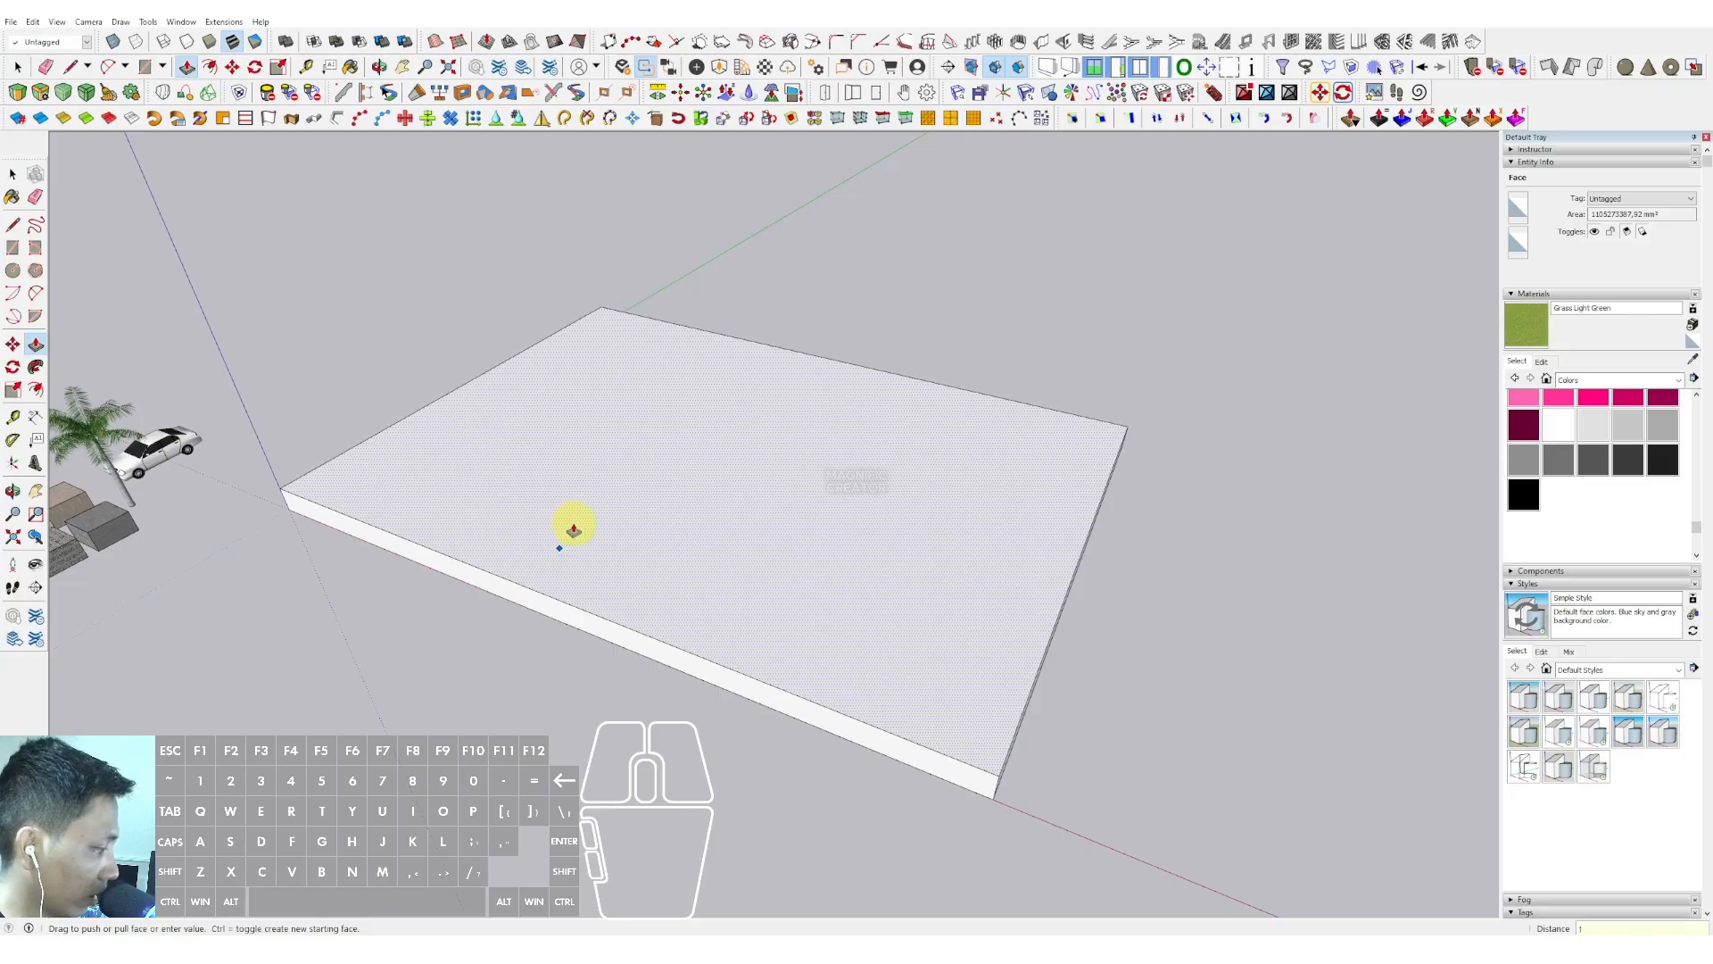
Push/Pull the base rectangle to a thickness of 1000 mm and turn the whole slab into a component
{"action": "type", "text": "00"}
{"action": "key", "text": "Return"}
{"action": "key", "text": "space"}
{"action": "left_click", "coordinate": [555, 528]}
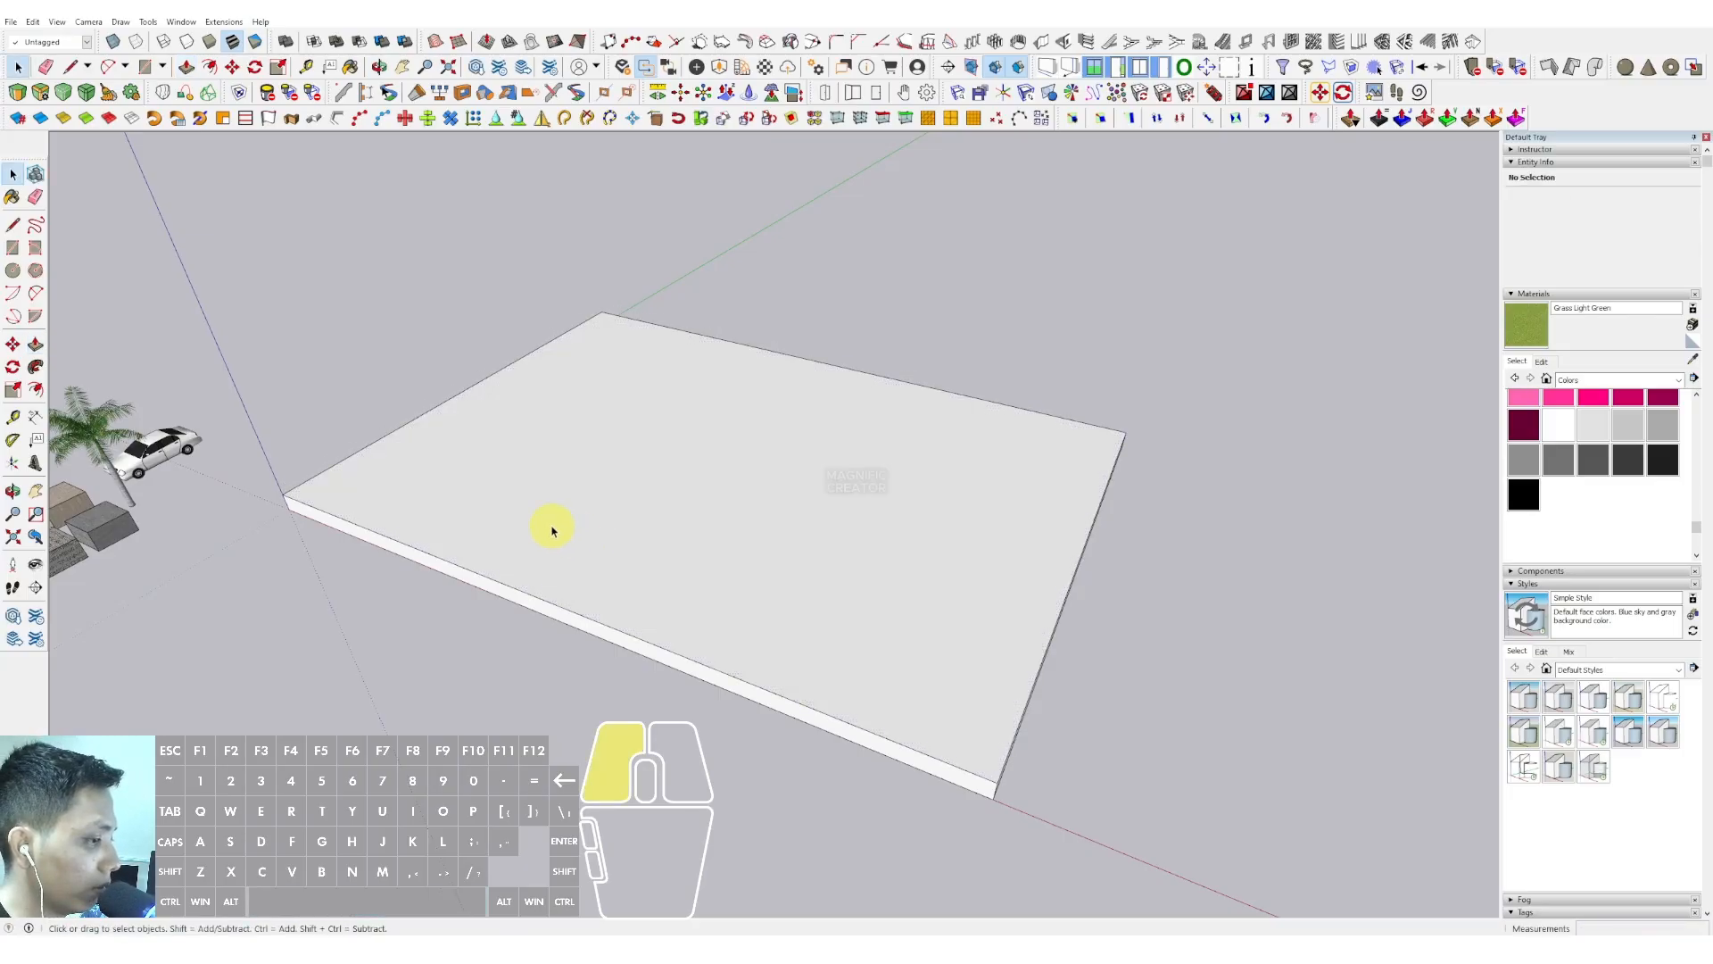
{"action": "right_click", "coordinate": [552, 530]}
{"action": "left_click", "coordinate": [594, 627]}
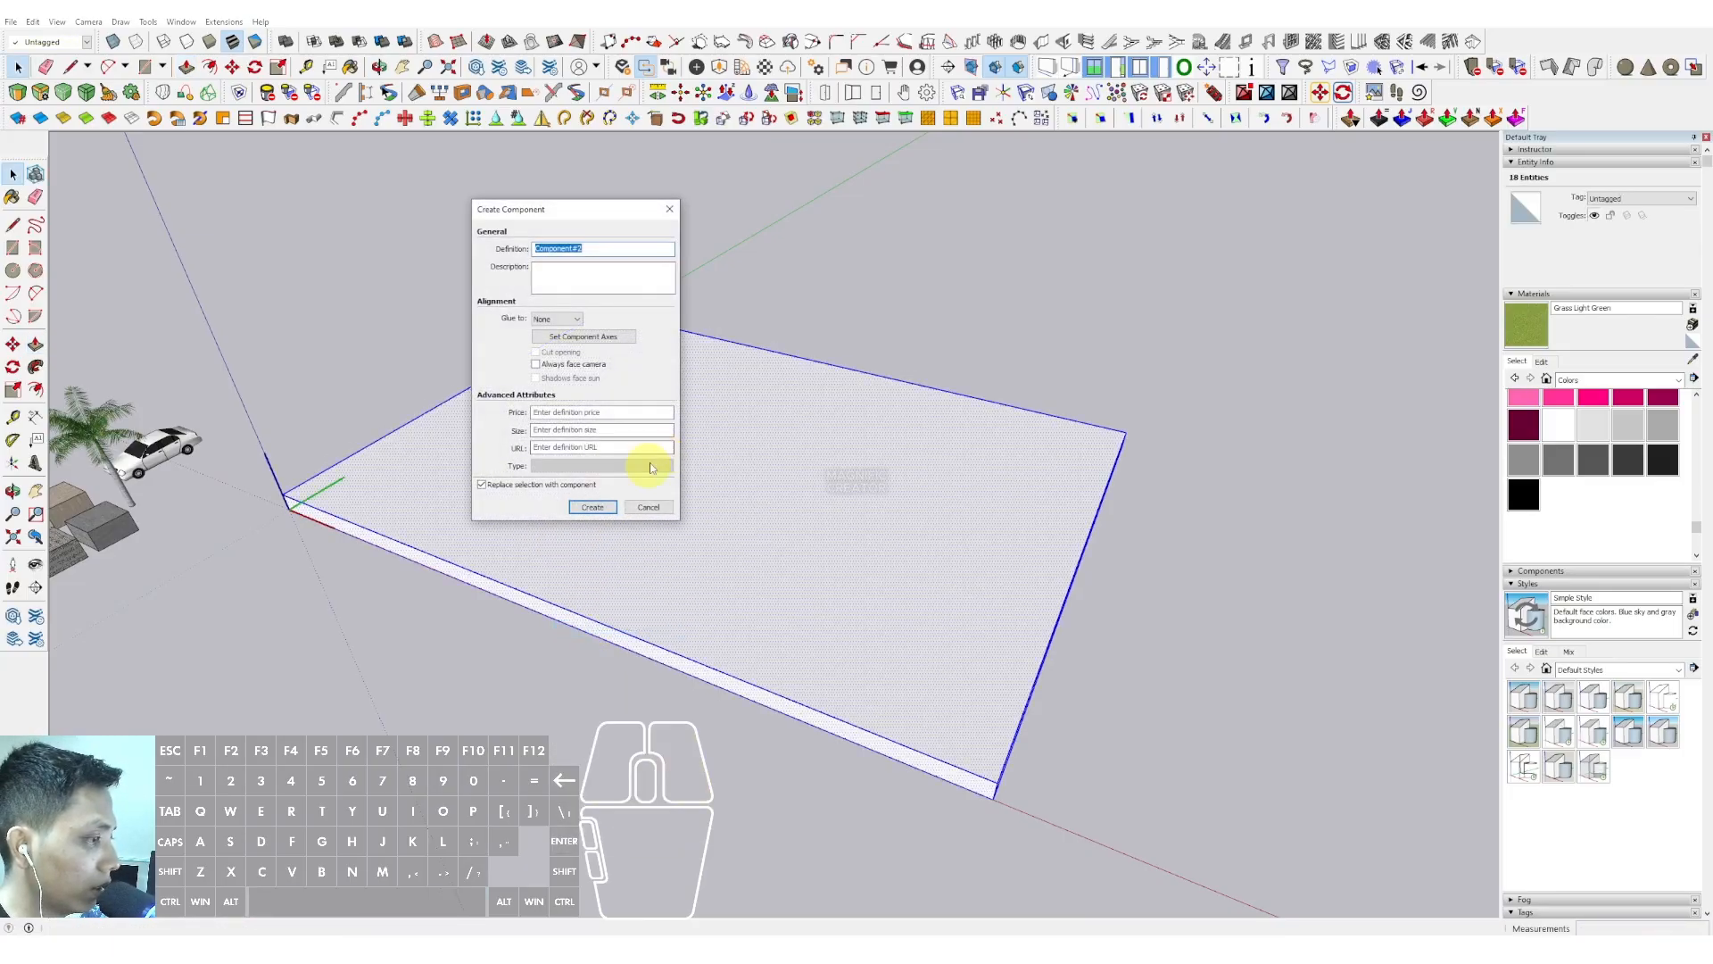
{"action": "left_click", "coordinate": [596, 508]}
Copy the slab component 5000 mm straight up along the blue axis
{"action": "middle_click_drag", "start_coordinate": [596, 508], "coordinate": [743, 606]}
{"action": "key", "text": "m"}
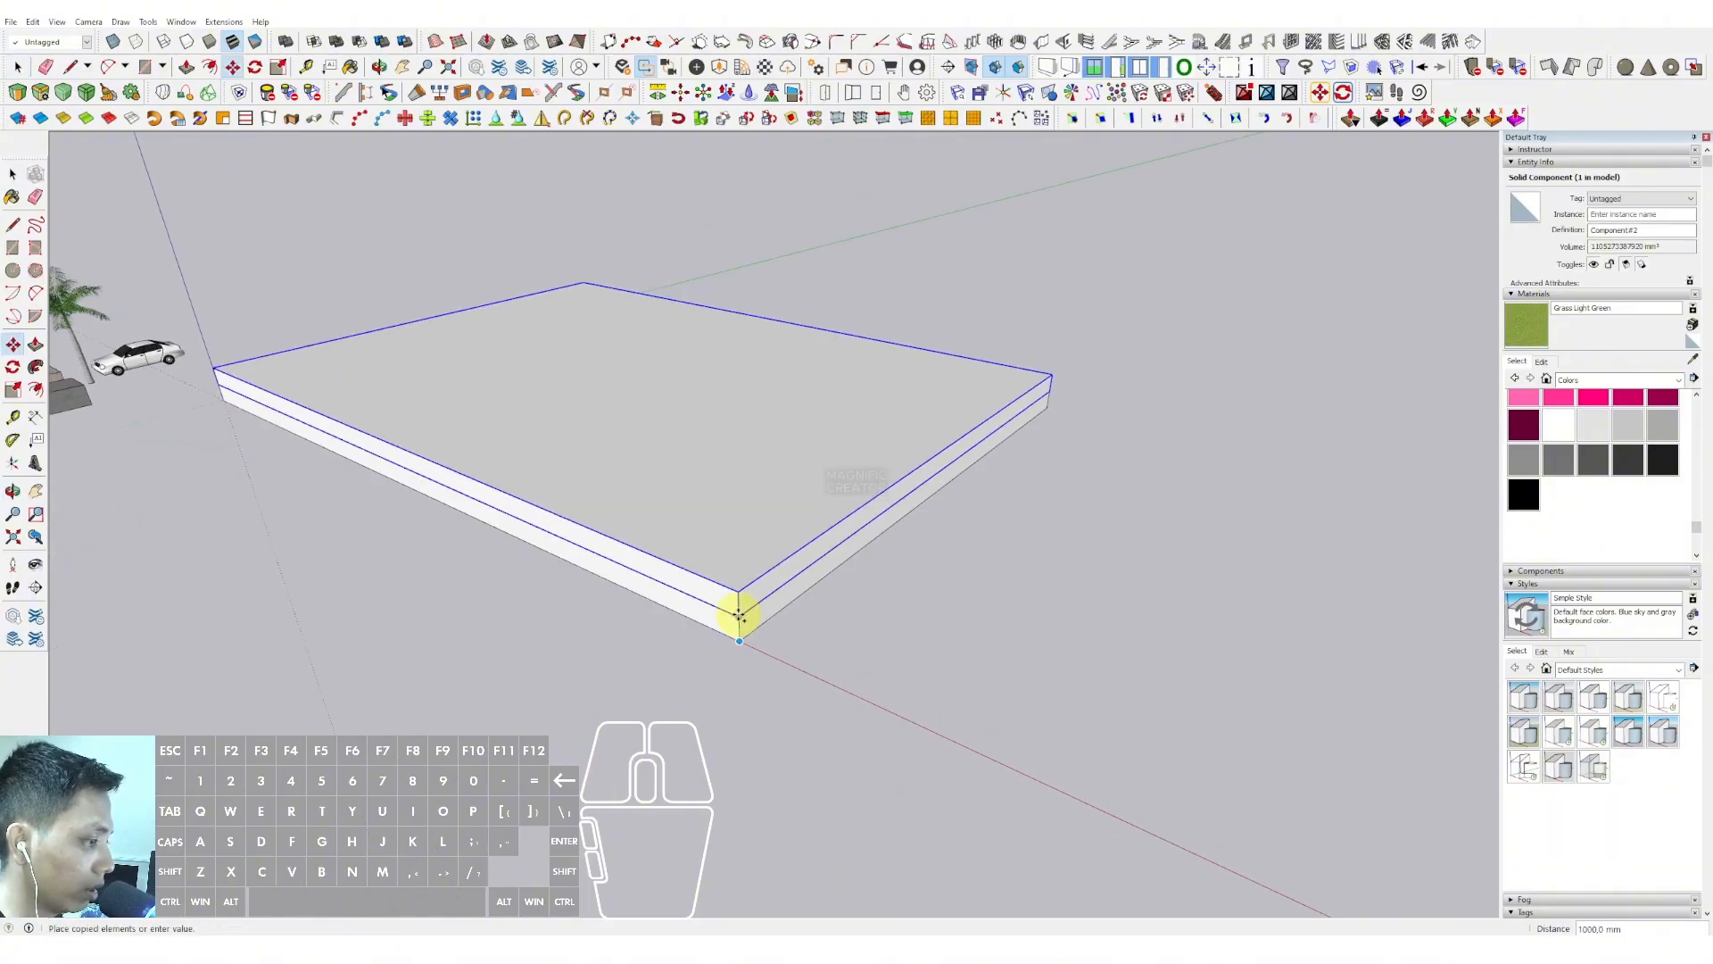
{"action": "left_click", "coordinate": [737, 613]}
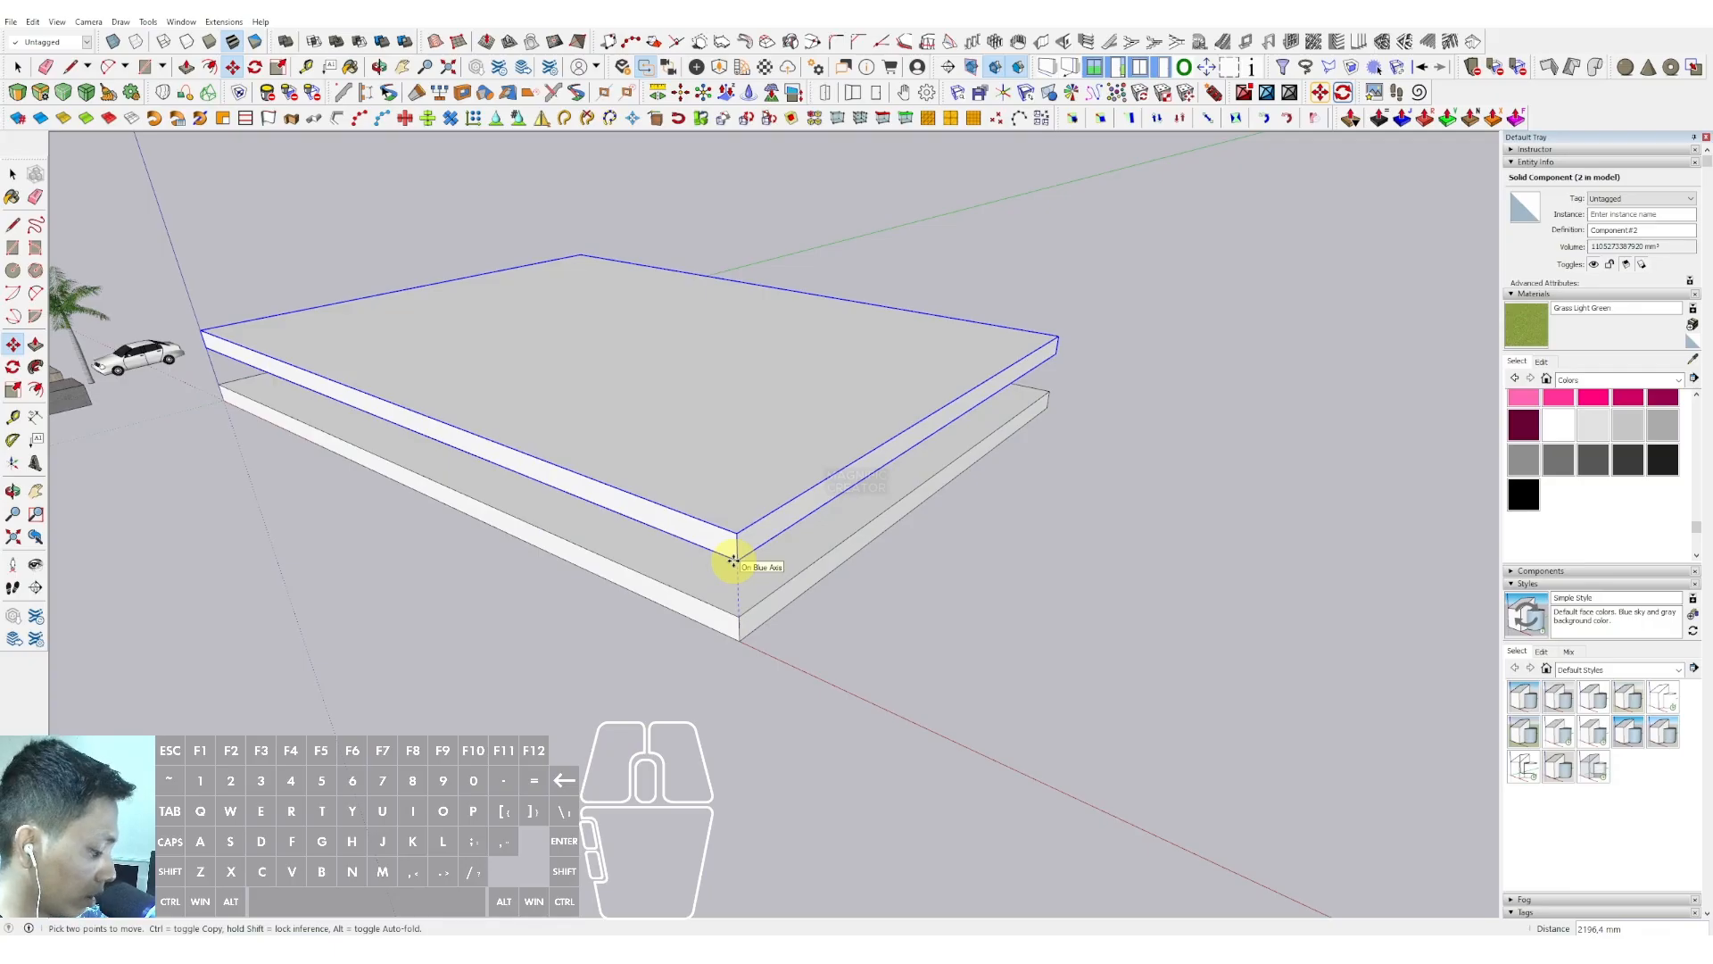
{"action": "key", "text": "Return"}
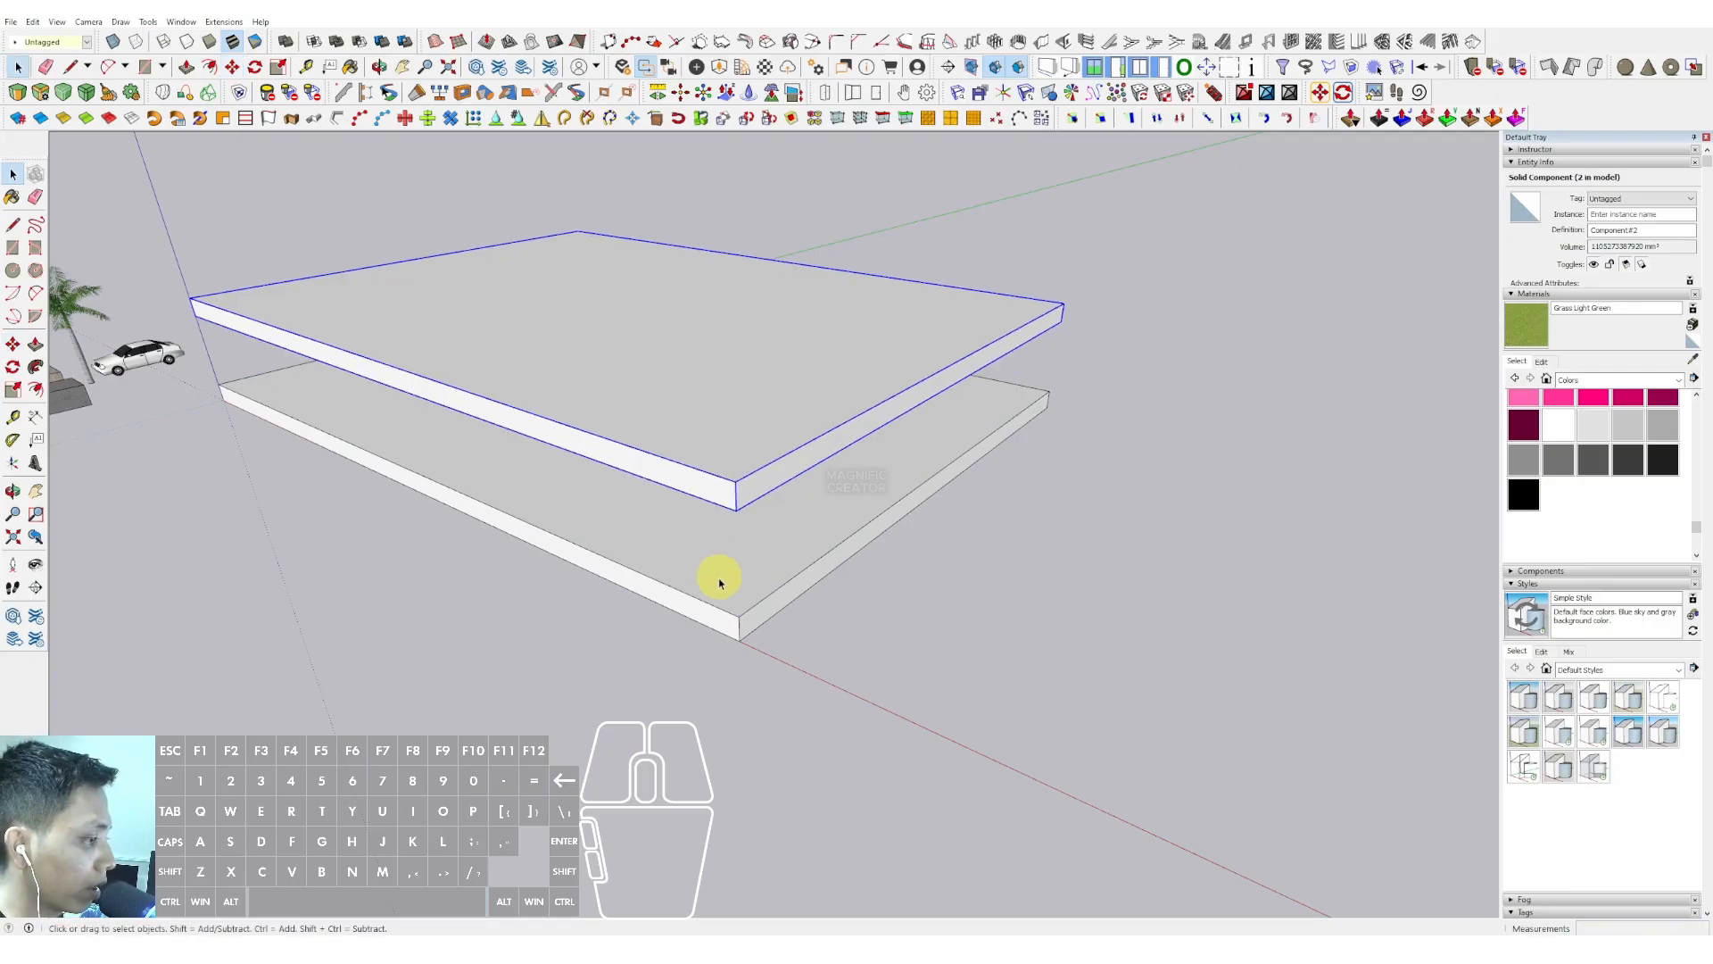
{"action": "key", "text": "space"}
Copy the uppermost slab upward three more times at the same 5000 mm spacing to form a five-floor stack
{"action": "scroll", "coordinate": [739, 602], "scroll_direction": "up", "scroll_amount": 2}
{"action": "left_click", "coordinate": [750, 630]}
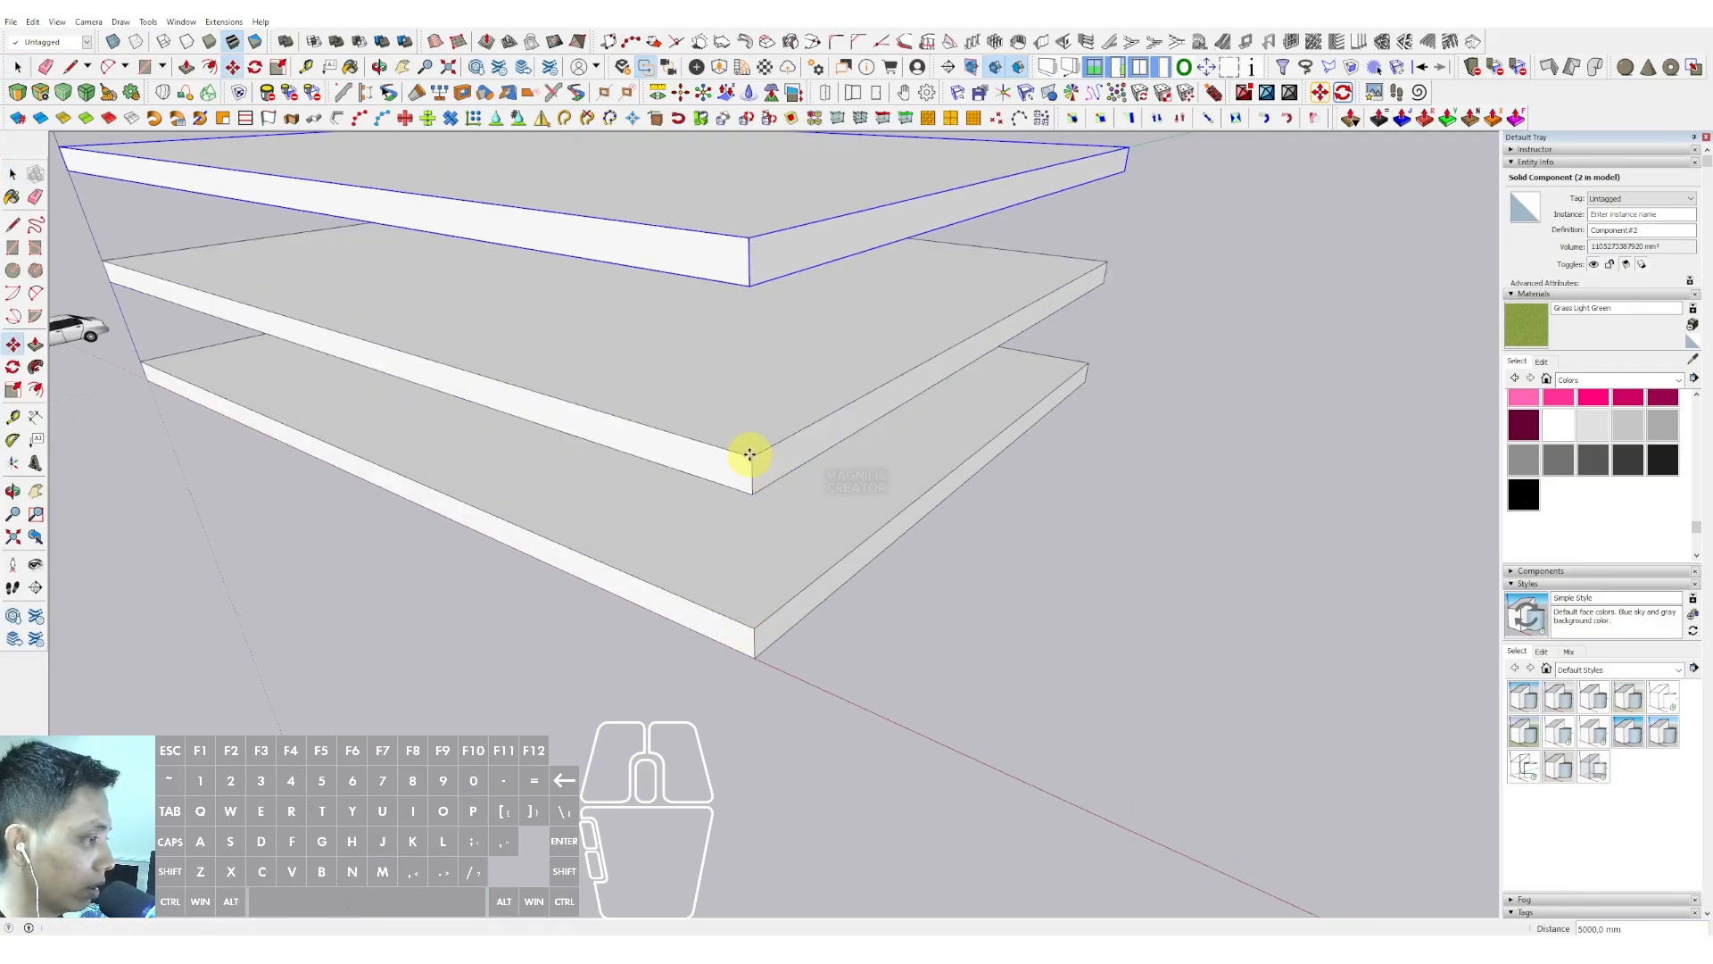
{"action": "left_click", "coordinate": [754, 311]}
{"action": "scroll", "coordinate": [776, 463], "scroll_direction": "down", "scroll_amount": 3}
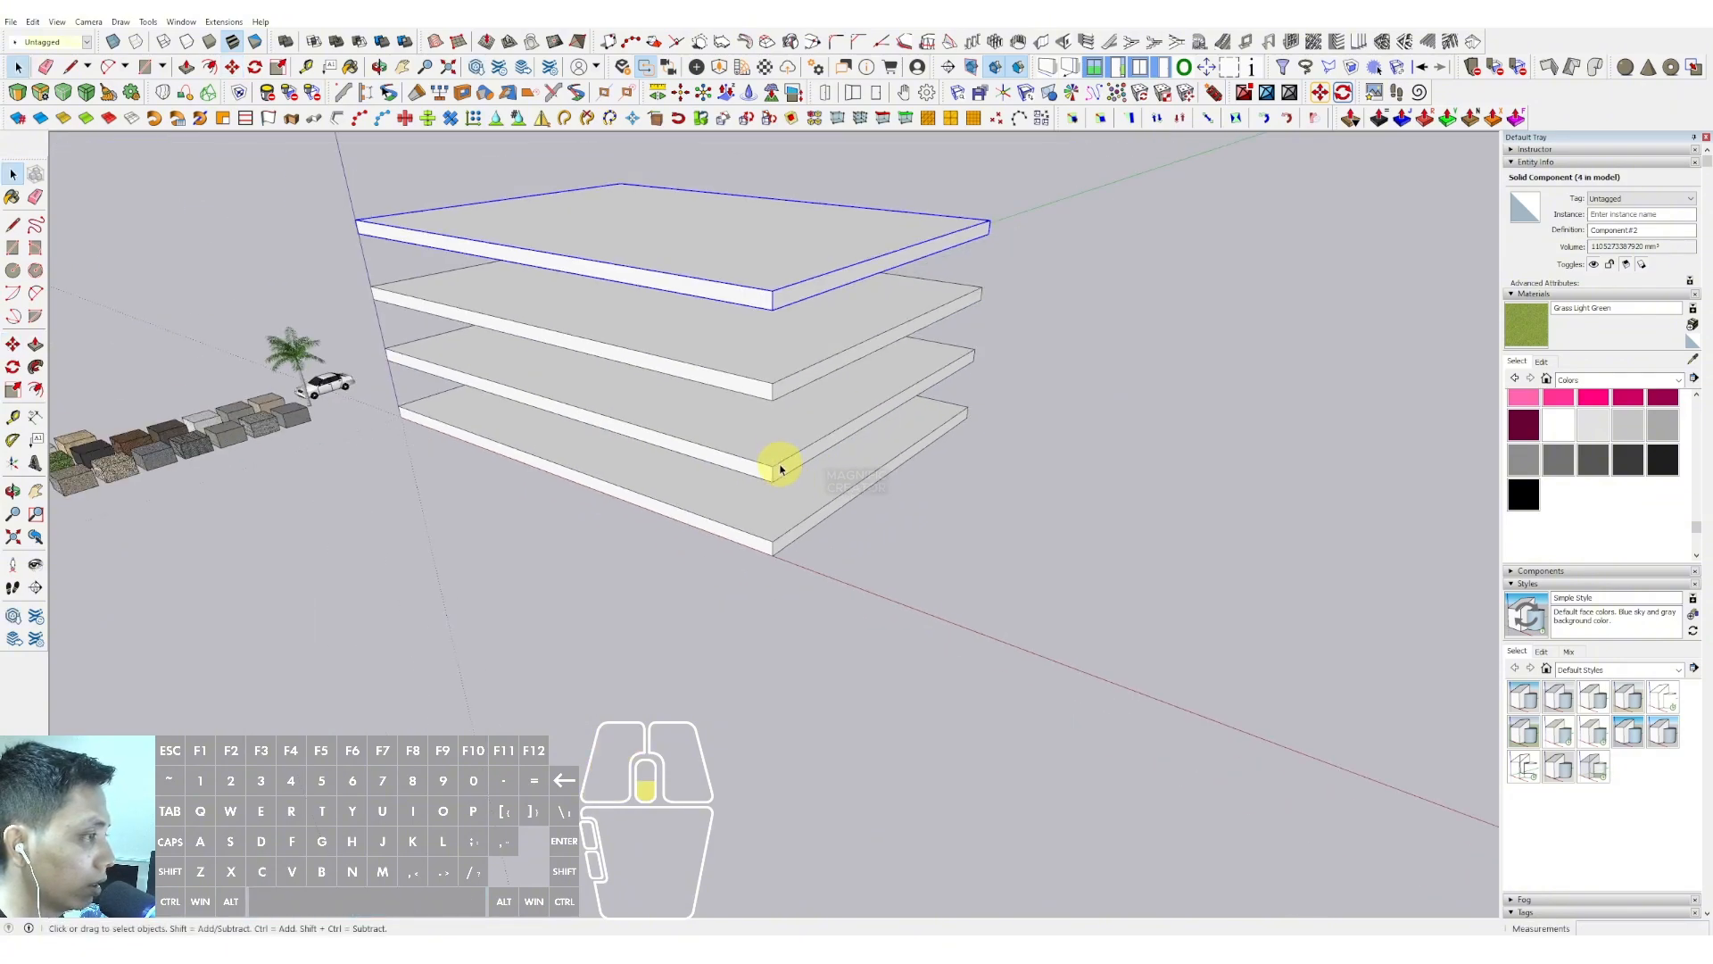
{"action": "scroll", "coordinate": [763, 508], "scroll_direction": "up", "scroll_amount": 3}
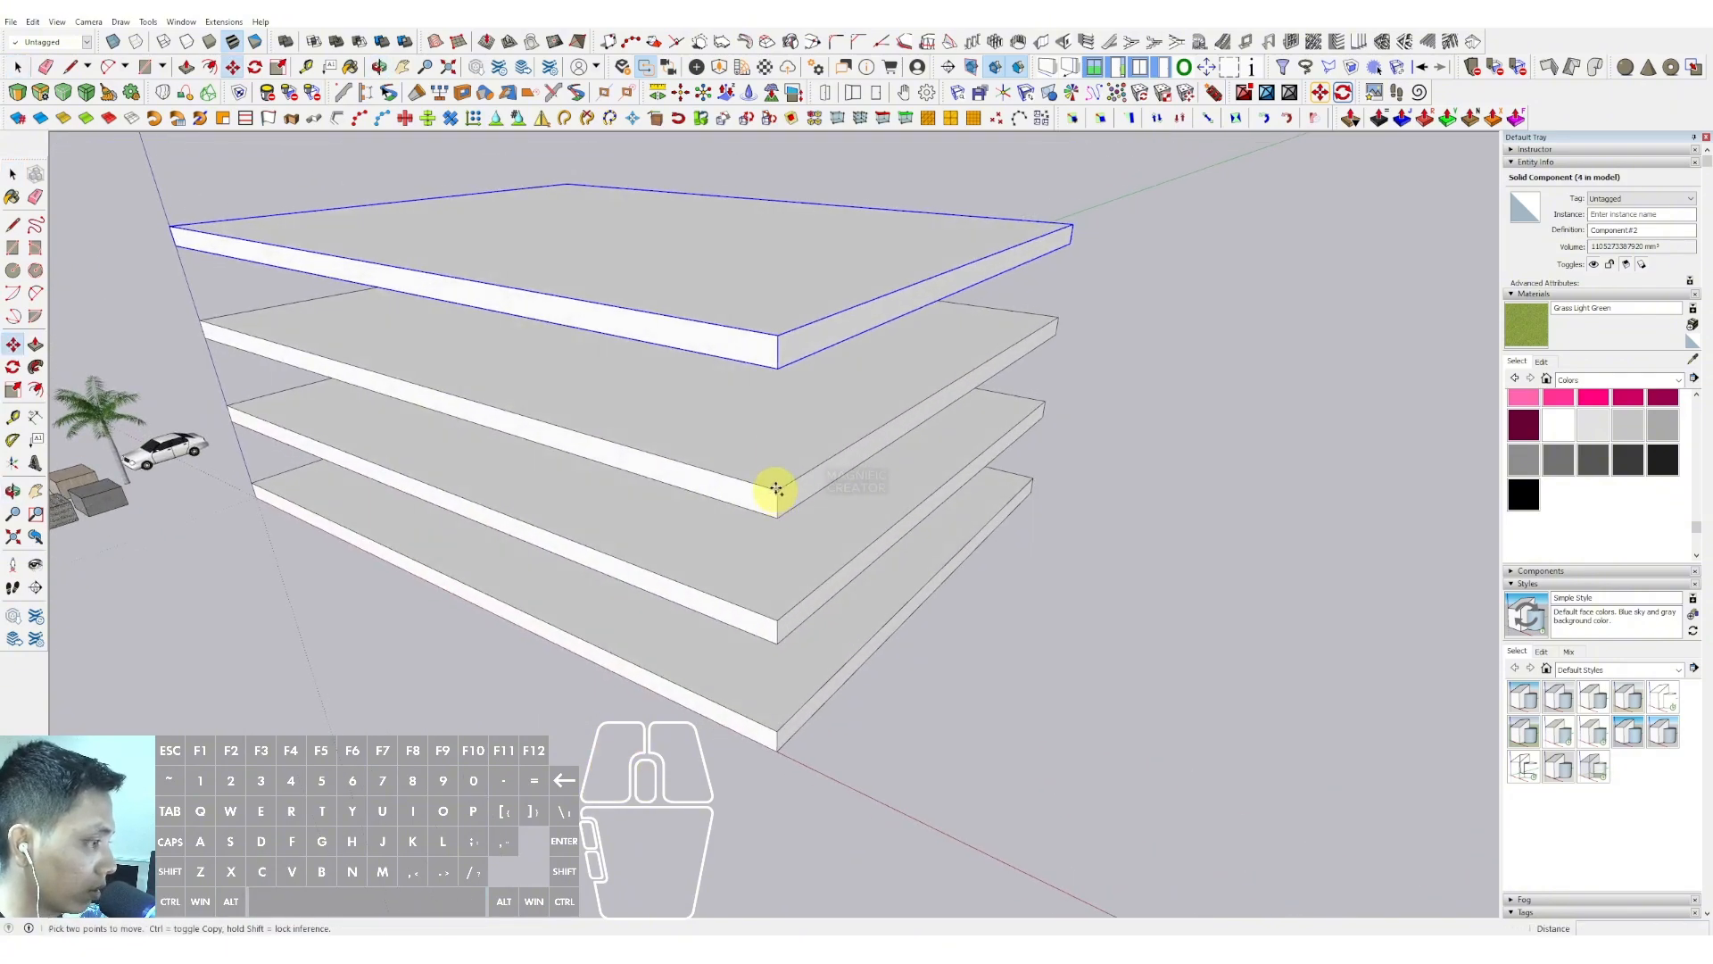
{"action": "left_click", "coordinate": [777, 489]}
{"action": "left_click", "coordinate": [777, 334]}
{"action": "key", "text": "space"}
Open the top slab component for editing and draw a zigzag line across its top face, starting and ending on the front edge
{"action": "scroll", "coordinate": [777, 334], "scroll_direction": "down", "scroll_amount": 2}
{"action": "middle_click_drag", "start_coordinate": [714, 392], "coordinate": [738, 433], "text": "shift"}
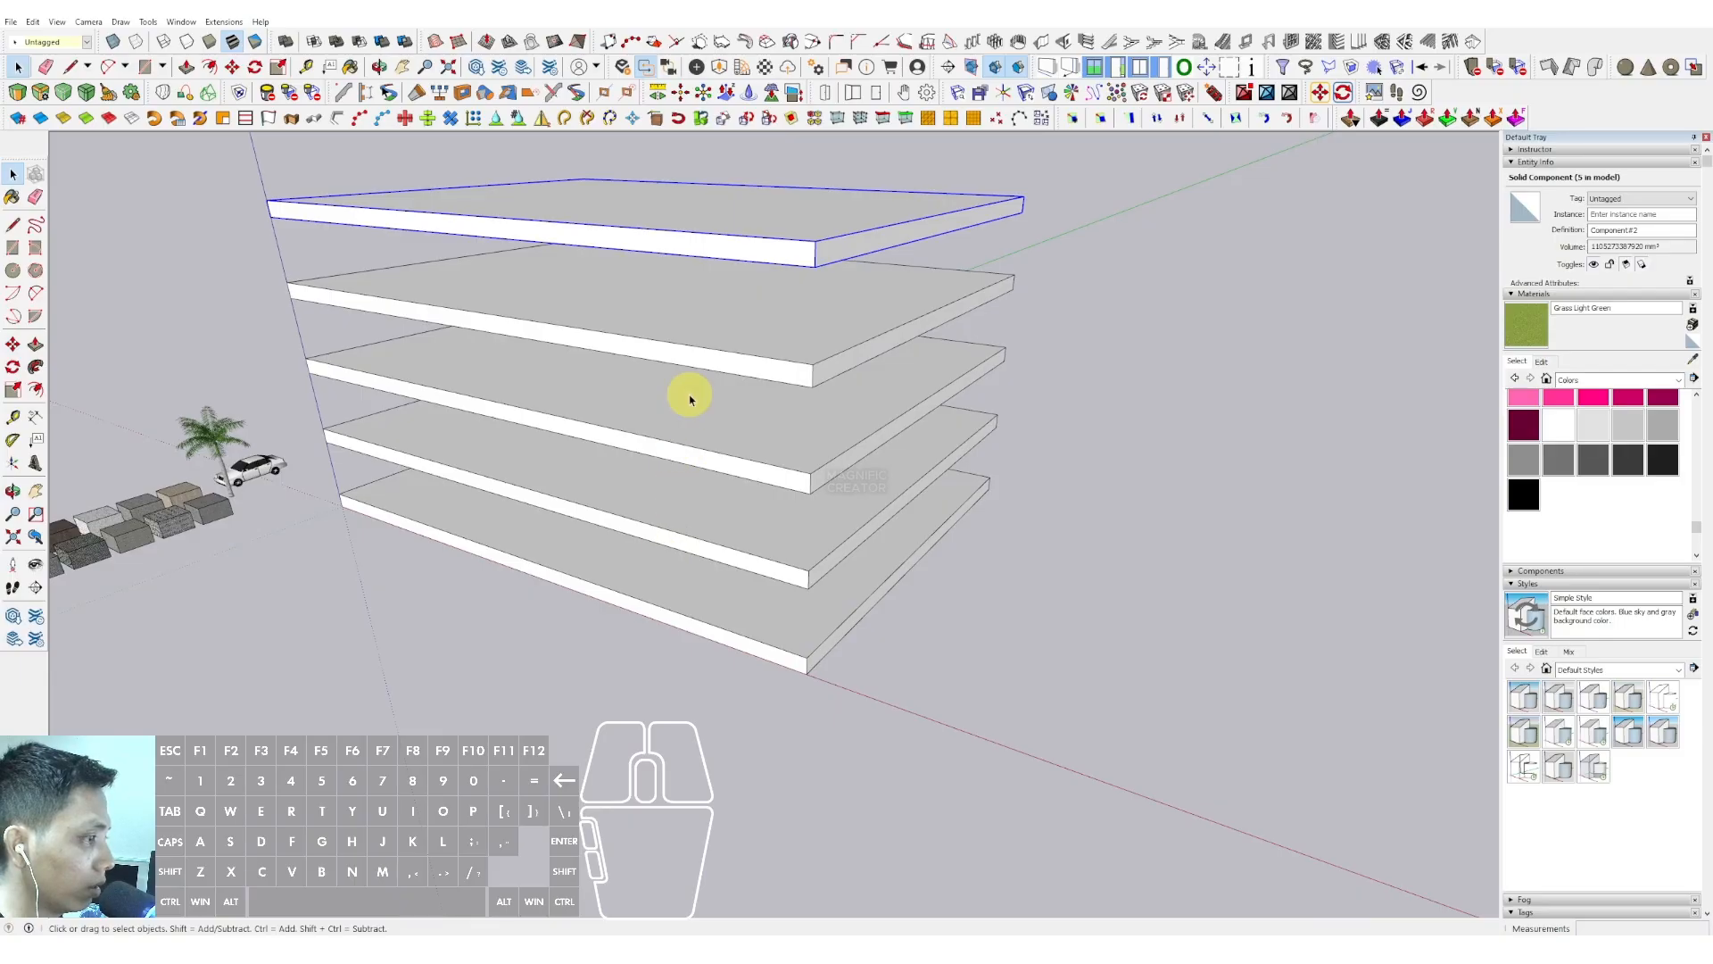
{"action": "middle_click_drag", "start_coordinate": [679, 309], "coordinate": [632, 569]}
{"action": "scroll", "coordinate": [737, 568], "scroll_direction": "down", "scroll_amount": 1}
{"action": "middle_click_drag", "start_coordinate": [659, 463], "coordinate": [624, 484]}
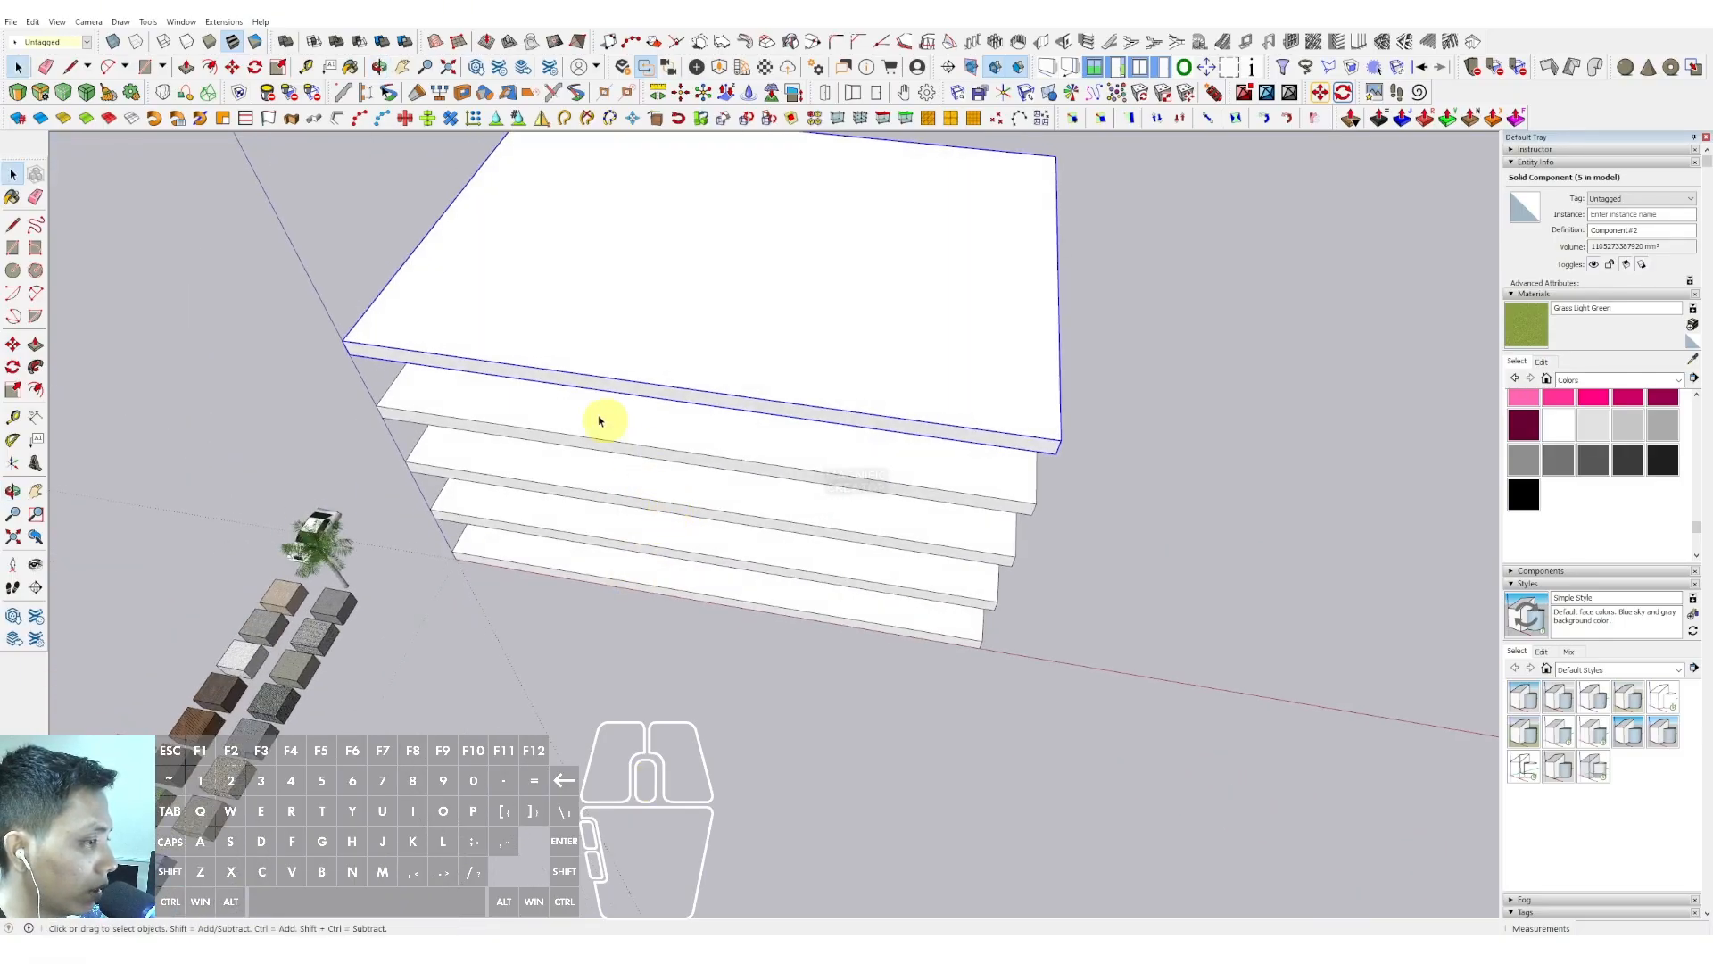
{"action": "scroll", "coordinate": [513, 371], "scroll_direction": "up", "scroll_amount": 2}
{"action": "left_click", "coordinate": [474, 354]}
{"action": "triple_click", "coordinate": [474, 349]}
{"action": "middle_click_drag", "start_coordinate": [430, 334], "coordinate": [418, 349]}
{"action": "key", "text": "d"}
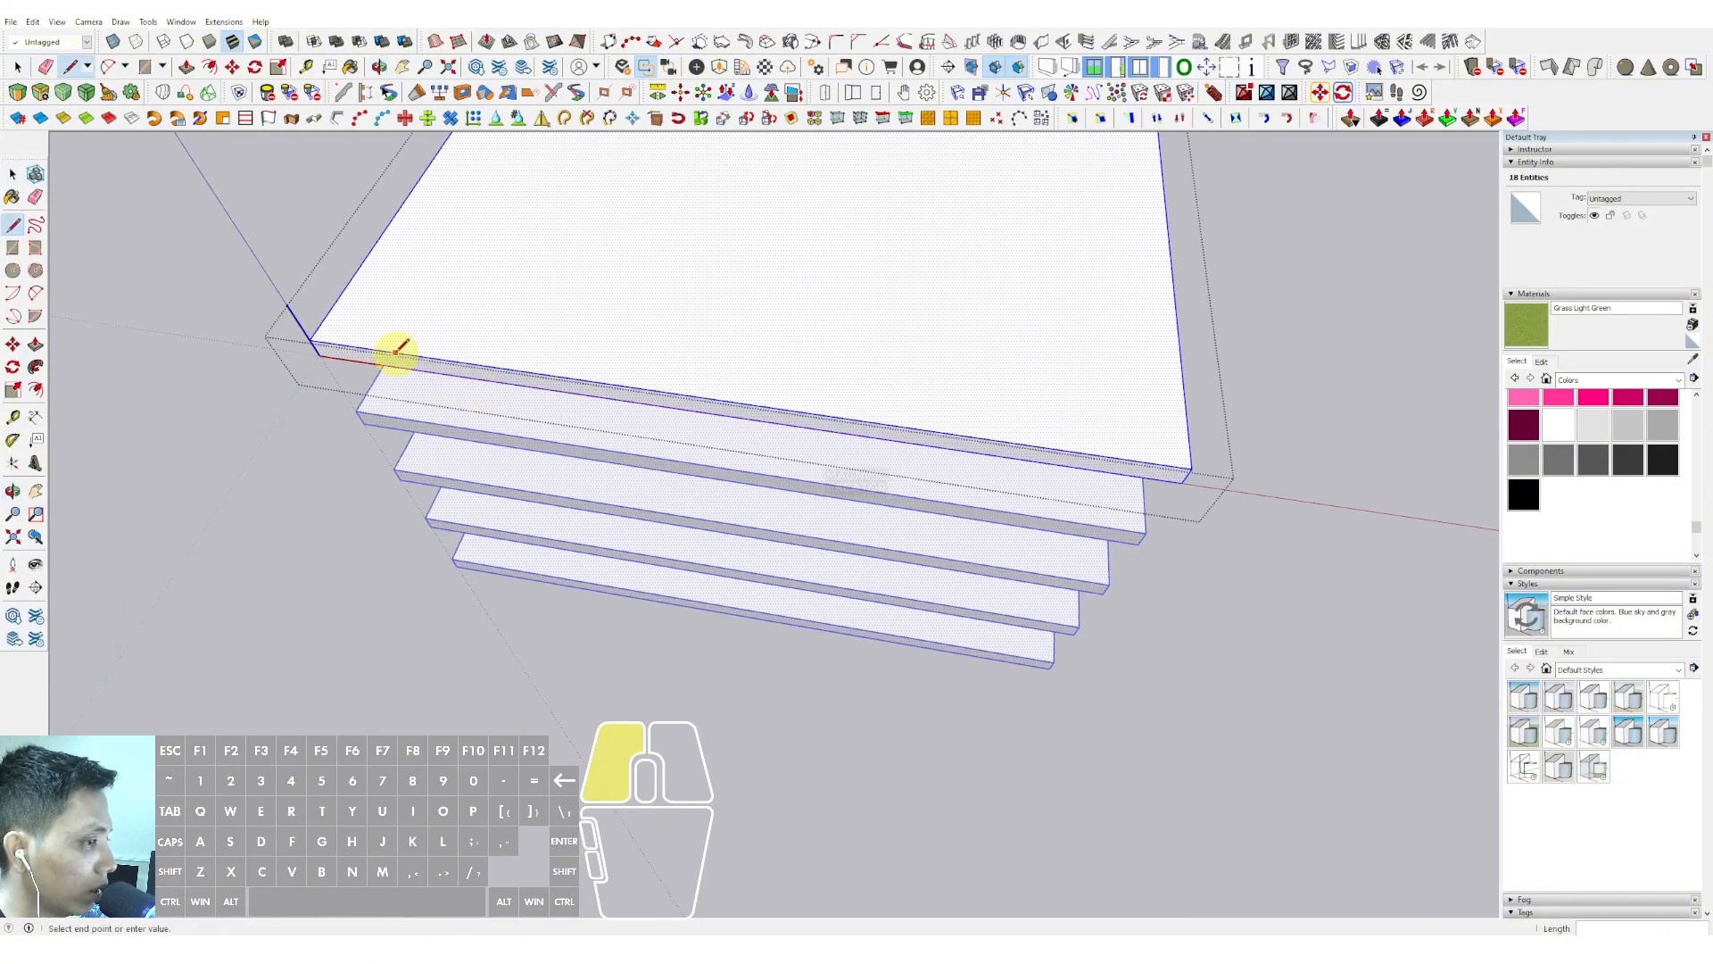
{"action": "left_click", "coordinate": [600, 332]}
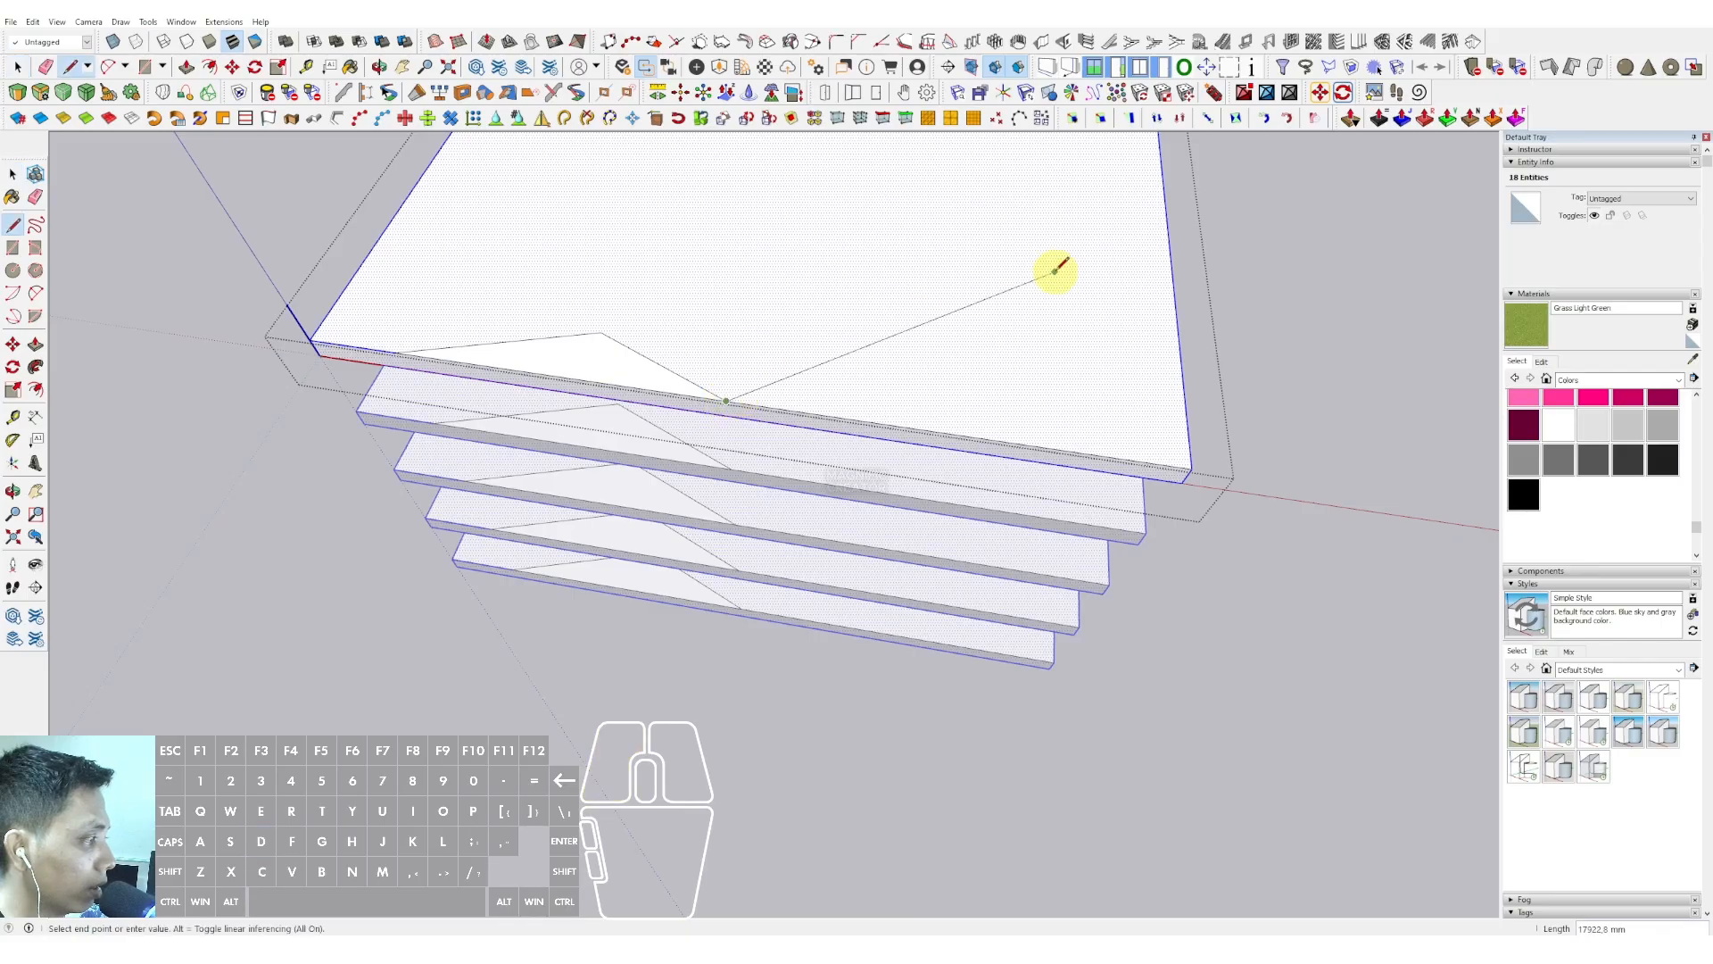
{"action": "left_click", "coordinate": [1028, 289]}
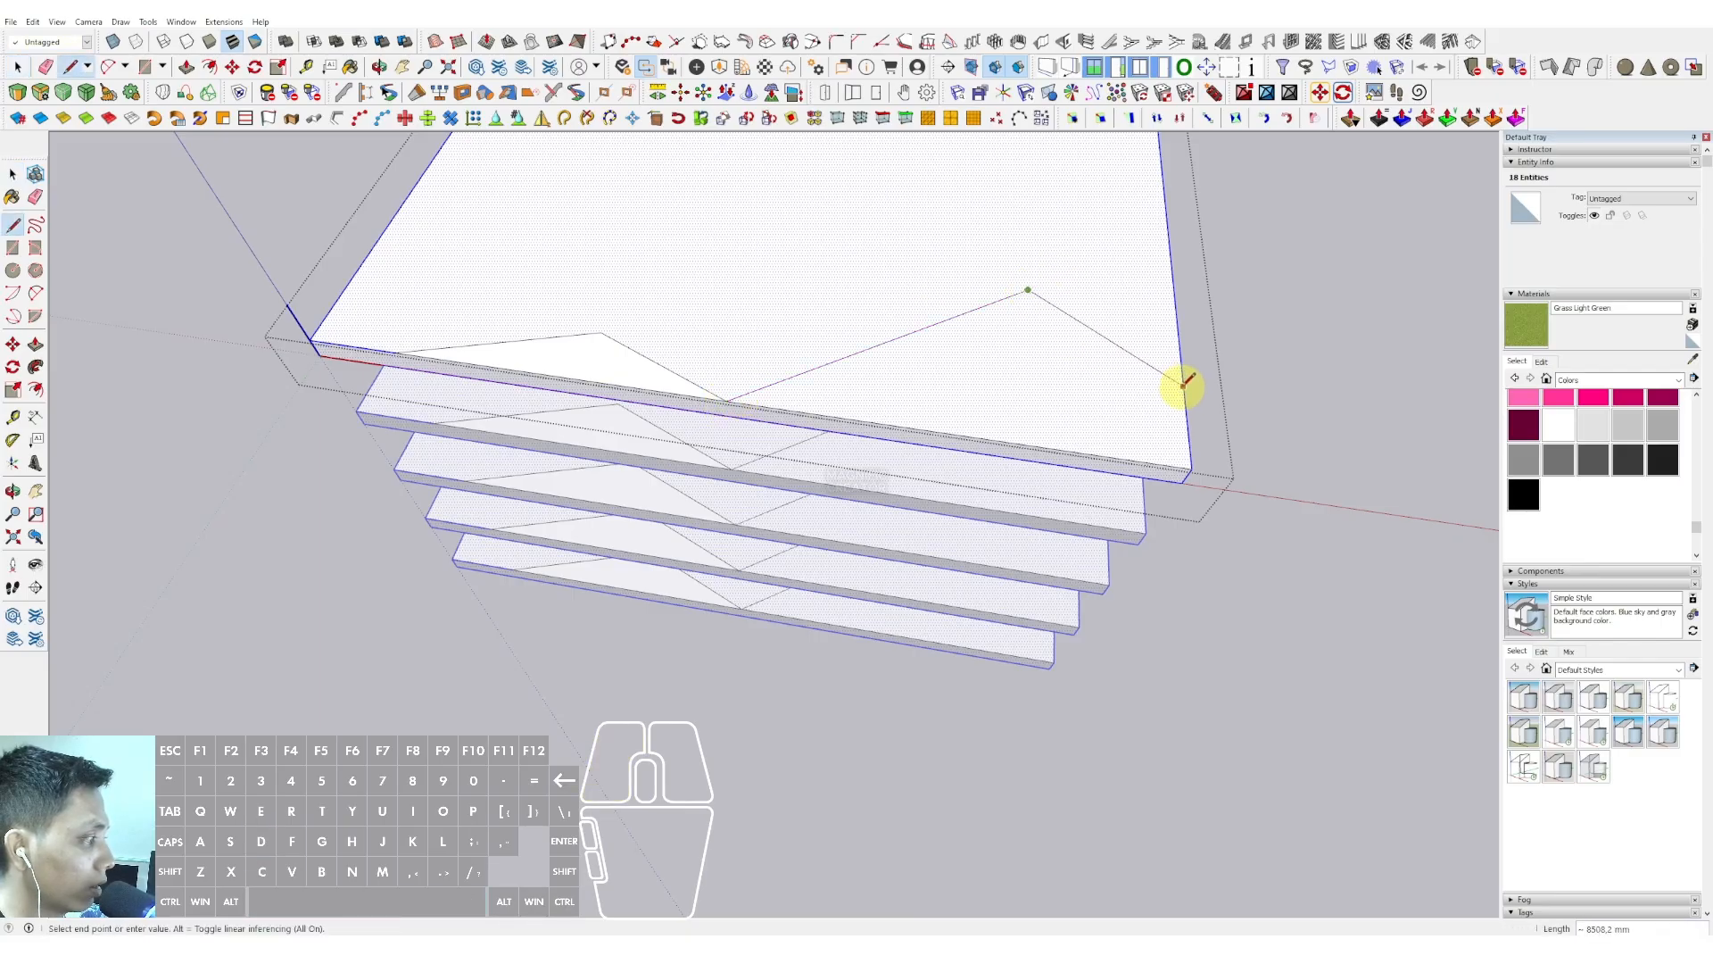
{"action": "left_click", "coordinate": [1090, 454]}
{"action": "key", "text": "space"}
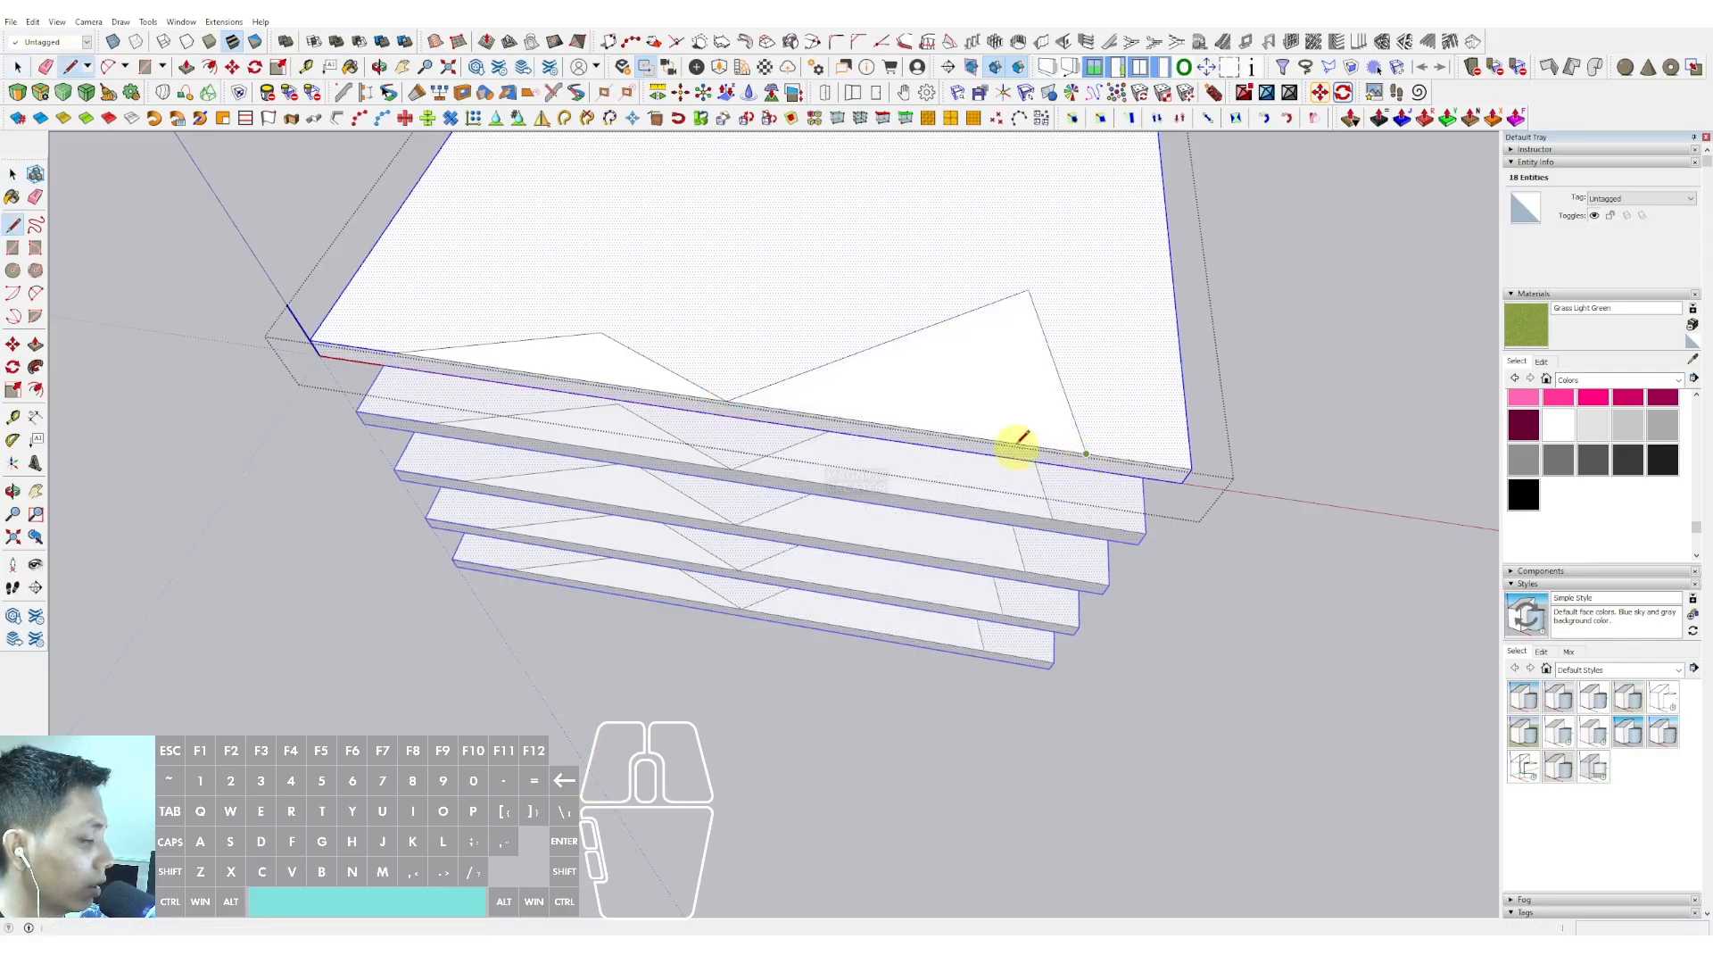
Push the triangular faces in front of the zigzag line down 1000 mm to cut them out of the slabs
{"action": "middle_click_drag", "start_coordinate": [1021, 444], "coordinate": [727, 325]}
{"action": "left_click", "coordinate": [940, 438]}
{"action": "key", "text": "p"}
{"action": "left_click", "coordinate": [936, 423]}
{"action": "left_click", "coordinate": [941, 464]}
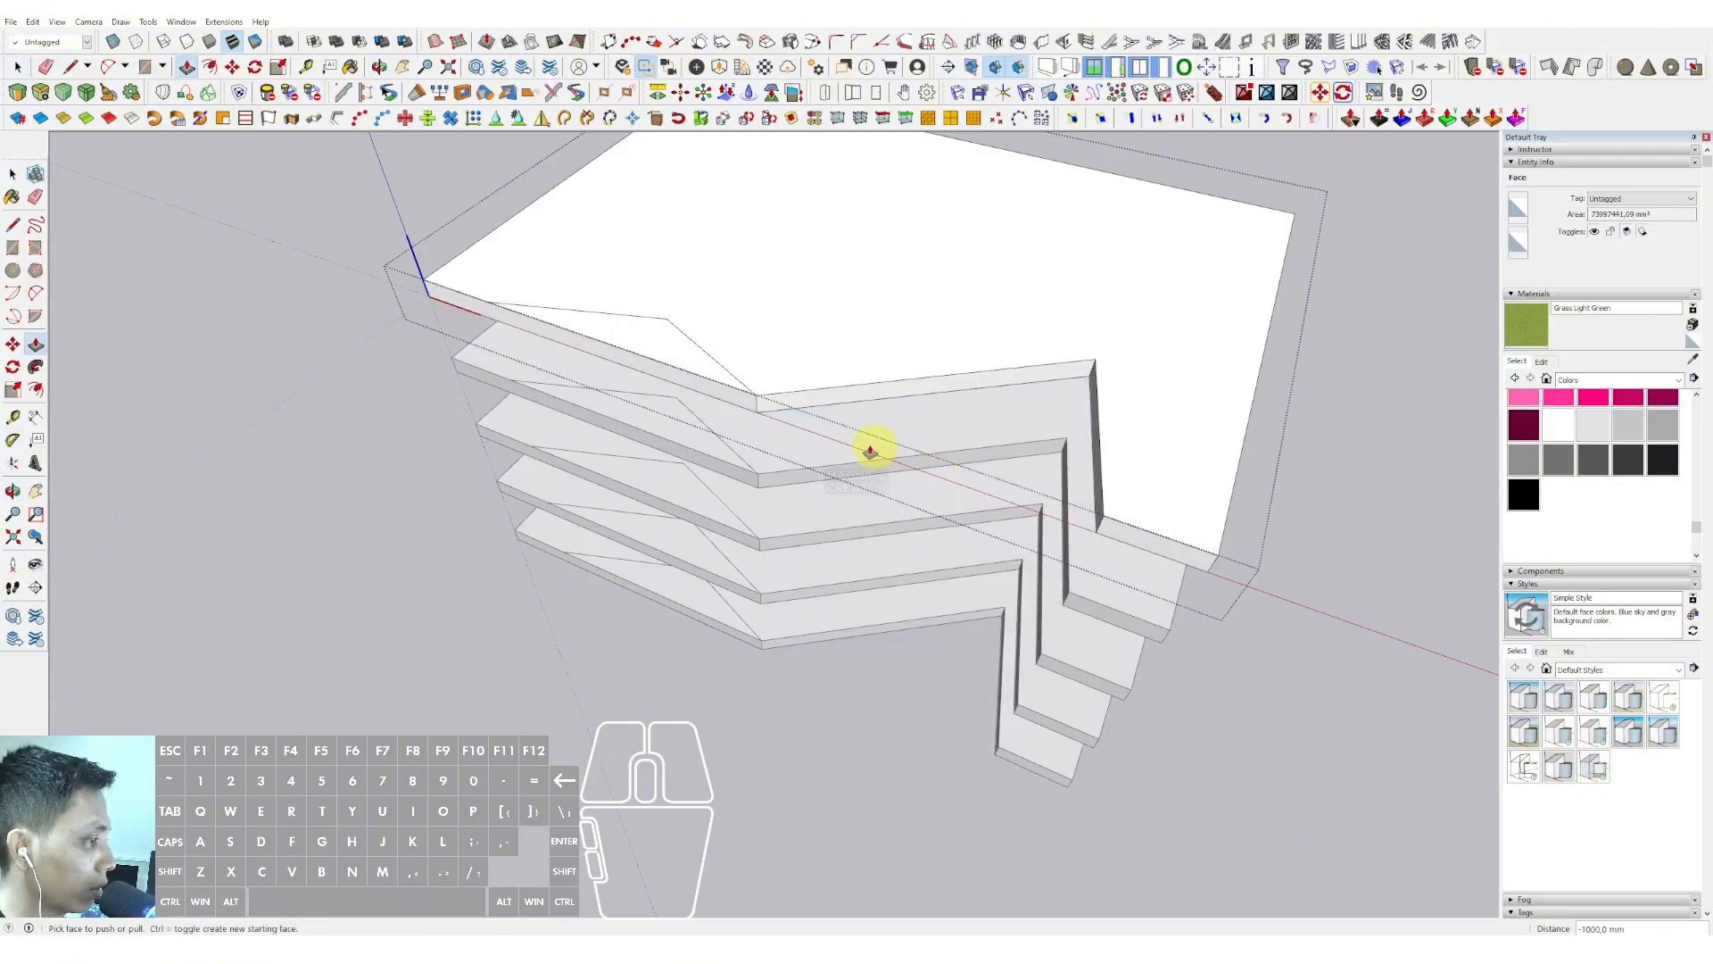
{"action": "key", "text": "space"}
Draw a 1000 × 1000 mm rotated rectangle on the top slab at its front corner beside the blue axis
{"action": "mouse_move", "coordinate": [658, 371]}
{"action": "middle_mouse_down"}
{"action": "mouse_move", "coordinate": [1250, 447]}
{"action": "mouse_move", "coordinate": [897, 236]}
{"action": "mouse_move", "coordinate": [753, 409]}
{"action": "mouse_move", "coordinate": [967, 344]}
{"action": "mouse_move", "coordinate": [987, 260]}
{"action": "middle_mouse_up"}
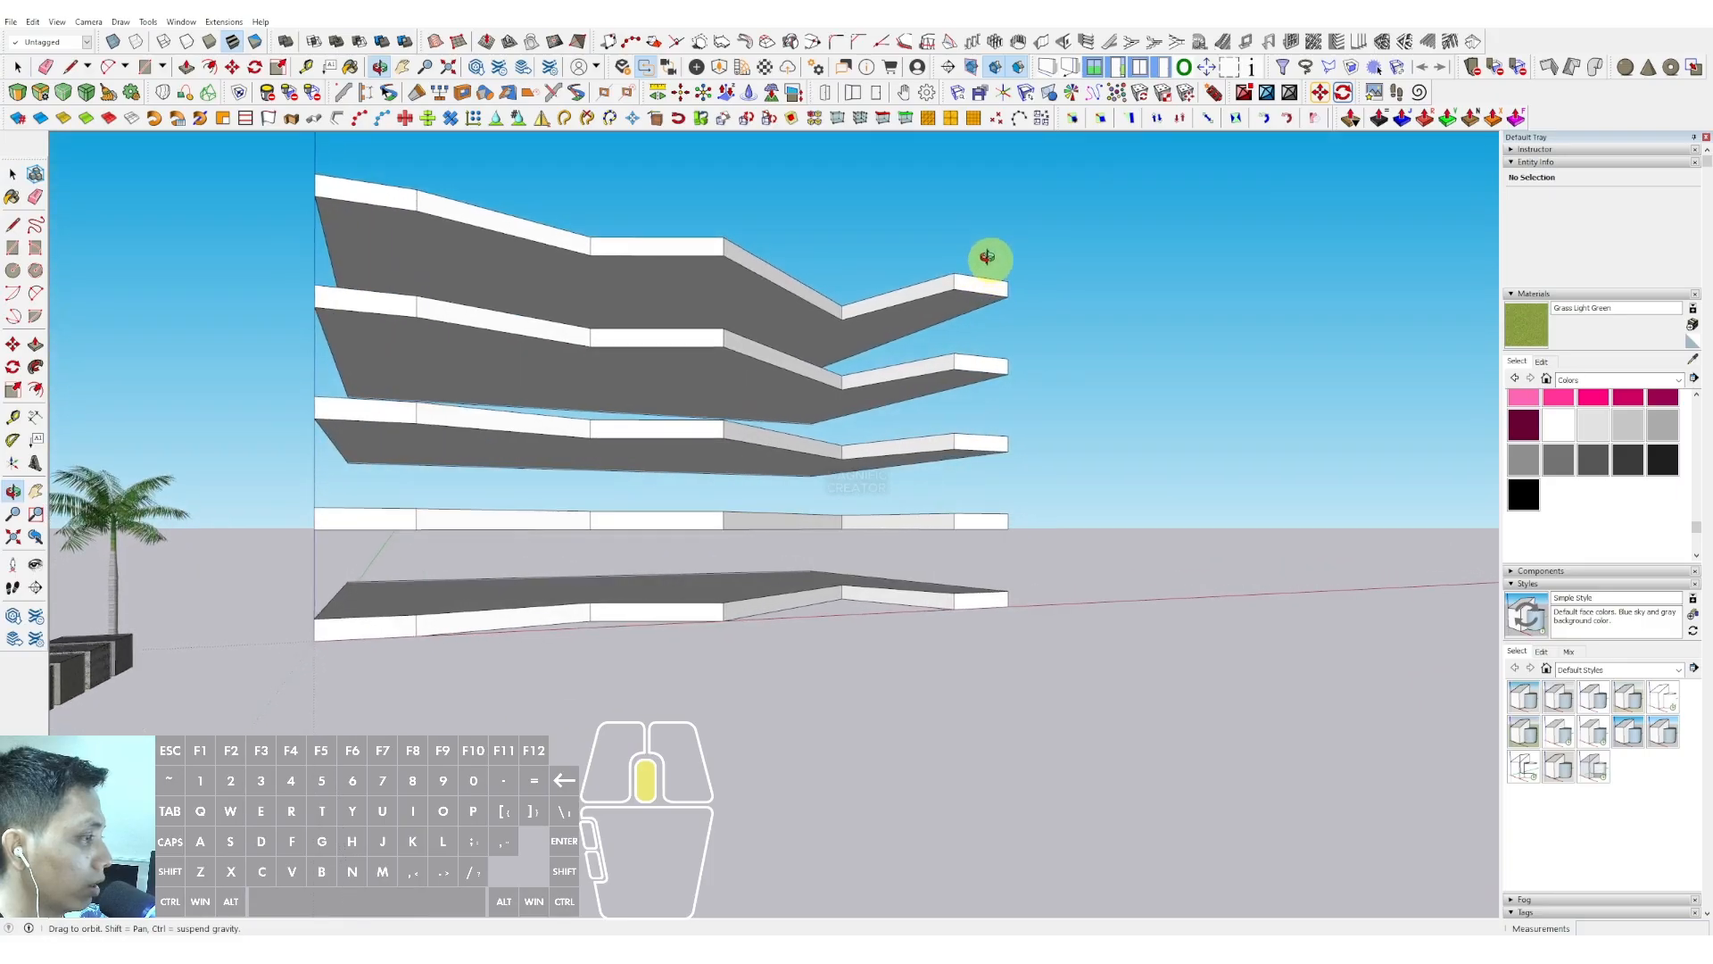
{"action": "mouse_move", "coordinate": [734, 450]}
{"action": "middle_mouse_down"}
{"action": "mouse_move", "coordinate": [749, 501]}
{"action": "mouse_move", "coordinate": [807, 482]}
{"action": "mouse_move", "coordinate": [876, 509]}
{"action": "mouse_move", "coordinate": [851, 579]}
{"action": "mouse_move", "coordinate": [490, 678]}
{"action": "mouse_move", "coordinate": [669, 669]}
{"action": "mouse_move", "coordinate": [708, 641]}
{"action": "middle_mouse_up"}
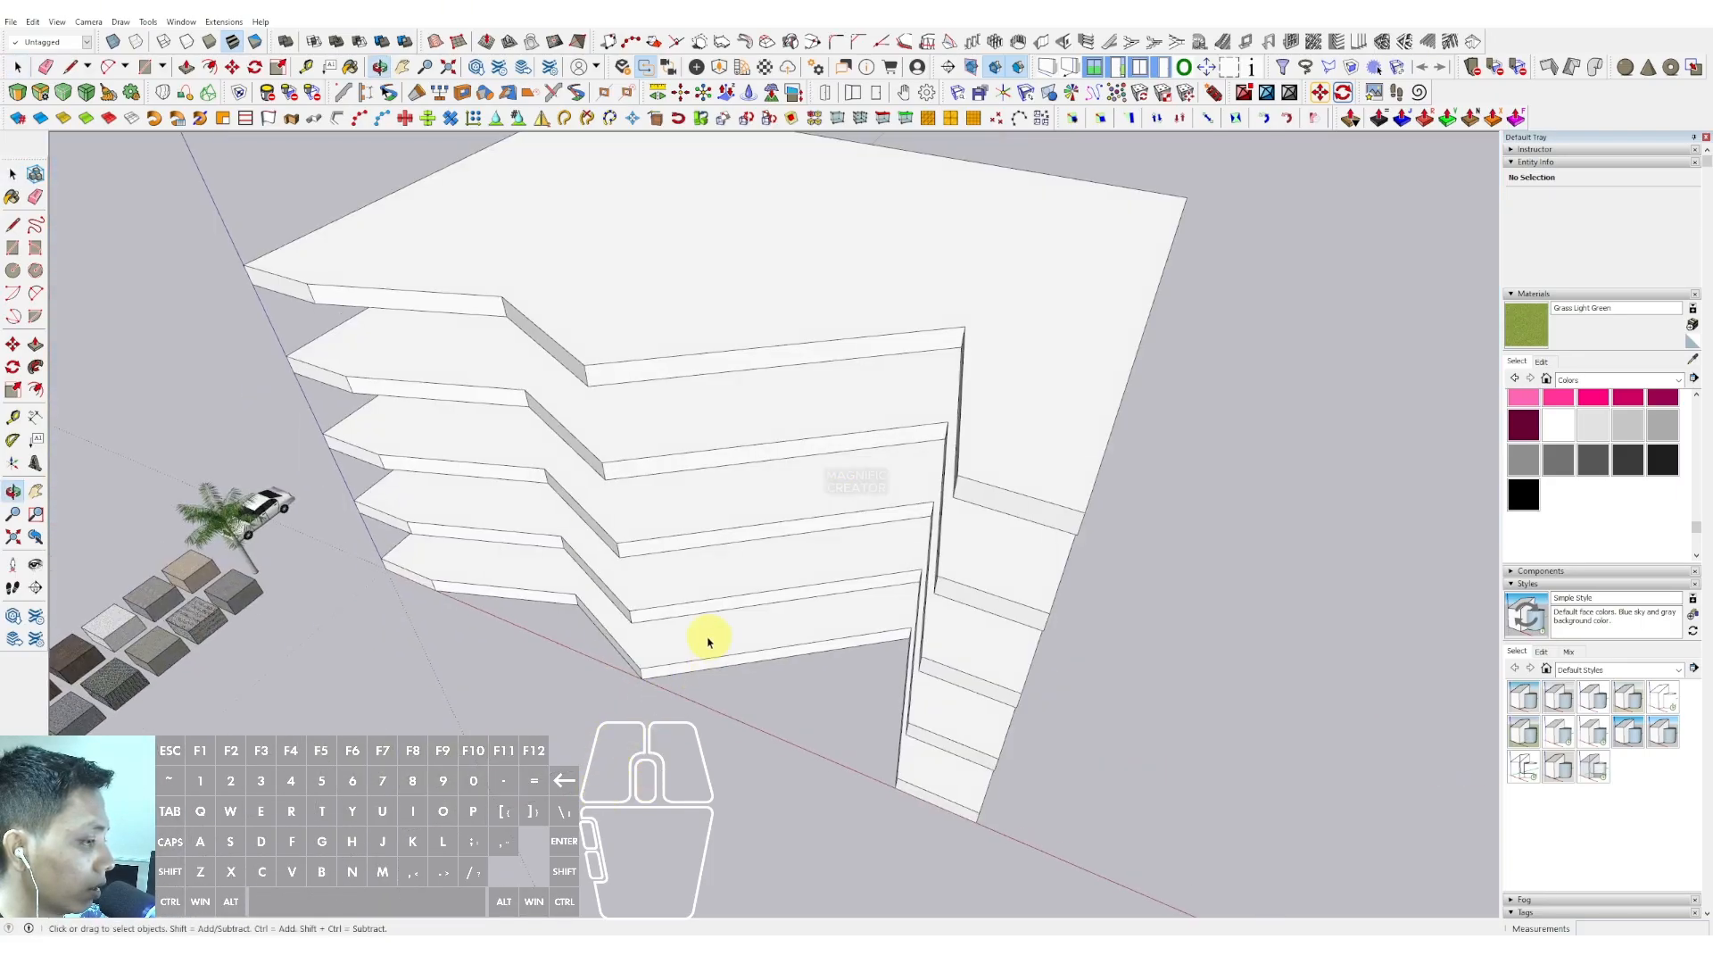
{"action": "mouse_move", "coordinate": [641, 571]}
{"action": "middle_mouse_down"}
{"action": "mouse_move", "coordinate": [693, 463]}
{"action": "mouse_move", "coordinate": [871, 651]}
{"action": "mouse_move", "coordinate": [918, 643]}
{"action": "mouse_move", "coordinate": [919, 569]}
{"action": "mouse_move", "coordinate": [612, 547]}
{"action": "mouse_move", "coordinate": [806, 520]}
{"action": "mouse_move", "coordinate": [1002, 524]}
{"action": "mouse_move", "coordinate": [753, 478]}
{"action": "mouse_move", "coordinate": [585, 503]}
{"action": "middle_mouse_up"}
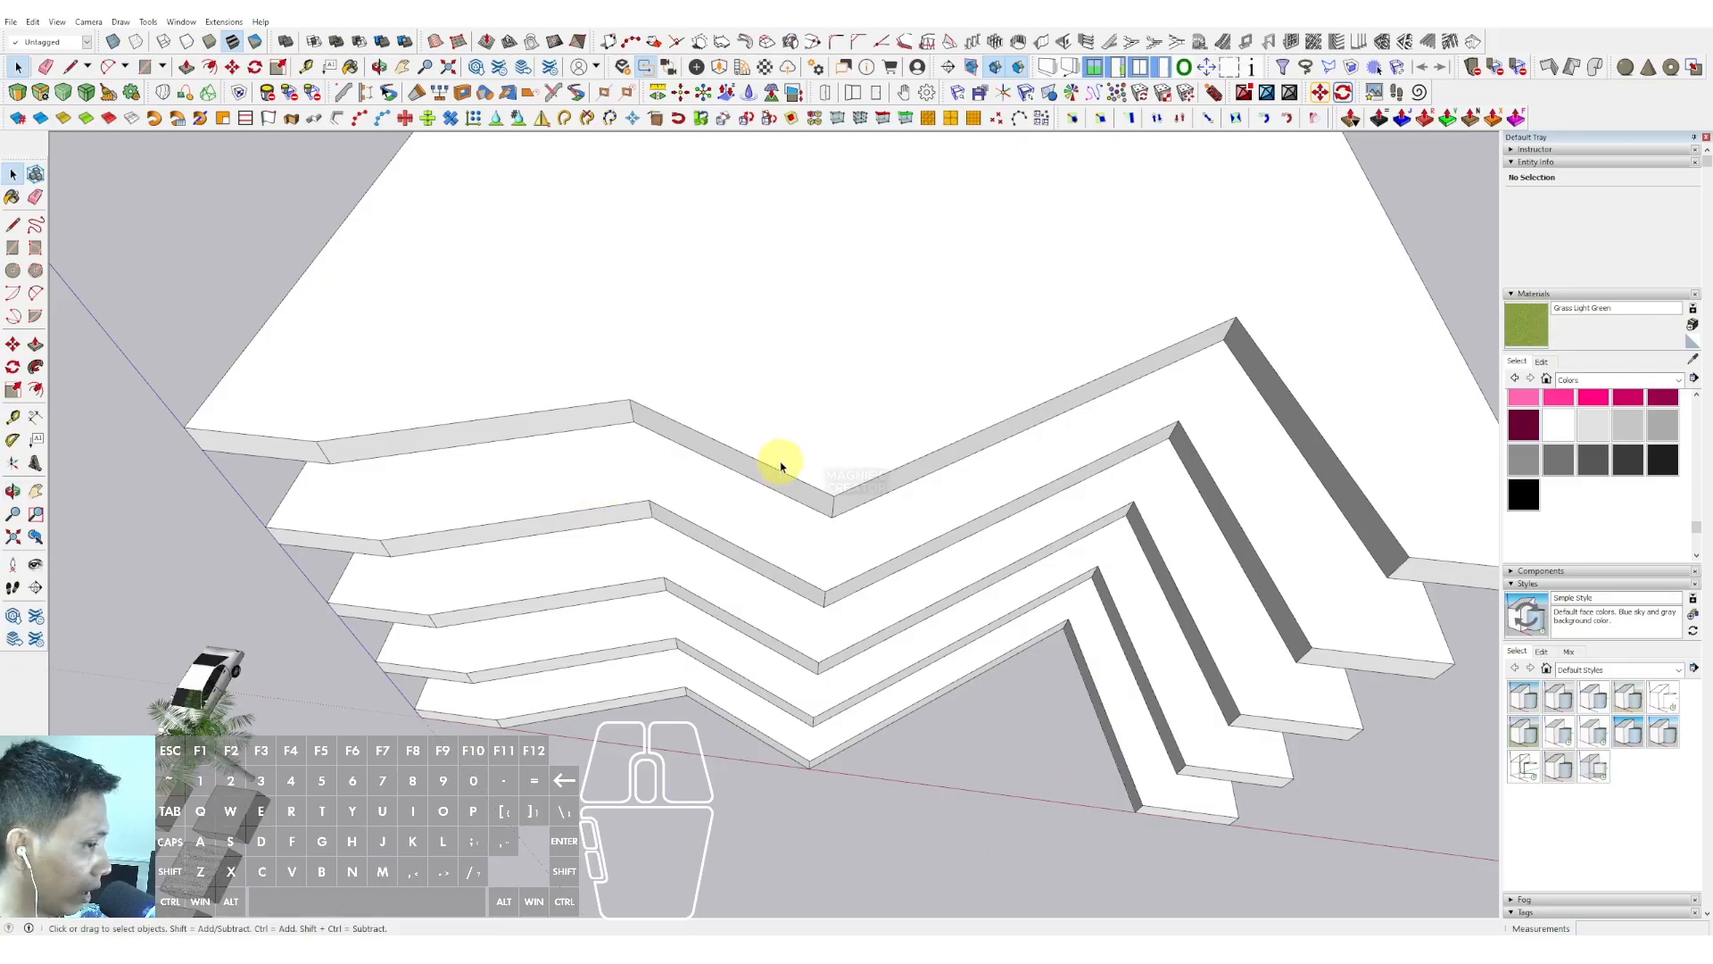
{"action": "mouse_move", "coordinate": [719, 460]}
{"action": "middle_mouse_down"}
{"action": "mouse_move", "coordinate": [554, 440]}
{"action": "mouse_move", "coordinate": [539, 413]}
{"action": "mouse_move", "coordinate": [600, 400]}
{"action": "mouse_move", "coordinate": [753, 429]}
{"action": "mouse_move", "coordinate": [673, 440]}
{"action": "mouse_move", "coordinate": [731, 410]}
{"action": "mouse_move", "coordinate": [754, 418]}
{"action": "mouse_move", "coordinate": [688, 450]}
{"action": "middle_mouse_up"}
{"action": "scroll", "coordinate": [615, 428], "scroll_direction": "up", "scroll_amount": 3}
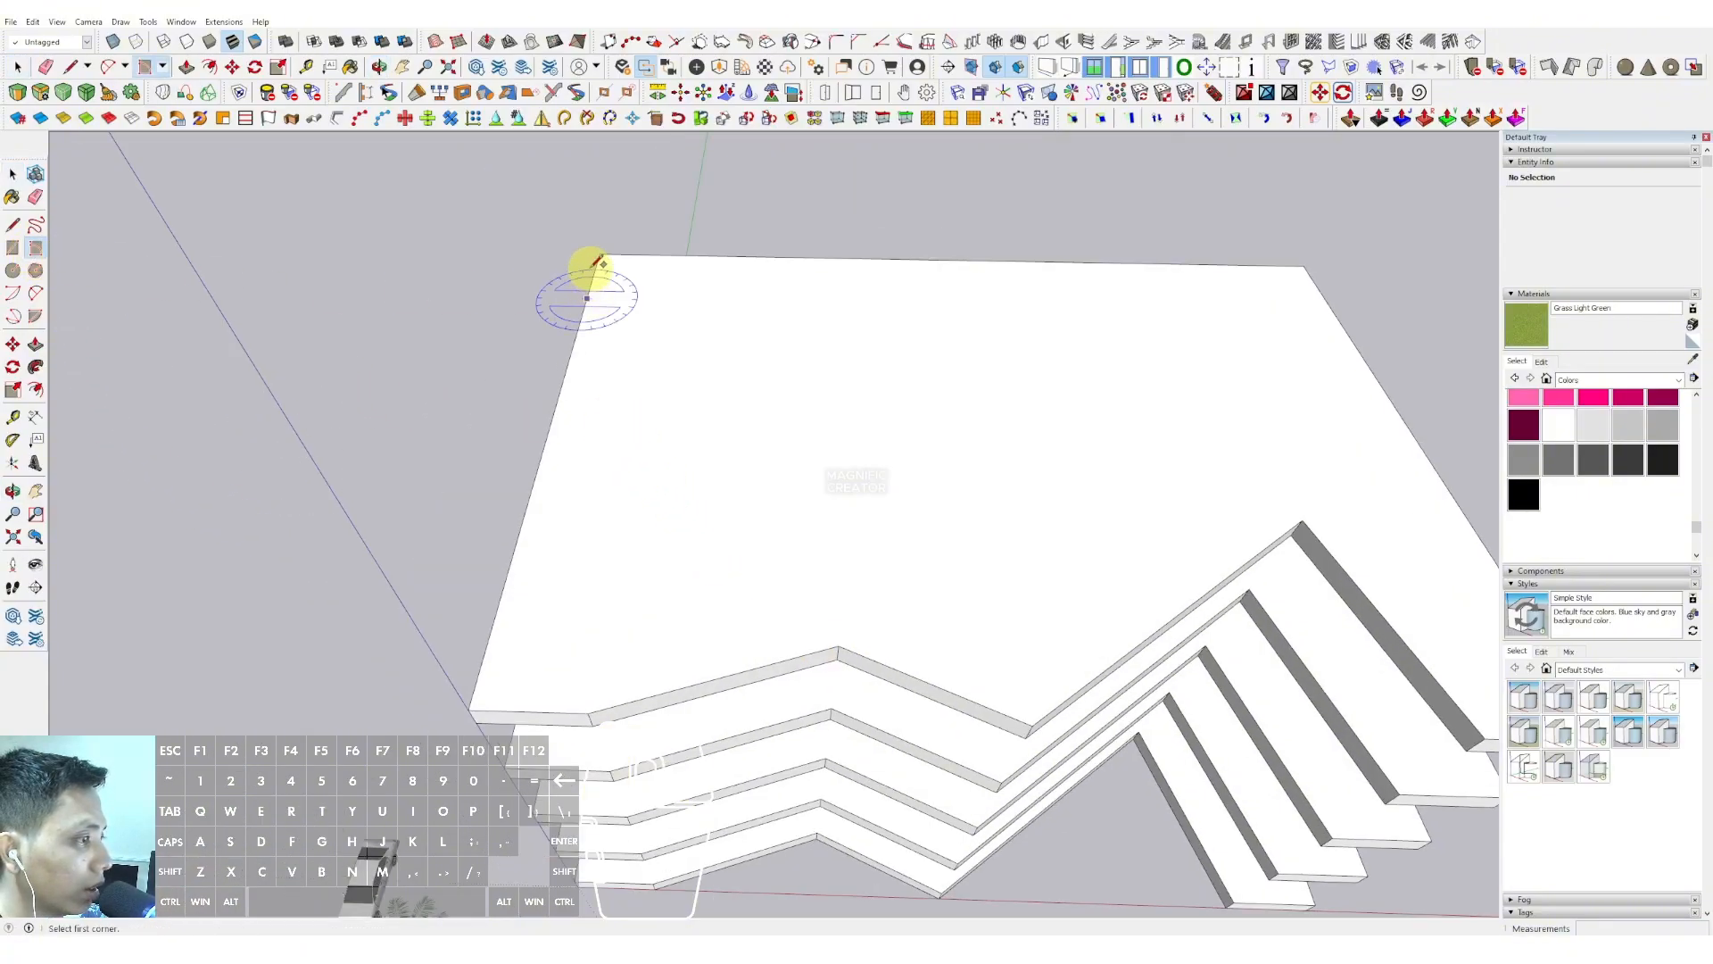
{"action": "scroll", "coordinate": [464, 698], "scroll_direction": "up", "scroll_amount": 2}
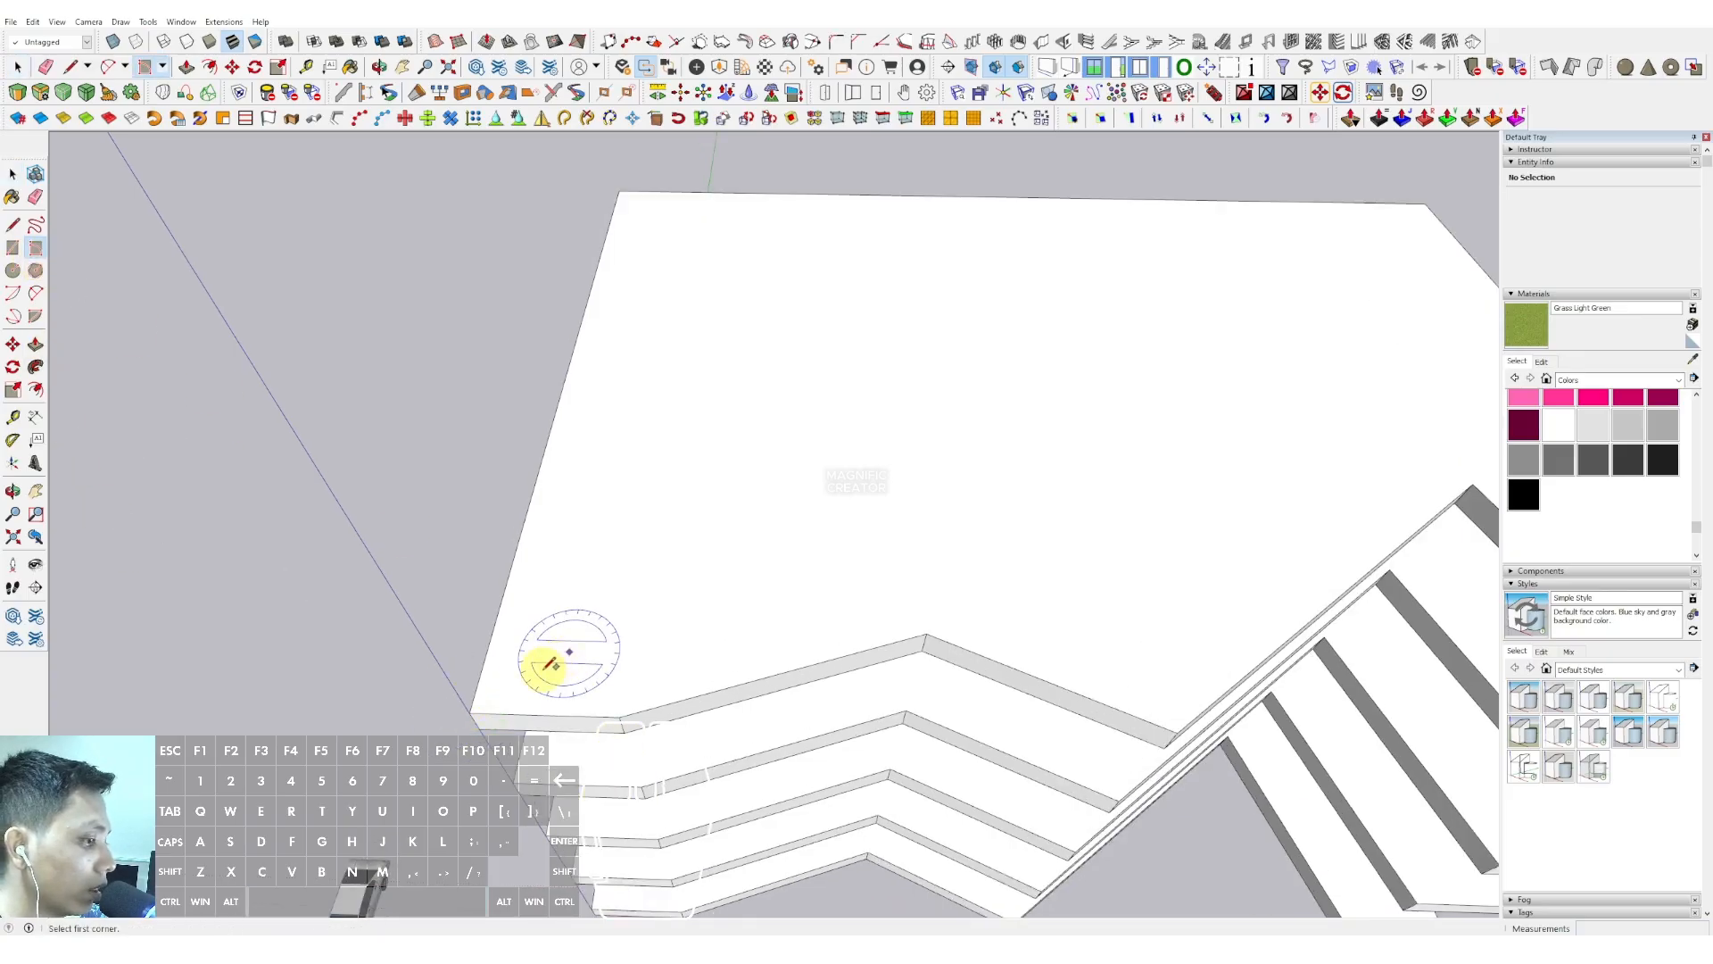
{"action": "scroll", "coordinate": [536, 678], "scroll_direction": "up", "scroll_amount": 1}
{"action": "scroll", "coordinate": [466, 709], "scroll_direction": "up", "scroll_amount": 1}
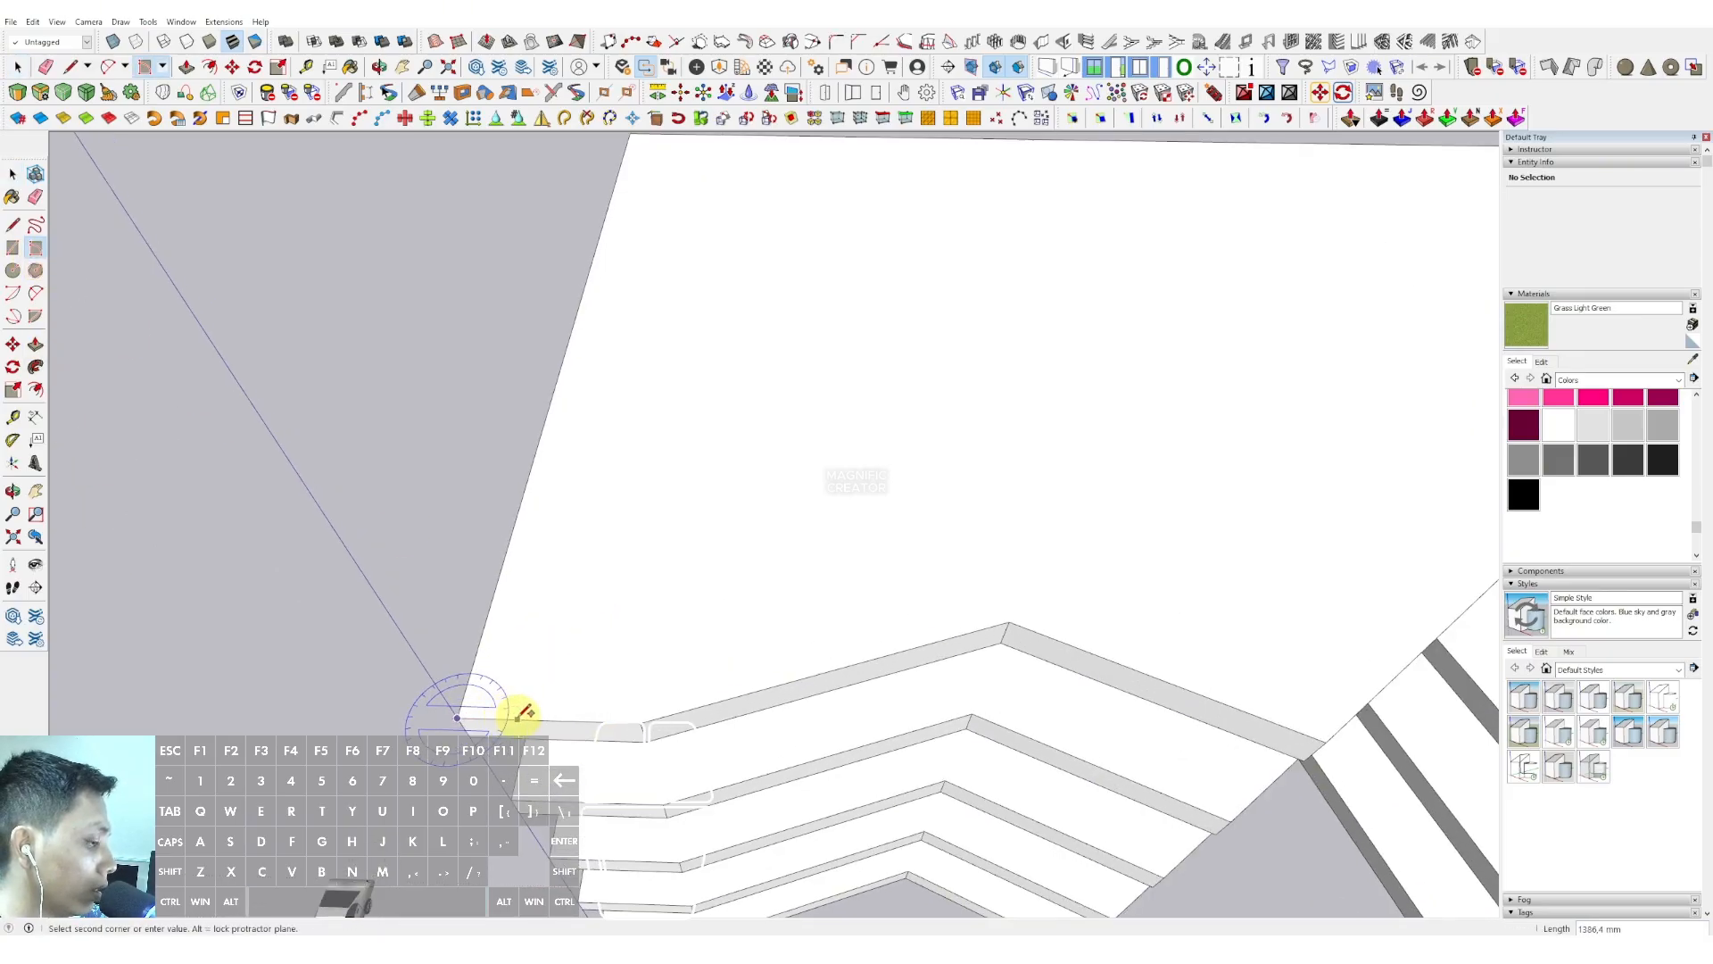
{"action": "scroll", "coordinate": [524, 712], "scroll_direction": "up", "scroll_amount": 1}
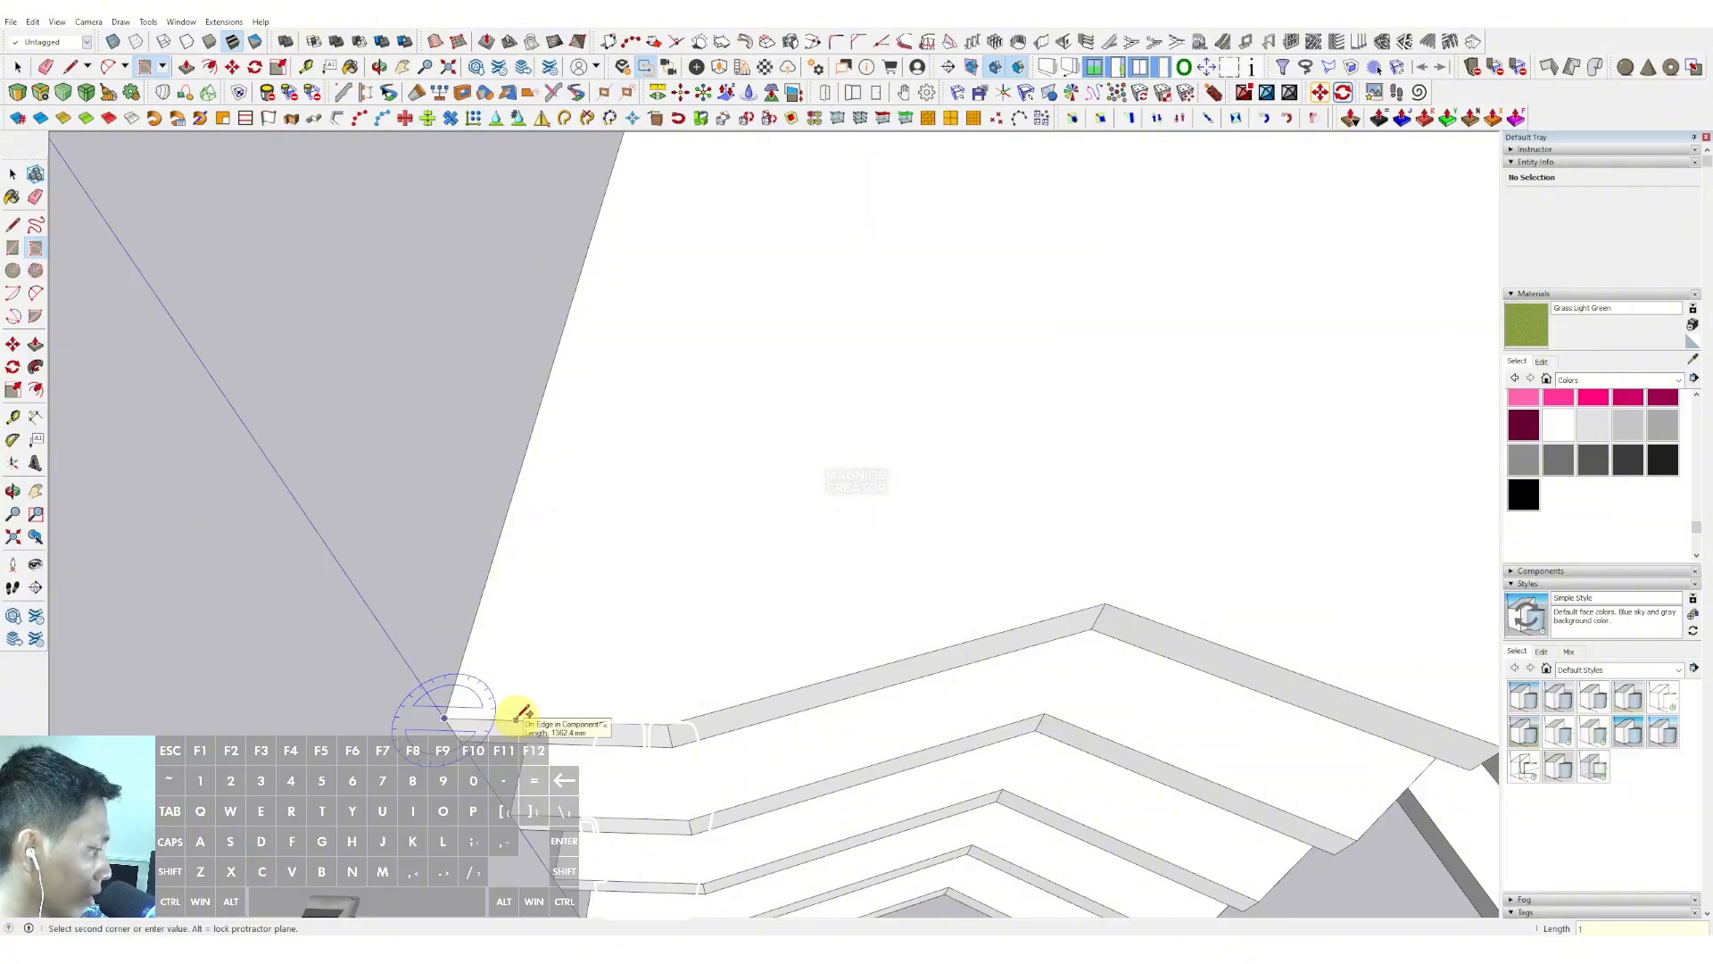
{"action": "scroll", "coordinate": [524, 712], "scroll_direction": "up", "scroll_amount": 1}
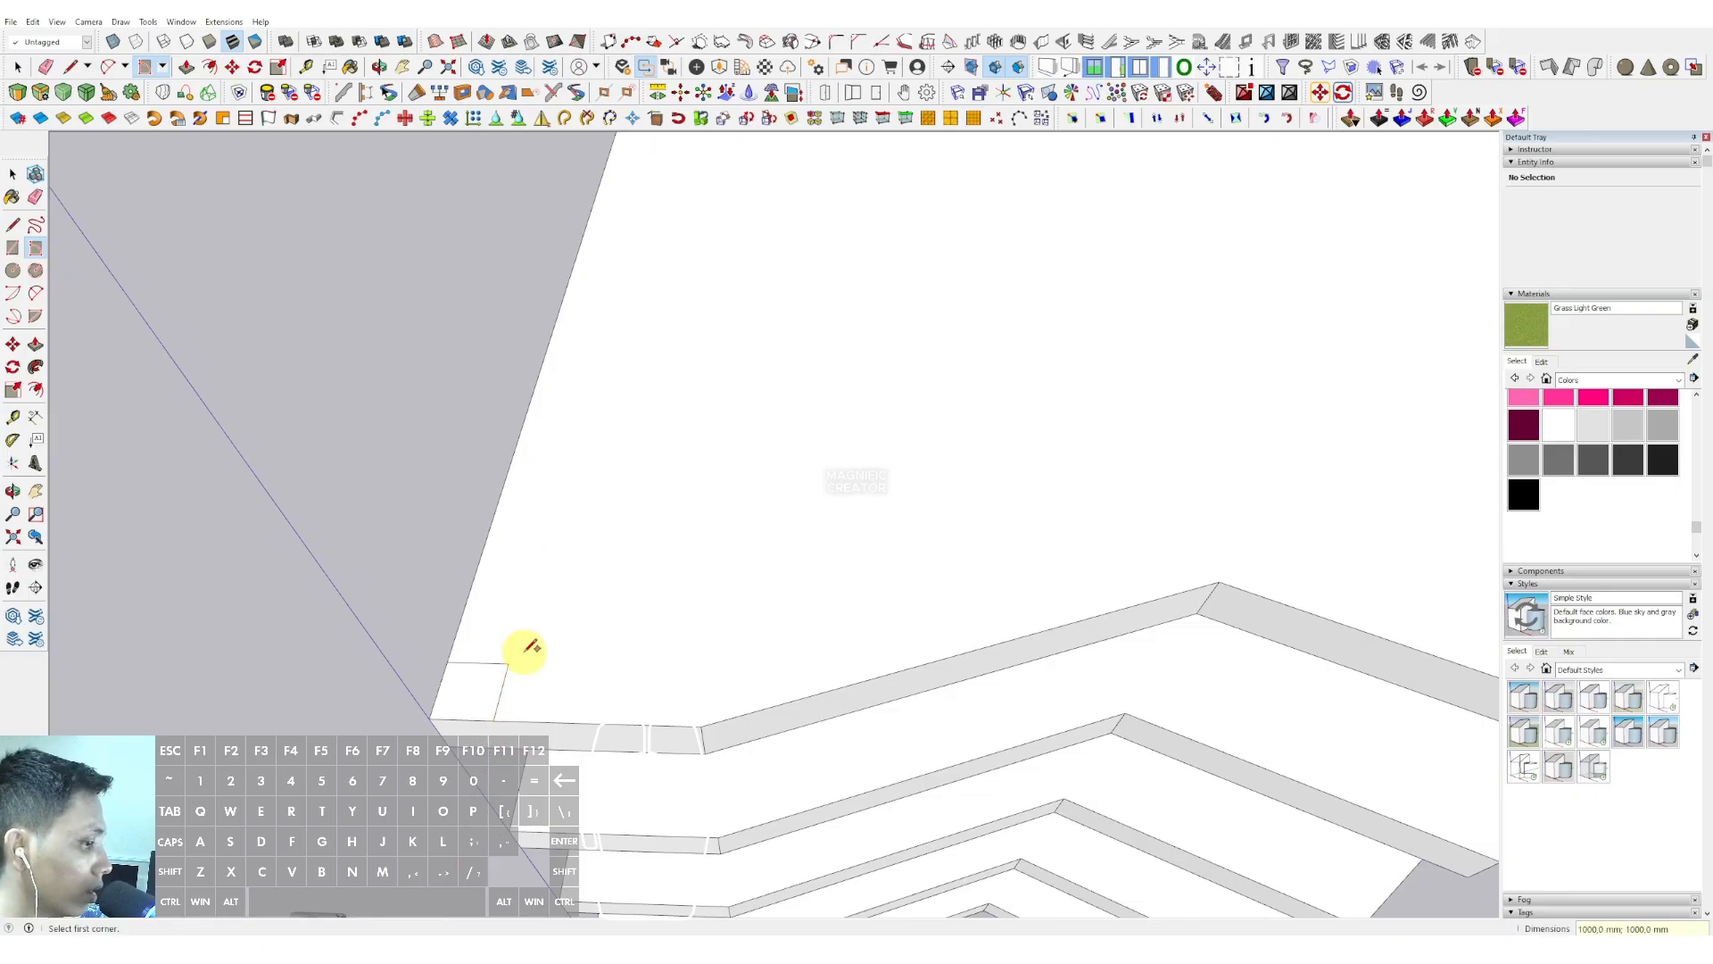
Push/Pull the square down through all five slabs to the lowest one and make the resulting column a component
{"action": "left_click", "coordinate": [505, 671]}
{"action": "scroll", "coordinate": [658, 574], "scroll_direction": "down", "scroll_amount": 3}
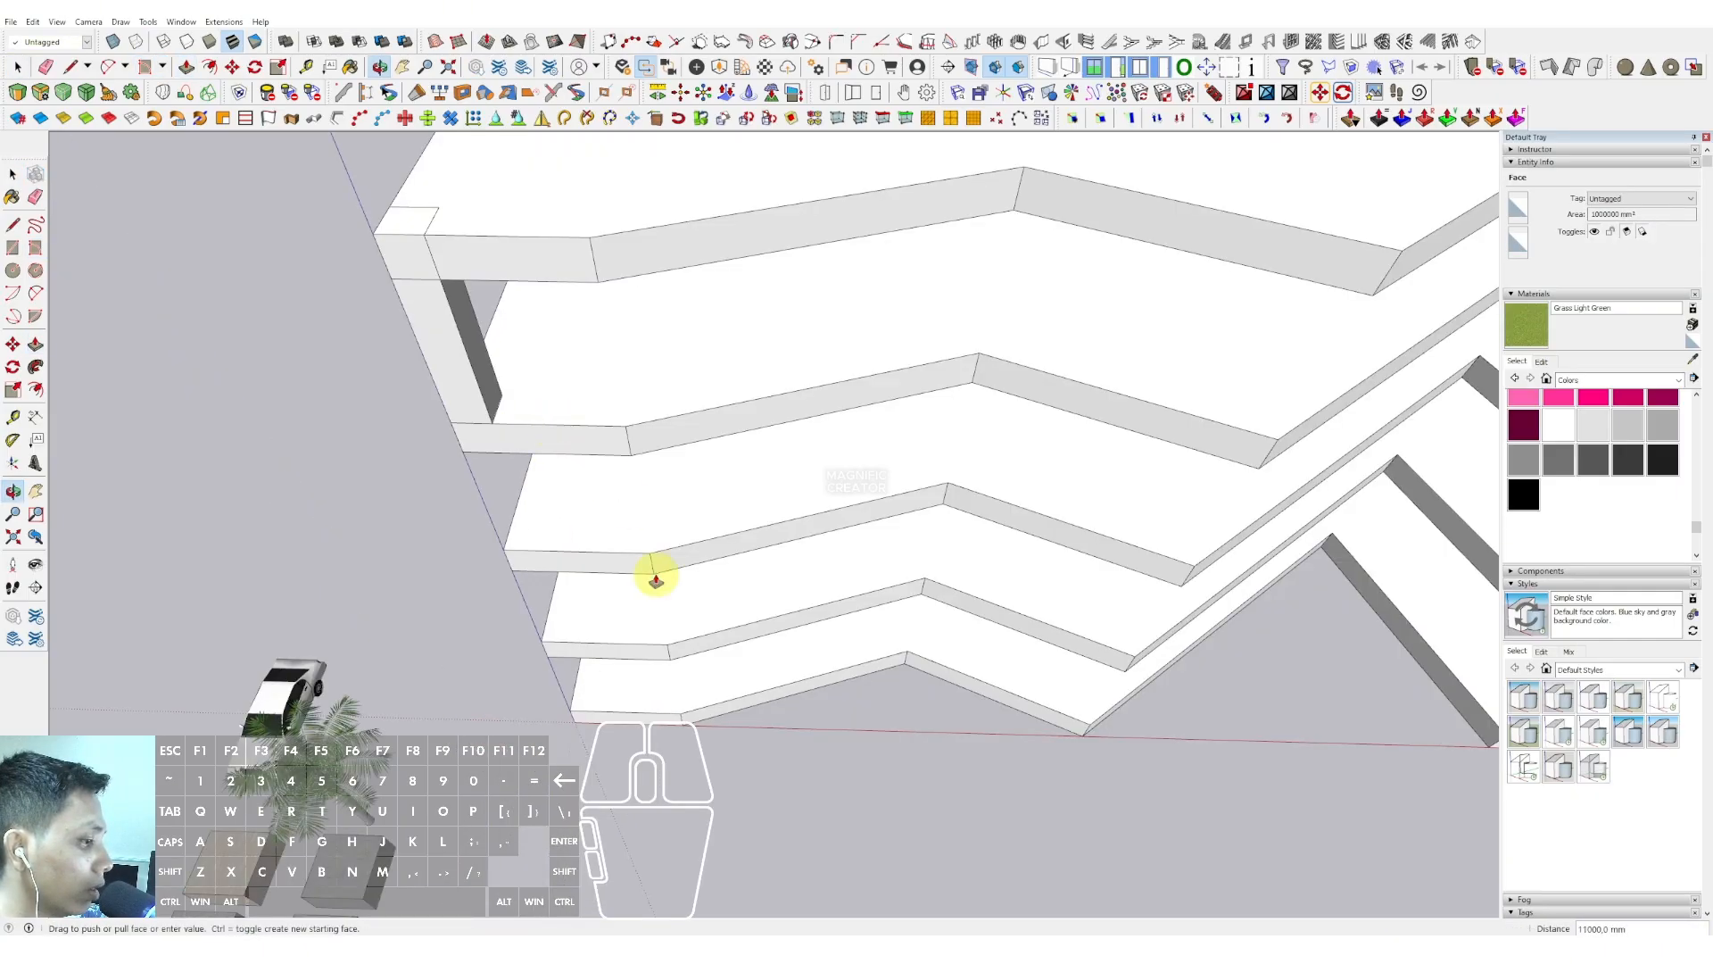
{"action": "key", "text": "space"}
{"action": "scroll", "coordinate": [539, 637], "scroll_direction": "up", "scroll_amount": 1}
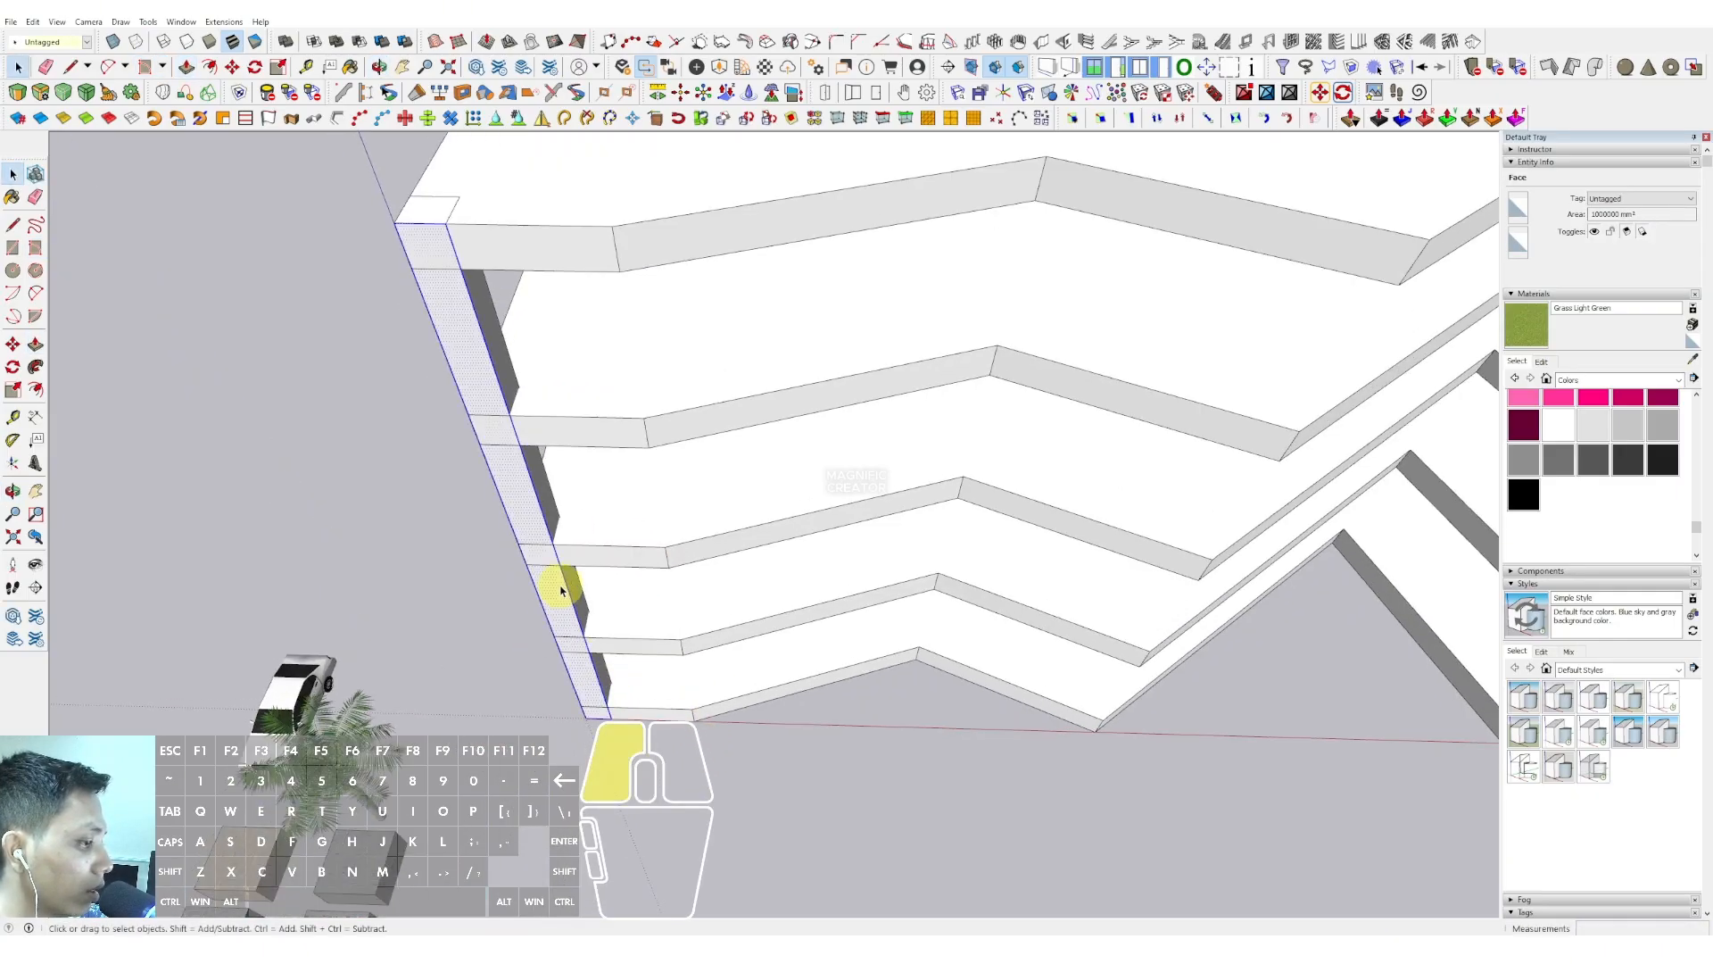
{"action": "right_click", "coordinate": [561, 589]}
{"action": "left_click", "coordinate": [616, 688]}
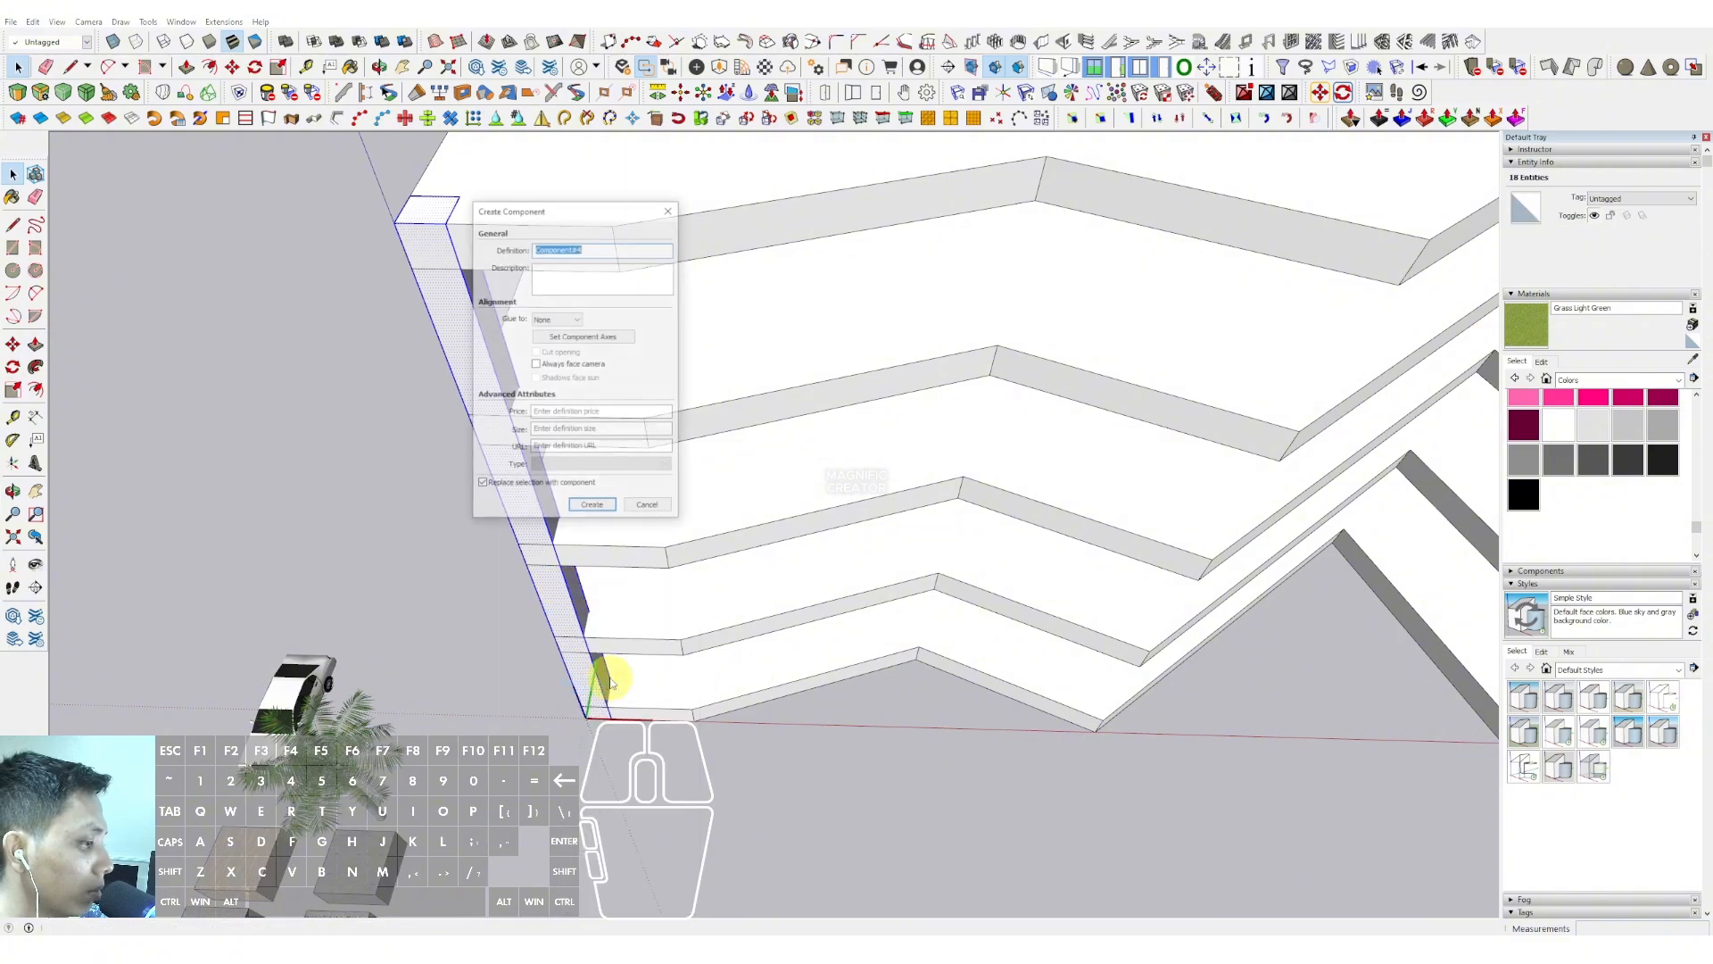
{"action": "left_click", "coordinate": [593, 501]}
Copy the corner column along the slab's side edge to the back corner, forming a row of four evenly spaced columns
{"action": "middle_click_drag", "start_coordinate": [585, 500], "coordinate": [408, 507], "text": "shift"}
{"action": "left_click", "coordinate": [12, 344]}
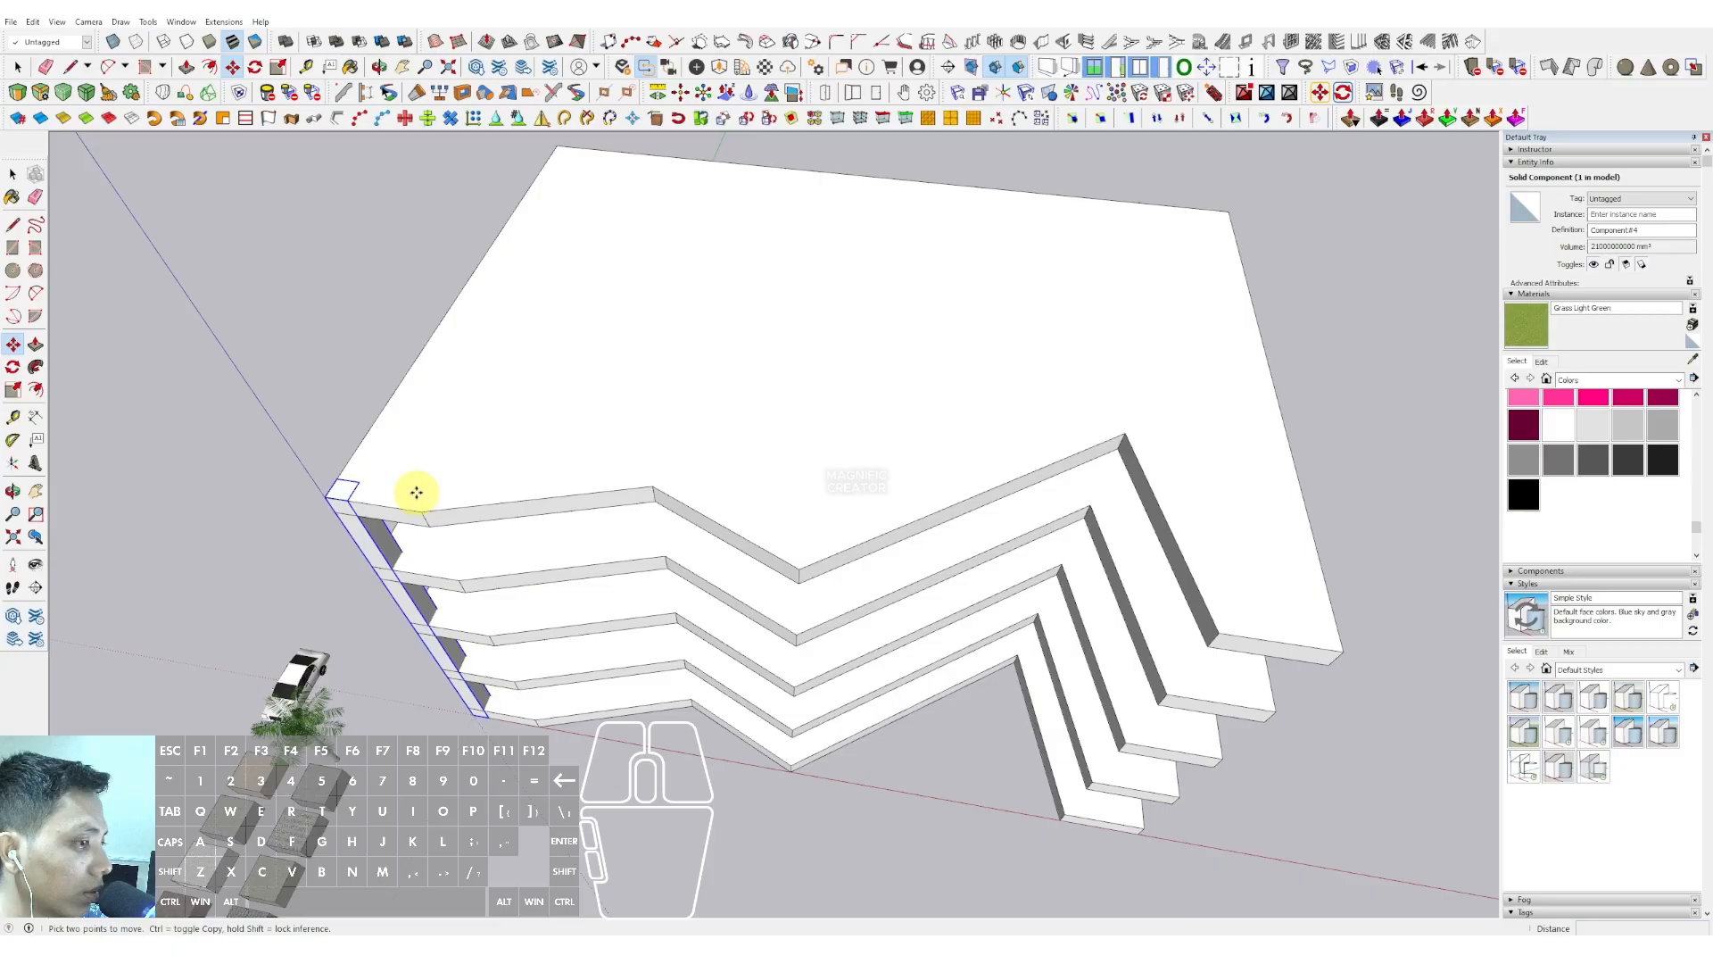
{"action": "left_click", "coordinate": [357, 483]}
{"action": "scroll", "coordinate": [382, 448], "scroll_direction": "down", "scroll_amount": 2, "text": "shift"}
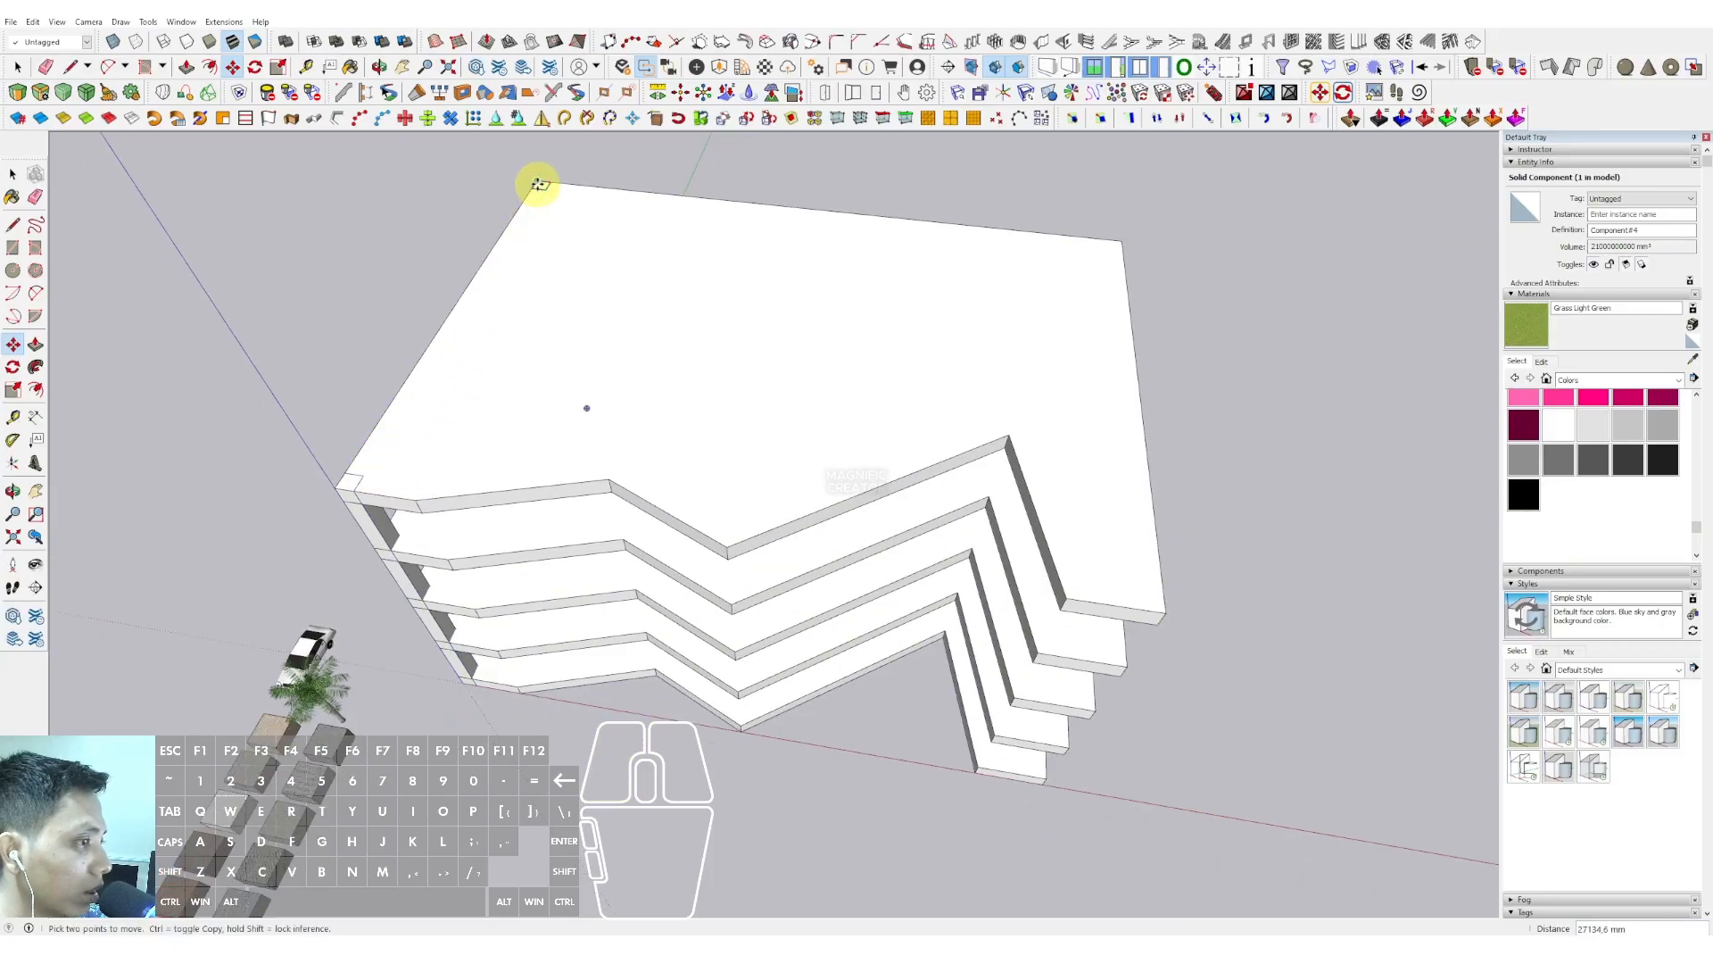
{"action": "key", "text": "space"}
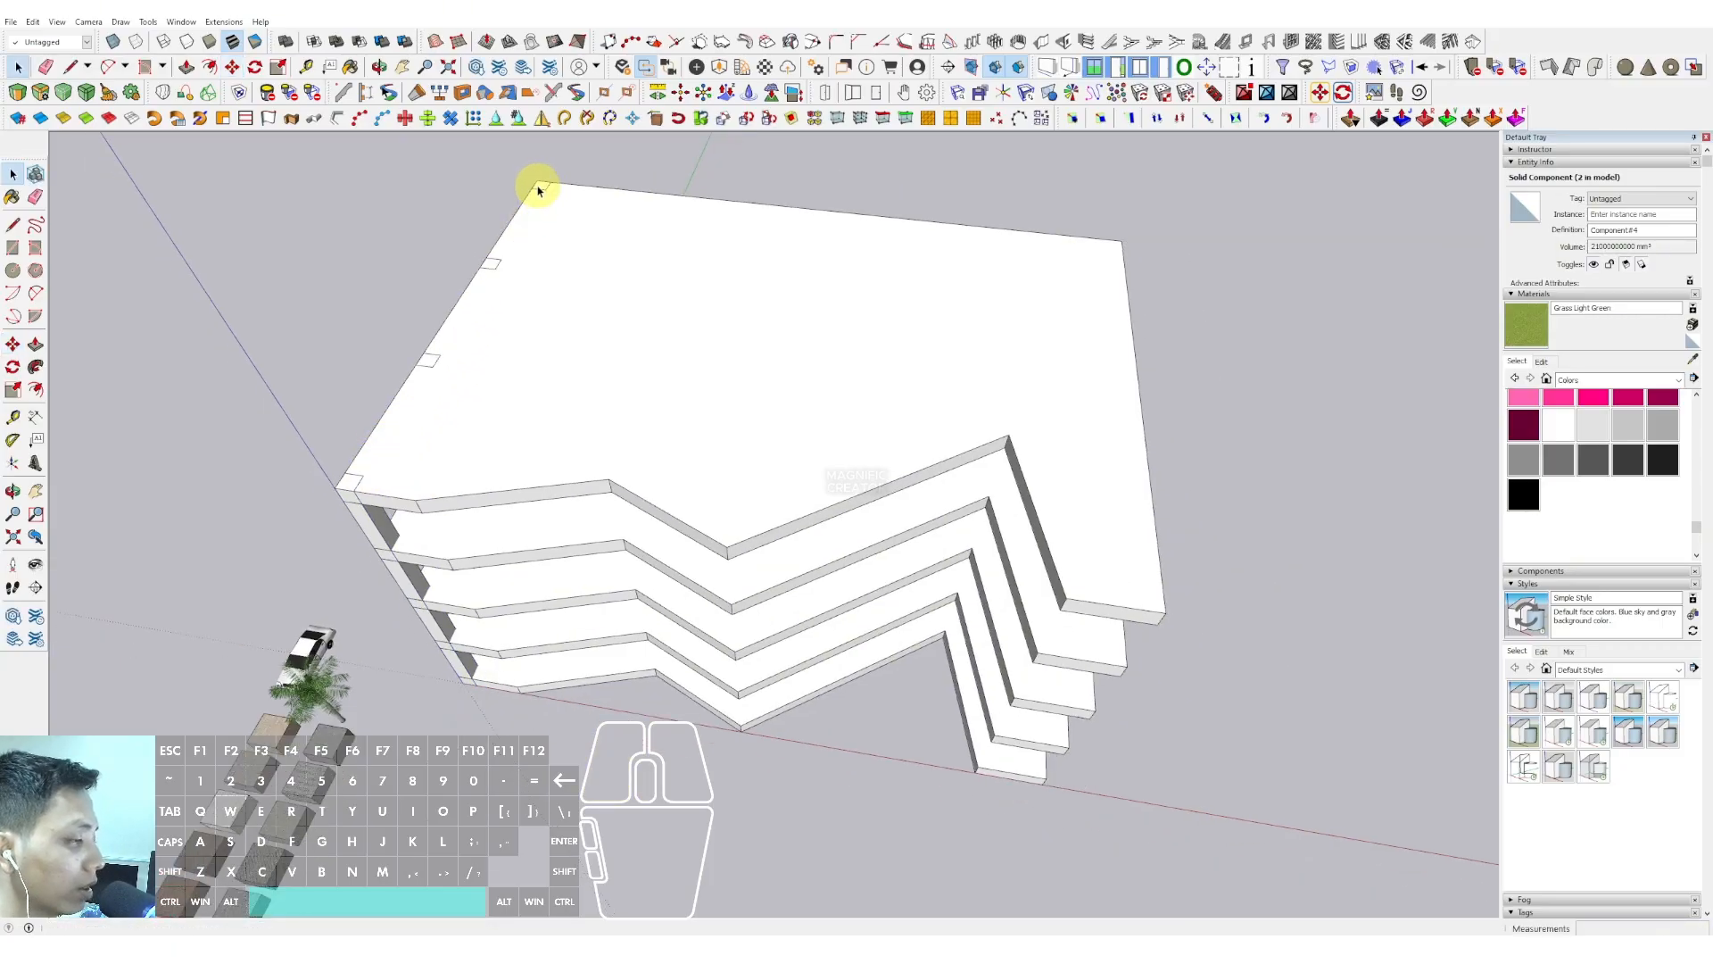
Copy the row of four columns to the opposite side edge and divide the distance into four equal bays with 4/
{"action": "middle_click_drag", "start_coordinate": [575, 553], "coordinate": [592, 306]}
{"action": "scroll", "coordinate": [631, 440], "scroll_direction": "up", "scroll_amount": 4}
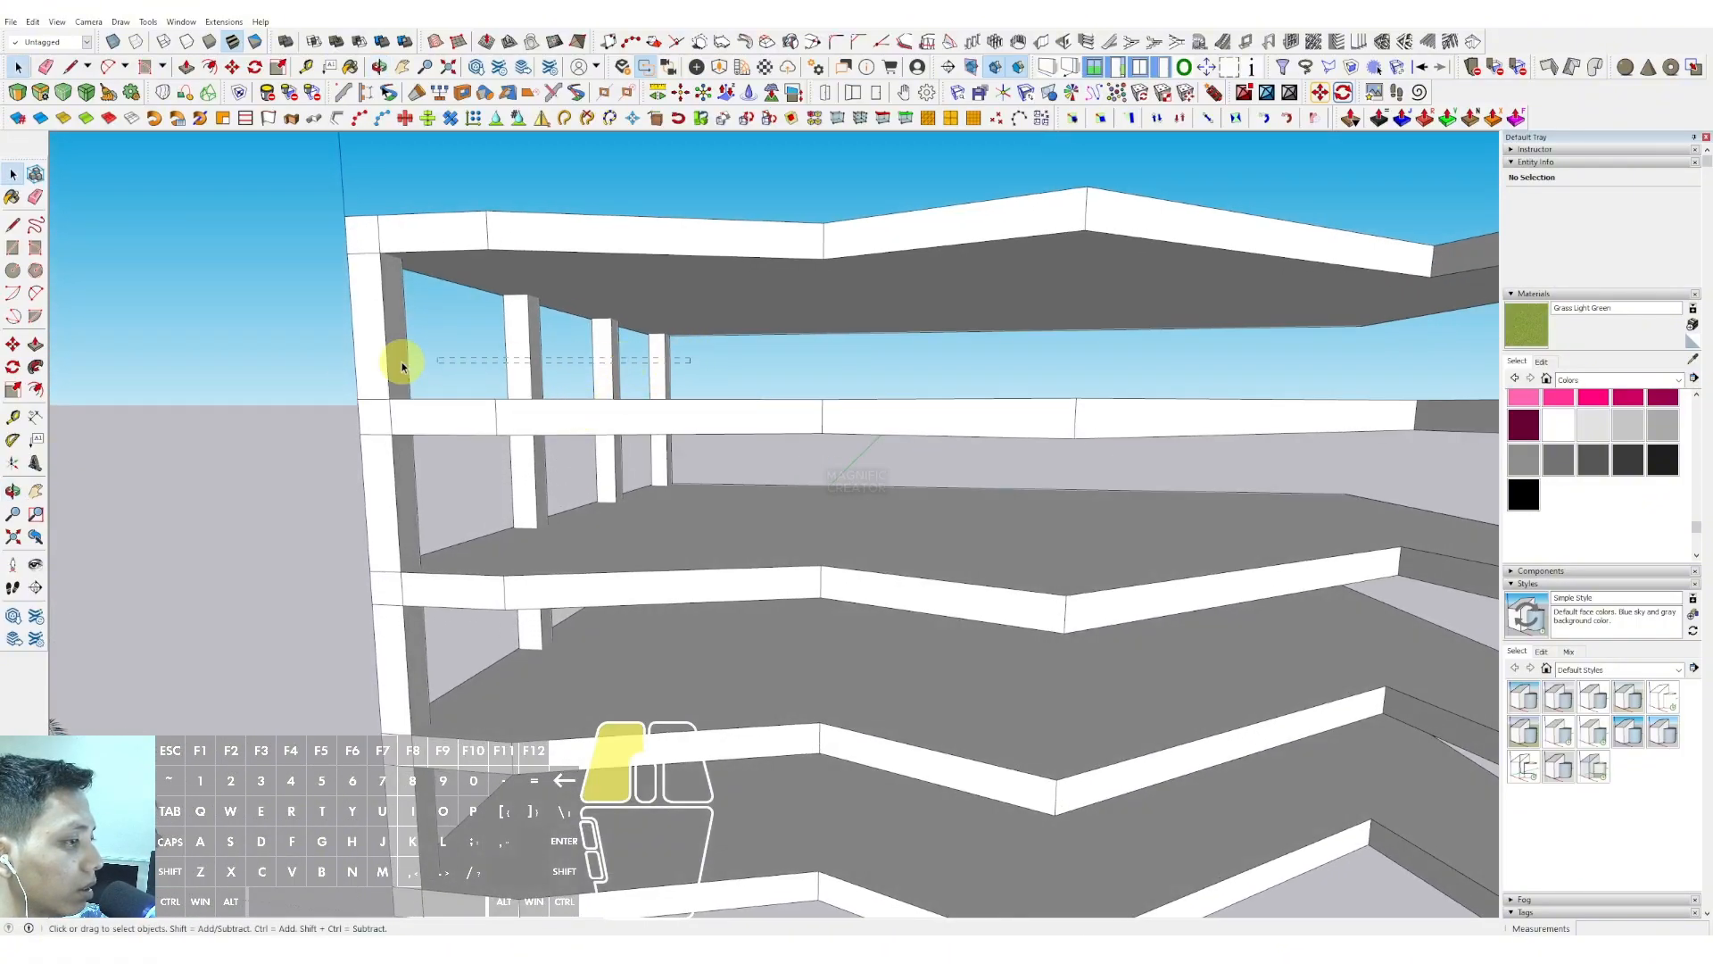
{"action": "left_click_drag", "start_coordinate": [401, 366], "coordinate": [309, 368]}
{"action": "scroll", "coordinate": [611, 446], "scroll_direction": "down", "scroll_amount": 2}
{"action": "middle_click_drag", "start_coordinate": [608, 444], "coordinate": [585, 473]}
{"action": "scroll", "coordinate": [656, 334], "scroll_direction": "down", "scroll_amount": 1}
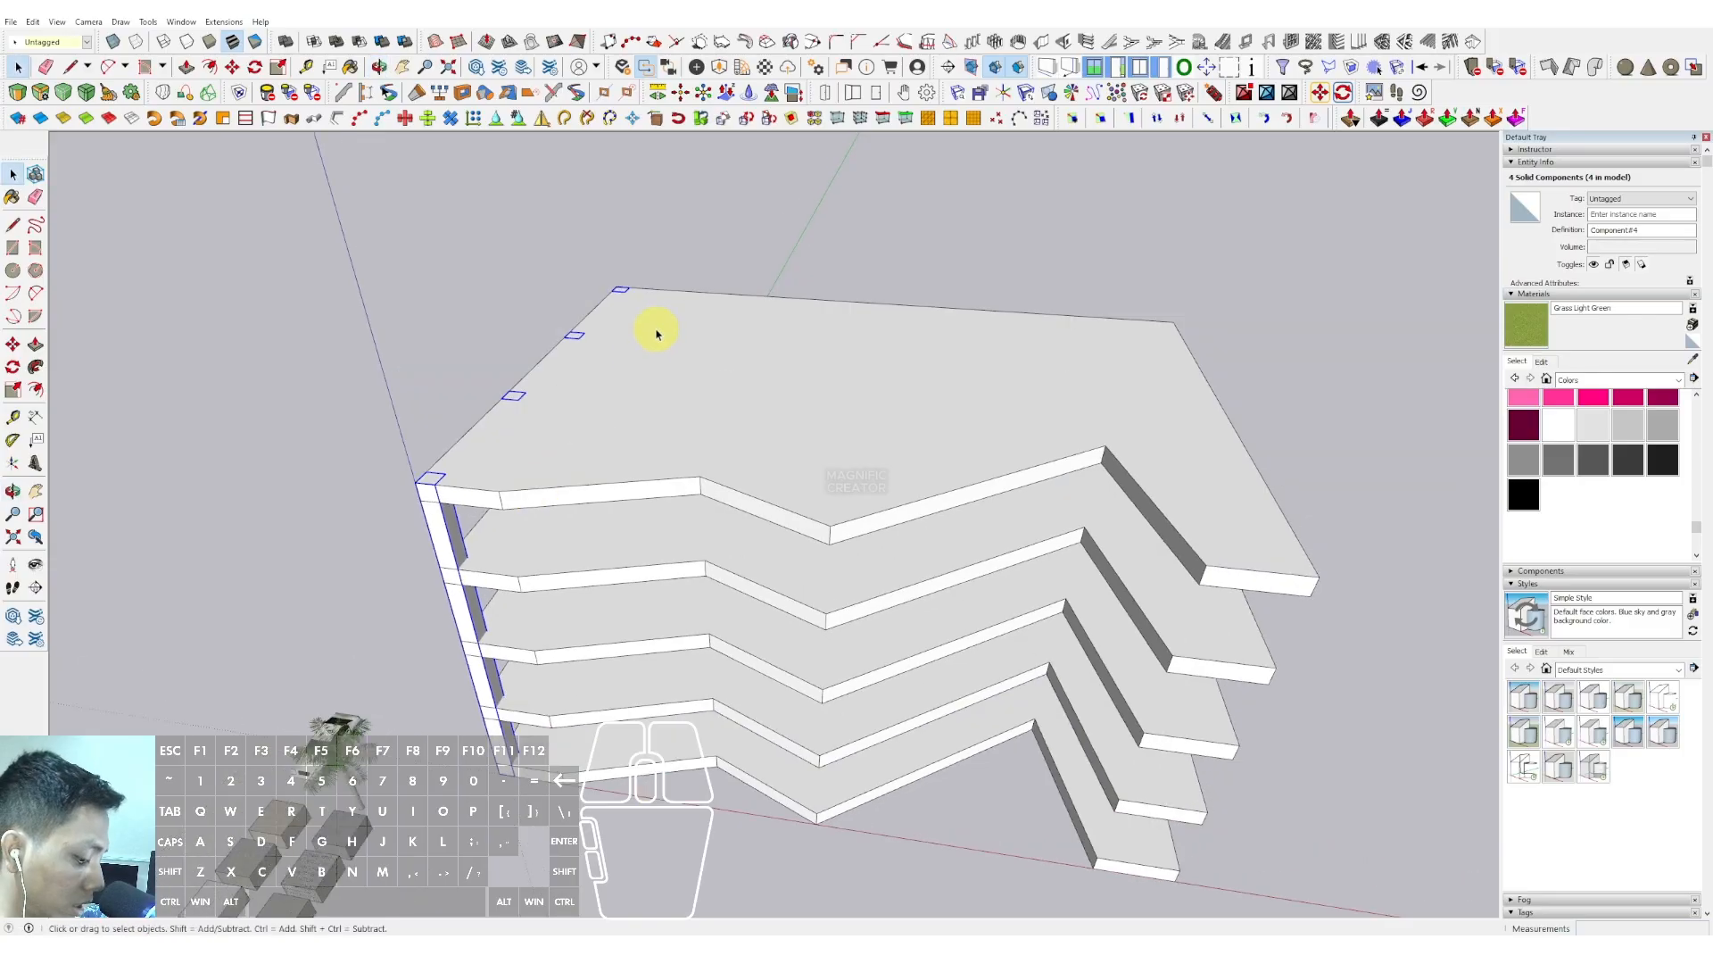
{"action": "middle_click_drag", "start_coordinate": [656, 334], "coordinate": [627, 407]}
{"action": "scroll", "coordinate": [535, 555], "scroll_direction": "down", "scroll_amount": 1, "text": "shift"}
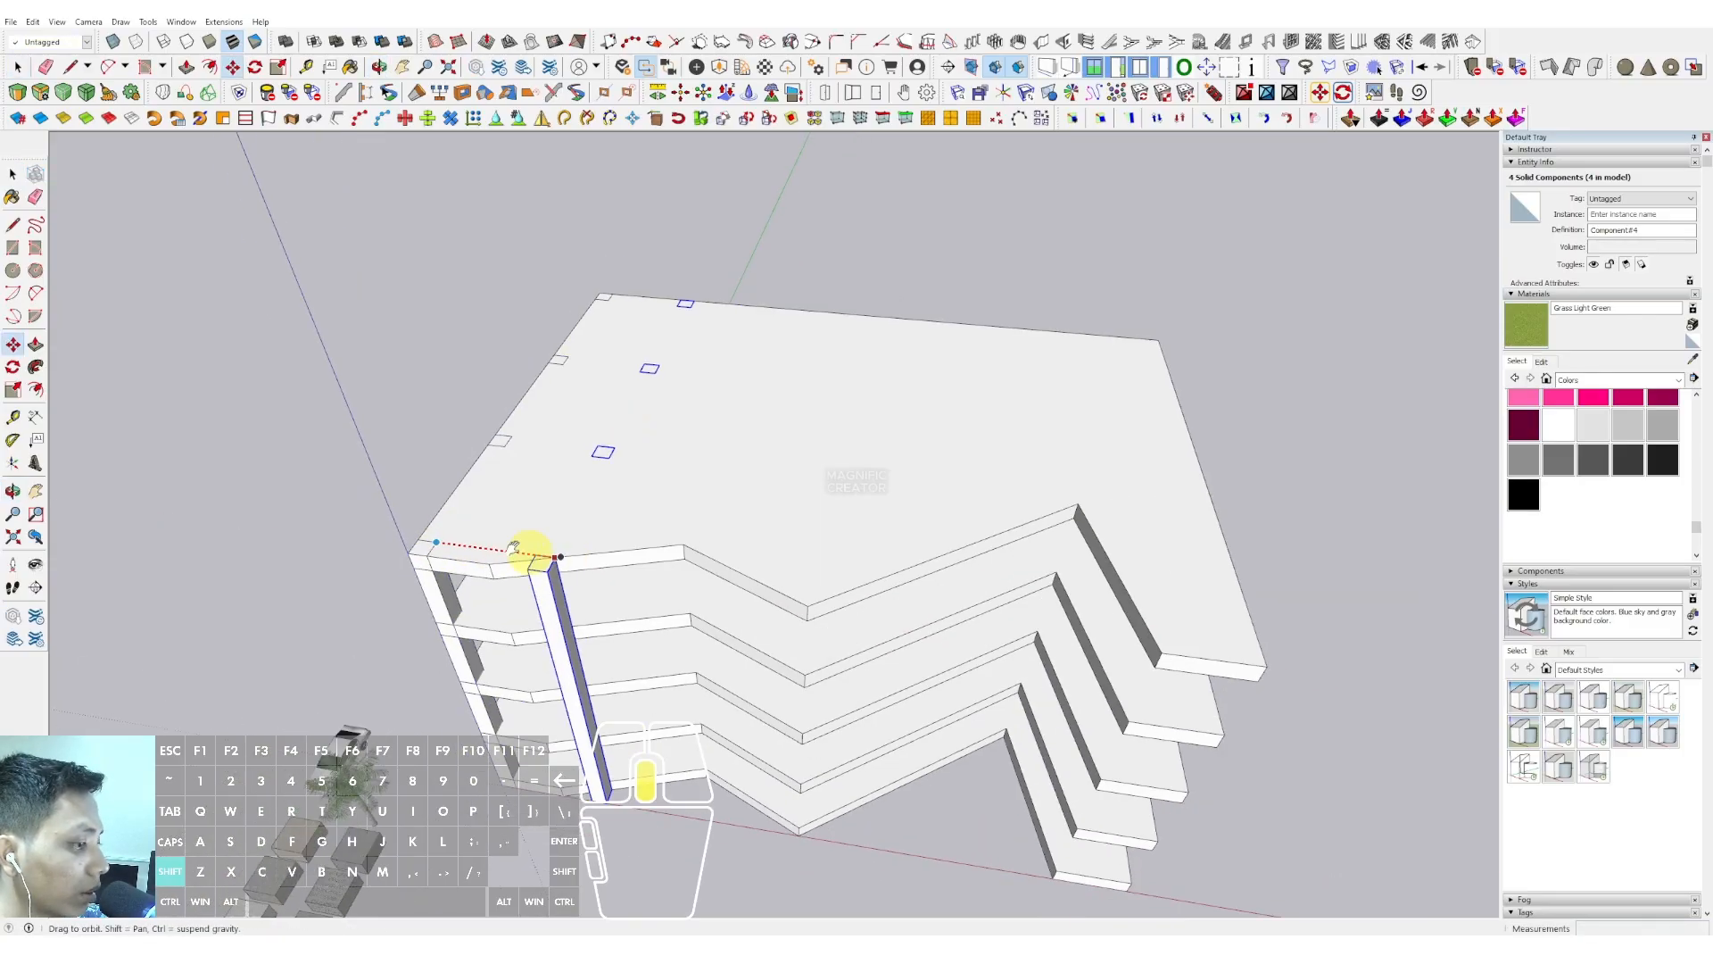
{"action": "middle_click_drag", "start_coordinate": [535, 554], "coordinate": [421, 526], "text": "shift"}
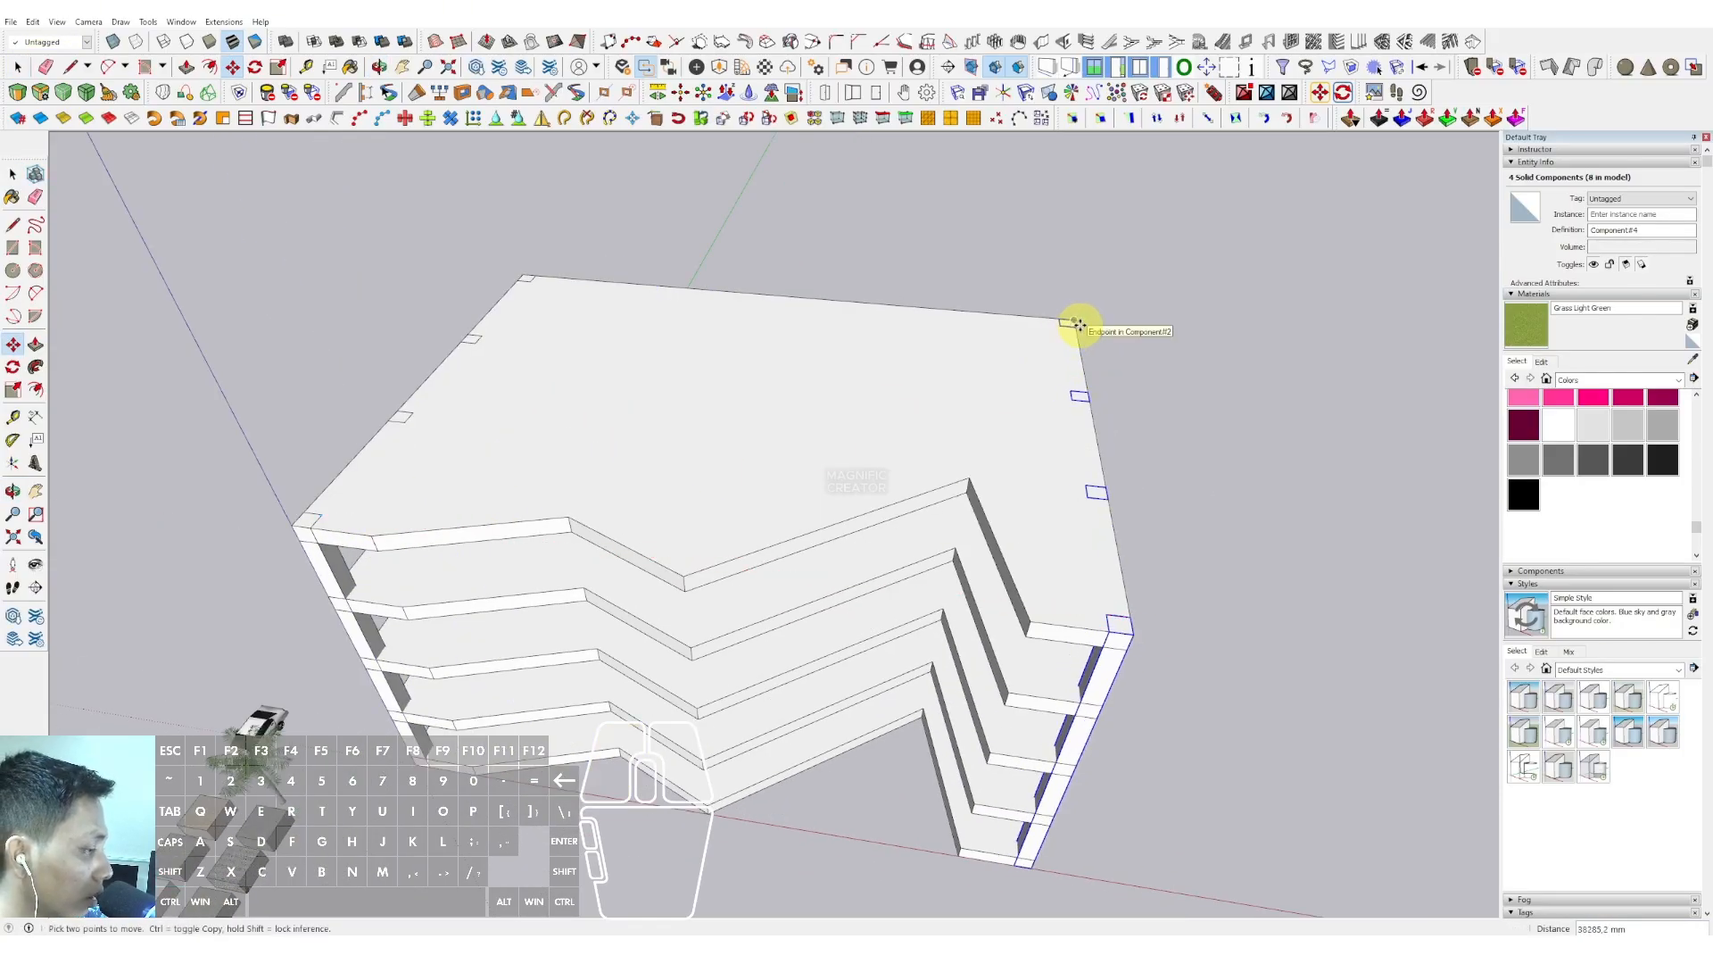
{"action": "type", "text": "4/"}
{"action": "key", "text": "Return"}
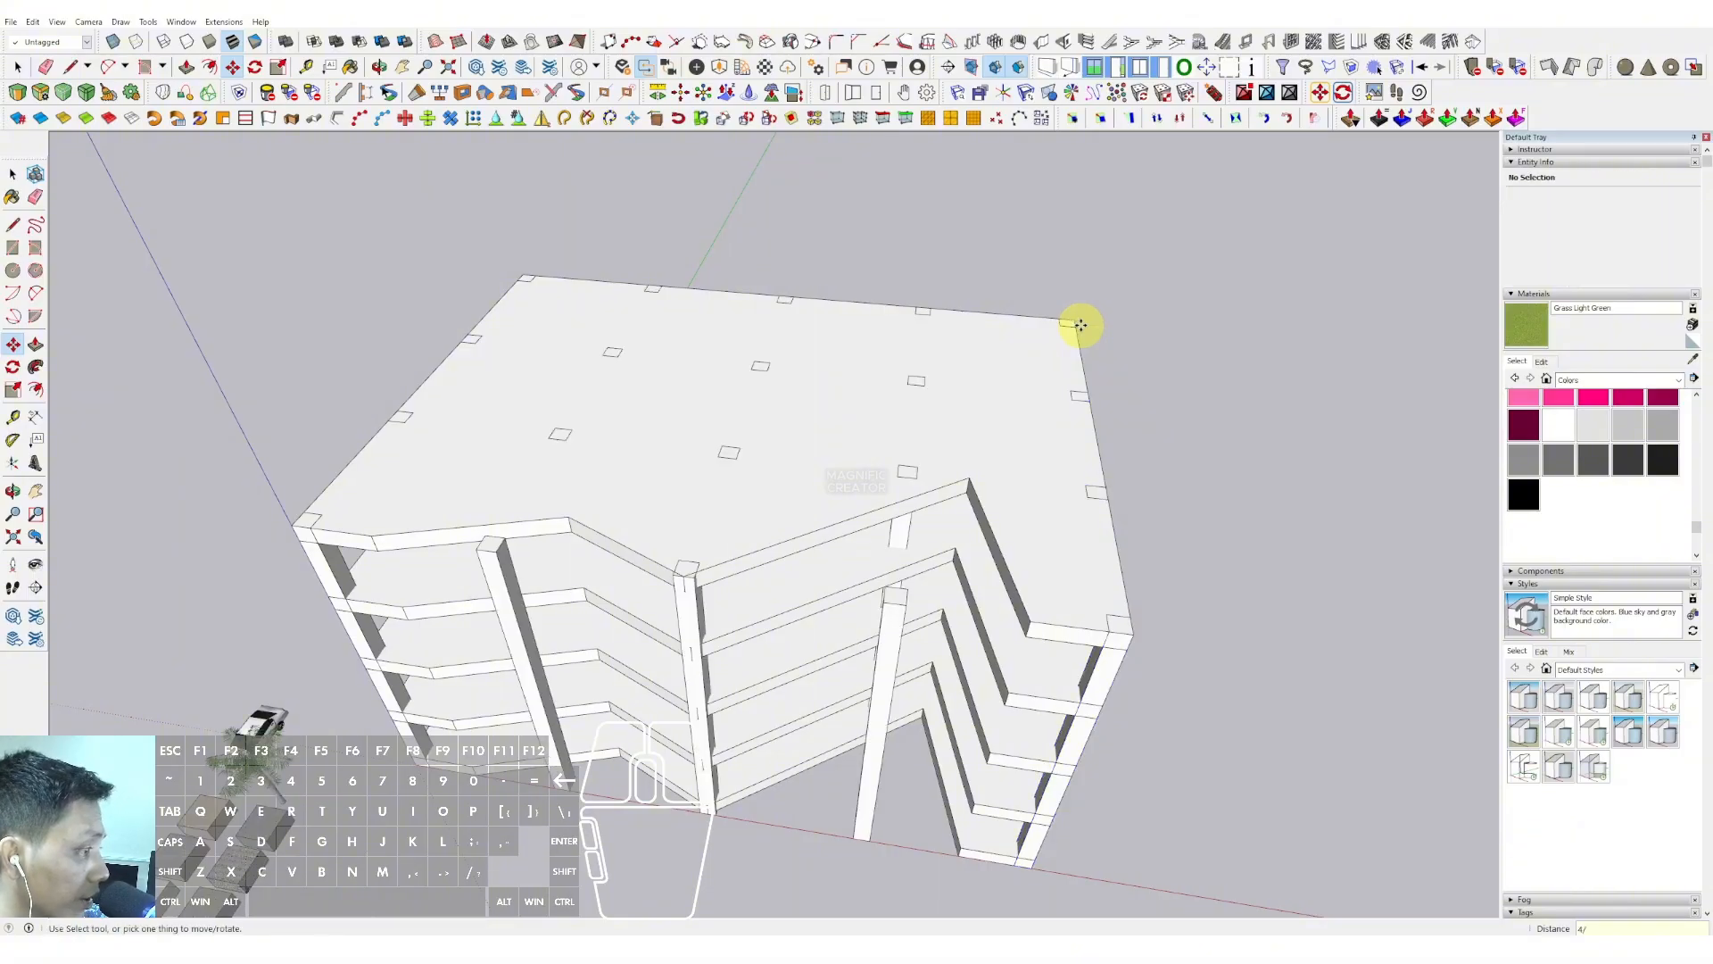
Delete the two front columns standing in the open outside the slabs' zigzag edge
{"action": "middle_click_drag", "start_coordinate": [772, 596], "coordinate": [553, 521]}
{"action": "left_click", "coordinate": [546, 502]}
{"action": "scroll", "coordinate": [785, 459], "scroll_direction": "up", "scroll_amount": 3}
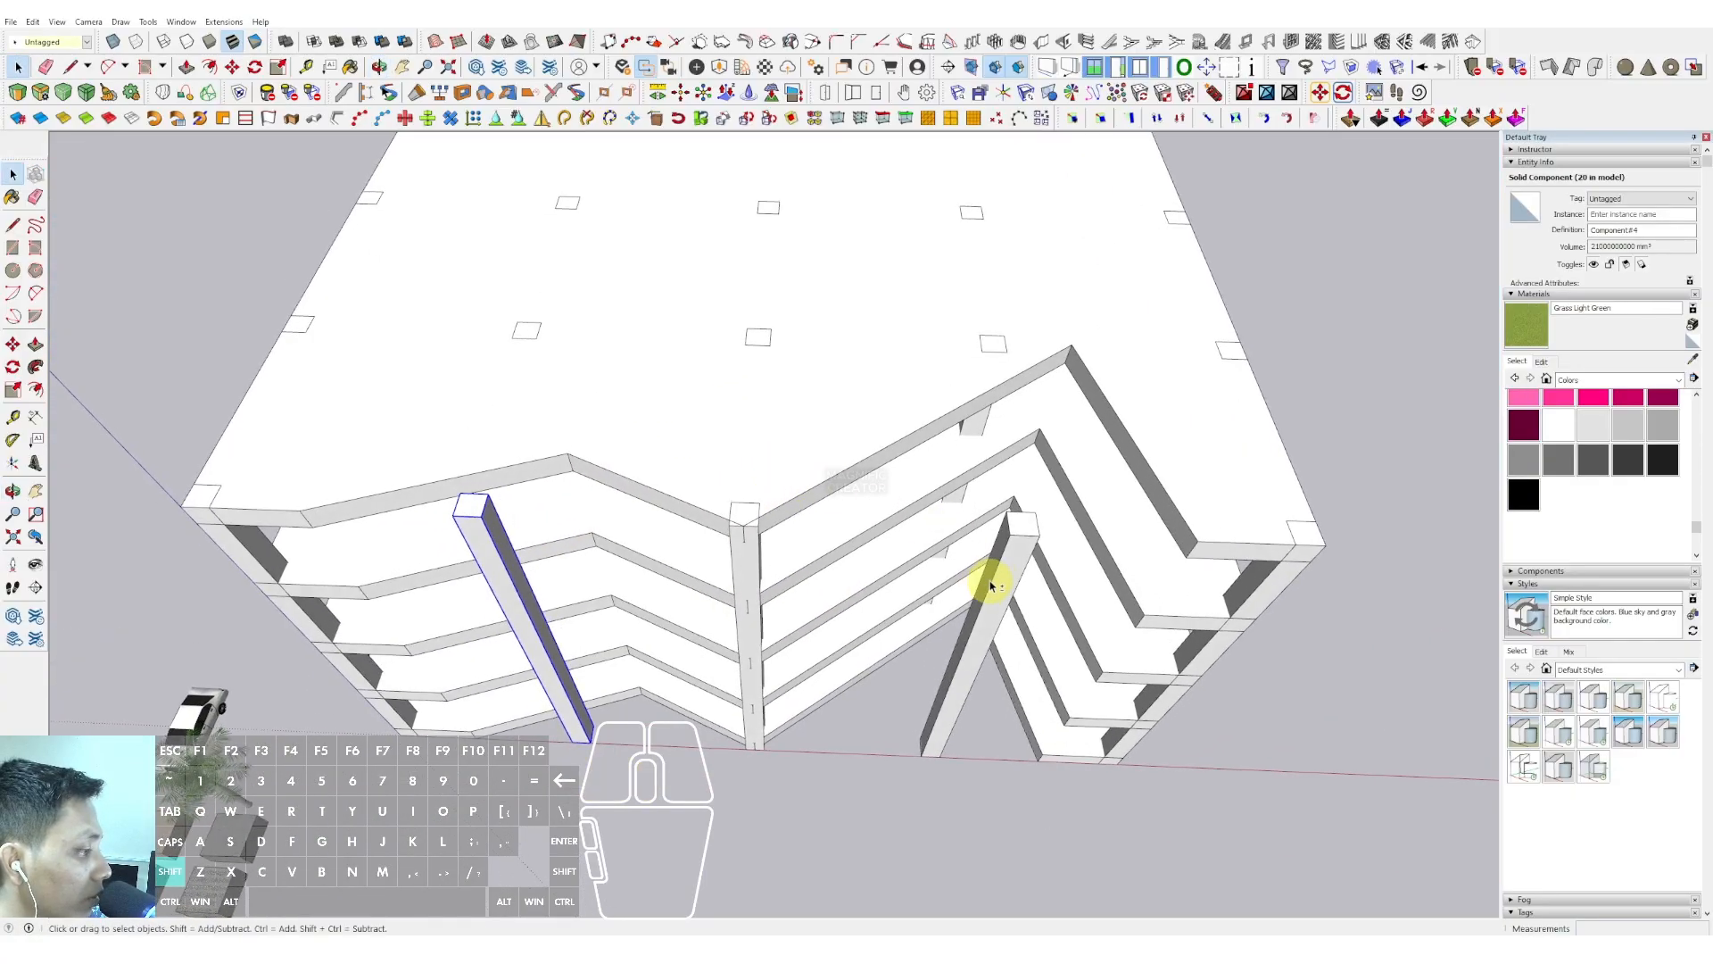
{"action": "middle_click_drag", "start_coordinate": [844, 551], "coordinate": [802, 521]}
Open the top slab component for editing and offset its top face outline outward by 500 mm
{"action": "triple_click", "coordinate": [1073, 455]}
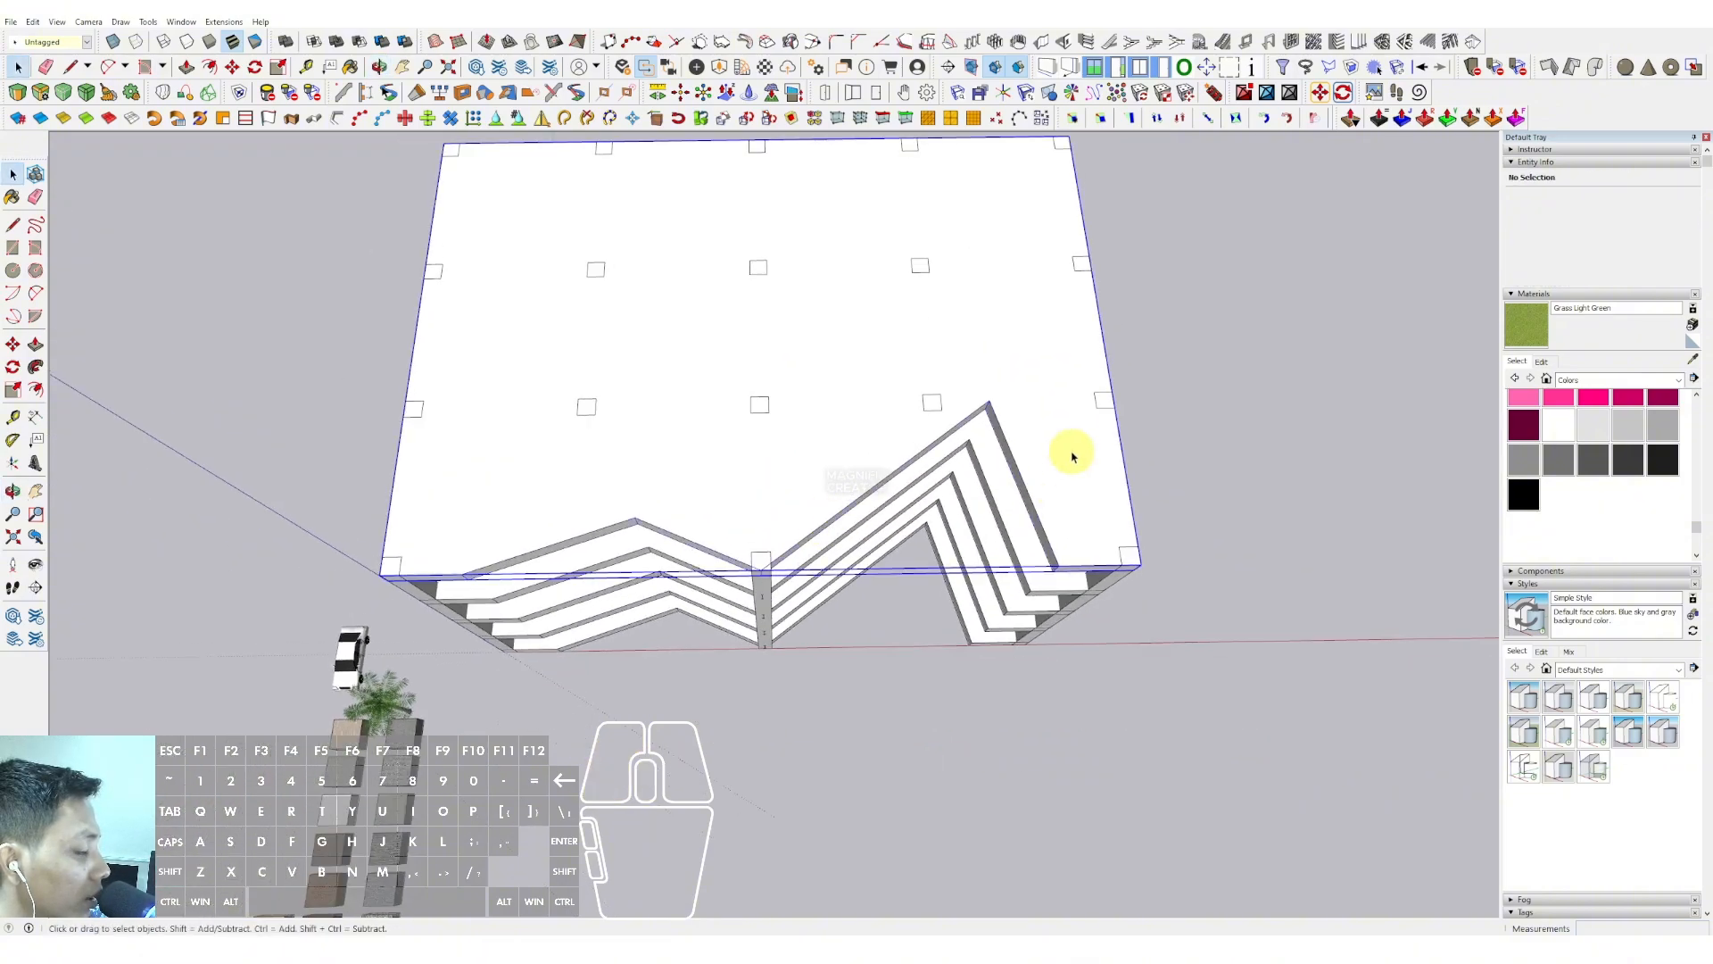
{"action": "scroll", "coordinate": [1074, 455], "scroll_direction": "up", "scroll_amount": 1}
{"action": "middle_click_drag", "start_coordinate": [1074, 455], "coordinate": [972, 490], "text": "shift"}
{"action": "scroll", "coordinate": [972, 490], "scroll_direction": "up", "scroll_amount": 4}
{"action": "left_click", "coordinate": [985, 491]}
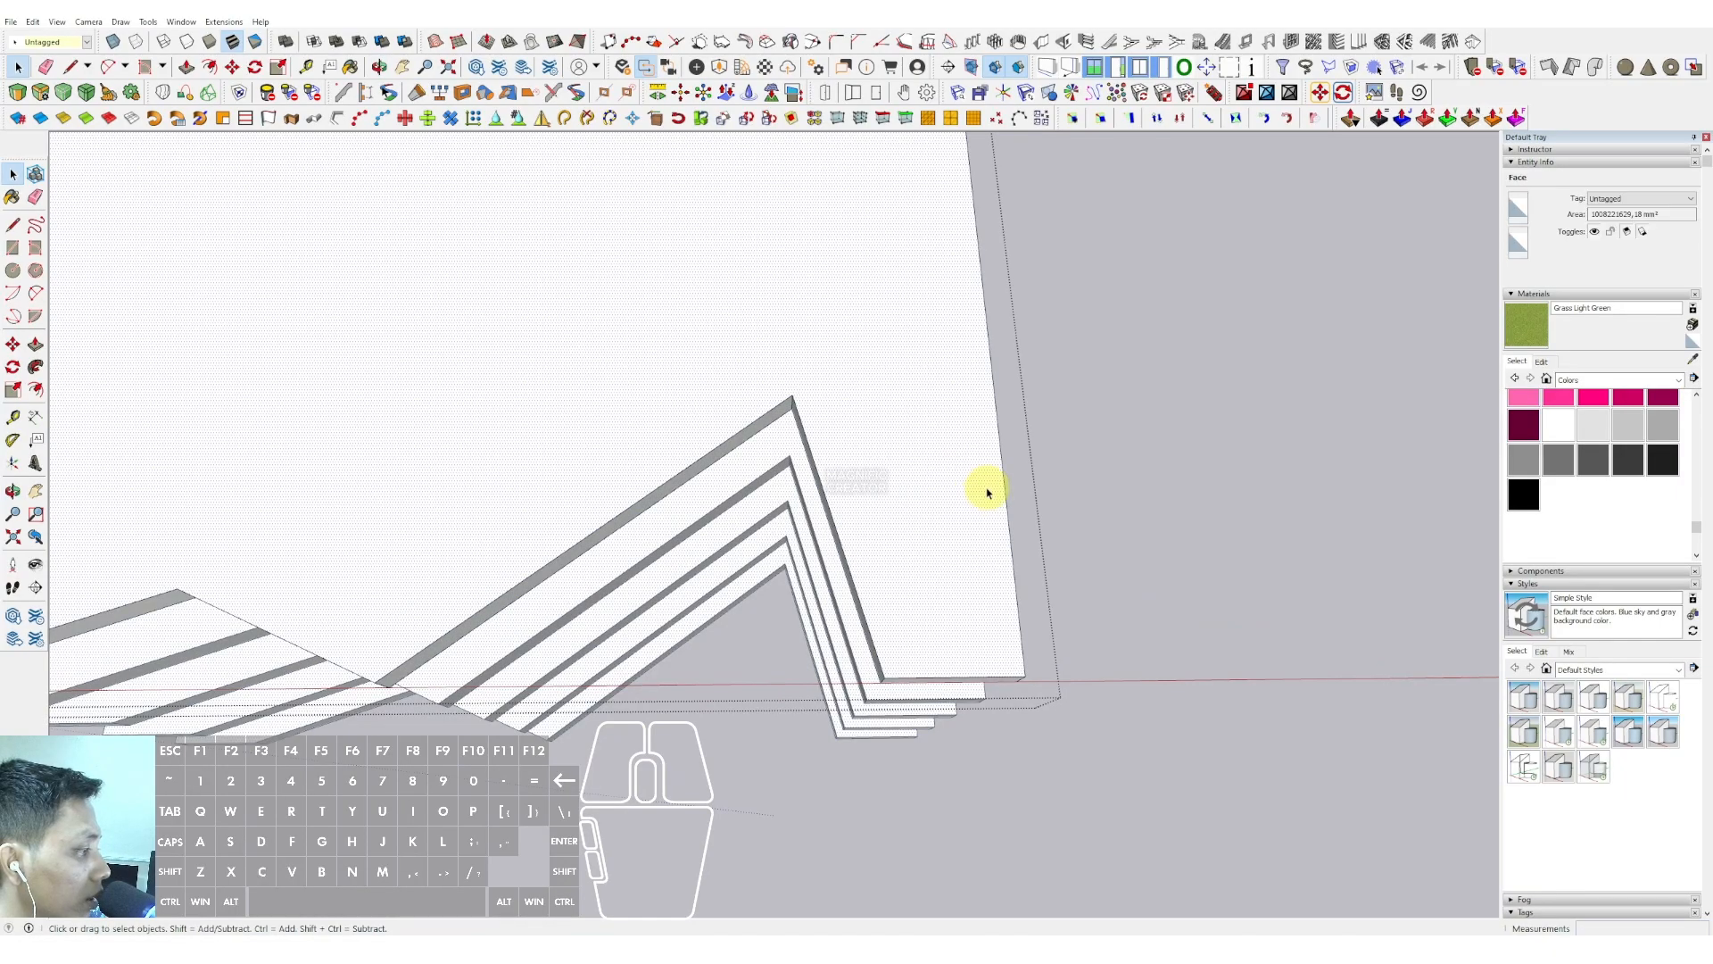
{"action": "scroll", "coordinate": [988, 500], "scroll_direction": "up", "scroll_amount": 2}
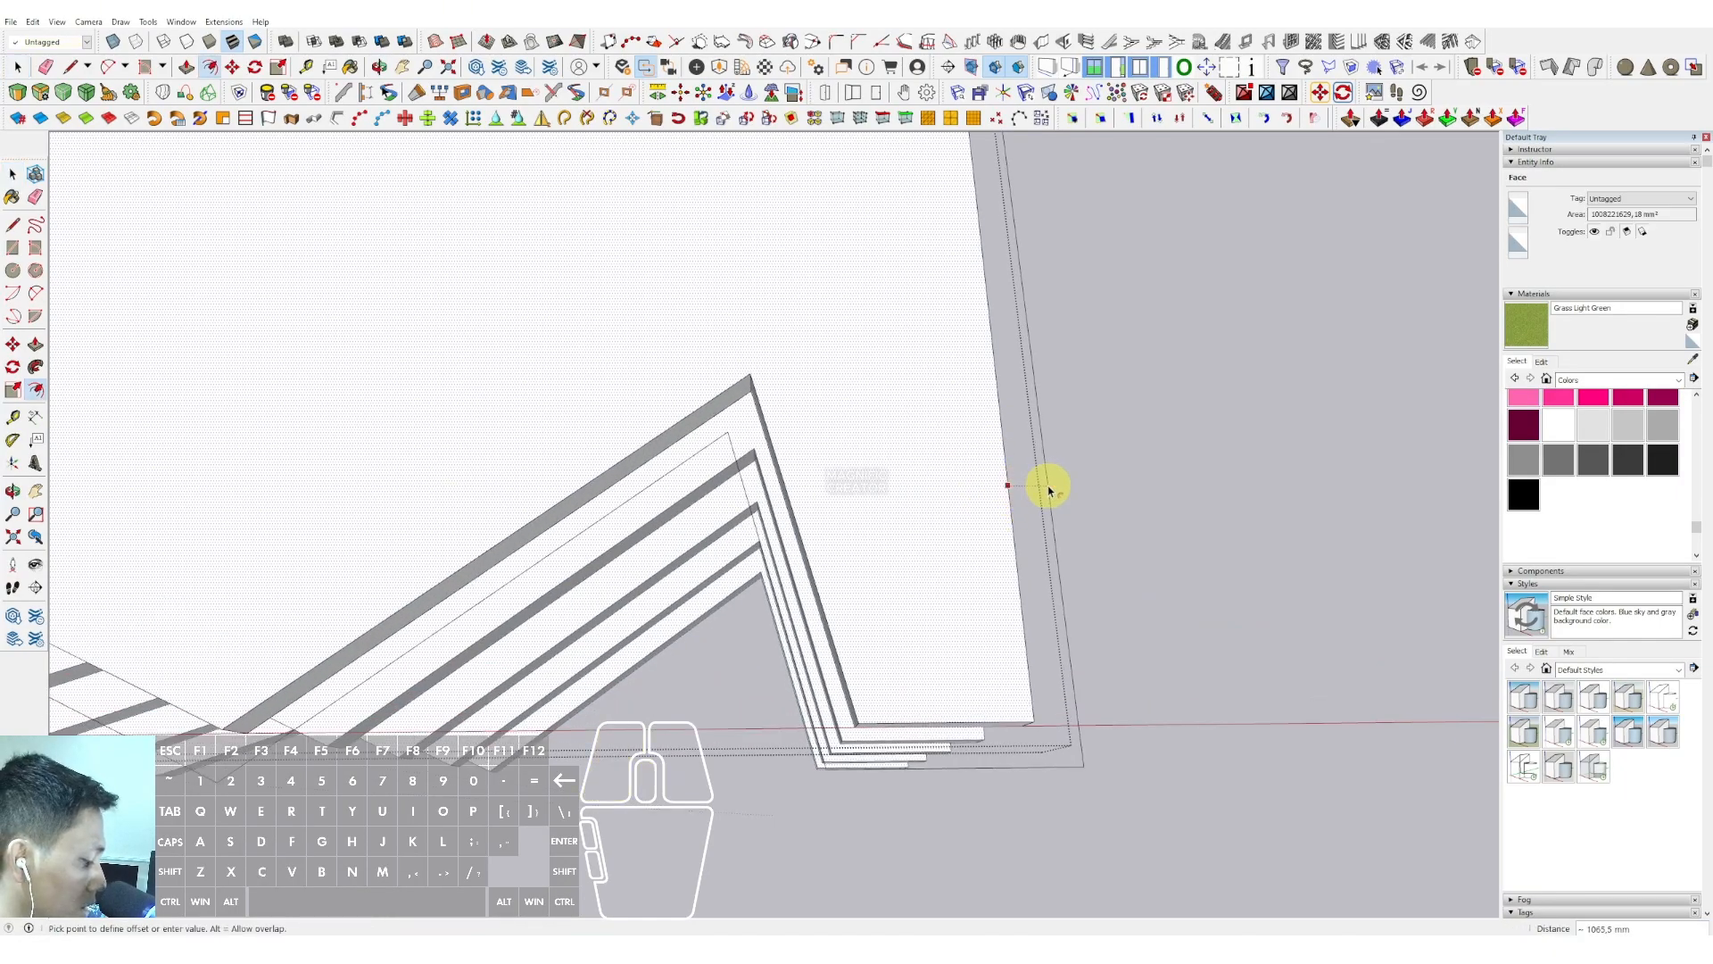
{"action": "type", "text": "500"}
{"action": "key", "text": "Return"}
{"action": "key", "text": "space"}
{"action": "scroll", "coordinate": [872, 493], "scroll_direction": "down", "scroll_amount": 3}
{"action": "key", "text": "comma"}
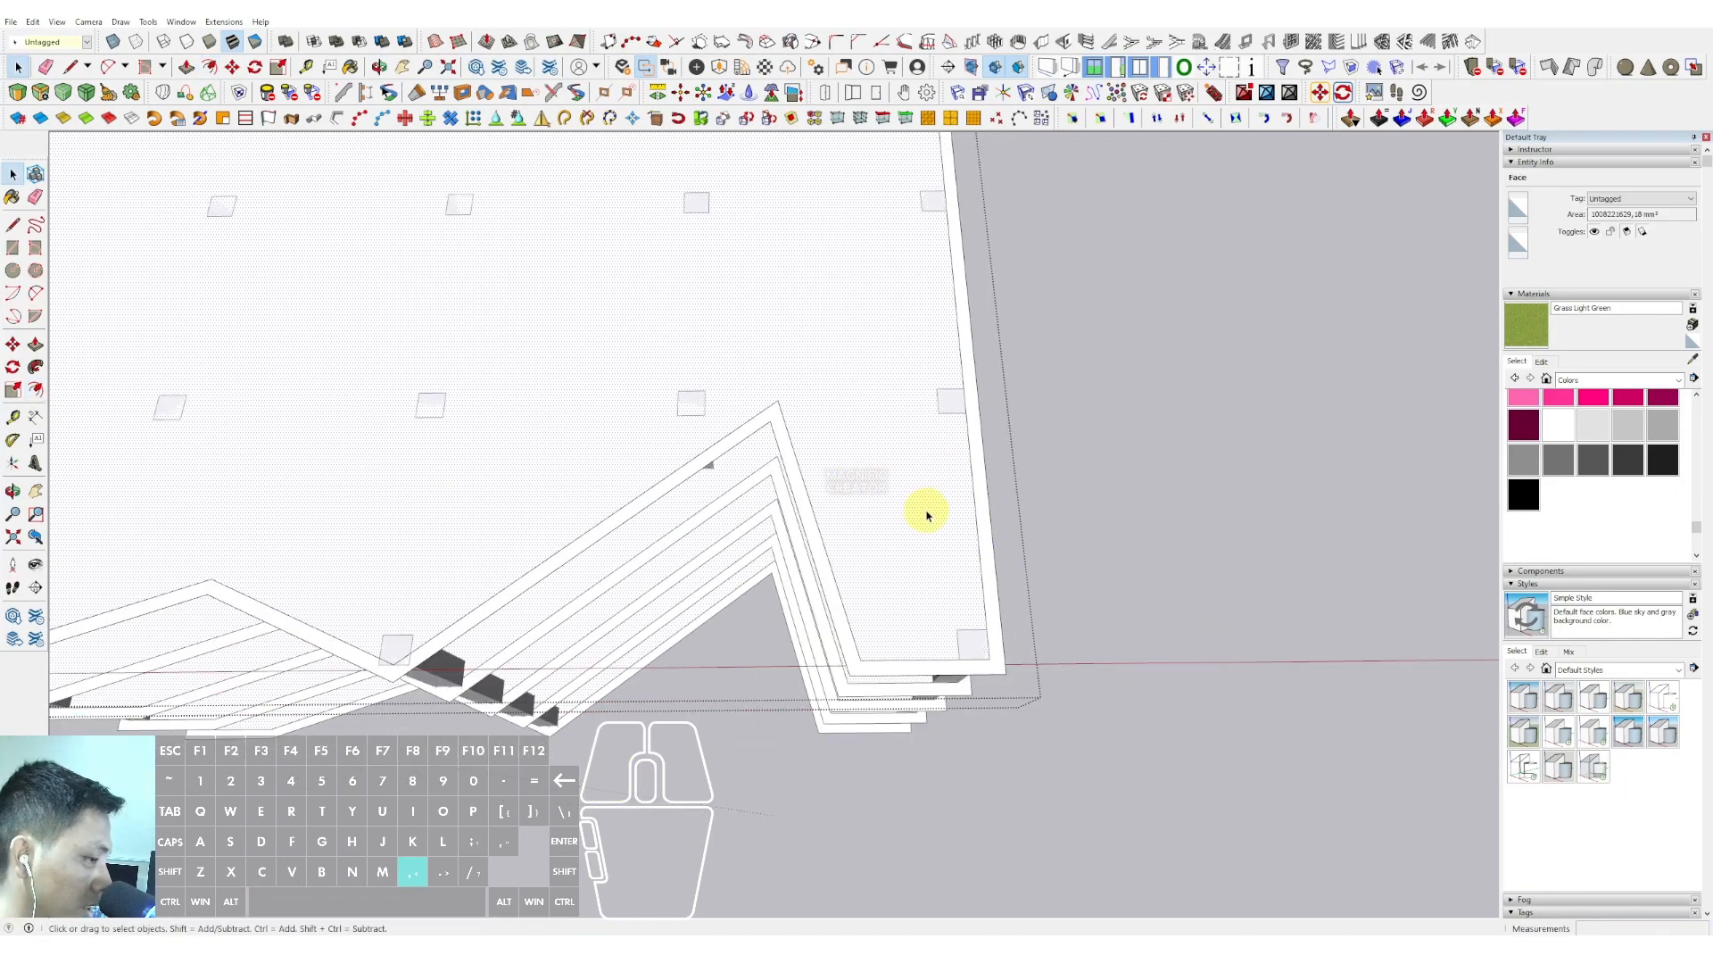
Measure the gap between the front column's corner and the slab's offset outer edge with a trial line
{"action": "scroll", "coordinate": [926, 514], "scroll_direction": "down", "scroll_amount": 2}
{"action": "middle_click_drag", "start_coordinate": [879, 525], "coordinate": [580, 544], "text": "shift"}
{"action": "scroll", "coordinate": [546, 361], "scroll_direction": "up", "scroll_amount": 3}
{"action": "middle_click_drag", "start_coordinate": [546, 361], "coordinate": [608, 436], "text": "shift"}
{"action": "scroll", "coordinate": [554, 303], "scroll_direction": "up", "scroll_amount": 3}
{"action": "scroll", "coordinate": [677, 416], "scroll_direction": "up", "scroll_amount": 3}
{"action": "middle_click_drag", "start_coordinate": [727, 409], "coordinate": [689, 475], "text": "shift"}
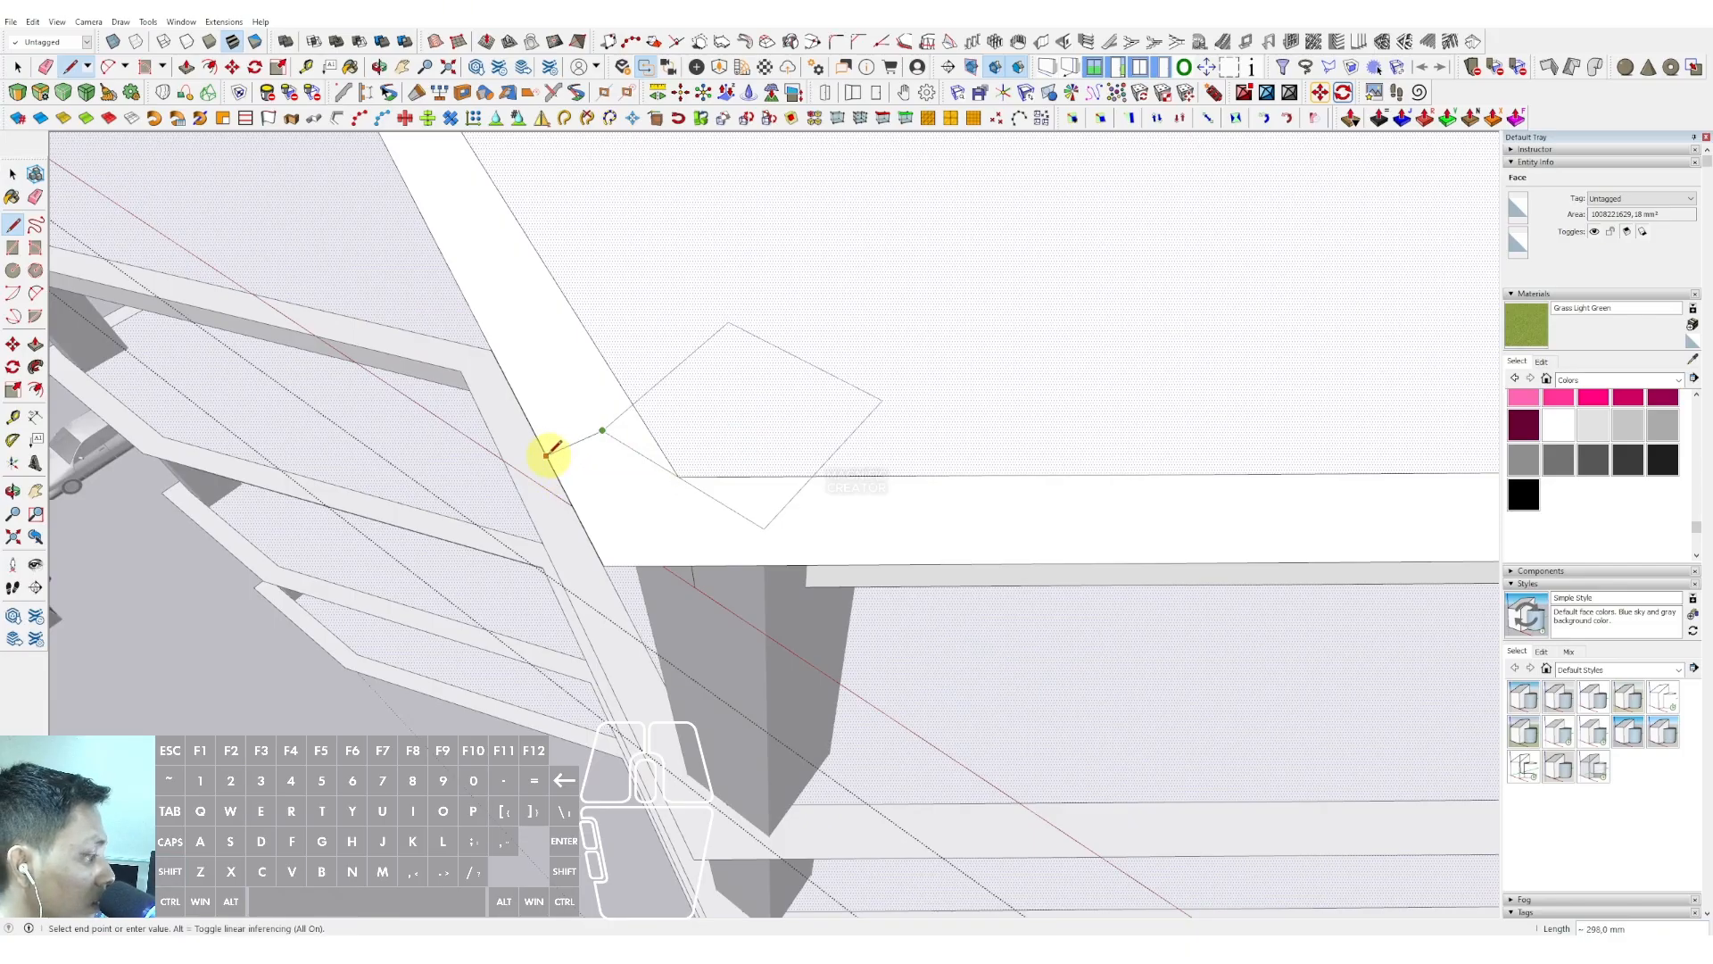
{"action": "key", "text": "space"}
{"action": "middle_click_drag", "start_coordinate": [548, 453], "coordinate": [738, 500]}
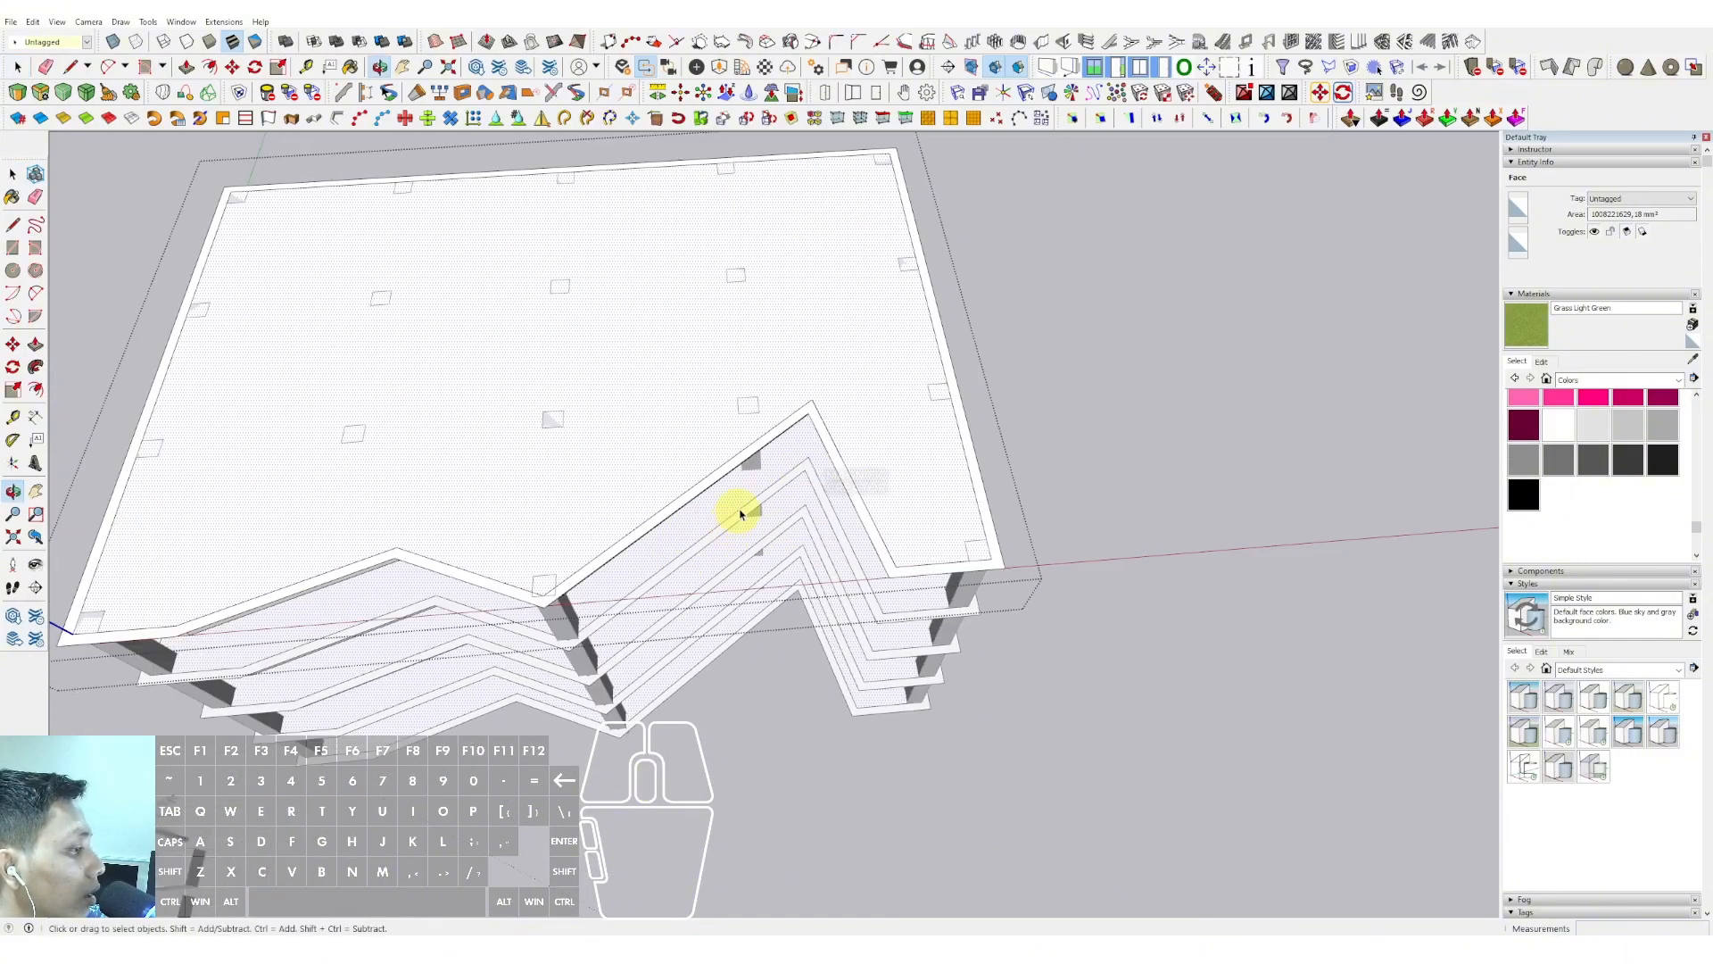
Offset the border face around the top slab a further 300 mm outward
{"action": "scroll", "coordinate": [968, 475], "scroll_direction": "up", "scroll_amount": 3}
{"action": "scroll", "coordinate": [968, 474], "scroll_direction": "up", "scroll_amount": 2}
{"action": "scroll", "coordinate": [972, 482], "scroll_direction": "up", "scroll_amount": 1}
{"action": "key", "text": "f"}
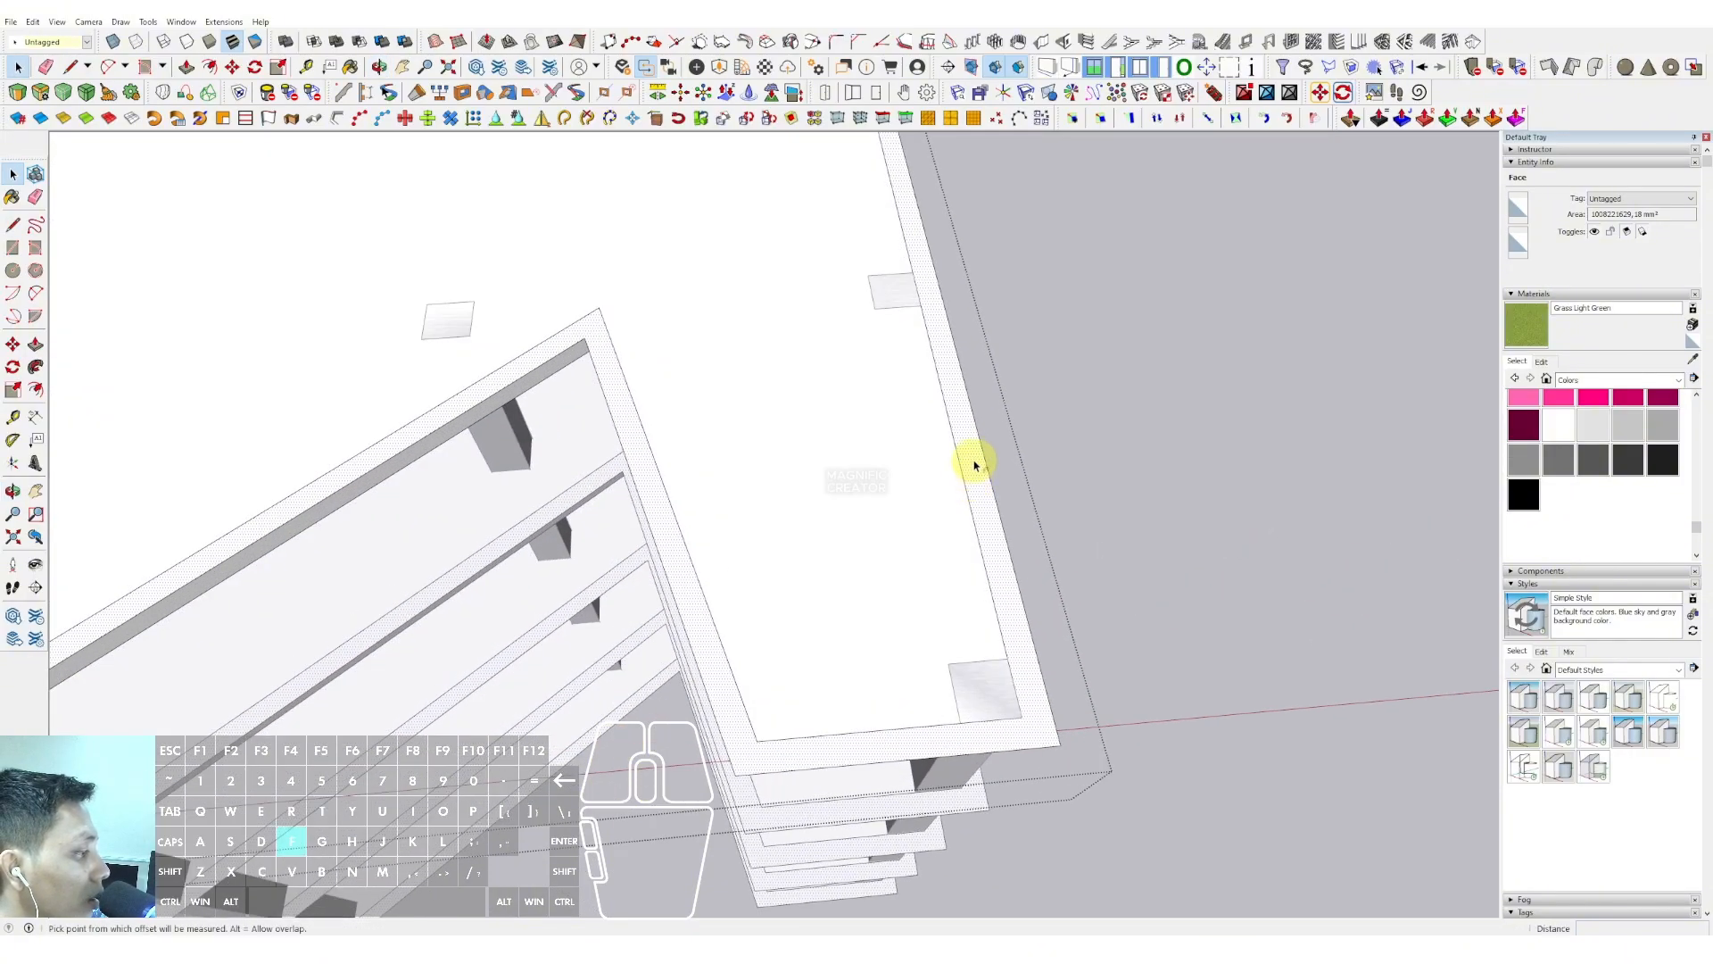
{"action": "left_click", "coordinate": [976, 461]}
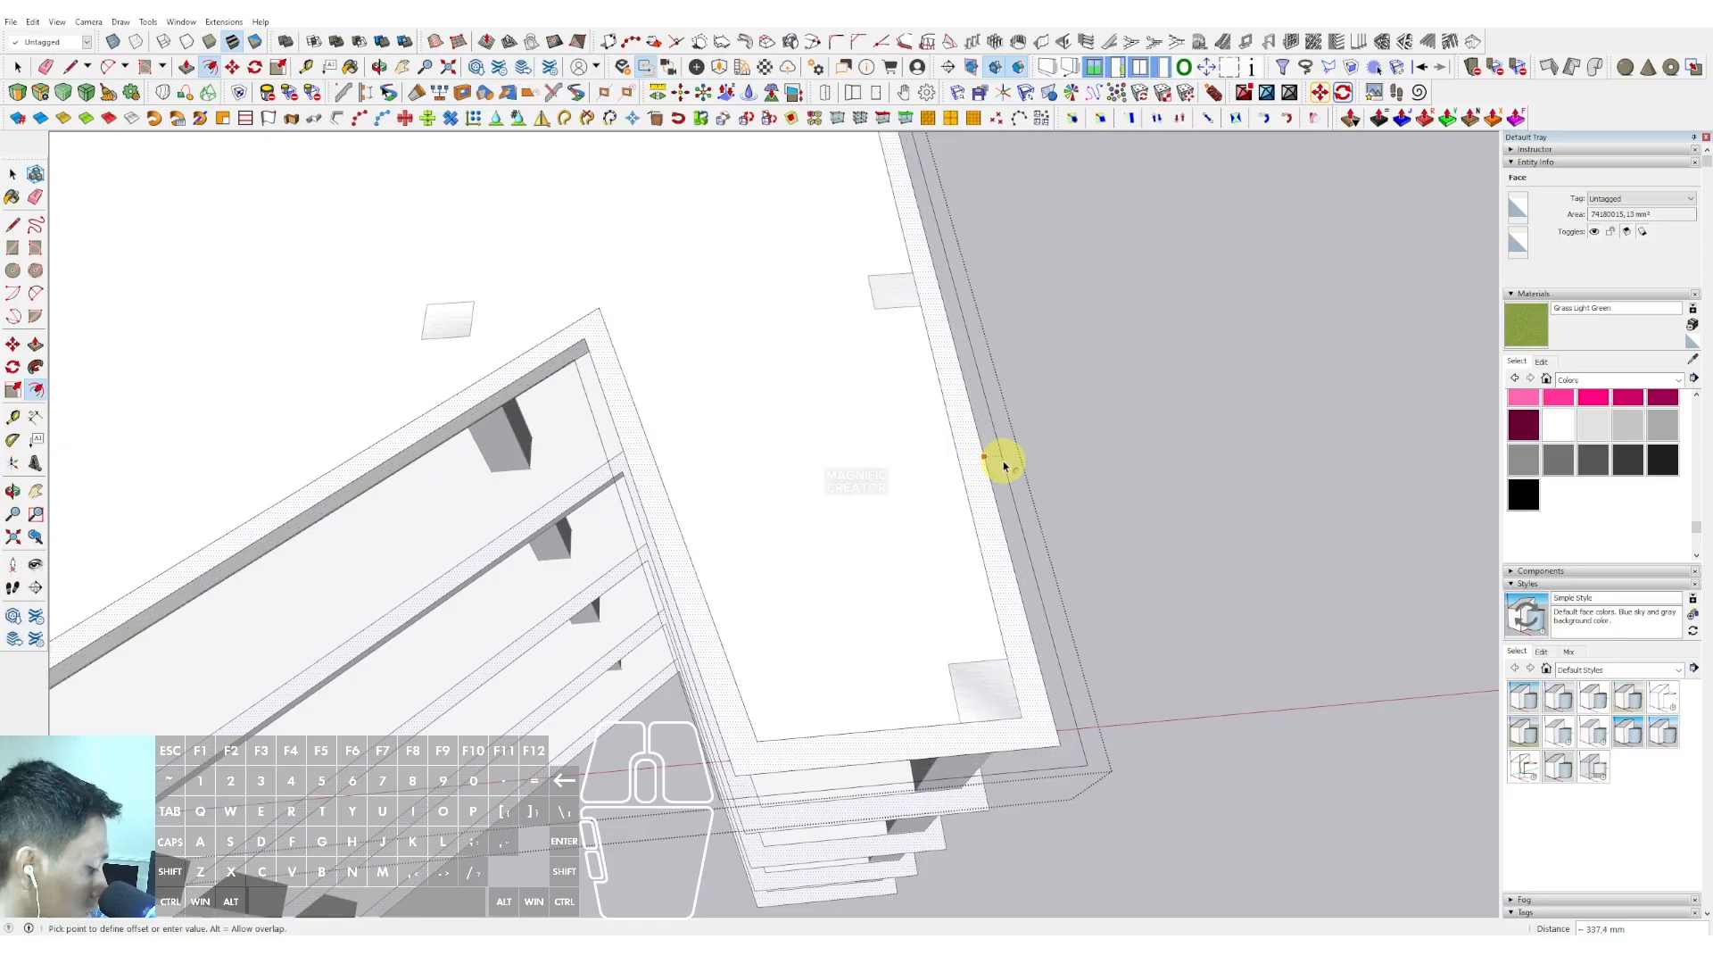
{"action": "type", "text": "300"}
{"action": "key", "text": "Return"}
{"action": "scroll", "coordinate": [995, 474], "scroll_direction": "up", "scroll_amount": 2}
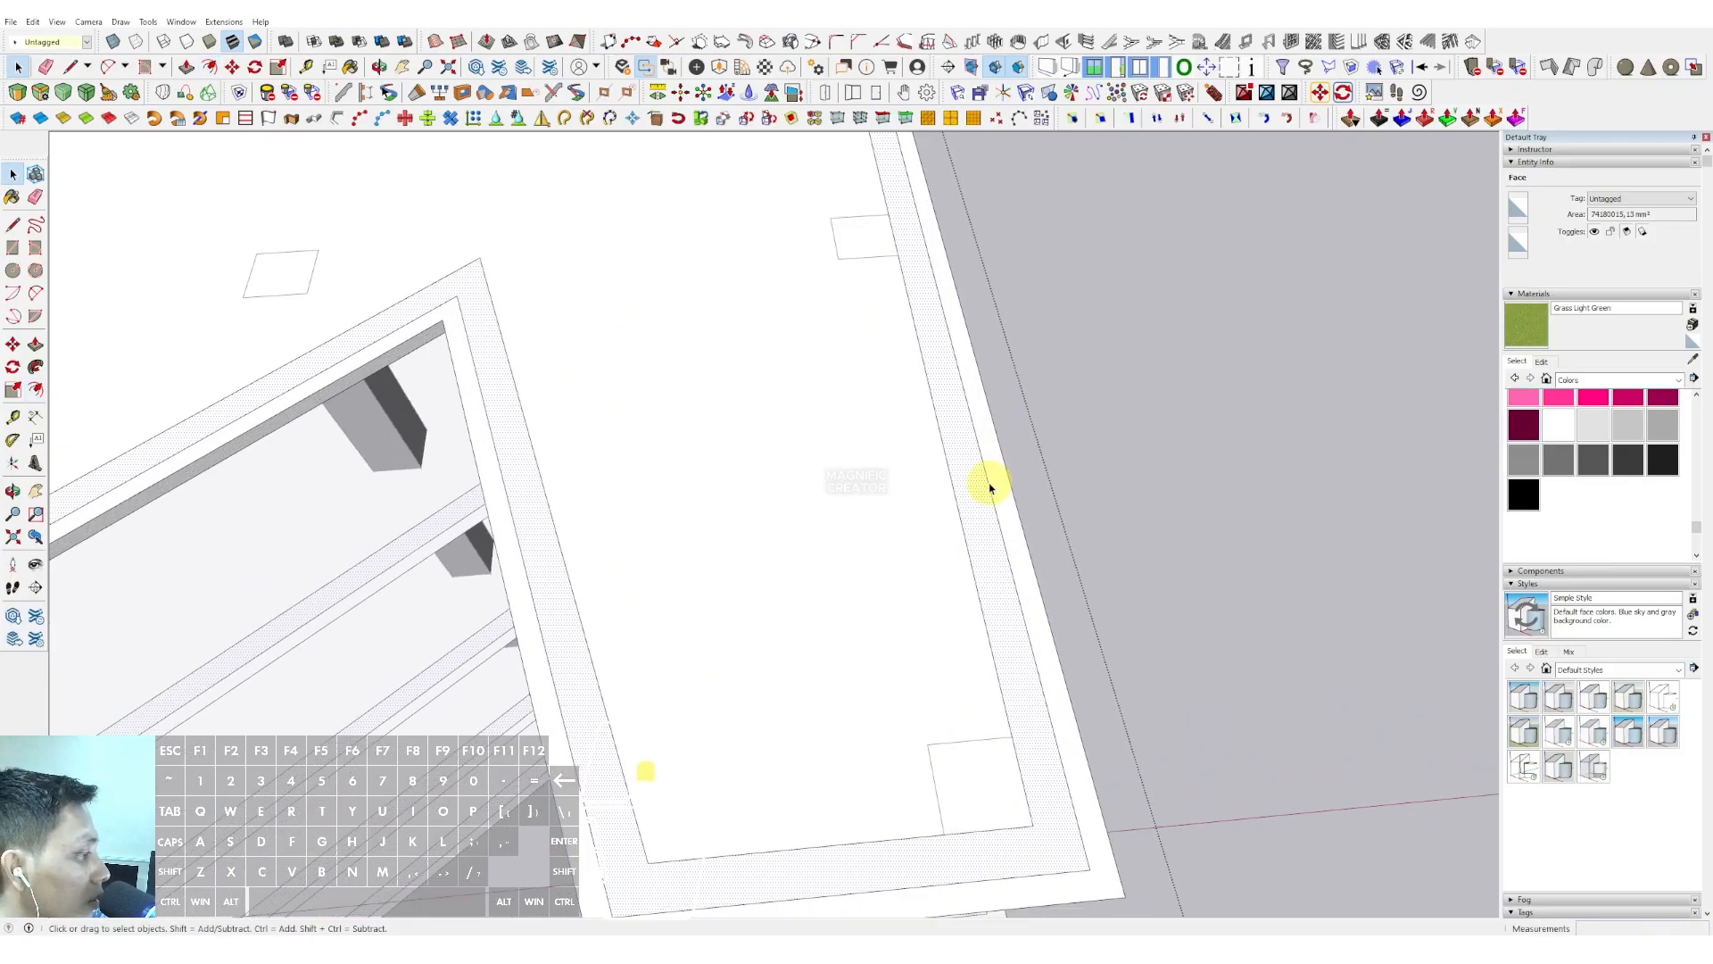
Delete the intermediate 500 mm outline around the slab so the border becomes one continuous face
{"action": "left_click", "coordinate": [990, 486]}
{"action": "scroll", "coordinate": [937, 471], "scroll_direction": "down", "scroll_amount": 5}
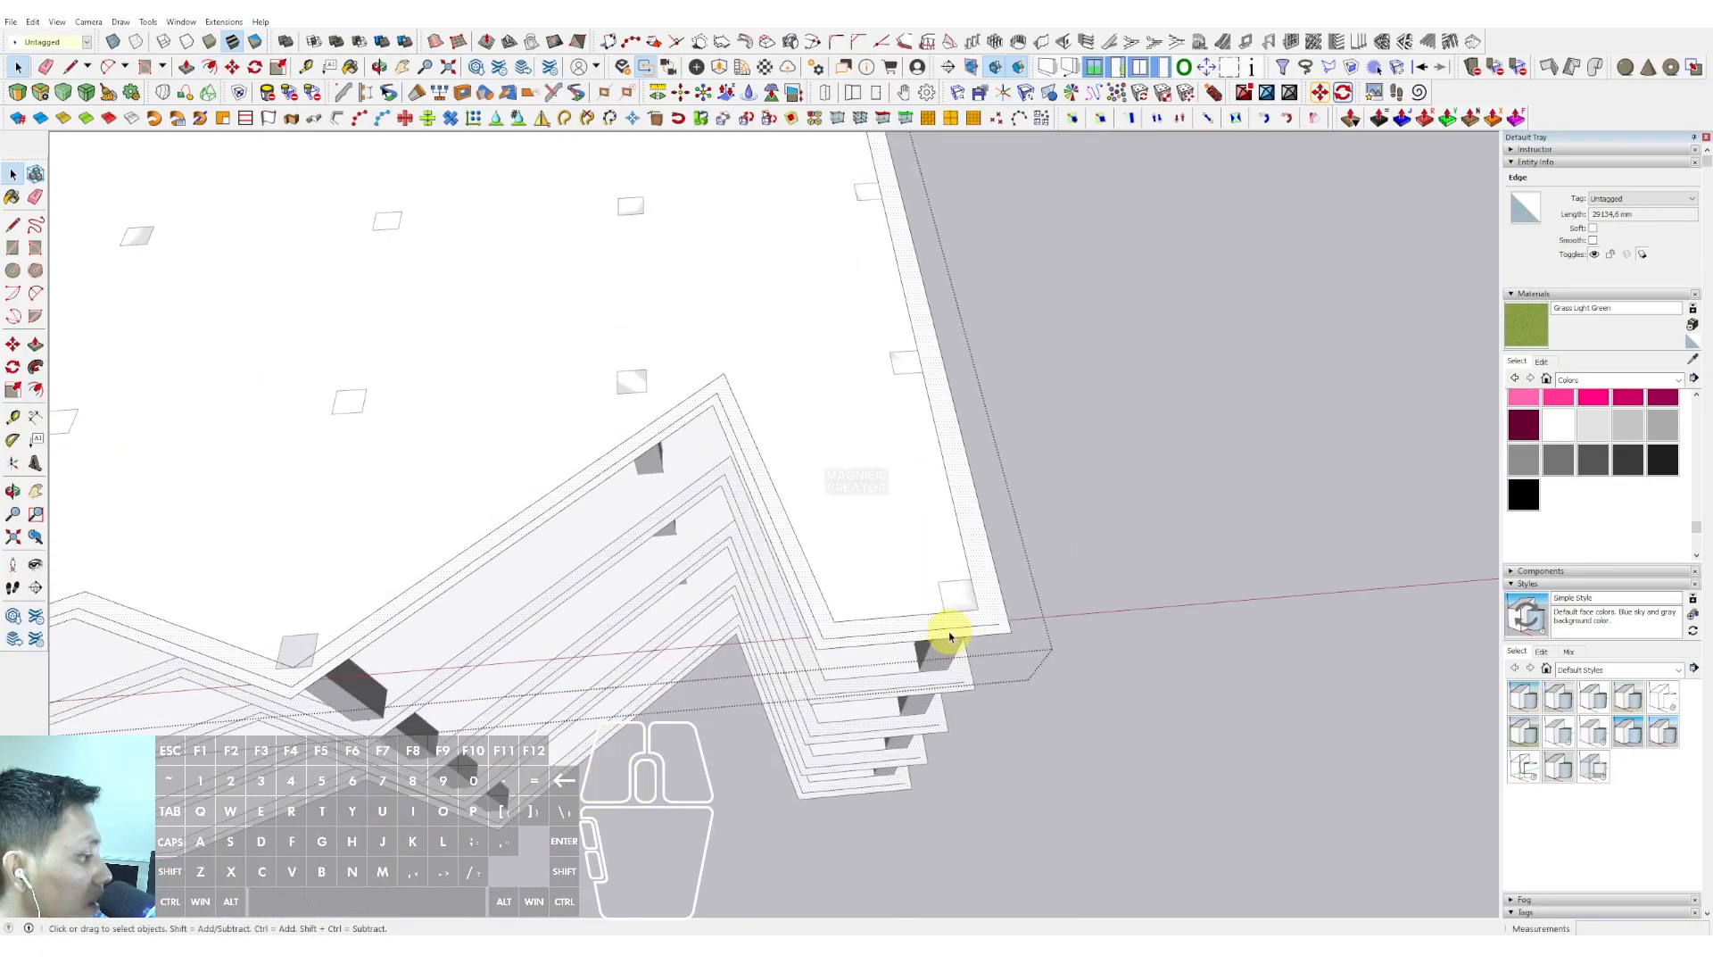
{"action": "scroll", "coordinate": [840, 637], "scroll_direction": "up", "scroll_amount": 1}
{"action": "left_click", "coordinate": [843, 638]}
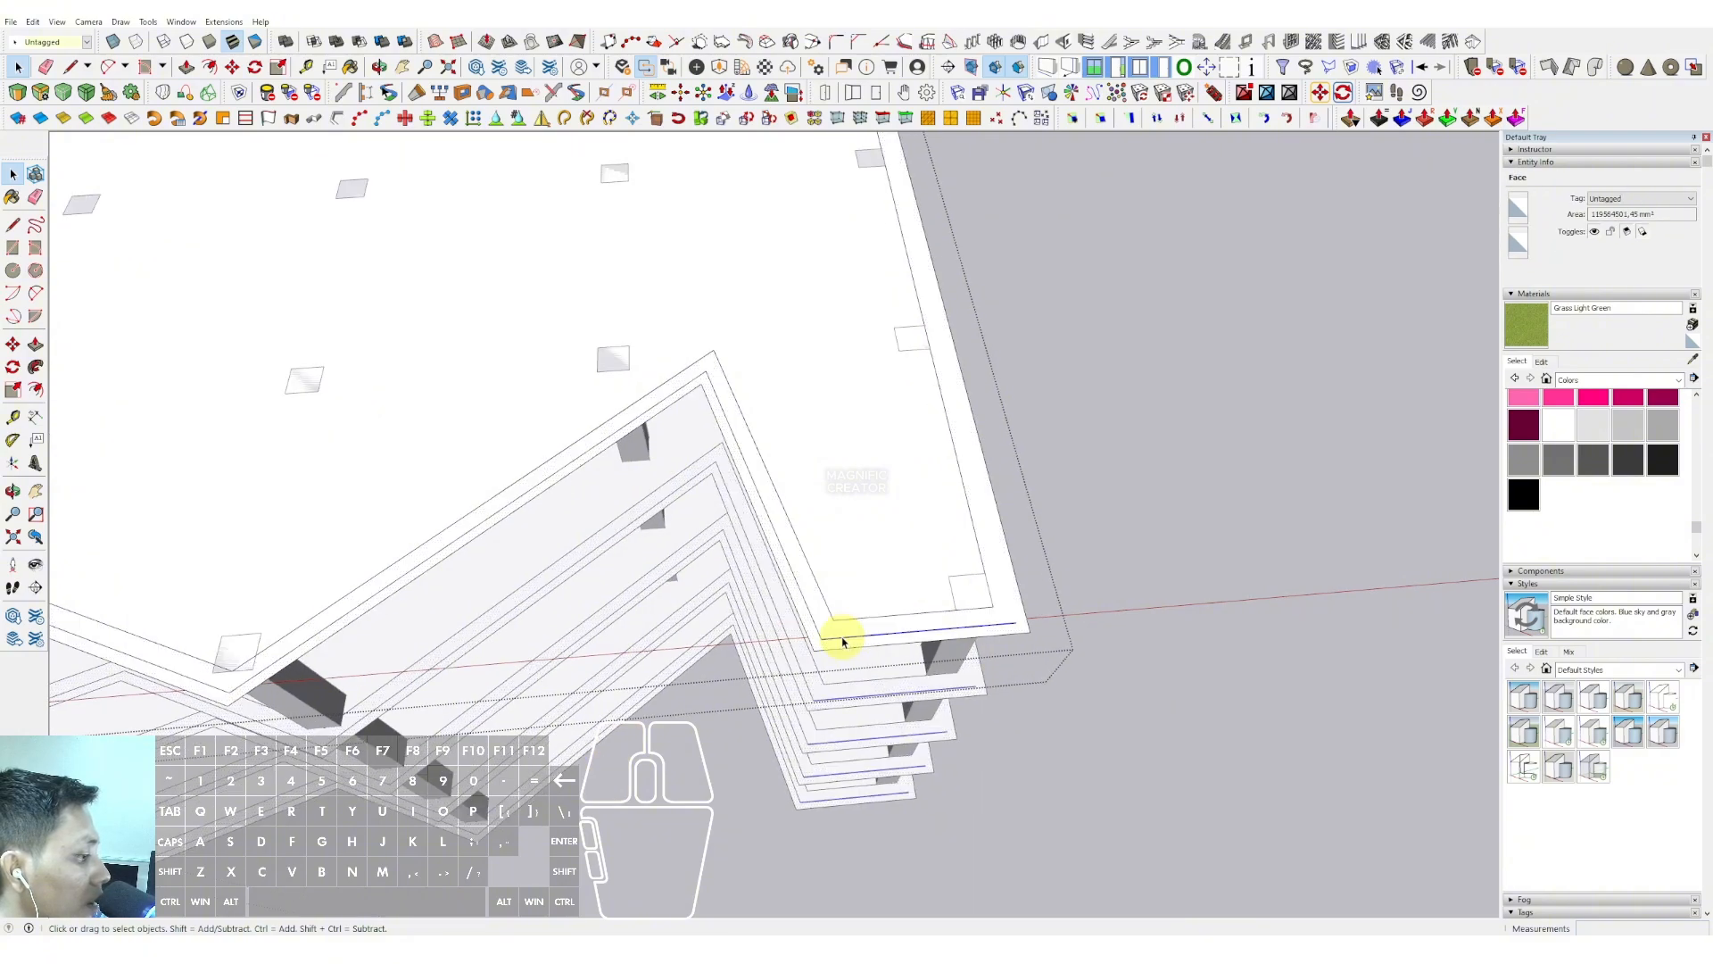
{"action": "left_click", "coordinate": [789, 573]}
{"action": "scroll", "coordinate": [784, 527], "scroll_direction": "up", "scroll_amount": 3}
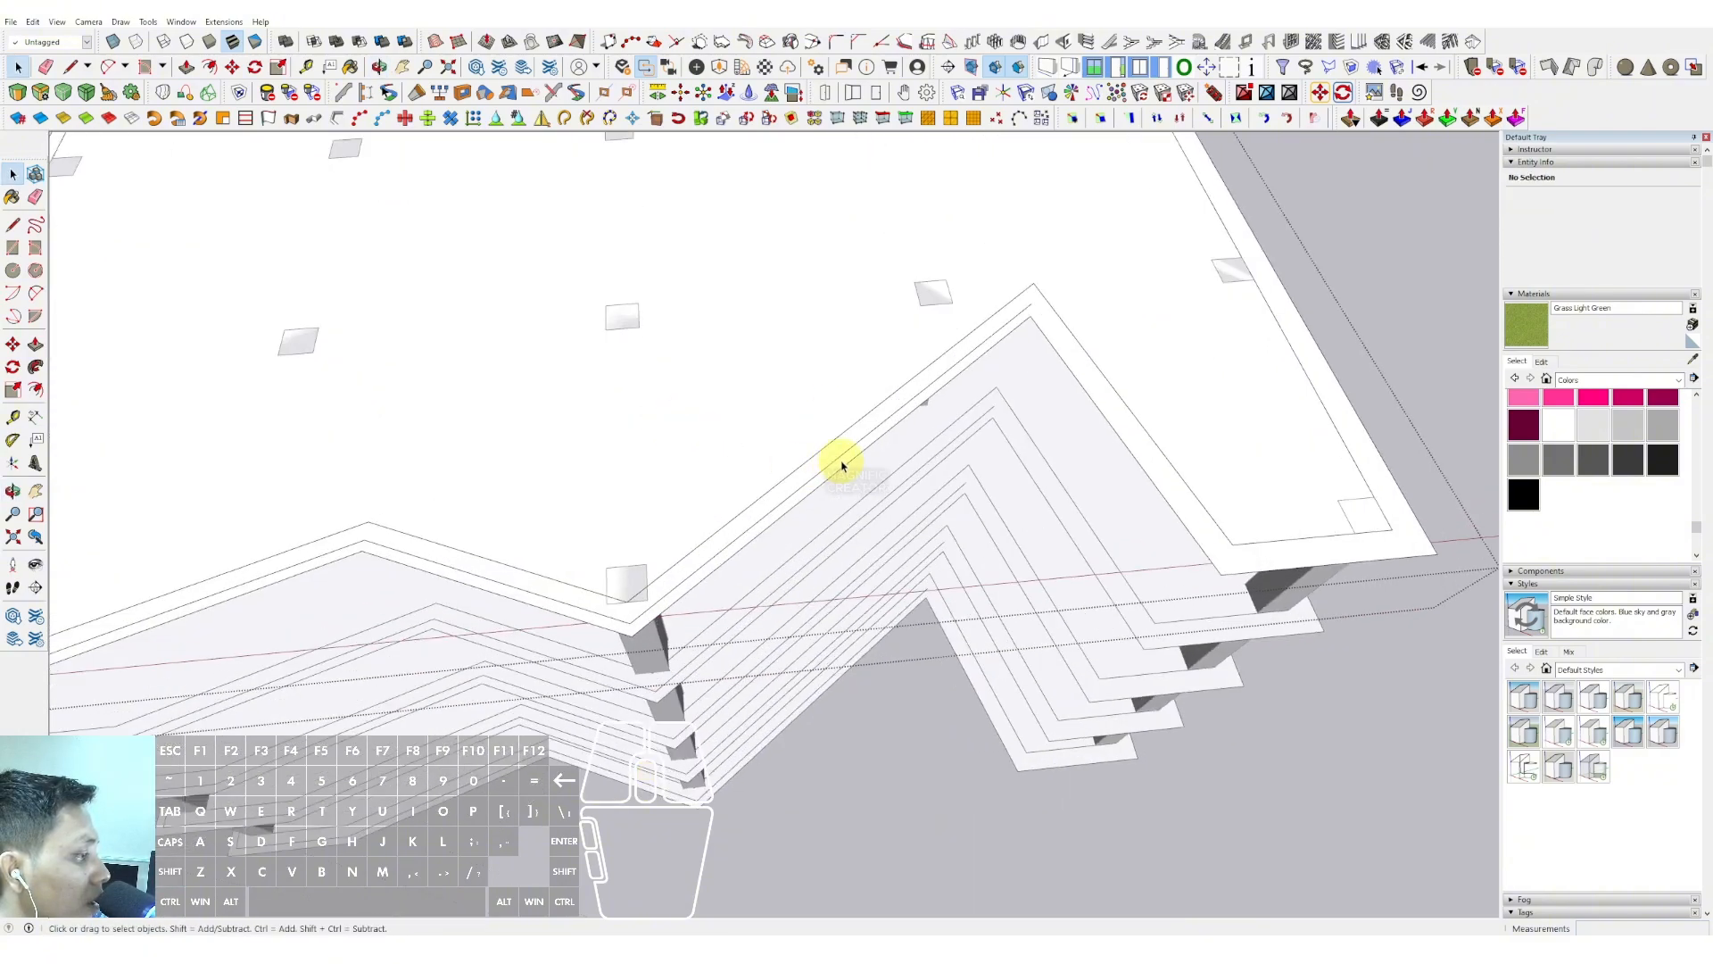
{"action": "left_click", "coordinate": [469, 556]}
{"action": "middle_click_drag", "start_coordinate": [469, 556], "coordinate": [750, 499]}
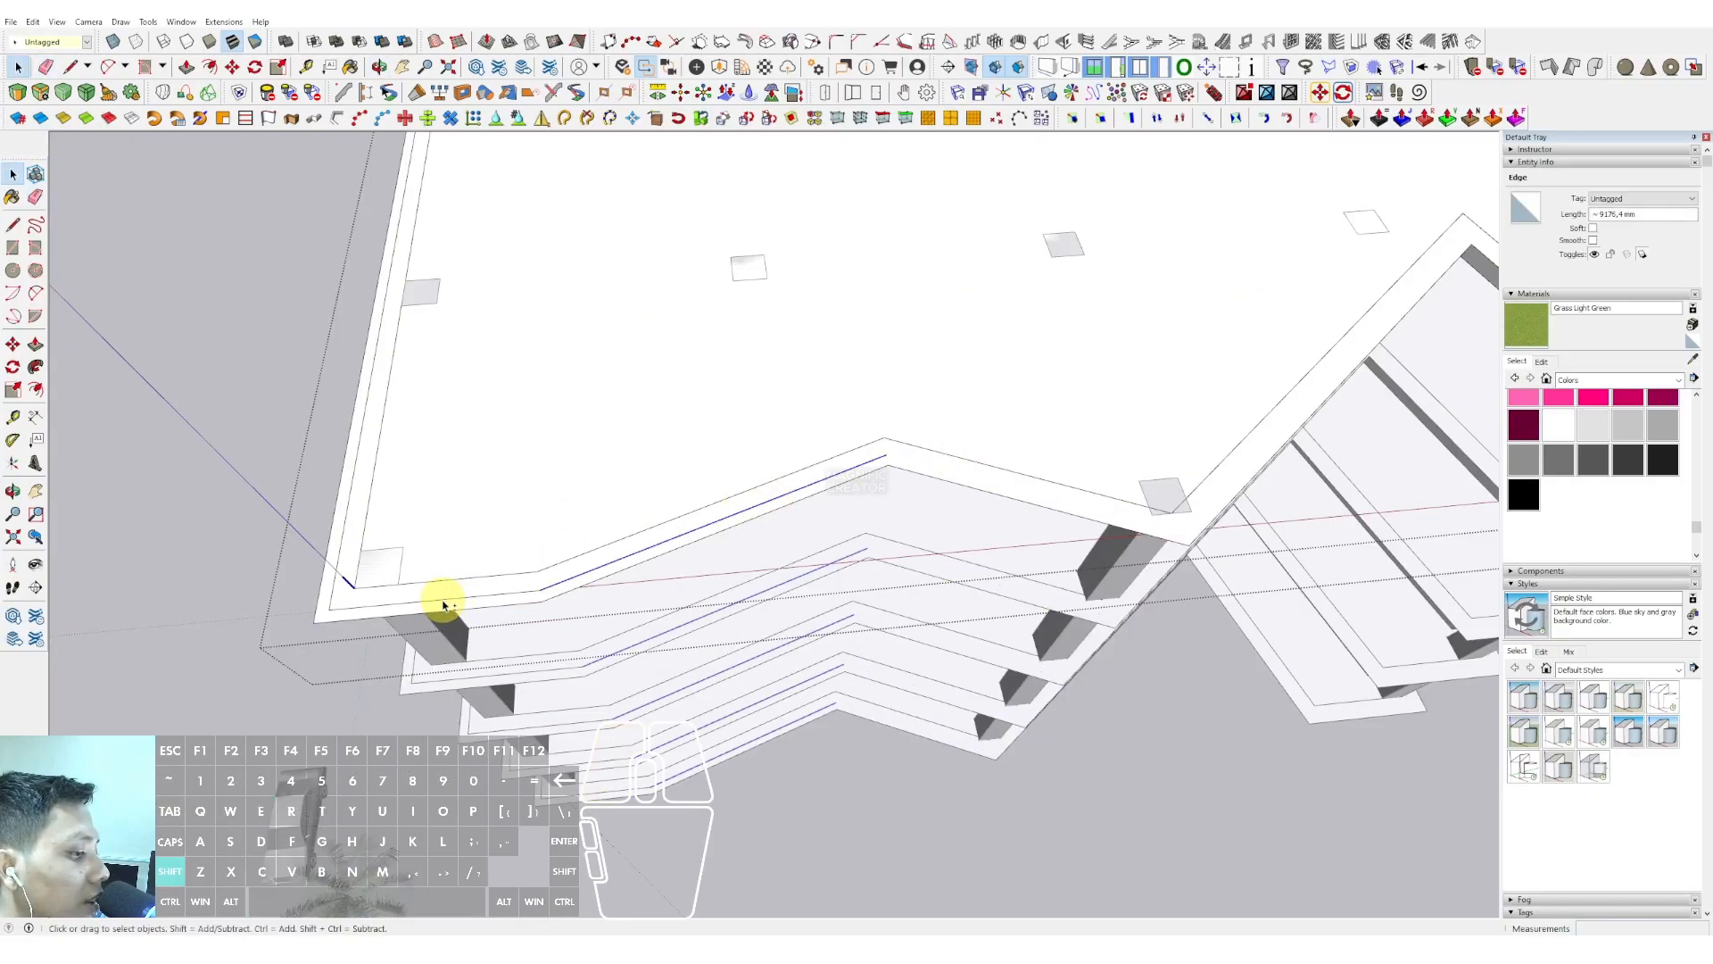
{"action": "left_click", "coordinate": [352, 499]}
{"action": "key", "text": "Delete"}
{"action": "scroll", "coordinate": [536, 348], "scroll_direction": "down", "scroll_amount": 1}
{"action": "middle_click_drag", "start_coordinate": [544, 341], "coordinate": [413, 600], "text": "shift"}
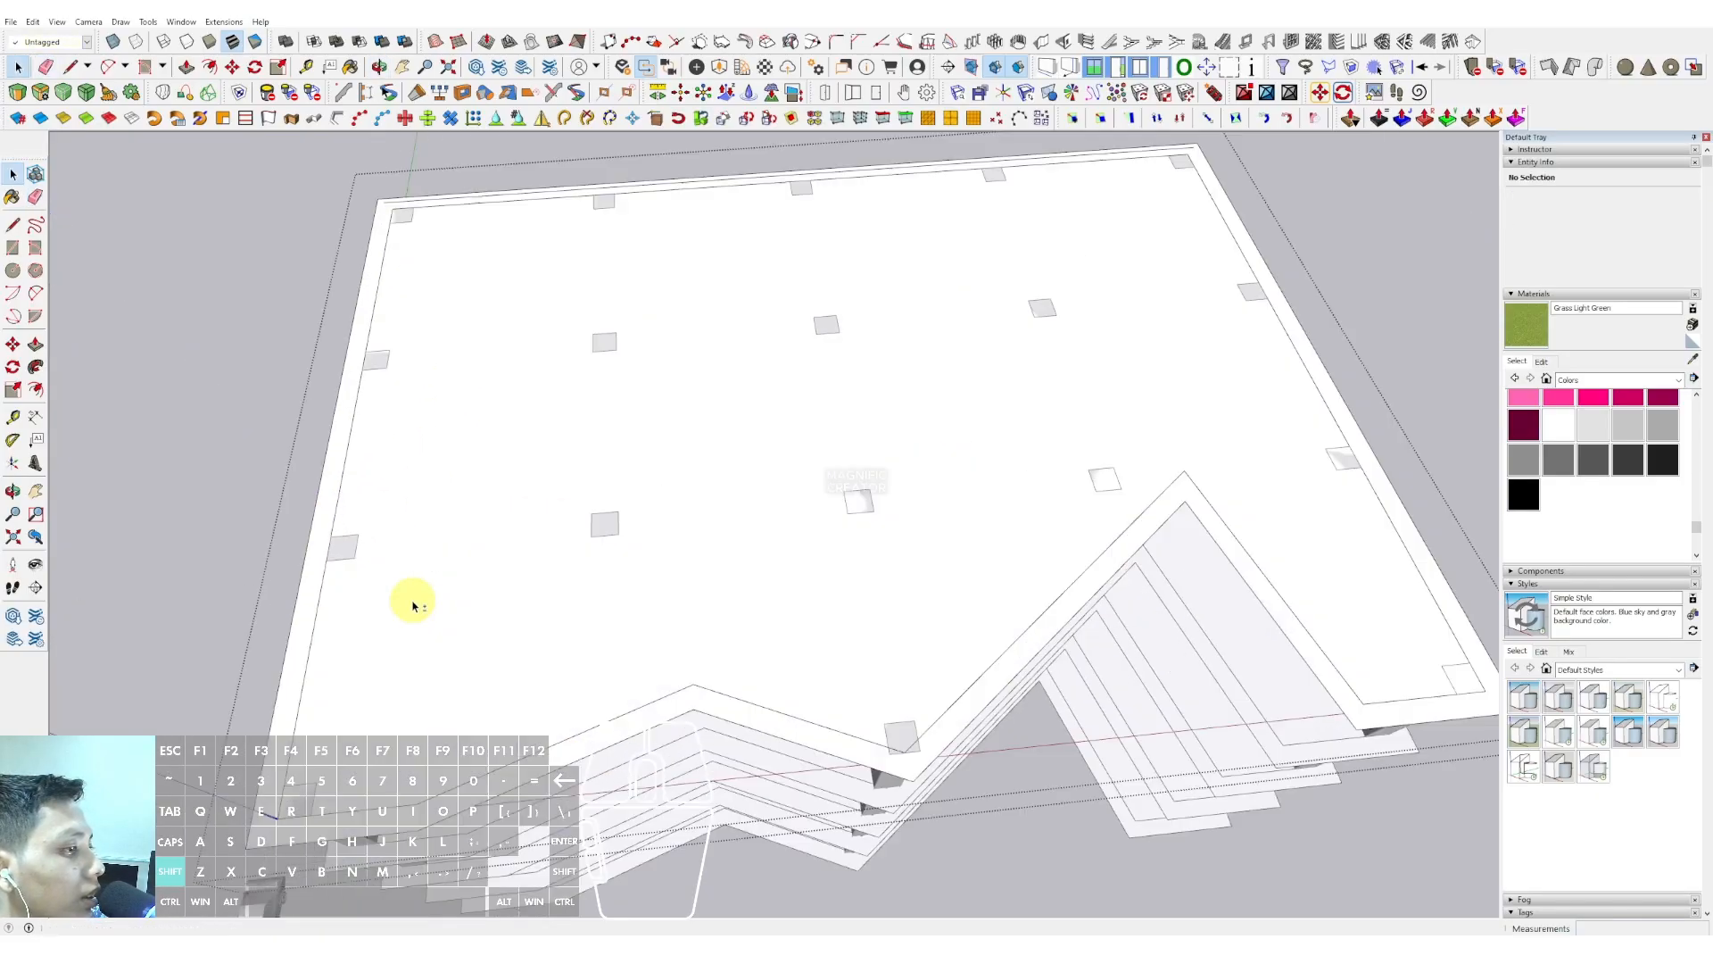
{"action": "scroll", "coordinate": [432, 204], "scroll_direction": "up", "scroll_amount": 1}
Push/Pull the underside of the overhanging border downward to give the slab edge a thin projecting lip
{"action": "middle_click_drag", "start_coordinate": [432, 185], "coordinate": [801, 272]}
{"action": "scroll", "coordinate": [906, 287], "scroll_direction": "up", "scroll_amount": 5}
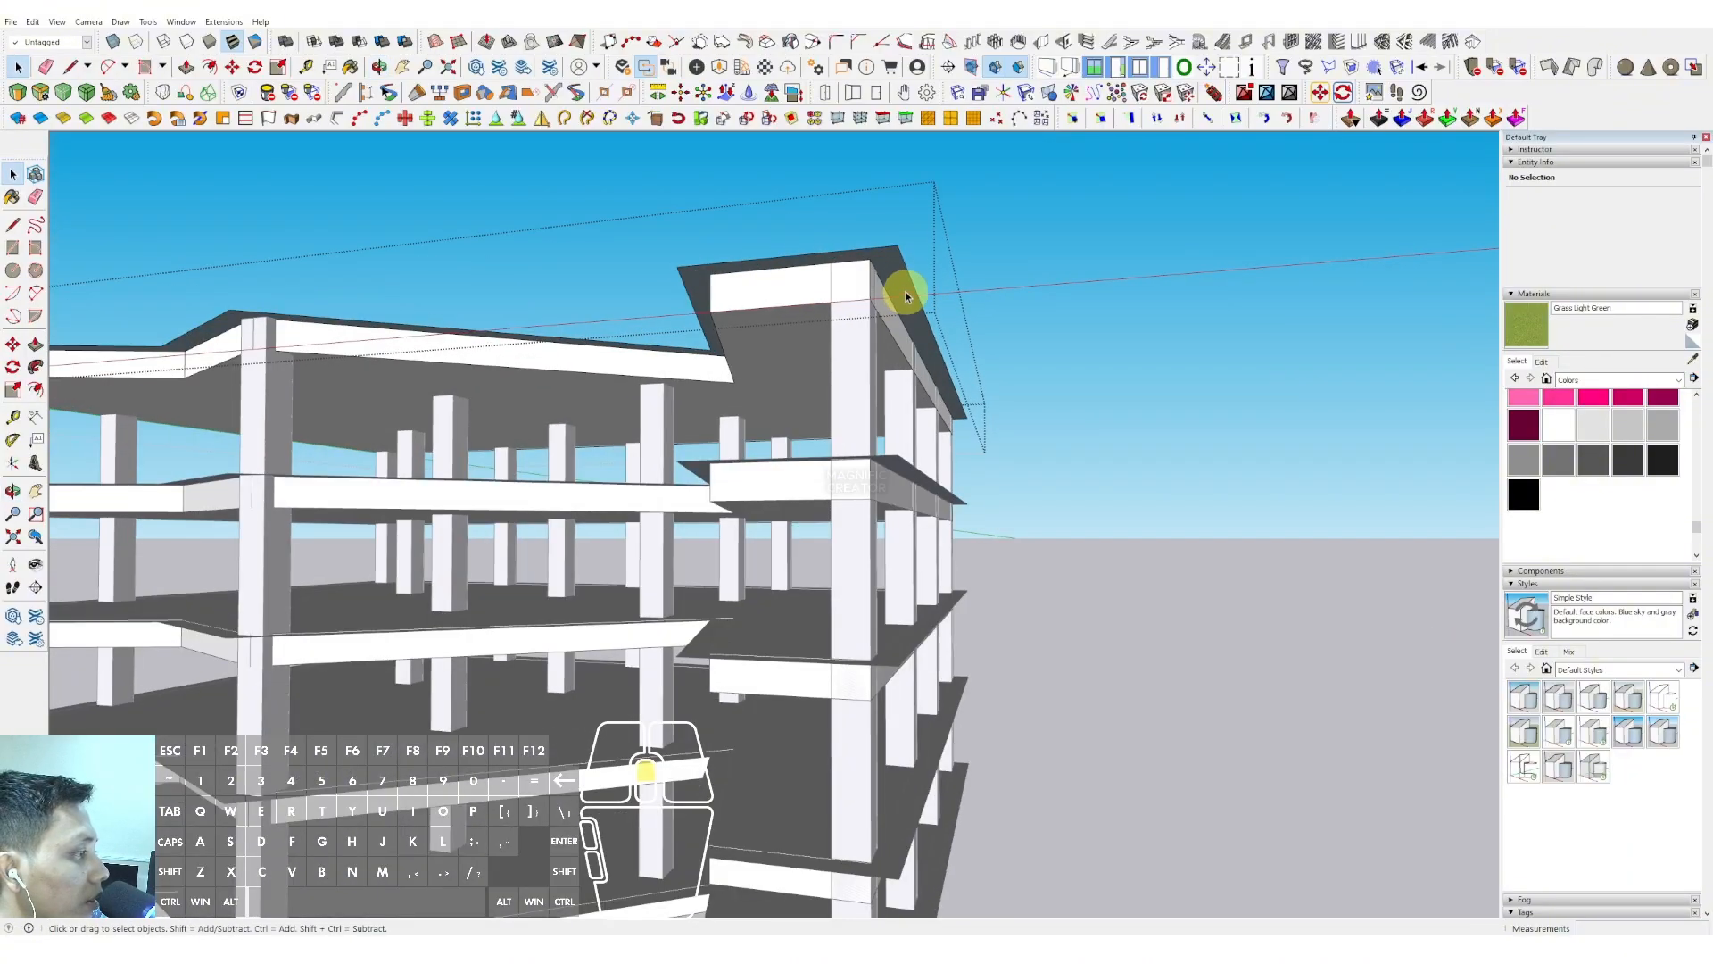
{"action": "key", "text": "F2"}
{"action": "left_click", "coordinate": [889, 248]}
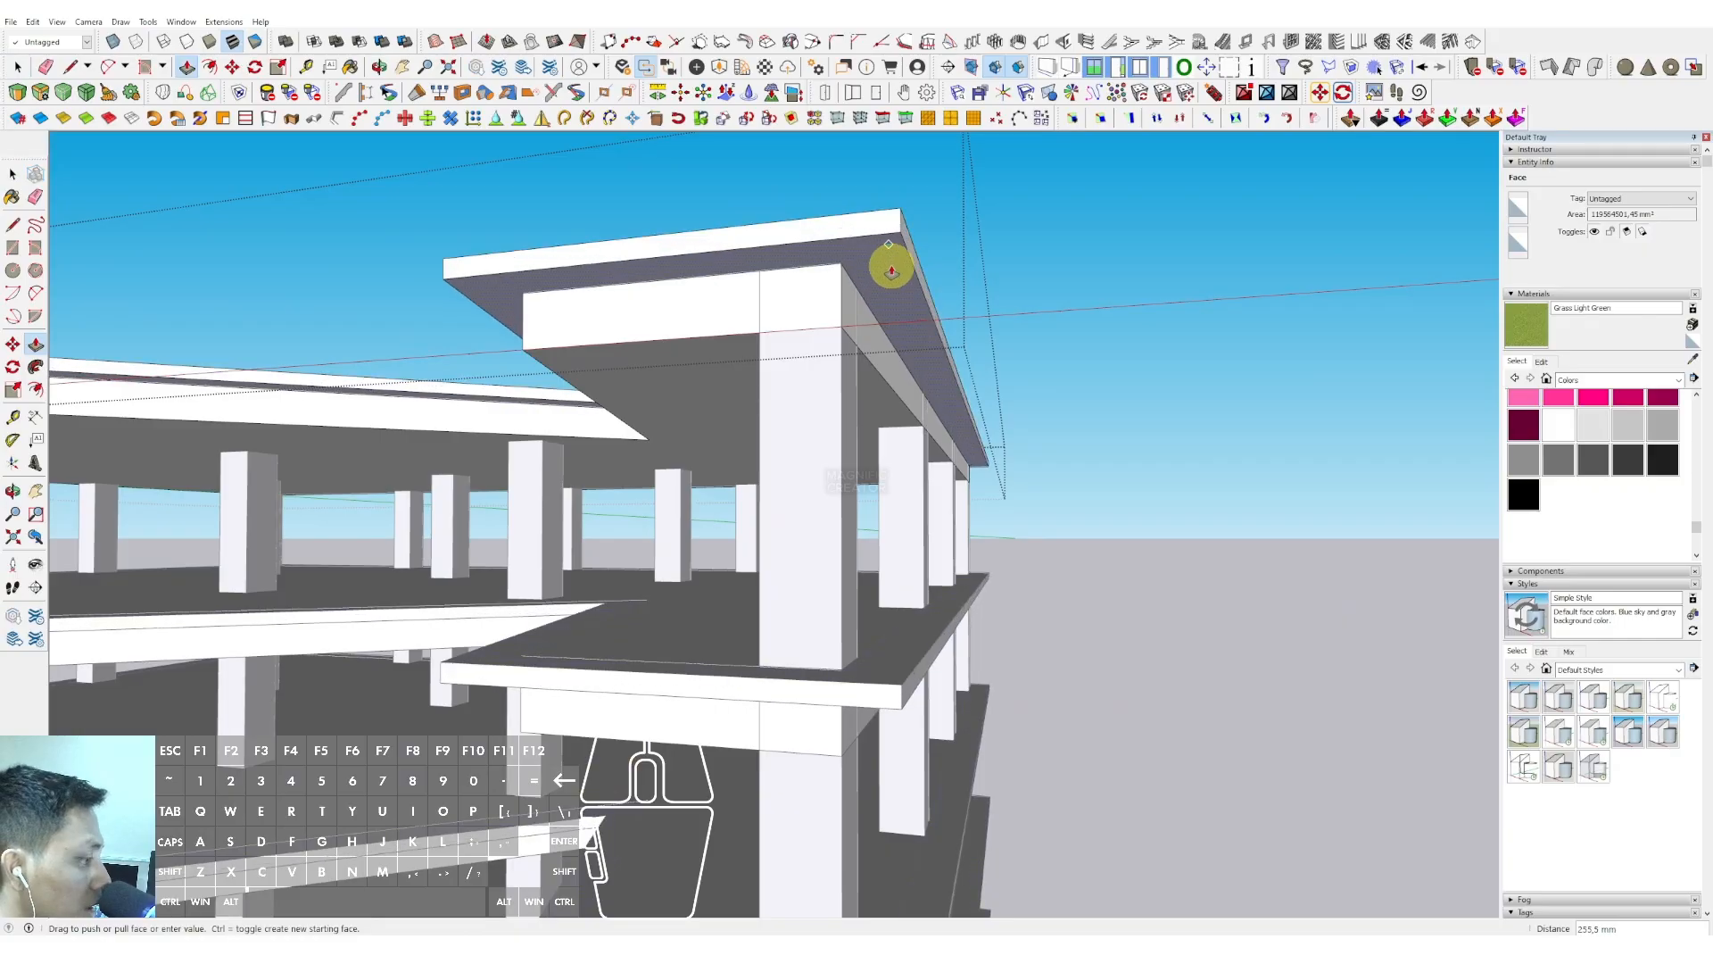
{"action": "key", "text": "Return"}
{"action": "key", "text": "space"}
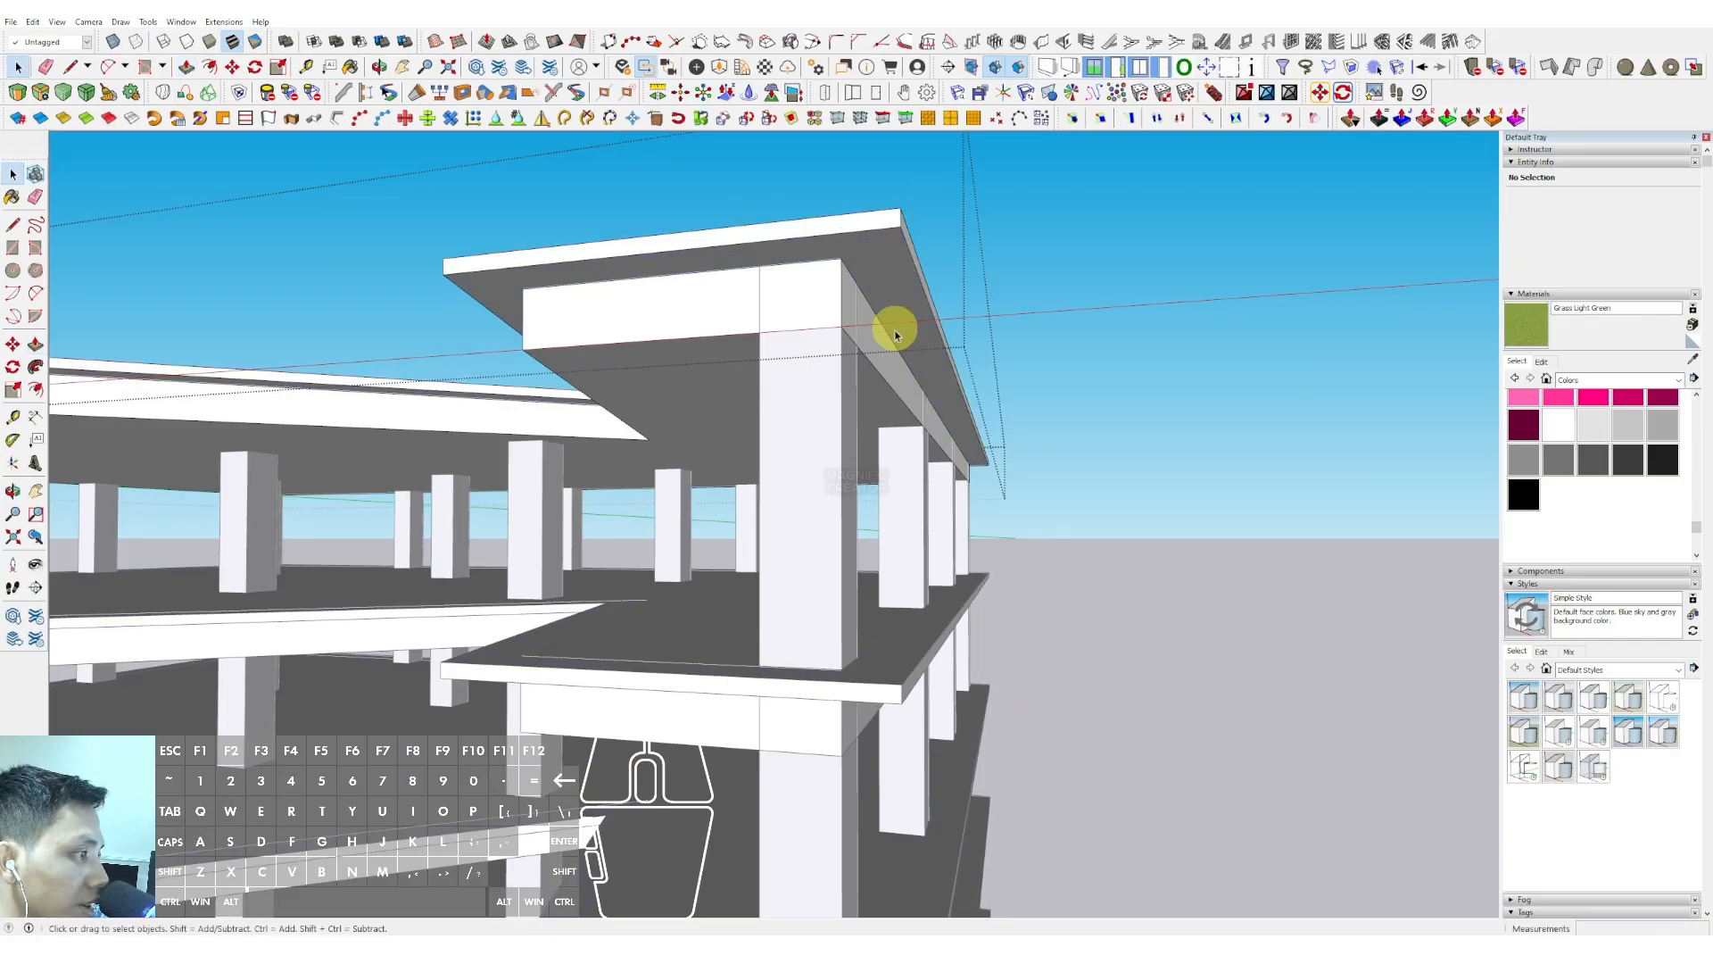
Inspect the projecting slab edges and the columns from the front, the corner and above
{"action": "scroll", "coordinate": [891, 325], "scroll_direction": "down", "scroll_amount": 4}
{"action": "scroll", "coordinate": [612, 352], "scroll_direction": "down", "scroll_amount": 3}
{"action": "middle_click_drag", "start_coordinate": [612, 352], "coordinate": [517, 313]}
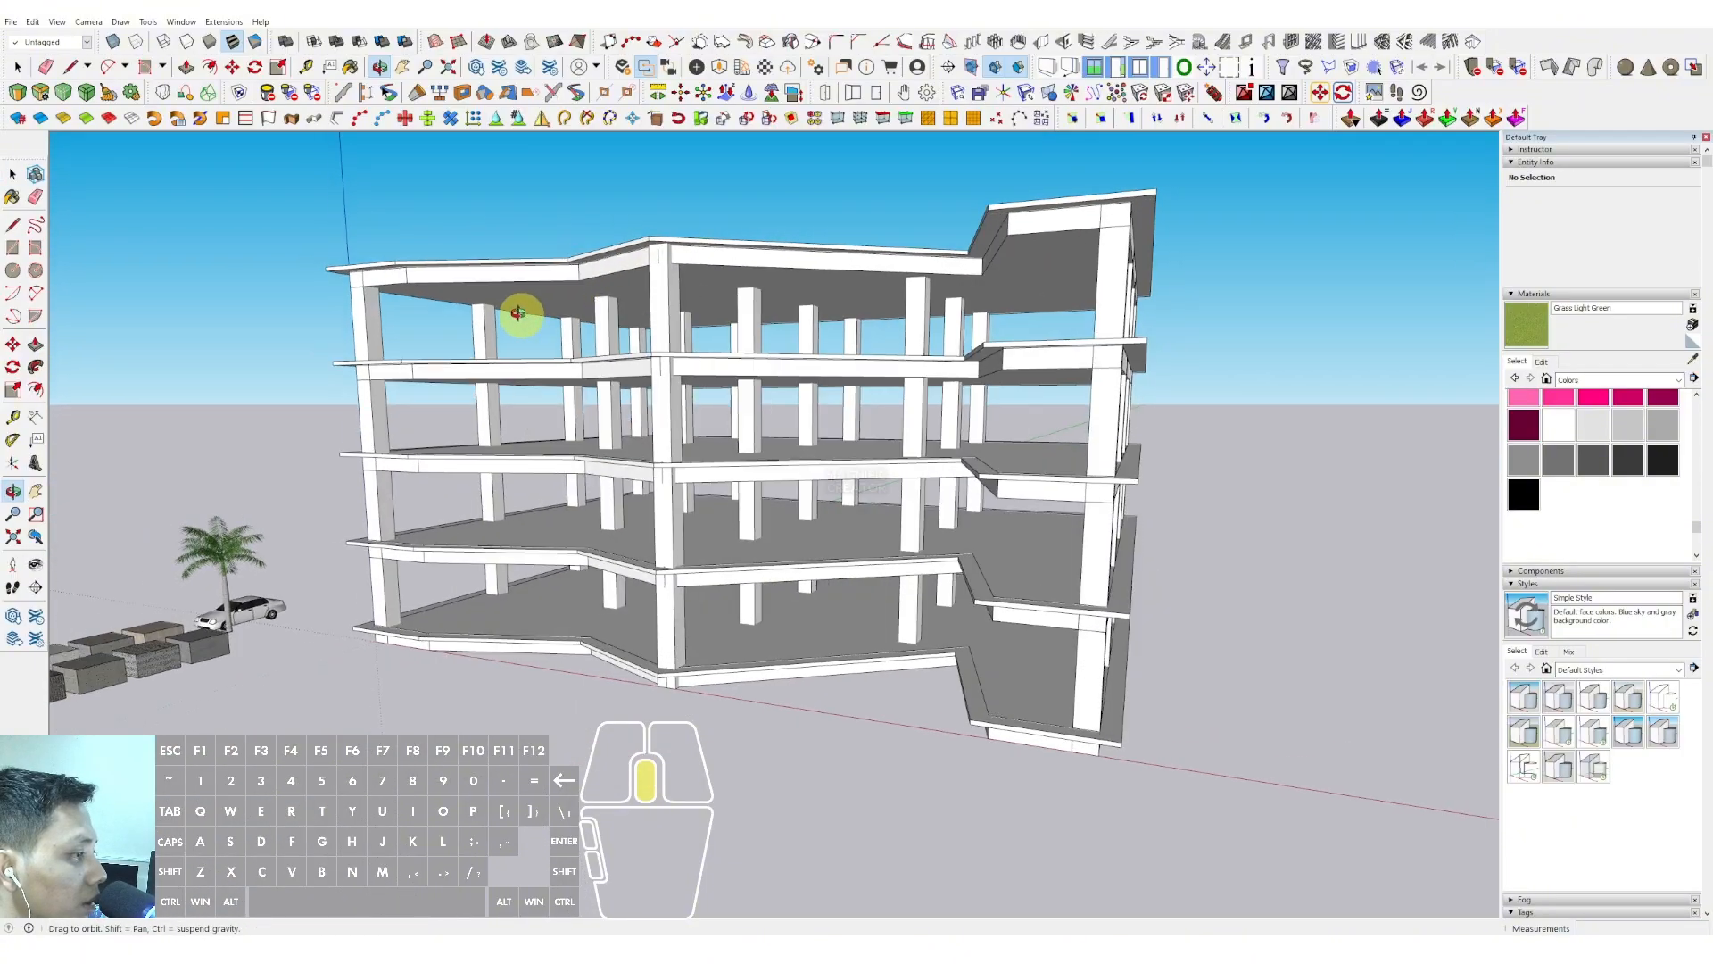
{"action": "scroll", "coordinate": [721, 475], "scroll_direction": "up", "scroll_amount": 3}
{"action": "middle_click_drag", "start_coordinate": [721, 475], "coordinate": [860, 304]}
{"action": "scroll", "coordinate": [884, 308], "scroll_direction": "up", "scroll_amount": 5}
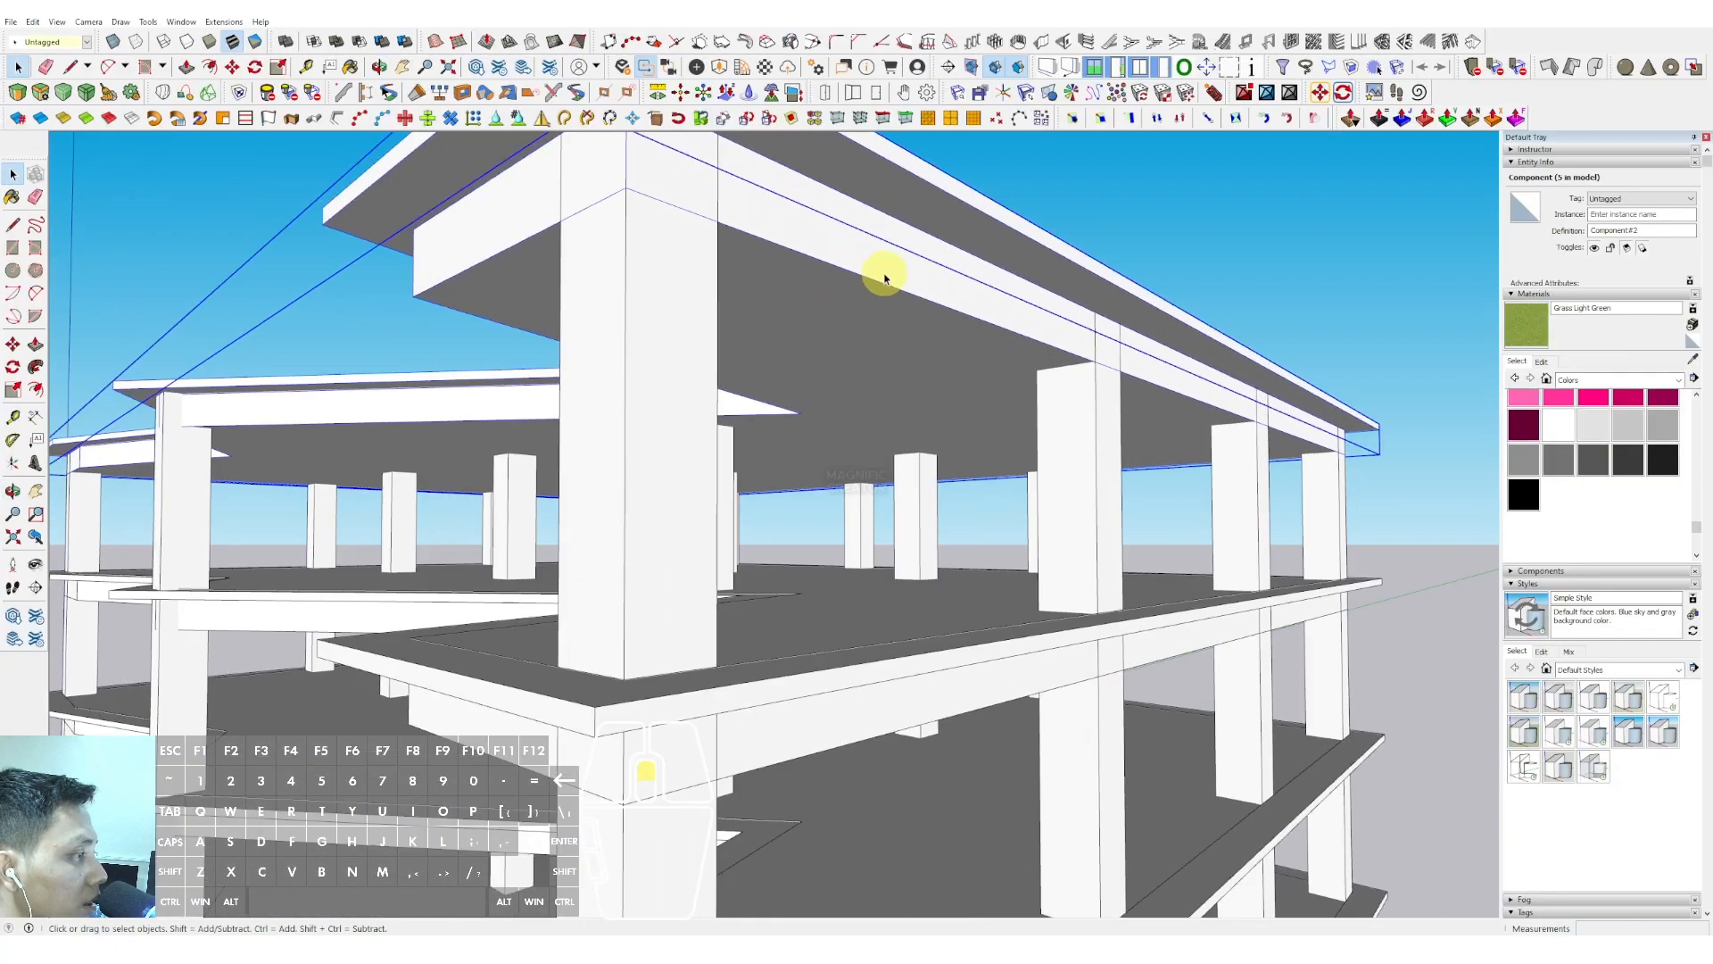
{"action": "scroll", "coordinate": [858, 411], "scroll_direction": "down", "scroll_amount": 5}
{"action": "scroll", "coordinate": [857, 411], "scroll_direction": "down", "scroll_amount": 3}
{"action": "middle_click_drag", "start_coordinate": [857, 394], "coordinate": [621, 560]}
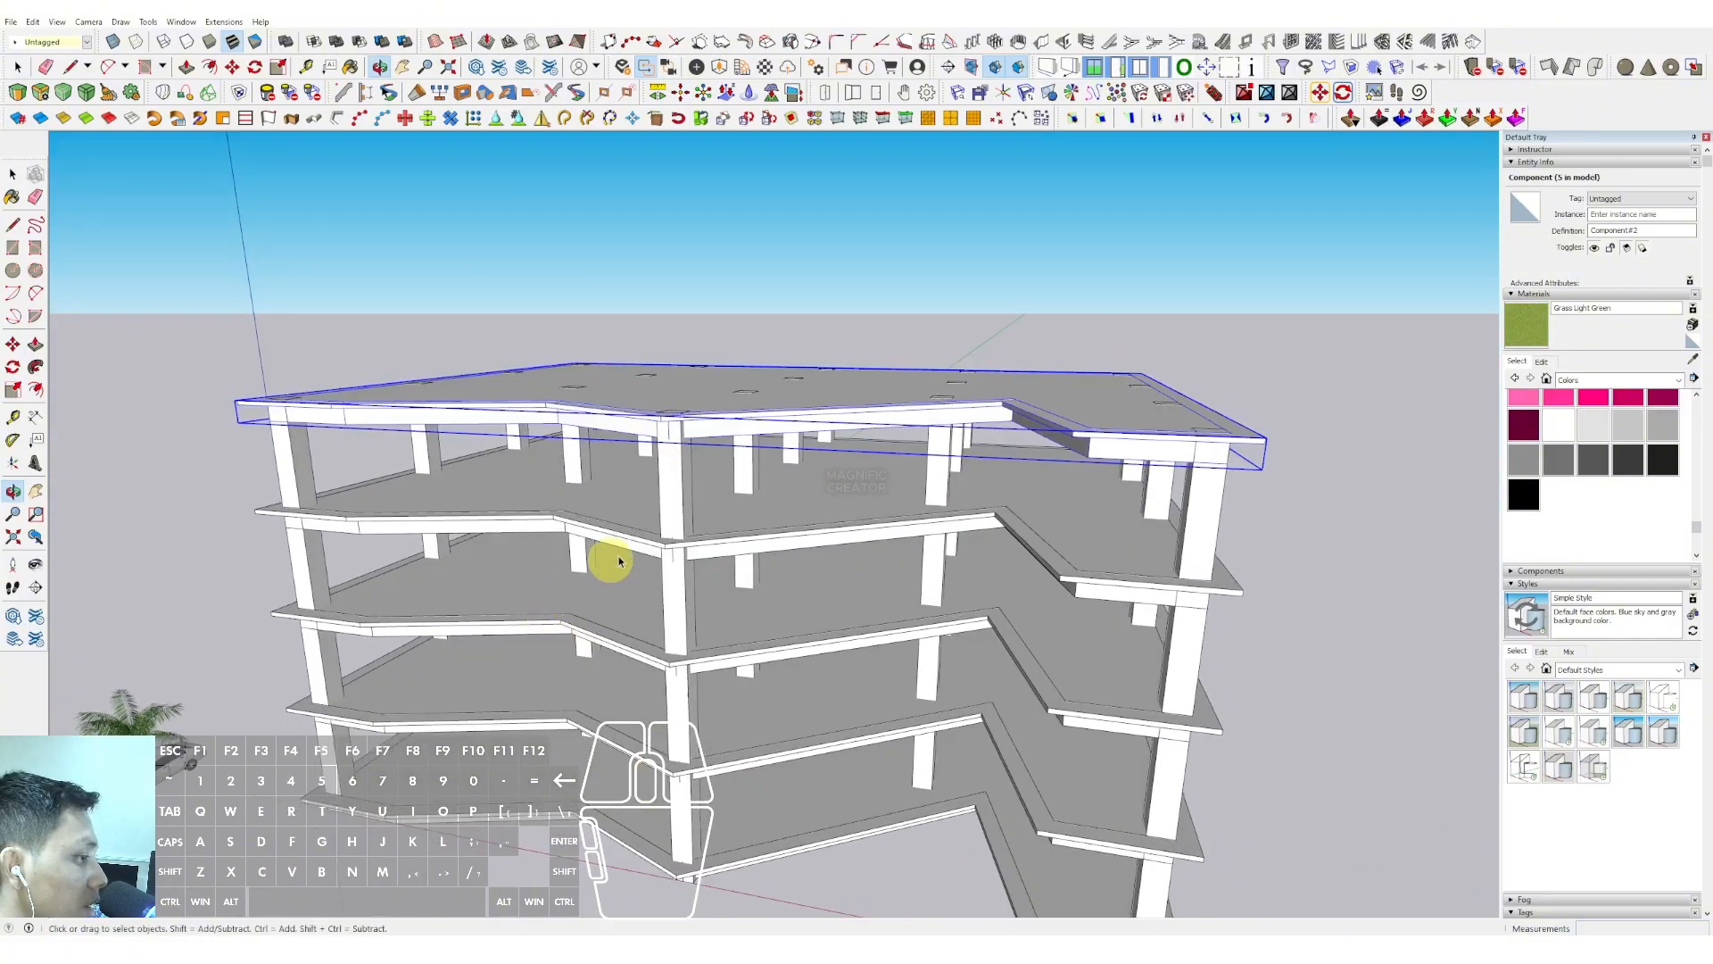
{"action": "scroll", "coordinate": [1035, 446], "scroll_direction": "up", "scroll_amount": 6}
{"action": "middle_click_drag", "start_coordinate": [1022, 413], "coordinate": [770, 403]}
{"action": "scroll", "coordinate": [802, 393], "scroll_direction": "down", "scroll_amount": 6}
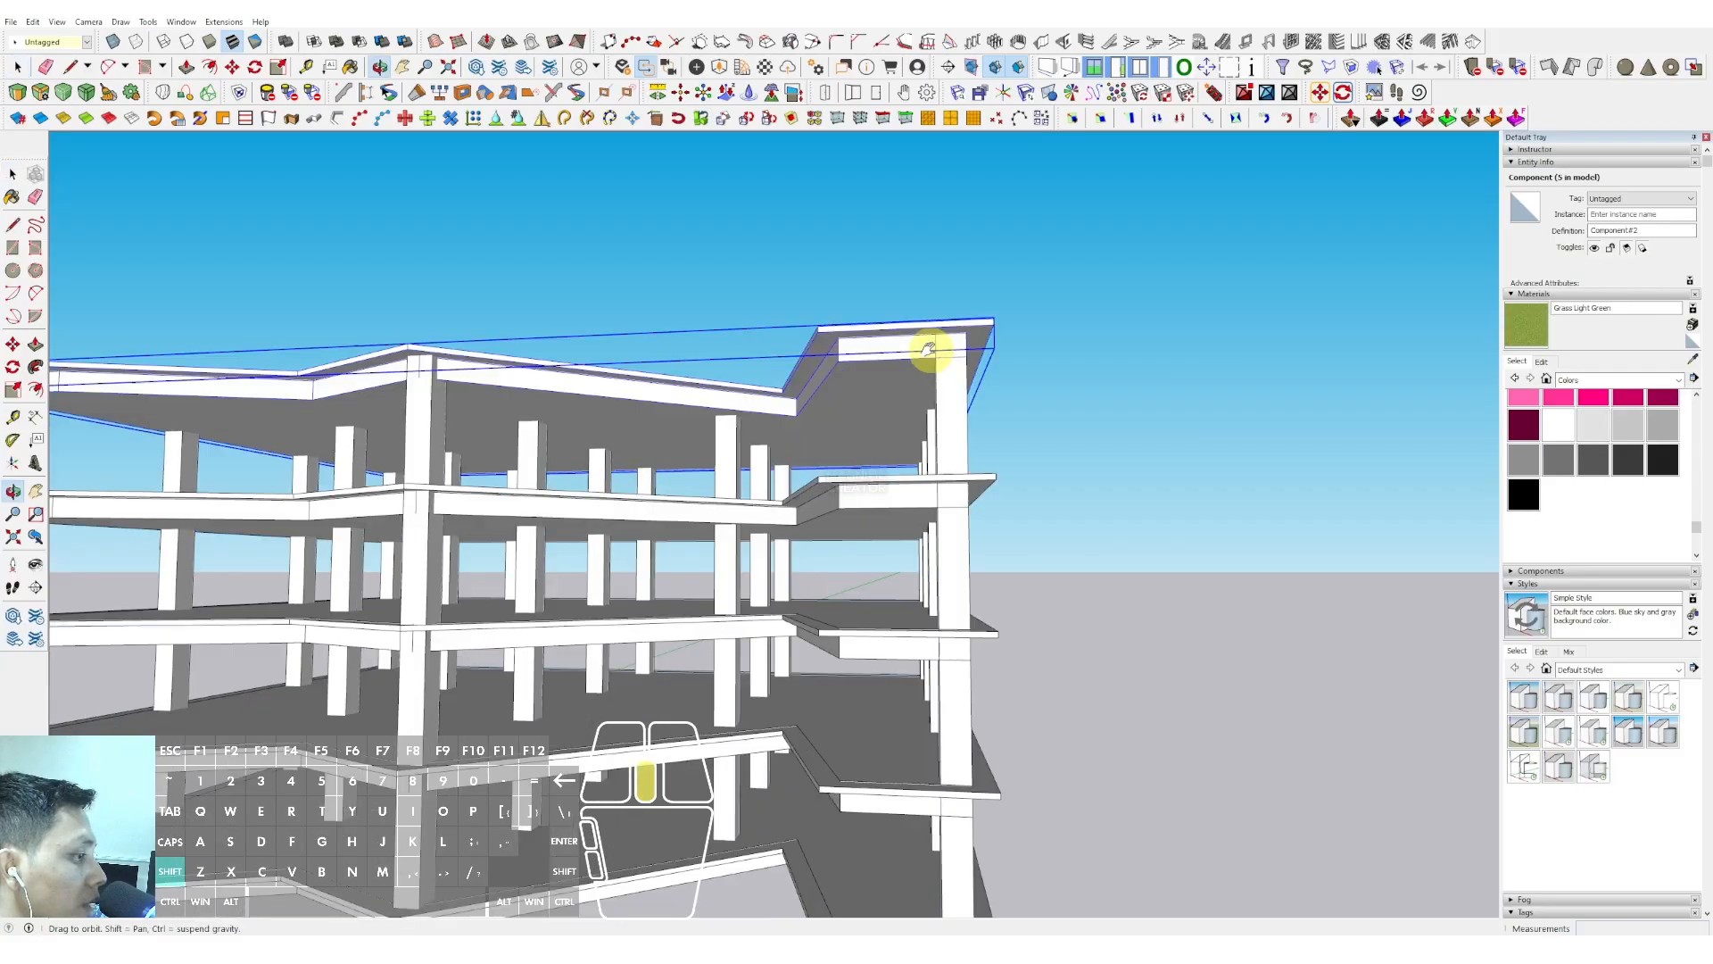
Draw a rectangle on the roof at the back corner beside the blue axis, two column bays wide and one deep
{"action": "middle_click_drag", "start_coordinate": [929, 351], "coordinate": [515, 439]}
{"action": "left_click", "coordinate": [515, 418]}
{"action": "scroll", "coordinate": [773, 364], "scroll_direction": "up", "scroll_amount": 2}
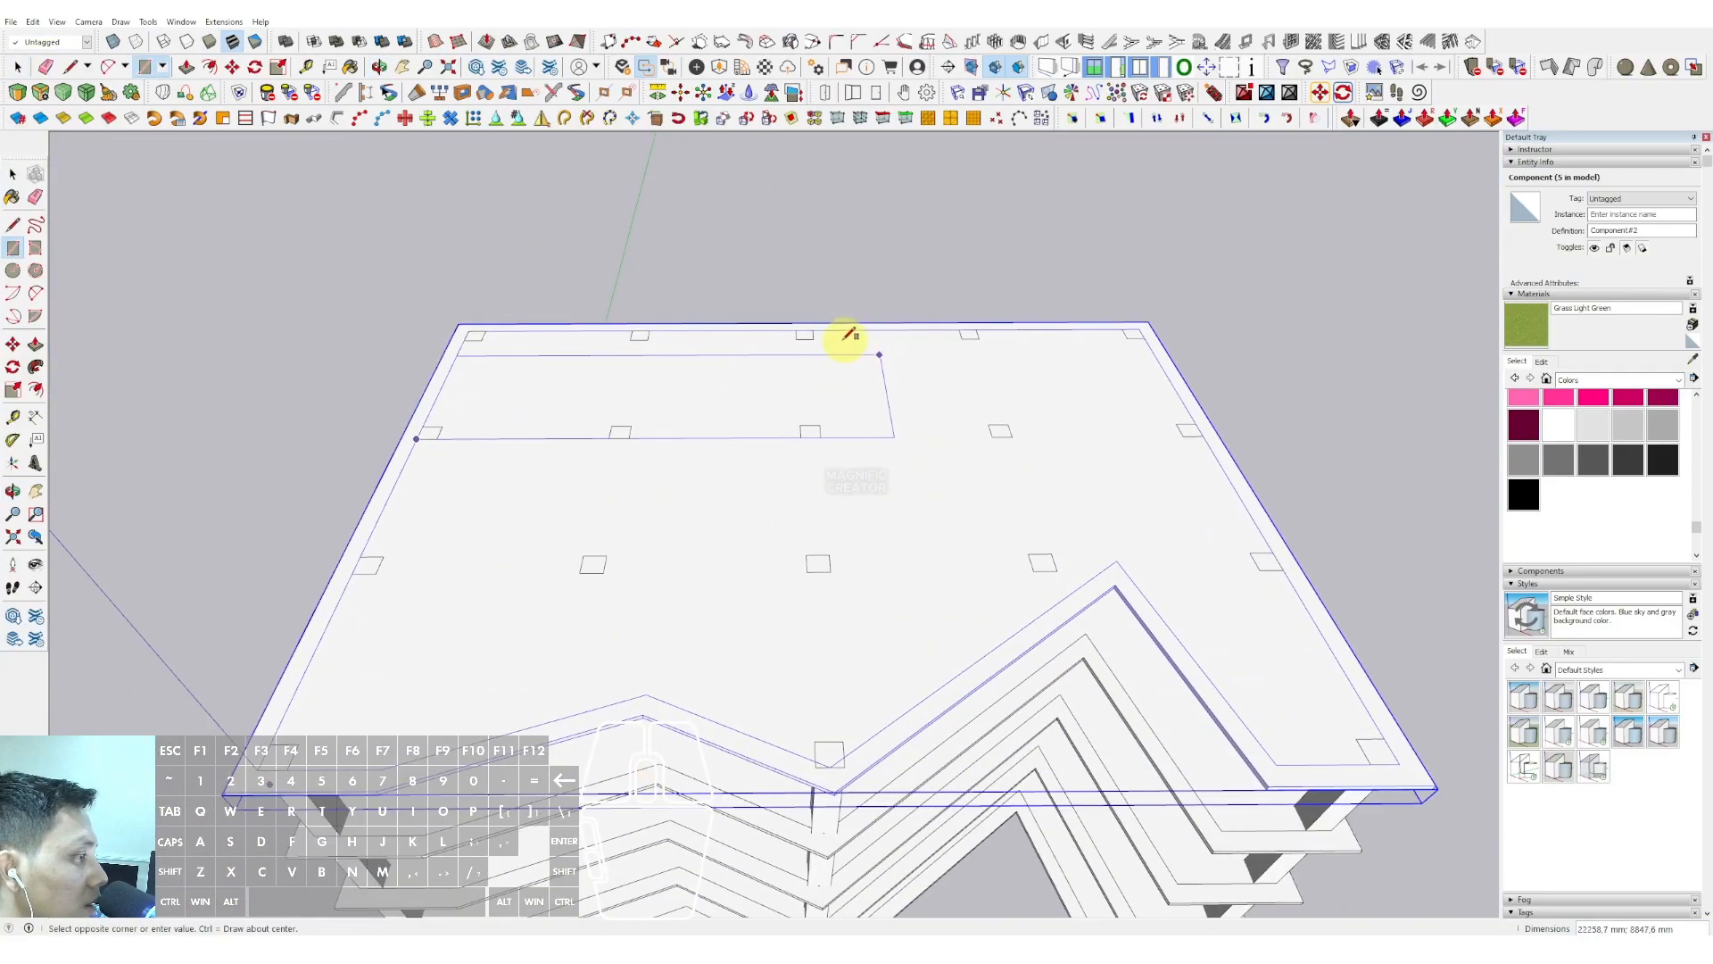
{"action": "double_click", "coordinate": [771, 389]}
{"action": "middle_click_drag", "start_coordinate": [784, 405], "coordinate": [706, 403]}
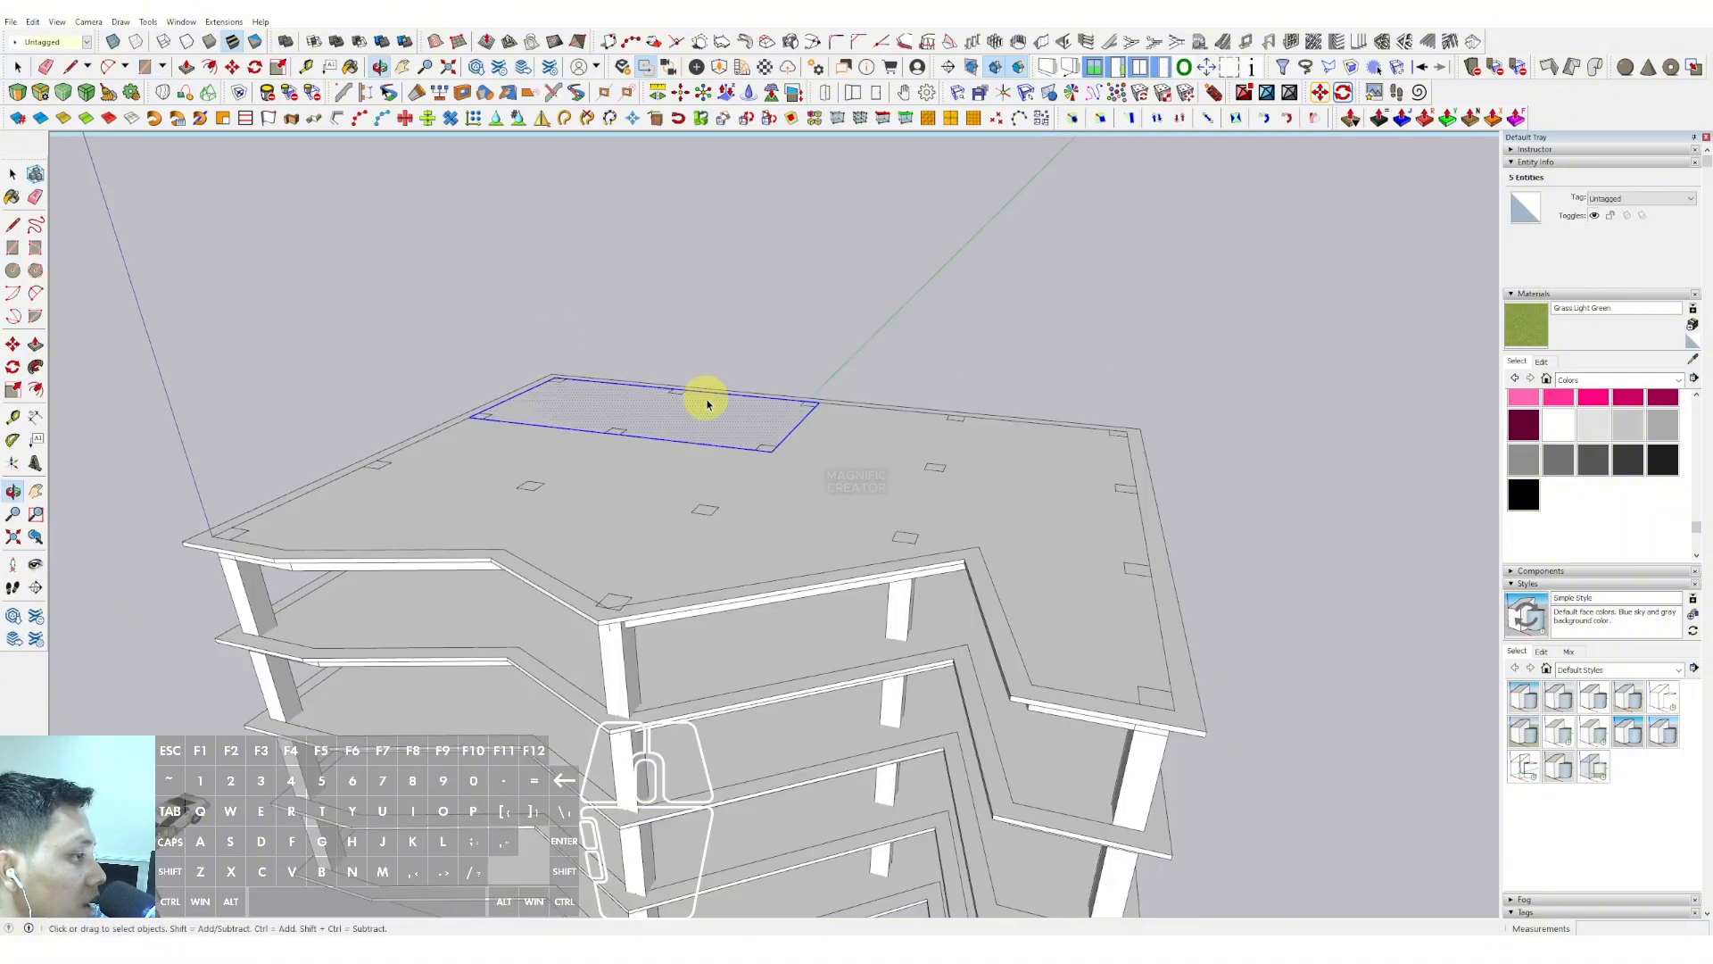
{"action": "left_click", "coordinate": [744, 416]}
{"action": "scroll", "coordinate": [758, 539], "scroll_direction": "down", "scroll_amount": 3}
{"action": "middle_click_drag", "start_coordinate": [757, 539], "coordinate": [731, 276]}
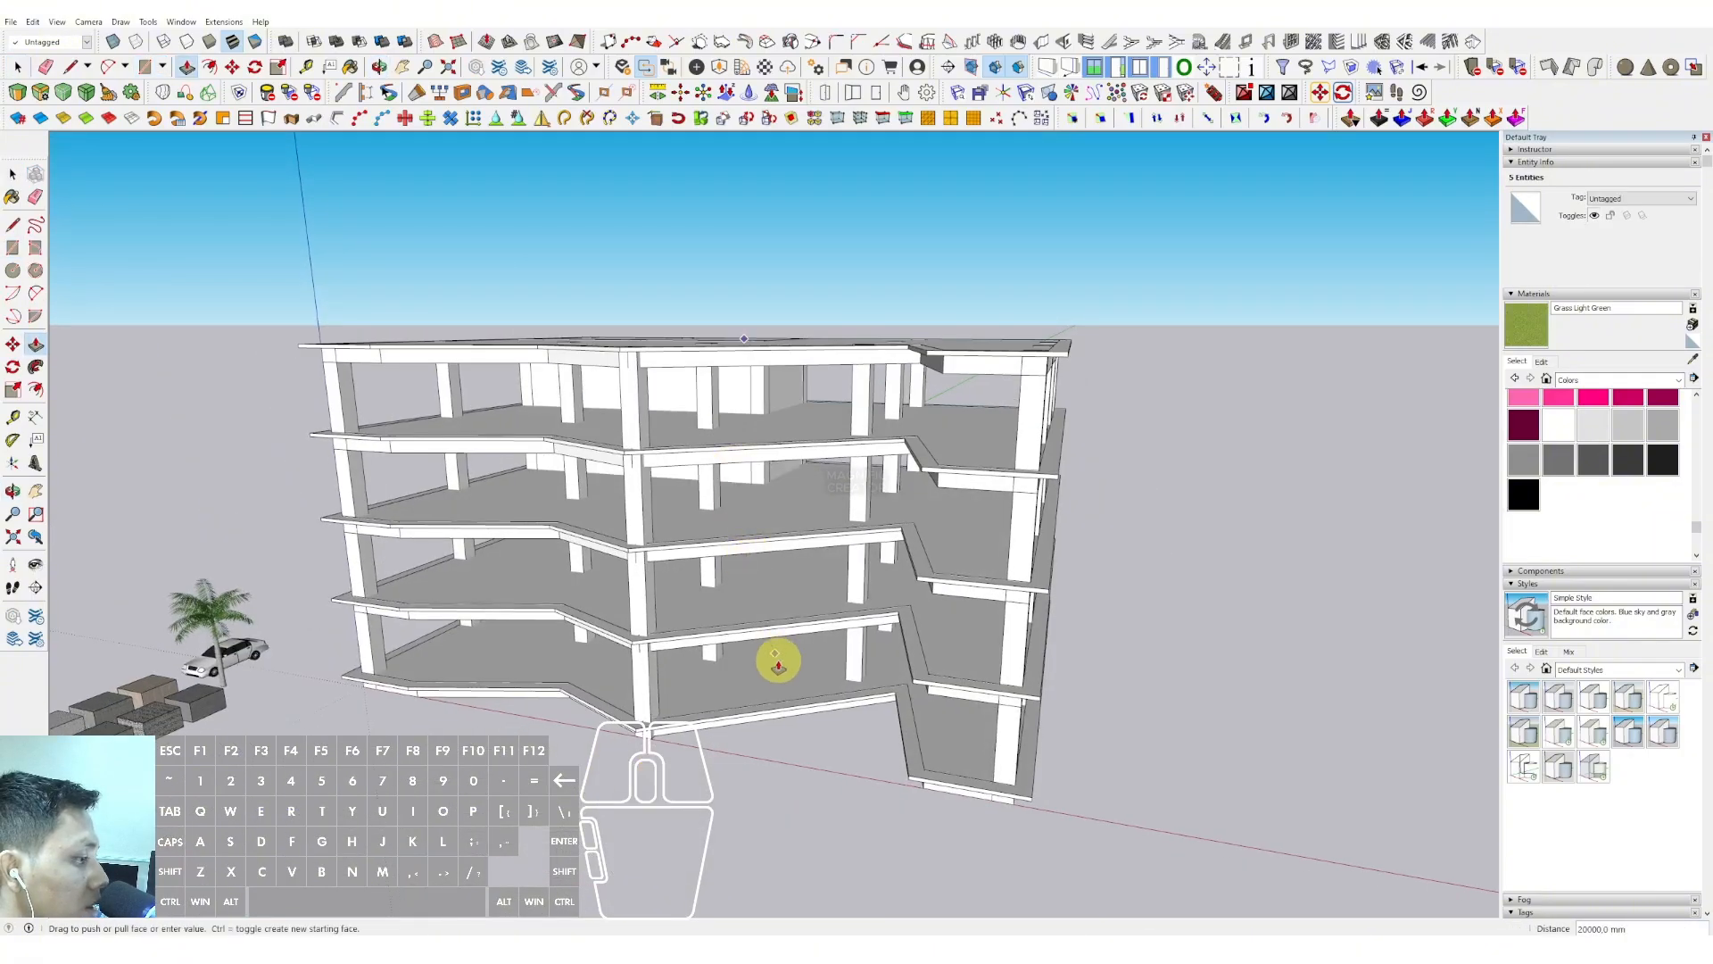
{"action": "middle_click_drag", "start_coordinate": [730, 533], "coordinate": [734, 571]}
{"action": "scroll", "coordinate": [754, 257], "scroll_direction": "up", "scroll_amount": 3}
{"action": "middle_click_drag", "start_coordinate": [754, 257], "coordinate": [746, 371]}
{"action": "key", "text": "p"}
{"action": "left_click", "coordinate": [733, 339]}
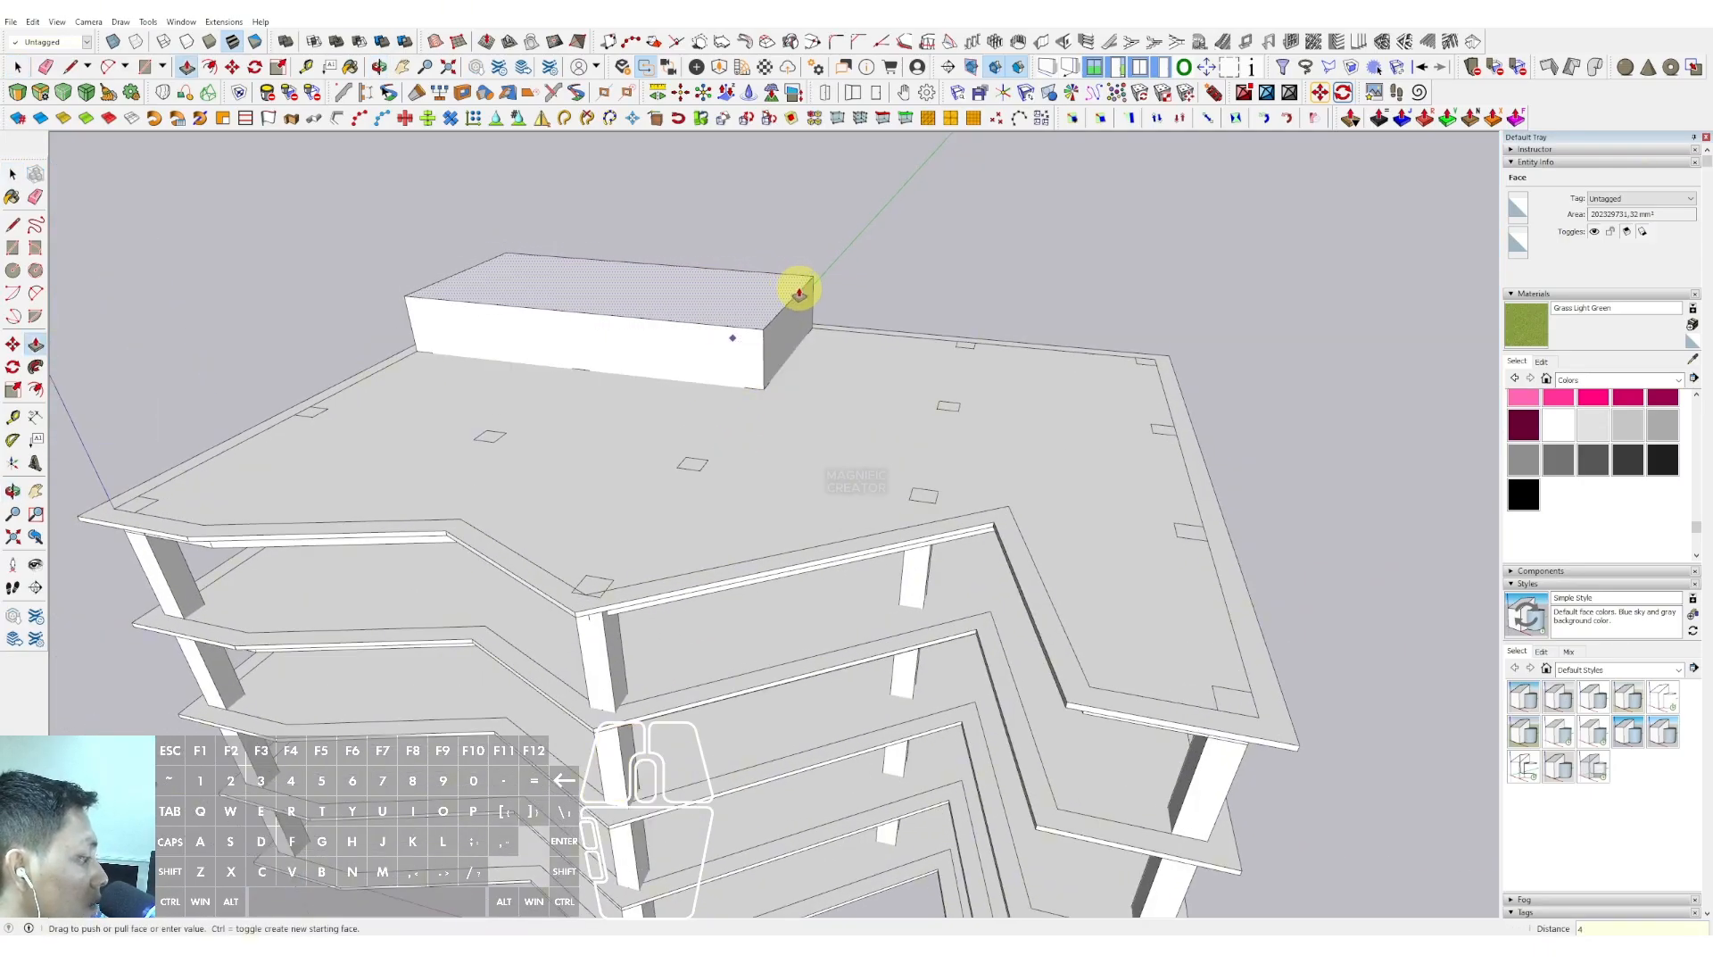
{"action": "key", "text": "space"}
Push/Pull the rooftop rectangle up 4000 mm to form a box
{"action": "scroll", "coordinate": [790, 308], "scroll_direction": "down", "scroll_amount": 3}
{"action": "middle_click_drag", "start_coordinate": [746, 359], "coordinate": [687, 399], "text": "shift"}
{"action": "scroll", "coordinate": [687, 399], "scroll_direction": "up", "scroll_amount": 3}
{"action": "key", "text": "v"}
{"action": "left_click", "coordinate": [686, 398]}
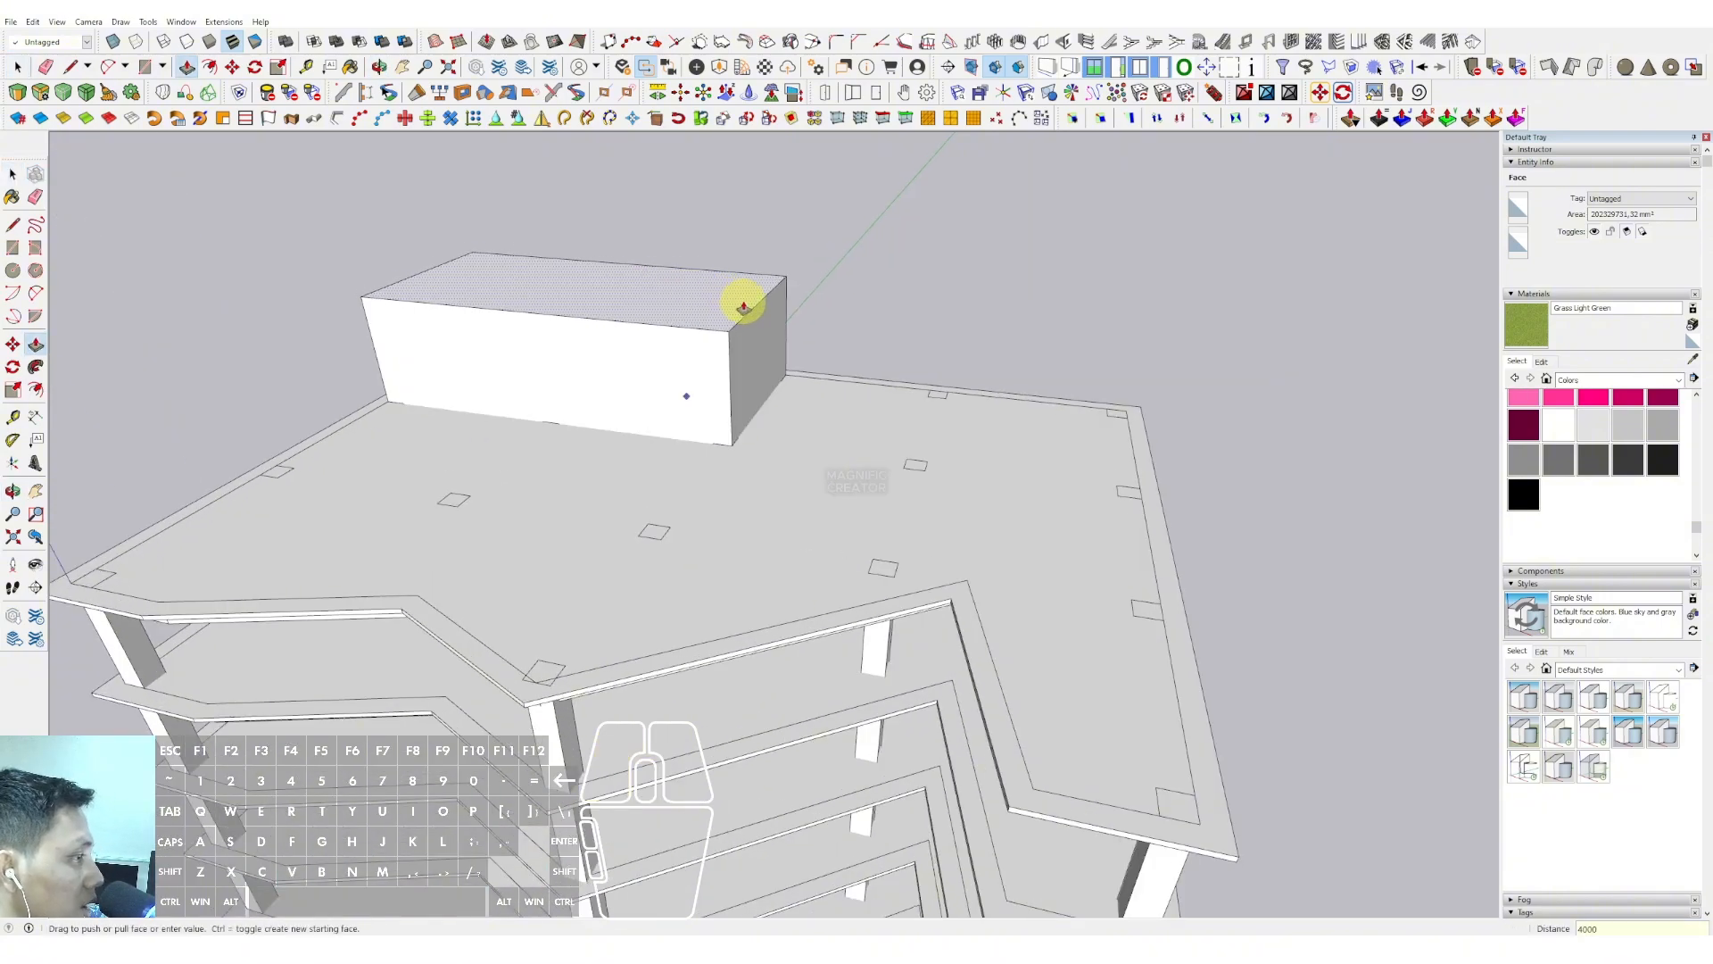
{"action": "key", "text": "Return"}
{"action": "key", "text": "space"}
{"action": "scroll", "coordinate": [728, 381], "scroll_direction": "up", "scroll_amount": 1}
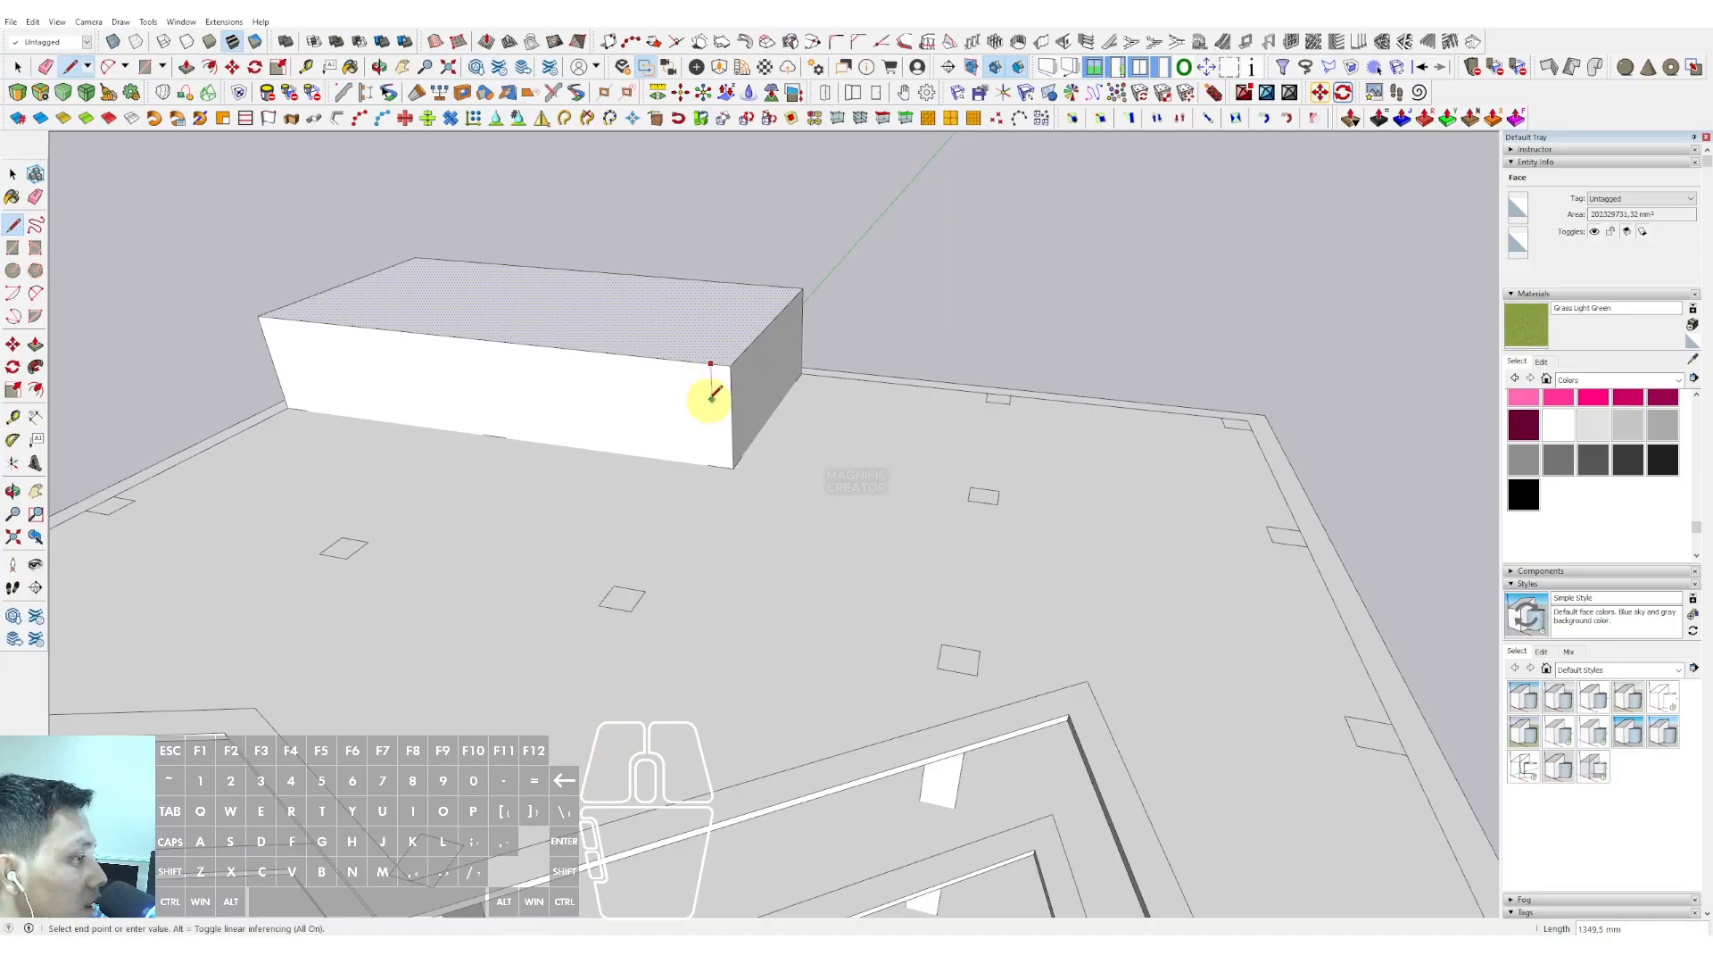
{"action": "key", "text": "space"}
{"action": "scroll", "coordinate": [723, 359], "scroll_direction": "down", "scroll_amount": 2}
{"action": "scroll", "coordinate": [671, 384], "scroll_direction": "up", "scroll_amount": 2}
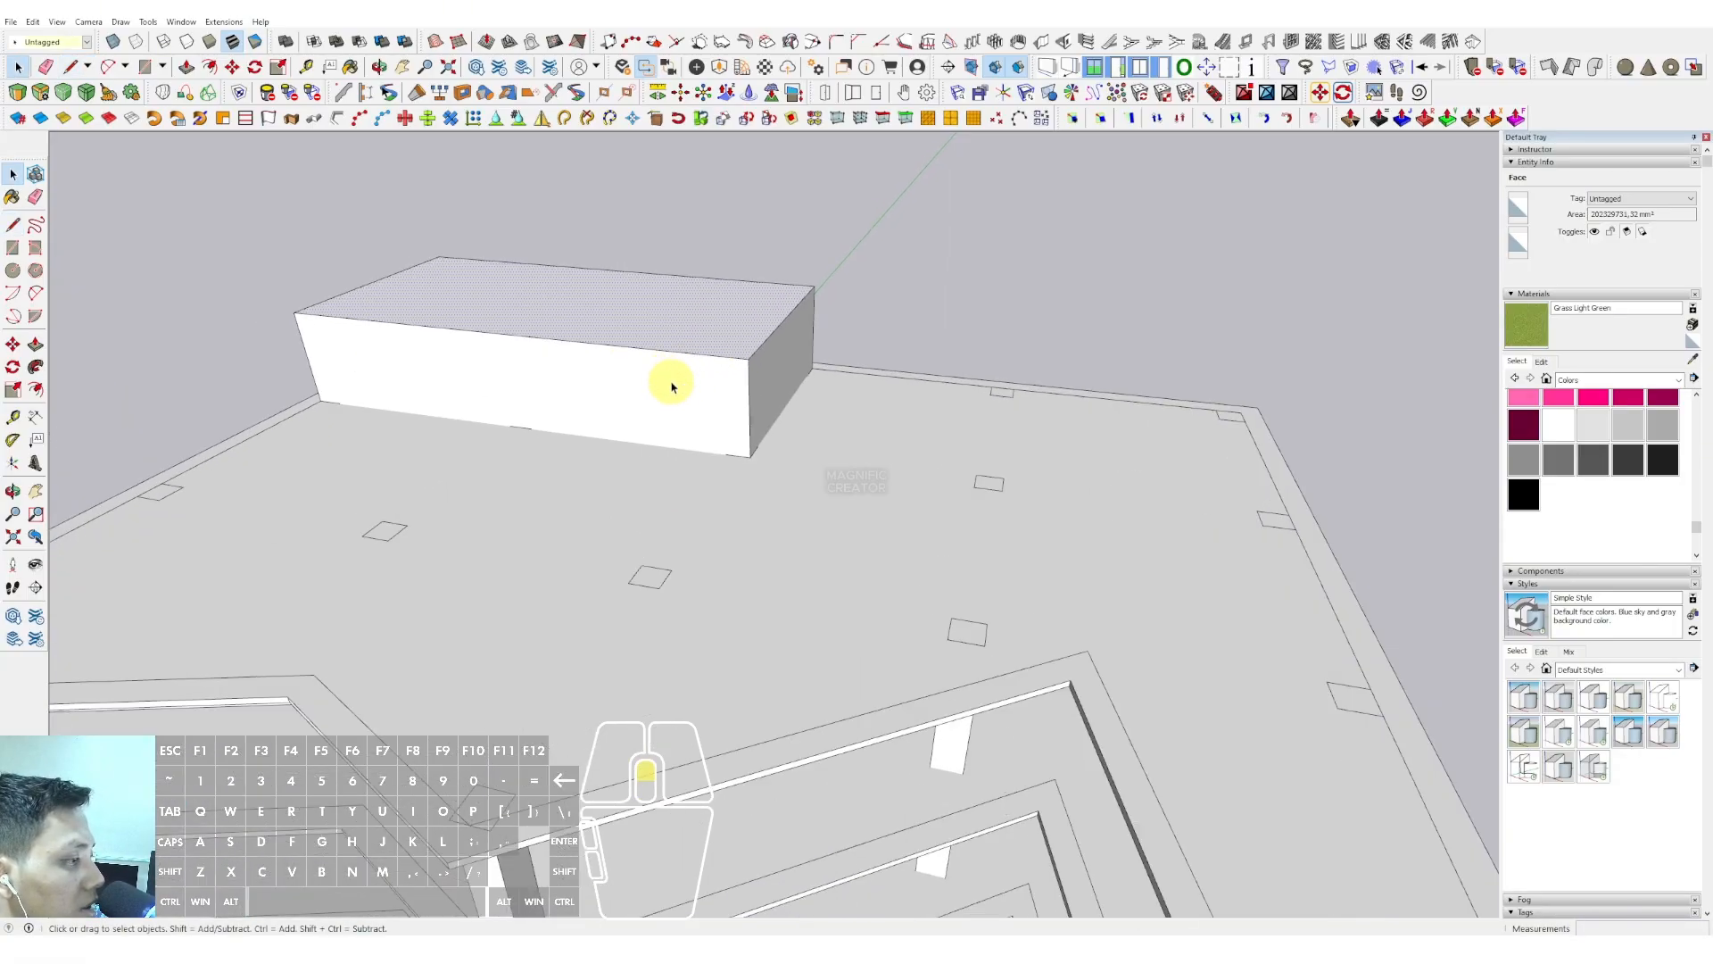
Draw a rectangle about 7 m wide and 2.5 m high on the rooftop box's front face, starting near its lower corner
{"action": "scroll", "coordinate": [758, 446], "scroll_direction": "up", "scroll_amount": 4}
{"action": "key", "text": "r"}
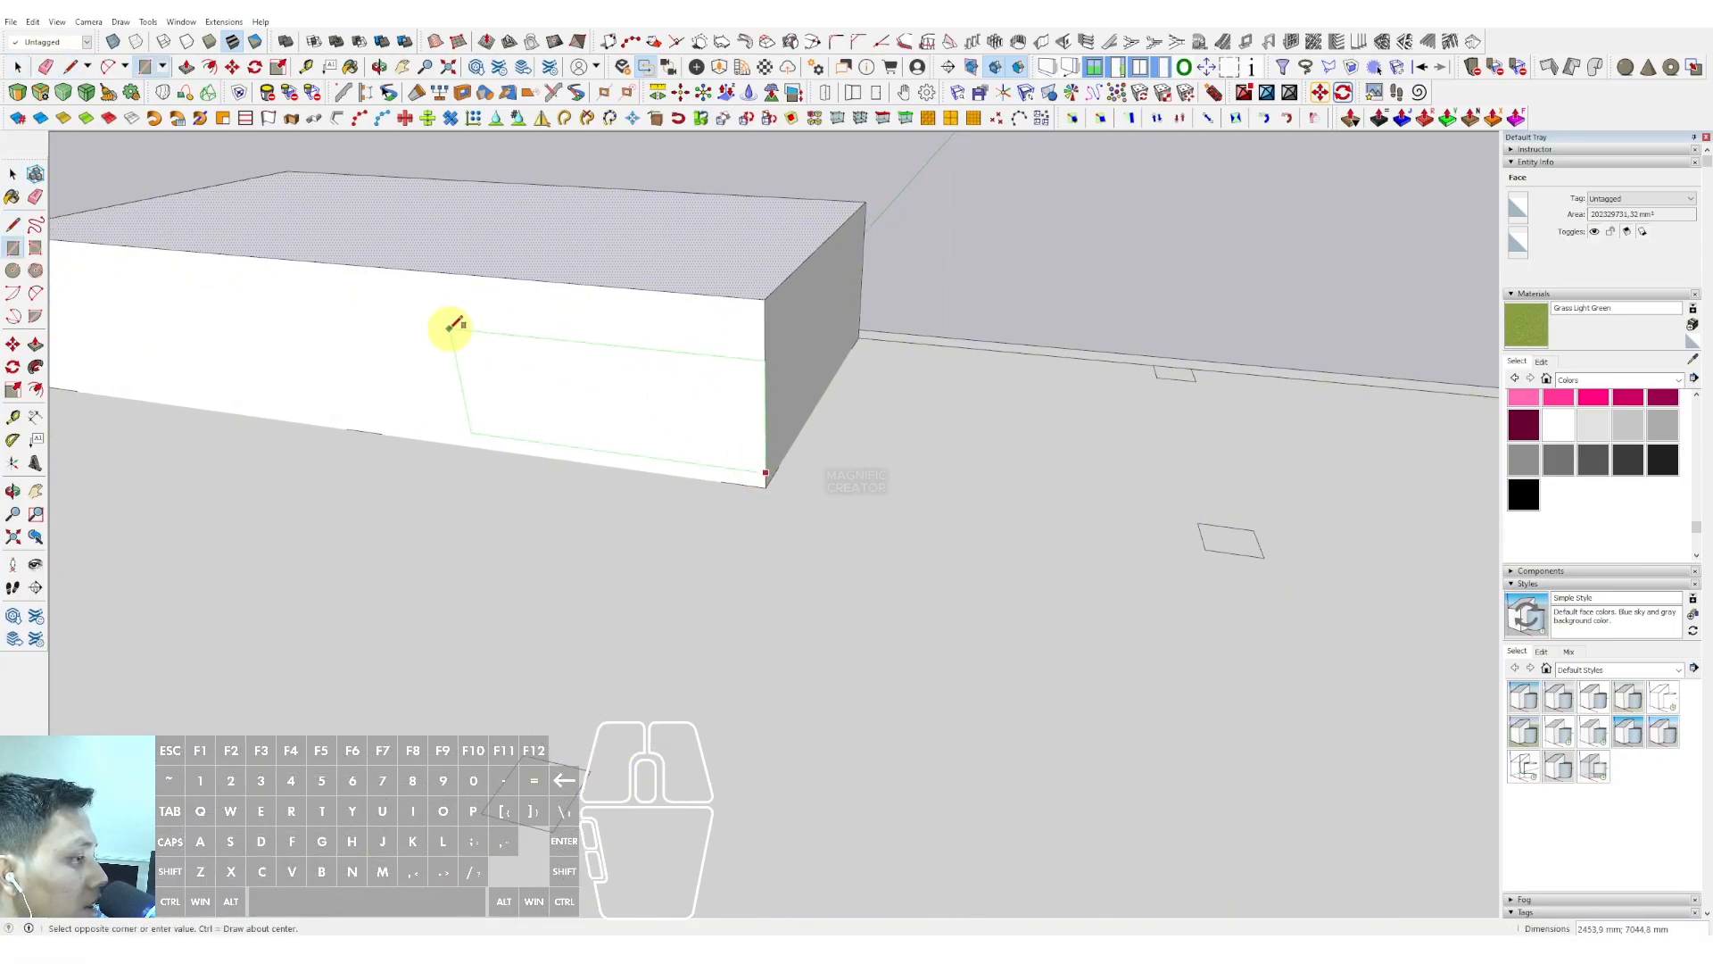
{"action": "left_click", "coordinate": [440, 322]}
{"action": "key", "text": "space"}
{"action": "scroll", "coordinate": [581, 406], "scroll_direction": "up", "scroll_amount": 1}
Push/Pull the rectangle into the rooftop box to form a covered recess open at the corner
{"action": "left_click", "coordinate": [582, 408]}
{"action": "key", "text": "v"}
{"action": "left_click", "coordinate": [541, 390]}
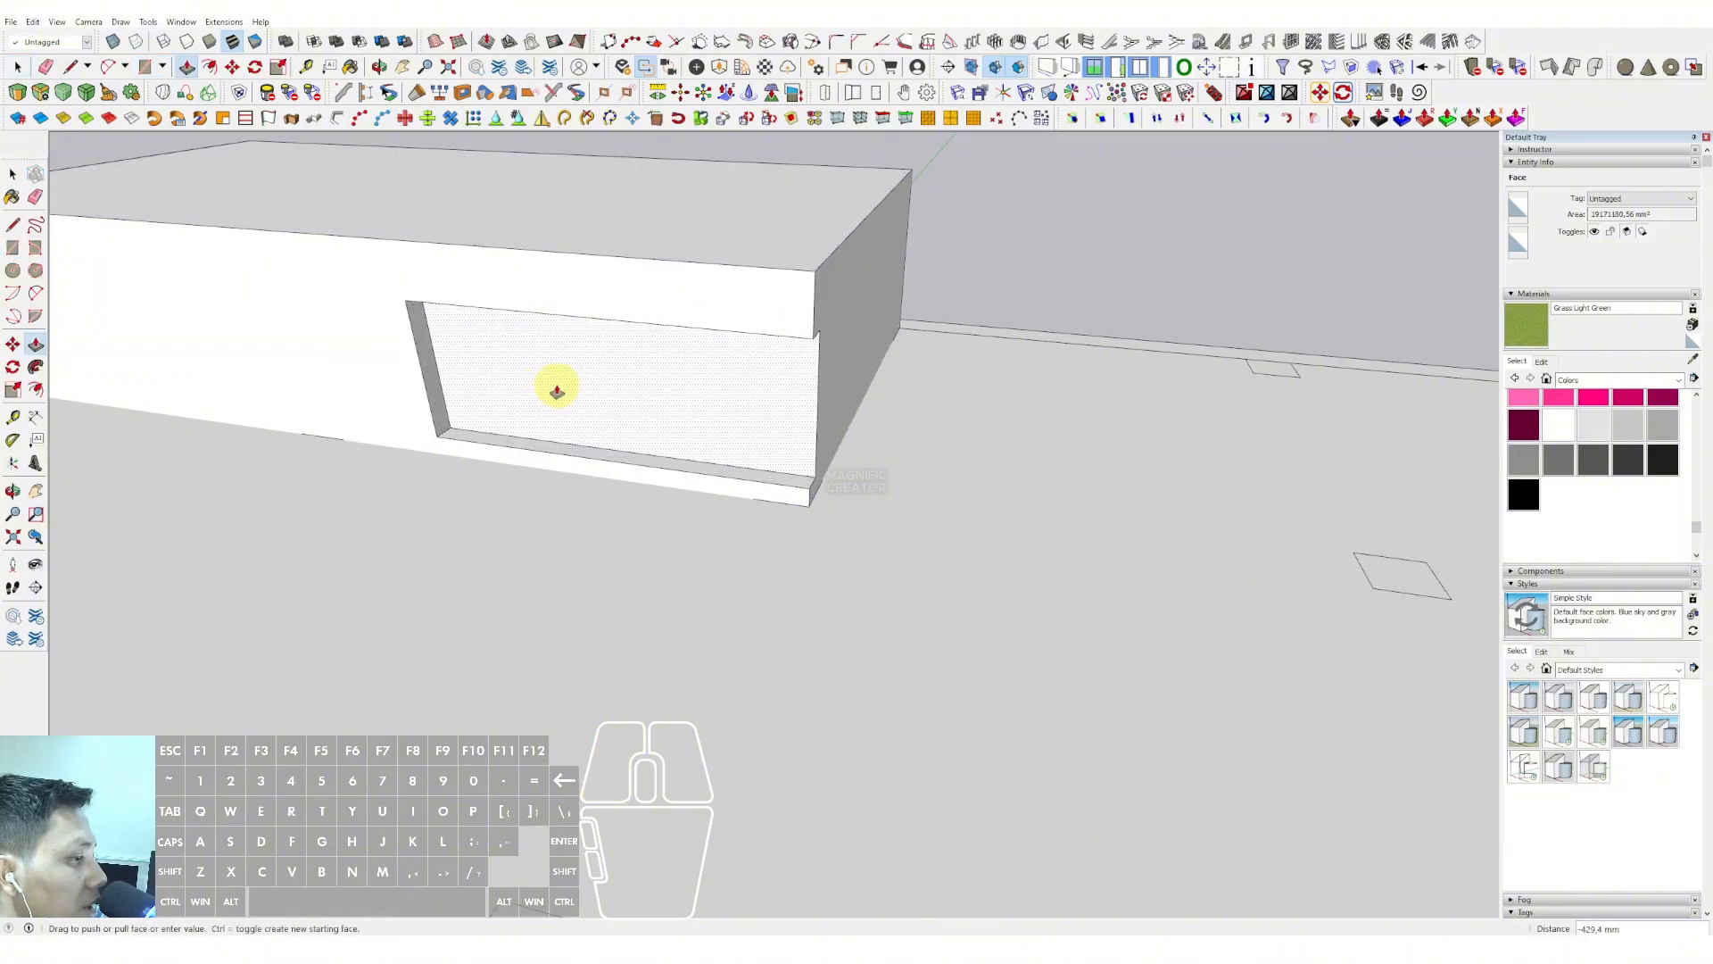
{"action": "middle_click_drag", "start_coordinate": [591, 373], "coordinate": [736, 446]}
{"action": "left_click", "coordinate": [803, 237]}
{"action": "left_click", "coordinate": [811, 158]}
{"action": "key", "text": "space"}
{"action": "scroll", "coordinate": [735, 362], "scroll_direction": "down", "scroll_amount": 3}
Draw a door rectangle about 1.8 × 2.6 m on the inner side wall of the rooftop recess
{"action": "scroll", "coordinate": [568, 380], "scroll_direction": "up", "scroll_amount": 2}
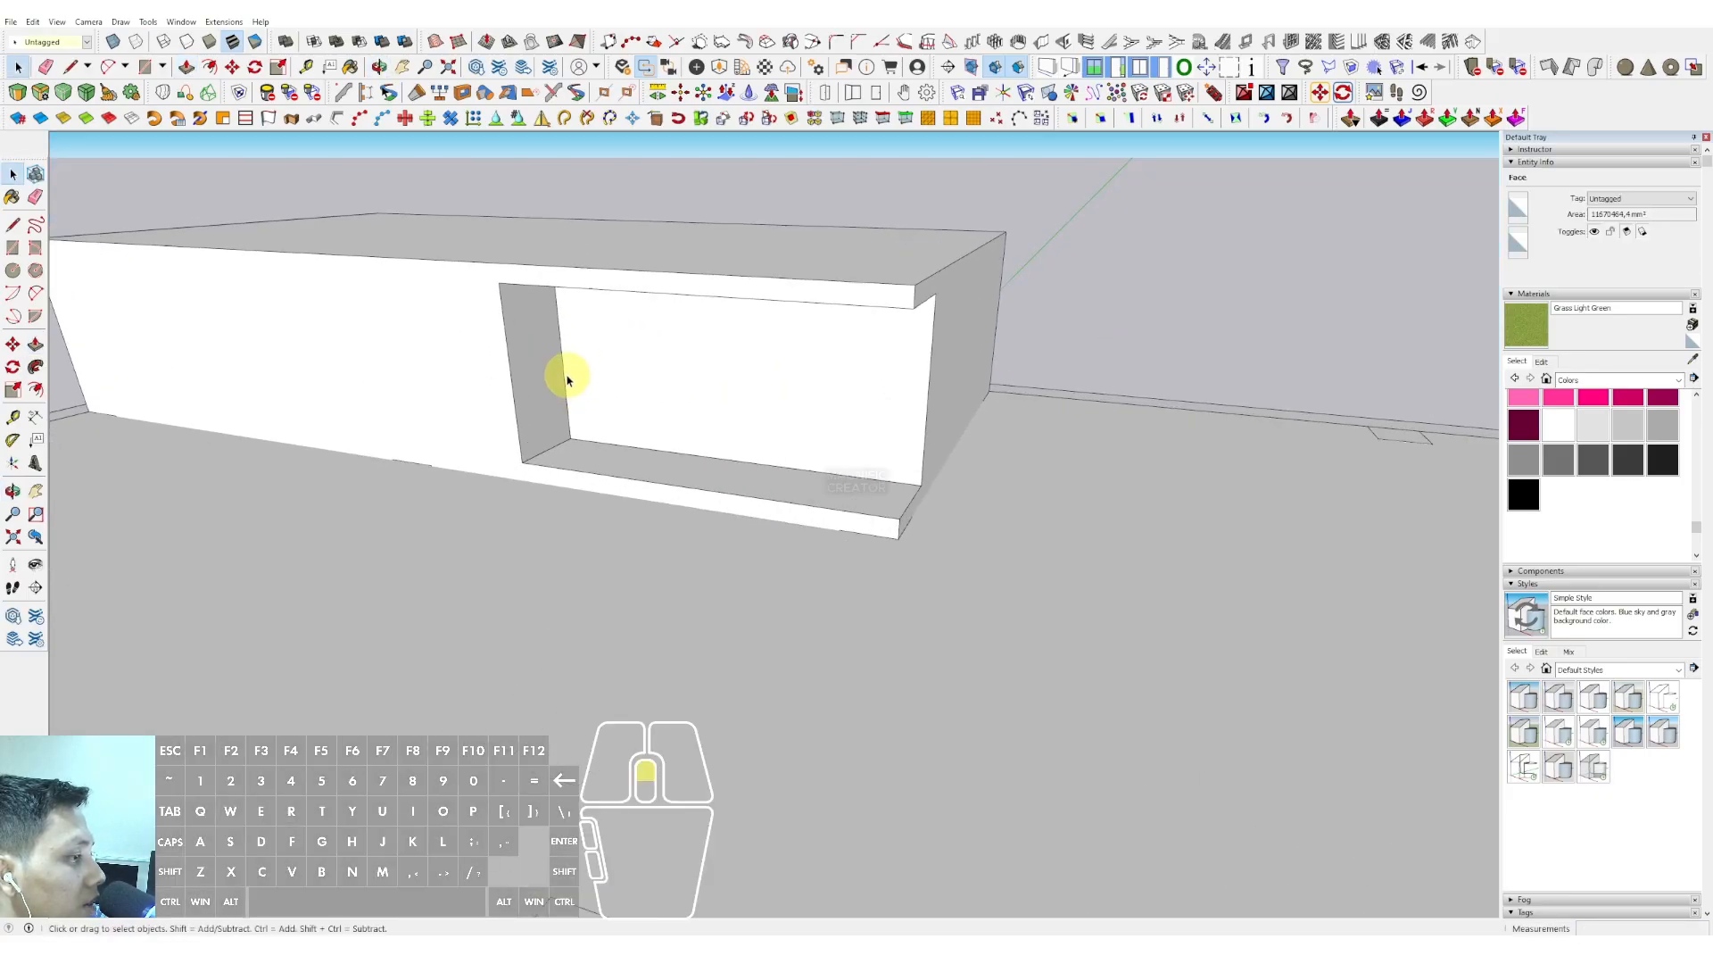
{"action": "middle_click_drag", "start_coordinate": [519, 404], "coordinate": [533, 464]}
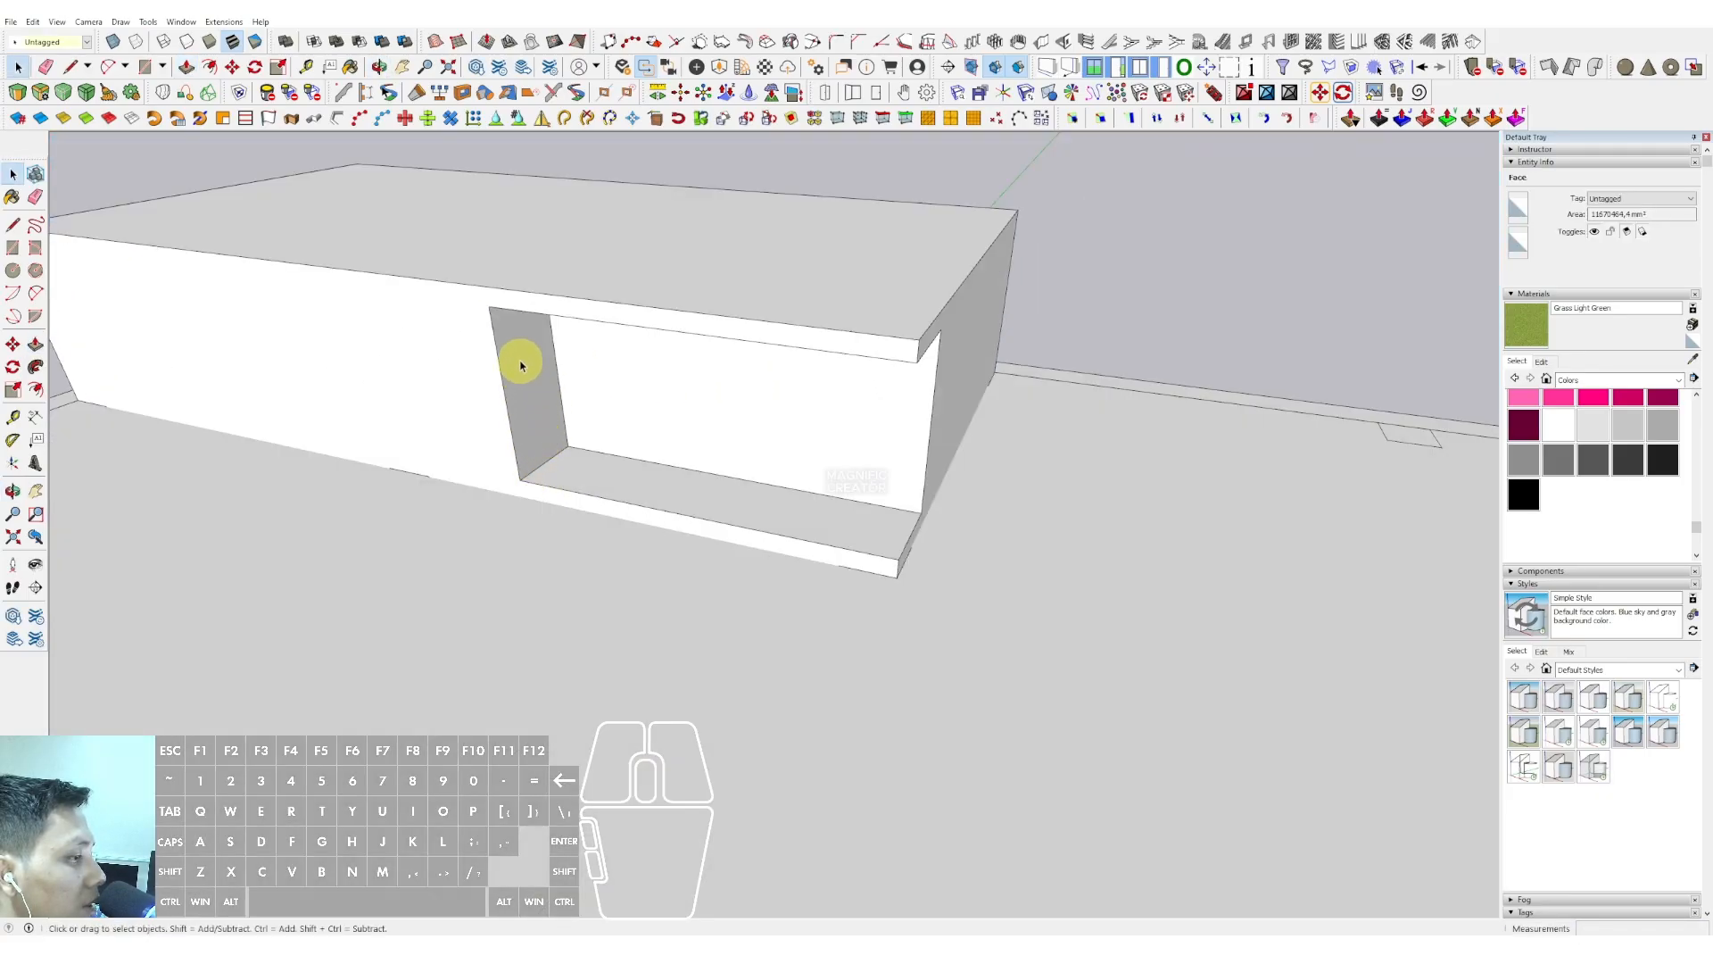
{"action": "middle_click_drag", "start_coordinate": [539, 327], "coordinate": [538, 455]}
{"action": "scroll", "coordinate": [534, 465], "scroll_direction": "up", "scroll_amount": 2}
{"action": "key", "text": "r"}
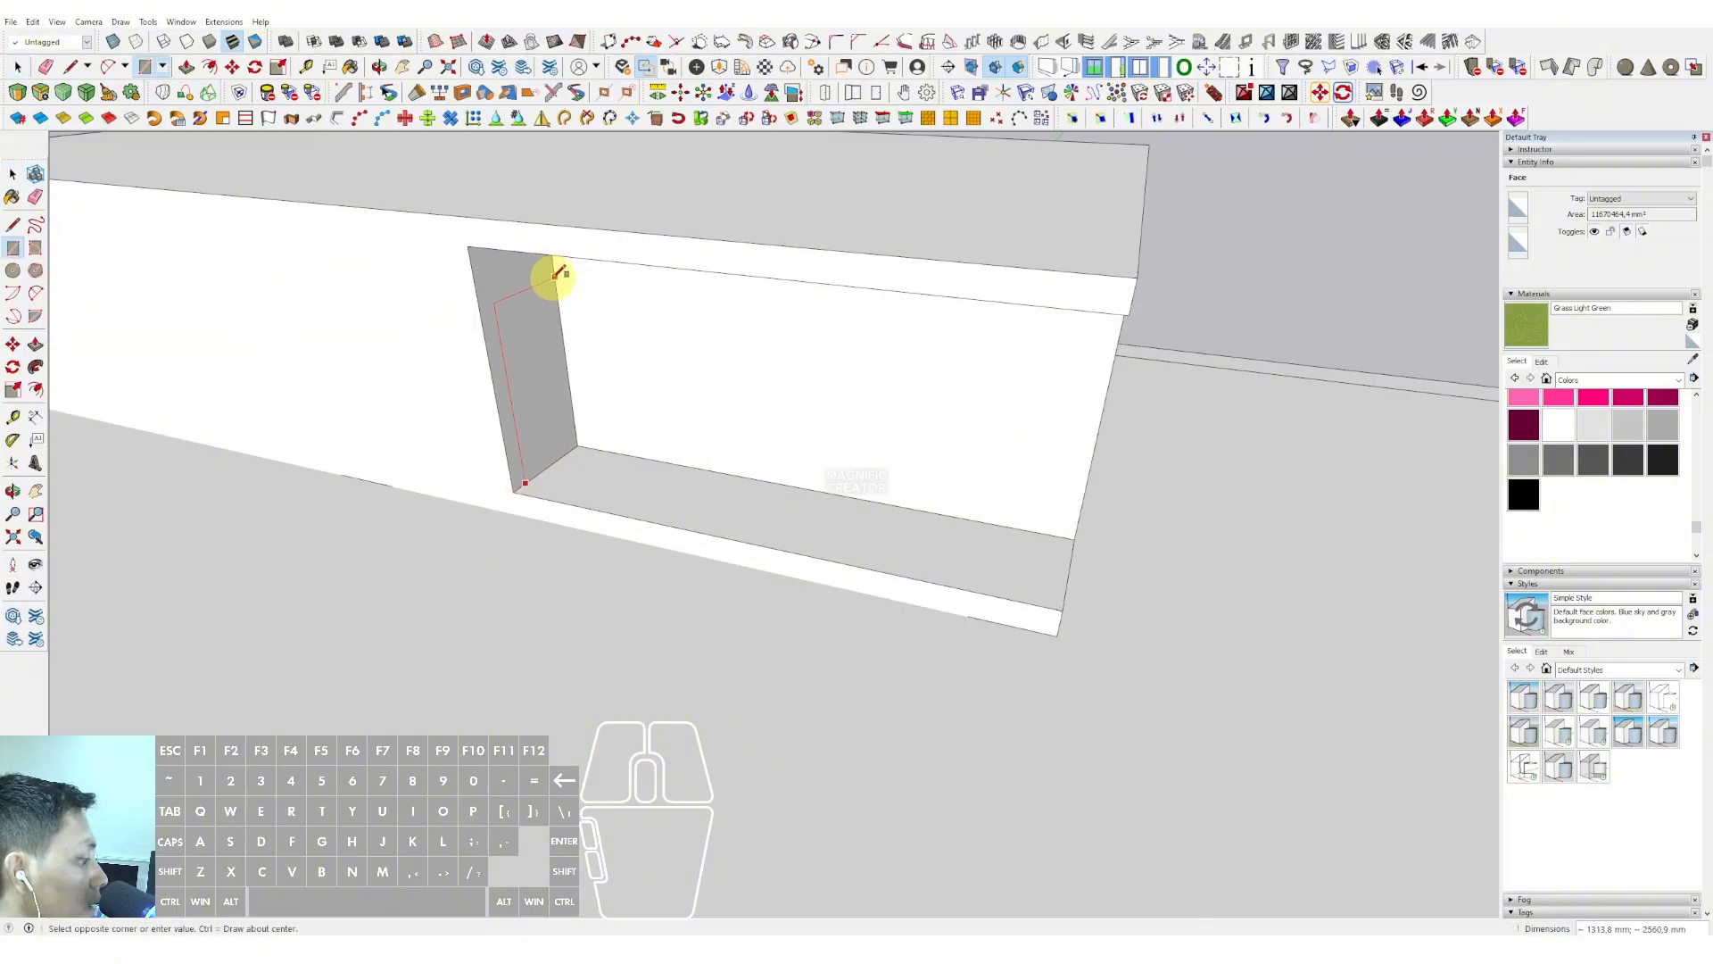
{"action": "left_click", "coordinate": [555, 277]}
{"action": "key", "text": "space"}
{"action": "scroll", "coordinate": [559, 357], "scroll_direction": "down", "scroll_amount": 3}
{"action": "mouse_move", "coordinate": [557, 361]}
{"action": "middle_mouse_down"}
{"action": "mouse_move", "coordinate": [708, 311]}
{"action": "mouse_move", "coordinate": [544, 371]}
{"action": "middle_mouse_up"}
{"action": "scroll", "coordinate": [543, 372], "scroll_direction": "up", "scroll_amount": 2}
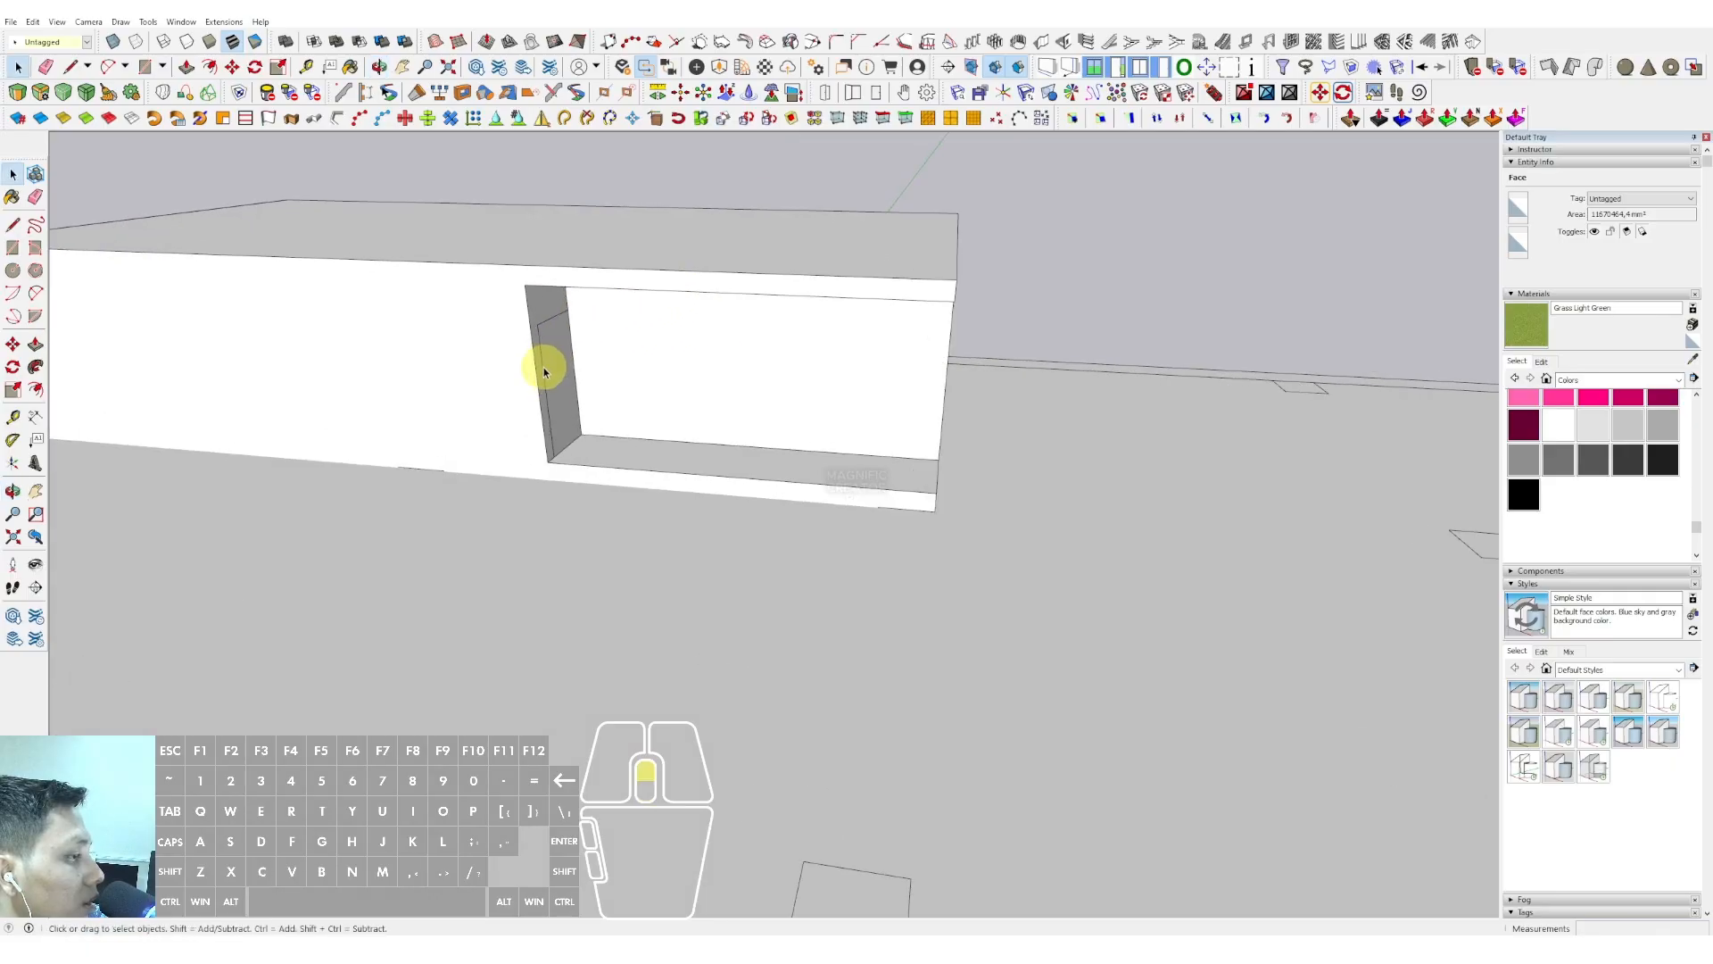
Group the entire rooftop box together with its recess and door outline
{"action": "scroll", "coordinate": [543, 372], "scroll_direction": "up", "scroll_amount": 1}
{"action": "left_click", "coordinate": [559, 355]}
{"action": "key", "text": "v"}
{"action": "double_click", "coordinate": [559, 349]}
{"action": "key", "text": "space"}
{"action": "scroll", "coordinate": [646, 348], "scroll_direction": "down", "scroll_amount": 4}
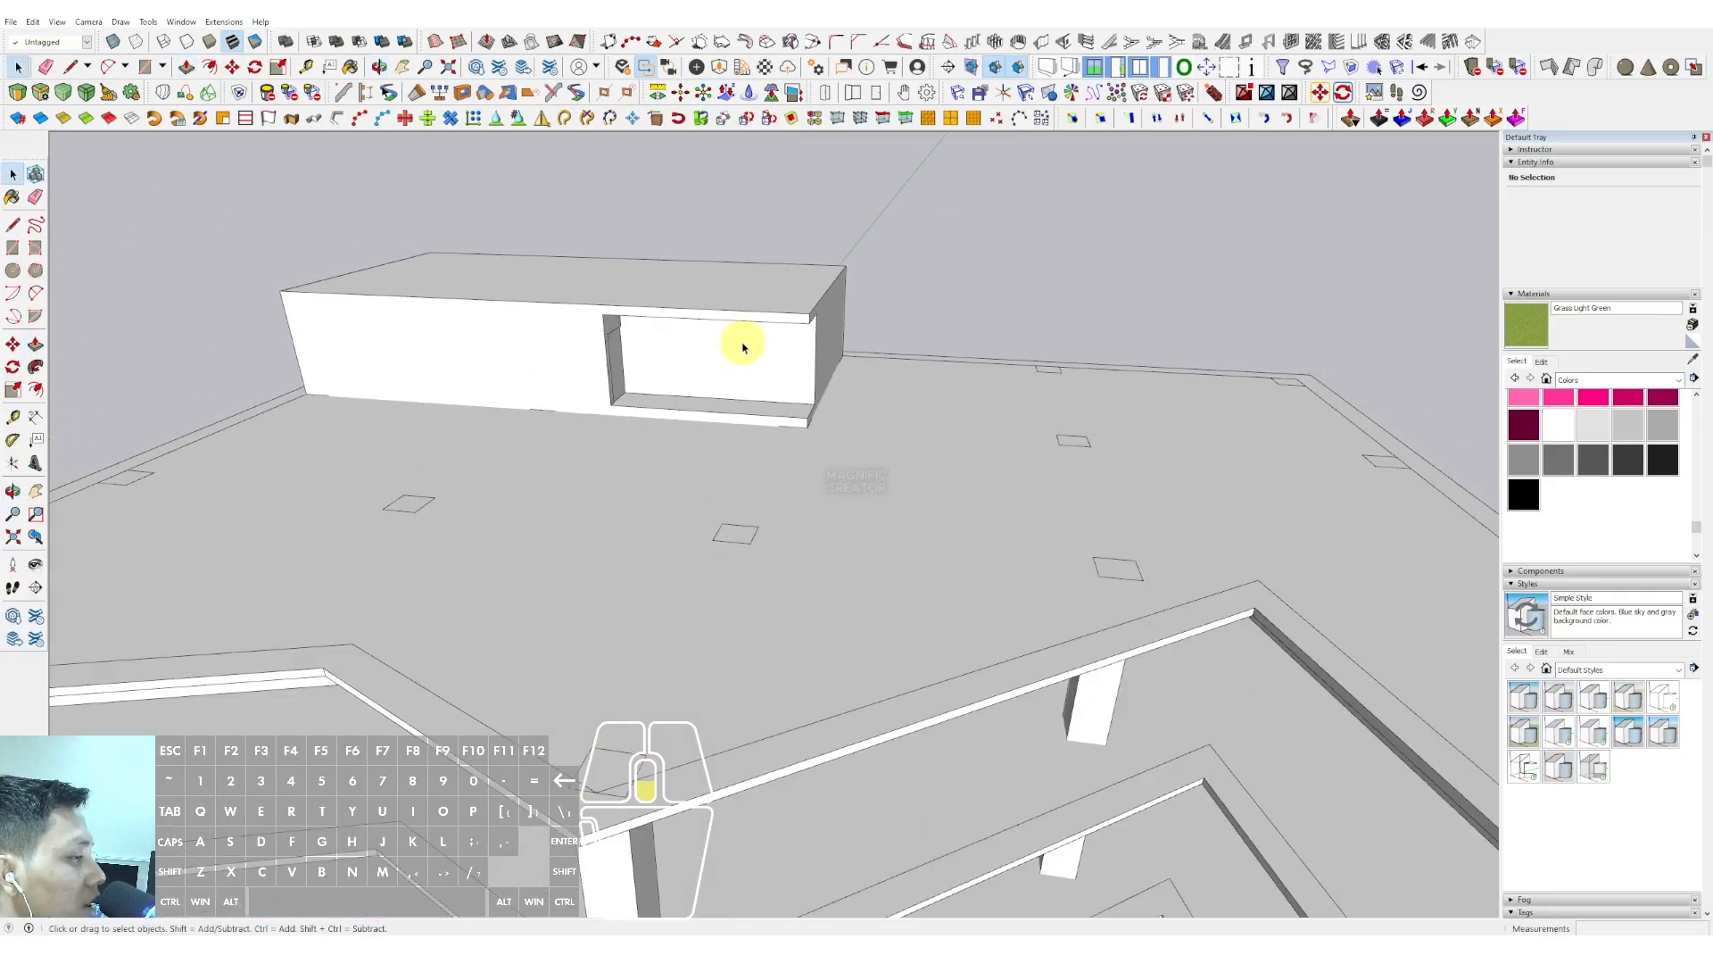
{"action": "scroll", "coordinate": [658, 336], "scroll_direction": "down", "scroll_amount": 3}
{"action": "triple_click", "coordinate": [692, 345]}
{"action": "mouse_move", "coordinate": [693, 344]}
{"action": "middle_mouse_down"}
{"action": "mouse_move", "coordinate": [666, 407]}
{"action": "mouse_move", "coordinate": [698, 352]}
{"action": "middle_mouse_up"}
{"action": "scroll", "coordinate": [697, 351], "scroll_direction": "up", "scroll_amount": 2}
{"action": "right_click", "coordinate": [704, 334]}
{"action": "left_click", "coordinate": [759, 443]}
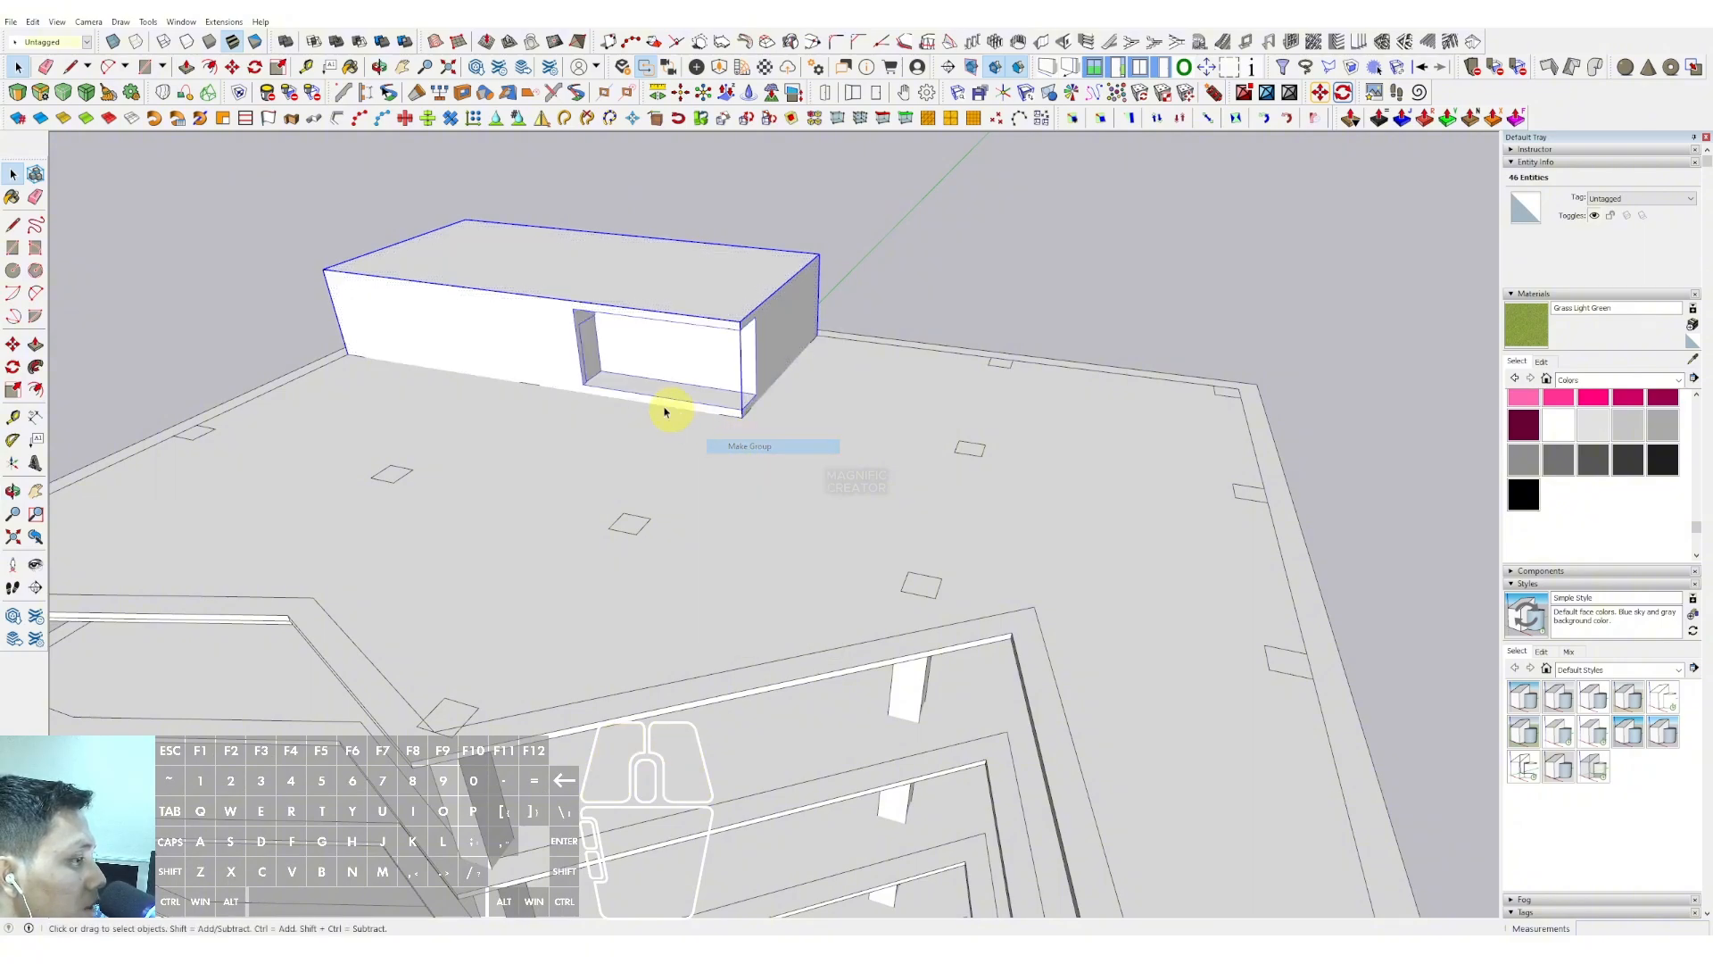
Paint the rooftop box group with the grey Color M02 material
{"action": "middle_click_drag", "start_coordinate": [661, 409], "coordinate": [814, 258]}
{"action": "scroll", "coordinate": [707, 419], "scroll_direction": "down", "scroll_amount": 2}
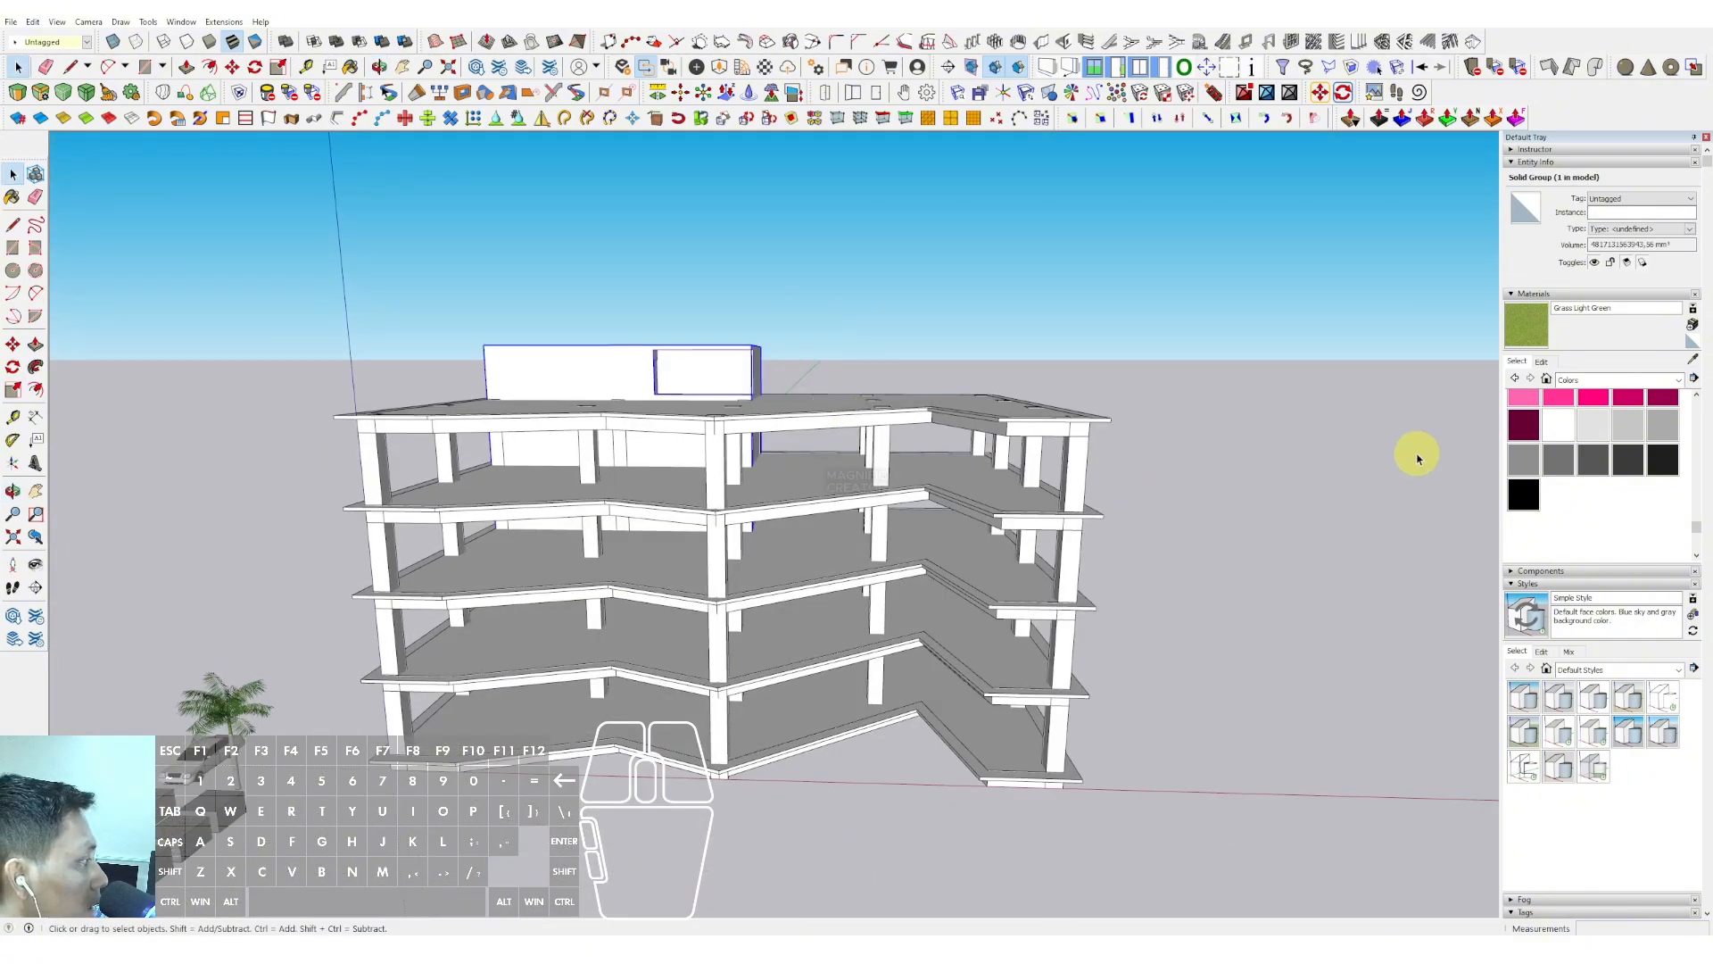
{"action": "left_click", "coordinate": [1632, 431]}
{"action": "scroll", "coordinate": [764, 363], "scroll_direction": "up", "scroll_amount": 2}
{"action": "middle_click_drag", "start_coordinate": [612, 383], "coordinate": [554, 402]}
Draw a rectangle about 7.2 m long along the lower half of the strip beneath the rooftop recess, using a vertical line at the corner as guide
{"action": "scroll", "coordinate": [738, 390], "scroll_direction": "up", "scroll_amount": 8}
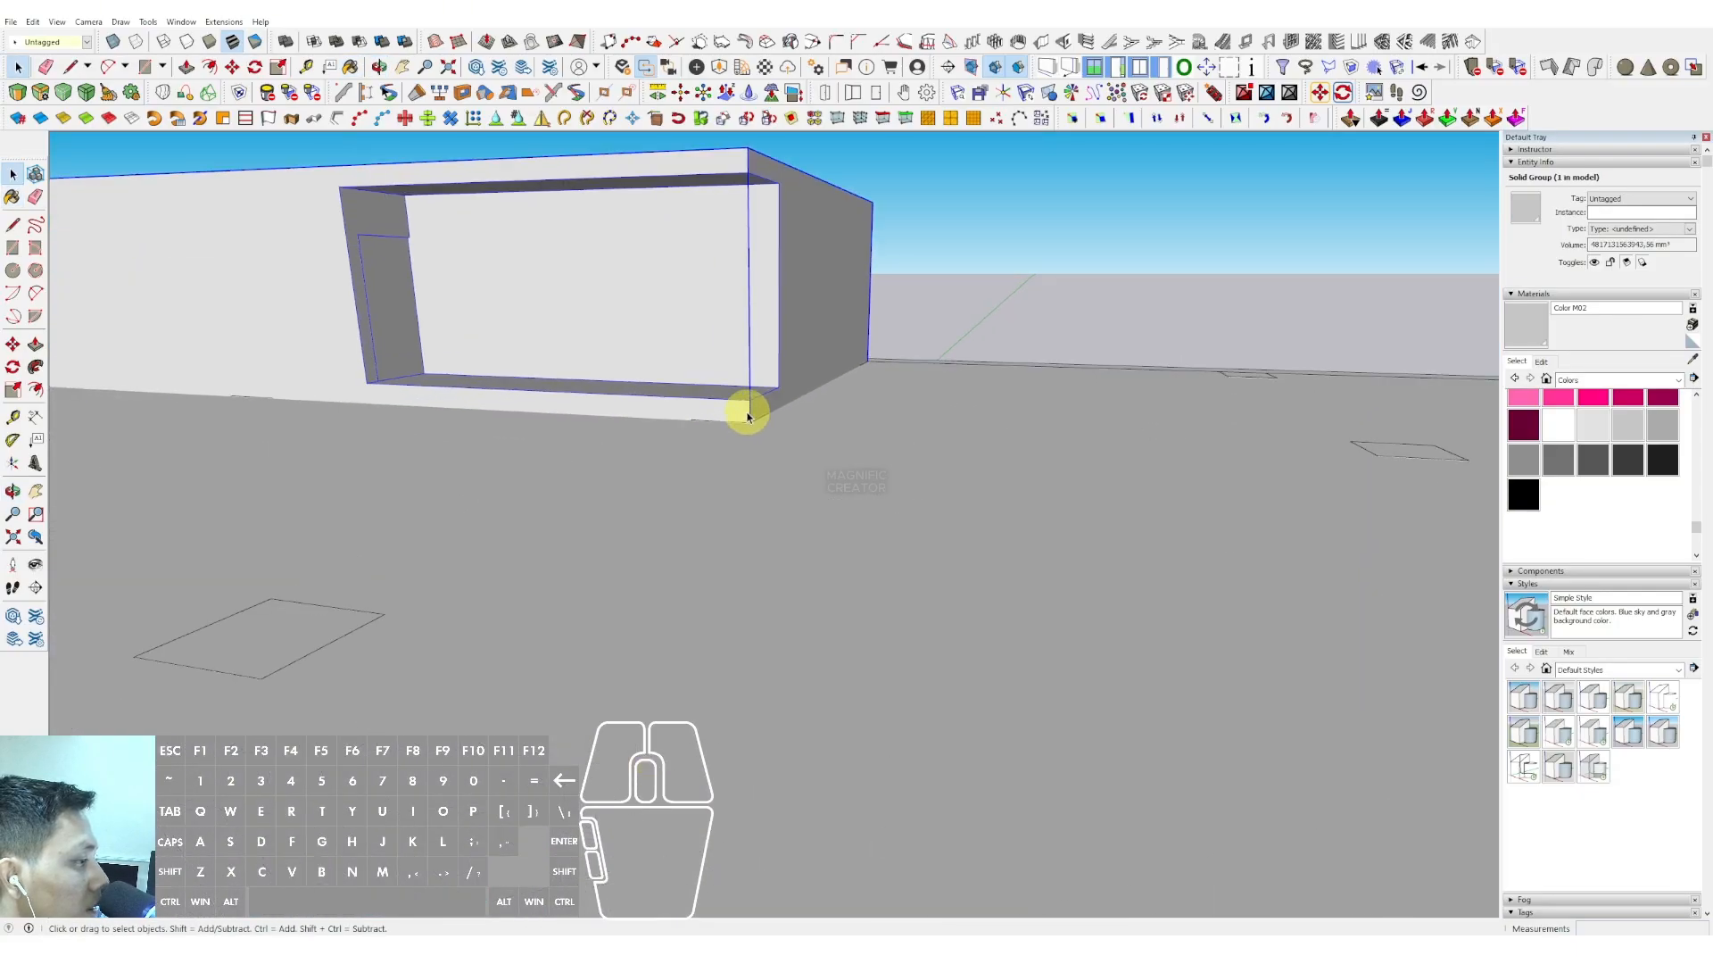
{"action": "key", "text": "l"}
{"action": "left_click", "coordinate": [751, 398]}
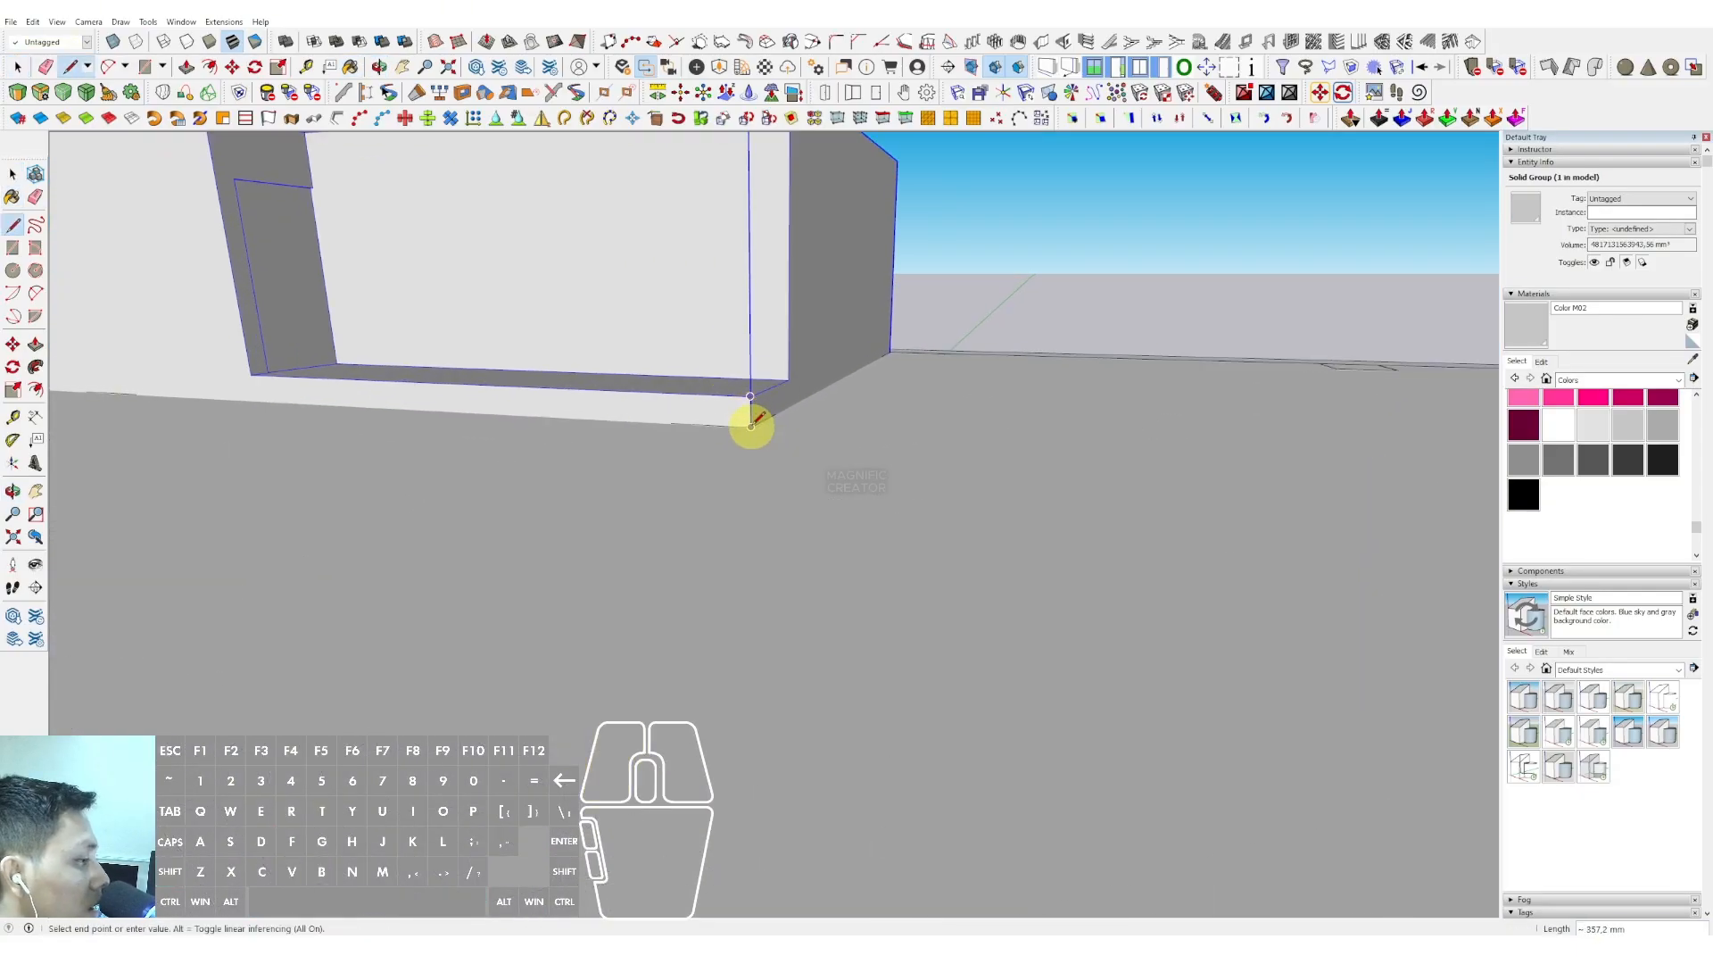
{"action": "left_click", "coordinate": [751, 426]}
{"action": "key", "text": "r"}
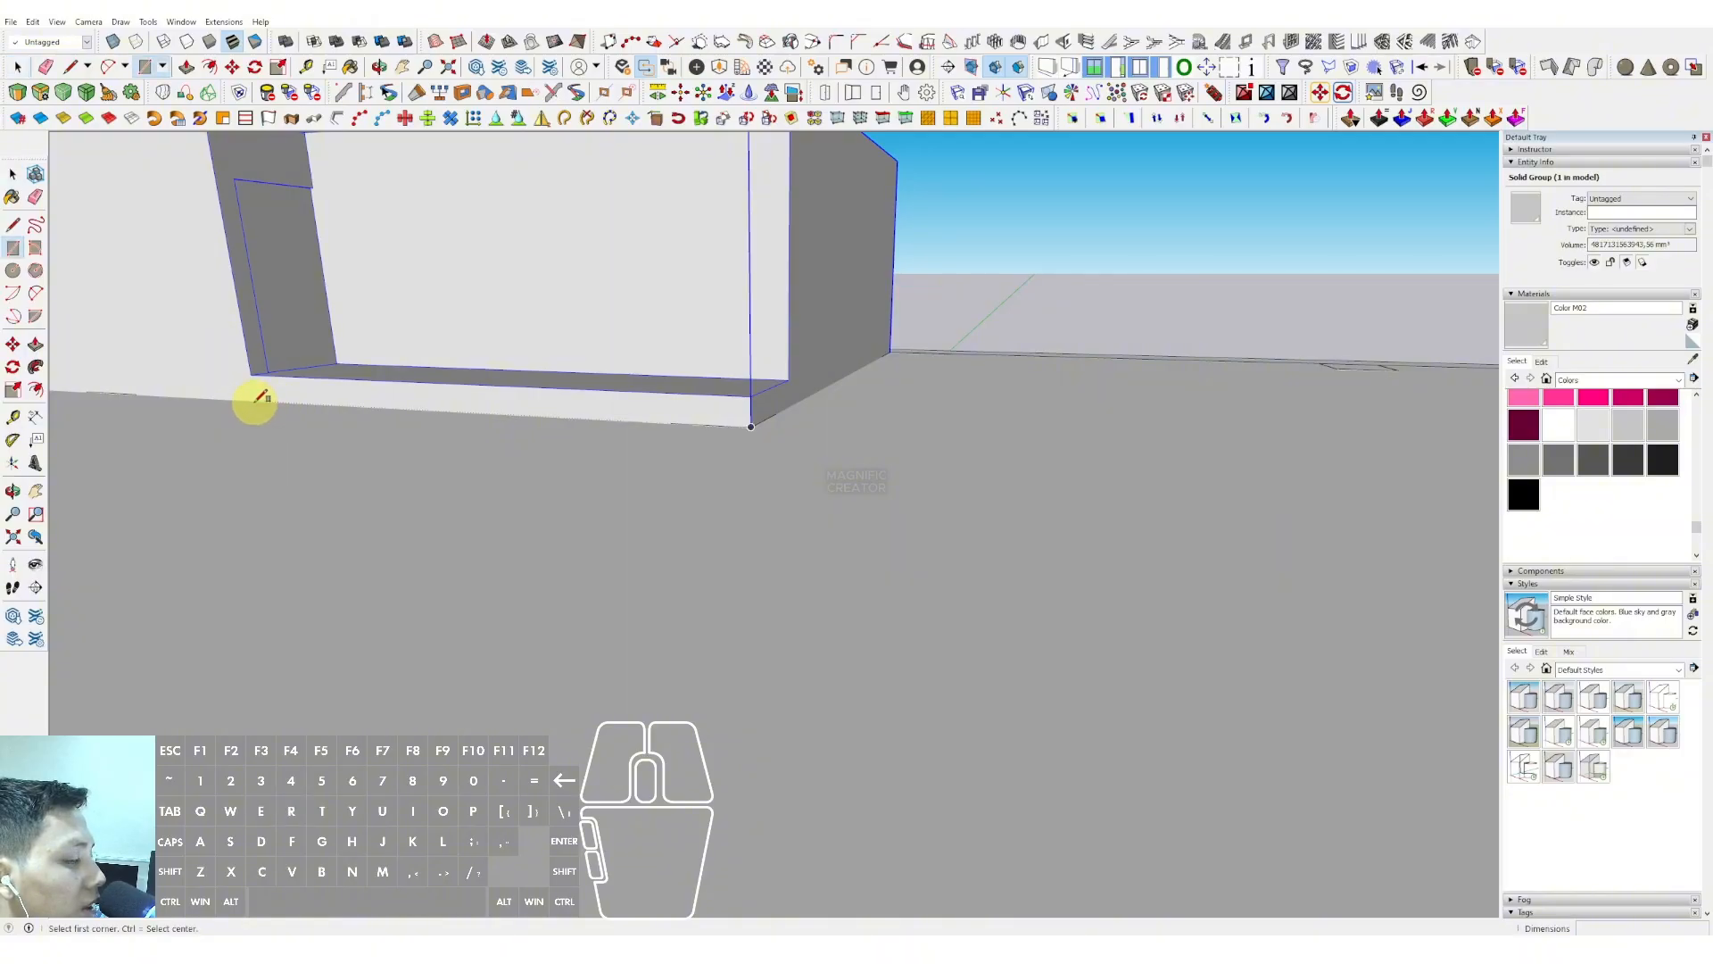
{"action": "scroll", "coordinate": [754, 409], "scroll_direction": "up", "scroll_amount": 1}
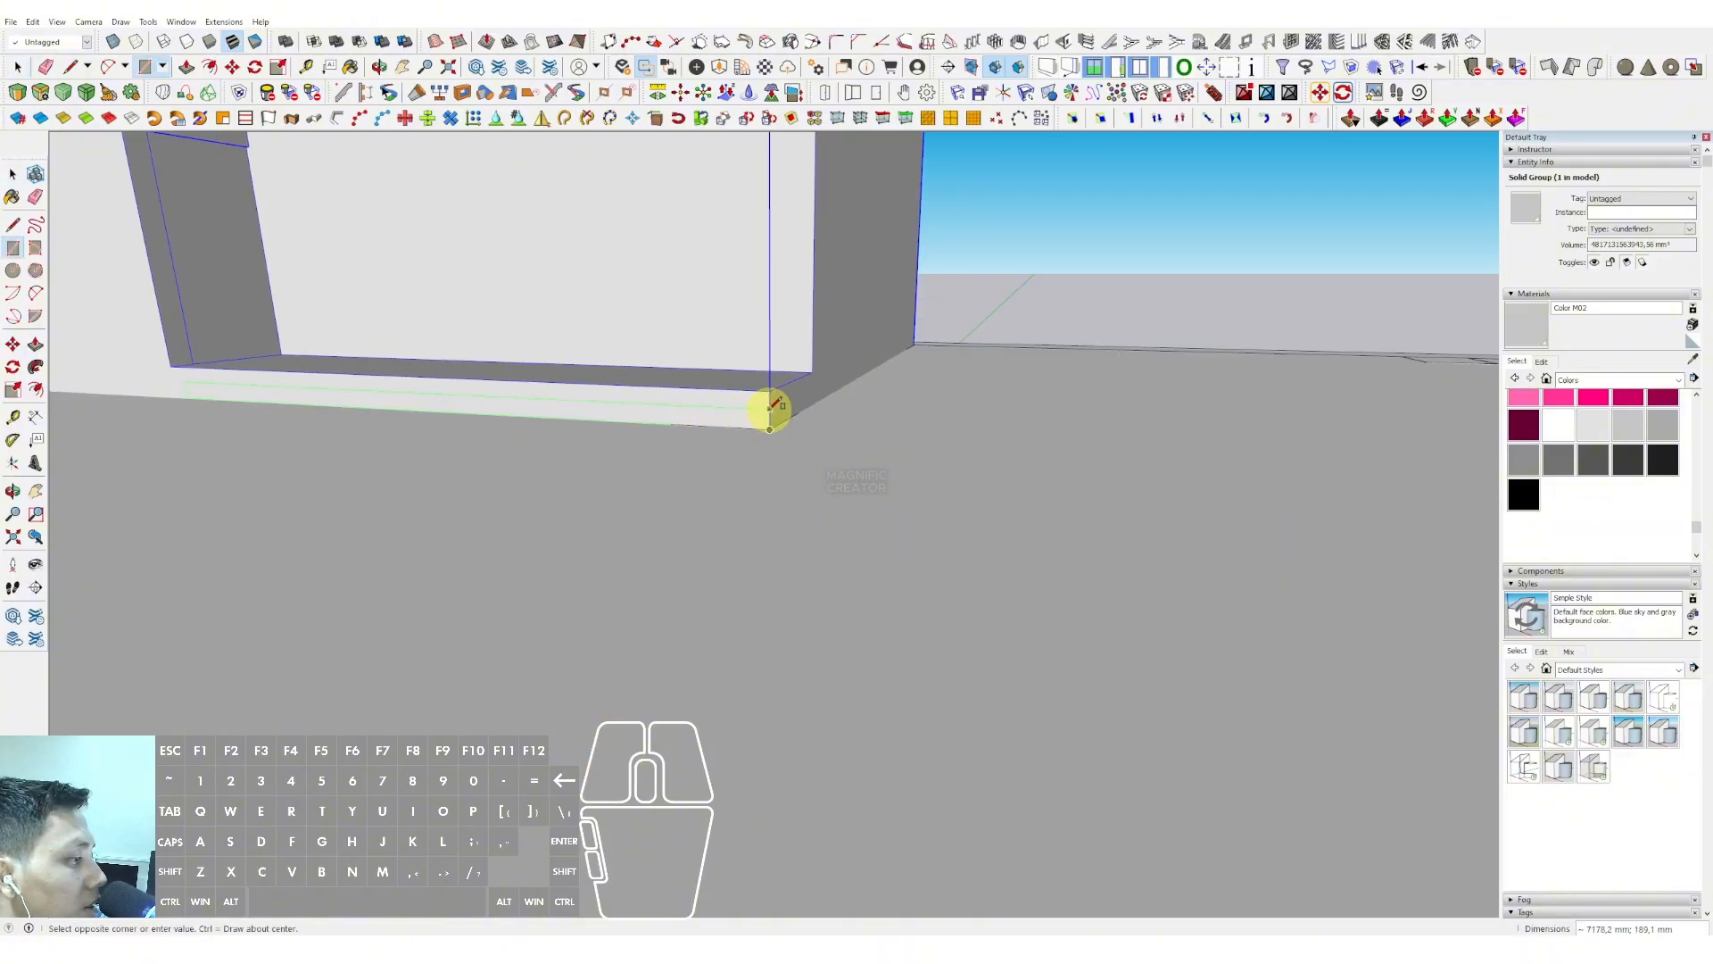
Push/Pull the strip rectangle outward into an entrance step and extend its far end slightly past the recess
{"action": "middle_click_drag", "start_coordinate": [770, 409], "coordinate": [521, 409]}
{"action": "key", "text": "p"}
{"action": "left_click", "coordinate": [520, 393]}
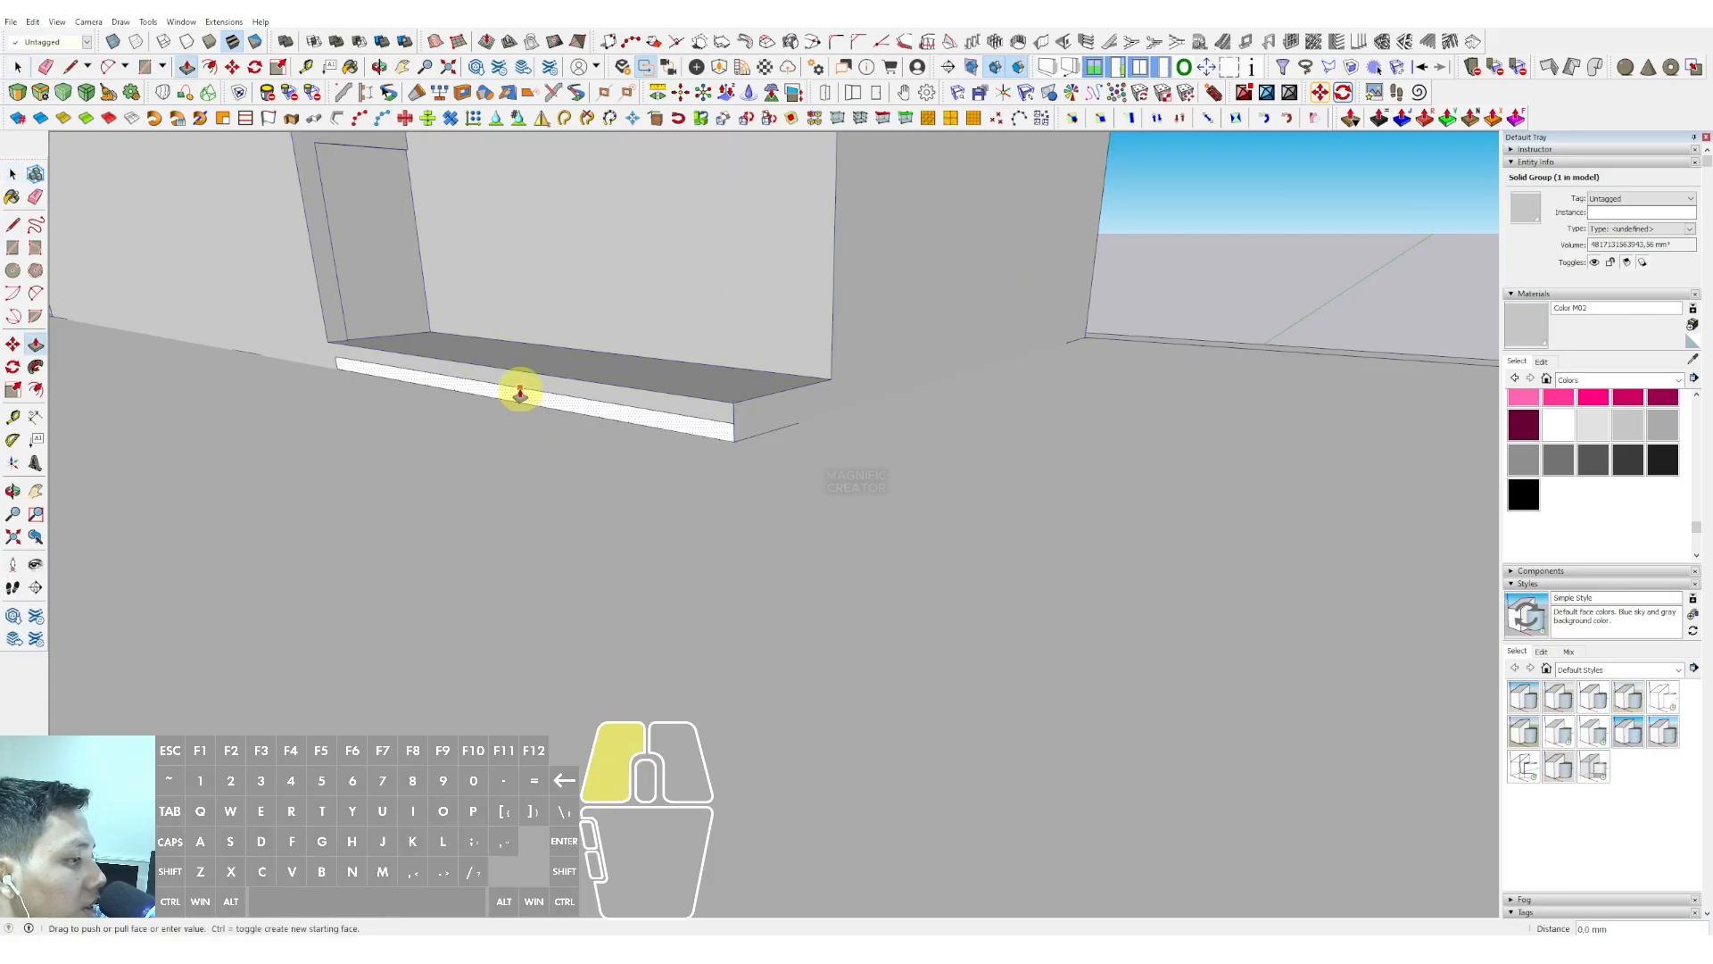
{"action": "left_click", "coordinate": [438, 410]}
{"action": "key", "text": "space"}
{"action": "middle_click_drag", "start_coordinate": [402, 402], "coordinate": [826, 420]}
{"action": "key", "text": "p"}
{"action": "left_click", "coordinate": [829, 398]}
{"action": "left_click", "coordinate": [712, 404]}
{"action": "key", "text": "space"}
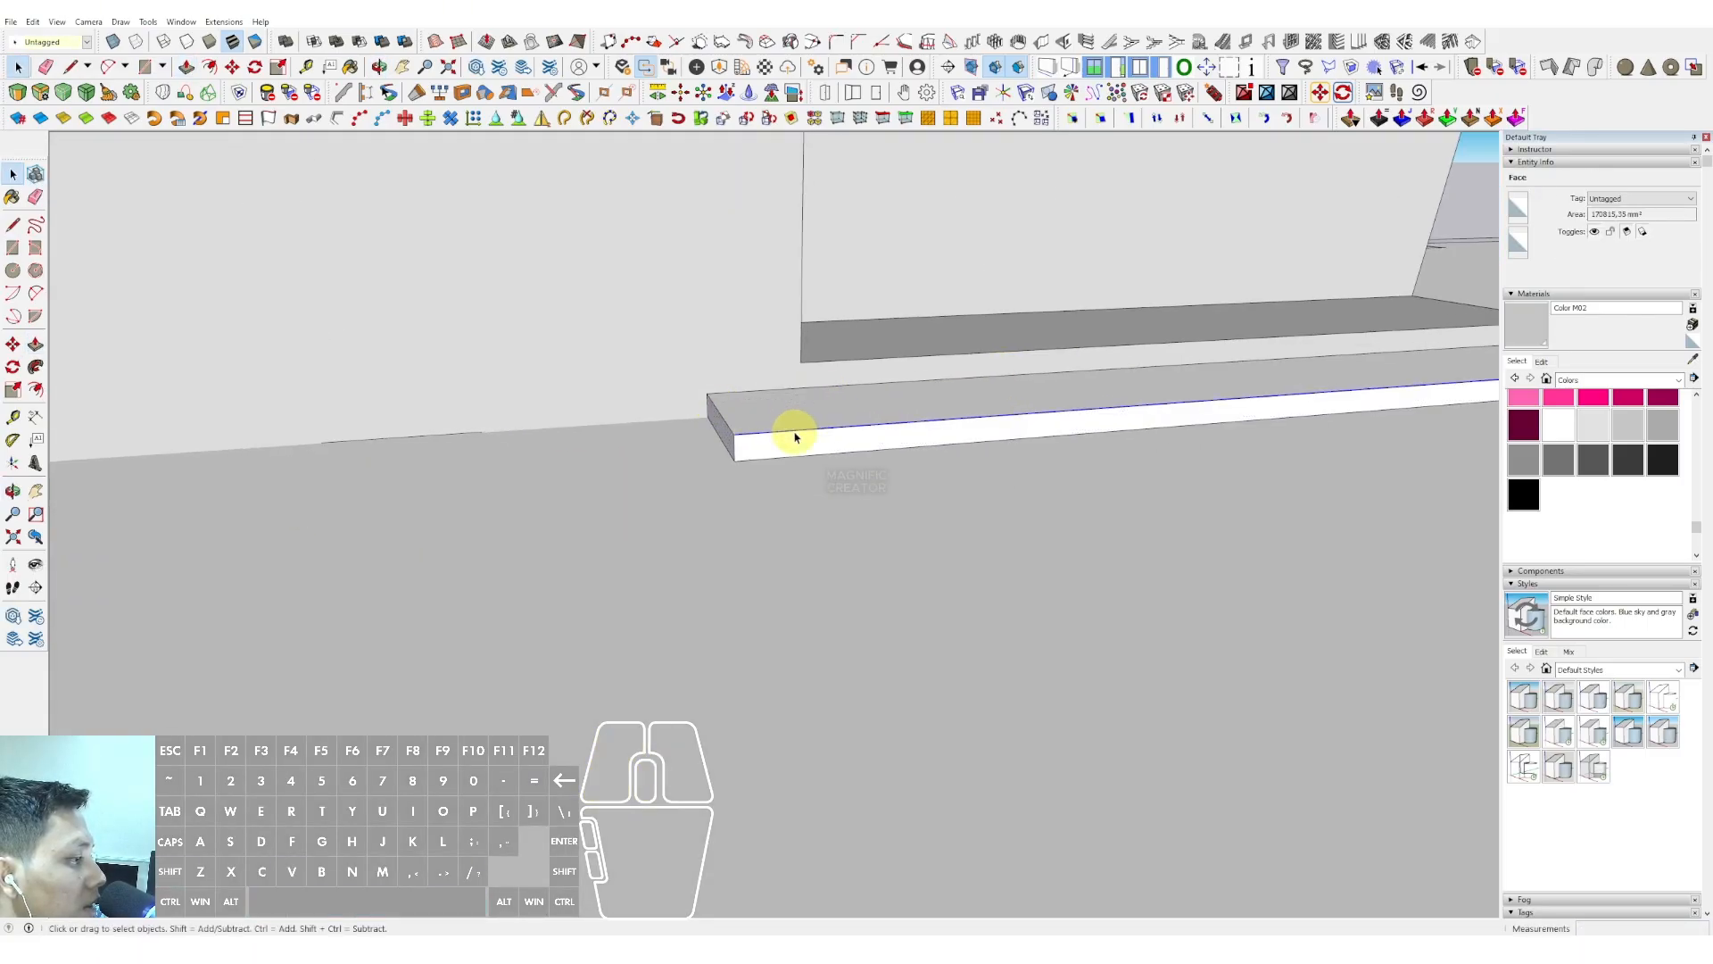
Group the entrance step and paint it with Color M02
{"action": "middle_click_drag", "start_coordinate": [670, 483], "coordinate": [696, 446]}
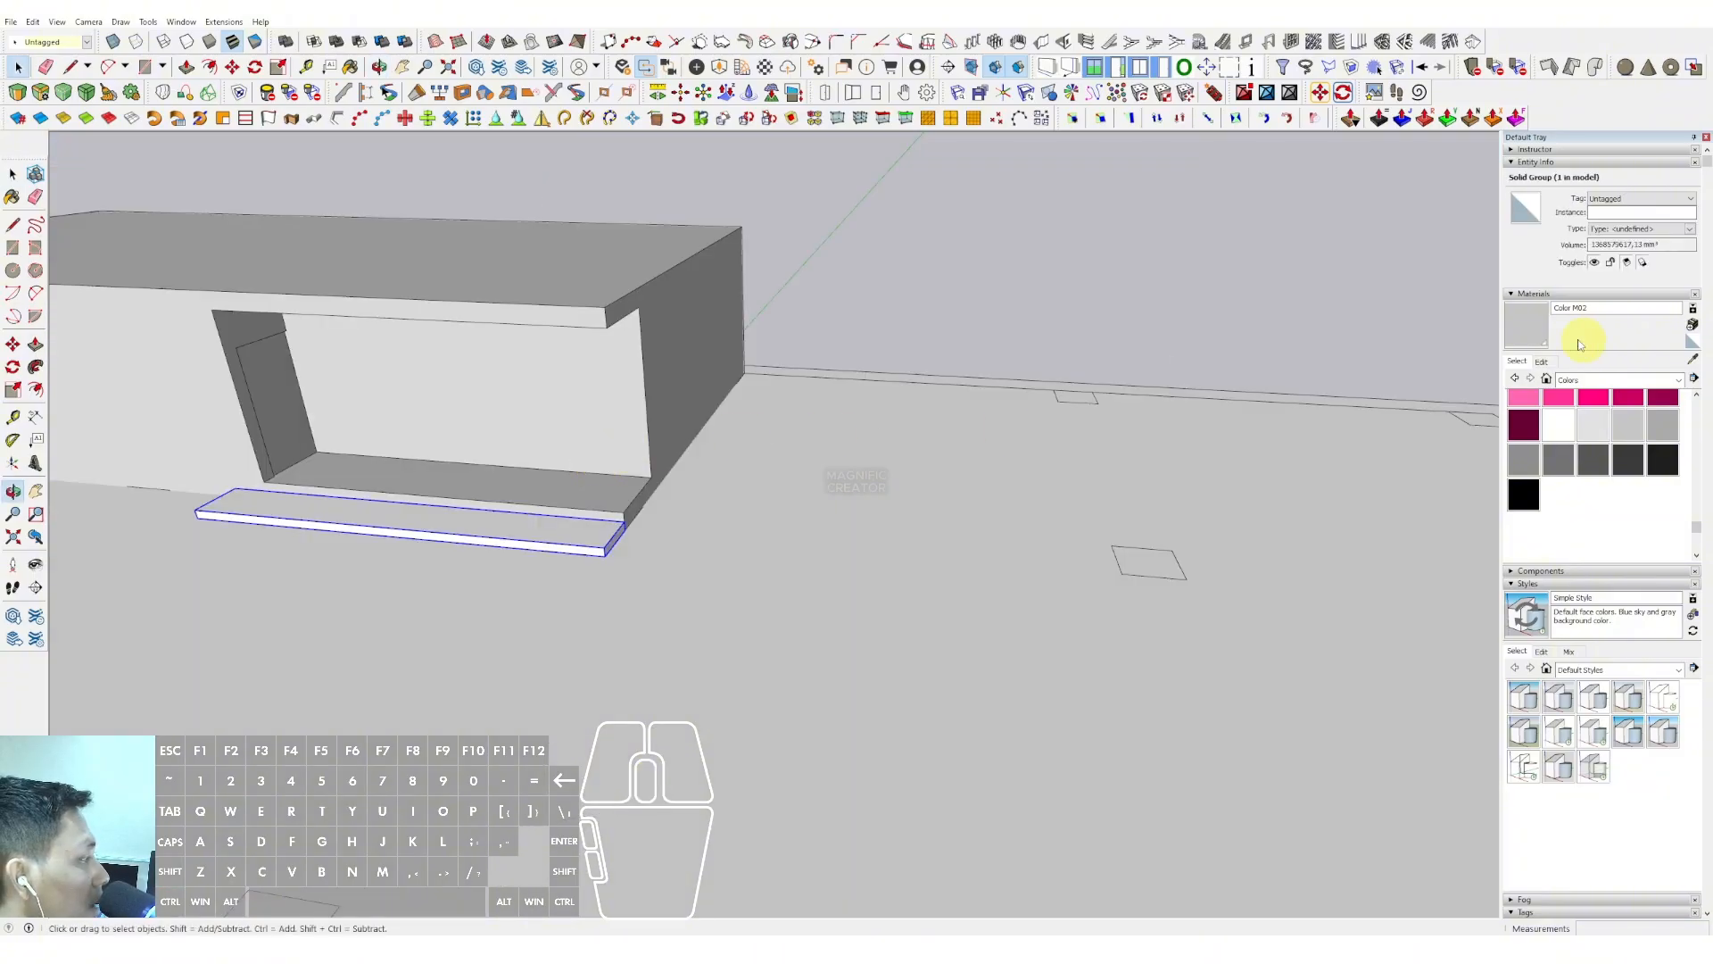
{"action": "middle_click_drag", "start_coordinate": [540, 446], "coordinate": [599, 492]}
{"action": "left_click", "coordinate": [589, 506]}
{"action": "key", "text": "space"}
Examine the rooftop volume and its entrance step from low and high viewpoints
{"action": "scroll", "coordinate": [703, 389], "scroll_direction": "down", "scroll_amount": 6}
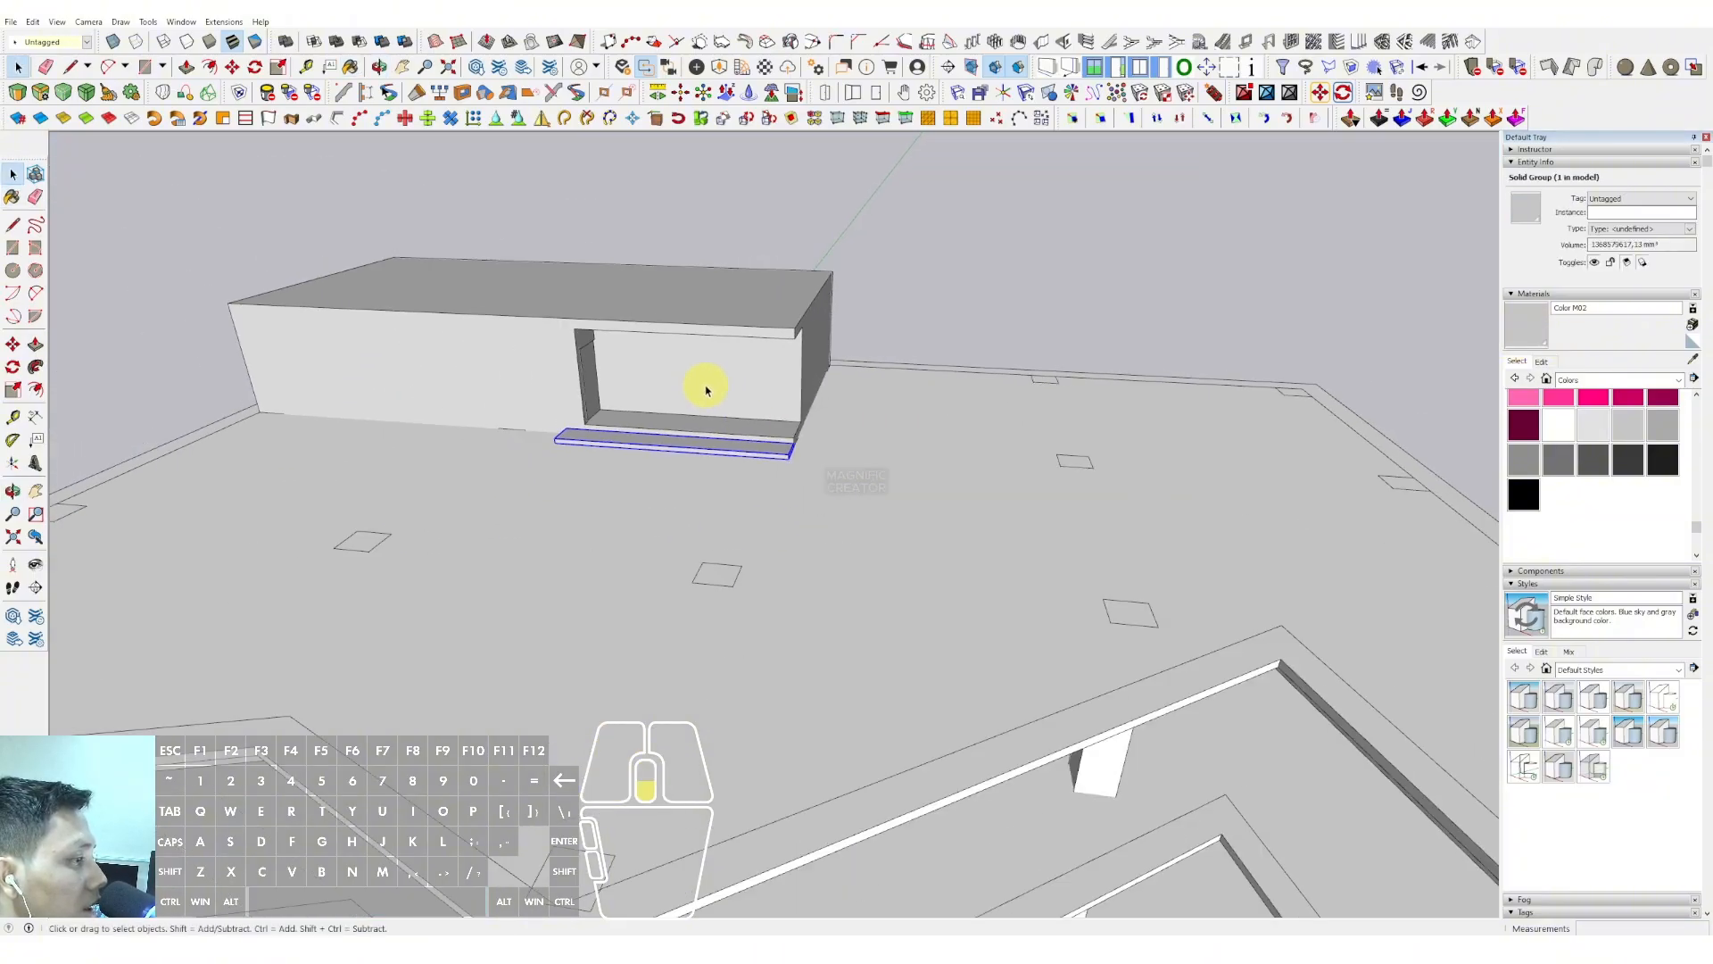
{"action": "mouse_move", "coordinate": [707, 389]}
{"action": "middle_mouse_down"}
{"action": "mouse_move", "coordinate": [691, 357]}
{"action": "mouse_move", "coordinate": [768, 376]}
{"action": "mouse_move", "coordinate": [788, 303]}
{"action": "middle_mouse_up"}
{"action": "scroll", "coordinate": [656, 339], "scroll_direction": "up", "scroll_amount": 3}
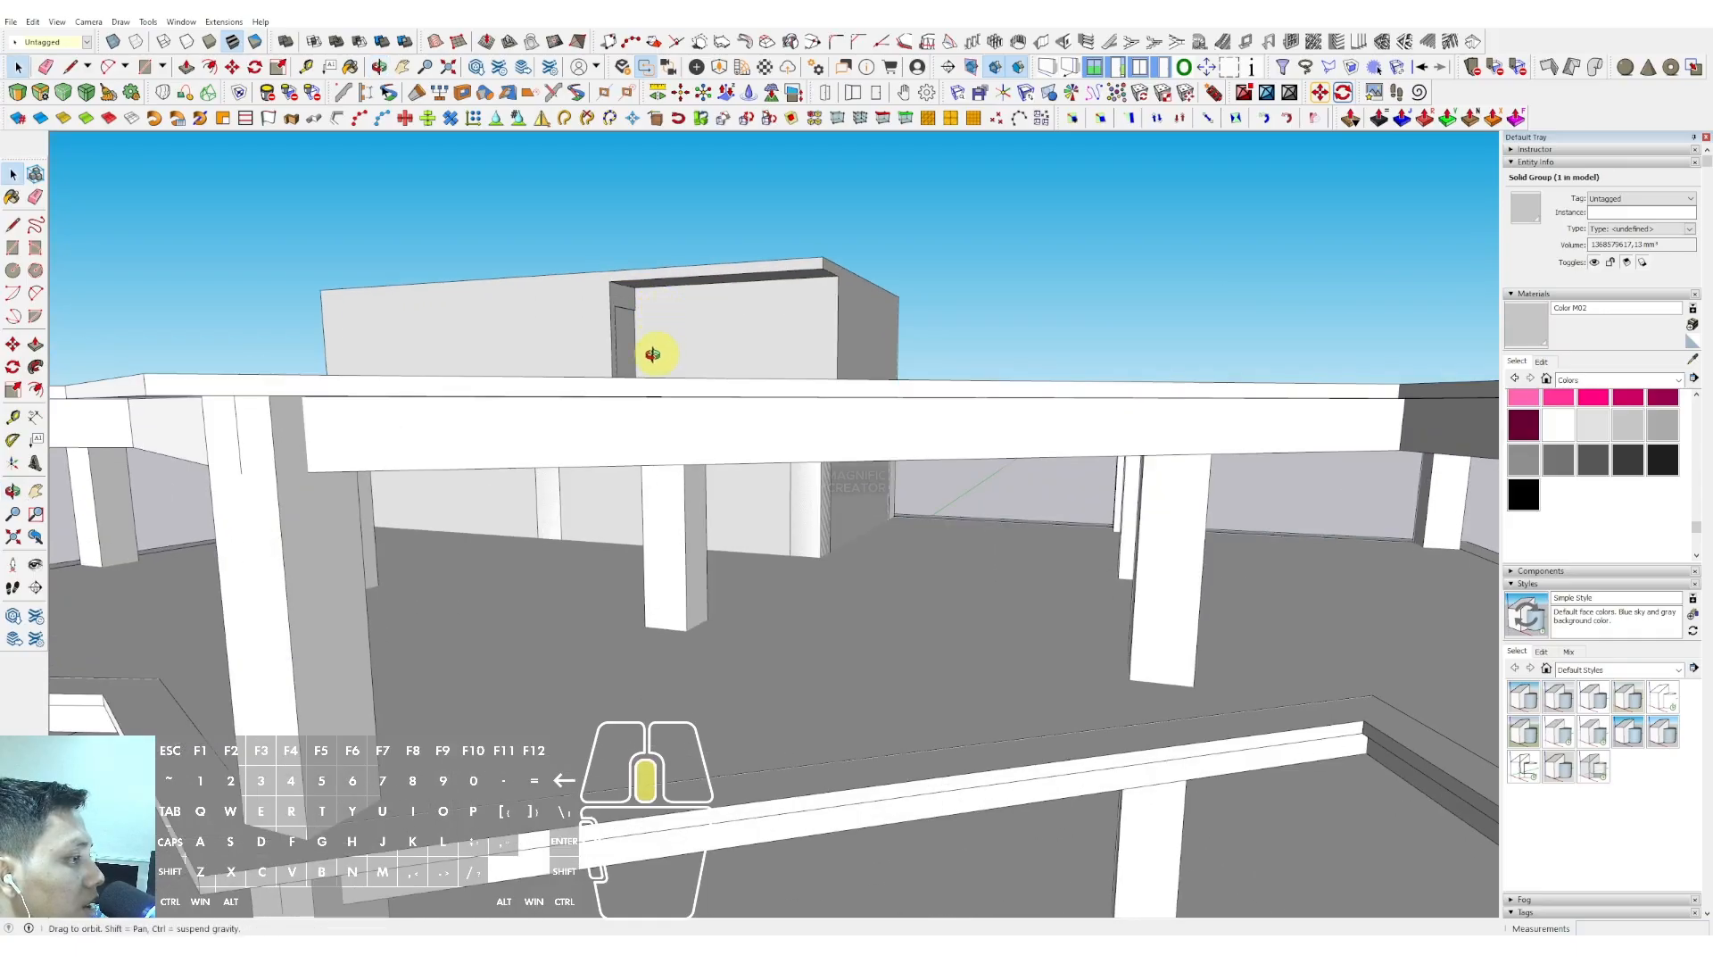
{"action": "middle_click_drag", "start_coordinate": [654, 350], "coordinate": [615, 340]}
{"action": "scroll", "coordinate": [639, 346], "scroll_direction": "down", "scroll_amount": 8}
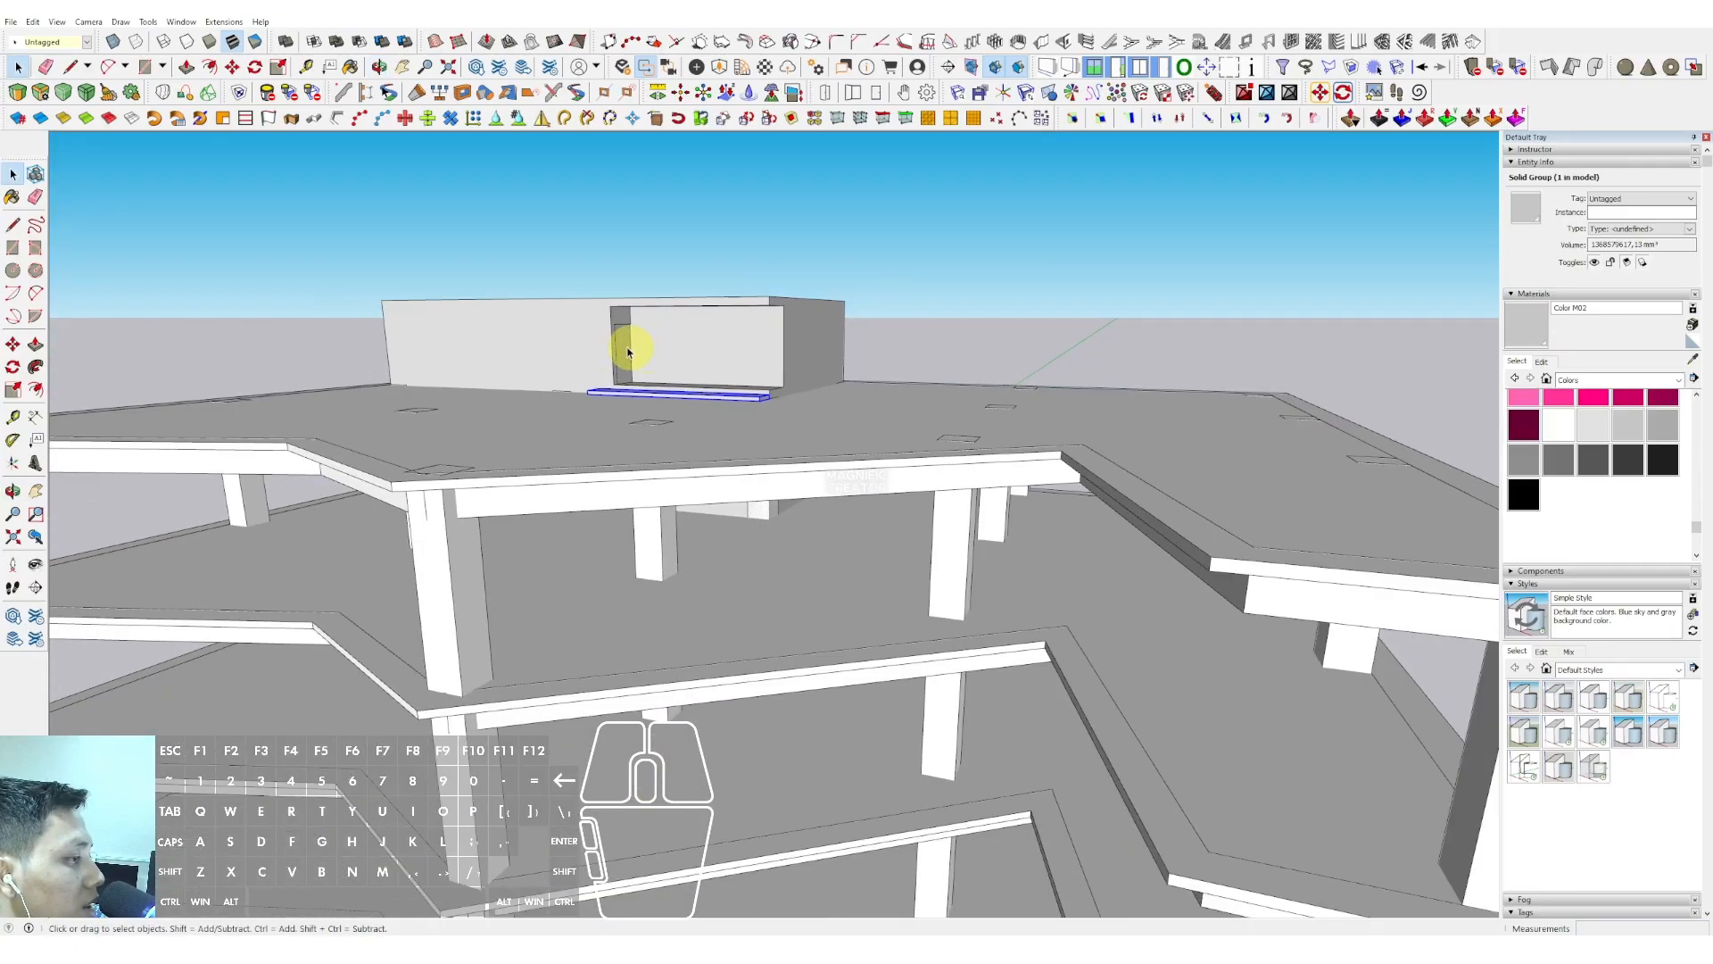
{"action": "middle_click_drag", "start_coordinate": [648, 384], "coordinate": [627, 502]}
{"action": "left_click_drag", "start_coordinate": [373, 390], "coordinate": [333, 473]}
{"action": "middle_click_drag", "start_coordinate": [724, 458], "coordinate": [573, 498]}
Trace the zigzag outer outline of the roof slab with lines to form one closed face
{"action": "scroll", "coordinate": [562, 500], "scroll_direction": "up", "scroll_amount": 1}
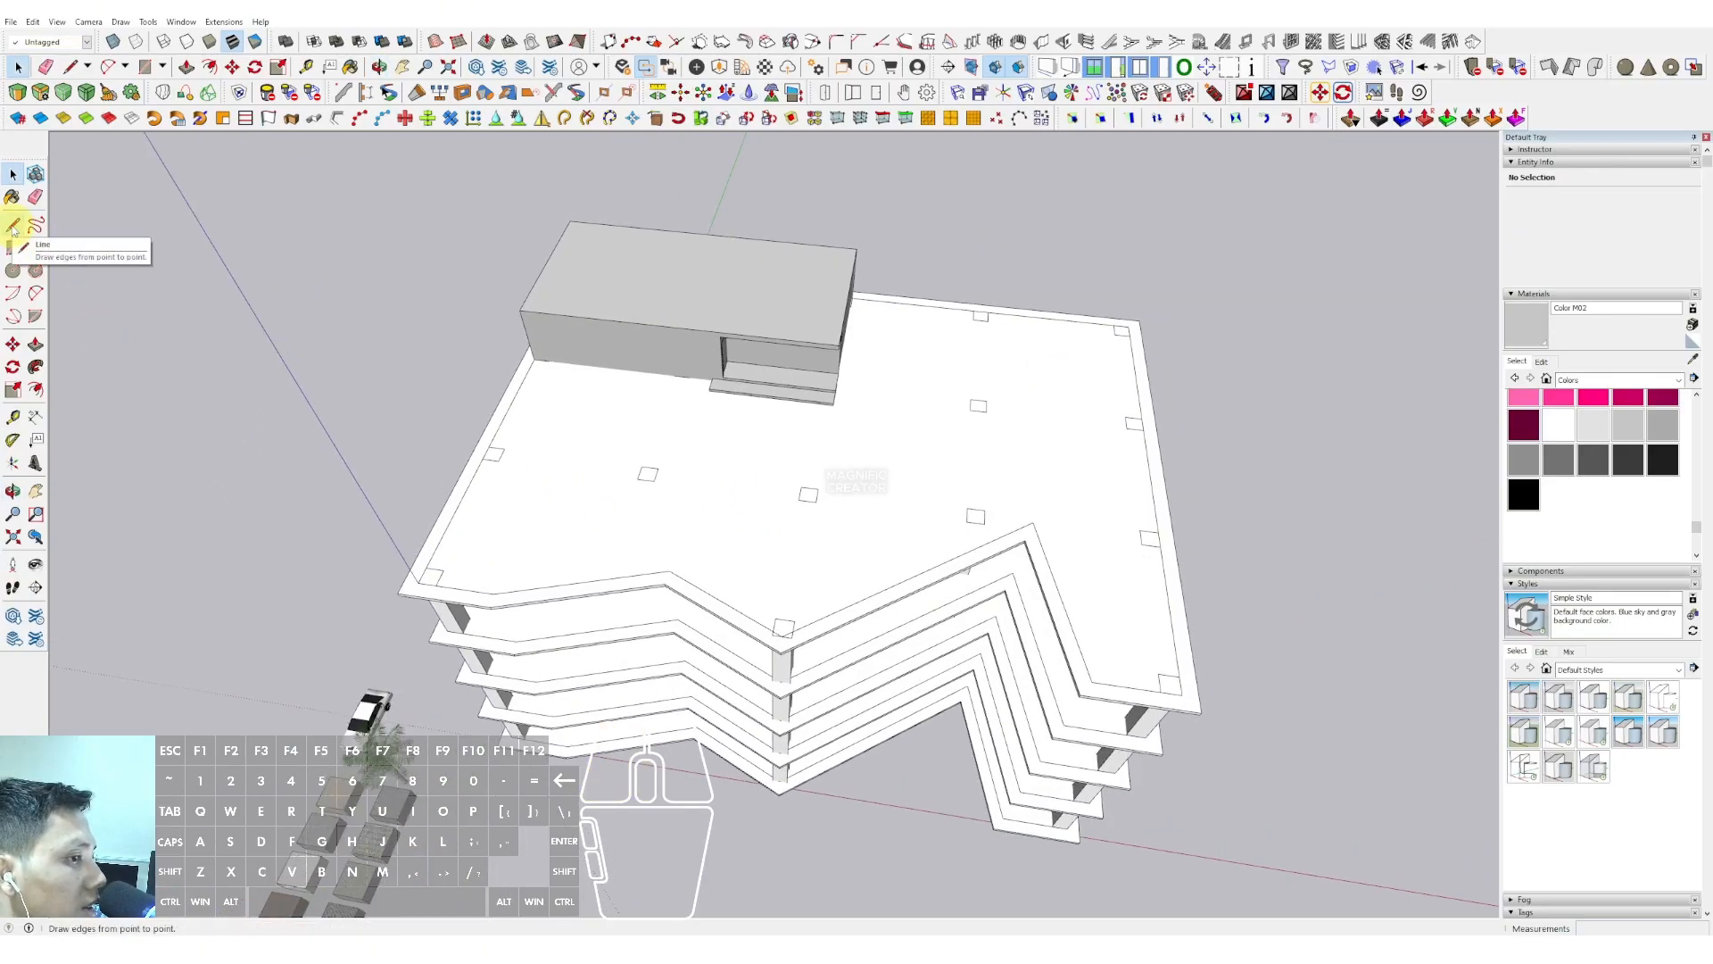
{"action": "scroll", "coordinate": [406, 584], "scroll_direction": "up", "scroll_amount": 3}
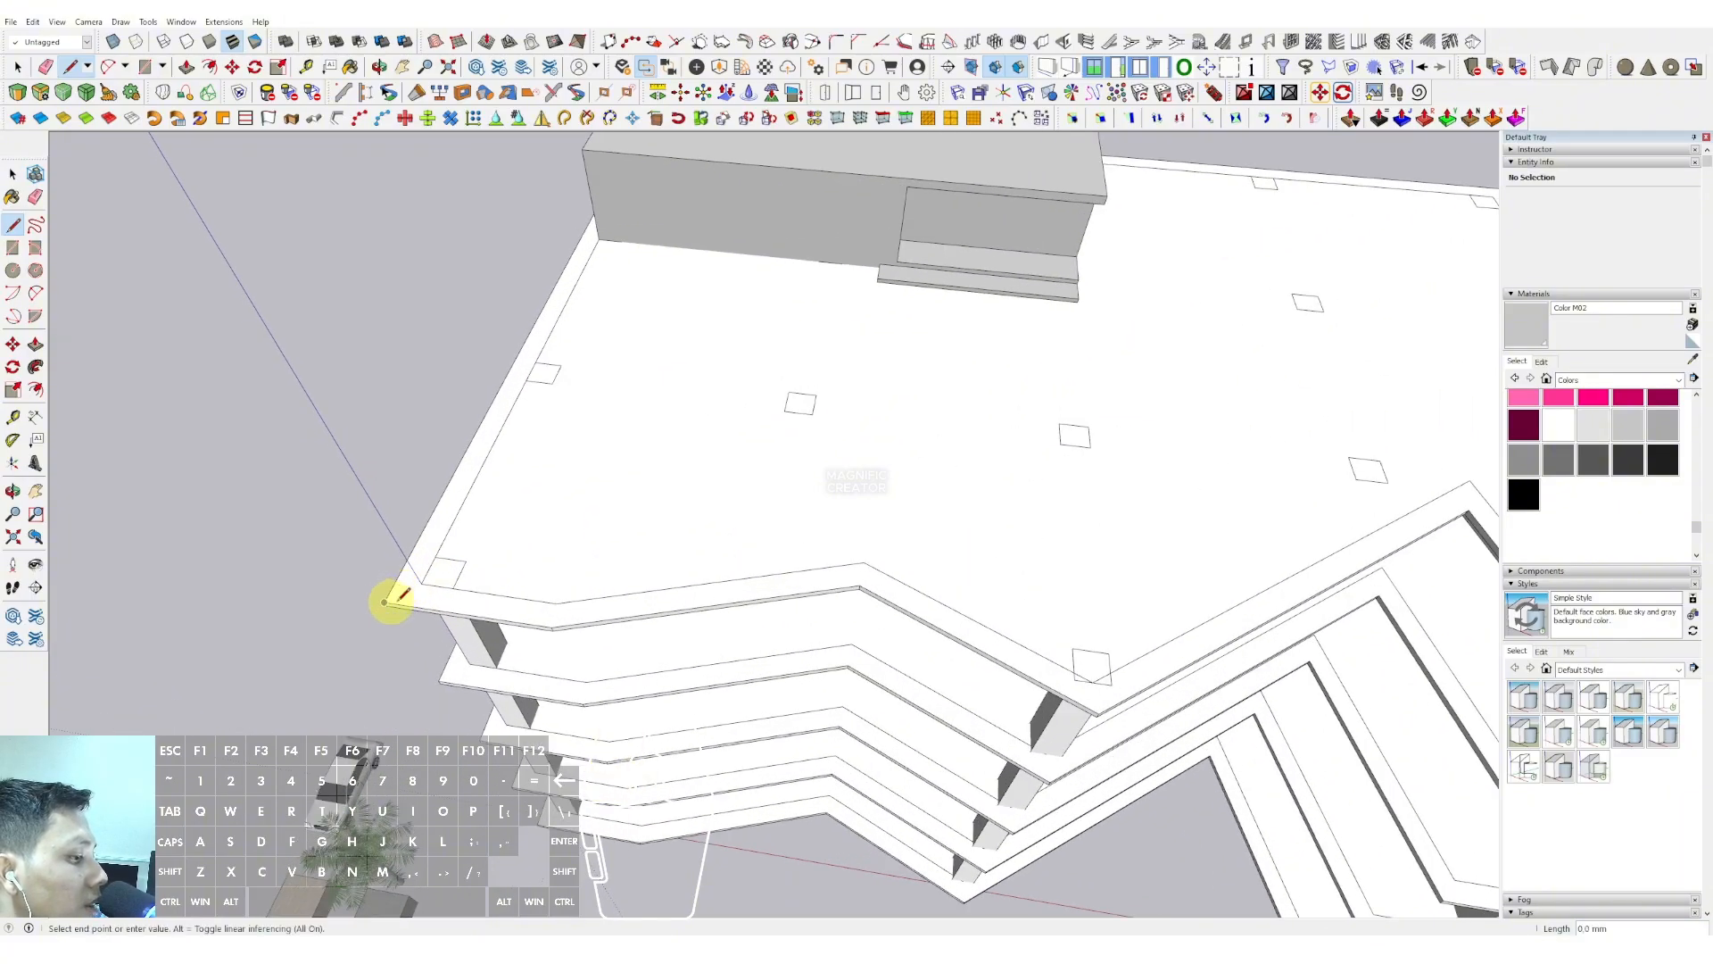
{"action": "middle_click_drag", "start_coordinate": [859, 581], "coordinate": [757, 547]}
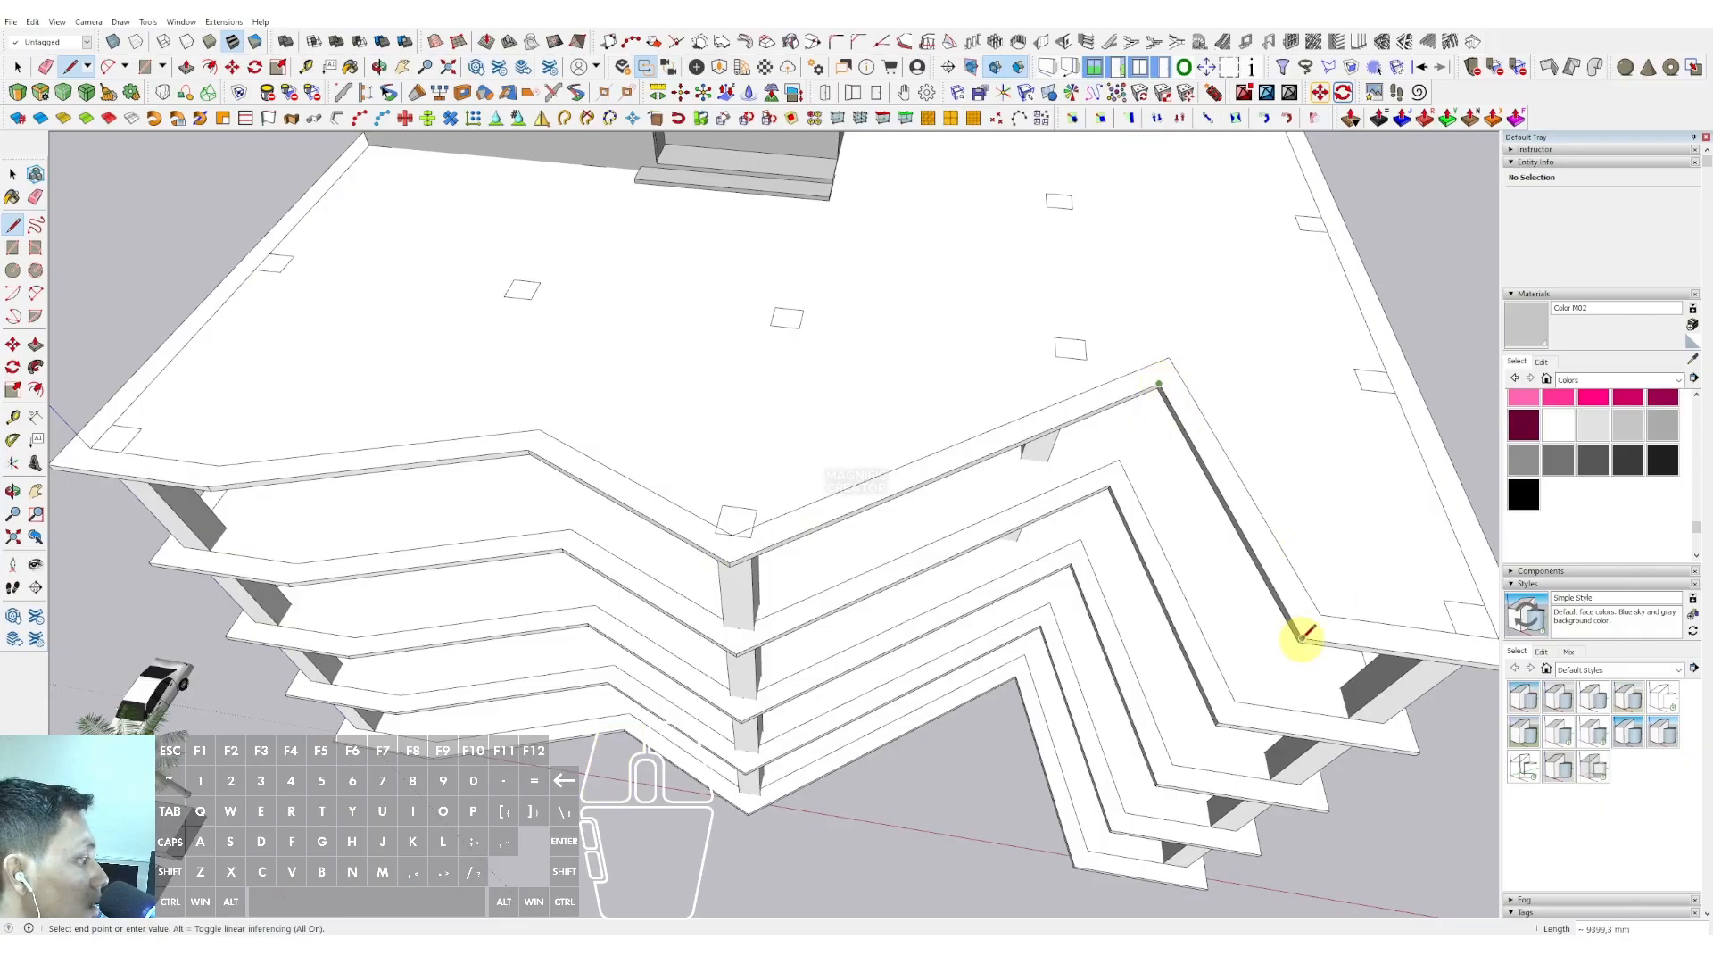
{"action": "mouse_move", "coordinate": [1254, 524]}
{"action": "middle_mouse_down"}
{"action": "mouse_move", "coordinate": [1051, 531]}
{"action": "mouse_move", "coordinate": [925, 478]}
{"action": "mouse_move", "coordinate": [926, 452]}
{"action": "middle_mouse_up"}
{"action": "scroll", "coordinate": [1035, 461], "scroll_direction": "up", "scroll_amount": 3}
{"action": "scroll", "coordinate": [1041, 458], "scroll_direction": "down", "scroll_amount": 3}
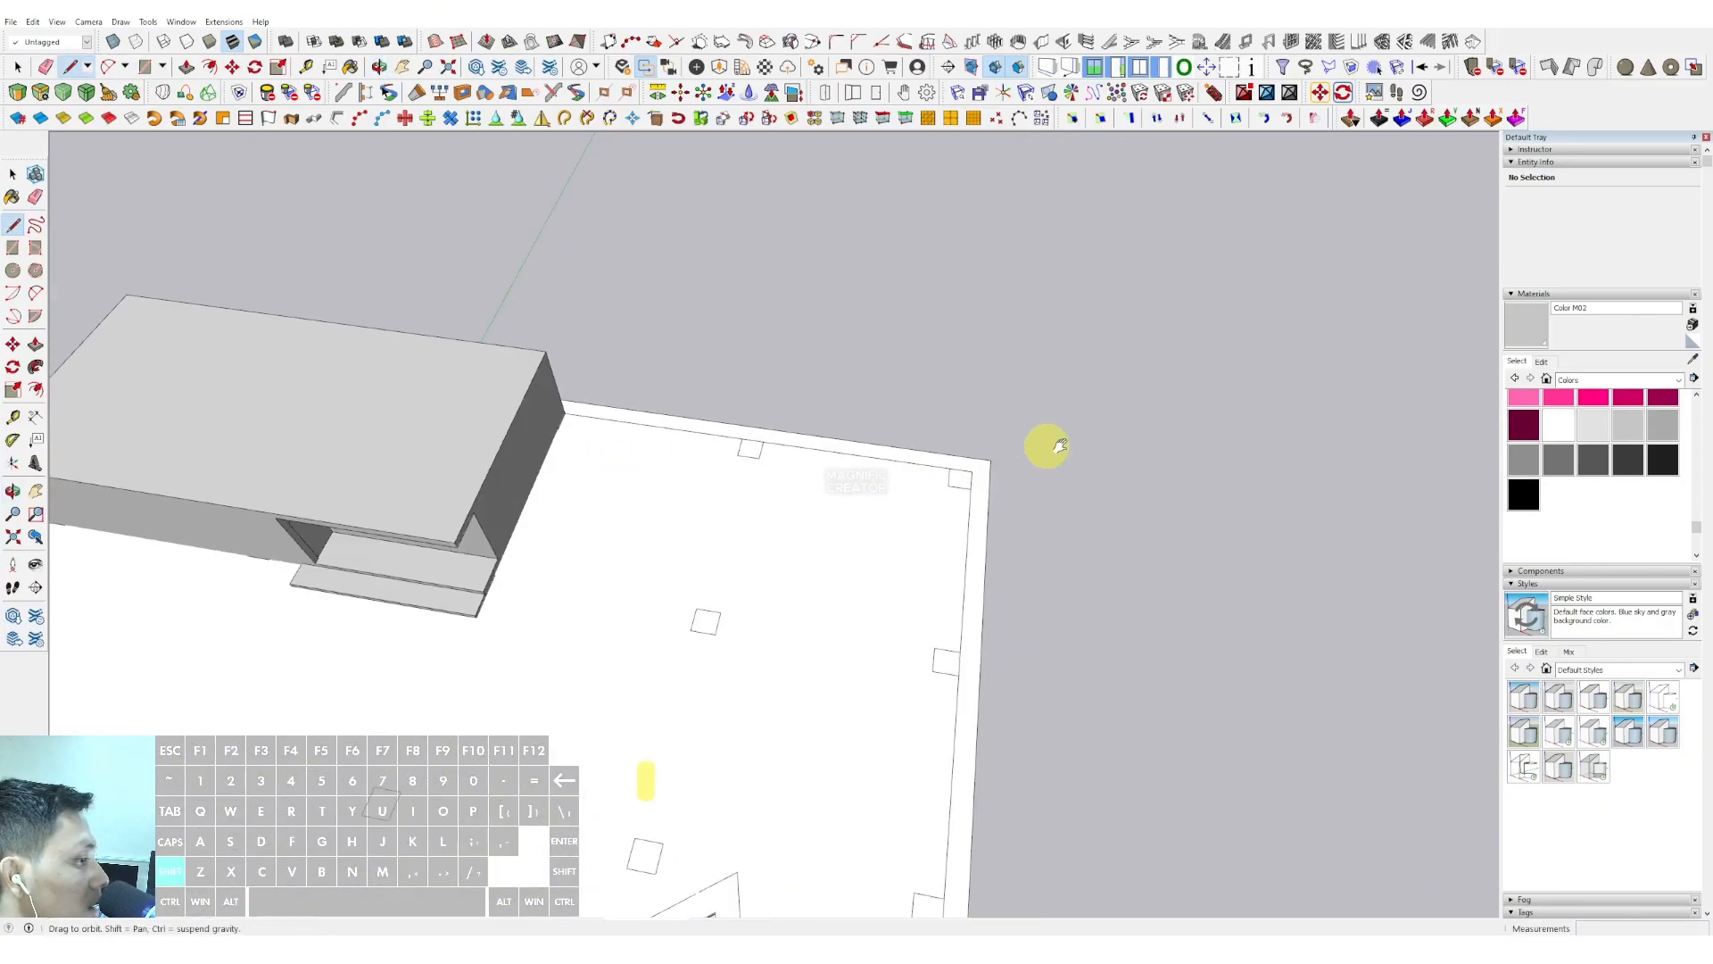
{"action": "middle_click_drag", "start_coordinate": [693, 424], "coordinate": [1107, 513]}
{"action": "scroll", "coordinate": [756, 404], "scroll_direction": "up", "scroll_amount": 2}
{"action": "scroll", "coordinate": [840, 364], "scroll_direction": "down", "scroll_amount": 3}
{"action": "middle_click_drag", "start_coordinate": [838, 368], "coordinate": [790, 367], "text": "shift"}
{"action": "scroll", "coordinate": [708, 589], "scroll_direction": "up", "scroll_amount": 1}
{"action": "left_click", "coordinate": [709, 612]}
{"action": "key", "text": "space"}
Push/Pull the traced roof face down about 20 m to the base slab, enclosing all storeys
{"action": "scroll", "coordinate": [721, 572], "scroll_direction": "down", "scroll_amount": 1}
{"action": "scroll", "coordinate": [721, 576], "scroll_direction": "down", "scroll_amount": 3}
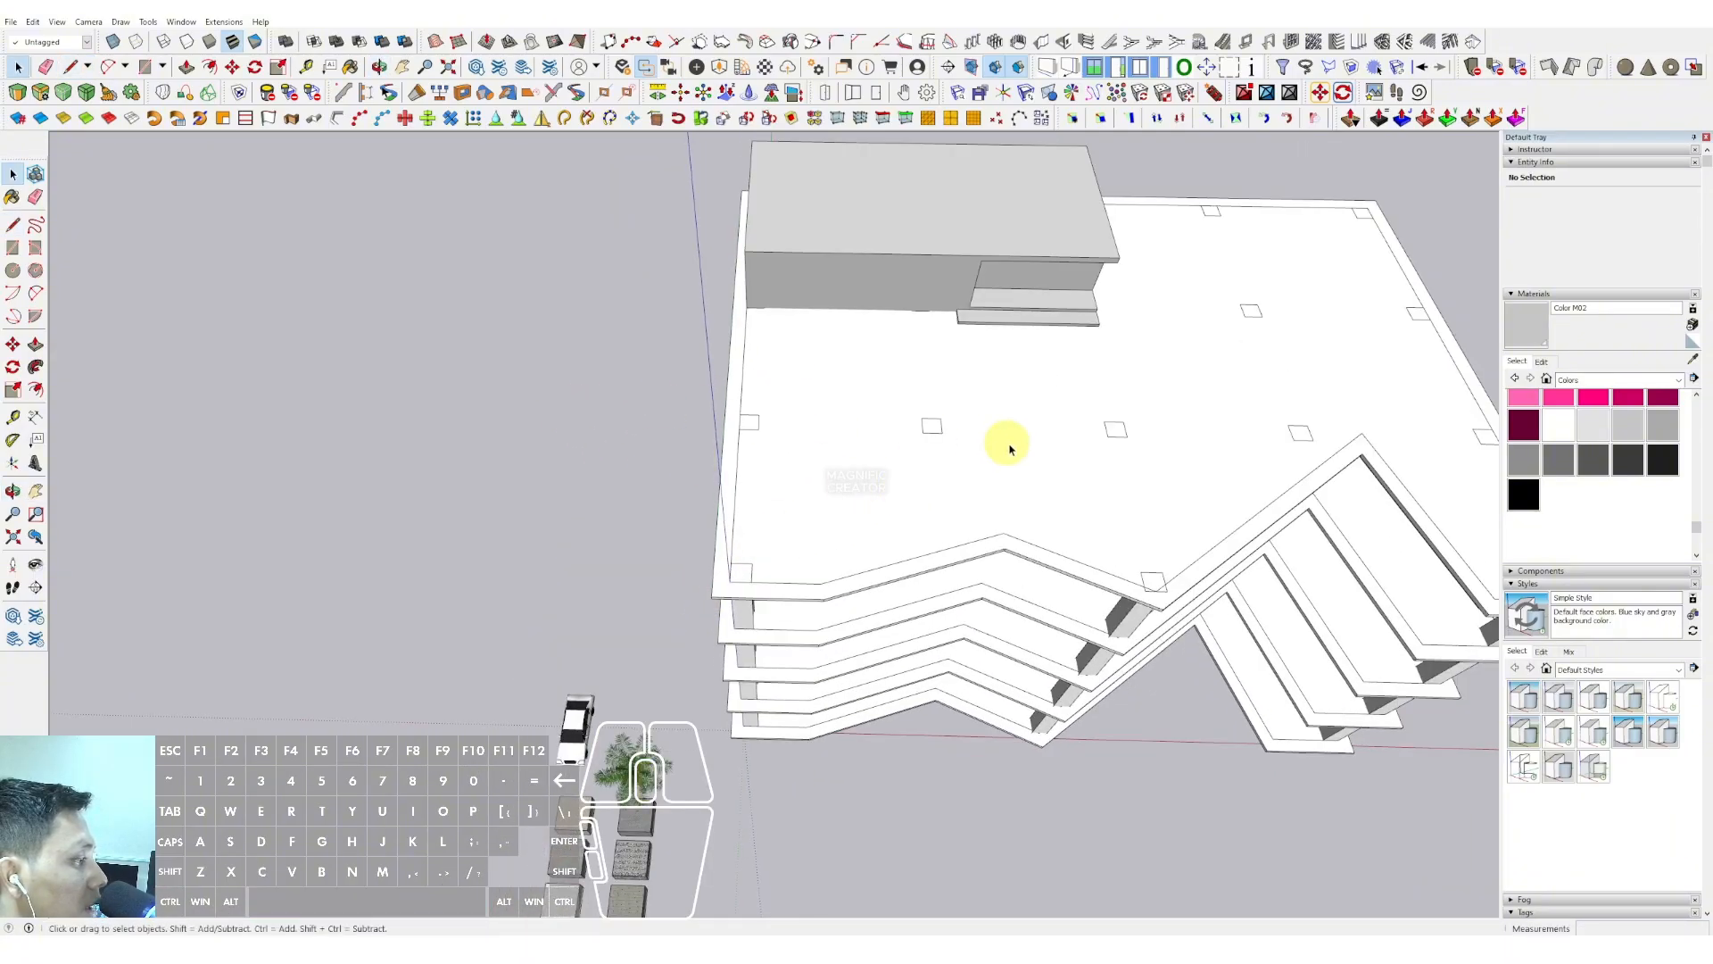
{"action": "middle_click_drag", "start_coordinate": [1006, 444], "coordinate": [1052, 348]}
{"action": "scroll", "coordinate": [1101, 325], "scroll_direction": "up", "scroll_amount": 2}
{"action": "left_click", "coordinate": [1100, 325]}
{"action": "key", "text": "p"}
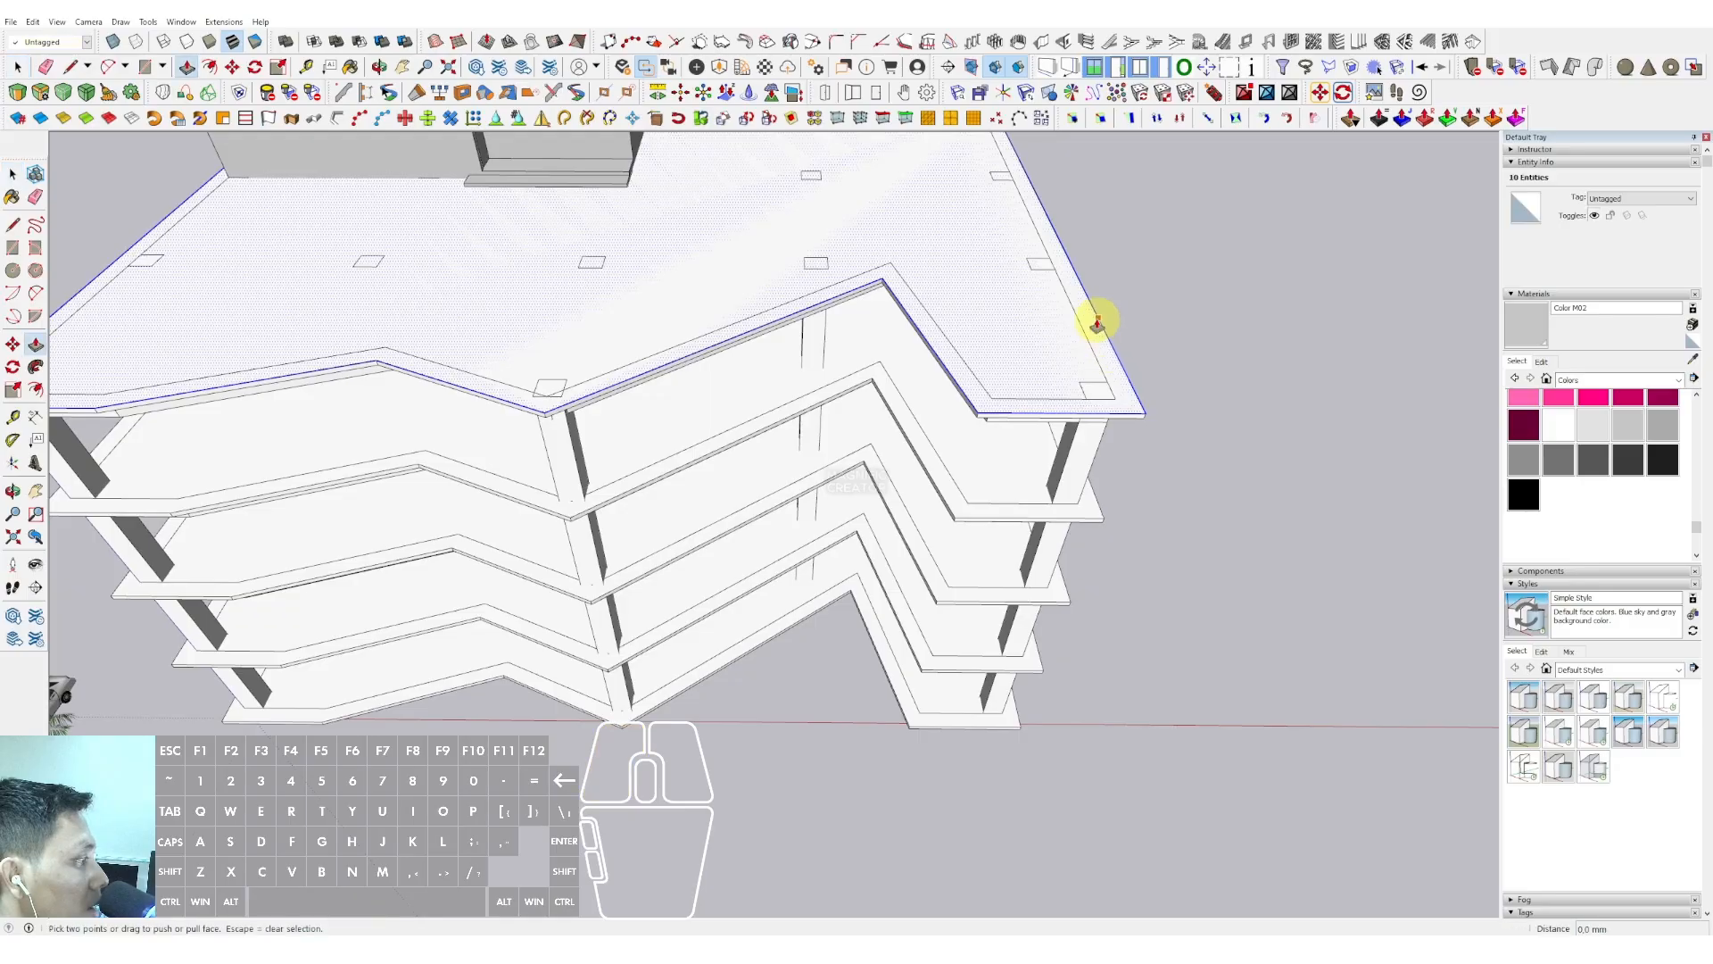
{"action": "left_click", "coordinate": [1100, 325]}
{"action": "middle_click_drag", "start_coordinate": [1032, 564], "coordinate": [994, 392]}
{"action": "scroll", "coordinate": [991, 608], "scroll_direction": "up", "scroll_amount": 2}
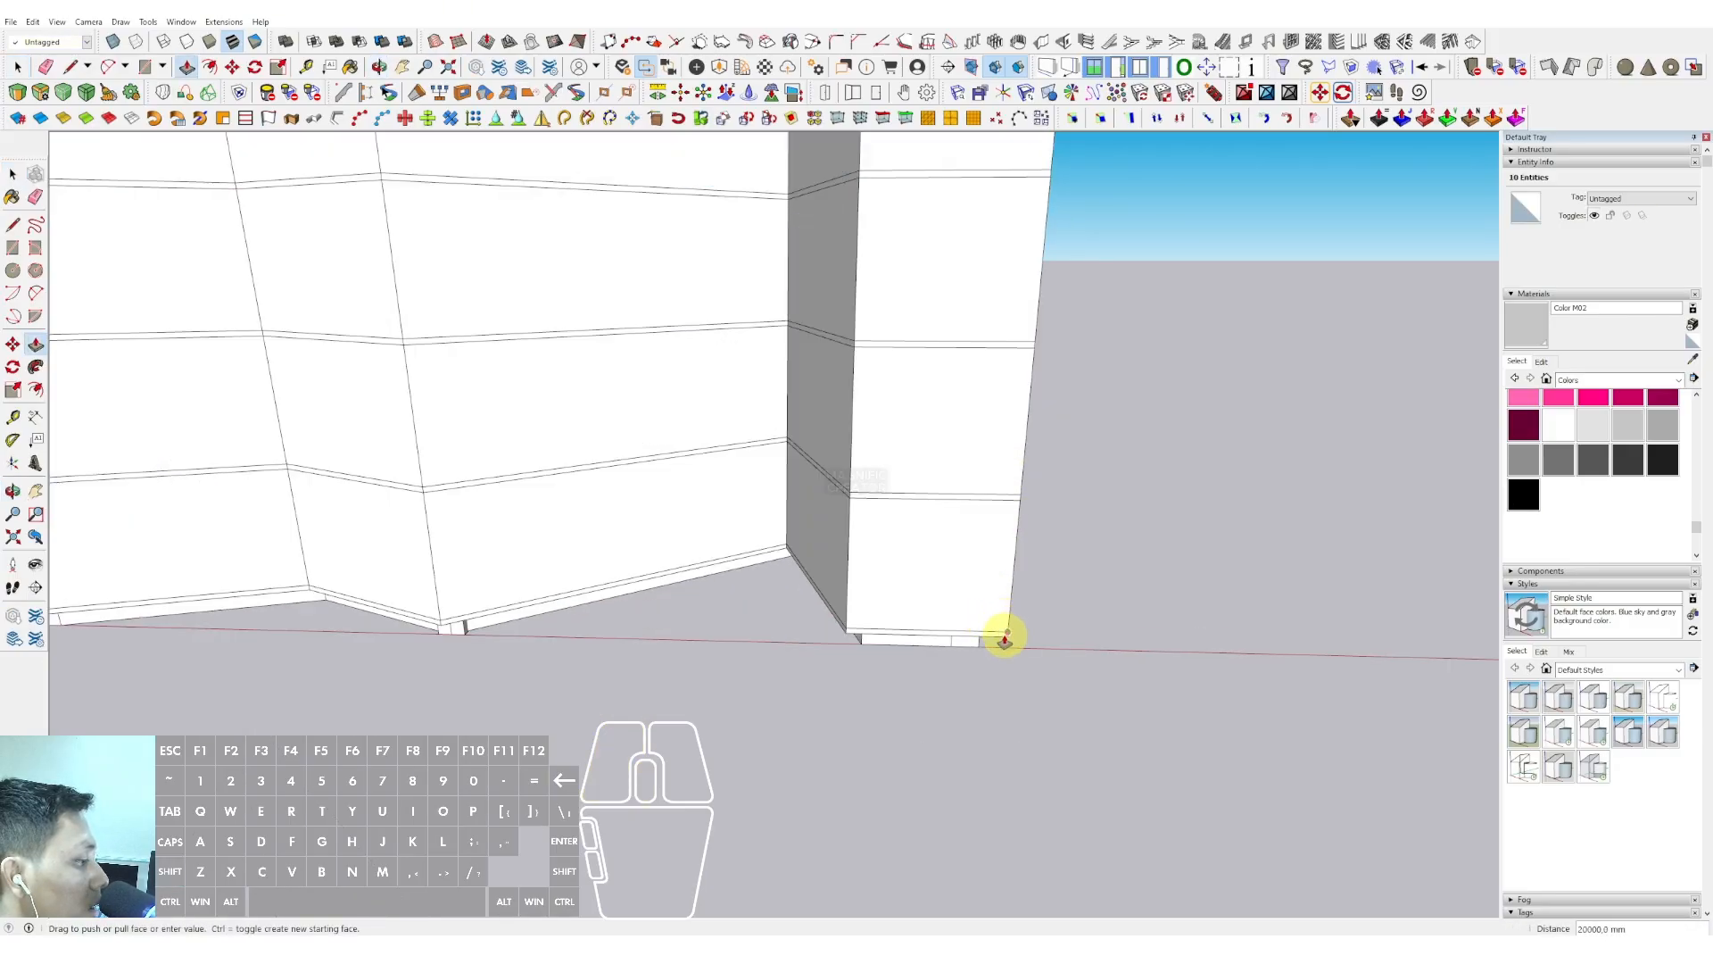
{"action": "left_click", "coordinate": [1006, 644]}
{"action": "key", "text": "space"}
Push/Pull the top face of the enclosing volume up 3000 mm
{"action": "scroll", "coordinate": [937, 527], "scroll_direction": "down", "scroll_amount": 4}
{"action": "middle_click_drag", "start_coordinate": [901, 290], "coordinate": [861, 428]}
{"action": "left_click", "coordinate": [970, 316]}
{"action": "middle_click_drag", "start_coordinate": [970, 316], "coordinate": [1033, 275]}
{"action": "type", "text": "p"}
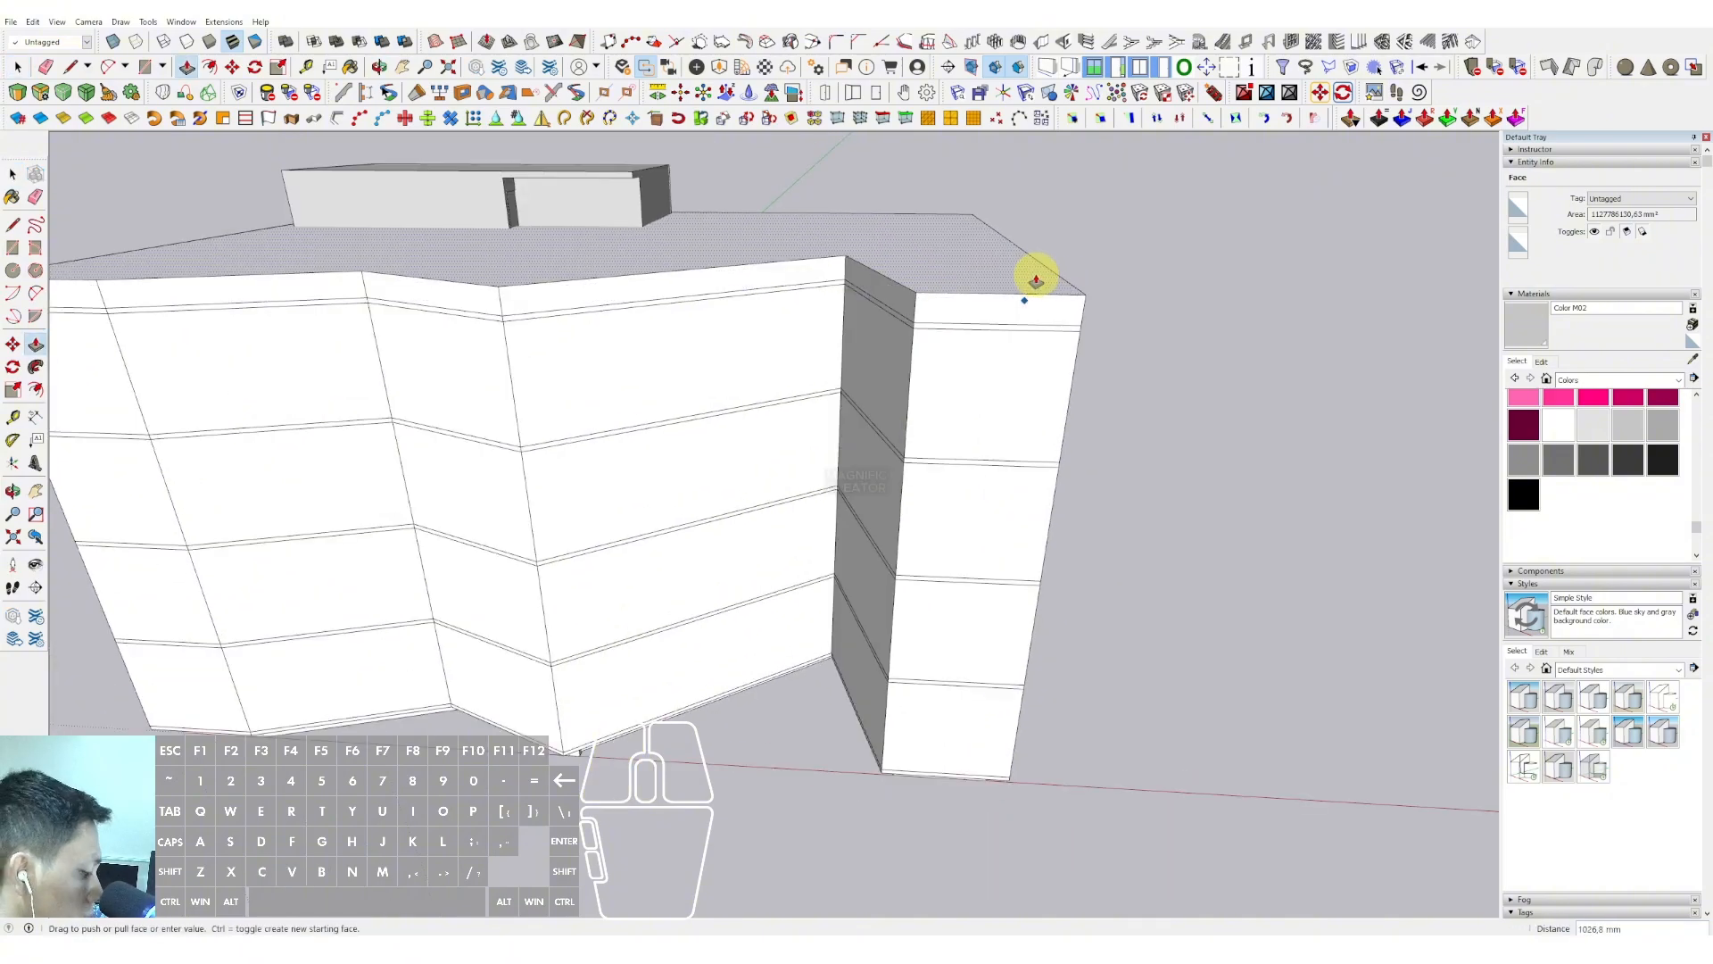
{"action": "type", "text": "3000"}
{"action": "key", "text": "Return"}
{"action": "scroll", "coordinate": [892, 281], "scroll_direction": "down", "scroll_amount": 2}
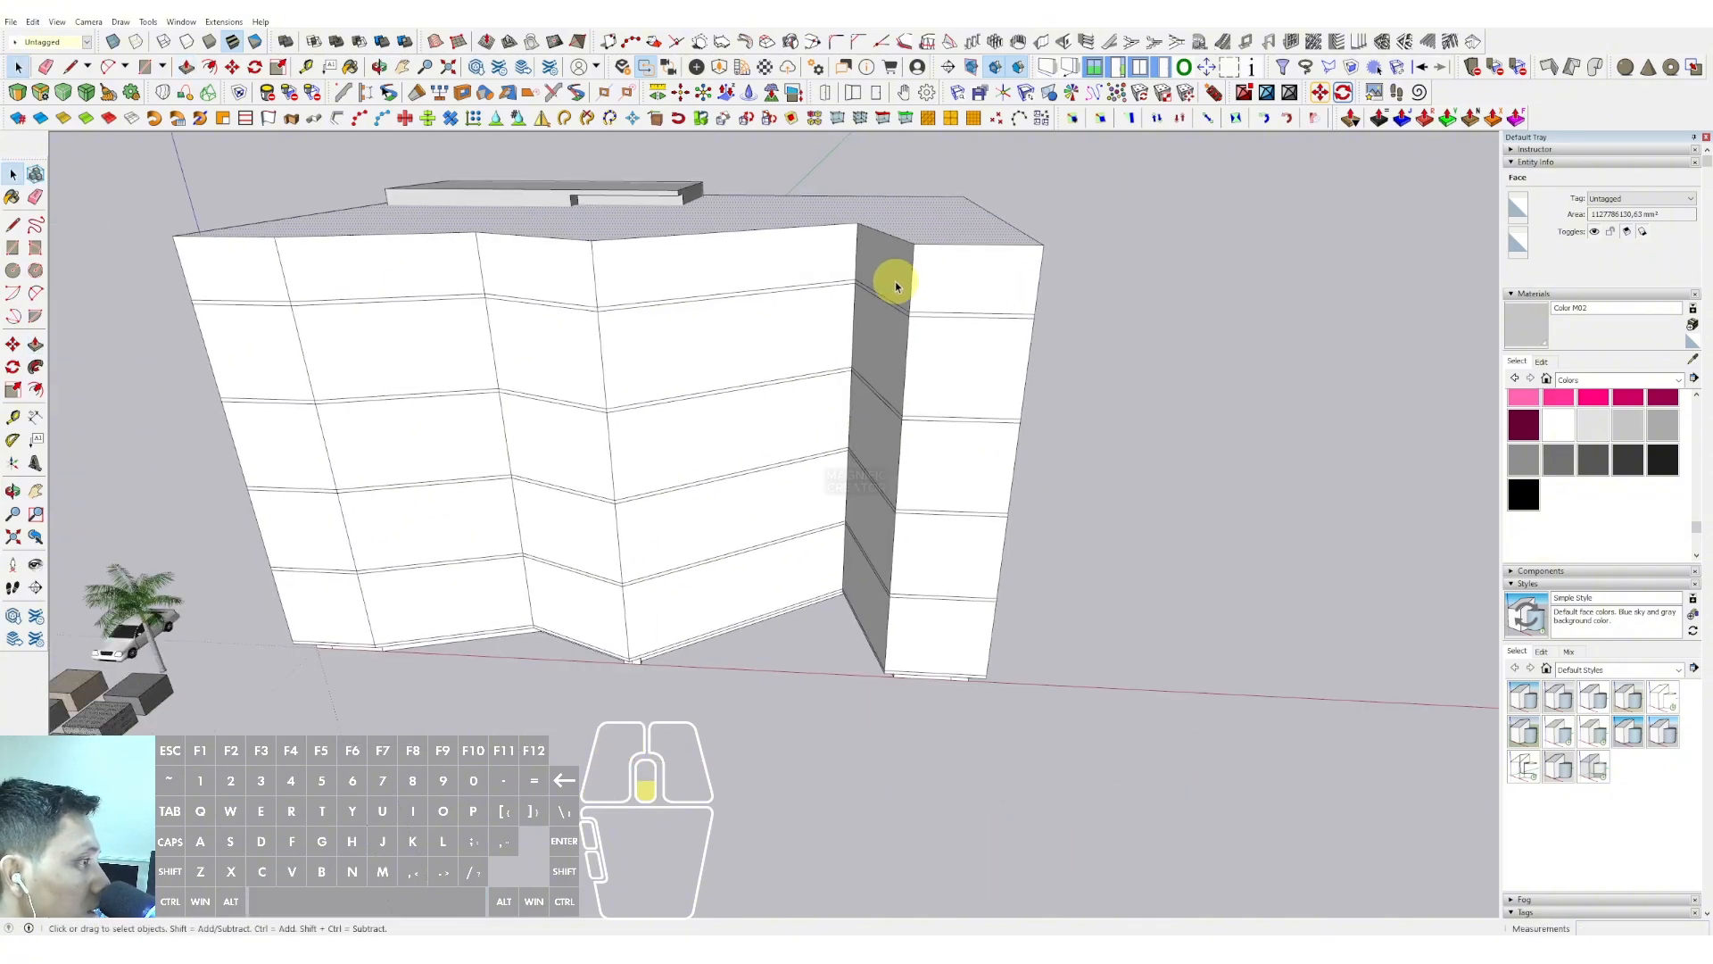
Group all the geometry of the enclosing zigzag volume
{"action": "middle_click_drag", "start_coordinate": [896, 281], "coordinate": [738, 479]}
{"action": "scroll", "coordinate": [789, 334], "scroll_direction": "up", "scroll_amount": 1}
{"action": "triple_click", "coordinate": [773, 302]}
{"action": "right_click", "coordinate": [773, 301]}
{"action": "left_click", "coordinate": [820, 417]}
Delete the top and bottom faces inside the envelope group, leaving only the outer walls
{"action": "key", "text": "h"}
{"action": "middle_click_drag", "start_coordinate": [723, 379], "coordinate": [711, 559]}
{"action": "left_click", "coordinate": [703, 394]}
{"action": "key", "text": "Delete"}
{"action": "left_click", "coordinate": [682, 563]}
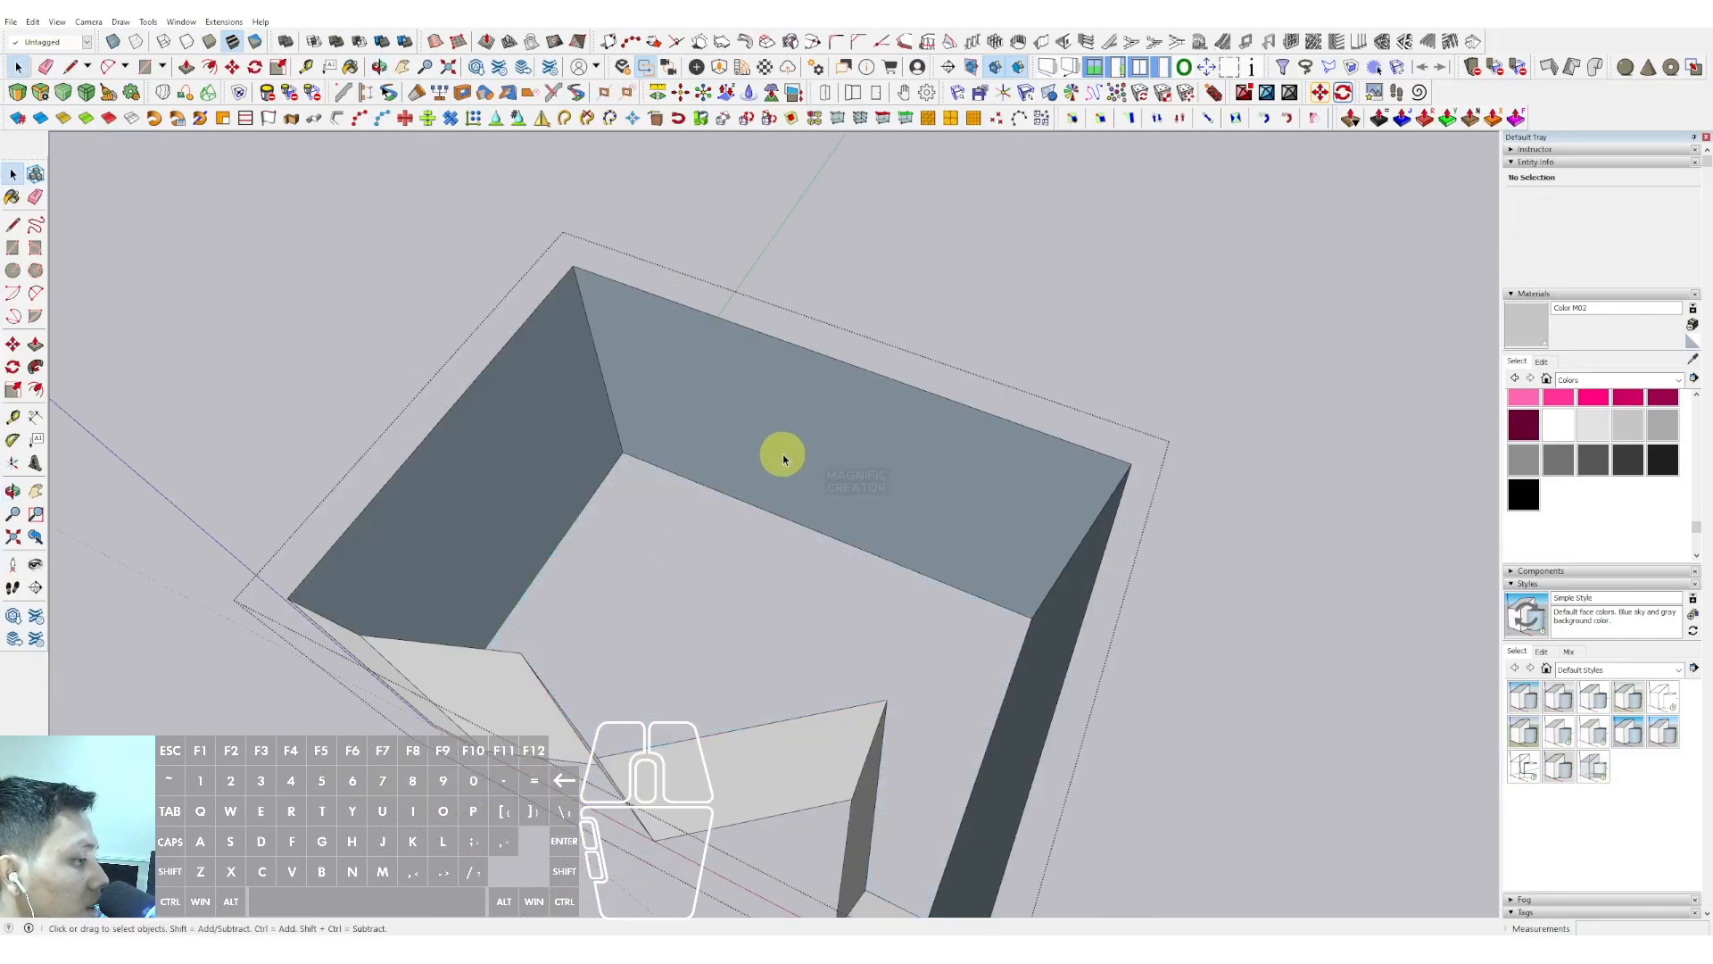
{"action": "scroll", "coordinate": [783, 458], "scroll_direction": "down", "scroll_amount": 2}
{"action": "left_click", "coordinate": [1052, 313]}
{"action": "middle_click_drag", "start_coordinate": [1052, 313], "coordinate": [800, 496]}
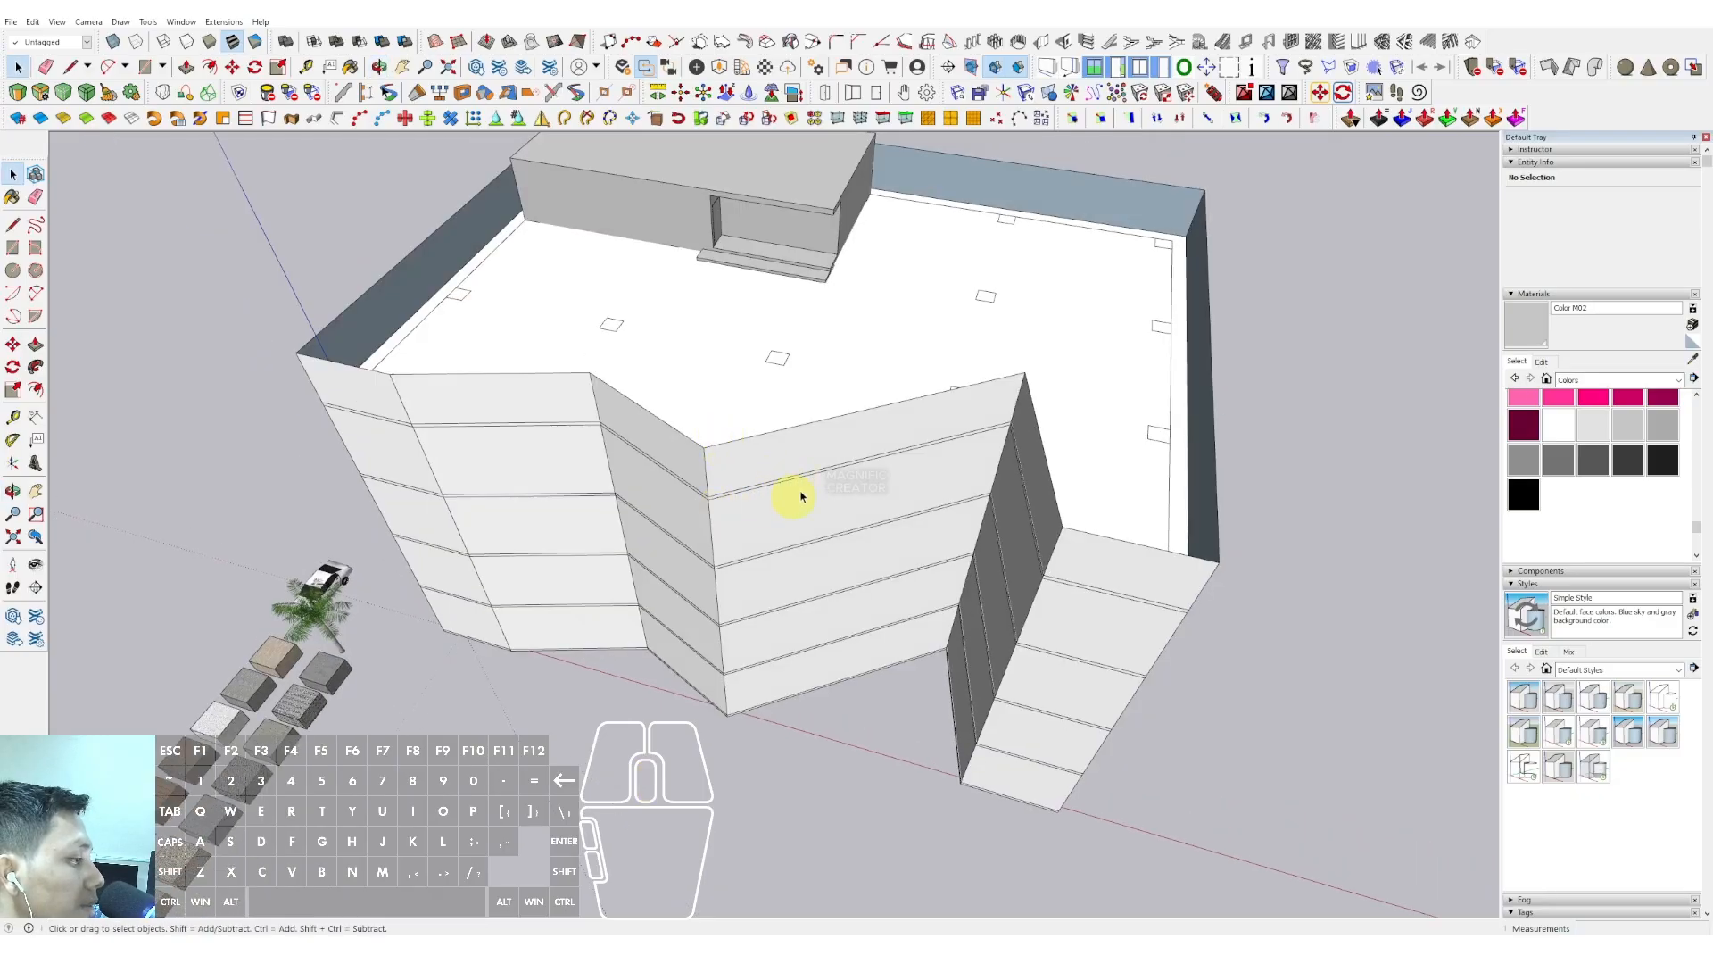
Copy the front corner's vertical edge along the long facade face to the next corner, dividing the face into equal vertical strips
{"action": "middle_click_drag", "start_coordinate": [907, 449], "coordinate": [711, 432]}
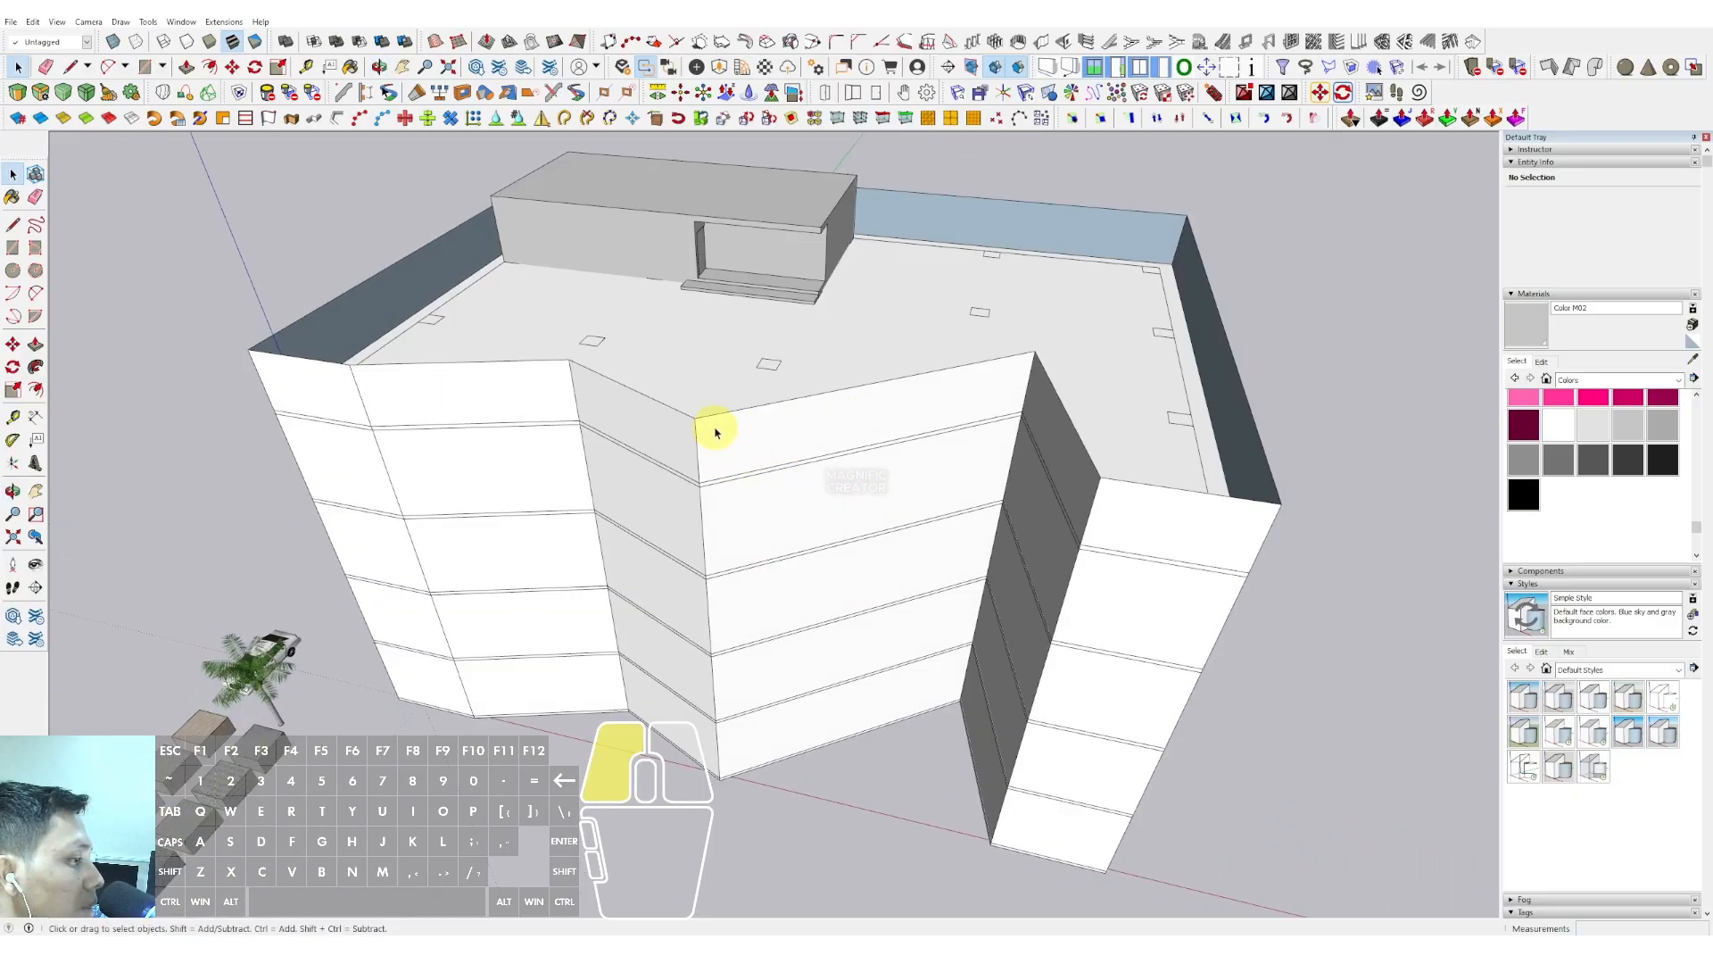
{"action": "triple_click", "coordinate": [714, 433]}
{"action": "left_click", "coordinate": [697, 450]}
{"action": "scroll", "coordinate": [701, 446], "scroll_direction": "up", "scroll_amount": 5}
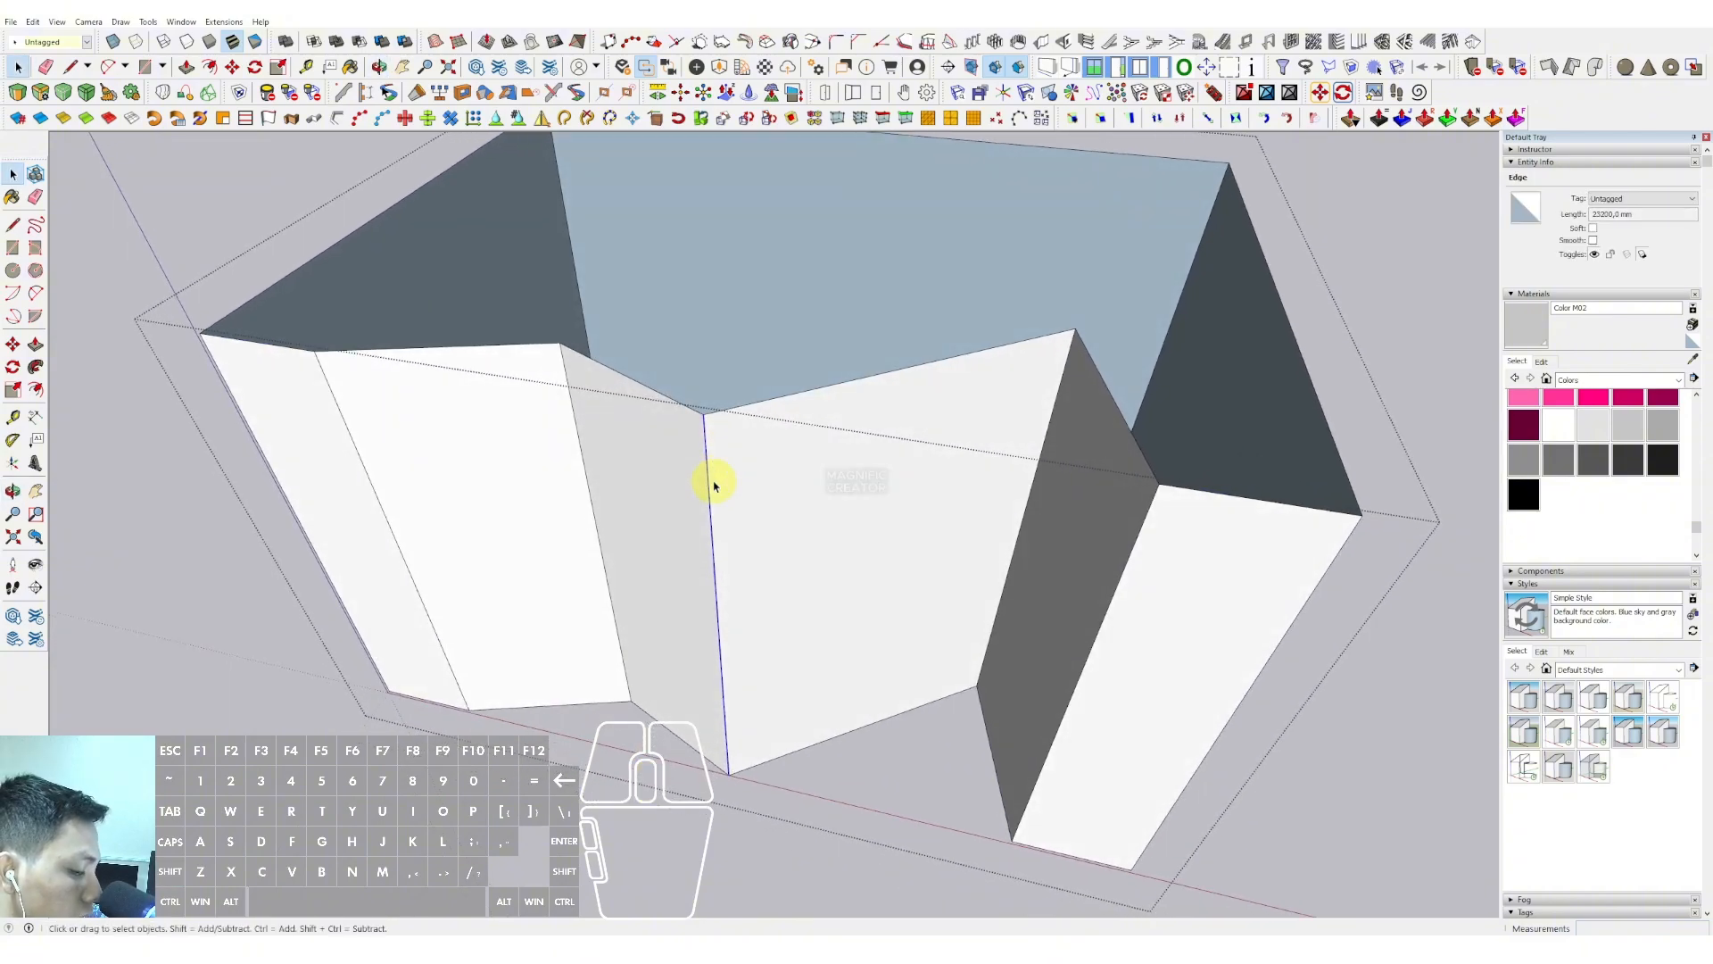
{"action": "key", "text": "m"}
{"action": "left_click", "coordinate": [706, 413]}
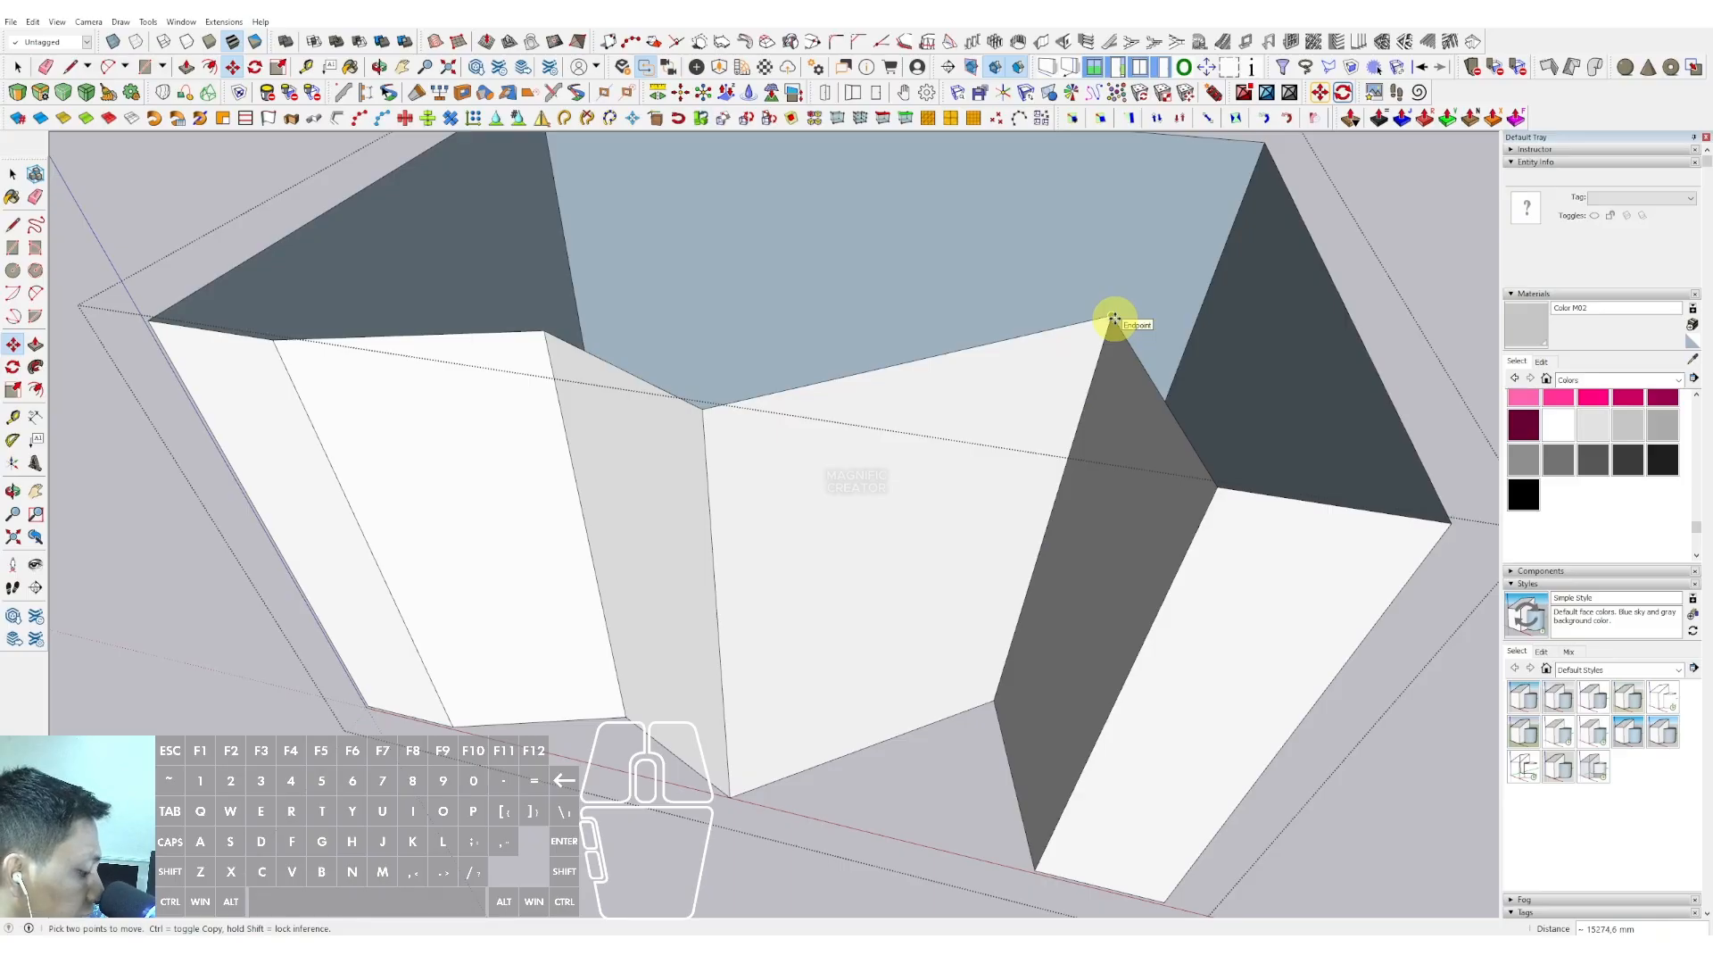
{"action": "key", "text": "Return"}
{"action": "key", "text": "space"}
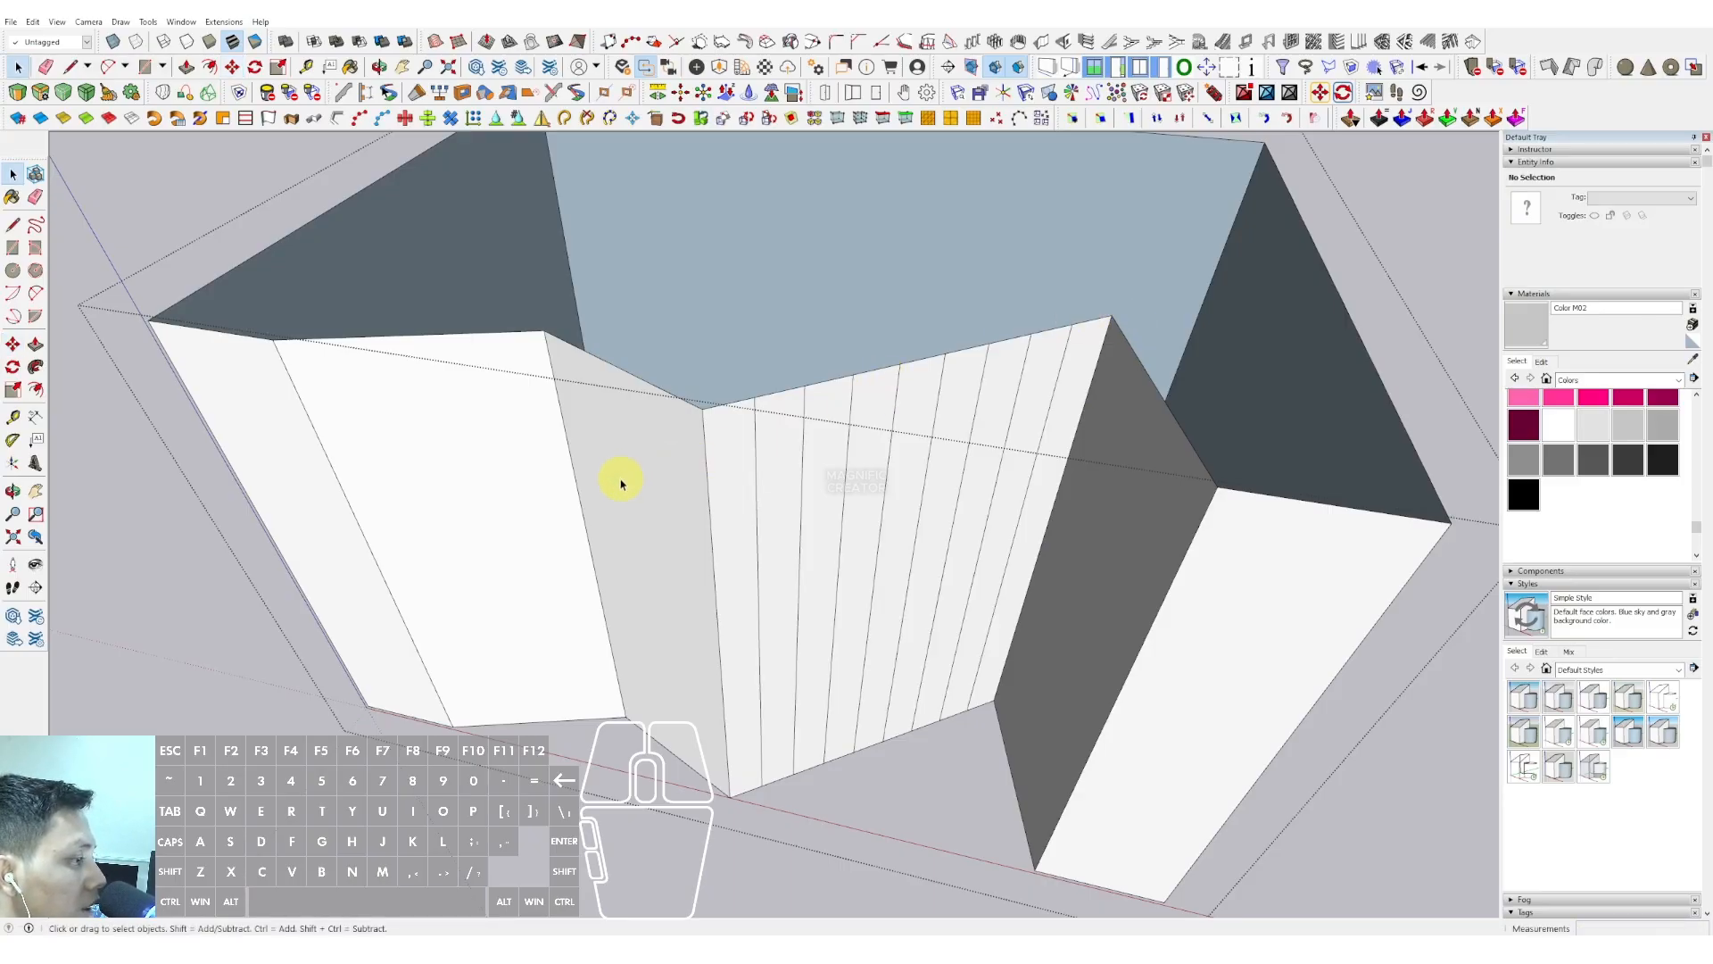
Copy the same corner edge across the shorter adjoining facade face and divide it into 3 equal strips
{"action": "scroll", "coordinate": [837, 507], "scroll_direction": "up", "scroll_amount": 2}
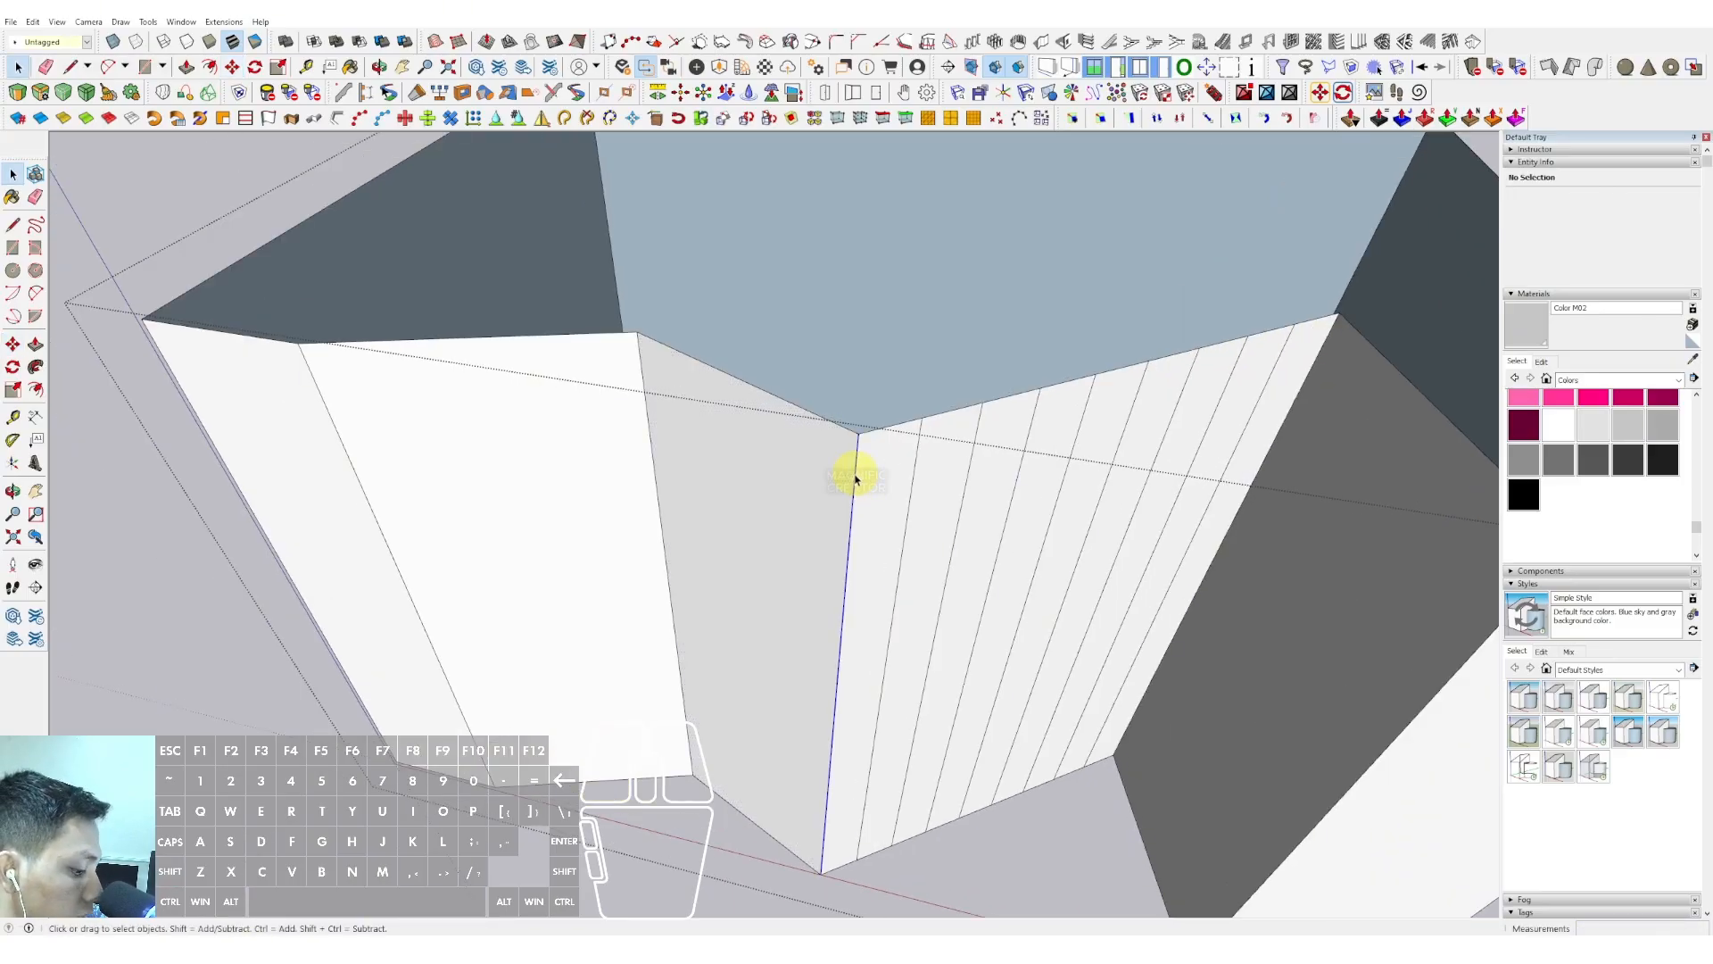
{"action": "left_click", "coordinate": [855, 479]}
{"action": "key", "text": "m"}
{"action": "middle_click_drag", "start_coordinate": [855, 480], "coordinate": [852, 473]}
{"action": "left_click", "coordinate": [637, 329], "text": "shift"}
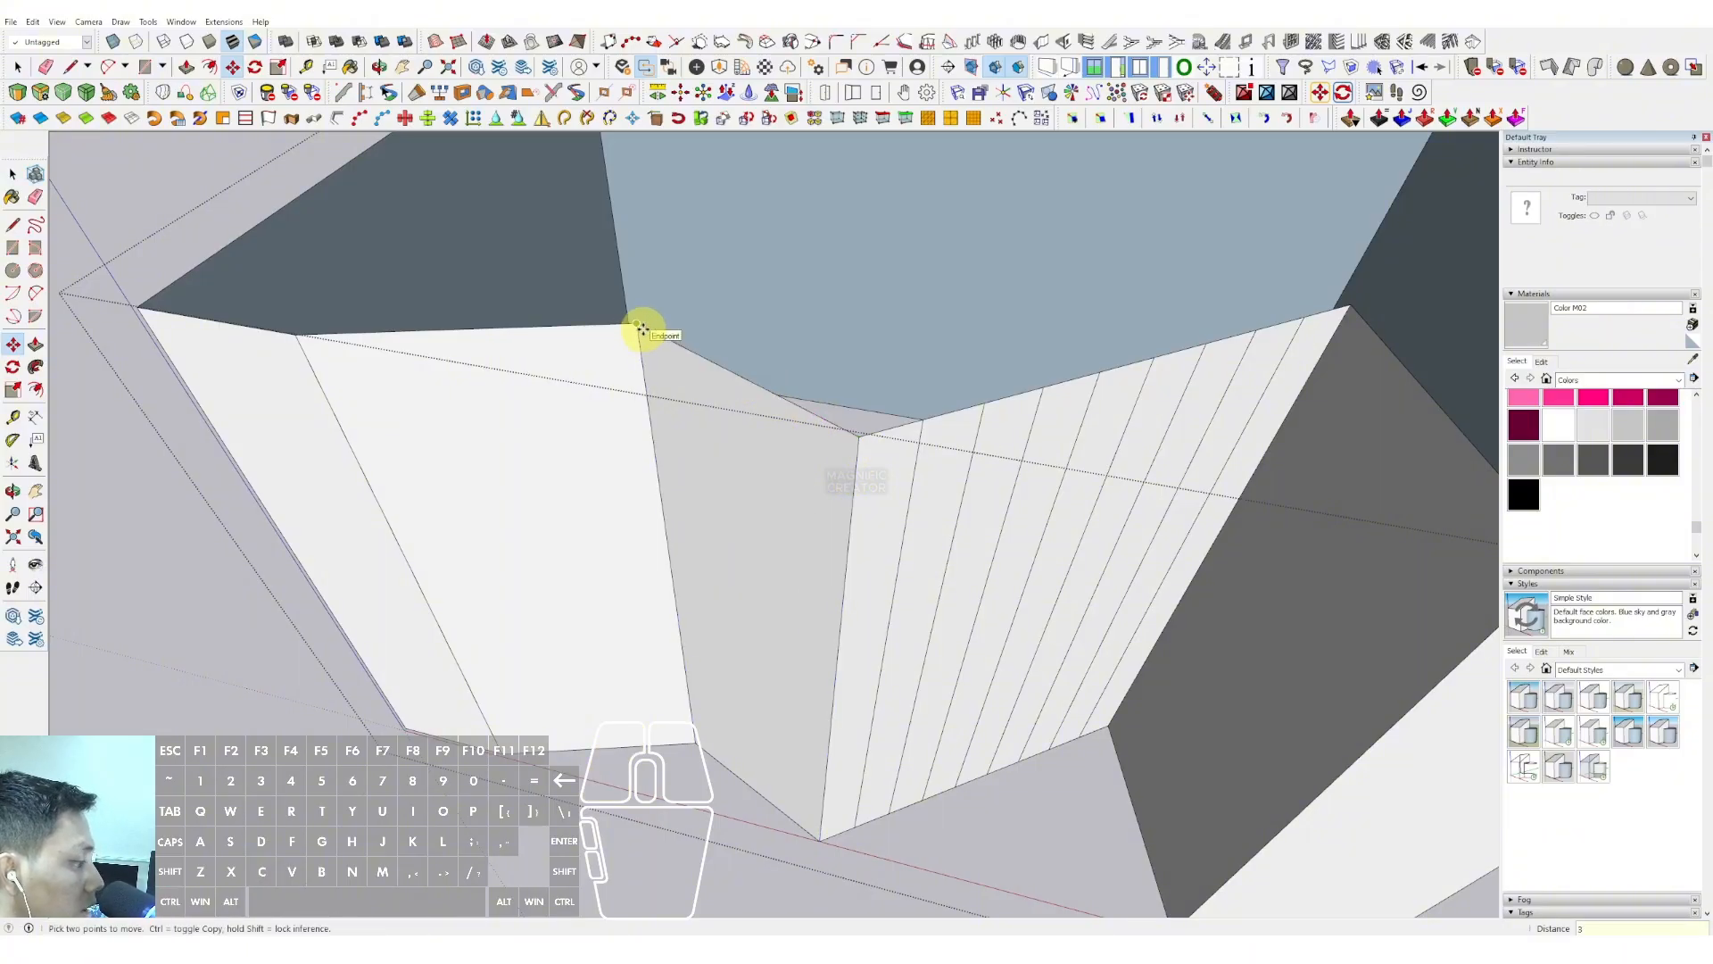
{"action": "scroll", "coordinate": [736, 473], "scroll_direction": "down", "scroll_amount": 1}
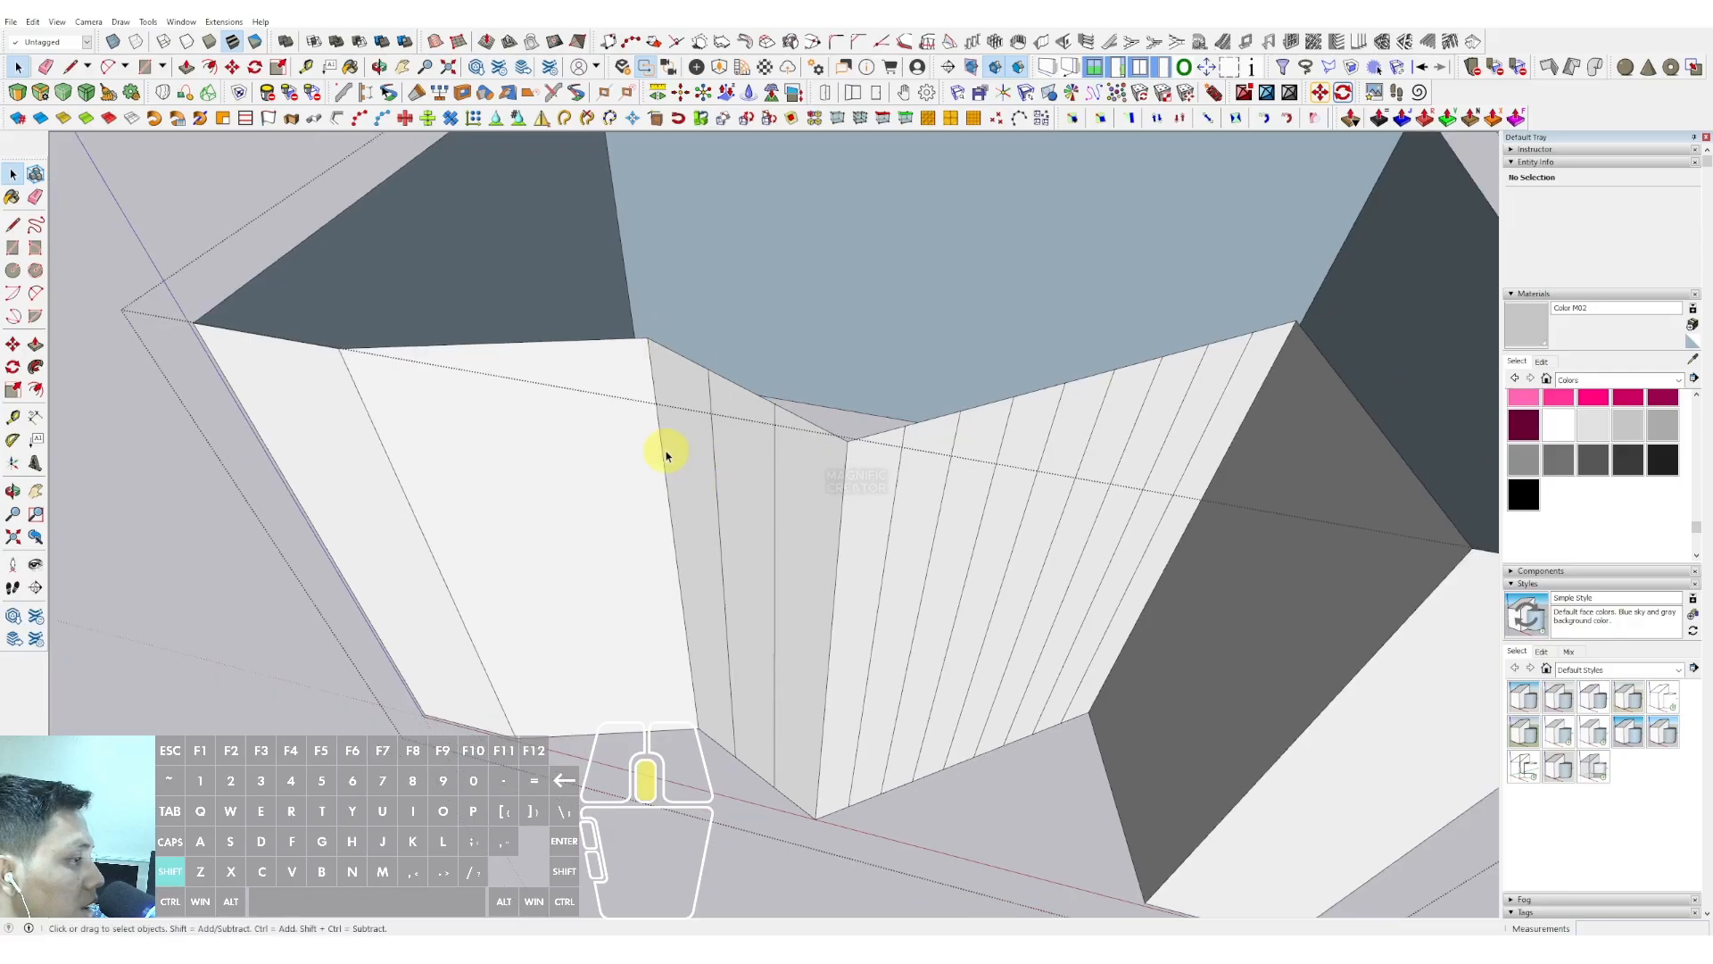
Divide the next facade face into 4 equal strips with edge copies, and copy the following corner edge about 2.3 m onto the end face
{"action": "middle_click_drag", "start_coordinate": [666, 451], "coordinate": [765, 456], "text": "shift"}
{"action": "scroll", "coordinate": [756, 428], "scroll_direction": "up", "scroll_amount": 2}
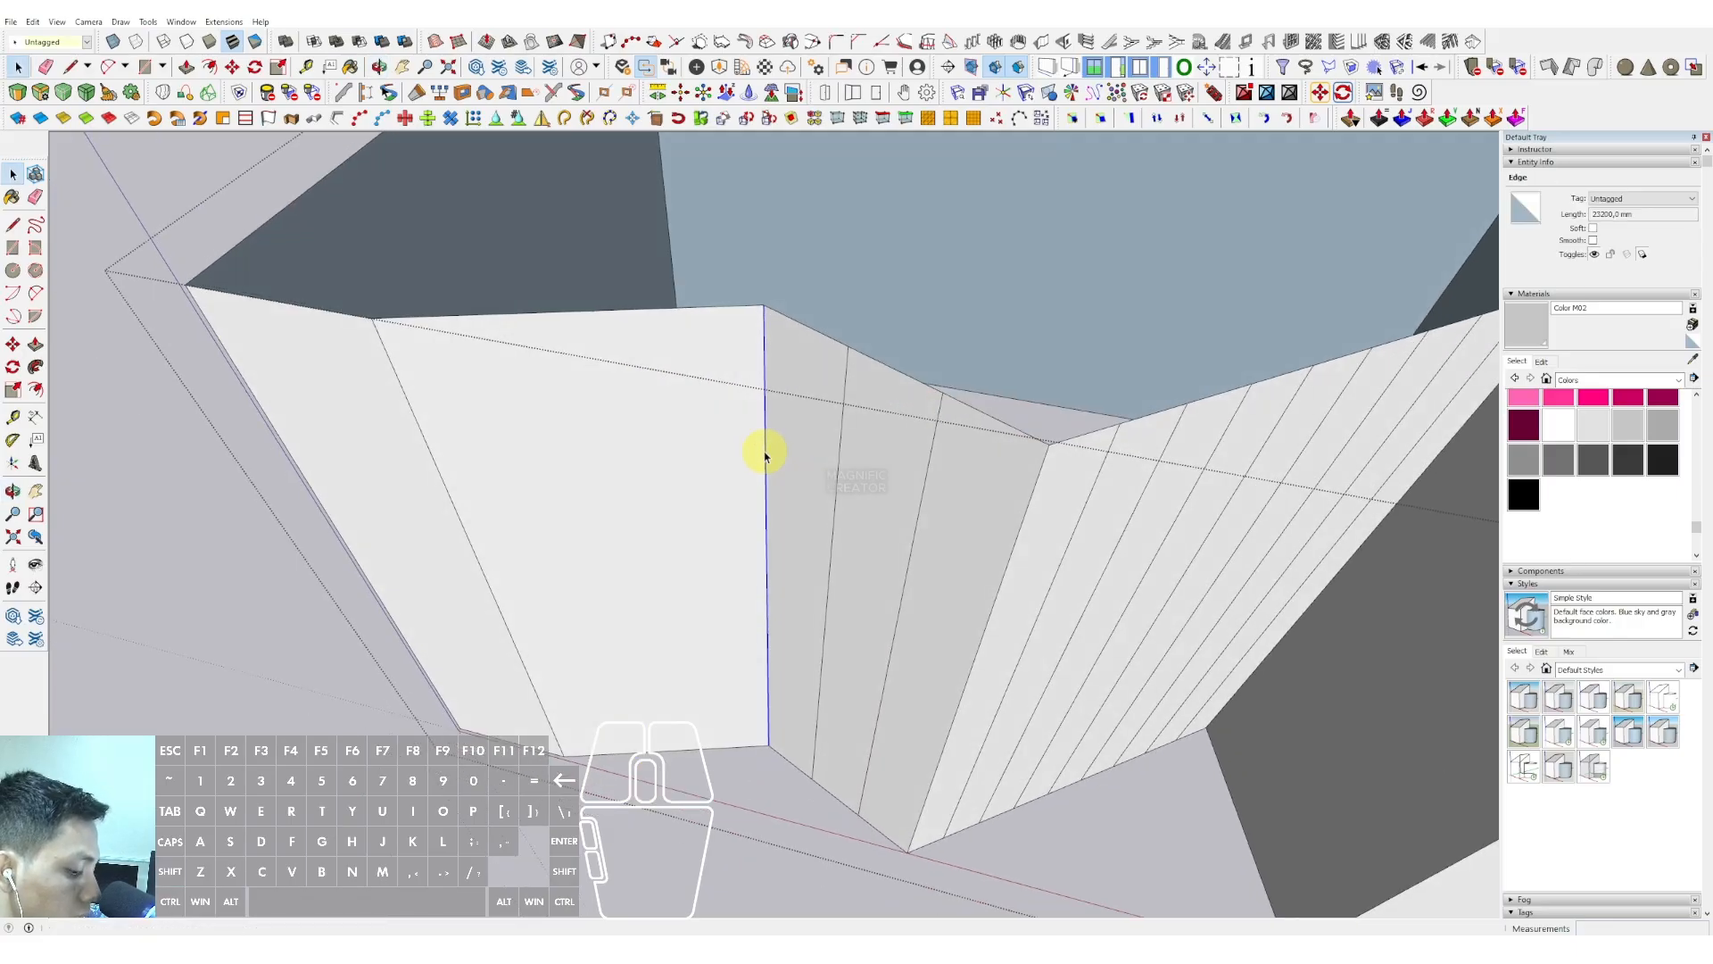
{"action": "left_click", "coordinate": [763, 315]}
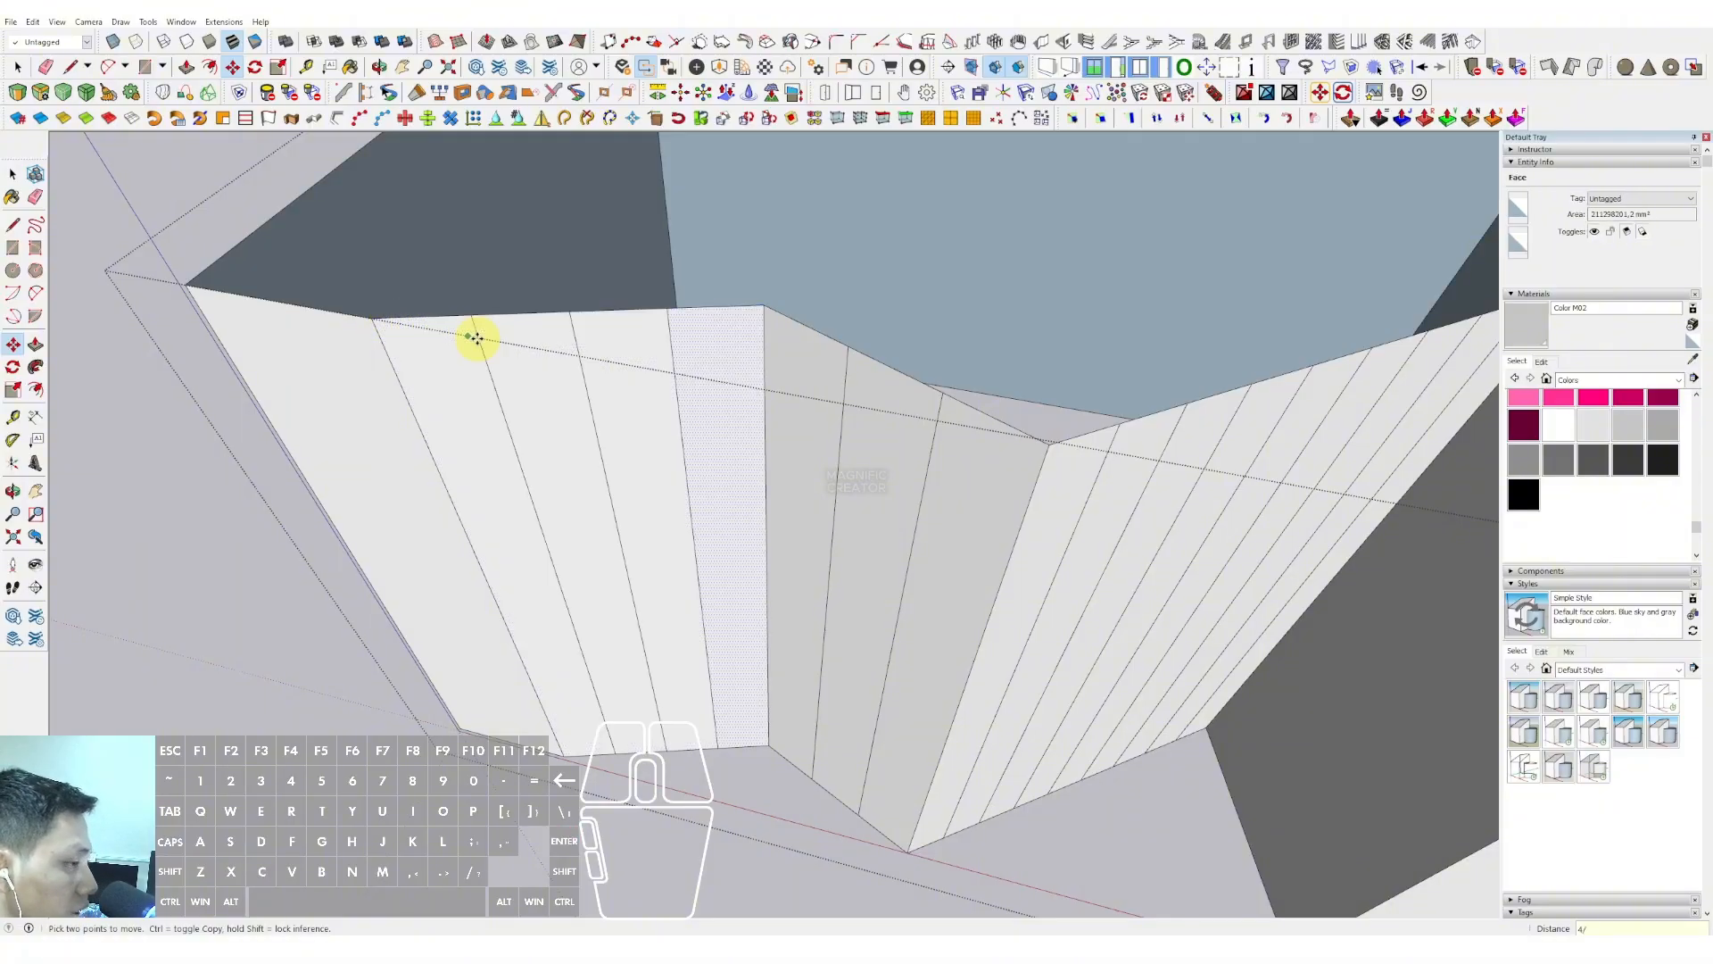
{"action": "middle_click_drag", "start_coordinate": [477, 343], "coordinate": [803, 440]}
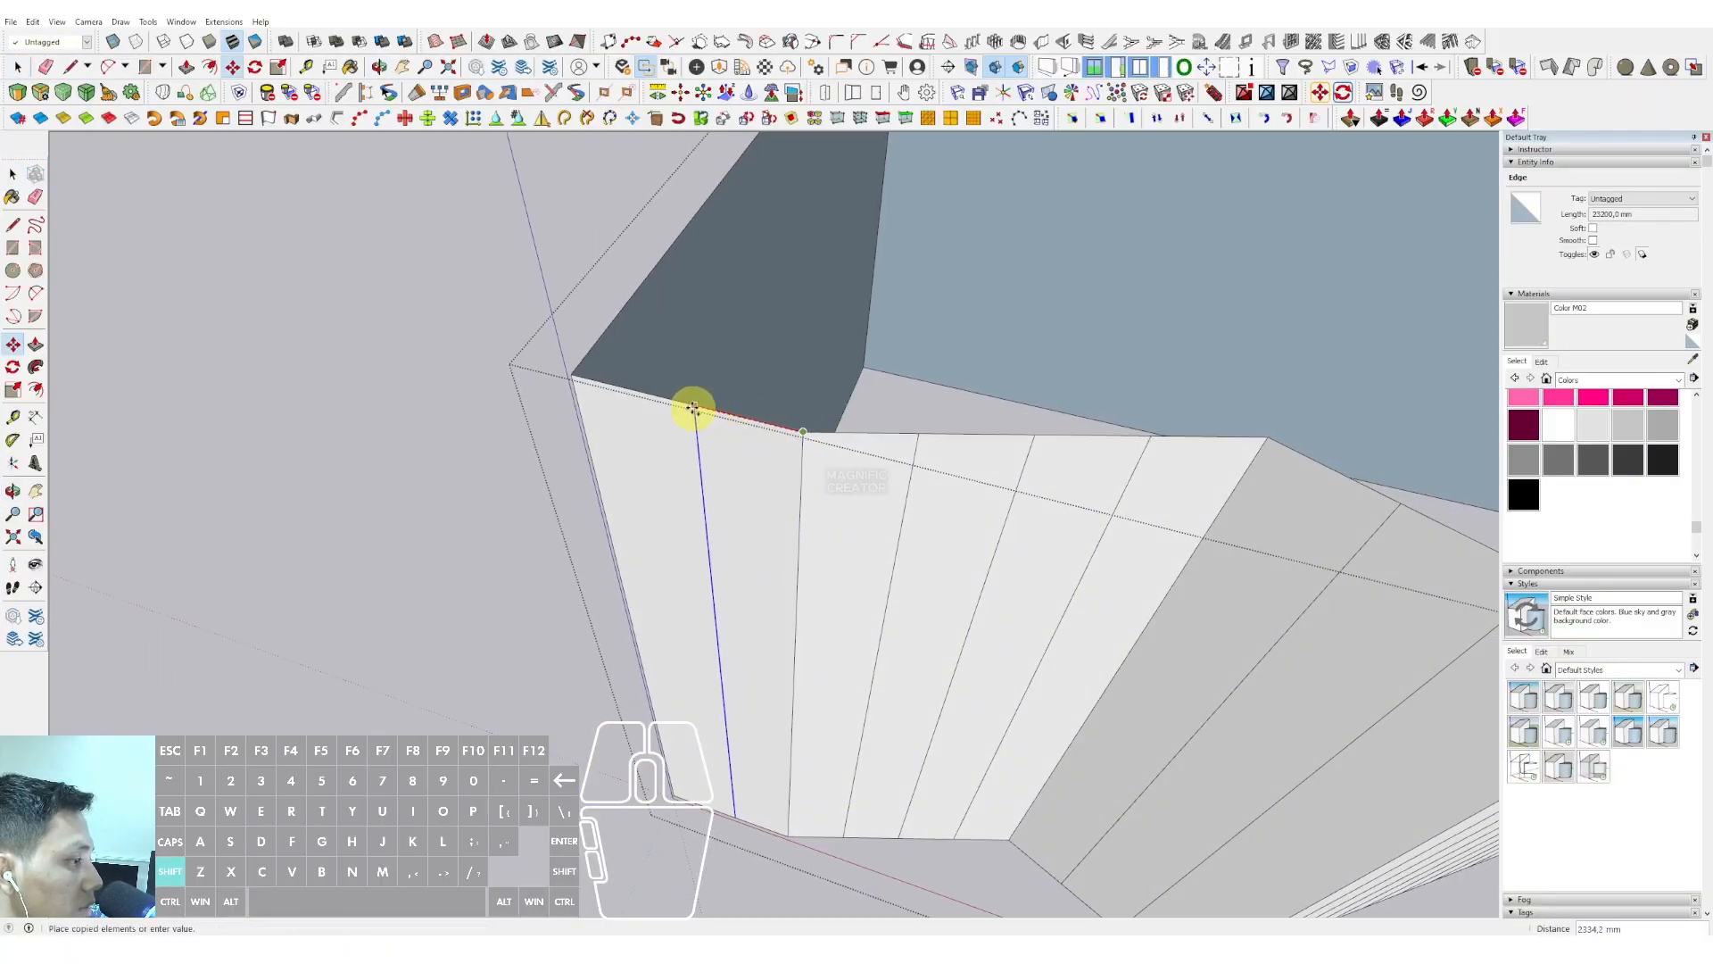
{"action": "key", "text": "space"}
Copy the projecting wing's corner edge across the recess side face to the inner corner, dividing the face into equal vertical strips
{"action": "middle_click_drag", "start_coordinate": [688, 401], "coordinate": [904, 502]}
{"action": "scroll", "coordinate": [761, 535], "scroll_direction": "up", "scroll_amount": 4}
{"action": "left_click", "coordinate": [900, 470]}
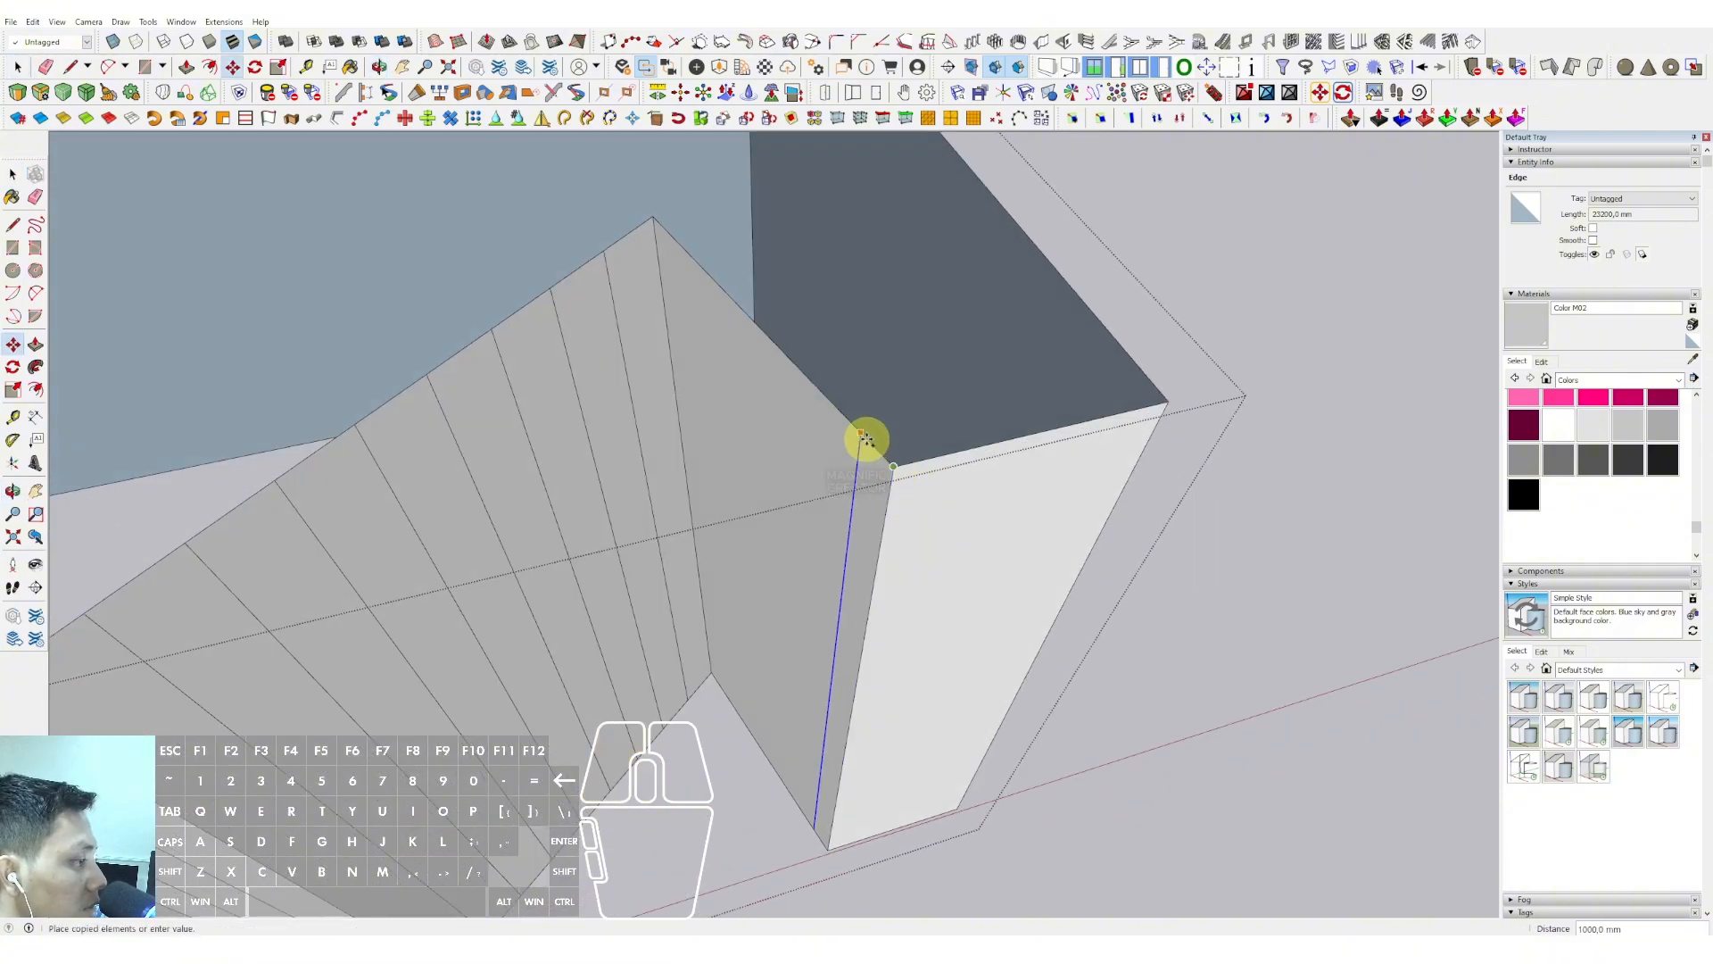
{"action": "left_click", "coordinate": [654, 218]}
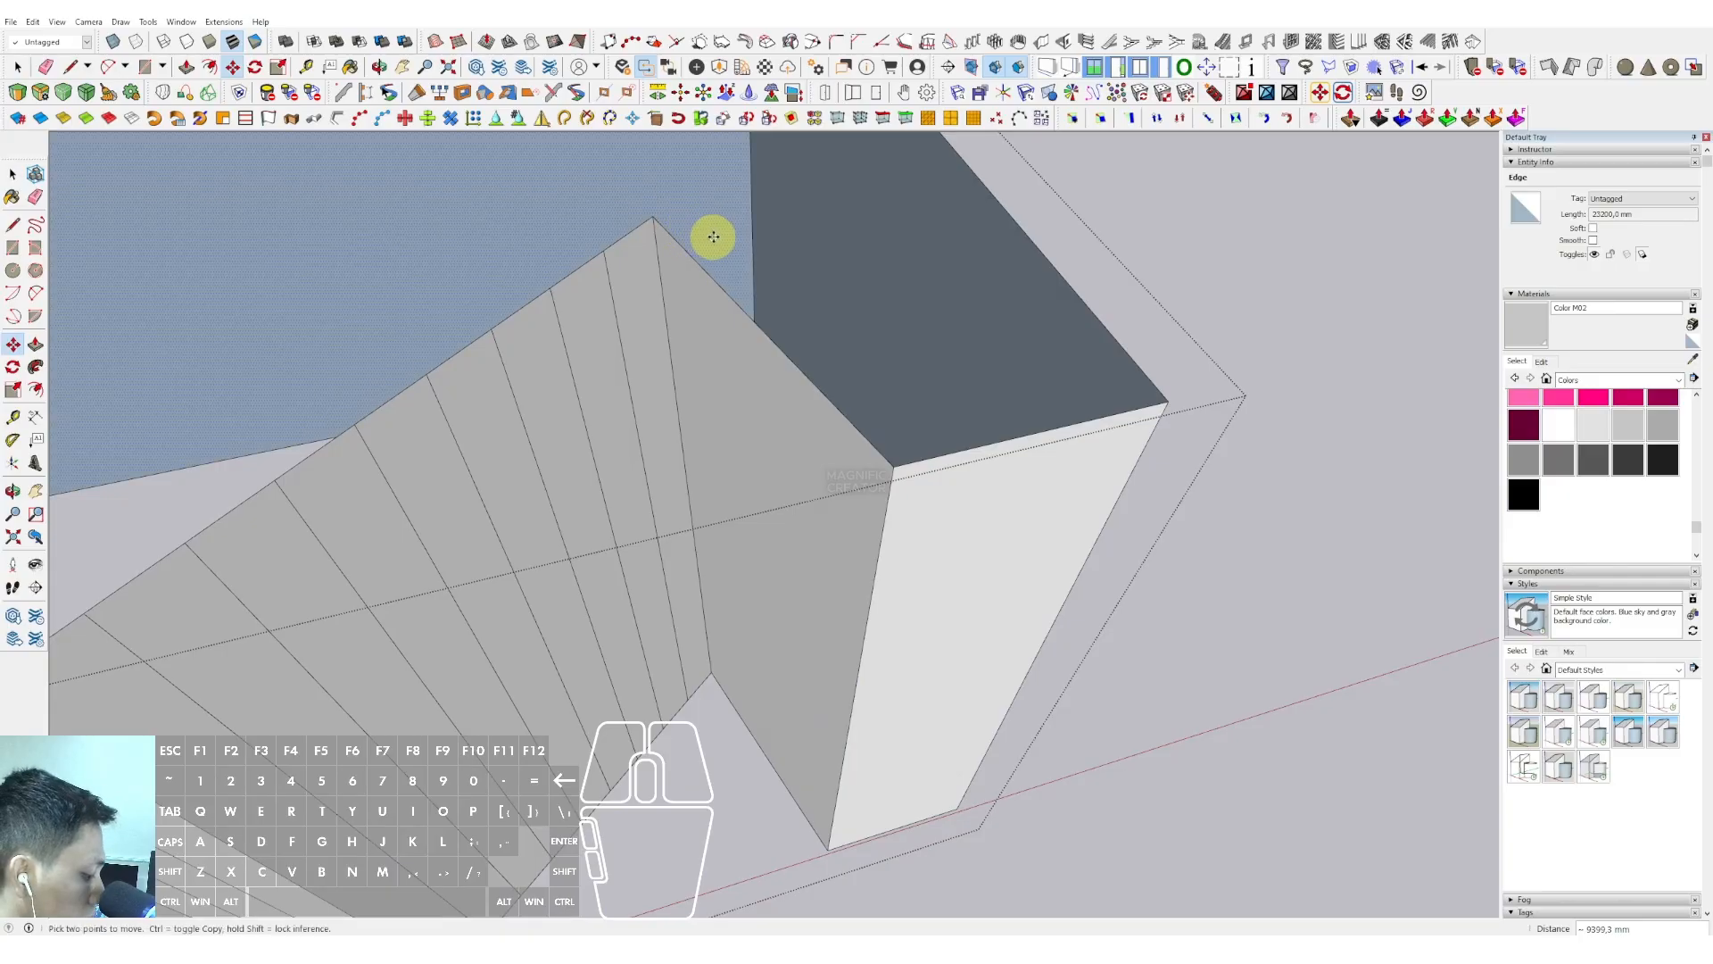
{"action": "key", "text": "space"}
{"action": "middle_click_drag", "start_coordinate": [815, 455], "coordinate": [738, 448]}
Copy the wing's corner edge across its short front face to the opposite corner and divide the face into equal vertical strips
{"action": "key", "text": "m"}
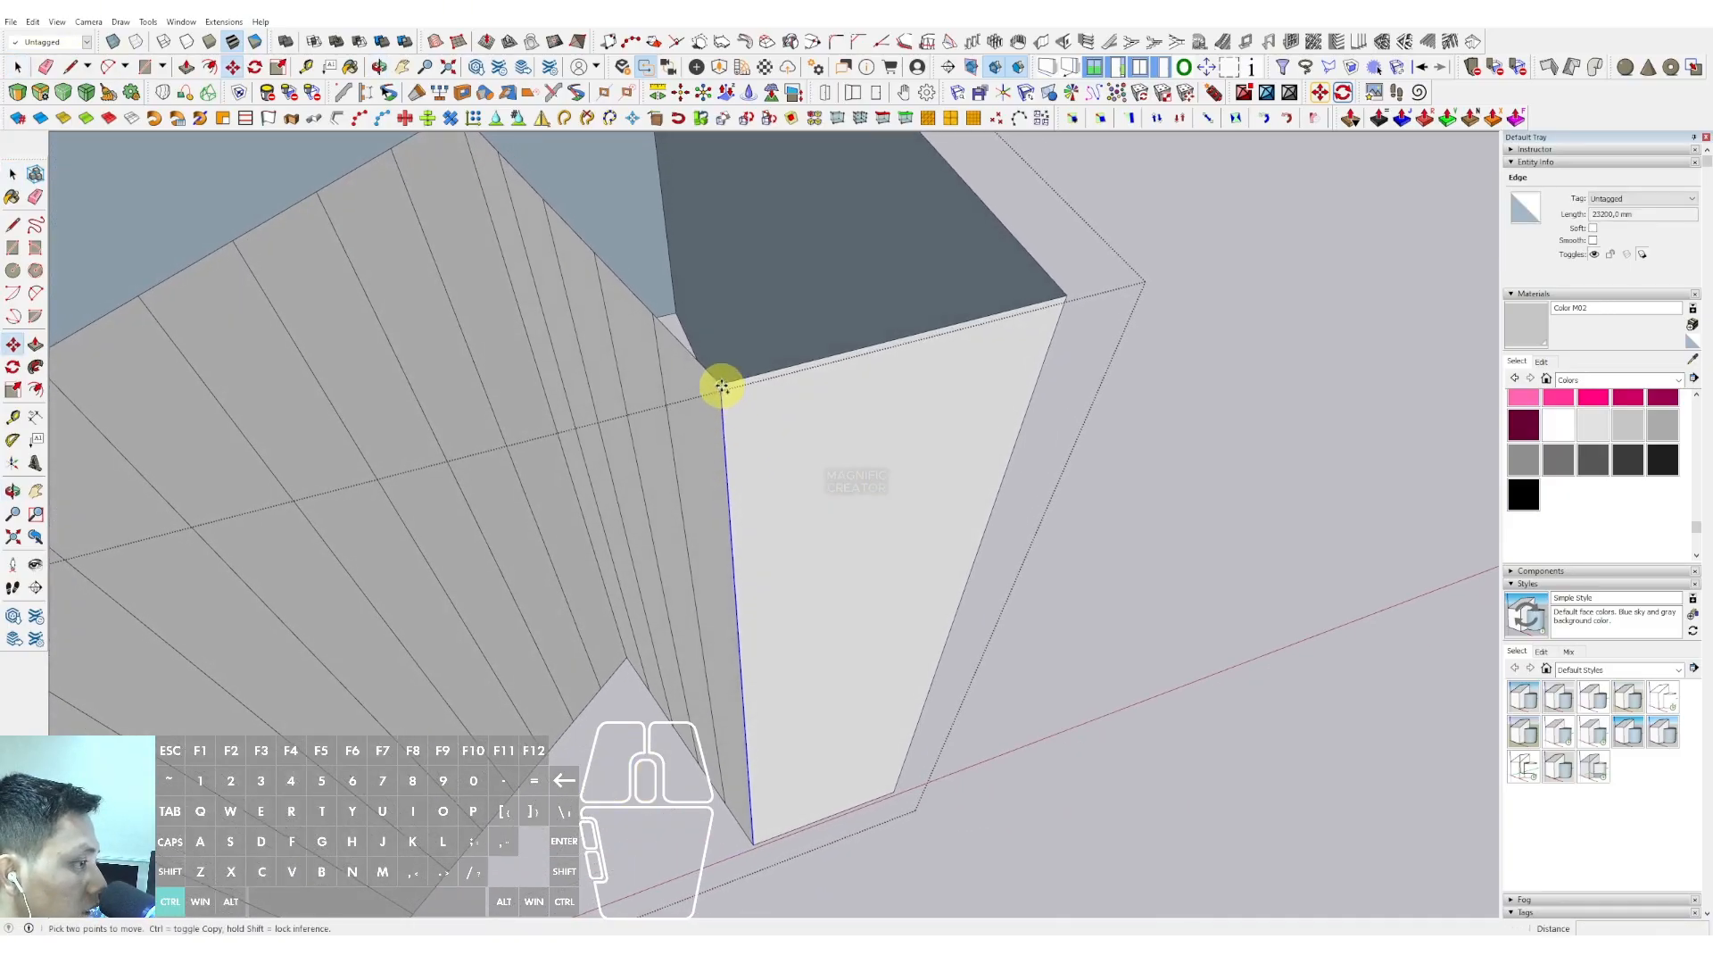
{"action": "left_click", "coordinate": [720, 384]}
{"action": "key", "text": "shift"}
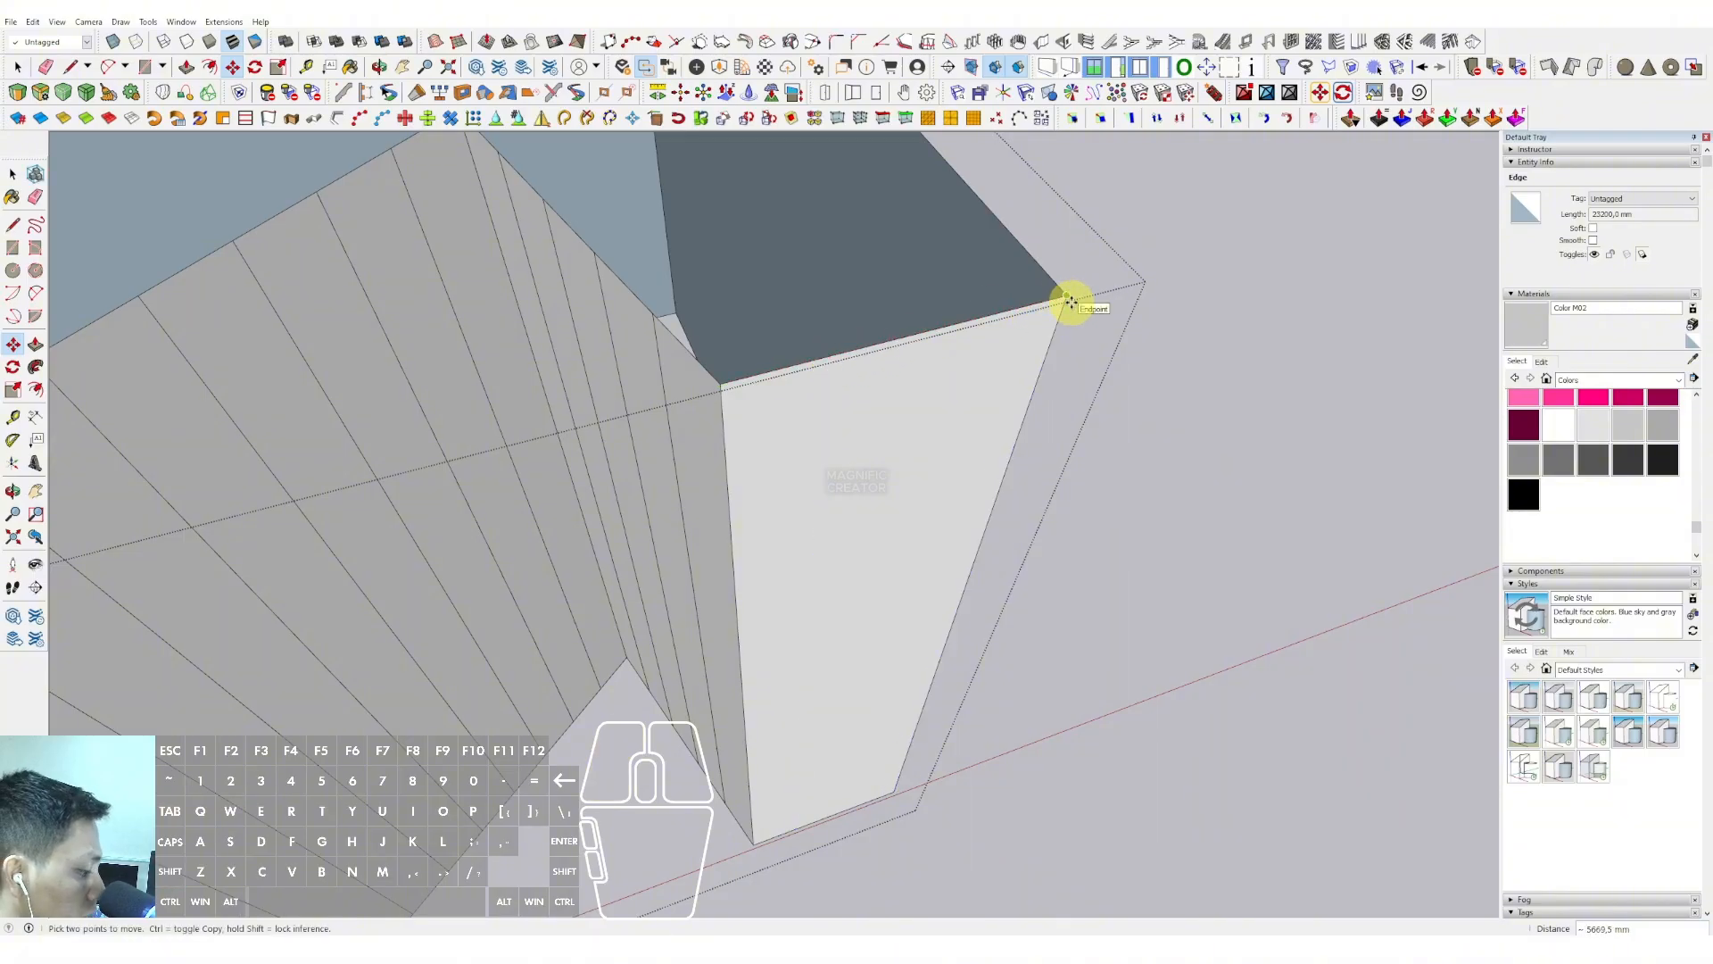
{"action": "key", "text": "Return"}
{"action": "middle_click_drag", "start_coordinate": [1070, 302], "coordinate": [671, 478]}
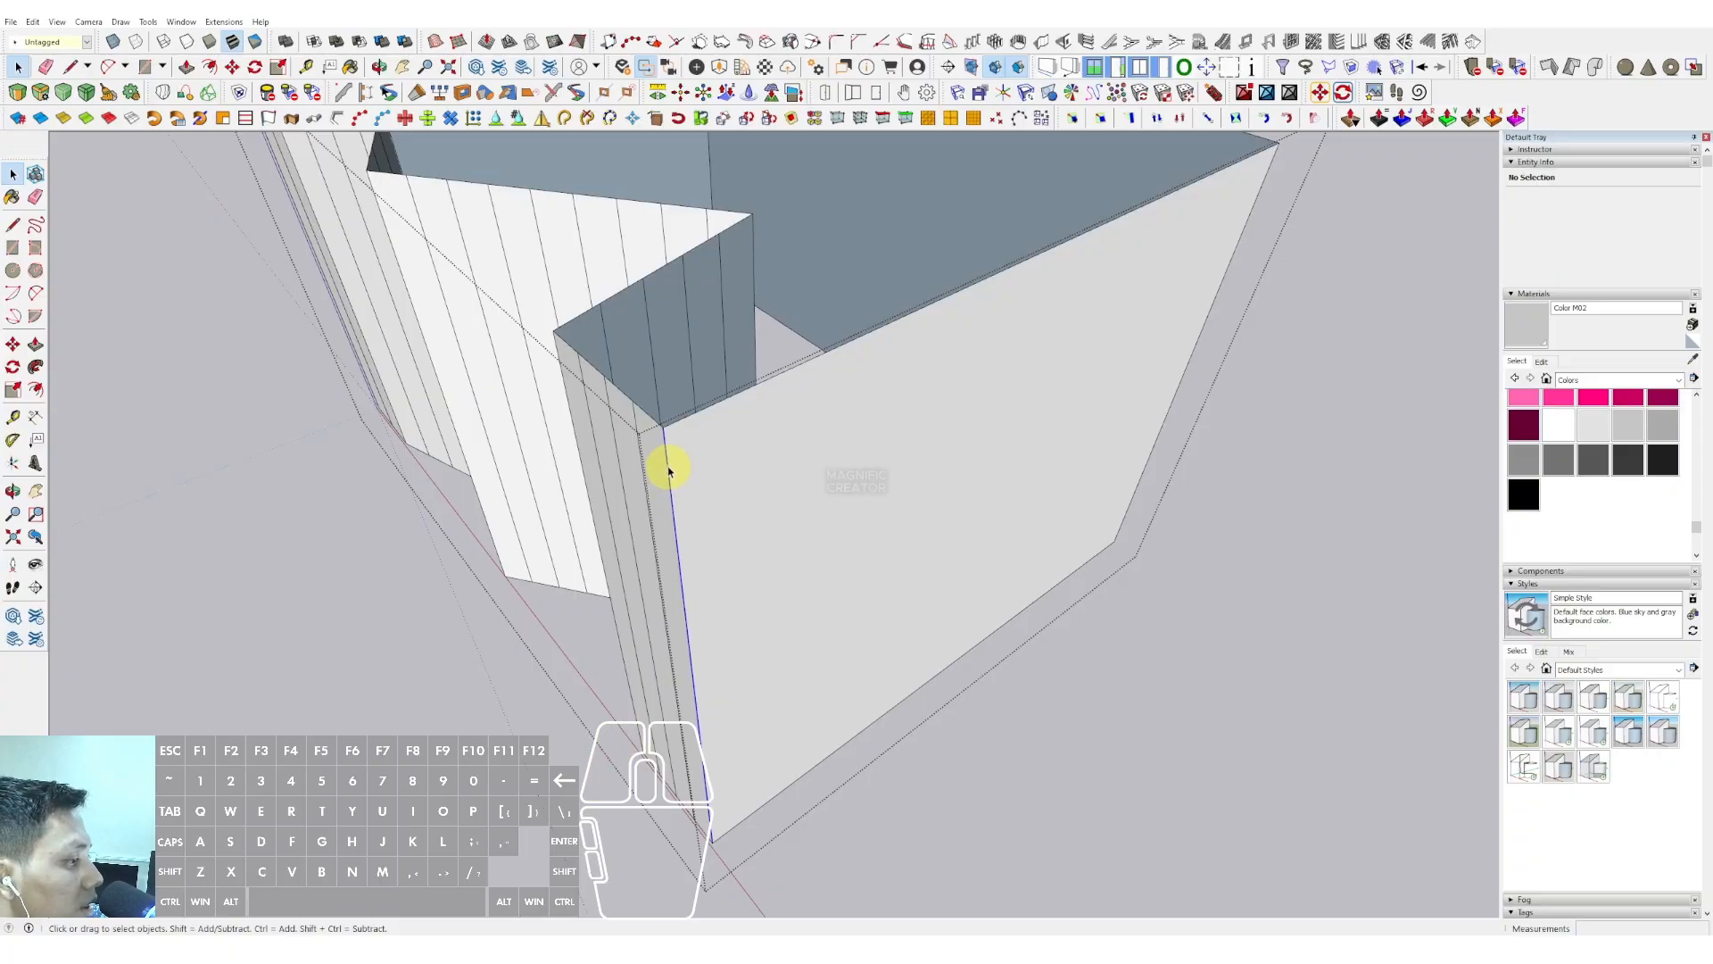
Copy the outer corner edge along the adjoining long side face to its rear corner and divide the face into 12 equal strips
{"action": "left_click", "coordinate": [715, 663]}
{"action": "middle_click_drag", "start_coordinate": [716, 663], "coordinate": [726, 393]}
{"action": "key", "text": "m"}
{"action": "left_click", "coordinate": [637, 423]}
{"action": "key", "text": "ctrl"}
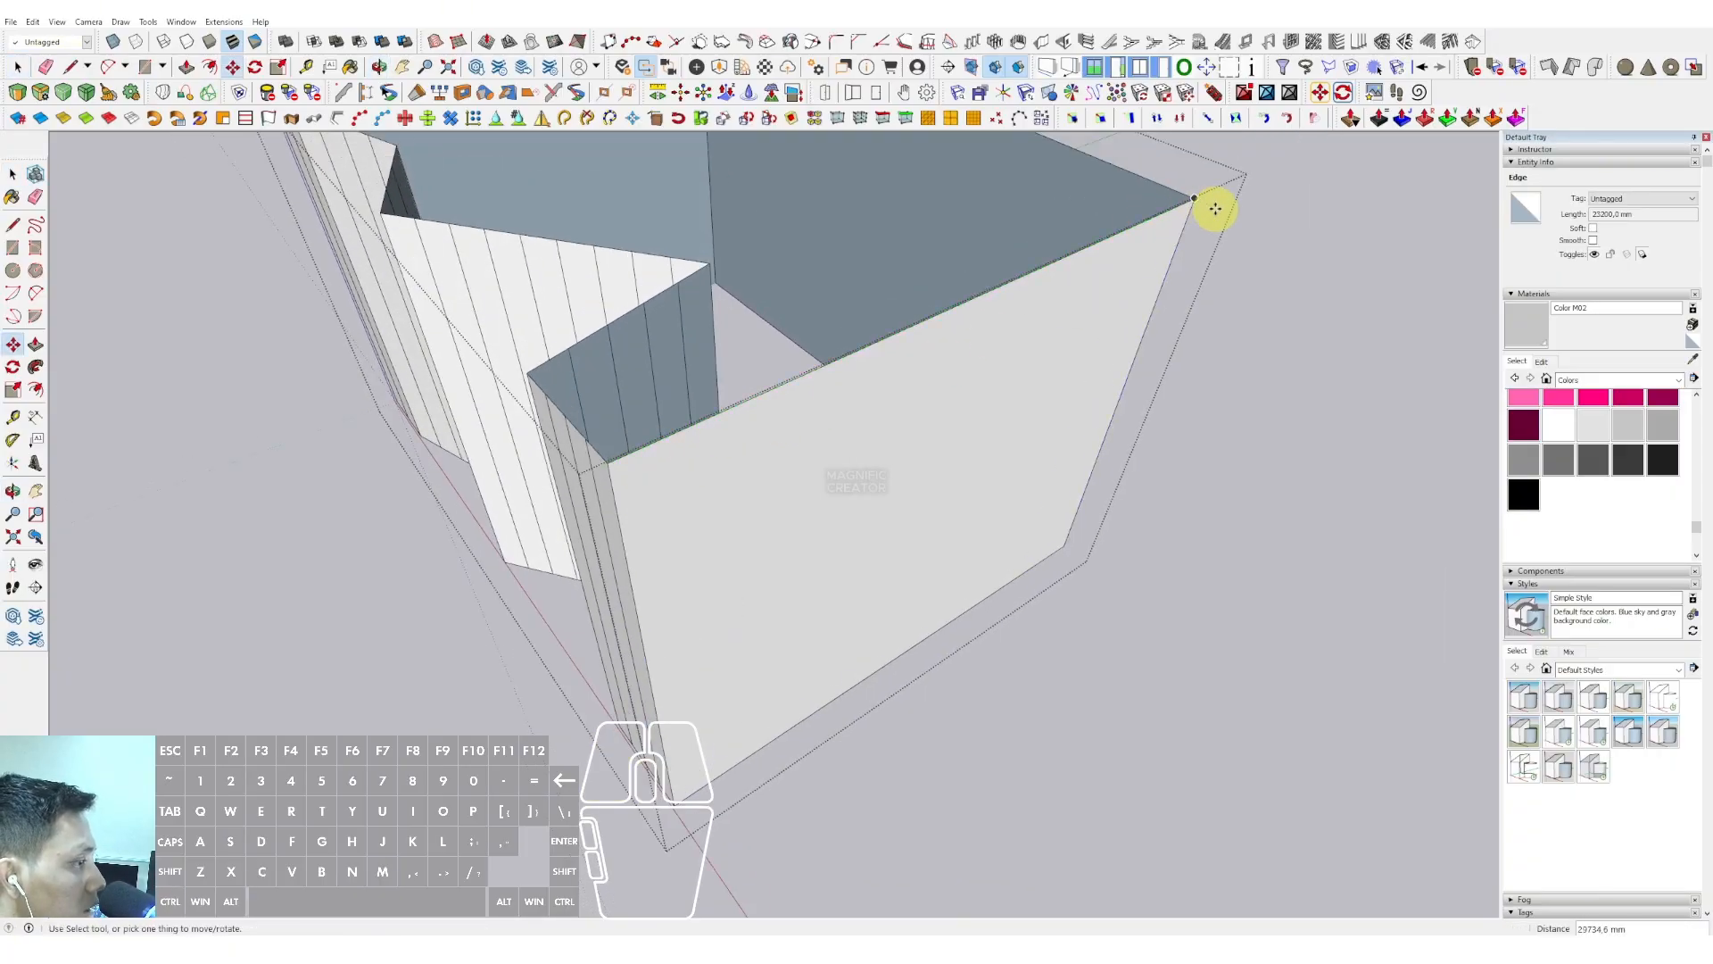
{"action": "type", "text": "12"}
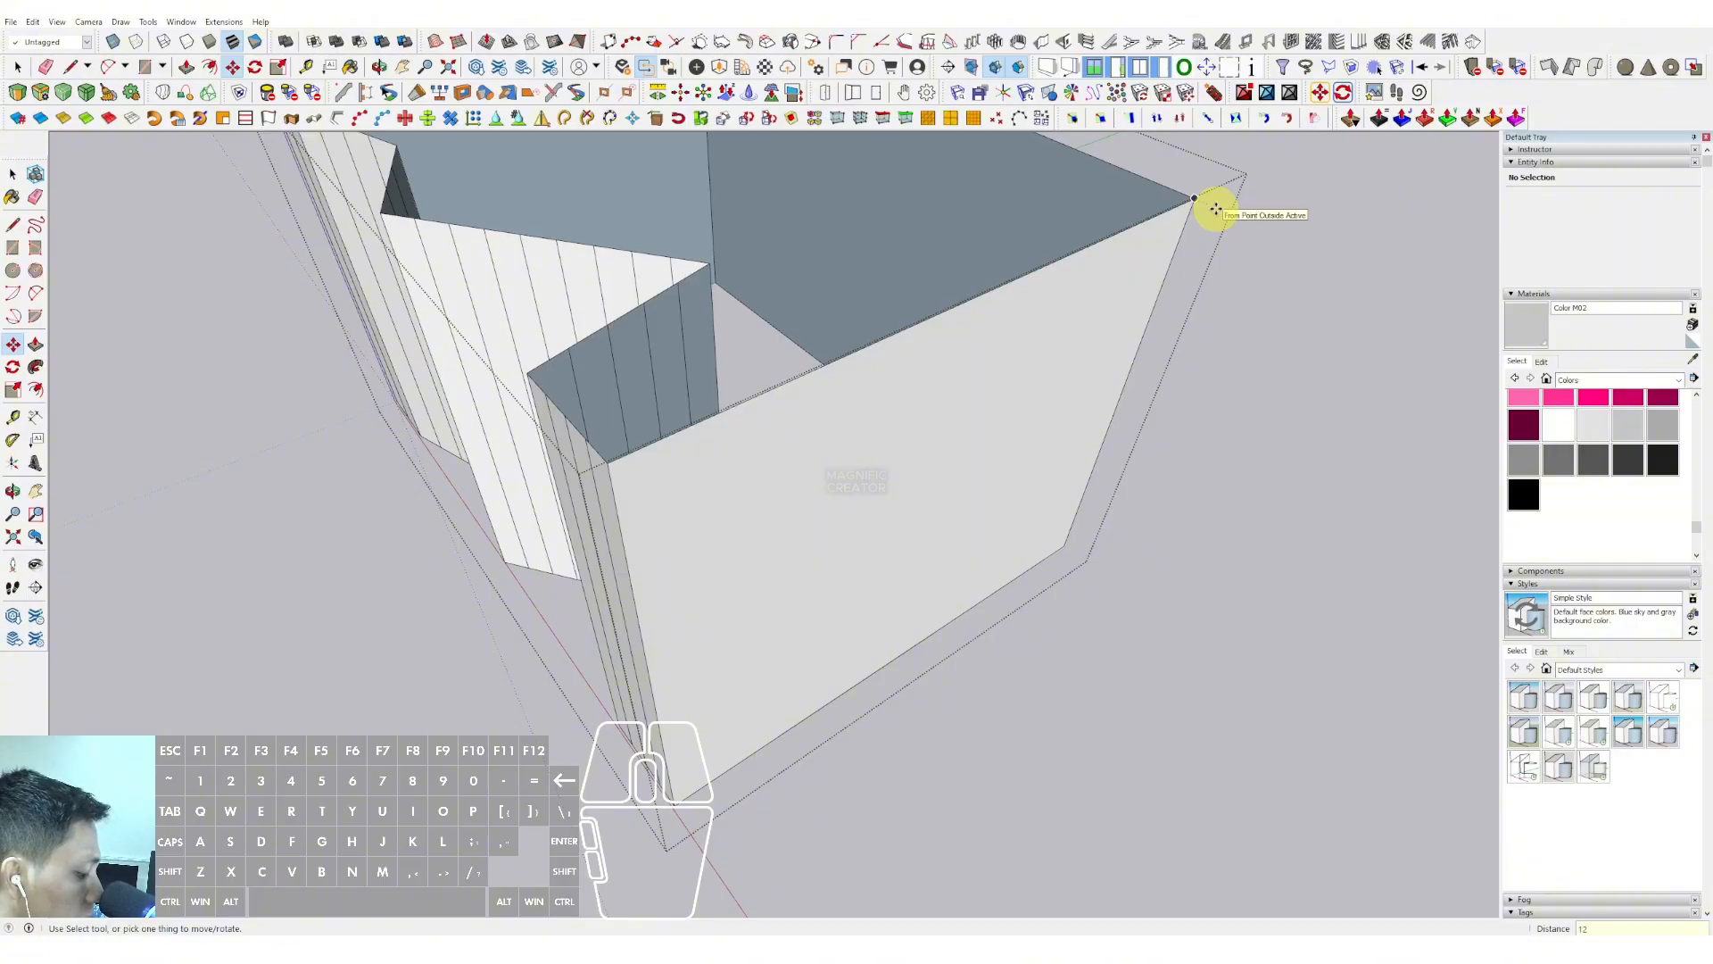
{"action": "type", "text": "/"}
{"action": "key", "text": "Return"}
{"action": "key", "text": "space"}
Copy the front corner edge along the opposite side face to its rear corner and divide that face into 12 equal strips
{"action": "scroll", "coordinate": [1021, 393], "scroll_direction": "down", "scroll_amount": 2}
{"action": "middle_click_drag", "start_coordinate": [834, 420], "coordinate": [980, 515]}
{"action": "left_click", "coordinate": [980, 515]}
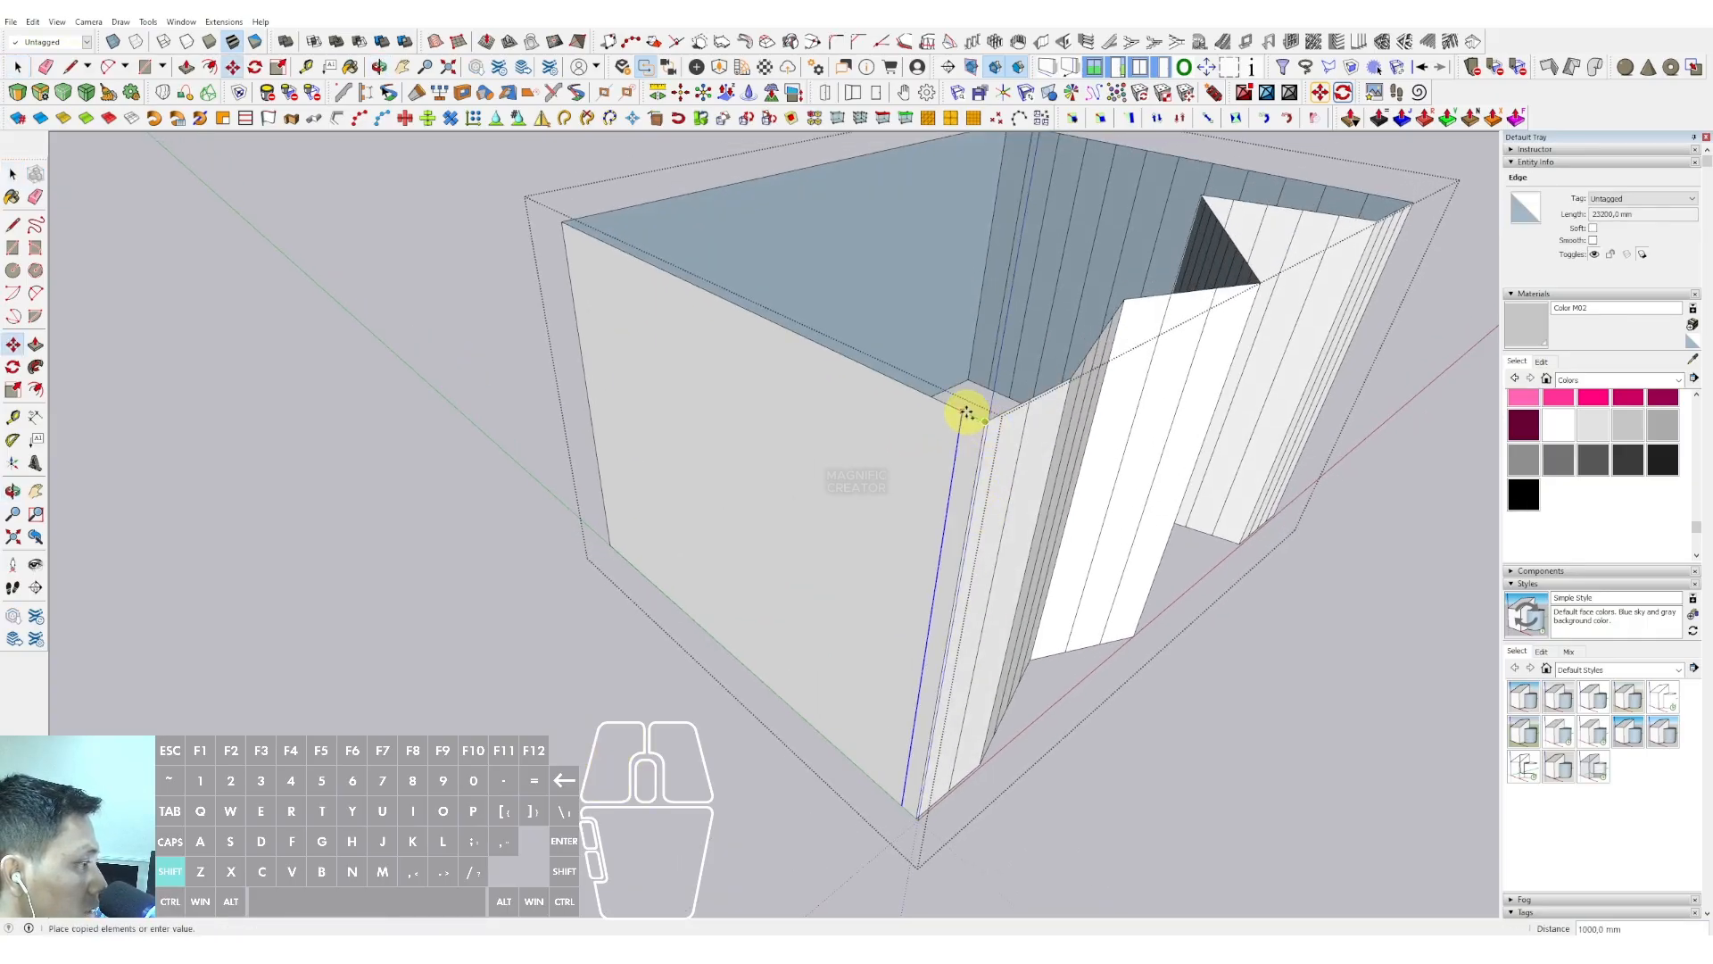
{"action": "type", "text": "/12"}
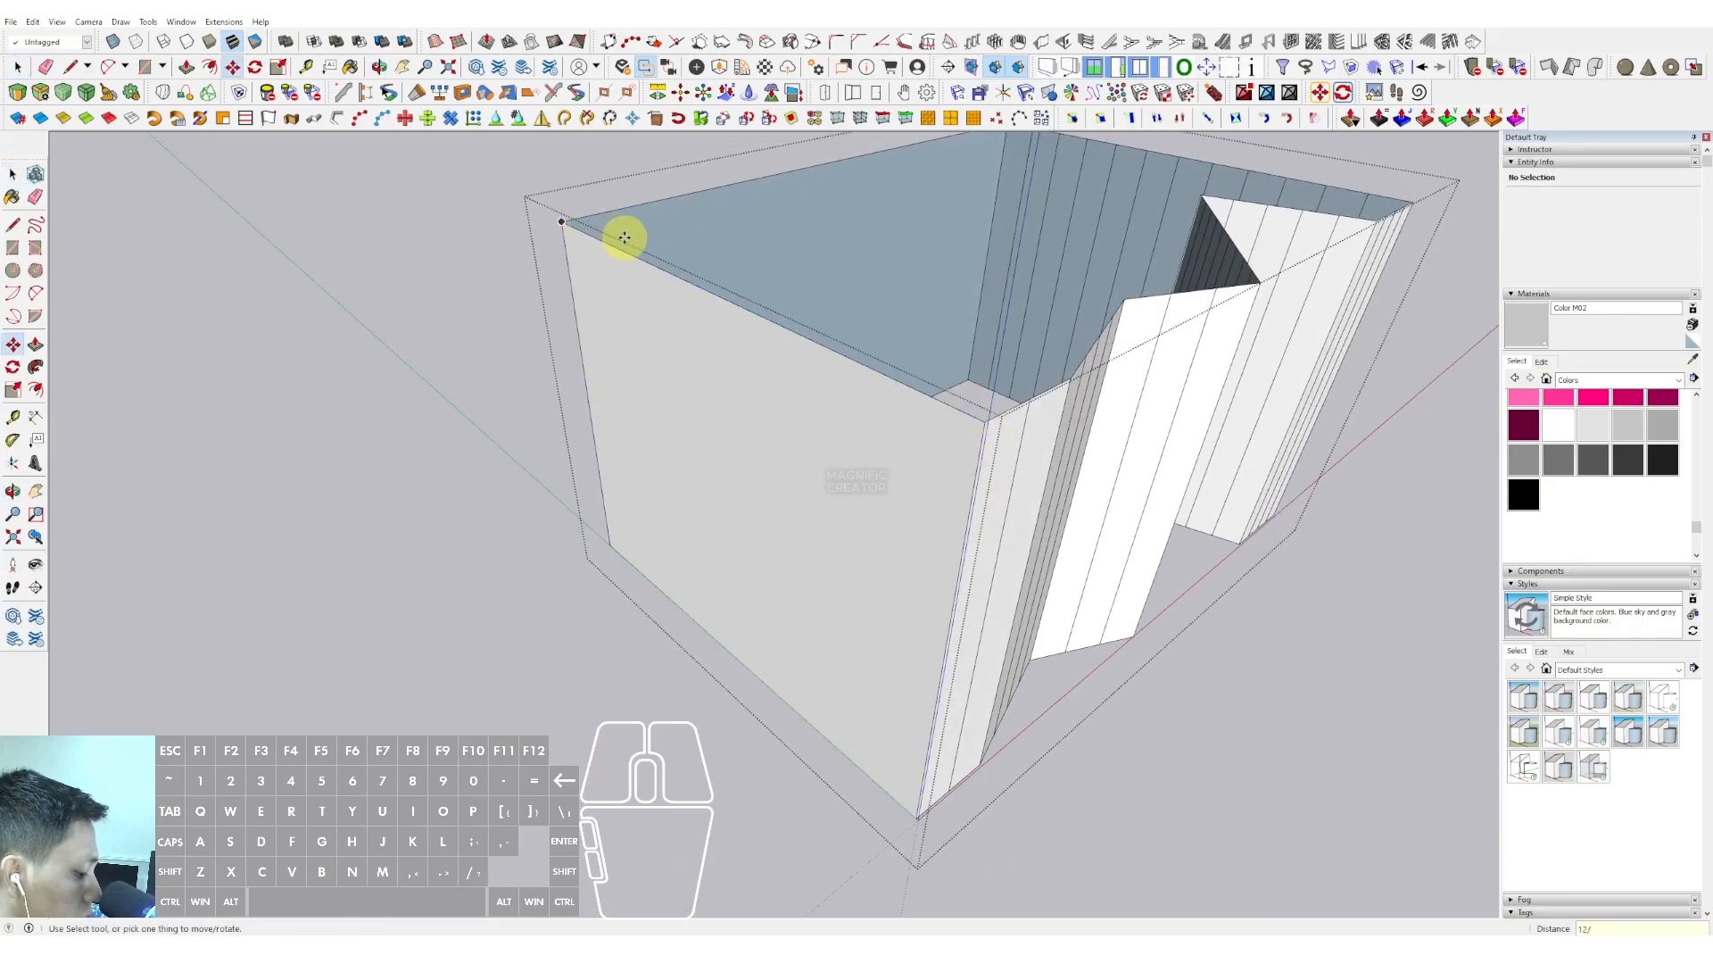
{"action": "key", "text": "Return"}
{"action": "key", "text": "space"}
Copy the rear corner edge across the back face to the far corner, divide the face into equal strips, and leave the envelope group
{"action": "middle_click_drag", "start_coordinate": [752, 365], "coordinate": [880, 493]}
{"action": "key", "text": "m"}
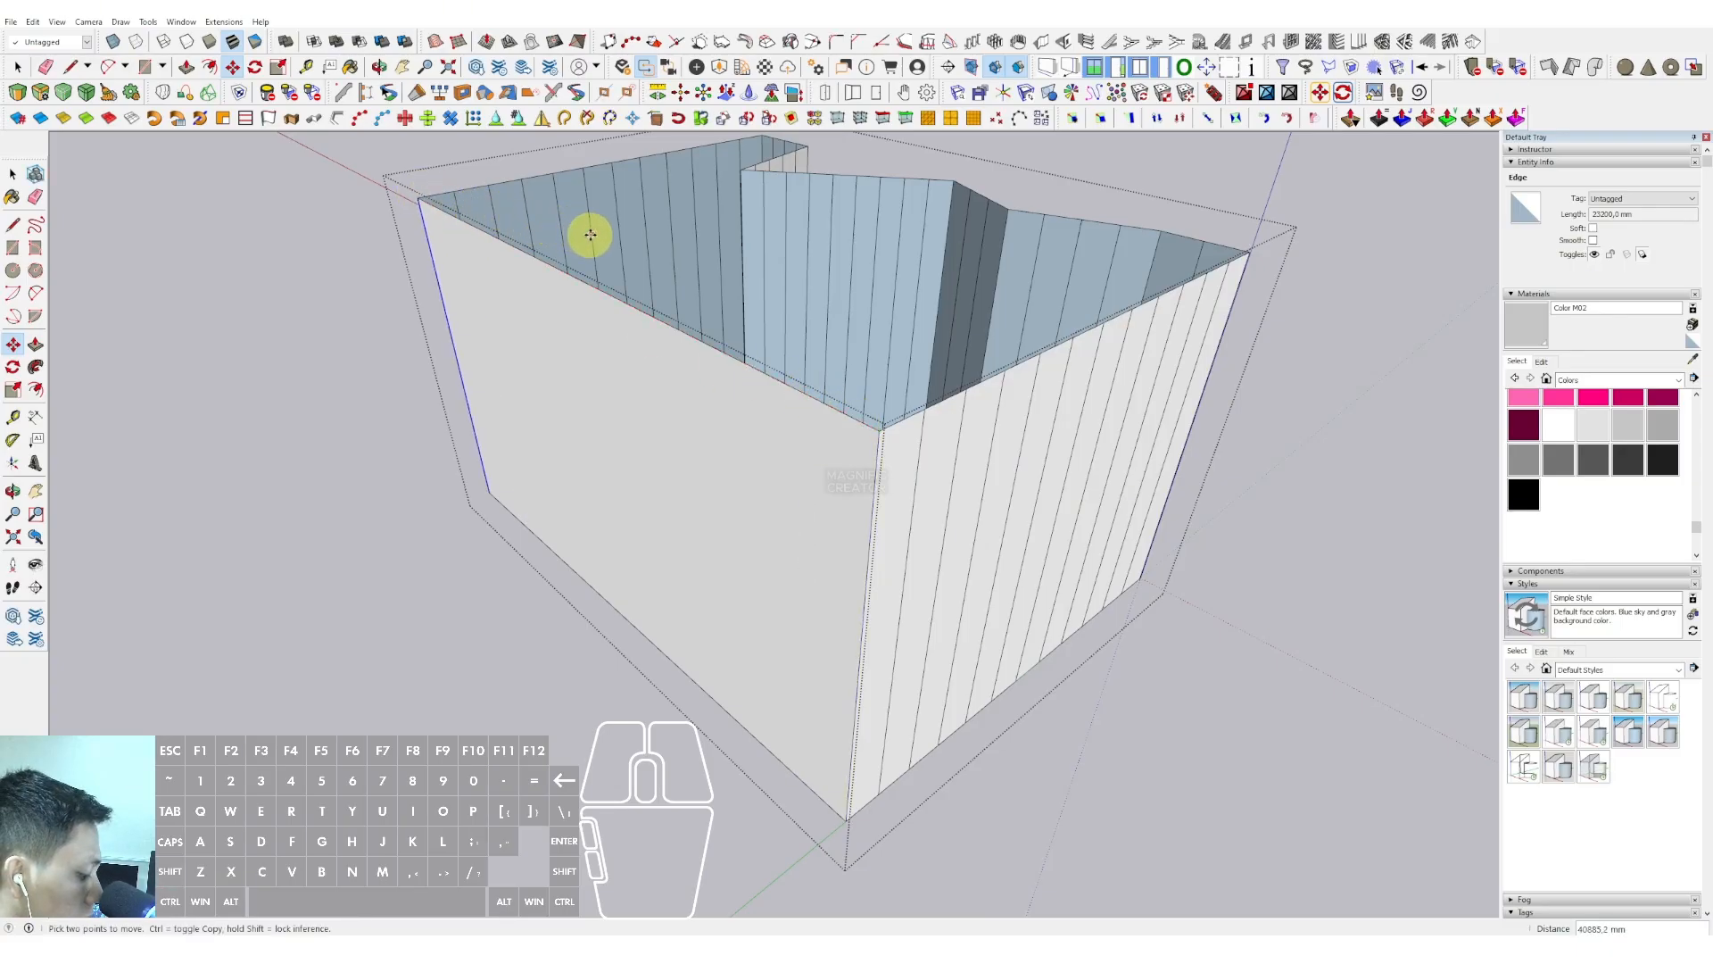
{"action": "key", "text": "Return"}
{"action": "scroll", "coordinate": [798, 484], "scroll_direction": "down", "scroll_amount": 2}
{"action": "middle_click_drag", "start_coordinate": [798, 484], "coordinate": [201, 533]}
{"action": "key", "text": "space"}
{"action": "left_click", "coordinate": [849, 457]}
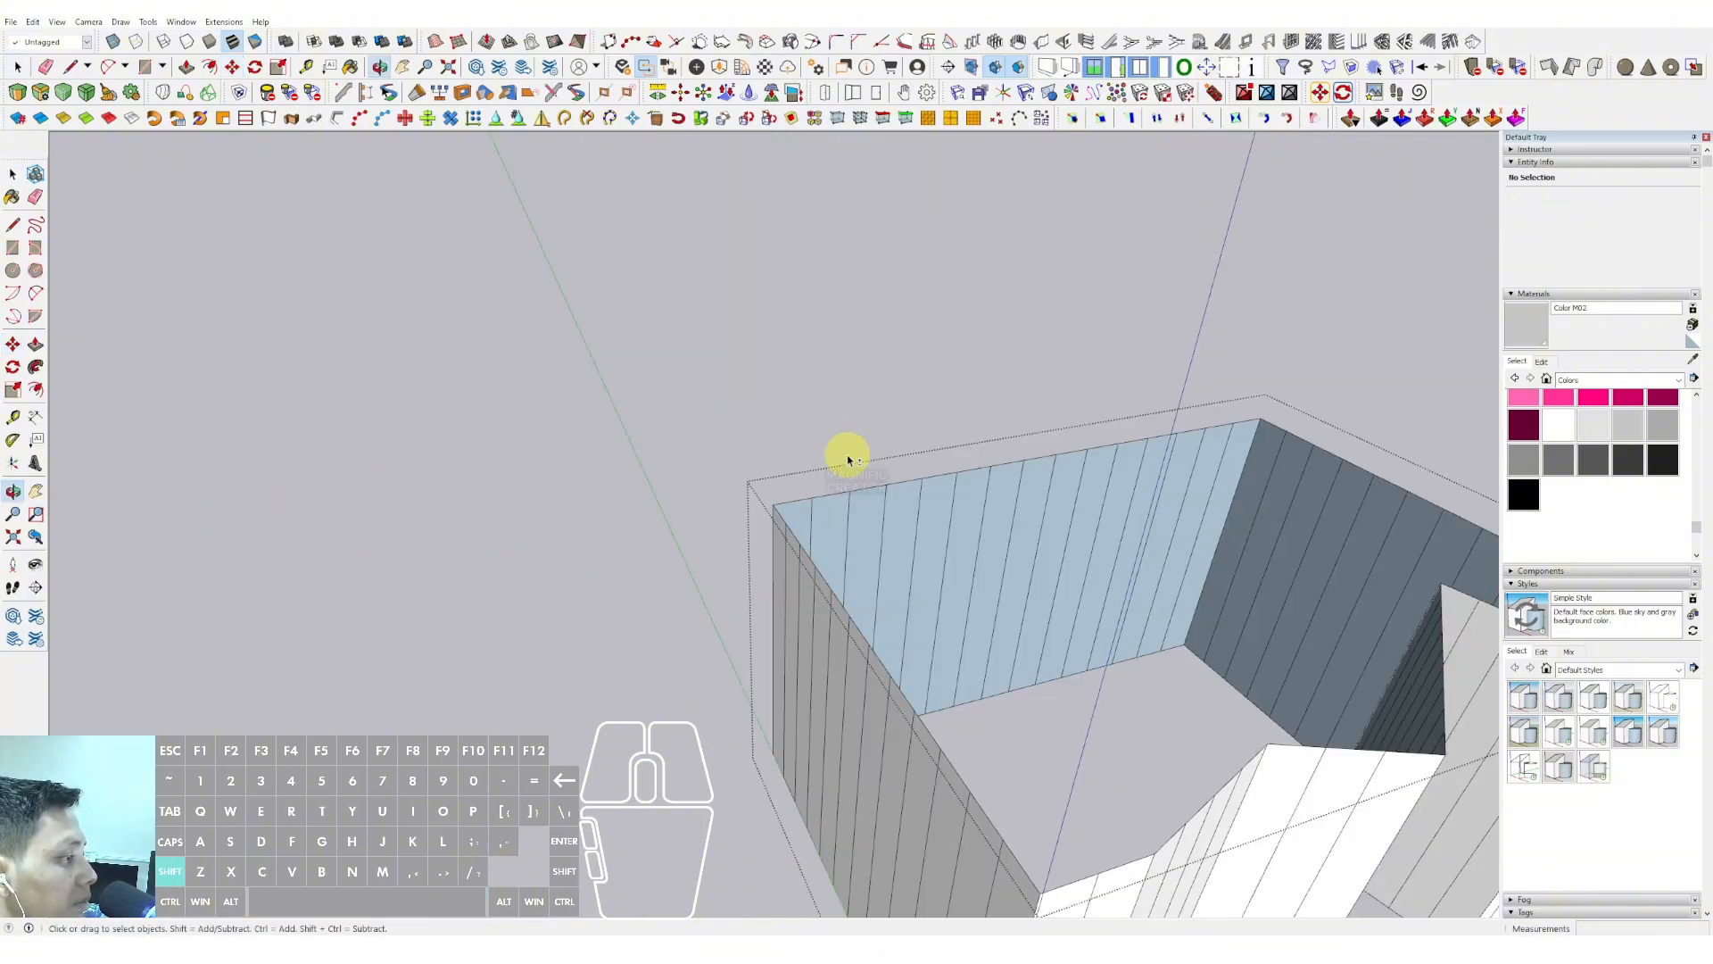
Try the Translucent Glass Blue material from Glass and Mirrors on the whole outer envelope
{"action": "middle_click_drag", "start_coordinate": [849, 457], "coordinate": [402, 232], "text": "shift"}
{"action": "scroll", "coordinate": [630, 372], "scroll_direction": "down", "scroll_amount": 1}
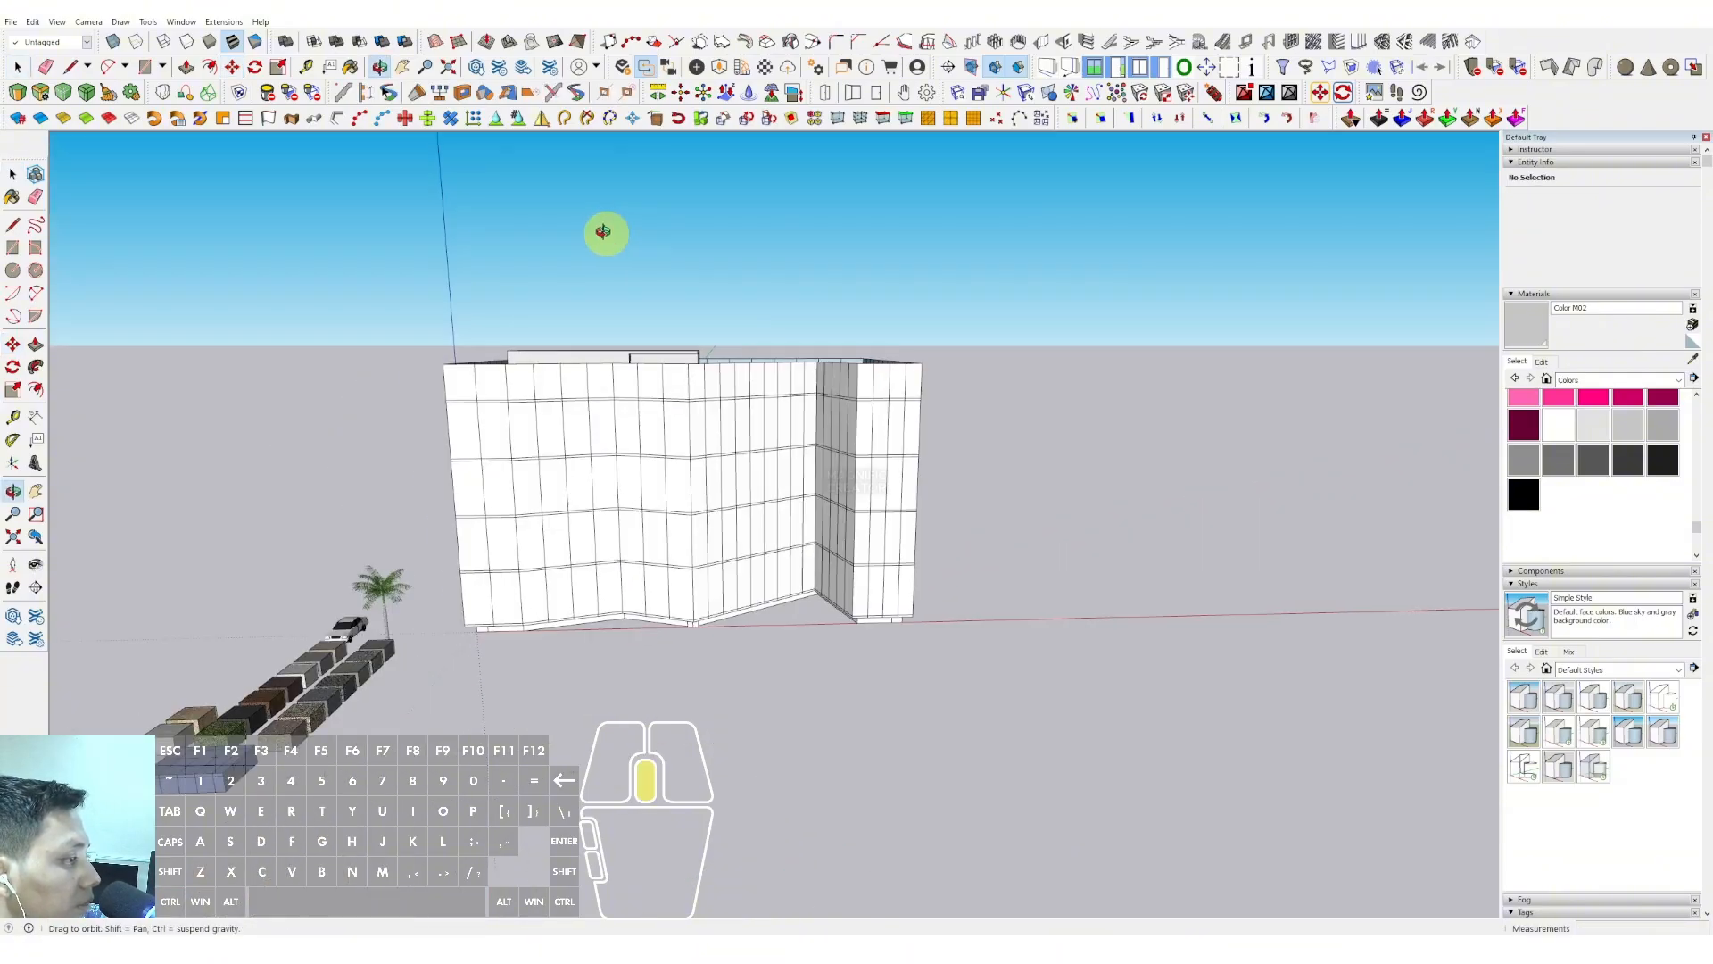
{"action": "scroll", "coordinate": [767, 438], "scroll_direction": "up", "scroll_amount": 3}
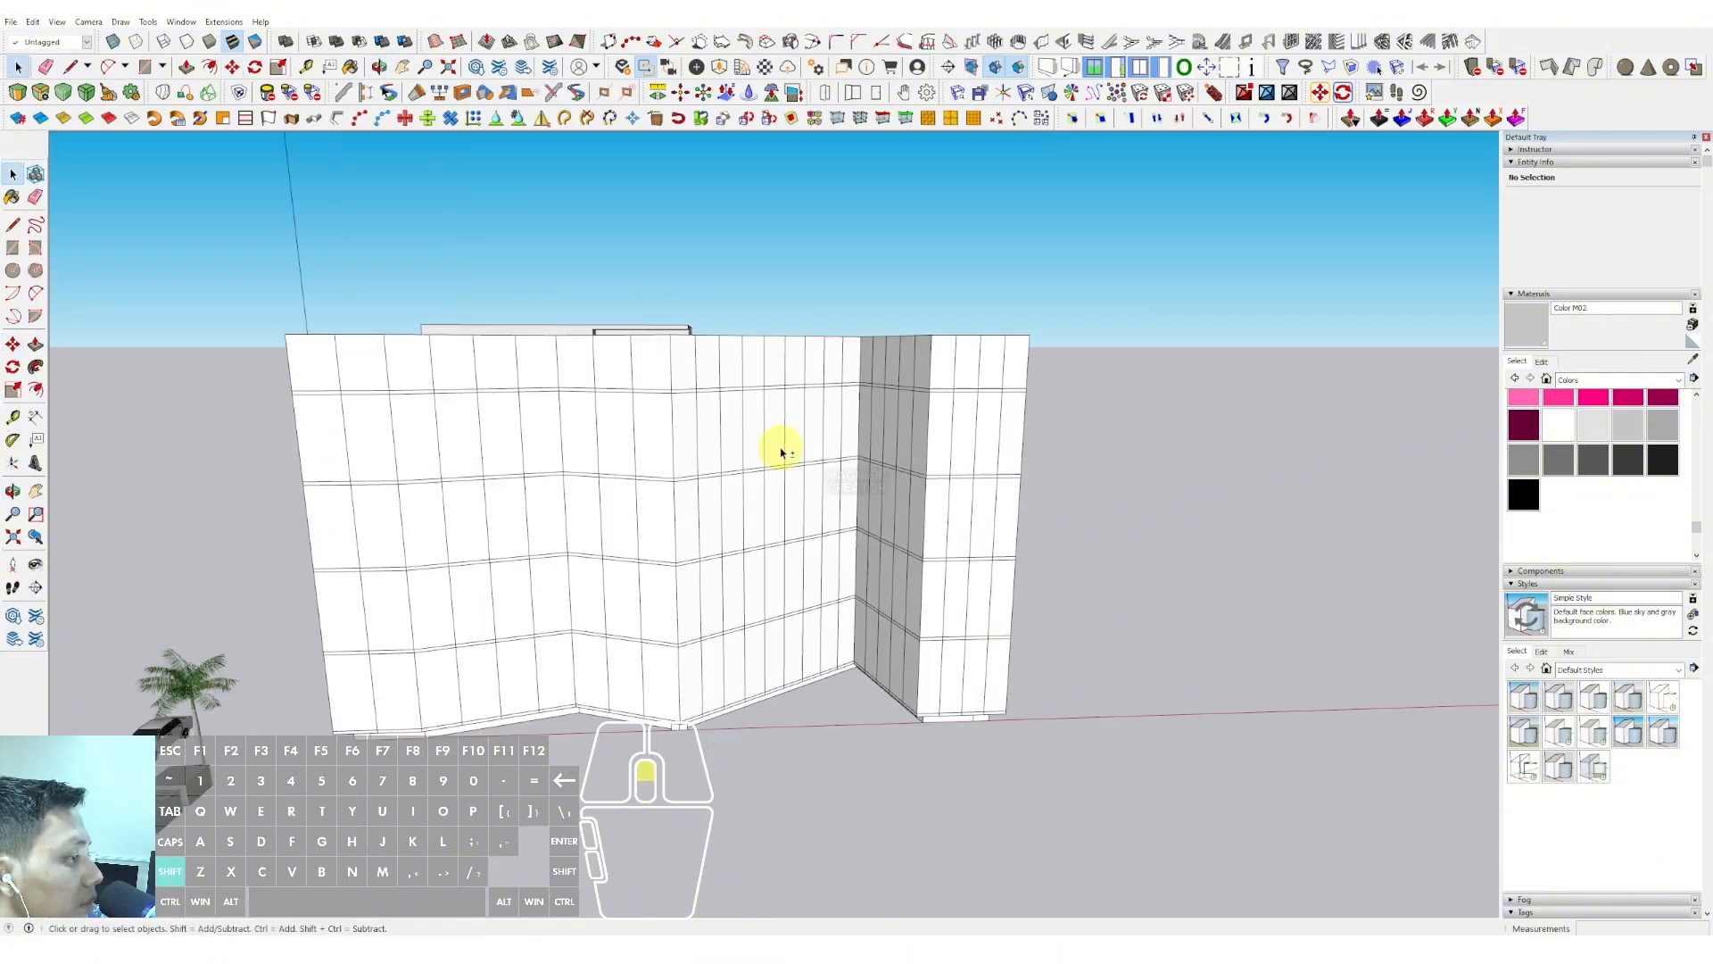
{"action": "middle_click_drag", "start_coordinate": [781, 448], "coordinate": [712, 555]}
{"action": "middle_click_drag", "start_coordinate": [1097, 455], "coordinate": [1156, 457], "text": "shift"}
{"action": "left_click", "coordinate": [1680, 380]}
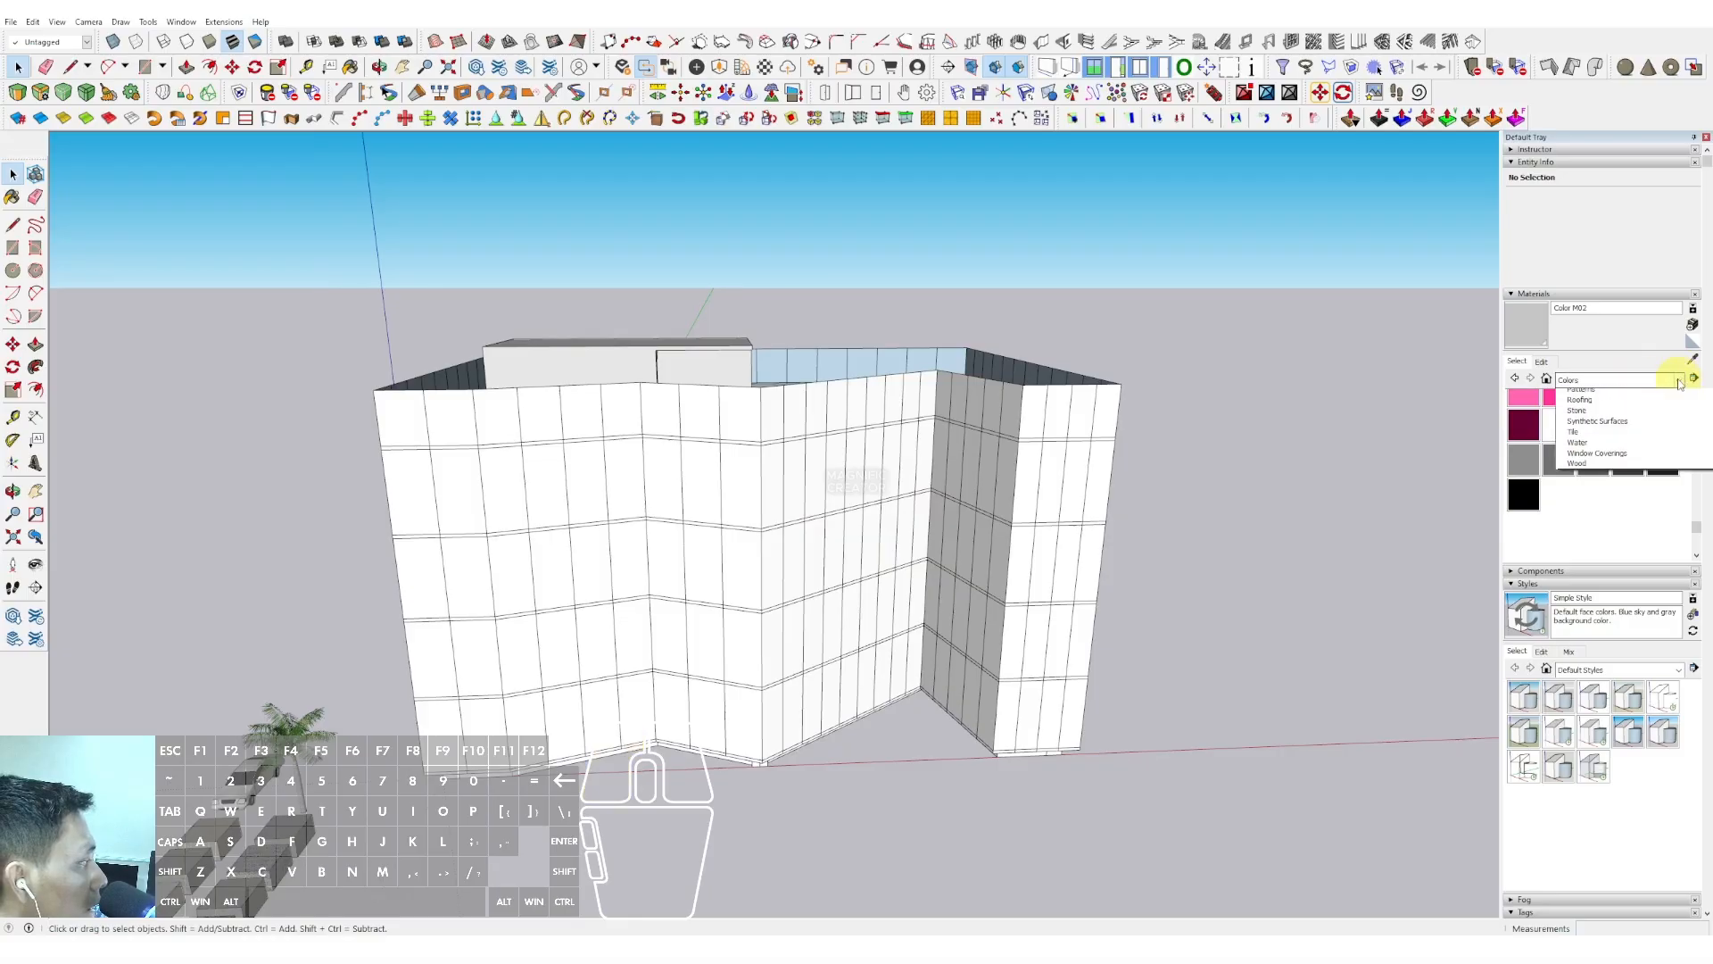
{"action": "left_click", "coordinate": [1597, 448]}
{"action": "left_click", "coordinate": [1626, 418]}
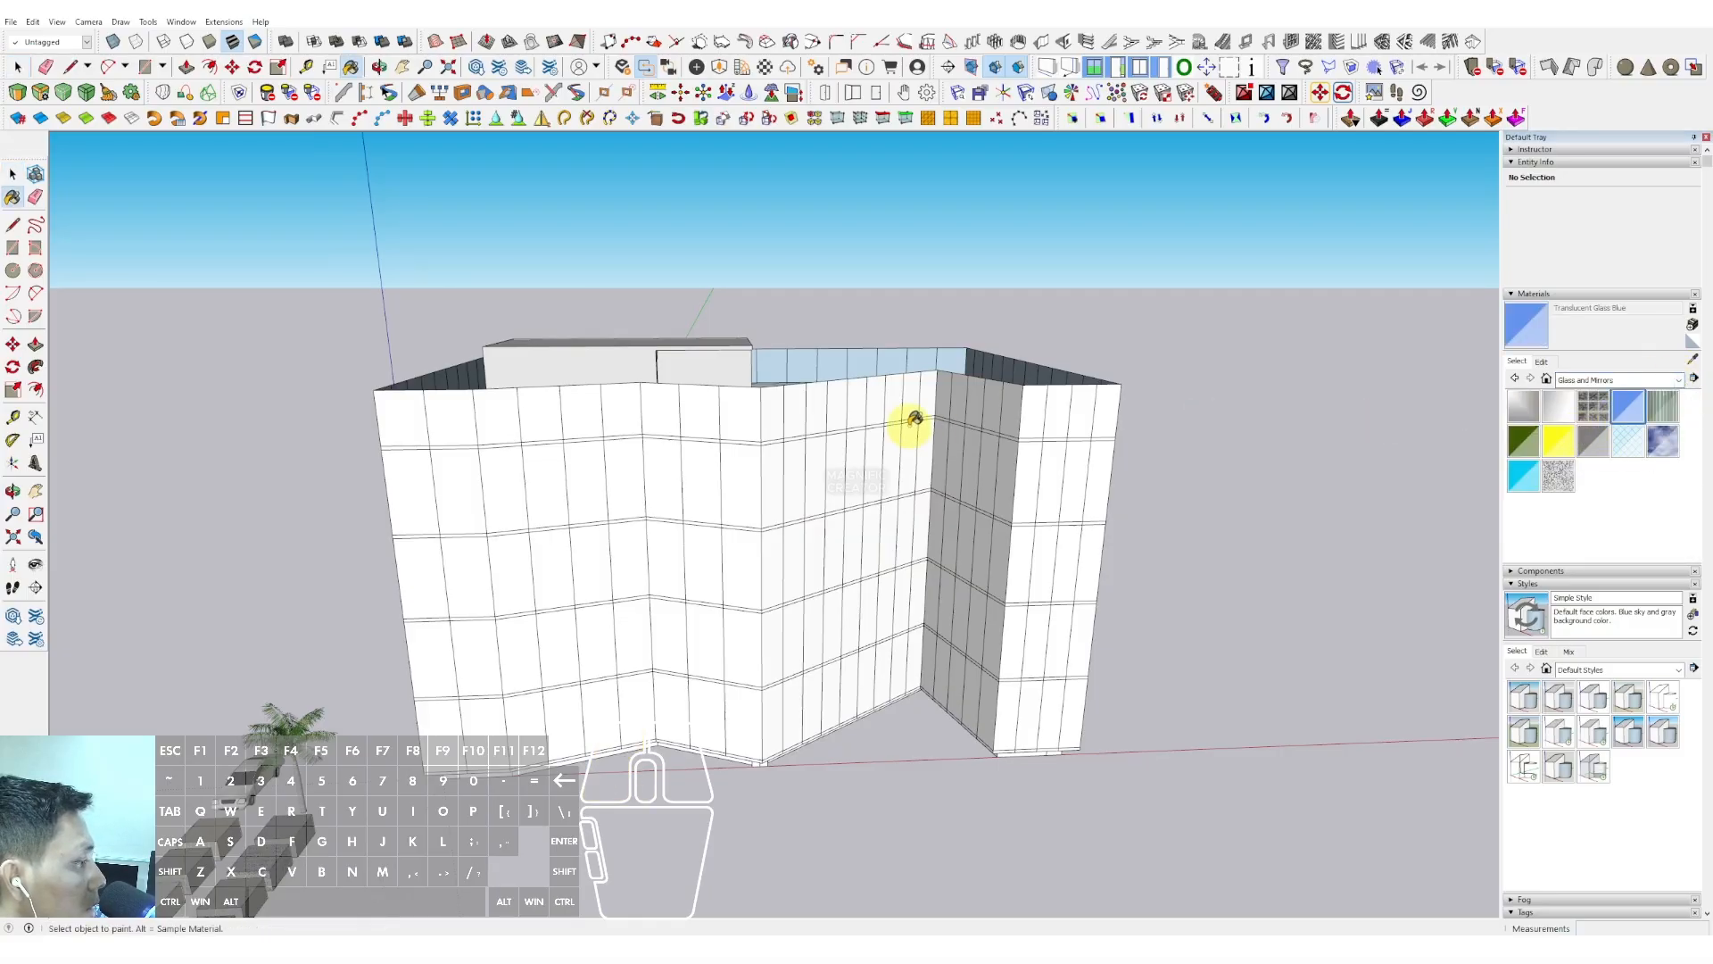
{"action": "scroll", "coordinate": [893, 415], "scroll_direction": "up", "scroll_amount": 3}
{"action": "left_click", "coordinate": [849, 383]}
{"action": "scroll", "coordinate": [803, 394], "scroll_direction": "down", "scroll_amount": 3}
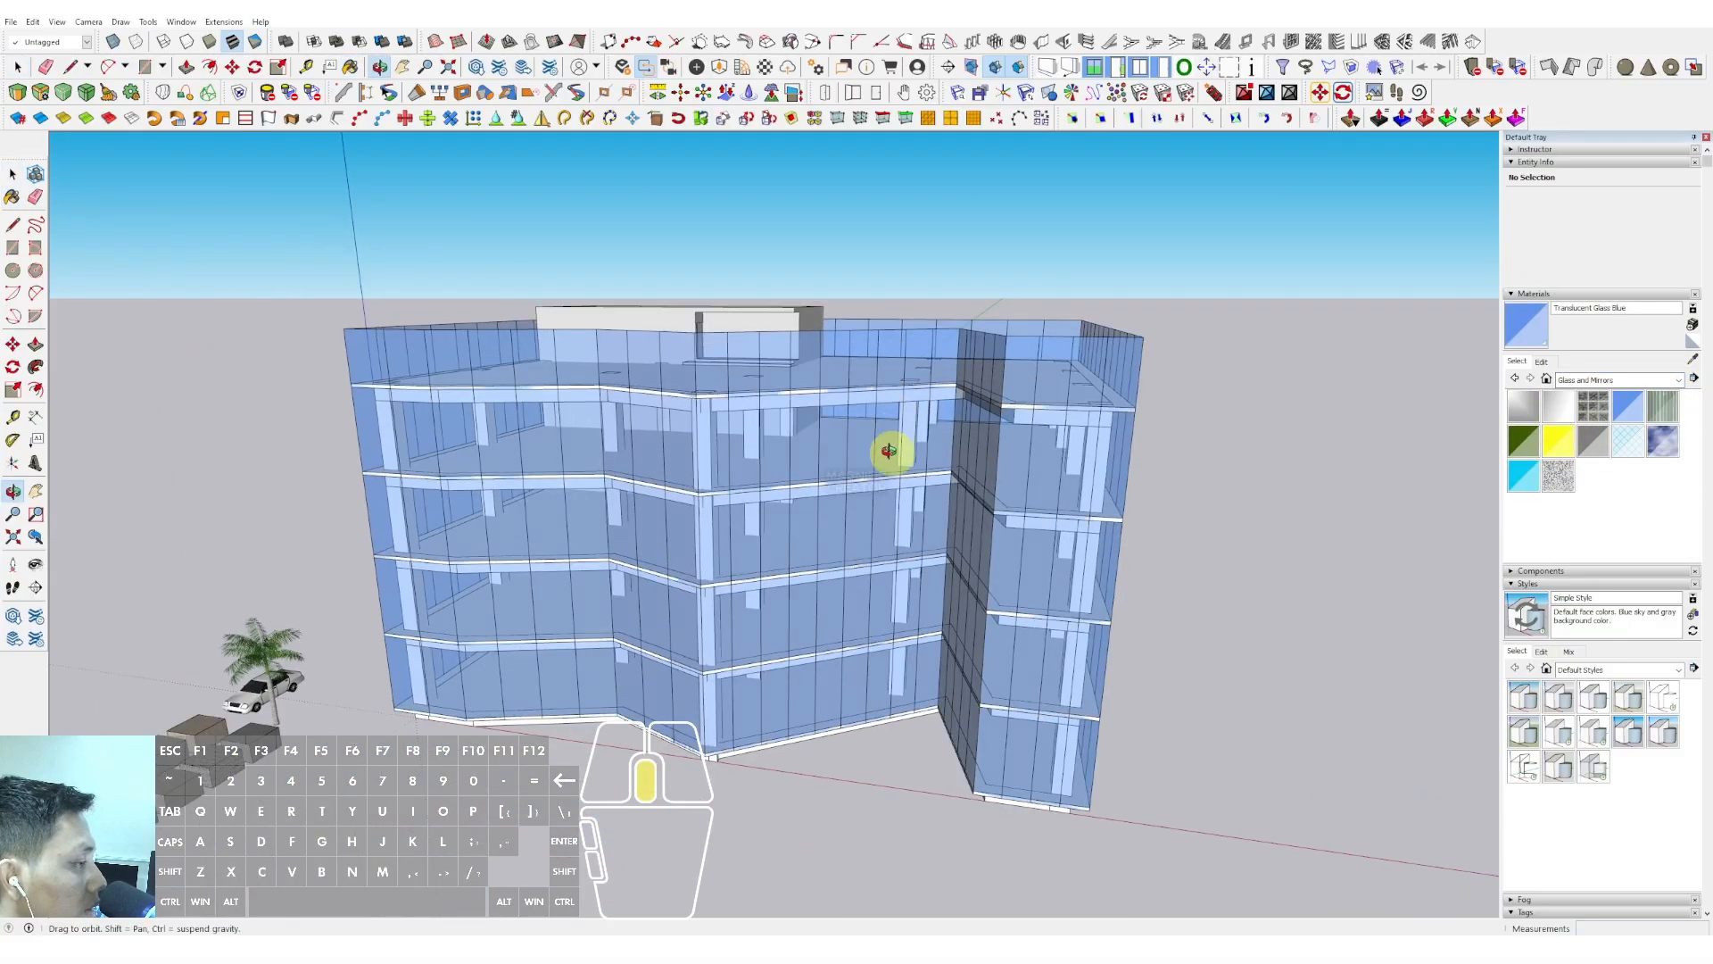
{"action": "middle_click_drag", "start_coordinate": [891, 452], "coordinate": [880, 409]}
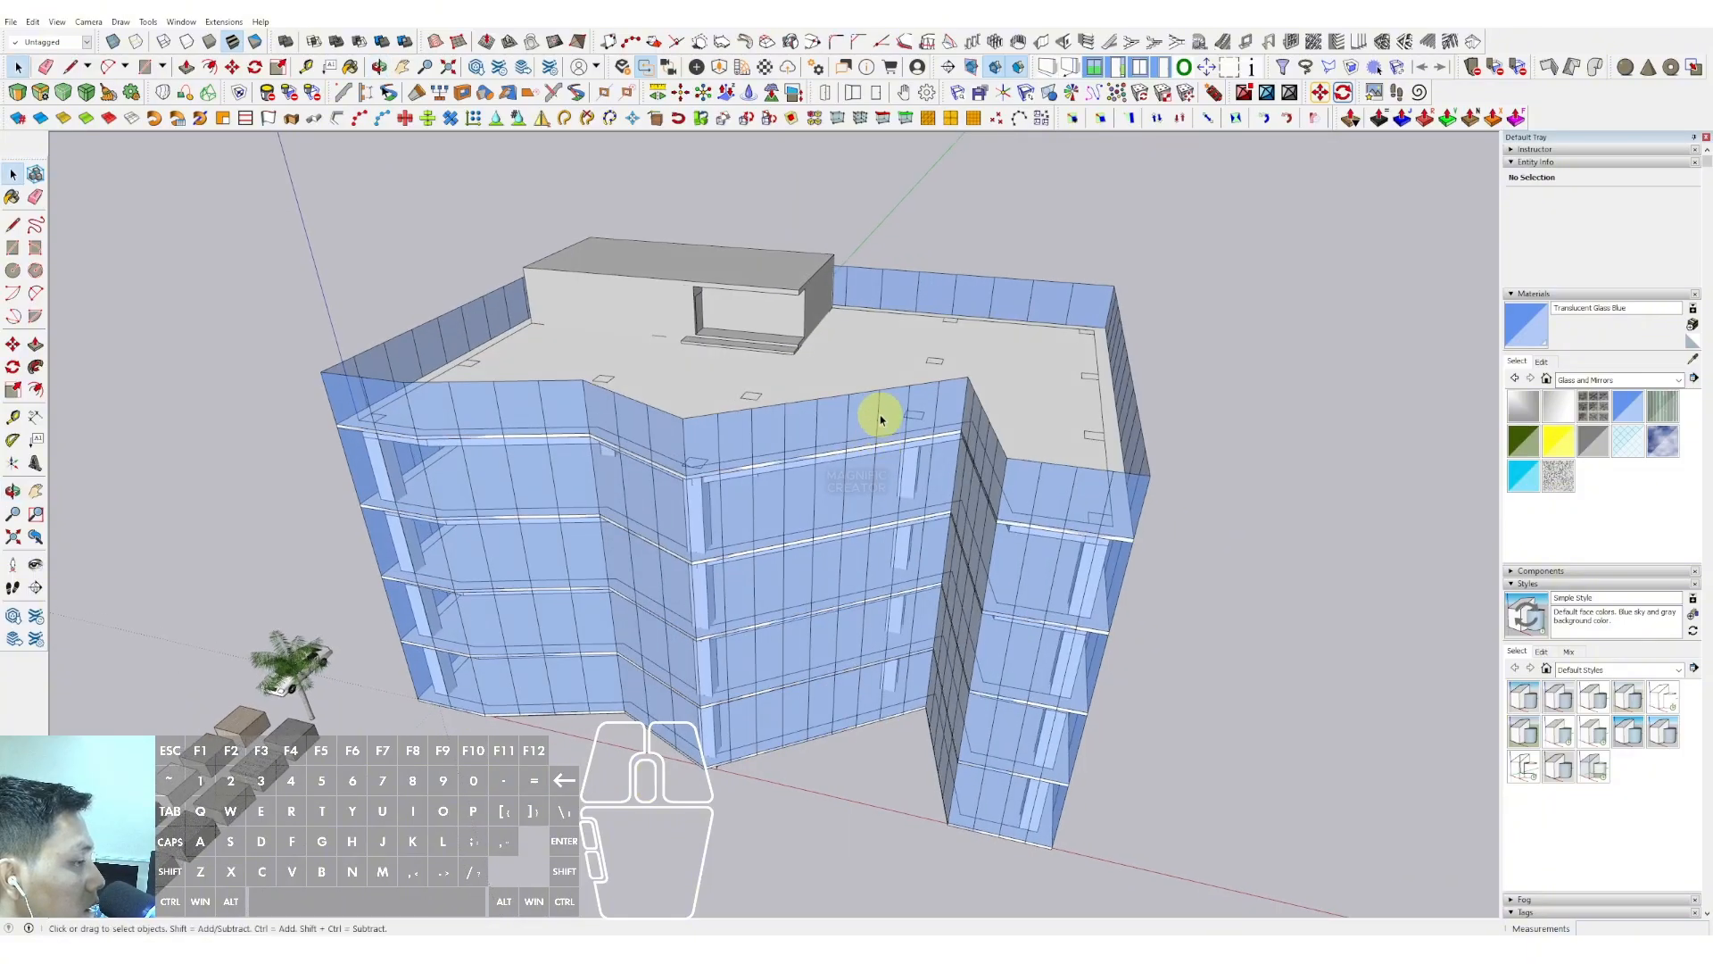
Undo the glass paint on the outer envelope
{"action": "double_click", "coordinate": [880, 410]}
{"action": "key", "text": "ctrl+z"}
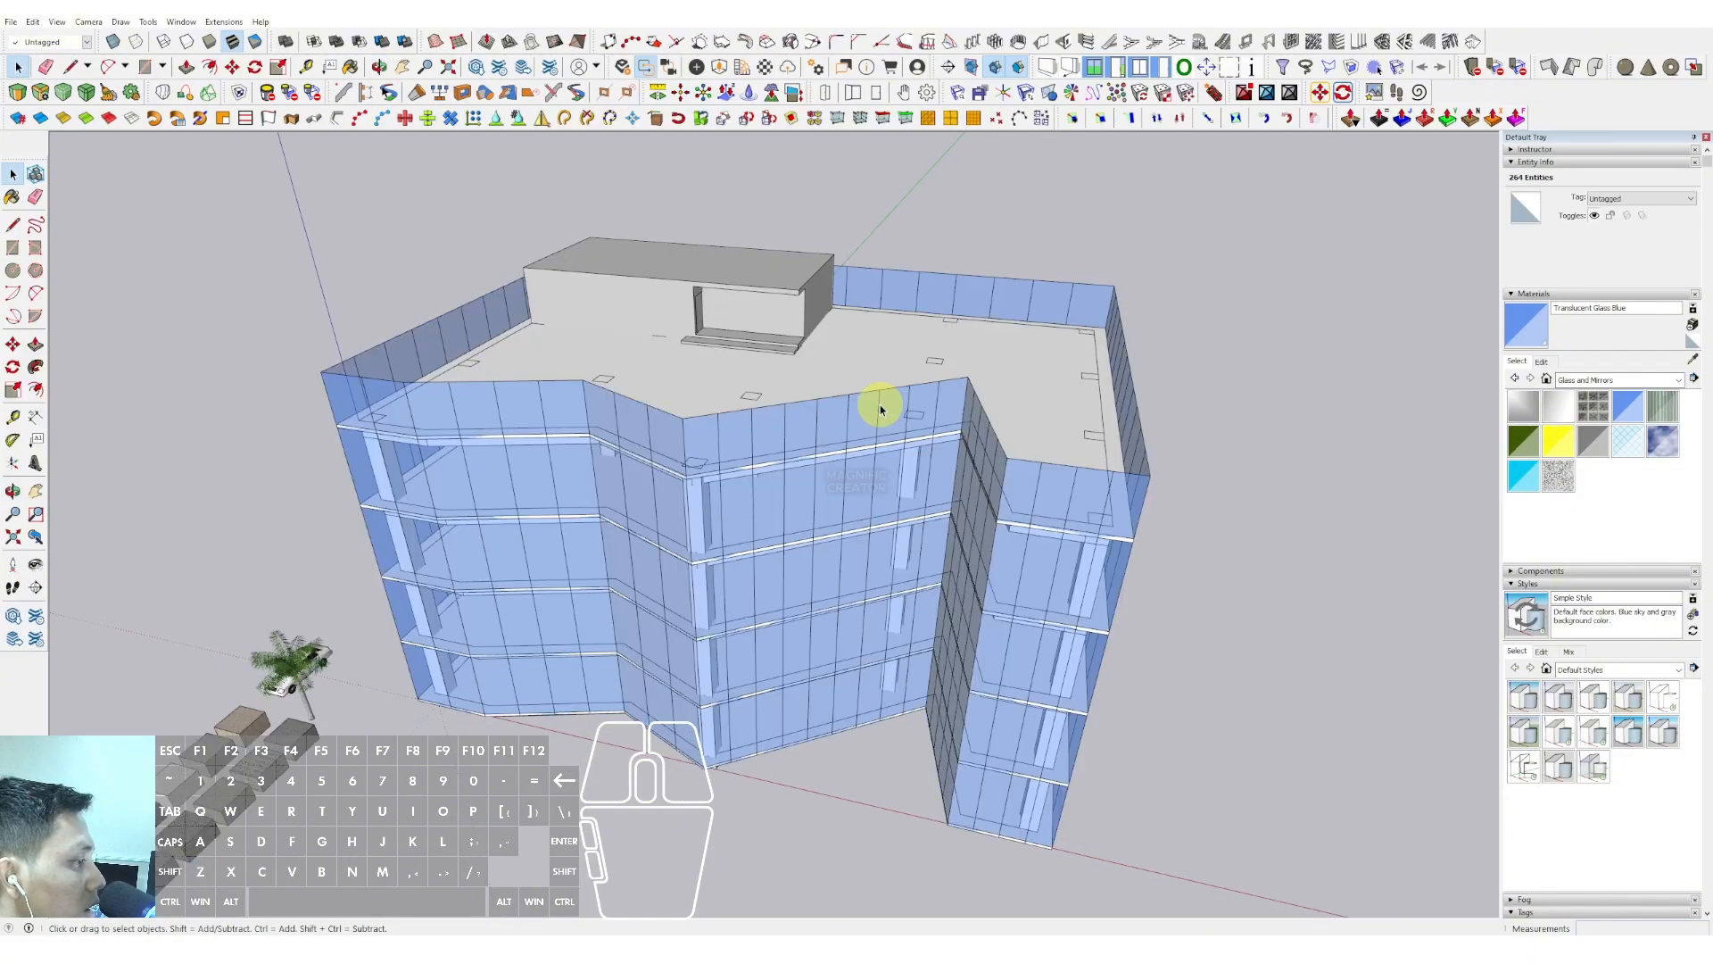
{"action": "key", "text": "ctrl+z"}
Run Lattice Maker on the whole envelope with 50 mm width and depth, 25 mm pane inset, 5 mm panes, Gray lattice and Glass panes
{"action": "middle_click_drag", "start_coordinate": [879, 423], "coordinate": [878, 428]}
{"action": "triple_click", "coordinate": [899, 381]}
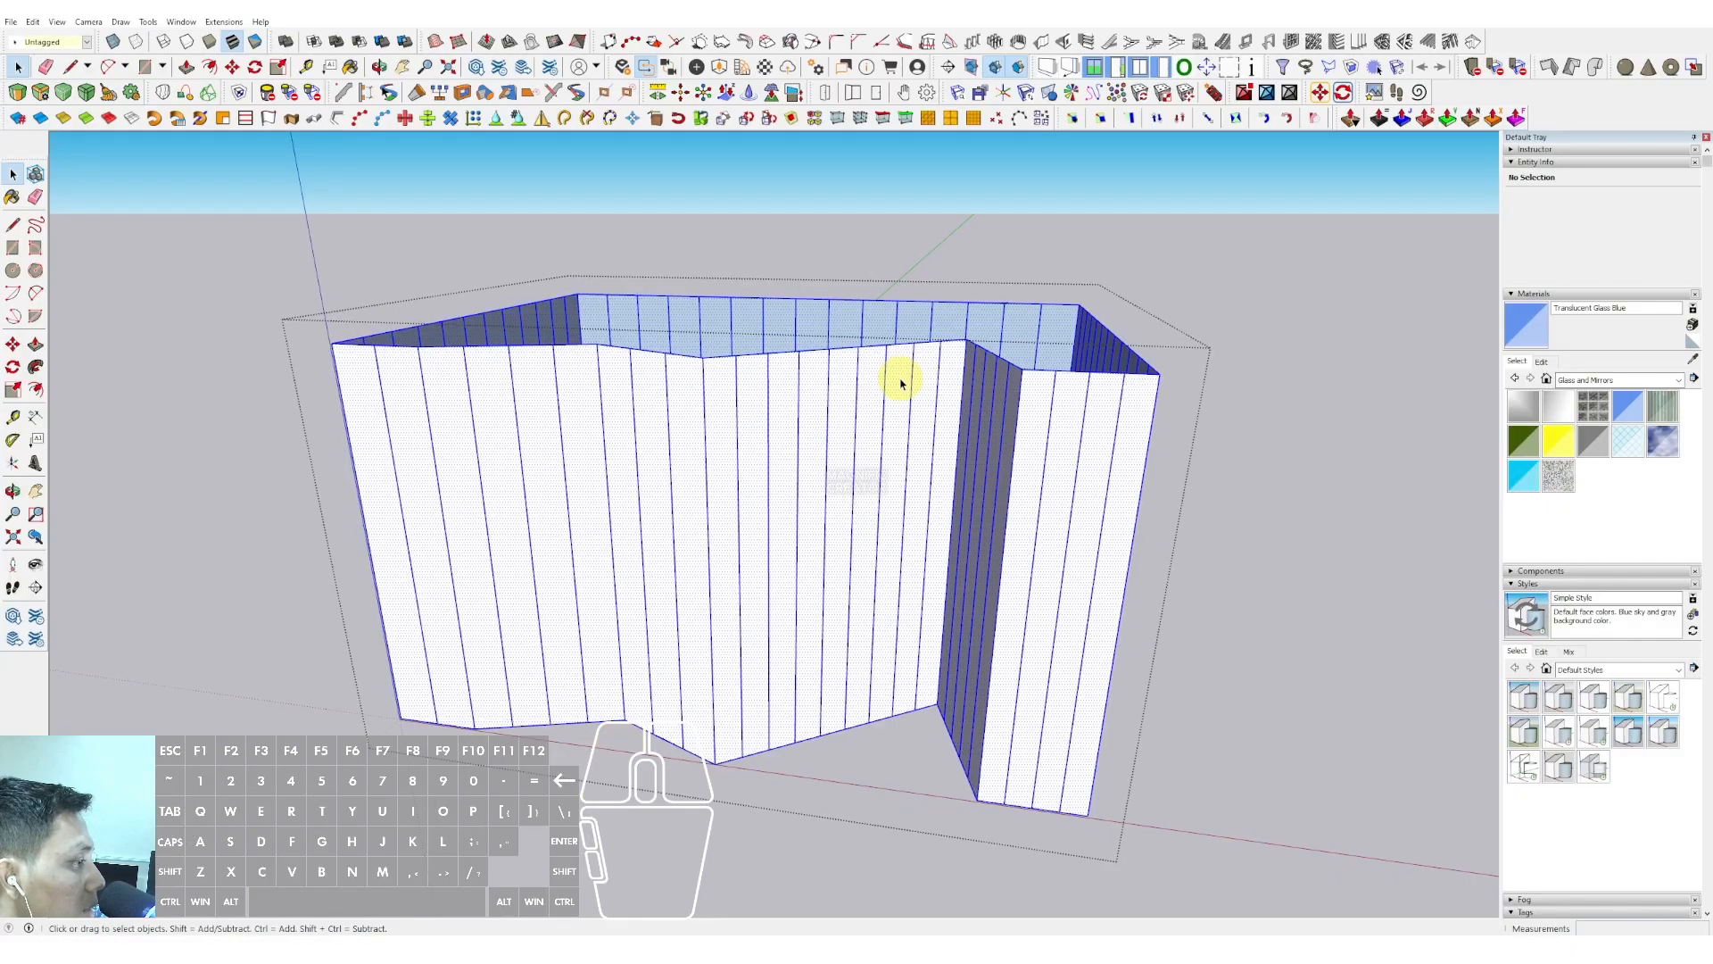
{"action": "left_click", "coordinate": [234, 23]}
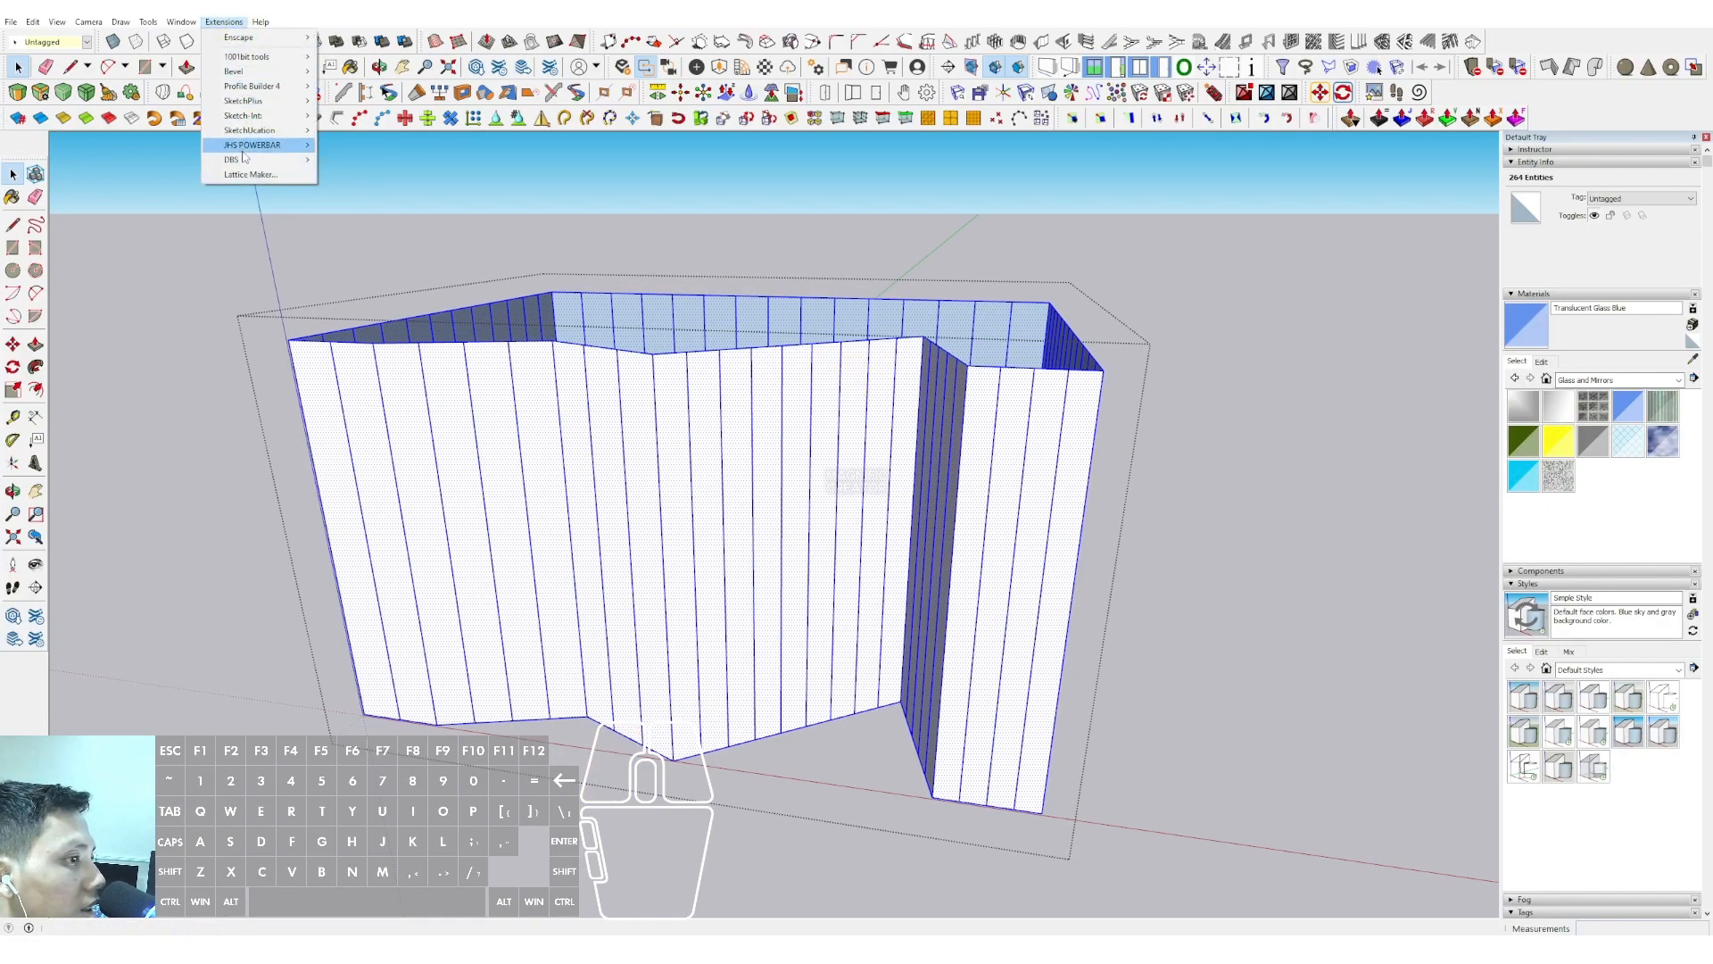
{"action": "left_click", "coordinate": [256, 179]}
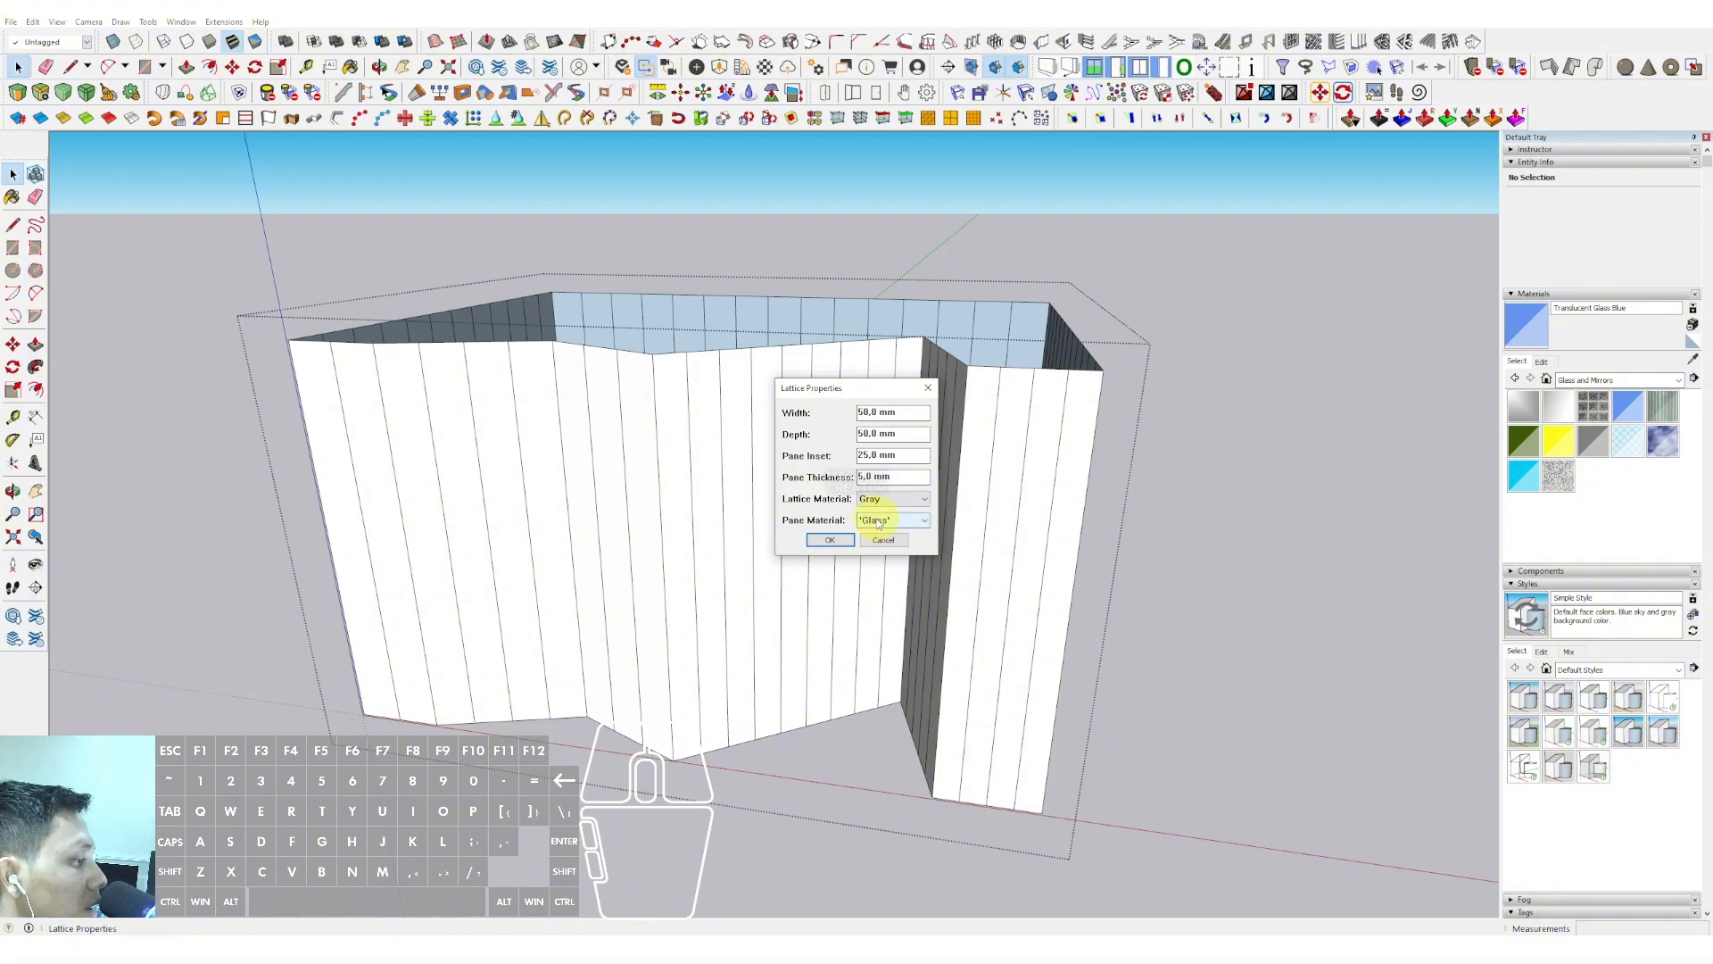
{"action": "left_click", "coordinate": [831, 541]}
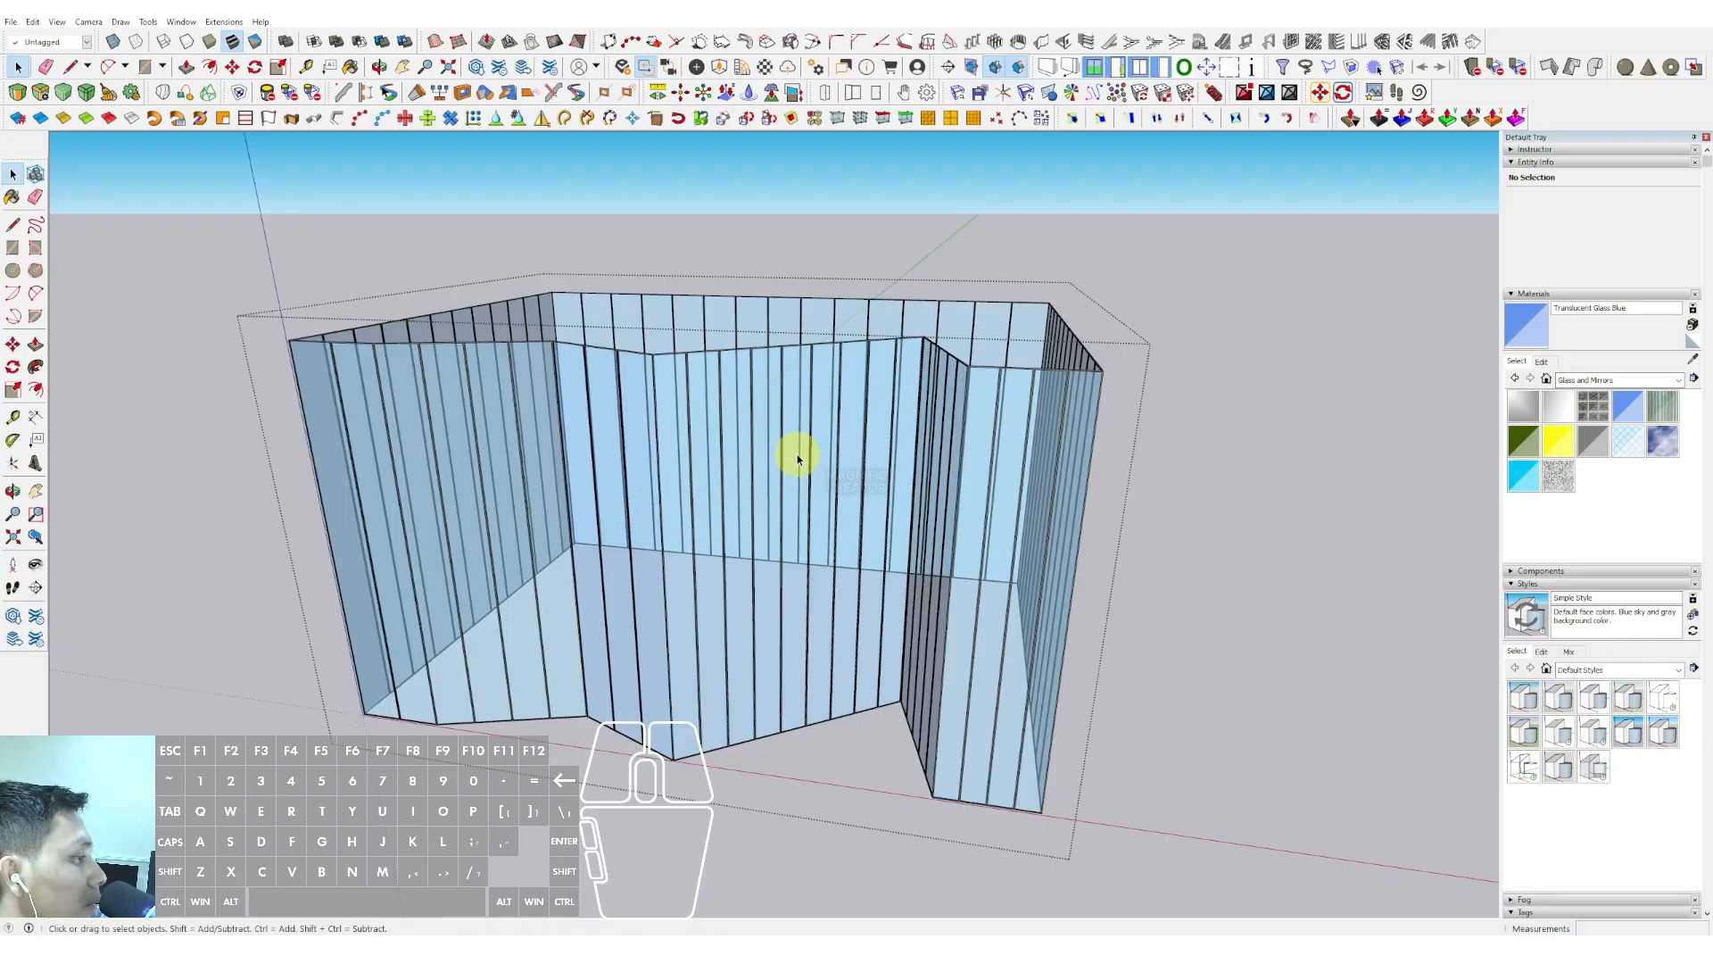
Open the roof slab inside the glazed envelope and offset its top face outline inward by 100 mm
{"action": "middle_click_drag", "start_coordinate": [795, 437], "coordinate": [1190, 295]}
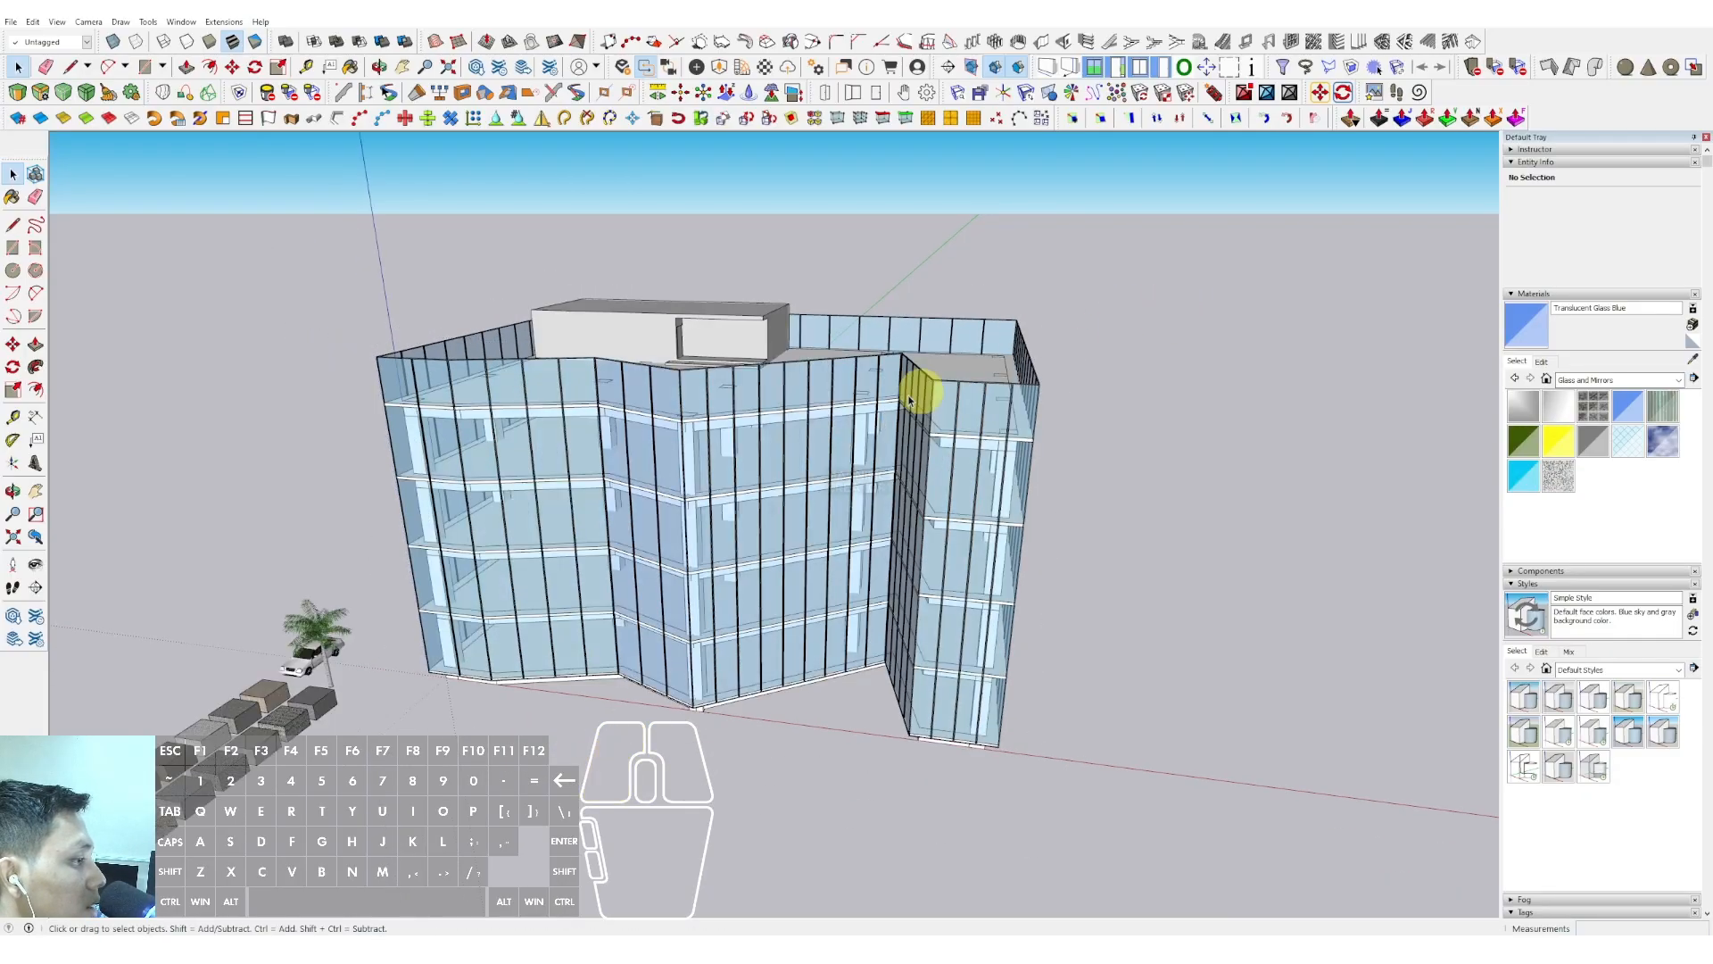
{"action": "middle_click_drag", "start_coordinate": [922, 383], "coordinate": [946, 495]}
{"action": "scroll", "coordinate": [967, 447], "scroll_direction": "up", "scroll_amount": 2}
{"action": "scroll", "coordinate": [979, 495], "scroll_direction": "up", "scroll_amount": 2}
{"action": "triple_click", "coordinate": [979, 495]}
{"action": "scroll", "coordinate": [981, 500], "scroll_direction": "up", "scroll_amount": 6}
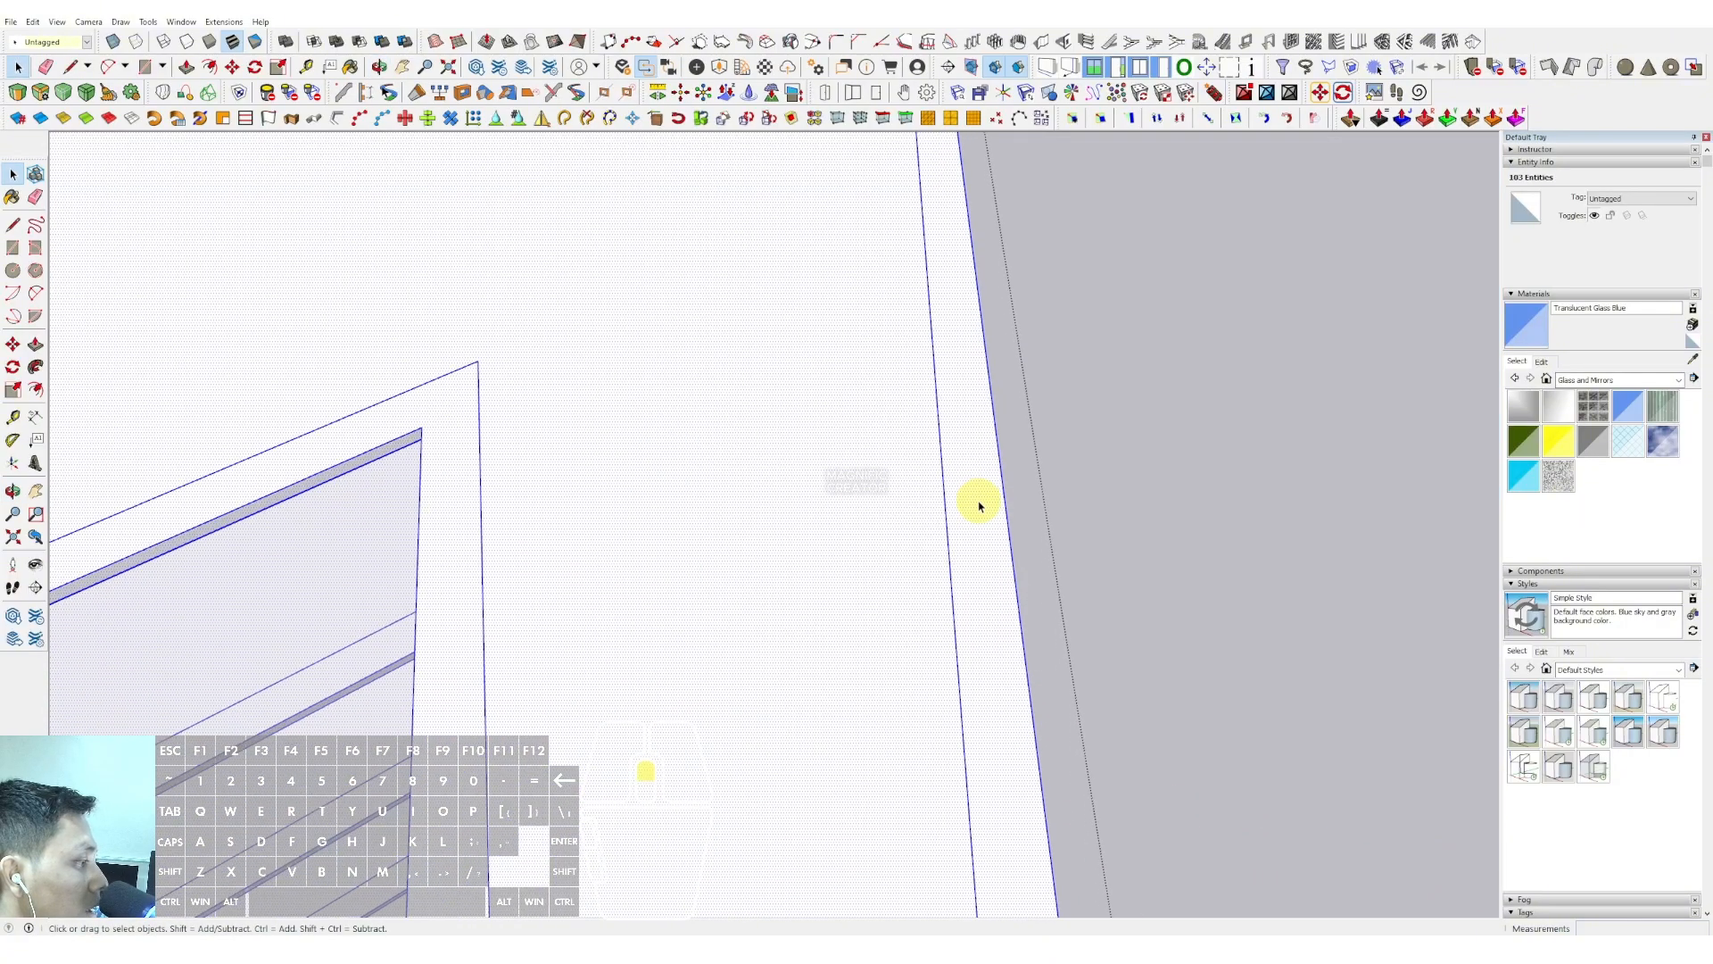
{"action": "scroll", "coordinate": [985, 506], "scroll_direction": "up", "scroll_amount": 2}
{"action": "key", "text": "f"}
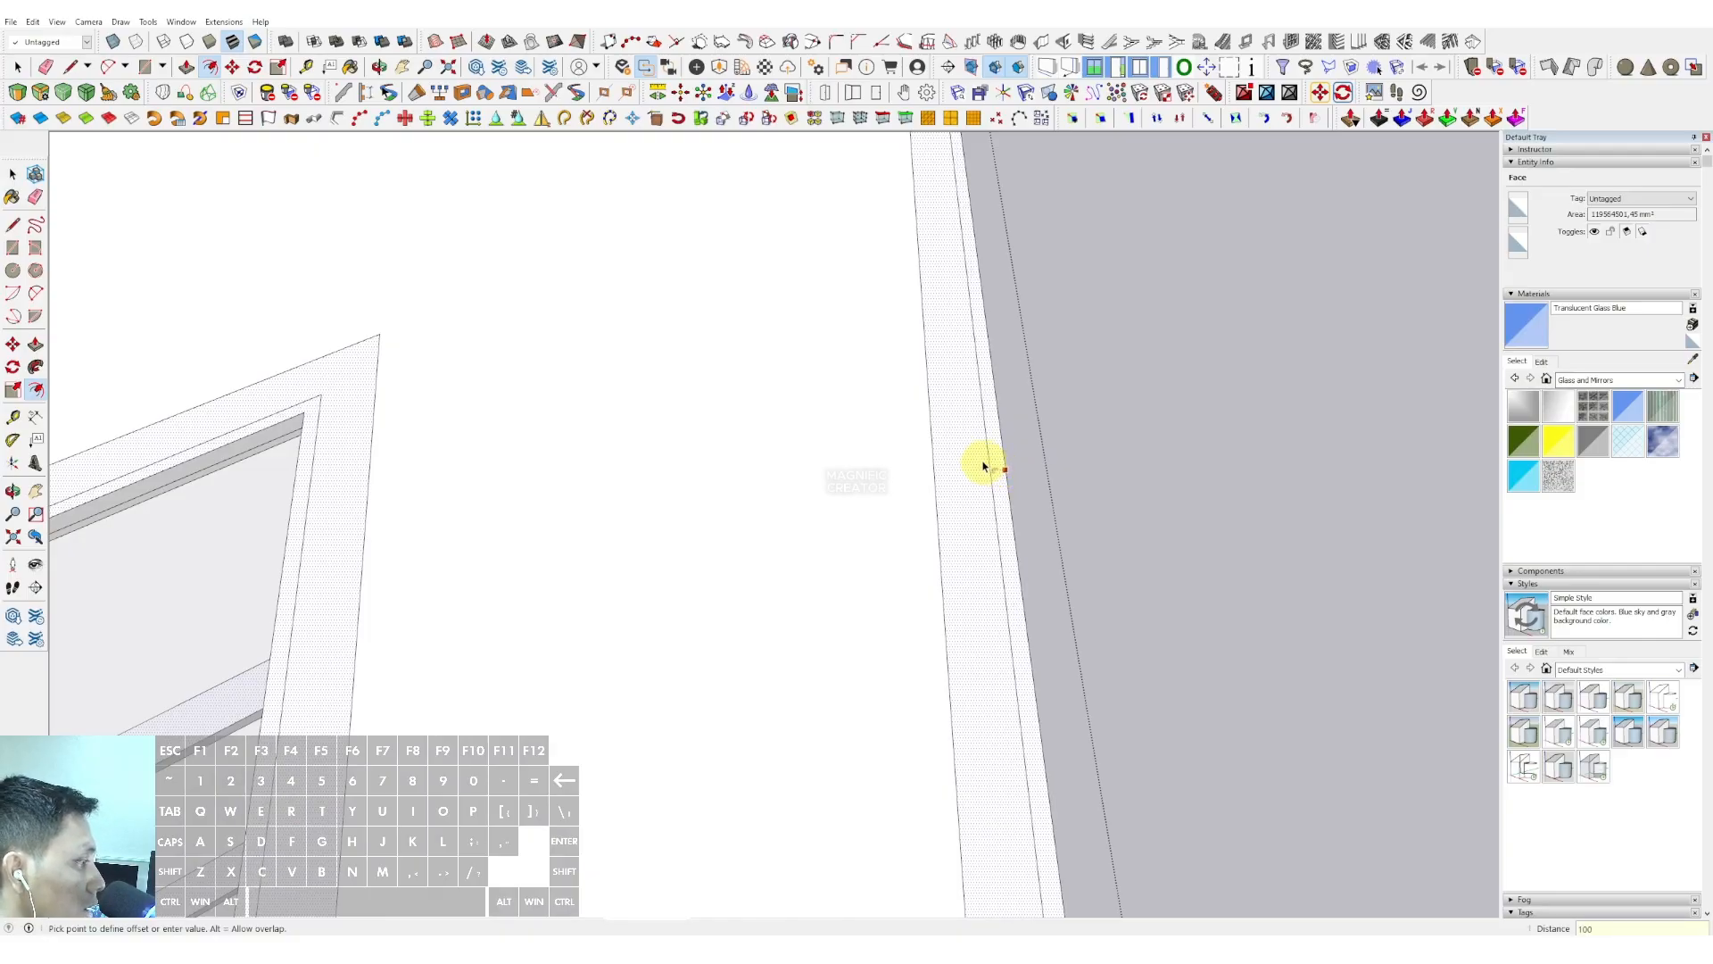
{"action": "key", "text": "Return"}
Push the slab's narrow outer rim down 200 mm through the slab and leave the slab group
{"action": "middle_click_drag", "start_coordinate": [870, 498], "coordinate": [639, 279]}
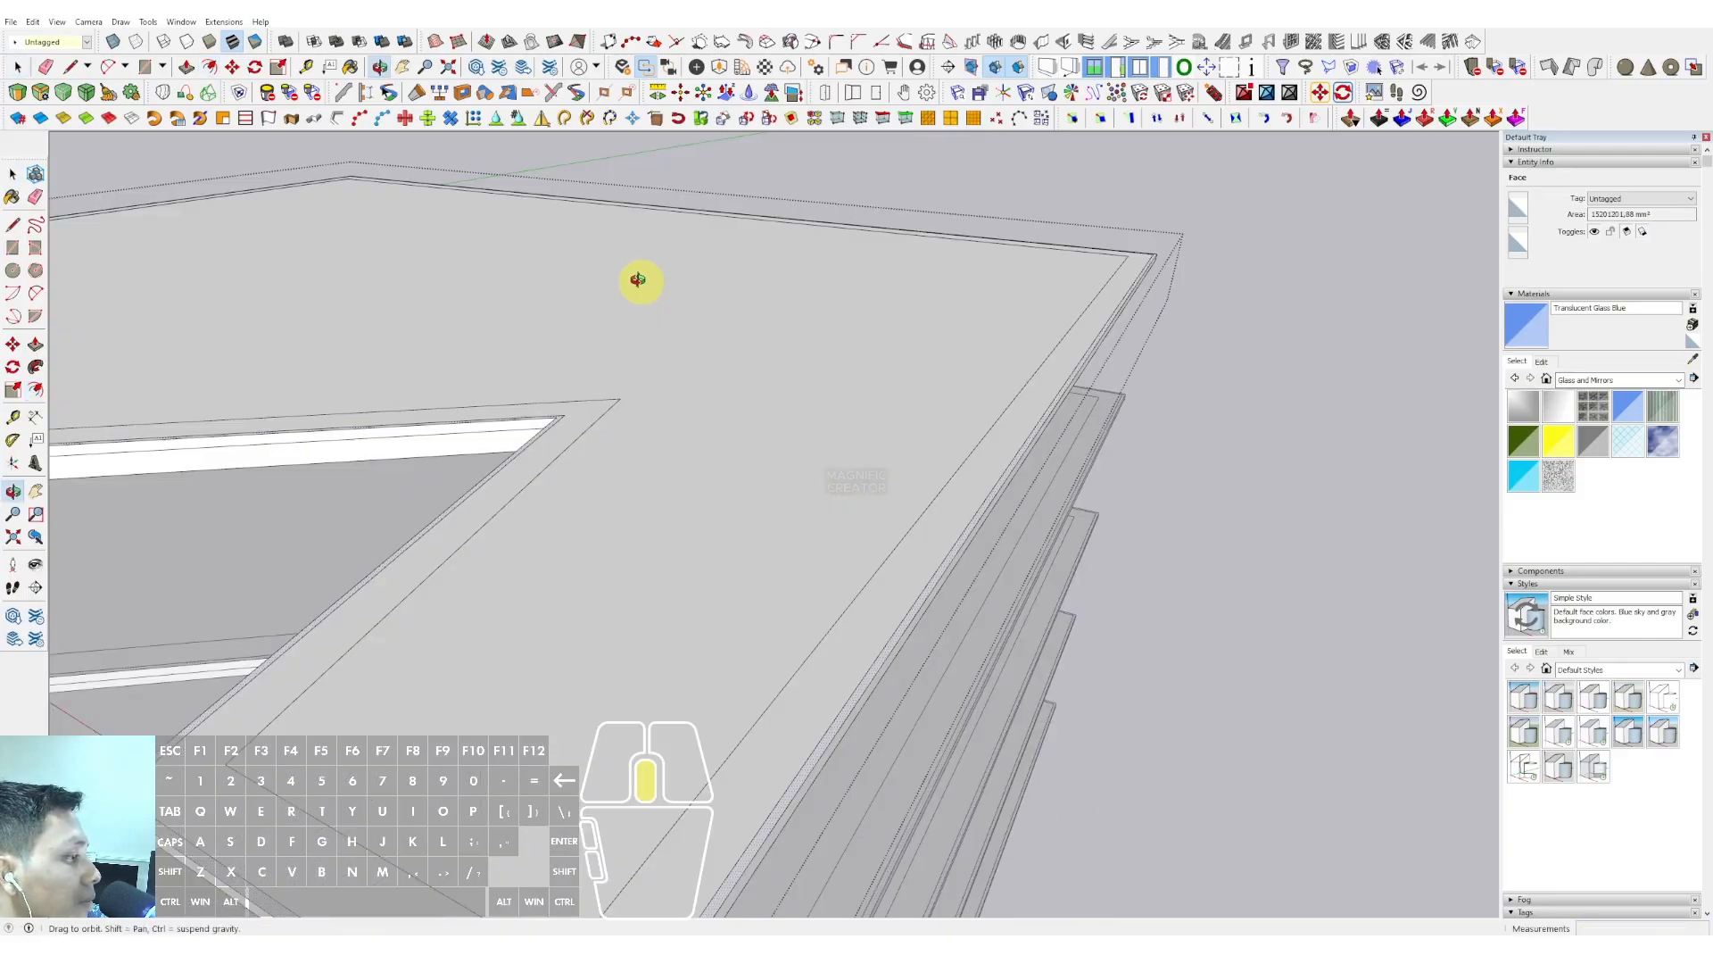
{"action": "scroll", "coordinate": [891, 526], "scroll_direction": "up", "scroll_amount": 3}
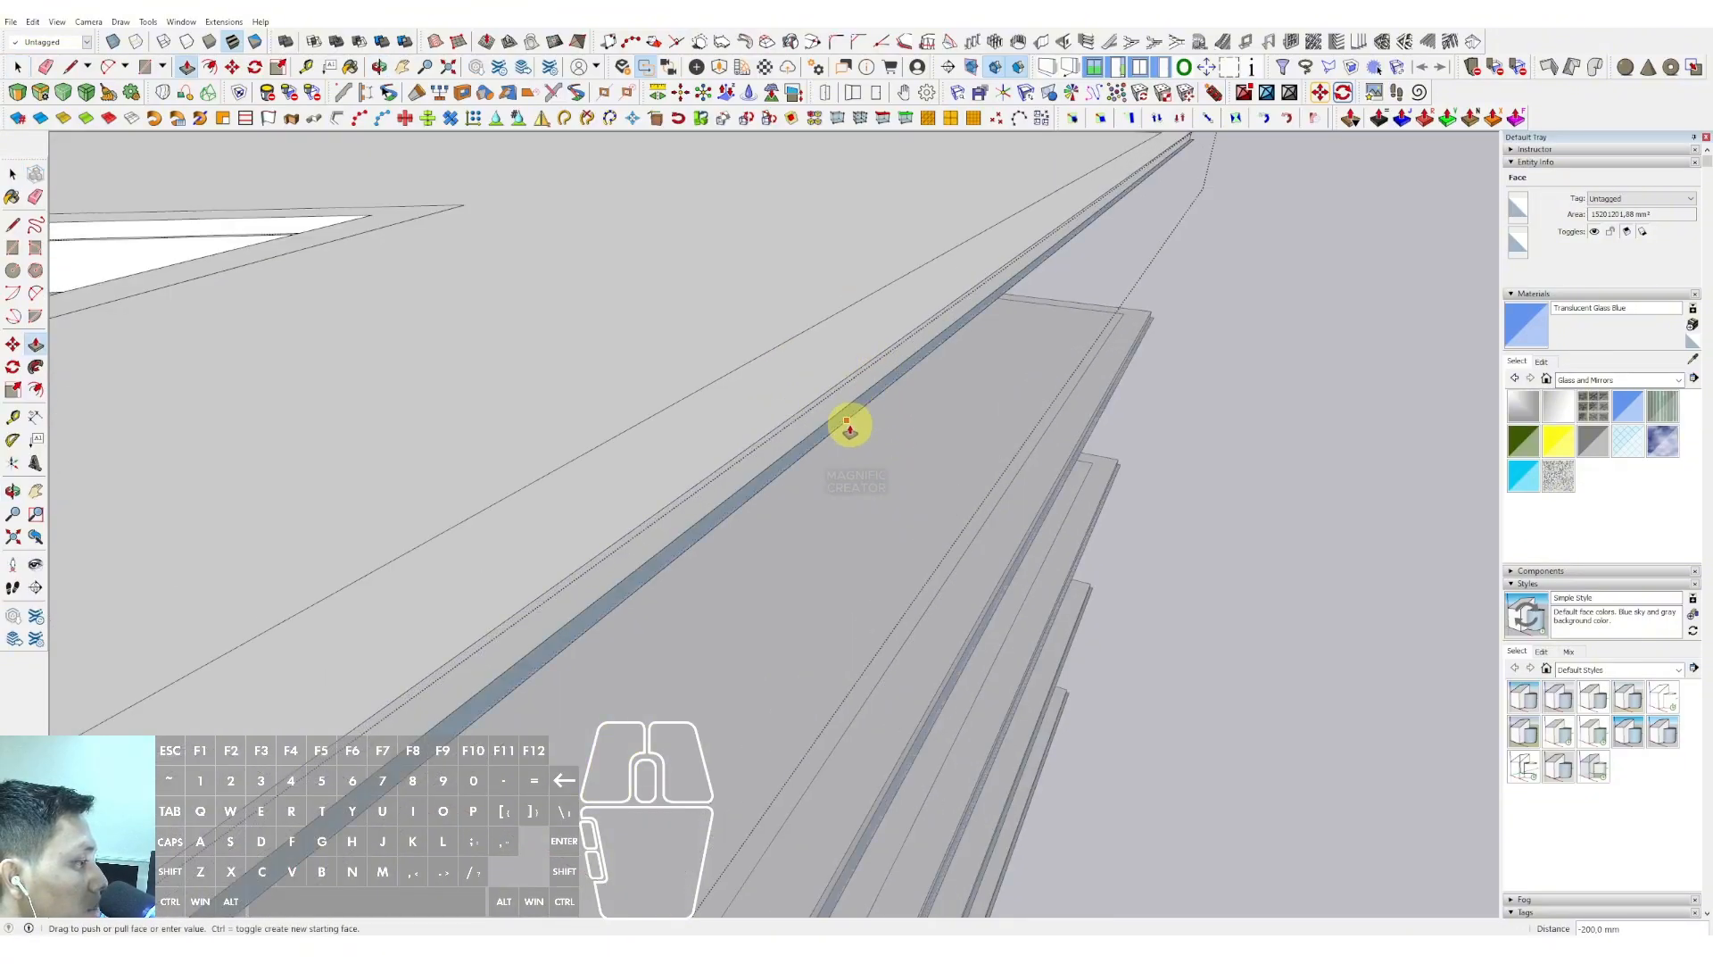
{"action": "key", "text": "space"}
{"action": "middle_click_drag", "start_coordinate": [849, 413], "coordinate": [1070, 452]}
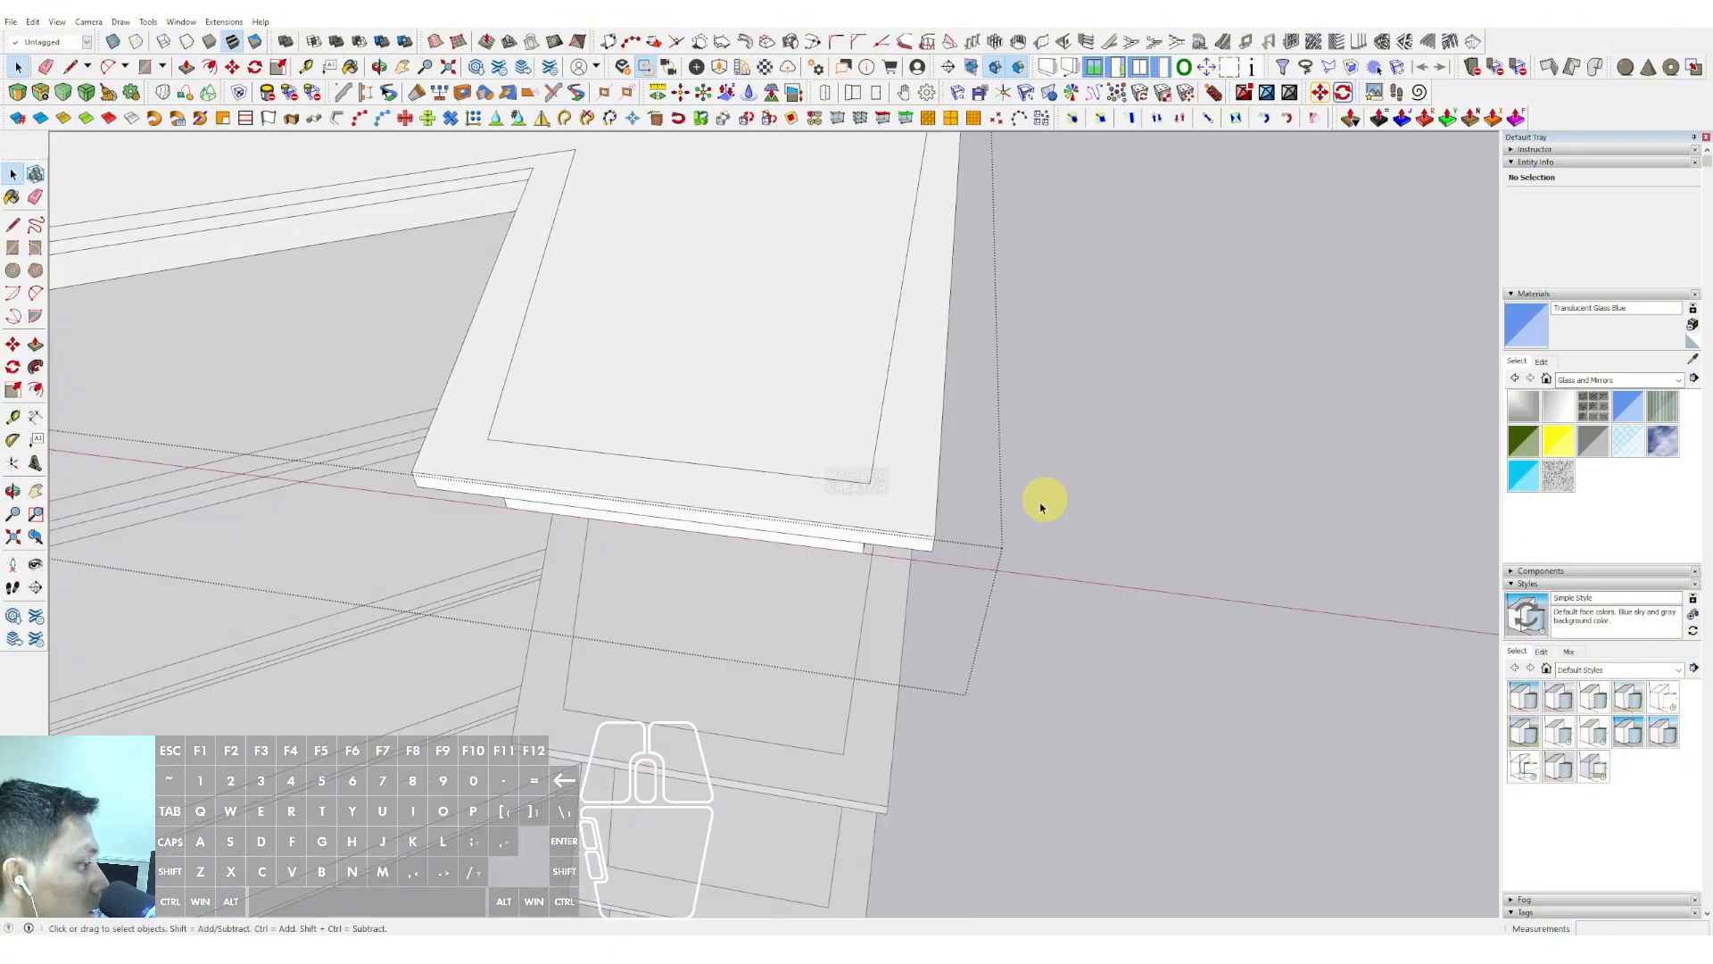
{"action": "scroll", "coordinate": [902, 523], "scroll_direction": "down", "scroll_amount": 5}
{"action": "left_click", "coordinate": [1188, 320]}
{"action": "scroll", "coordinate": [953, 446], "scroll_direction": "down", "scroll_amount": 3}
{"action": "scroll", "coordinate": [953, 446], "scroll_direction": "down", "scroll_amount": 3}
Sample the facade glass material and set its opacity to 46, saturation to 44 and lightness to 52
{"action": "middle_click_drag", "start_coordinate": [953, 446], "coordinate": [687, 451]}
{"action": "scroll", "coordinate": [672, 357], "scroll_direction": "up", "scroll_amount": 2}
{"action": "left_click", "coordinate": [1693, 358]}
{"action": "scroll", "coordinate": [841, 218], "scroll_direction": "up", "scroll_amount": 4}
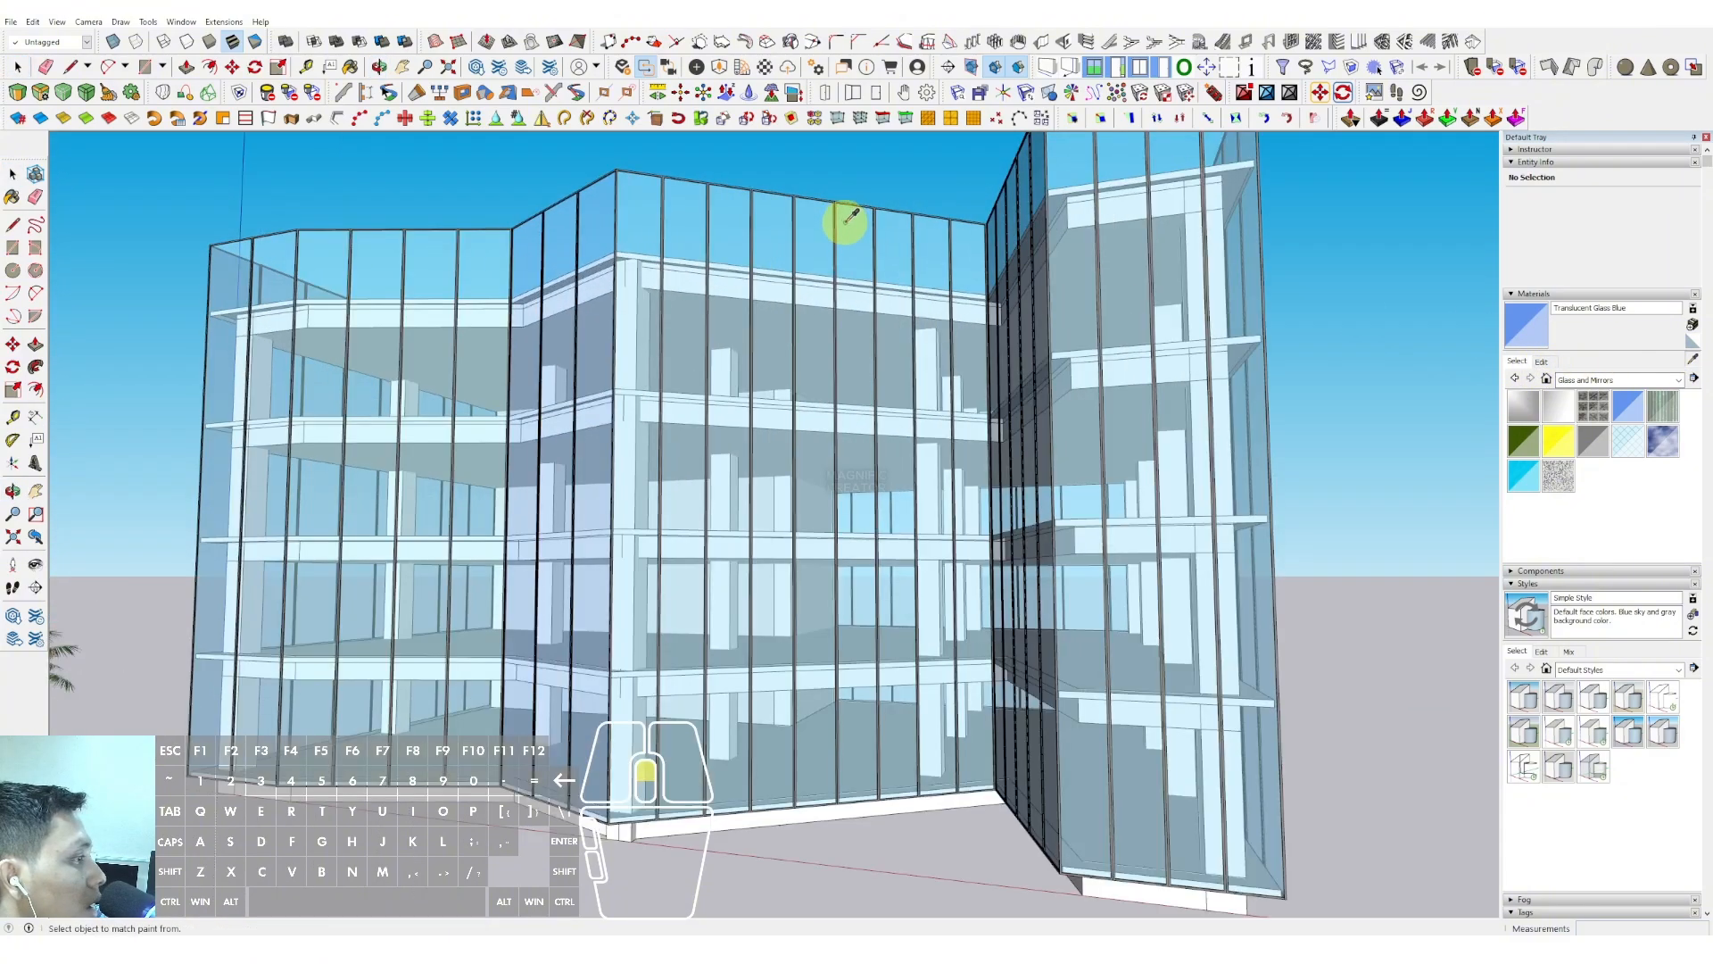
{"action": "left_click", "coordinate": [1542, 361]}
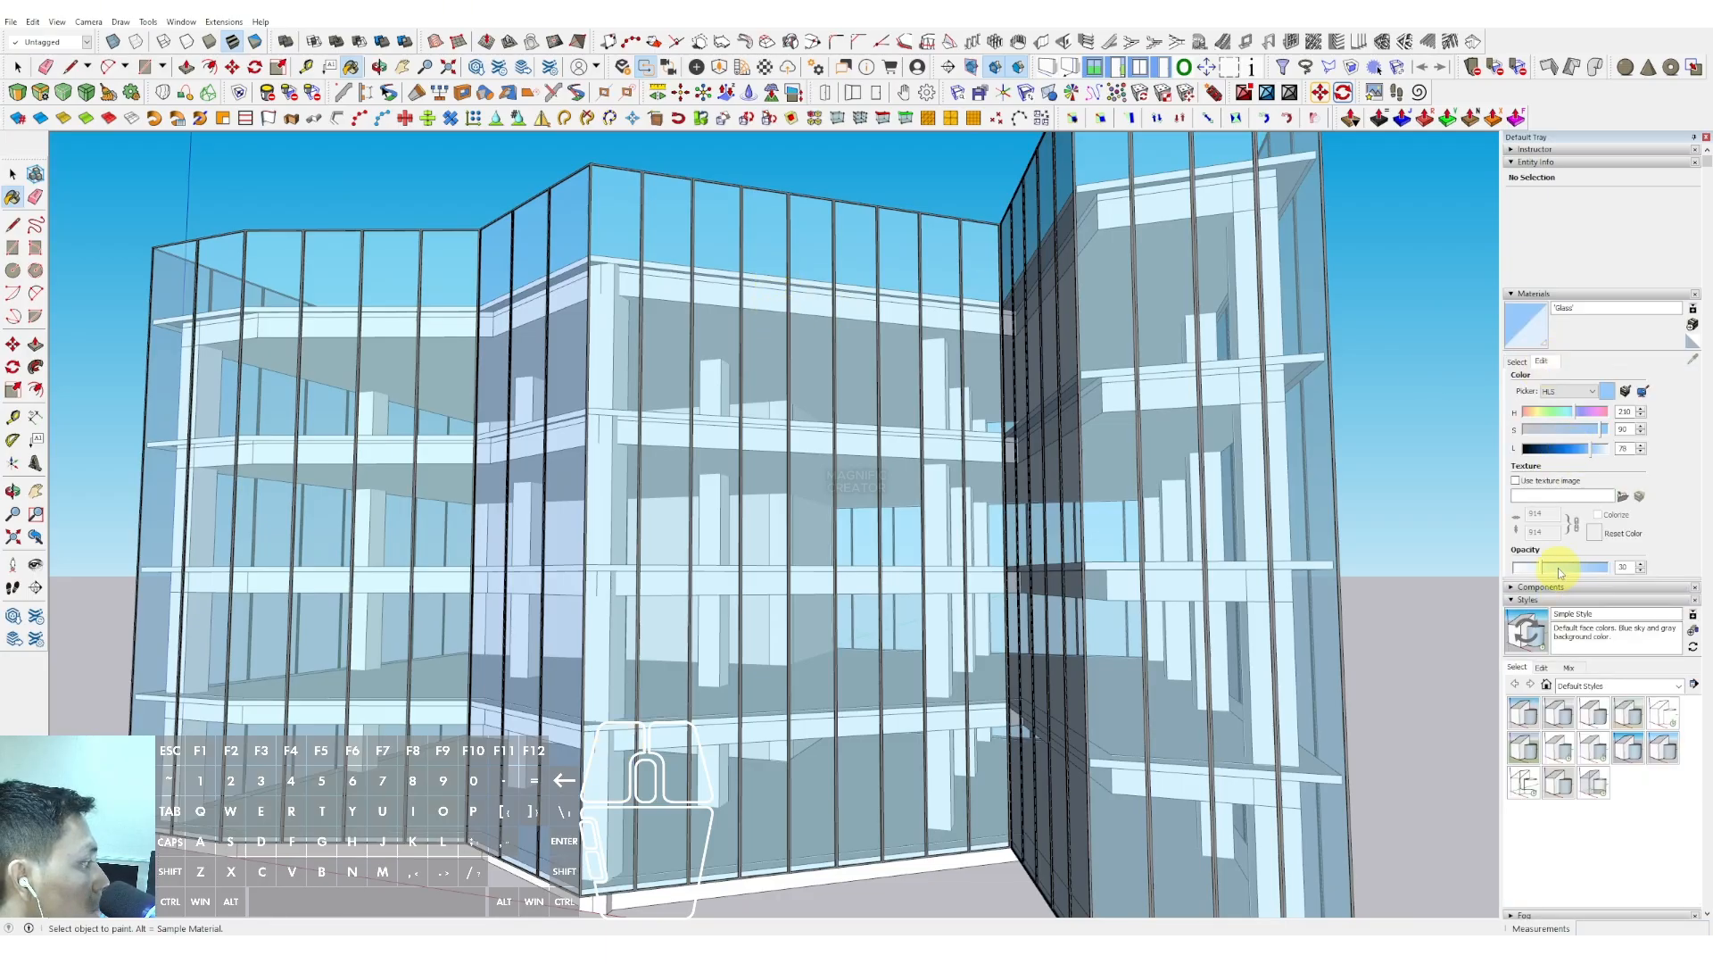
{"action": "left_click", "coordinate": [1559, 567]}
{"action": "left_click", "coordinate": [1570, 455]}
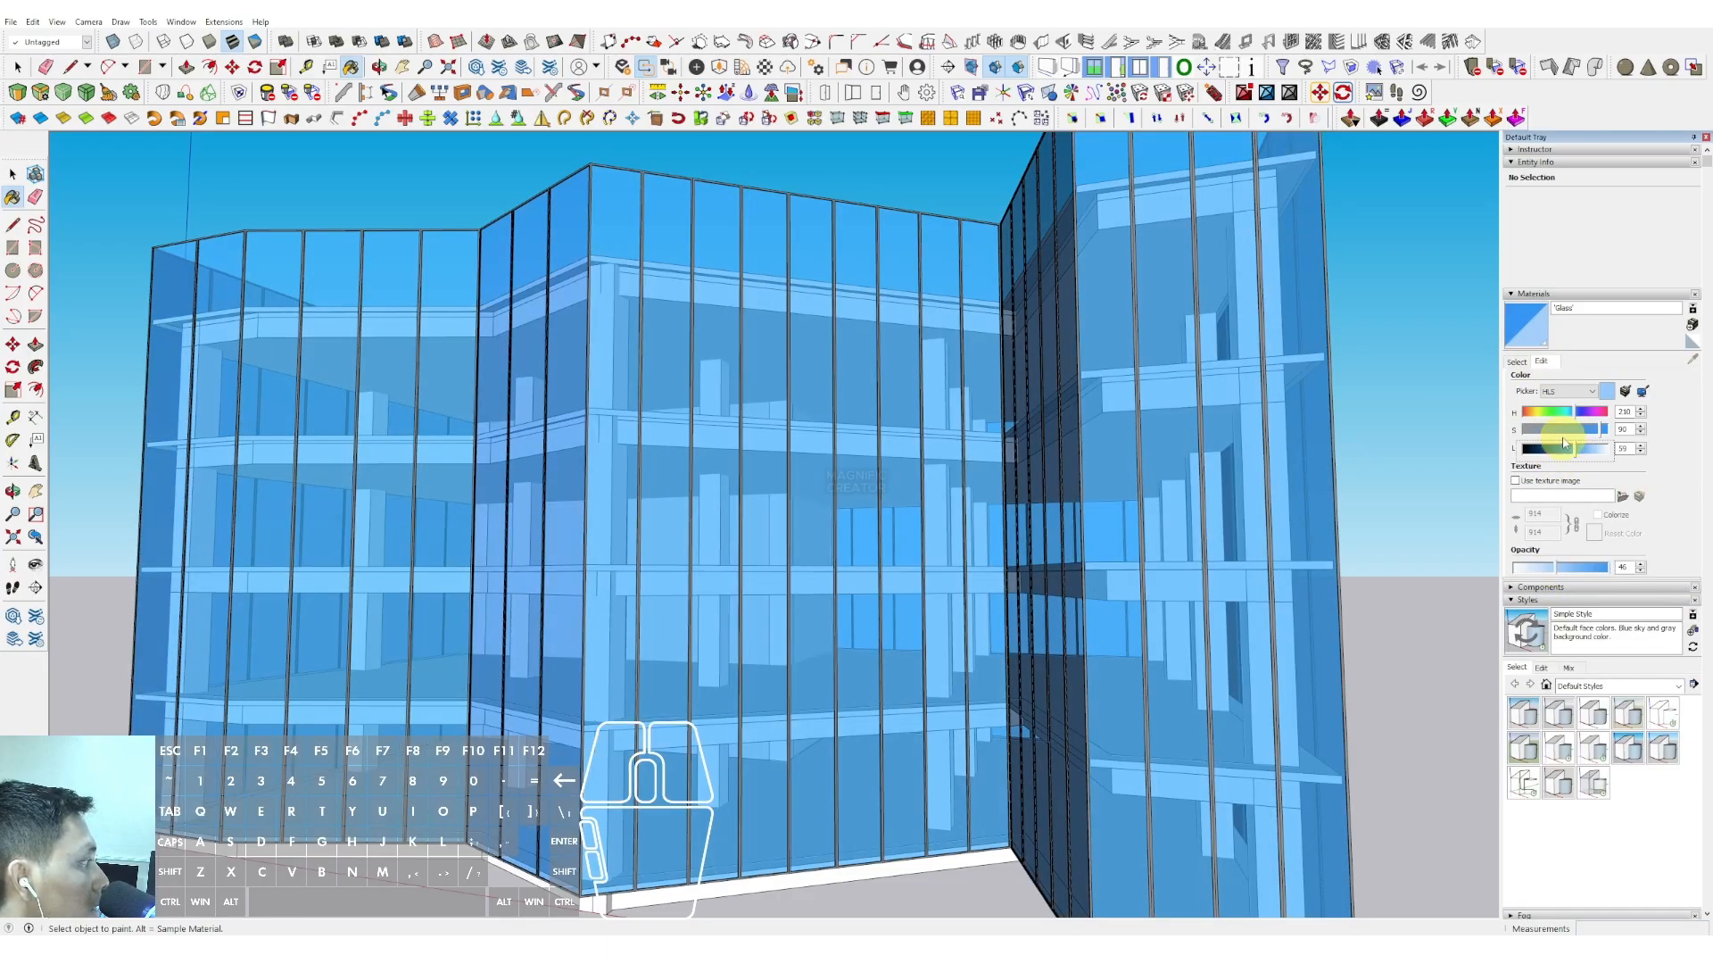
{"action": "left_click", "coordinate": [1573, 448]}
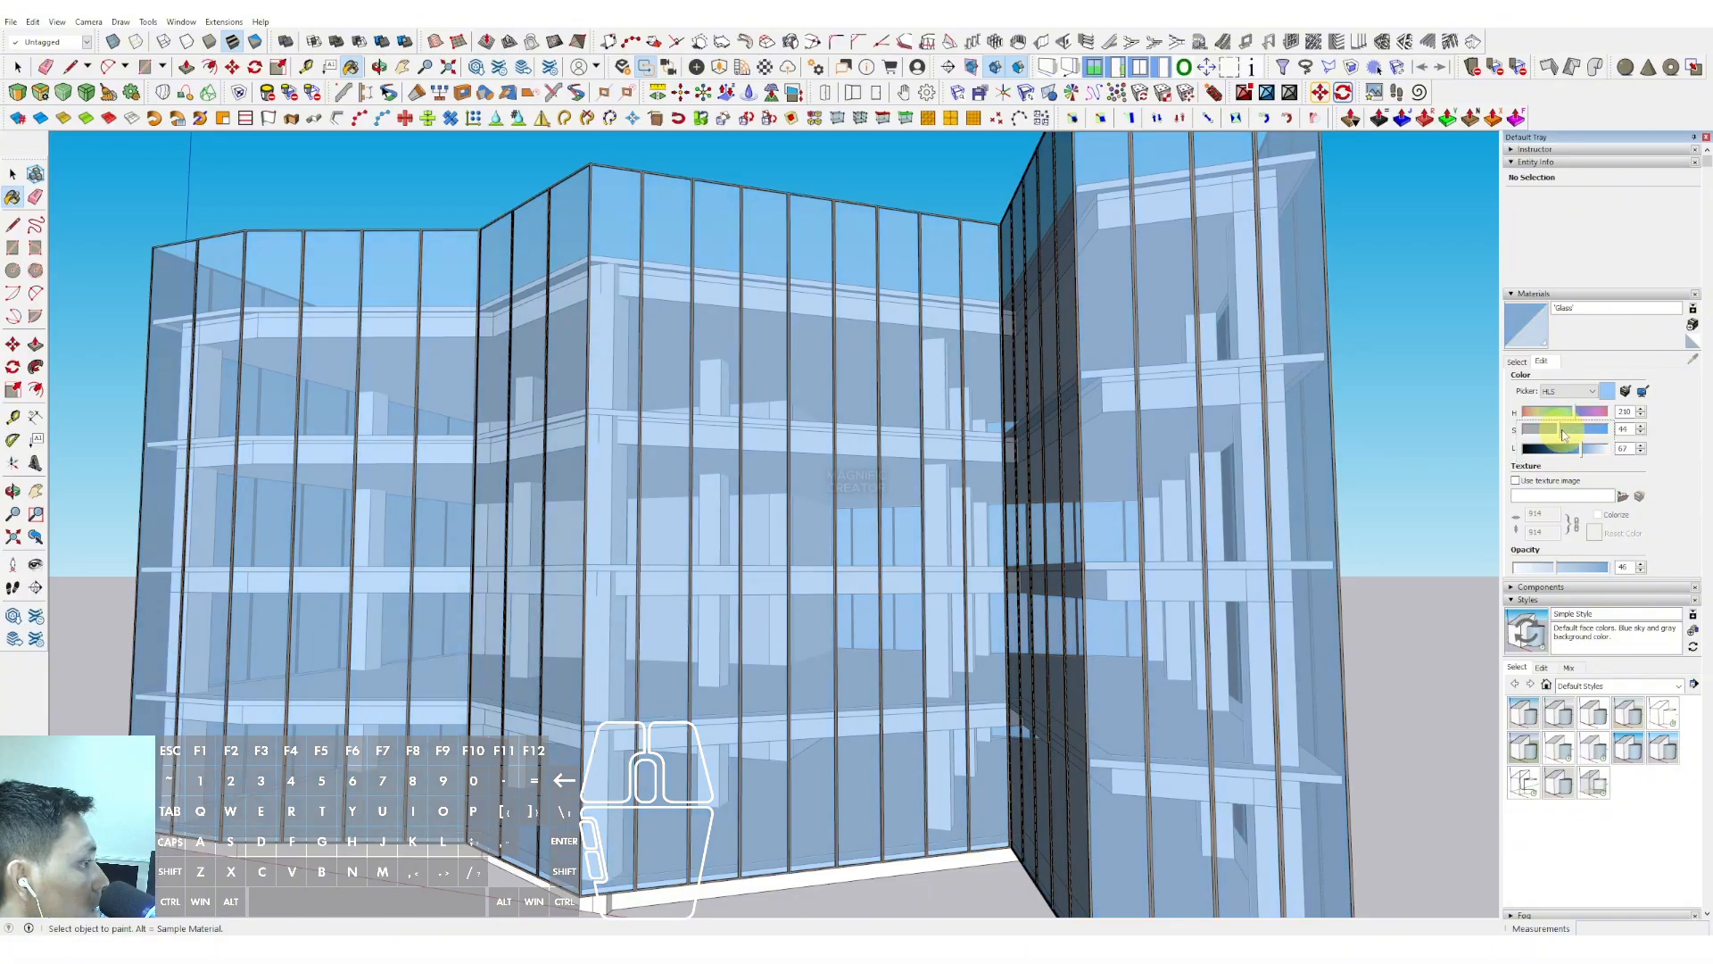
{"action": "left_click", "coordinate": [1571, 454]}
{"action": "scroll", "coordinate": [711, 421], "scroll_direction": "down", "scroll_amount": 4}
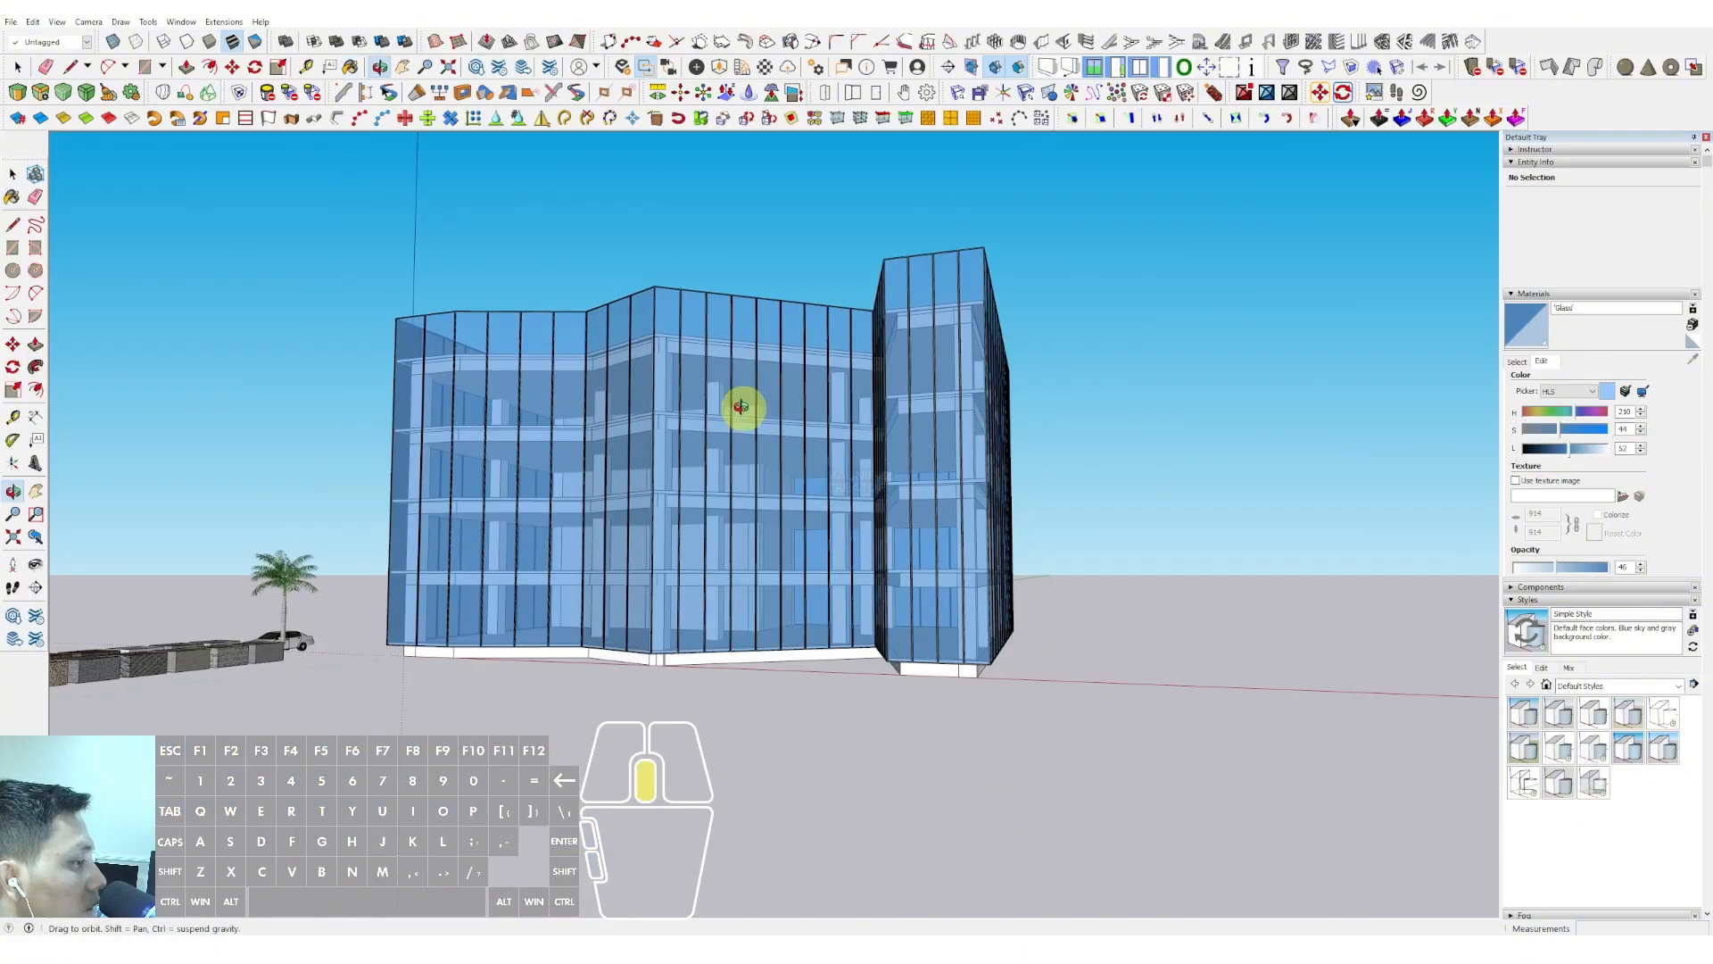
{"action": "middle_click_drag", "start_coordinate": [741, 408], "coordinate": [849, 447]}
{"action": "scroll", "coordinate": [750, 471], "scroll_direction": "up", "scroll_amount": 4}
{"action": "scroll", "coordinate": [800, 428], "scroll_direction": "up", "scroll_amount": 2}
{"action": "scroll", "coordinate": [803, 428], "scroll_direction": "down", "scroll_amount": 1}
{"action": "scroll", "coordinate": [849, 732], "scroll_direction": "up", "scroll_amount": 5}
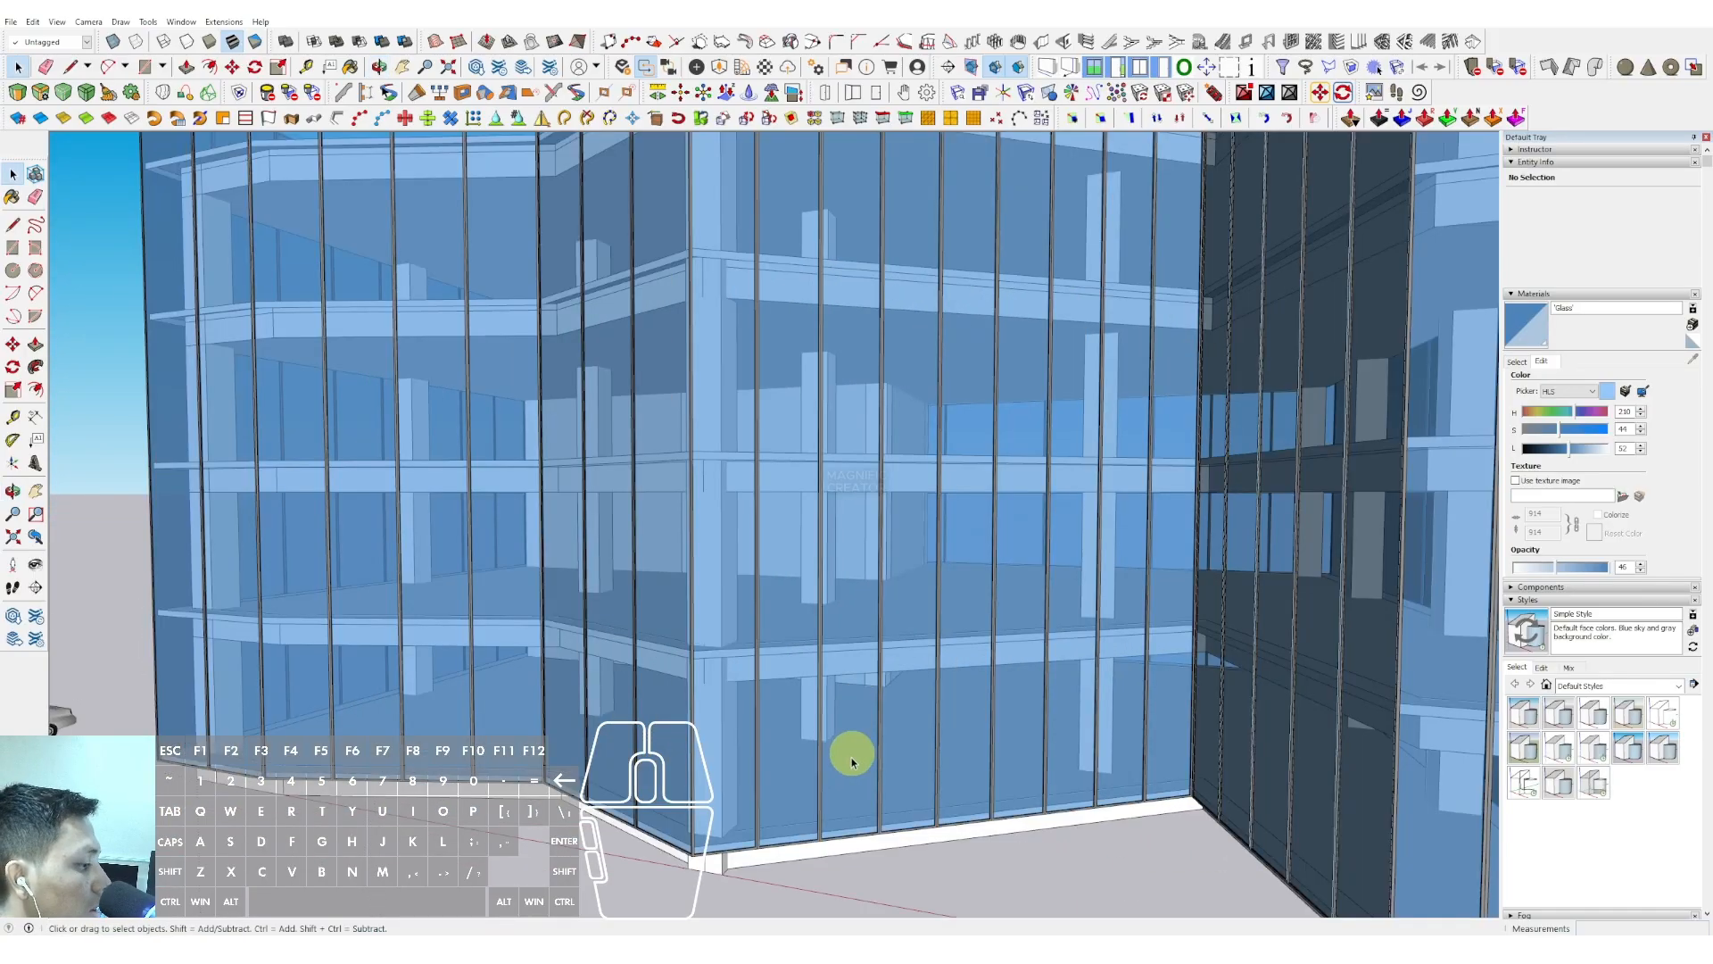
{"action": "scroll", "coordinate": [803, 731], "scroll_direction": "up", "scroll_amount": 8}
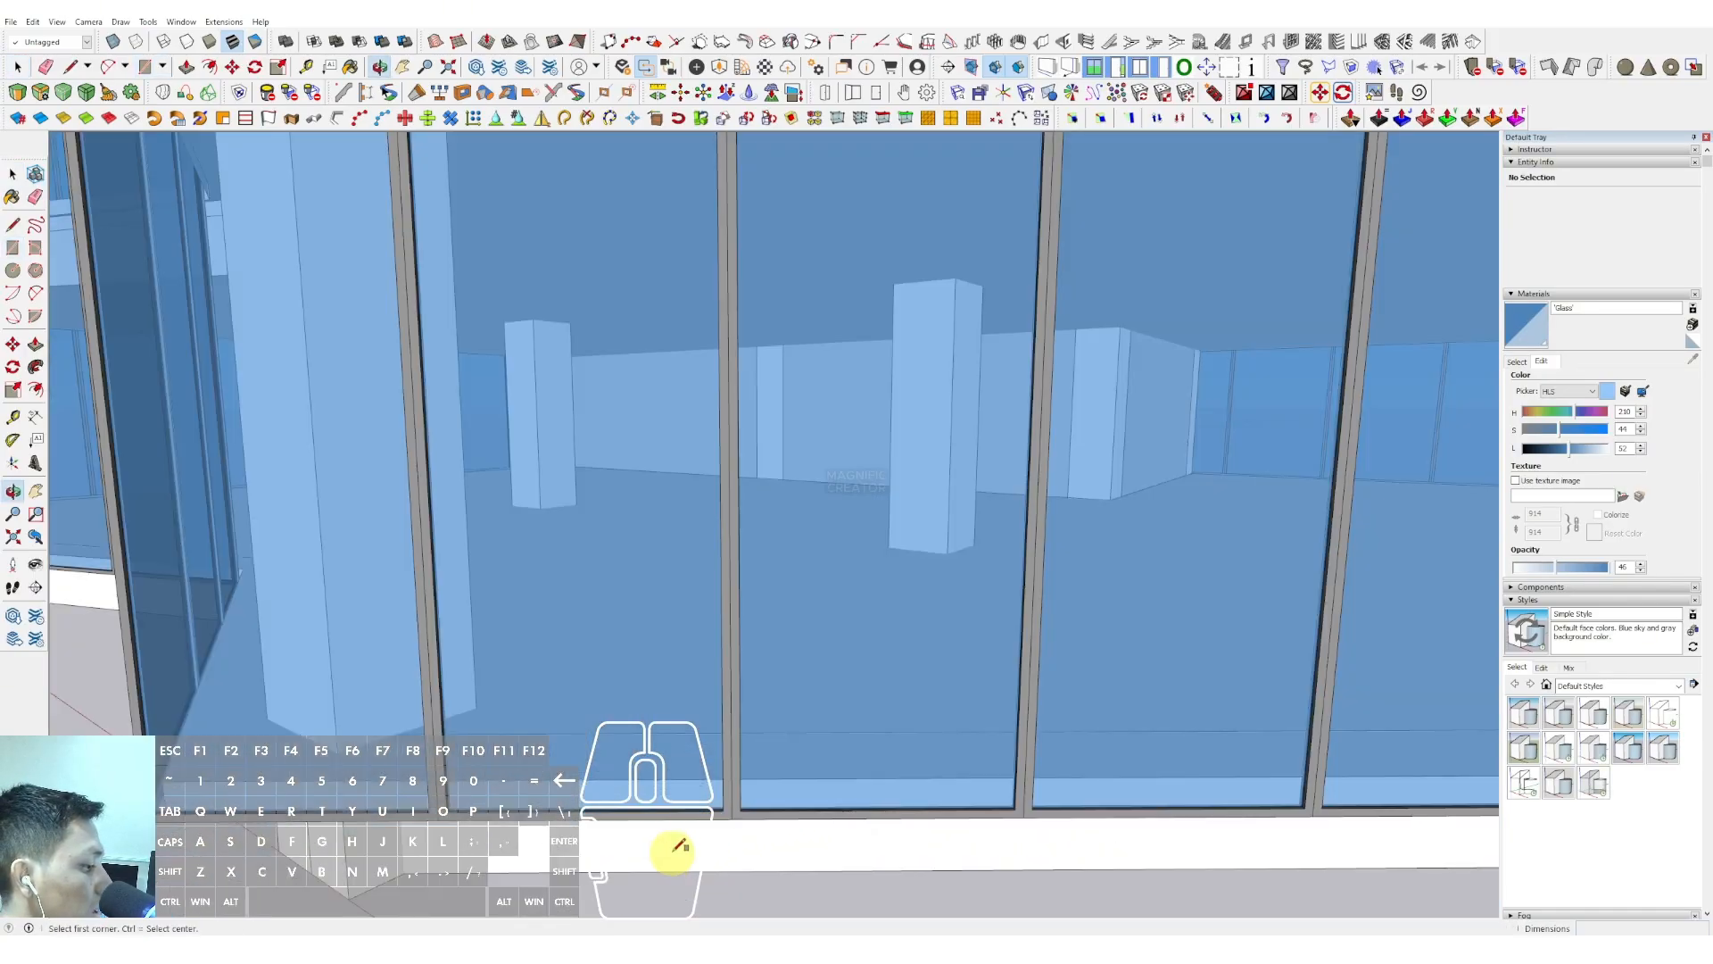
{"action": "key", "text": "r"}
{"action": "middle_click_drag", "start_coordinate": [754, 793], "coordinate": [899, 719]}
{"action": "scroll", "coordinate": [776, 758], "scroll_direction": "down", "scroll_amount": 1}
{"action": "left_click", "coordinate": [780, 775]}
{"action": "scroll", "coordinate": [750, 562], "scroll_direction": "down", "scroll_amount": 2}
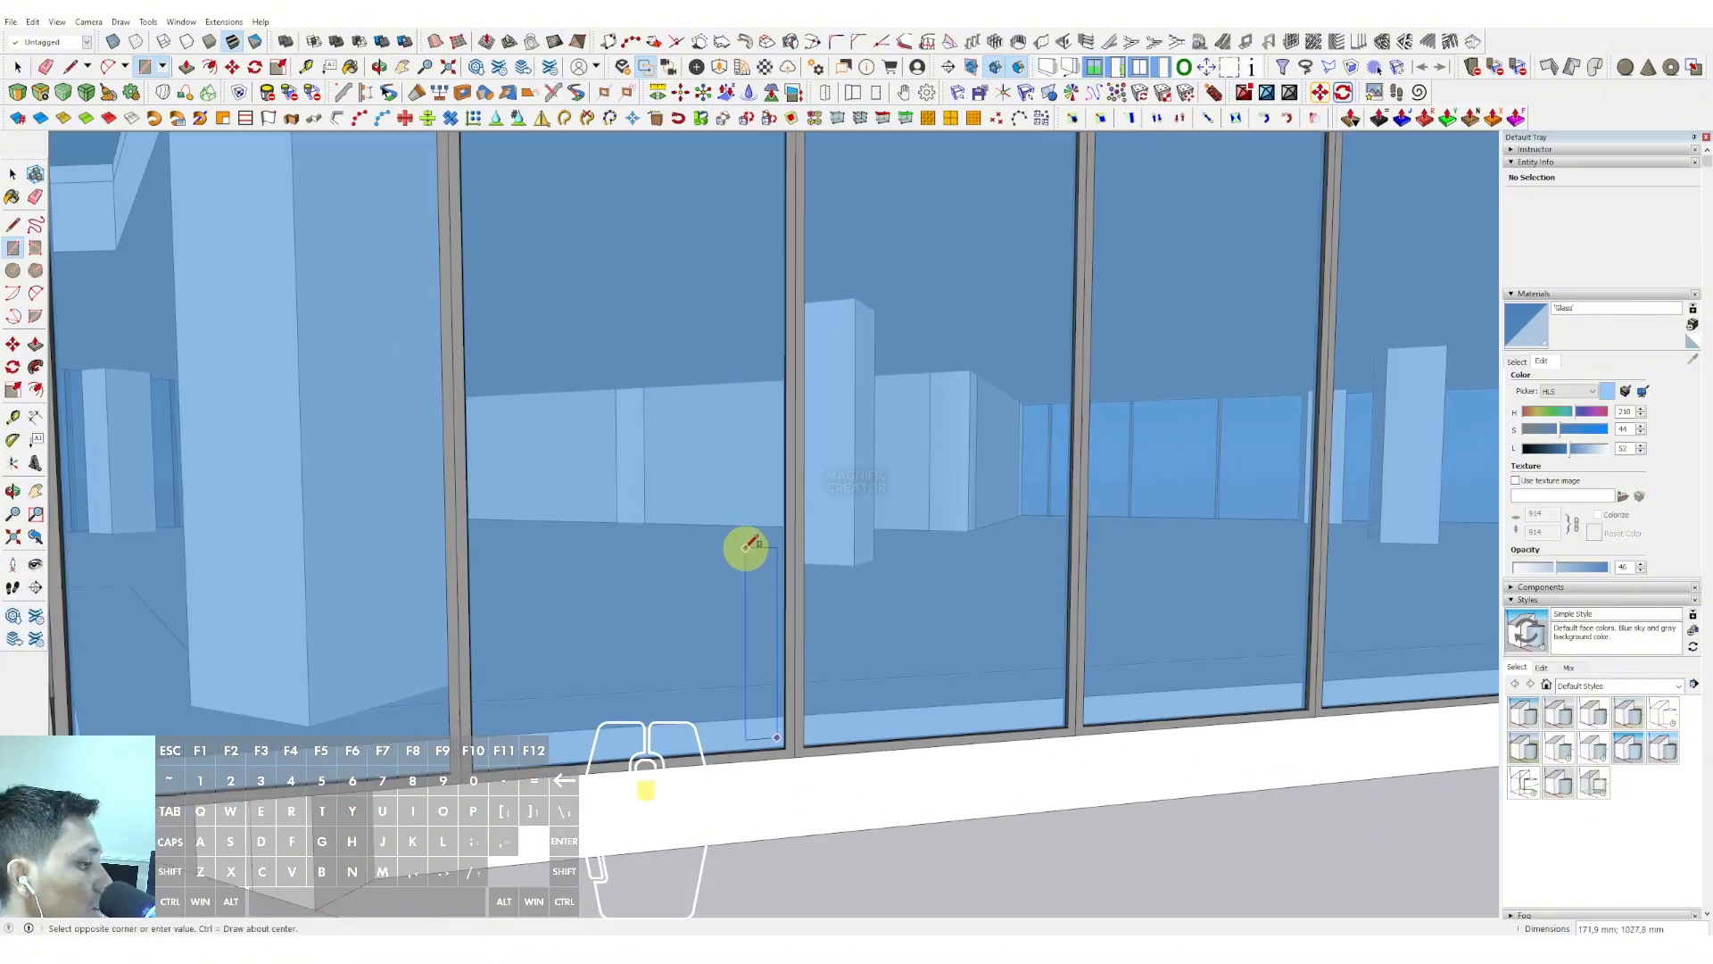
{"action": "scroll", "coordinate": [734, 357], "scroll_direction": "down", "scroll_amount": 3}
{"action": "scroll", "coordinate": [735, 205], "scroll_direction": "down", "scroll_amount": 4}
{"action": "middle_click_drag", "start_coordinate": [738, 138], "coordinate": [806, 436], "text": "shift"}
{"action": "scroll", "coordinate": [810, 375], "scroll_direction": "down", "scroll_amount": 4}
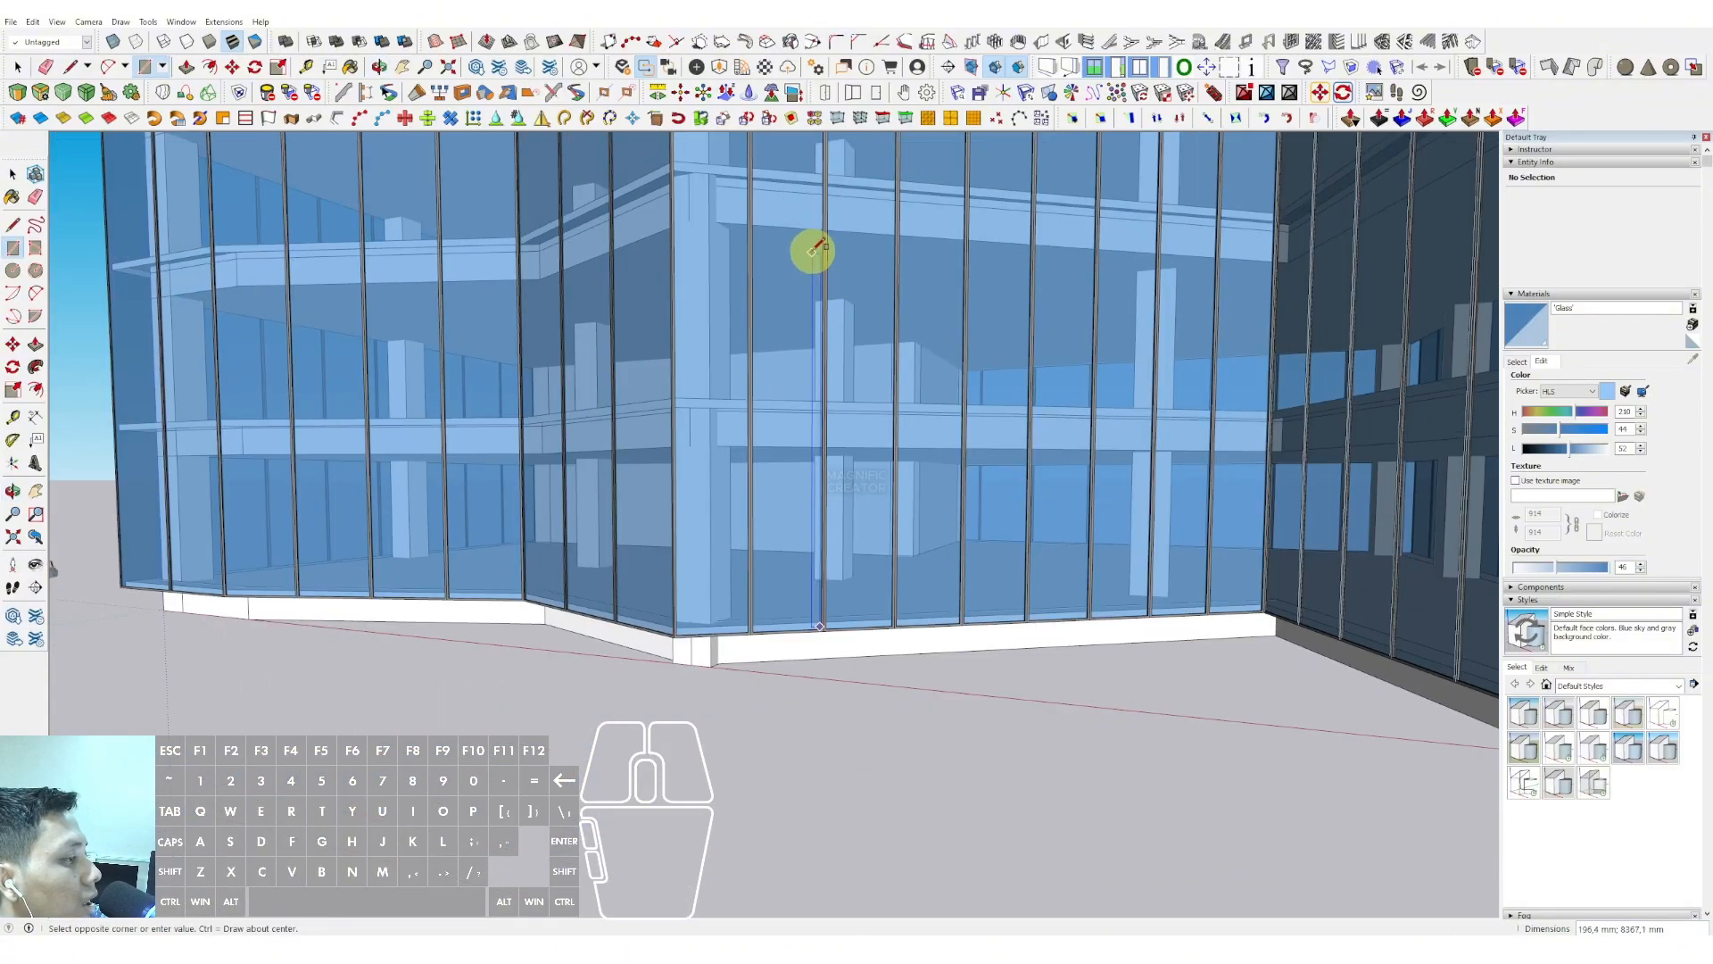
{"action": "middle_click_drag", "start_coordinate": [814, 234], "coordinate": [833, 625], "text": "shift"}
{"action": "scroll", "coordinate": [823, 387], "scroll_direction": "down", "scroll_amount": 3}
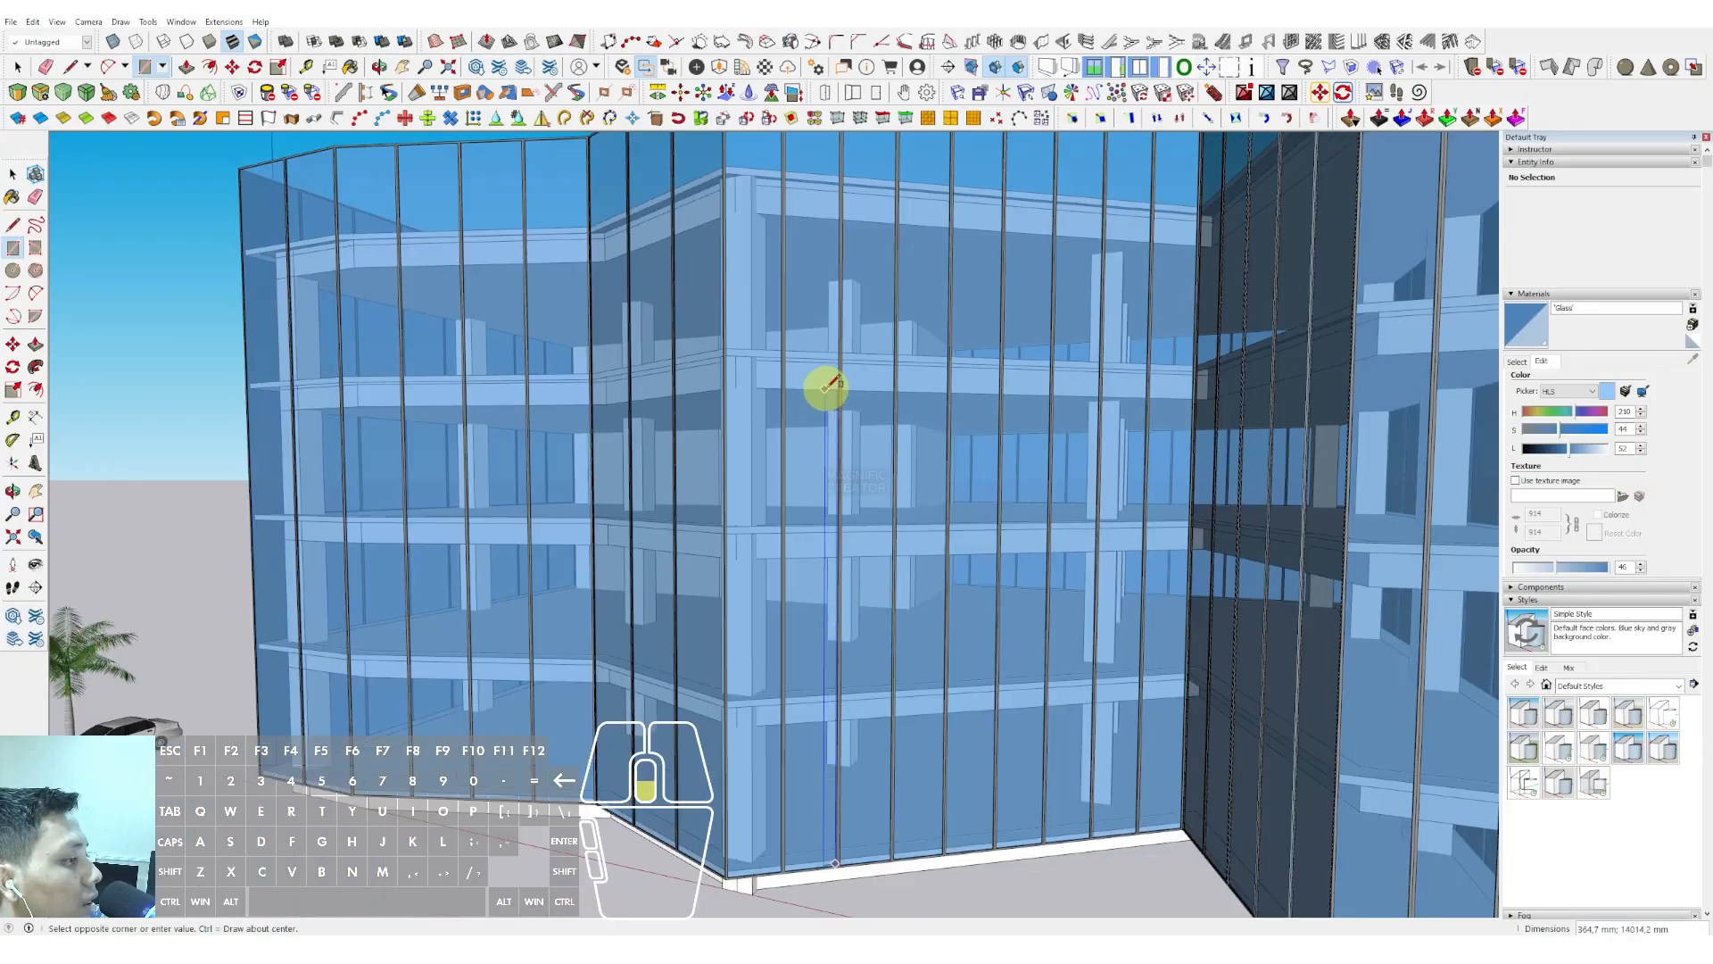
{"action": "key", "text": "space"}
Draw a ground rectangle about 71 m by 96 m around and in front of the building and make it a group
{"action": "scroll", "coordinate": [826, 384], "scroll_direction": "down", "scroll_amount": 3}
{"action": "scroll", "coordinate": [827, 386], "scroll_direction": "down", "scroll_amount": 4}
{"action": "middle_click_drag", "start_coordinate": [849, 547], "coordinate": [889, 535]}
{"action": "key", "text": "r"}
{"action": "left_click", "coordinate": [1166, 411]}
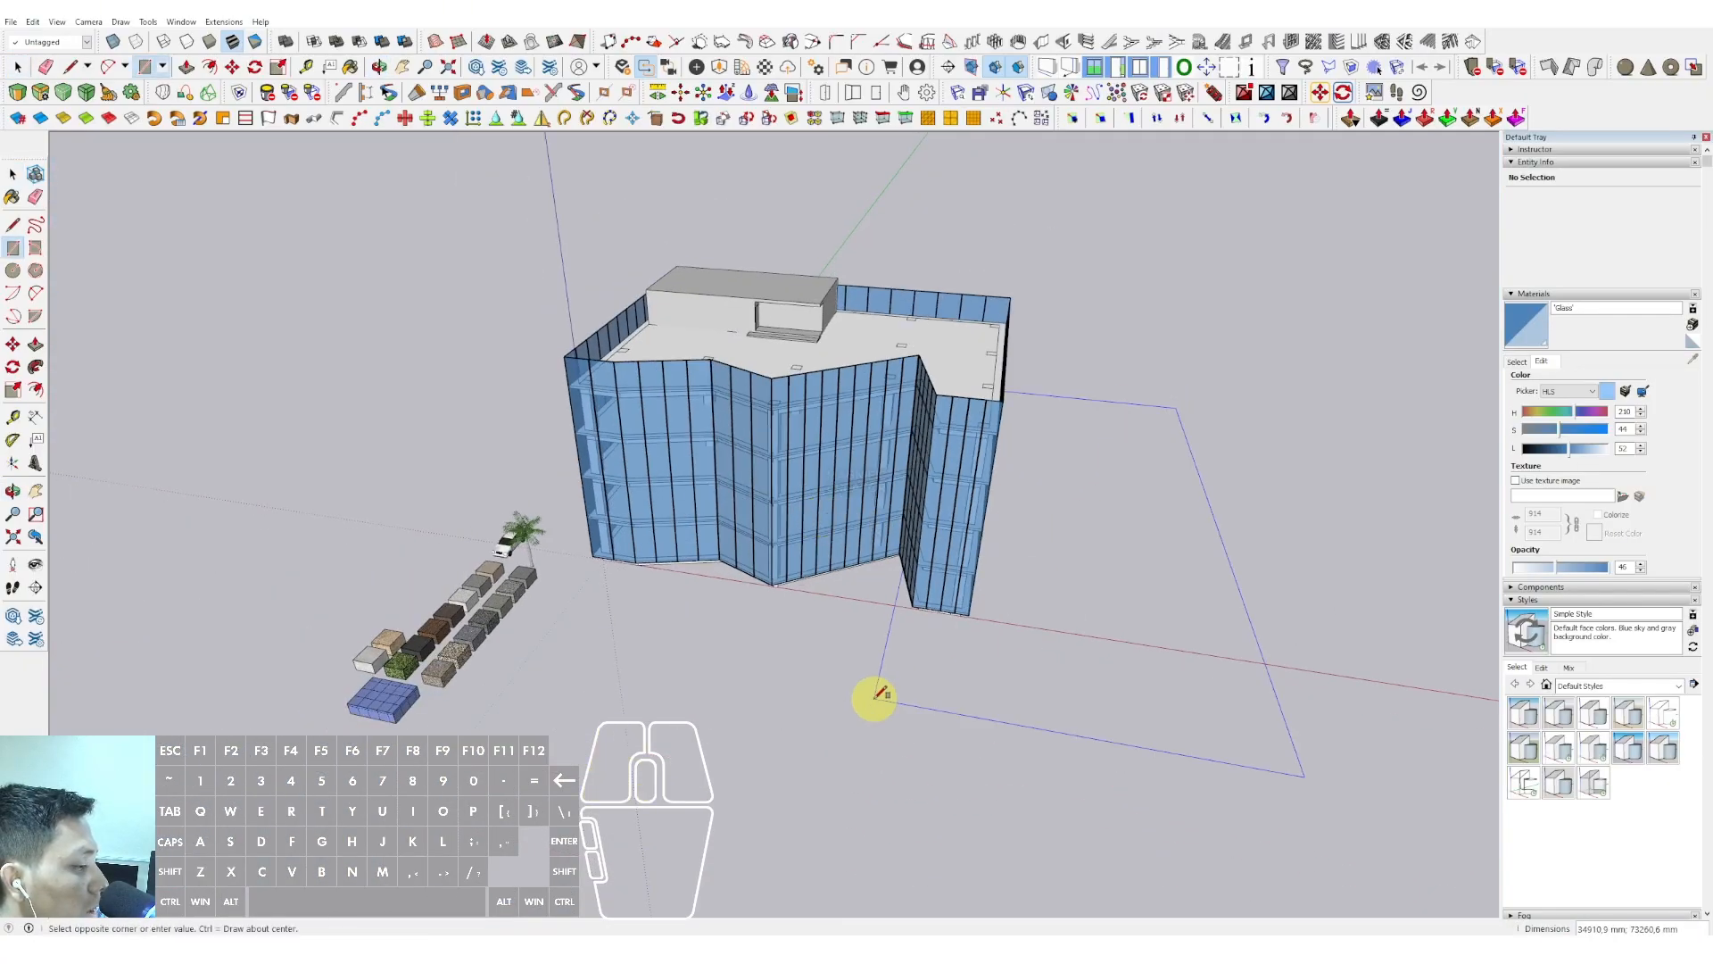
{"action": "middle_click_drag", "start_coordinate": [875, 700], "coordinate": [875, 677]}
{"action": "left_click", "coordinate": [455, 781]}
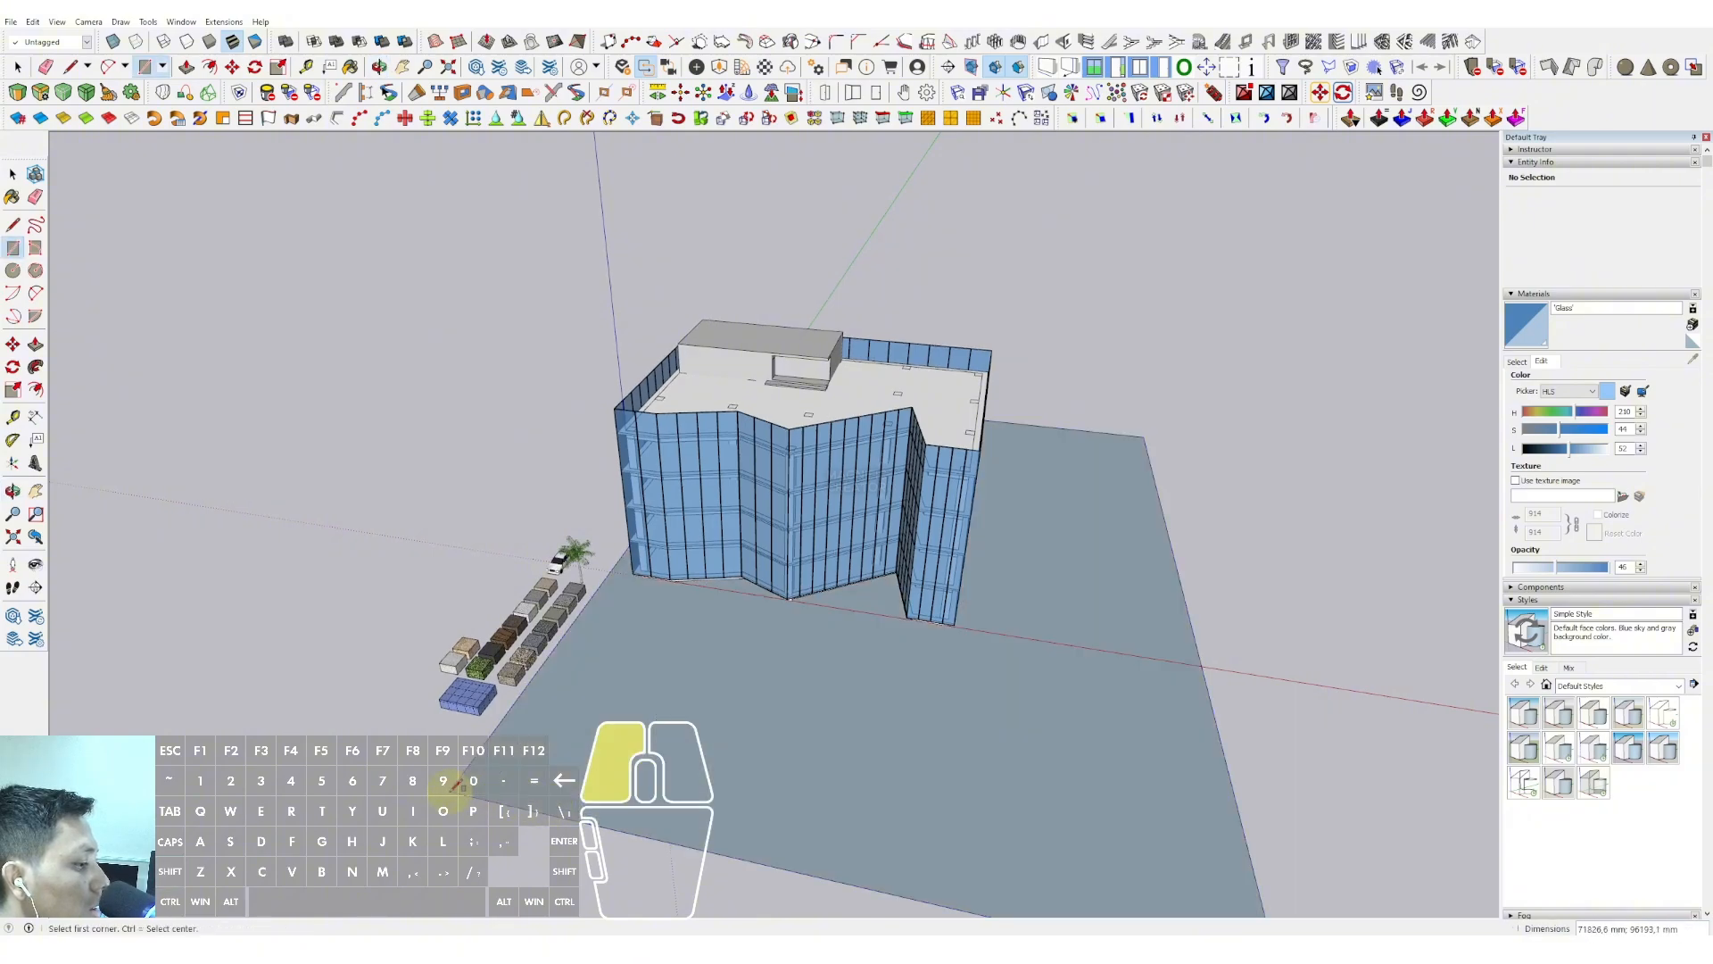
{"action": "key", "text": "space"}
{"action": "middle_click_drag", "start_coordinate": [452, 785], "coordinate": [857, 727]}
{"action": "right_click", "coordinate": [841, 690]}
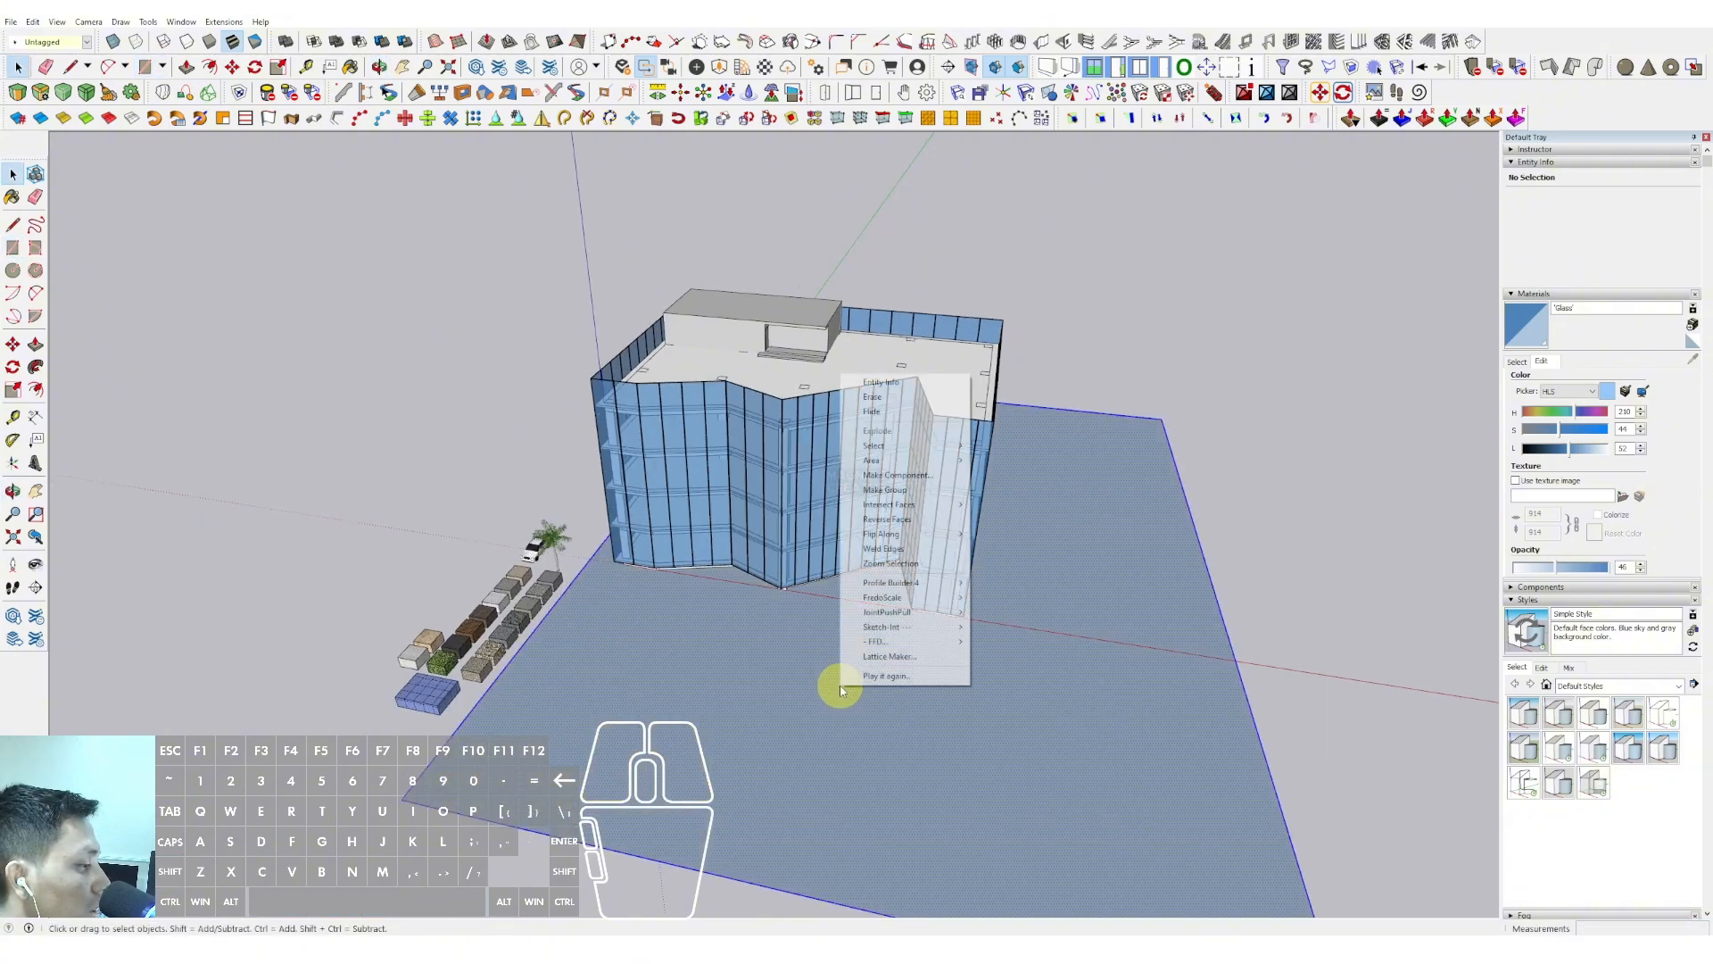
{"action": "left_click", "coordinate": [887, 485]}
Draw a triangular outline along the plinth's base in the recessed facade corner, closed straight across its front, and select the resulting face with its edges
{"action": "scroll", "coordinate": [801, 560], "scroll_direction": "up", "scroll_amount": 5}
{"action": "scroll", "coordinate": [801, 561], "scroll_direction": "up", "scroll_amount": 10}
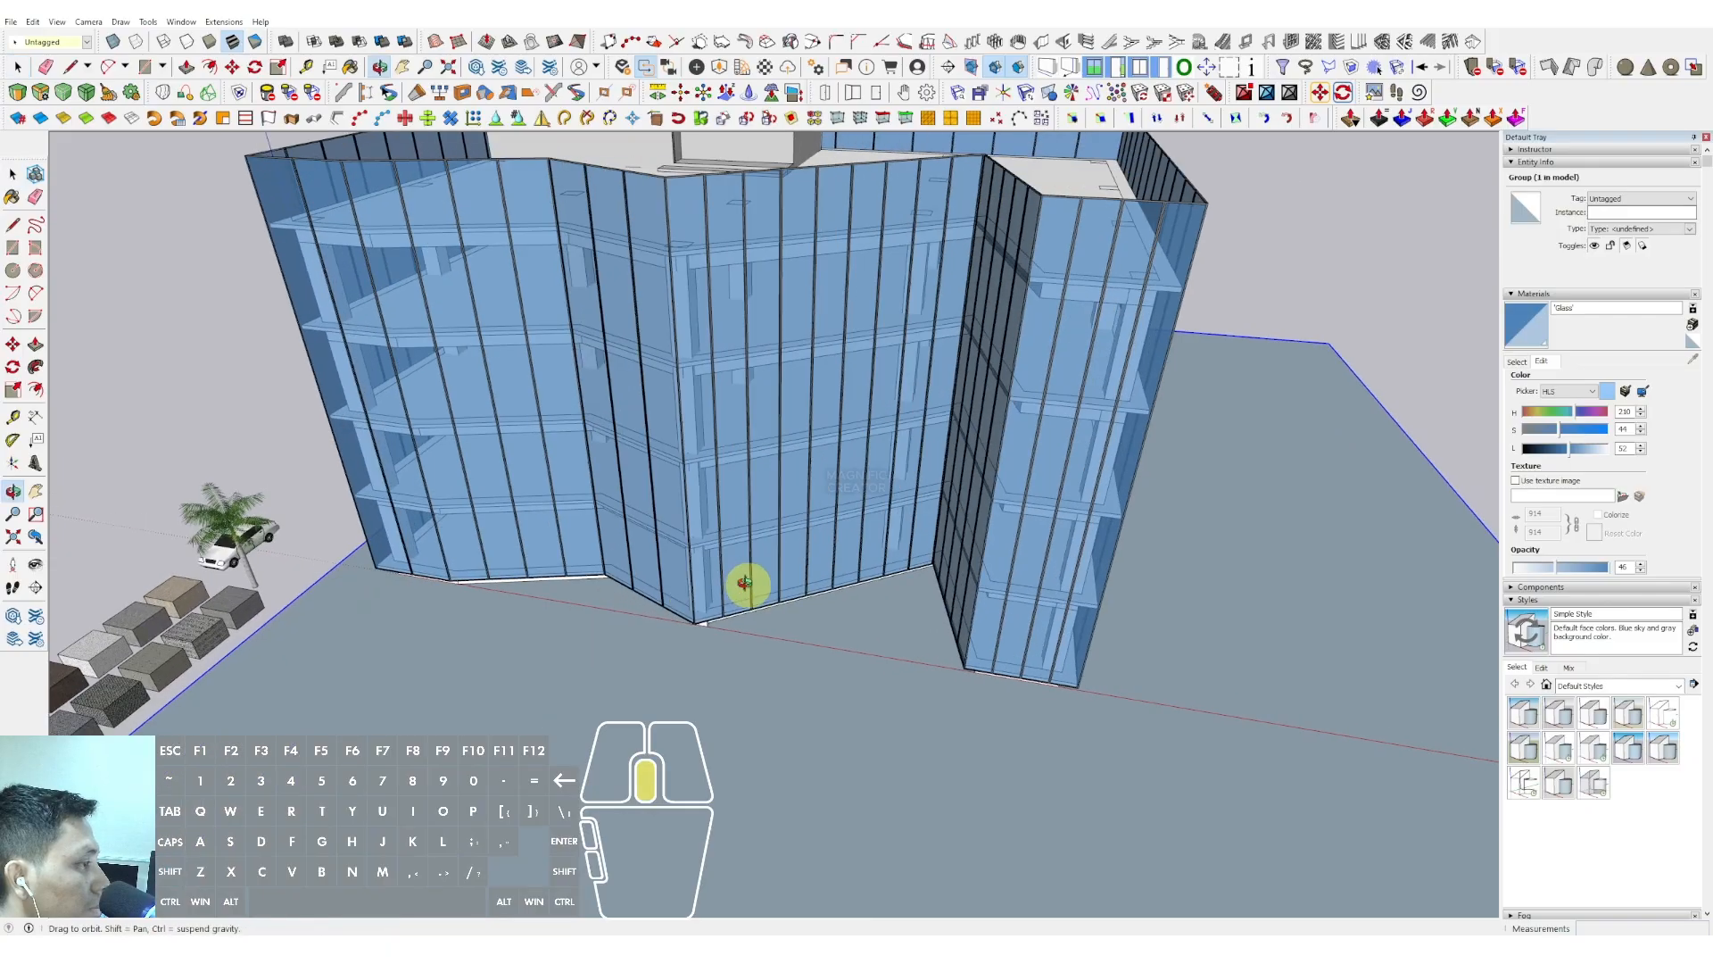
{"action": "scroll", "coordinate": [1115, 549], "scroll_direction": "up", "scroll_amount": 3}
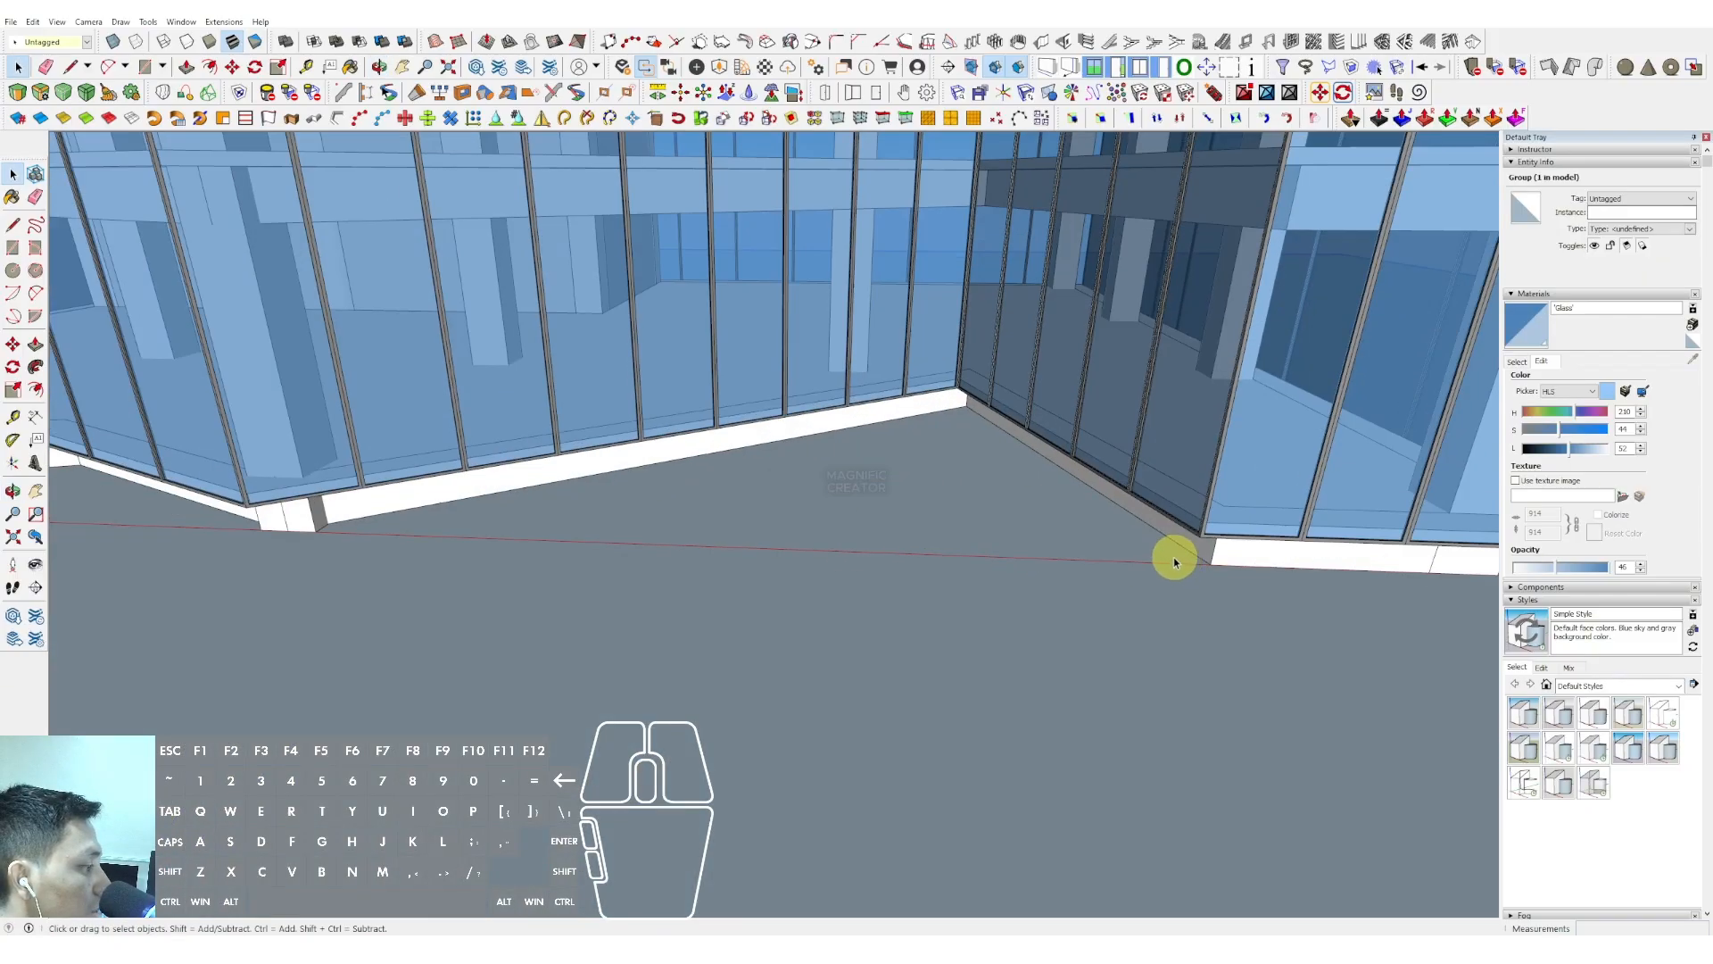
{"action": "scroll", "coordinate": [965, 422], "scroll_direction": "up", "scroll_amount": 2, "text": "shift"}
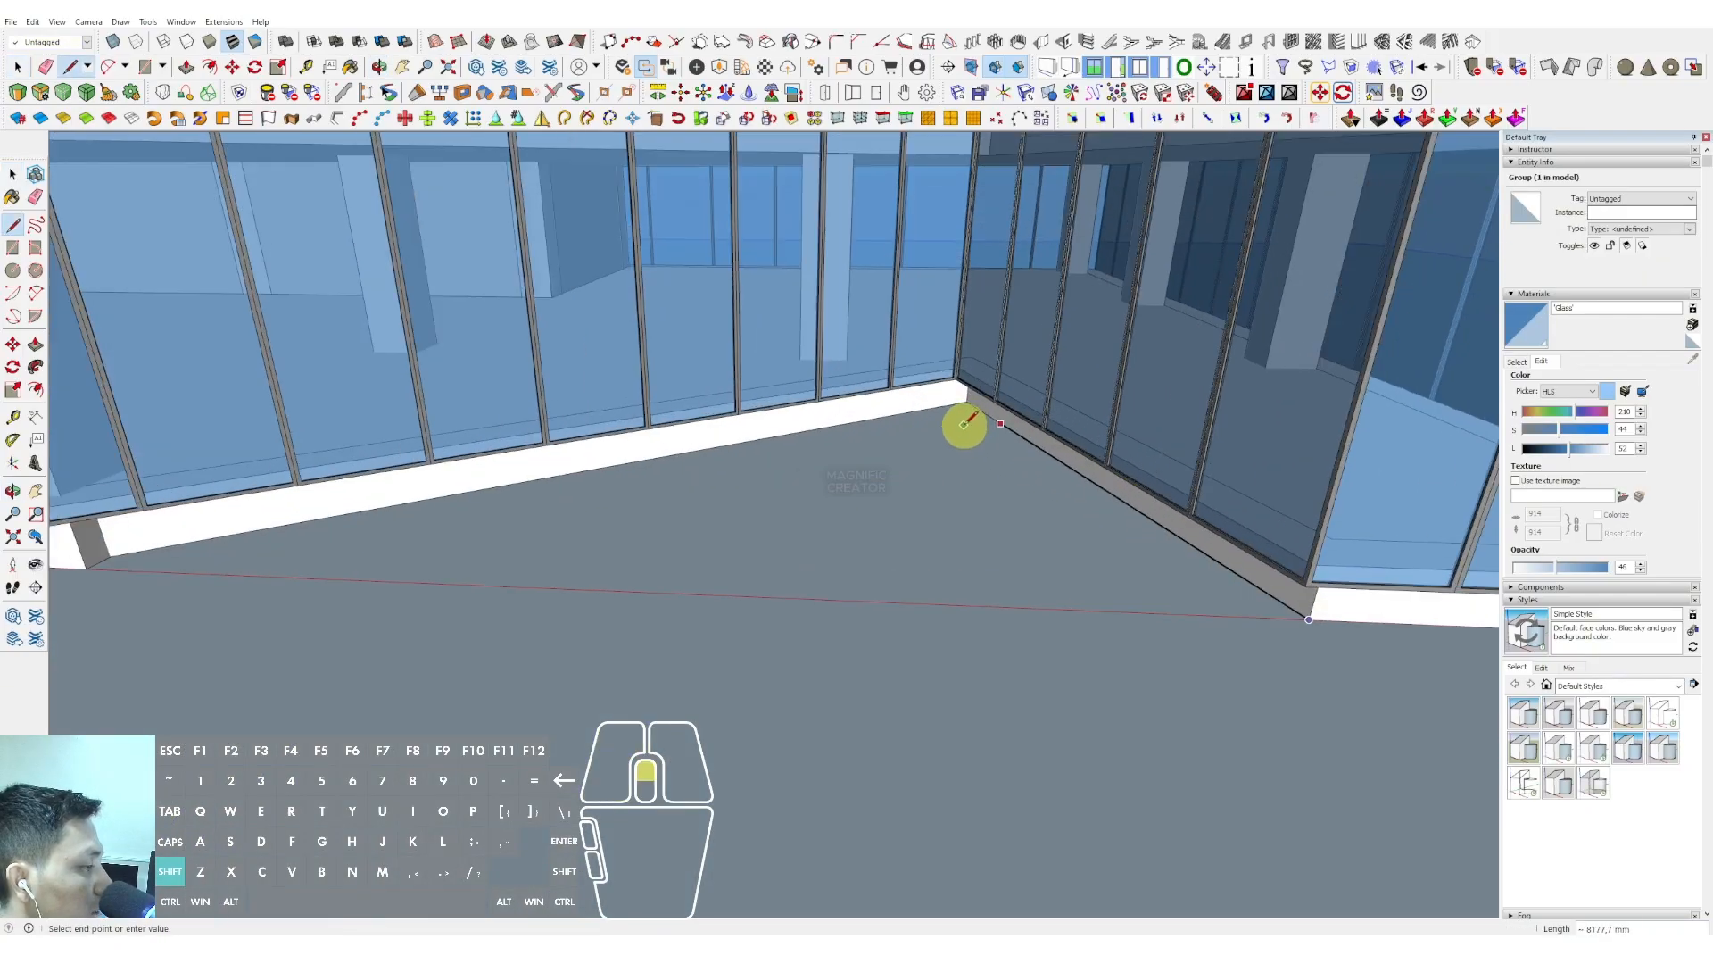
{"action": "left_click", "coordinate": [965, 399]}
{"action": "scroll", "coordinate": [772, 475], "scroll_direction": "down", "scroll_amount": 4}
{"action": "scroll", "coordinate": [472, 514], "scroll_direction": "up", "scroll_amount": 3}
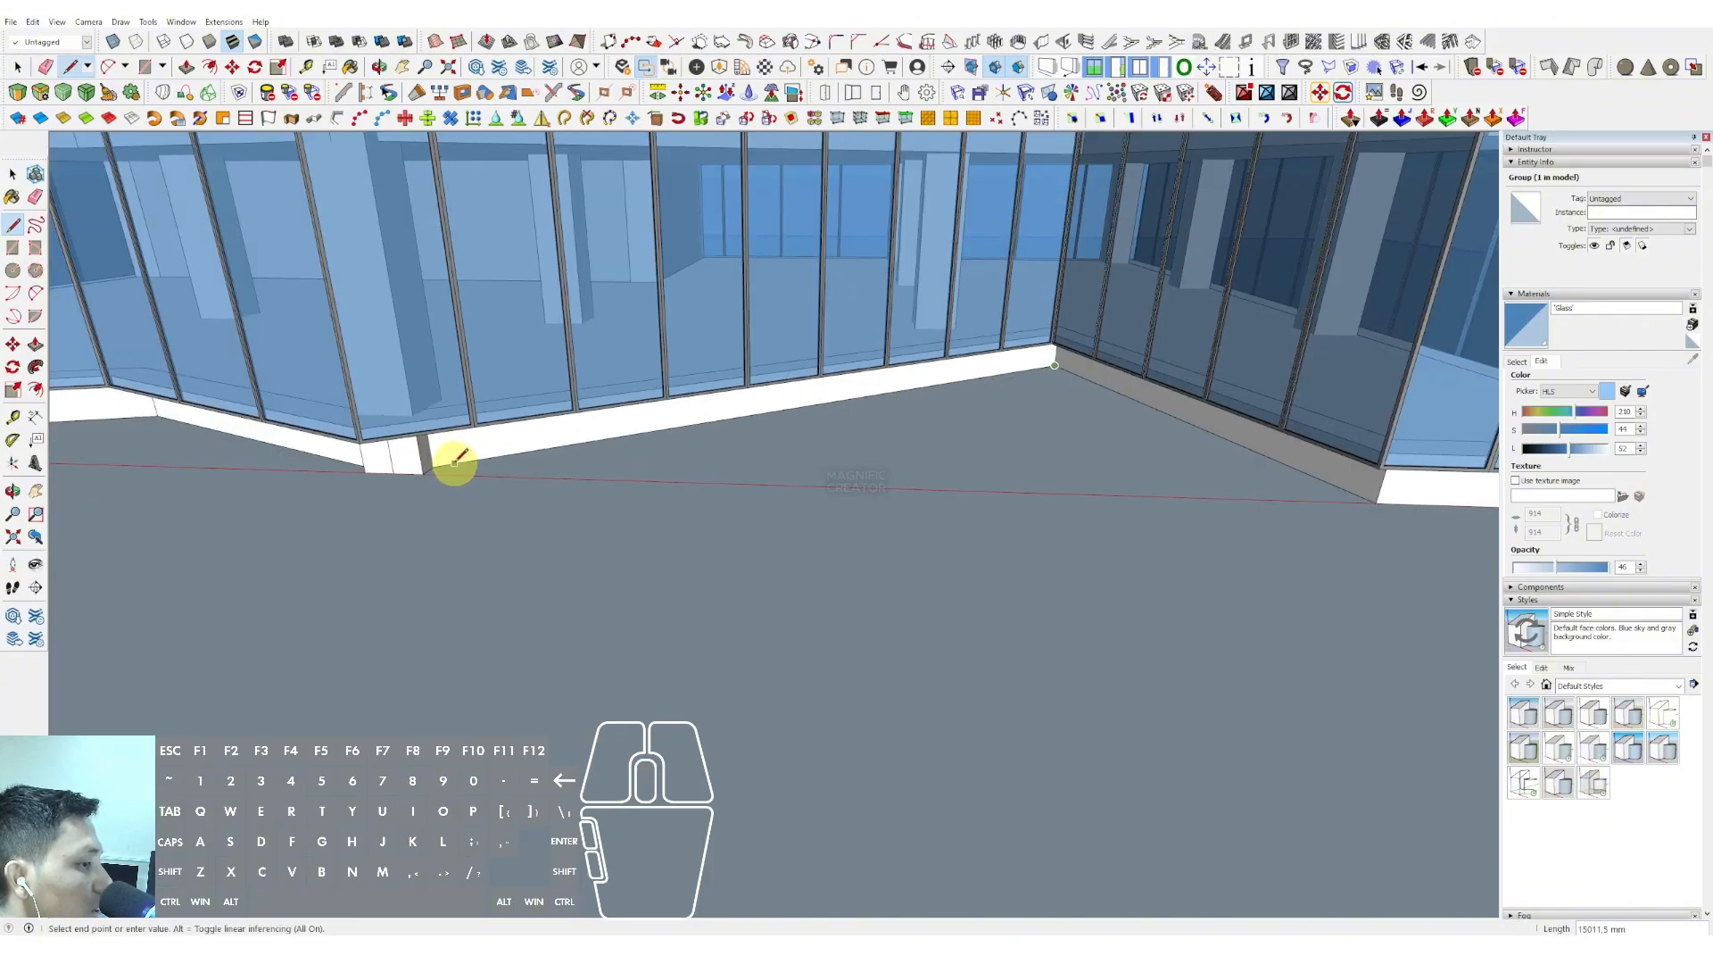
{"action": "scroll", "coordinate": [468, 457], "scroll_direction": "down", "scroll_amount": 1, "text": "shift"}
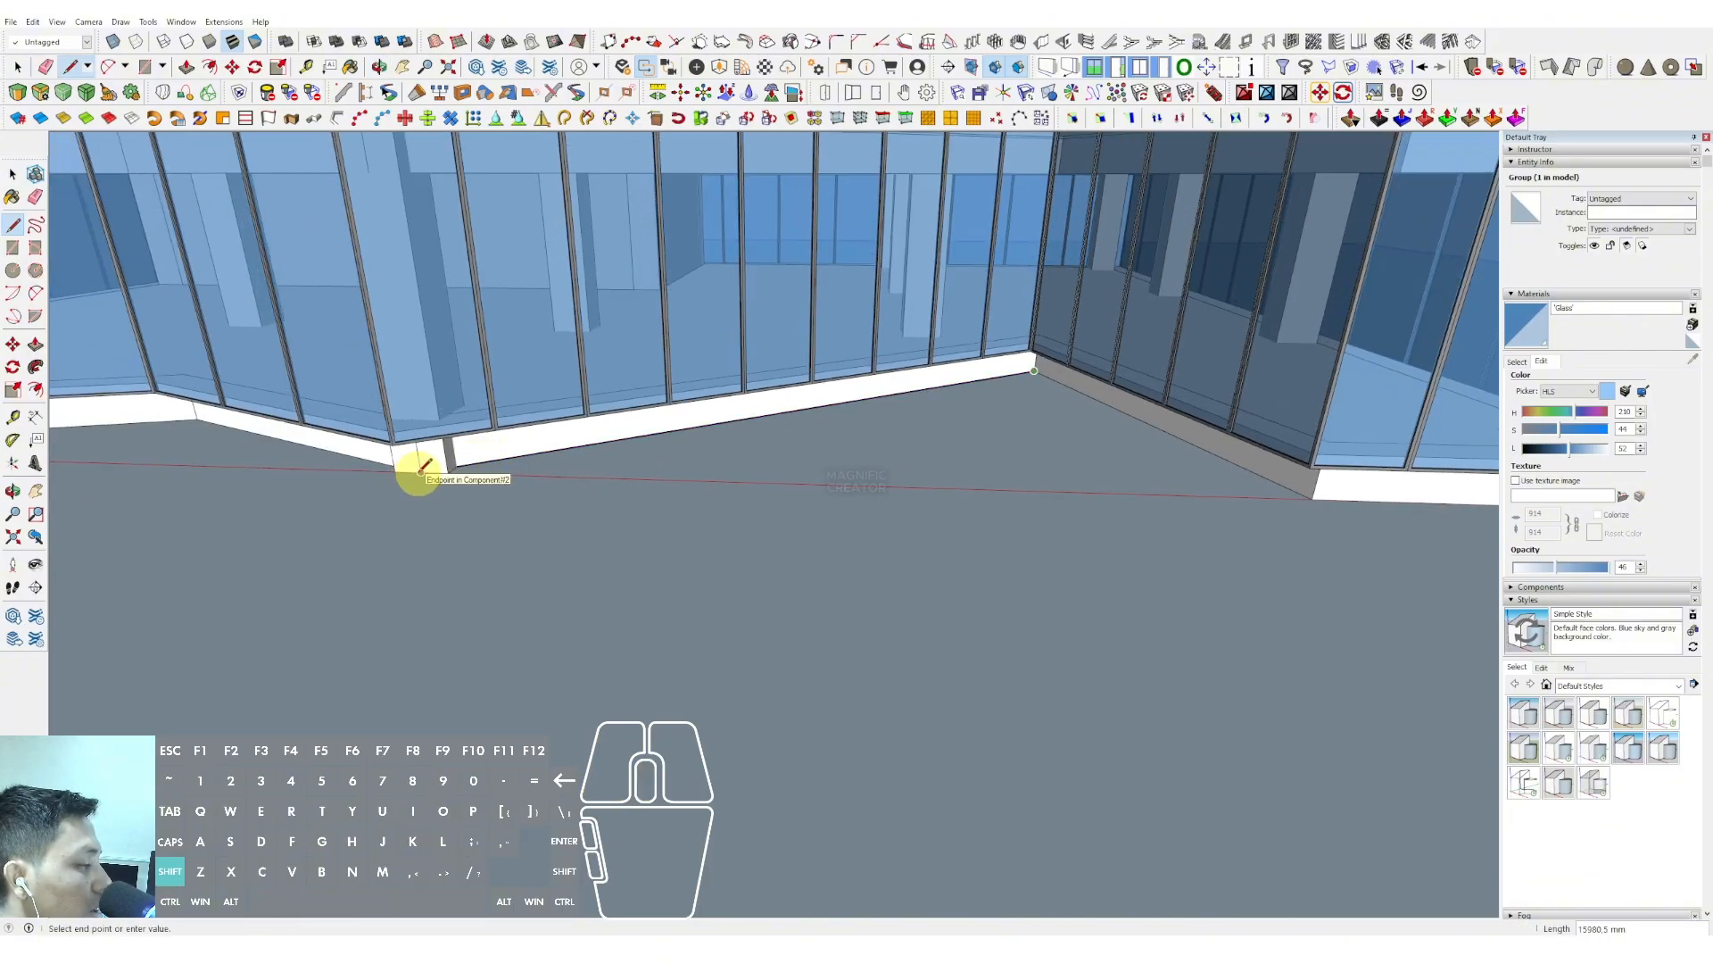
{"action": "left_click", "coordinate": [1313, 499]}
{"action": "key", "text": "space"}
{"action": "double_click", "coordinate": [1166, 467]}
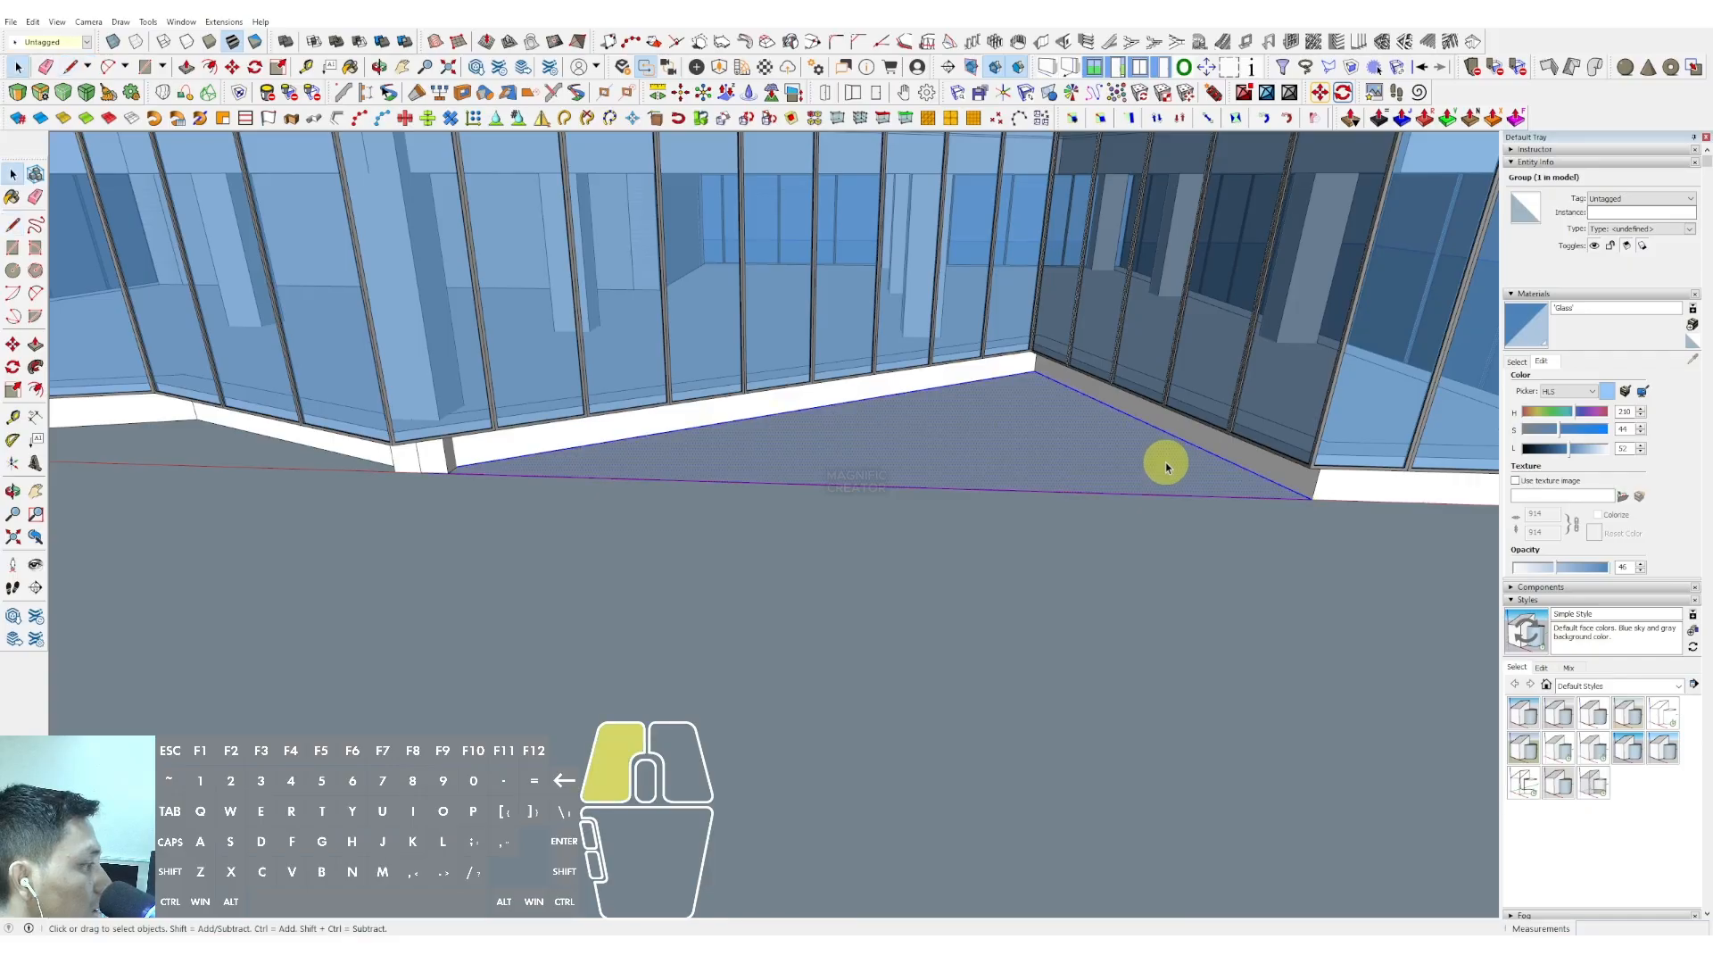
Extrude the triangular face up to the top of the adjoining plinth
{"action": "middle_click_drag", "start_coordinate": [1164, 465], "coordinate": [1040, 399]}
{"action": "scroll", "coordinate": [1141, 489], "scroll_direction": "up", "scroll_amount": 2}
{"action": "left_click", "coordinate": [1169, 477]}
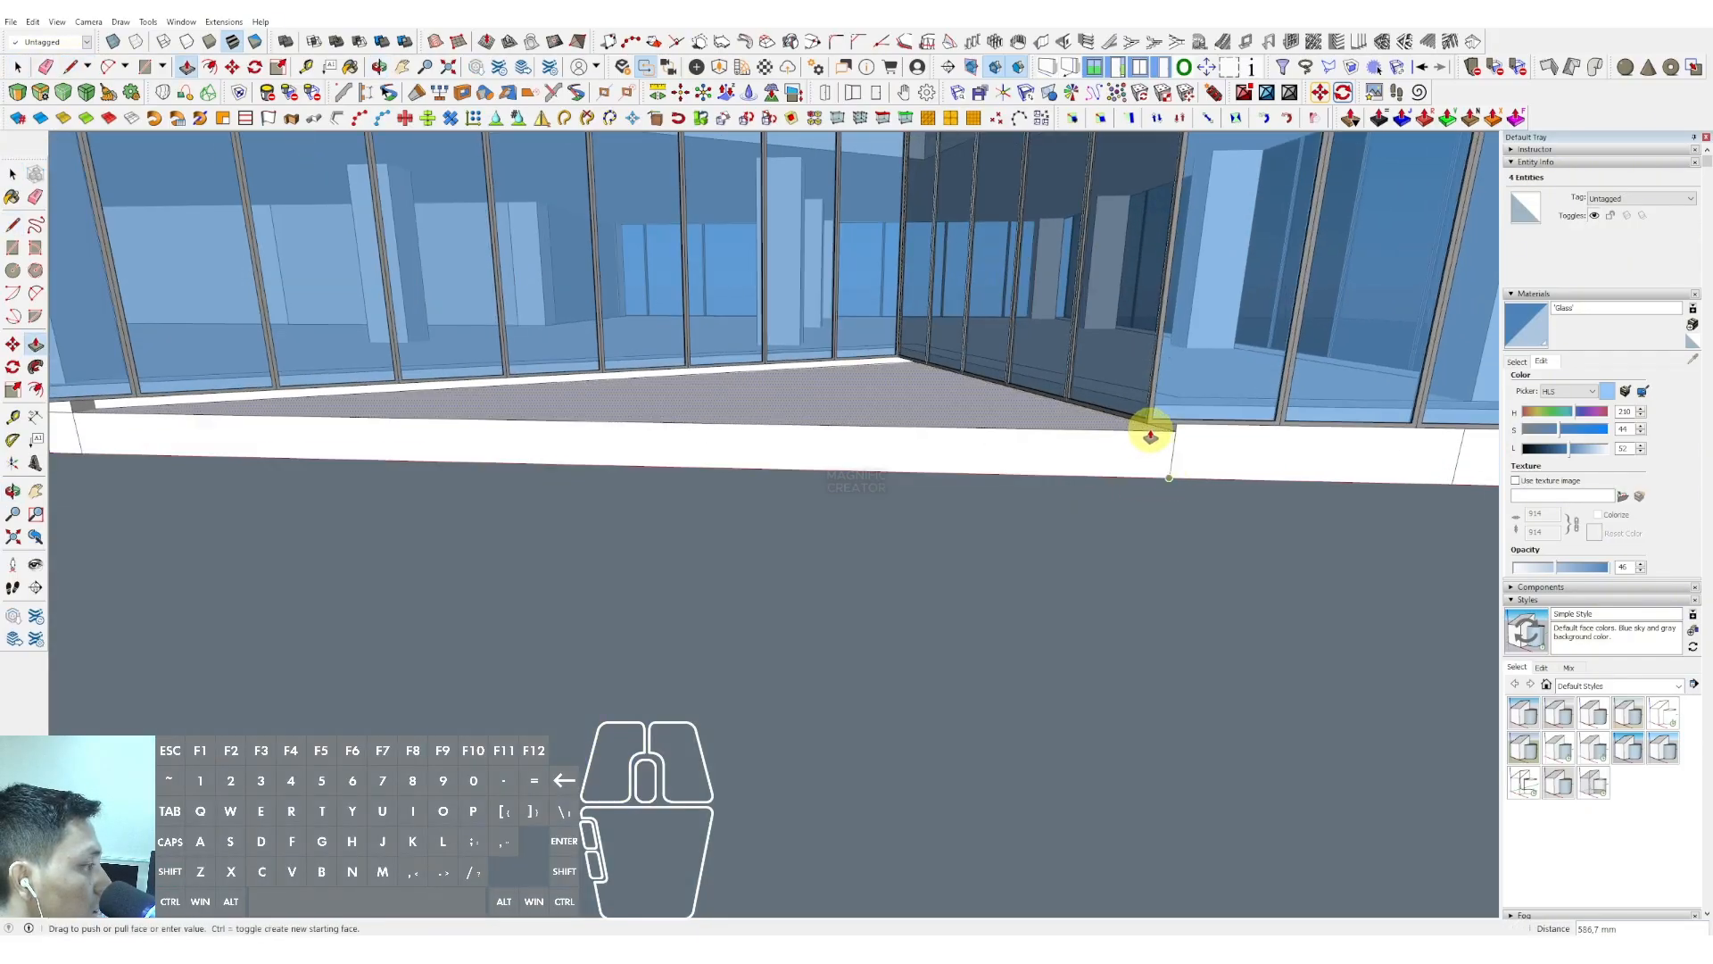
{"action": "left_click", "coordinate": [1150, 425]}
{"action": "key", "text": "space"}
Select the whole triangular slab in the facade recess and make it a group
{"action": "scroll", "coordinate": [1026, 422], "scroll_direction": "down", "scroll_amount": 3}
{"action": "middle_click_drag", "start_coordinate": [929, 423], "coordinate": [954, 538]}
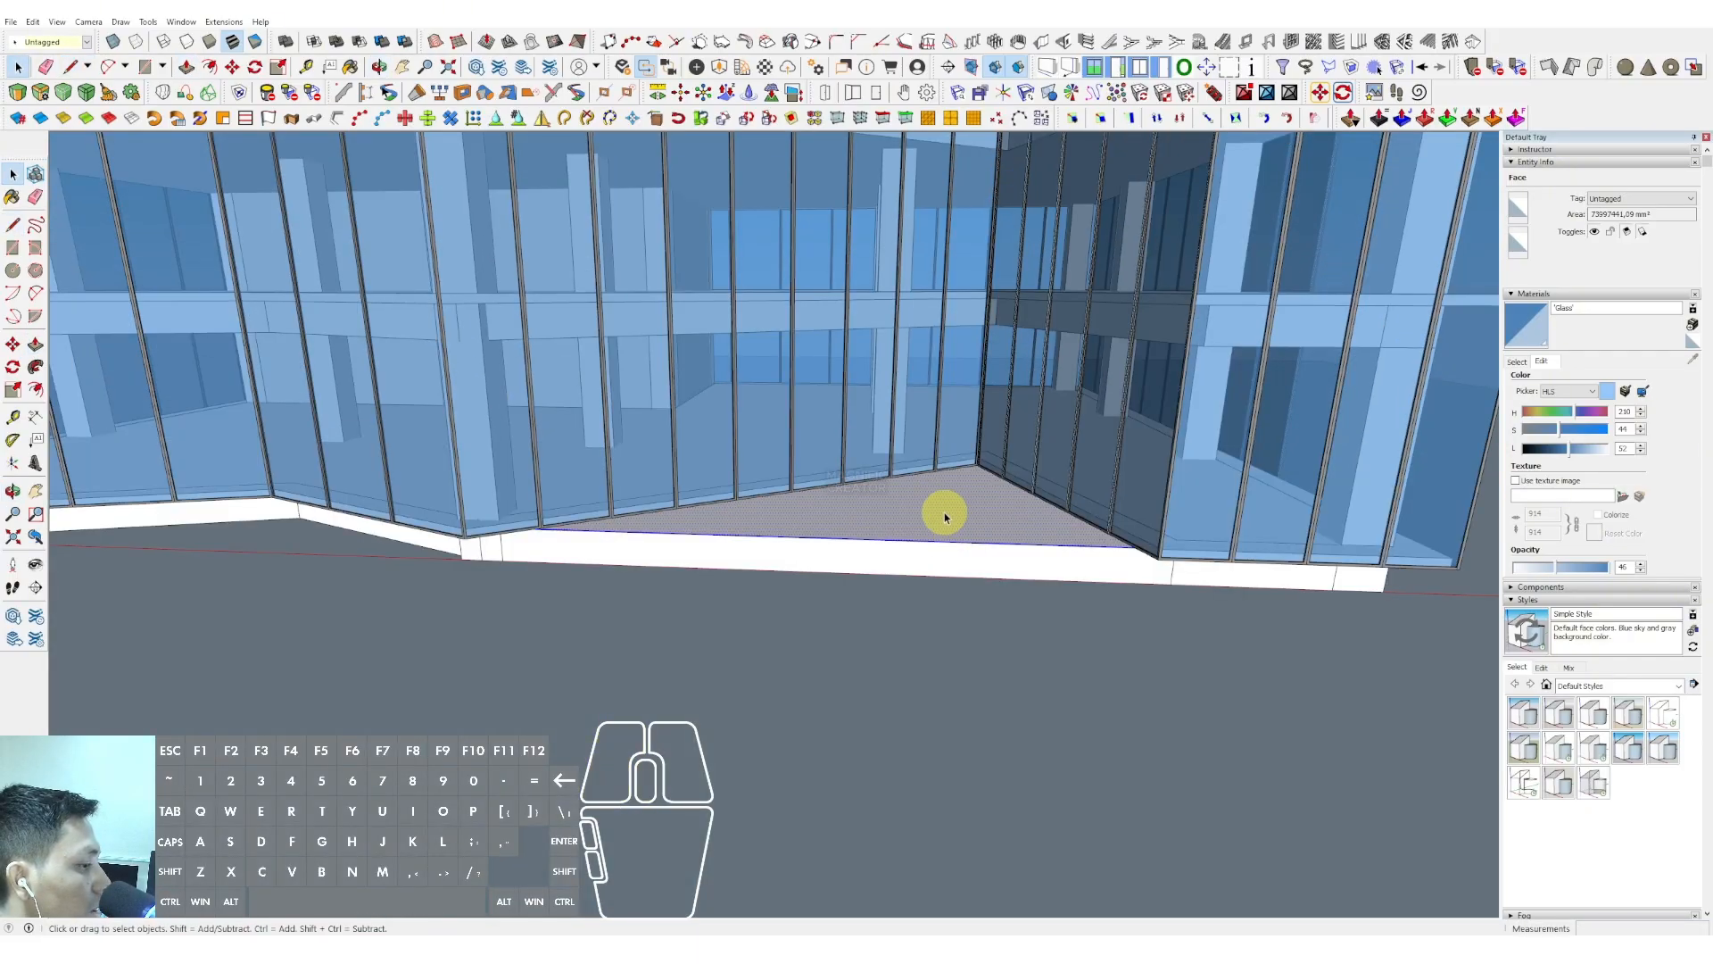
{"action": "right_click", "coordinate": [945, 516]}
{"action": "left_click", "coordinate": [984, 618]}
Move the triangular slab group vertically up to line up with the first upper floor slab
{"action": "middle_click_drag", "start_coordinate": [984, 617], "coordinate": [1028, 656]}
{"action": "key", "text": "m"}
{"action": "left_click", "coordinate": [920, 586]}
{"action": "key", "text": "shift"}
{"action": "key", "text": "space"}
{"action": "scroll", "coordinate": [1028, 656], "scroll_direction": "up", "scroll_amount": 2}
{"action": "mouse_move", "coordinate": [1028, 658]}
{"action": "middle_mouse_down", "text": "shift"}
{"action": "mouse_move", "coordinate": [1035, 678]}
{"action": "mouse_move", "coordinate": [996, 670]}
{"action": "middle_mouse_up", "text": "shift"}
{"action": "key", "text": "shift"}
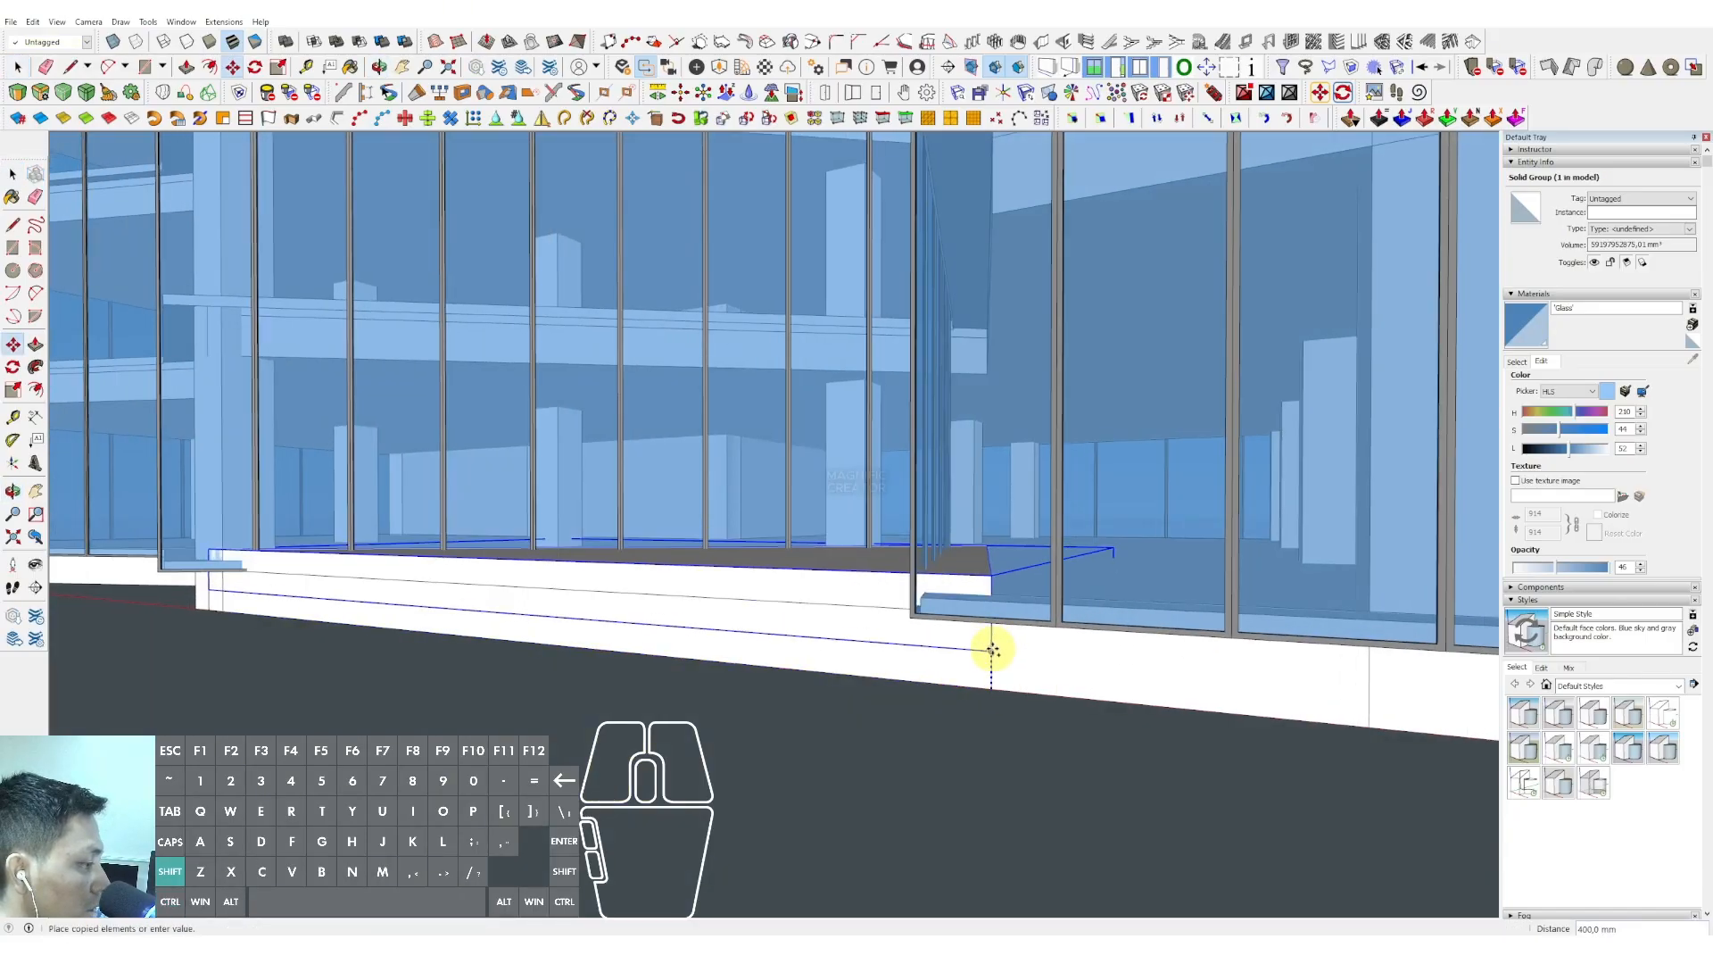
{"action": "key", "text": "ctrl"}
{"action": "scroll", "coordinate": [982, 636], "scroll_direction": "down", "scroll_amount": 3}
{"action": "middle_click_drag", "start_coordinate": [979, 508], "coordinate": [965, 580], "text": "shift"}
{"action": "left_click", "coordinate": [1250, 417]}
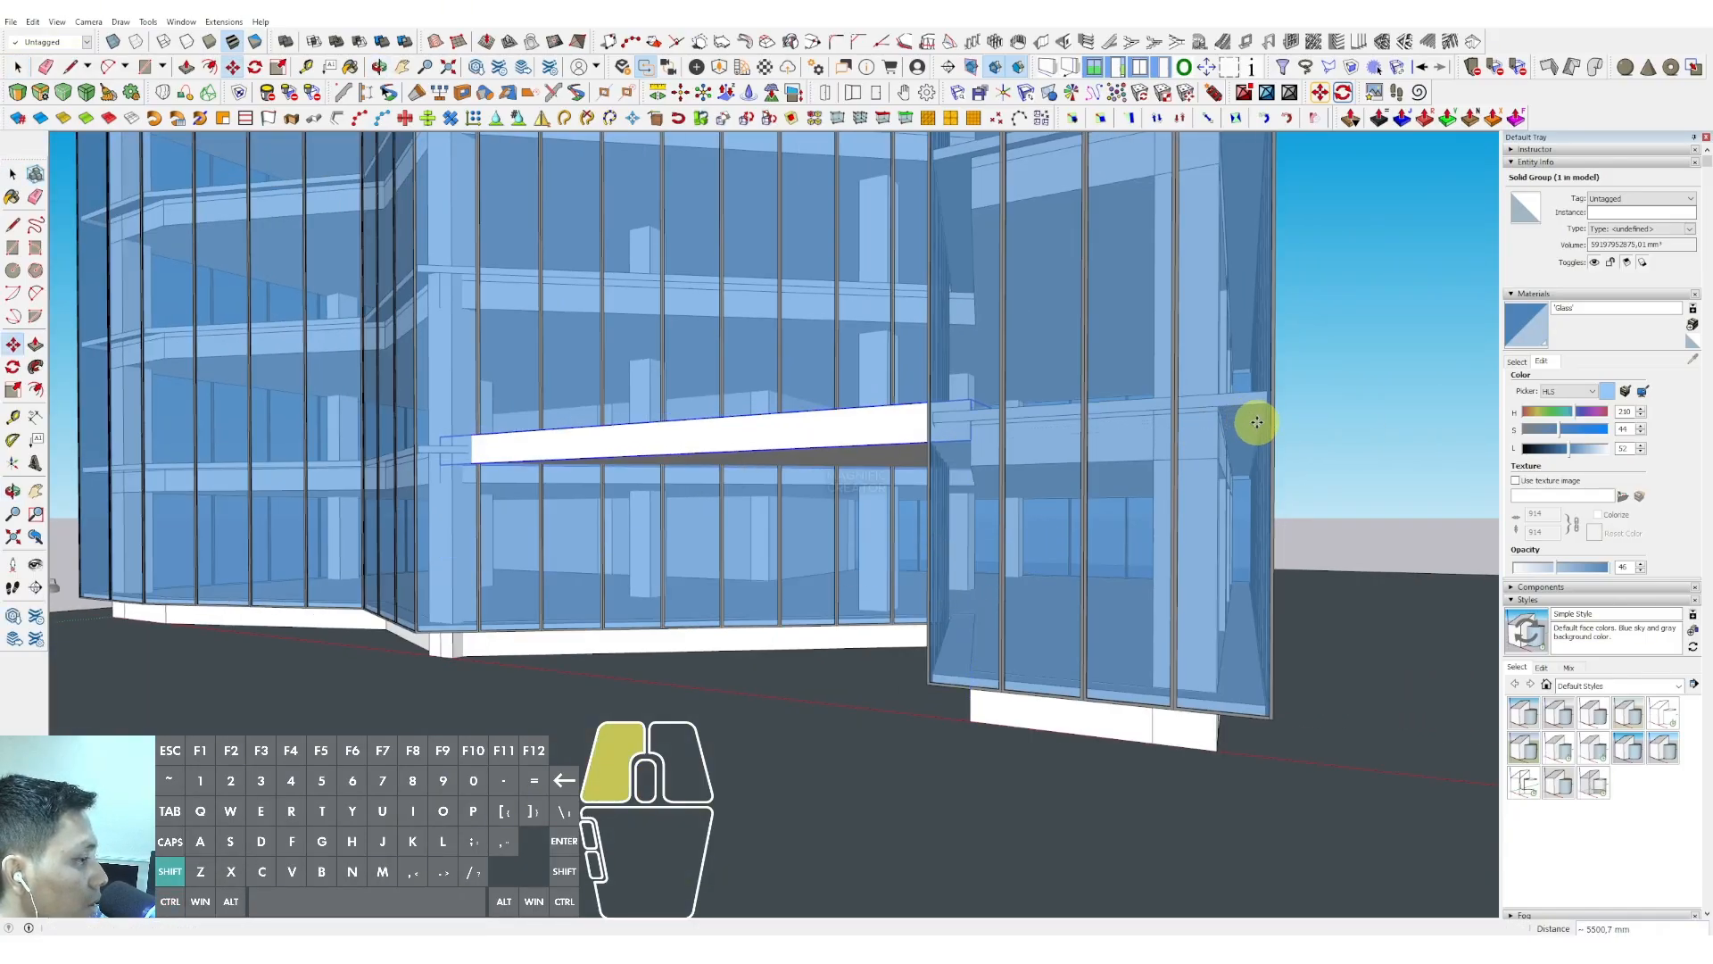
Open the raised triangular slab, pull its front face well out beyond the facade as an entrance canopy, and leave the group
{"action": "scroll", "coordinate": [604, 383], "scroll_direction": "down", "scroll_amount": 3}
{"action": "middle_click_drag", "start_coordinate": [604, 382], "coordinate": [841, 505]}
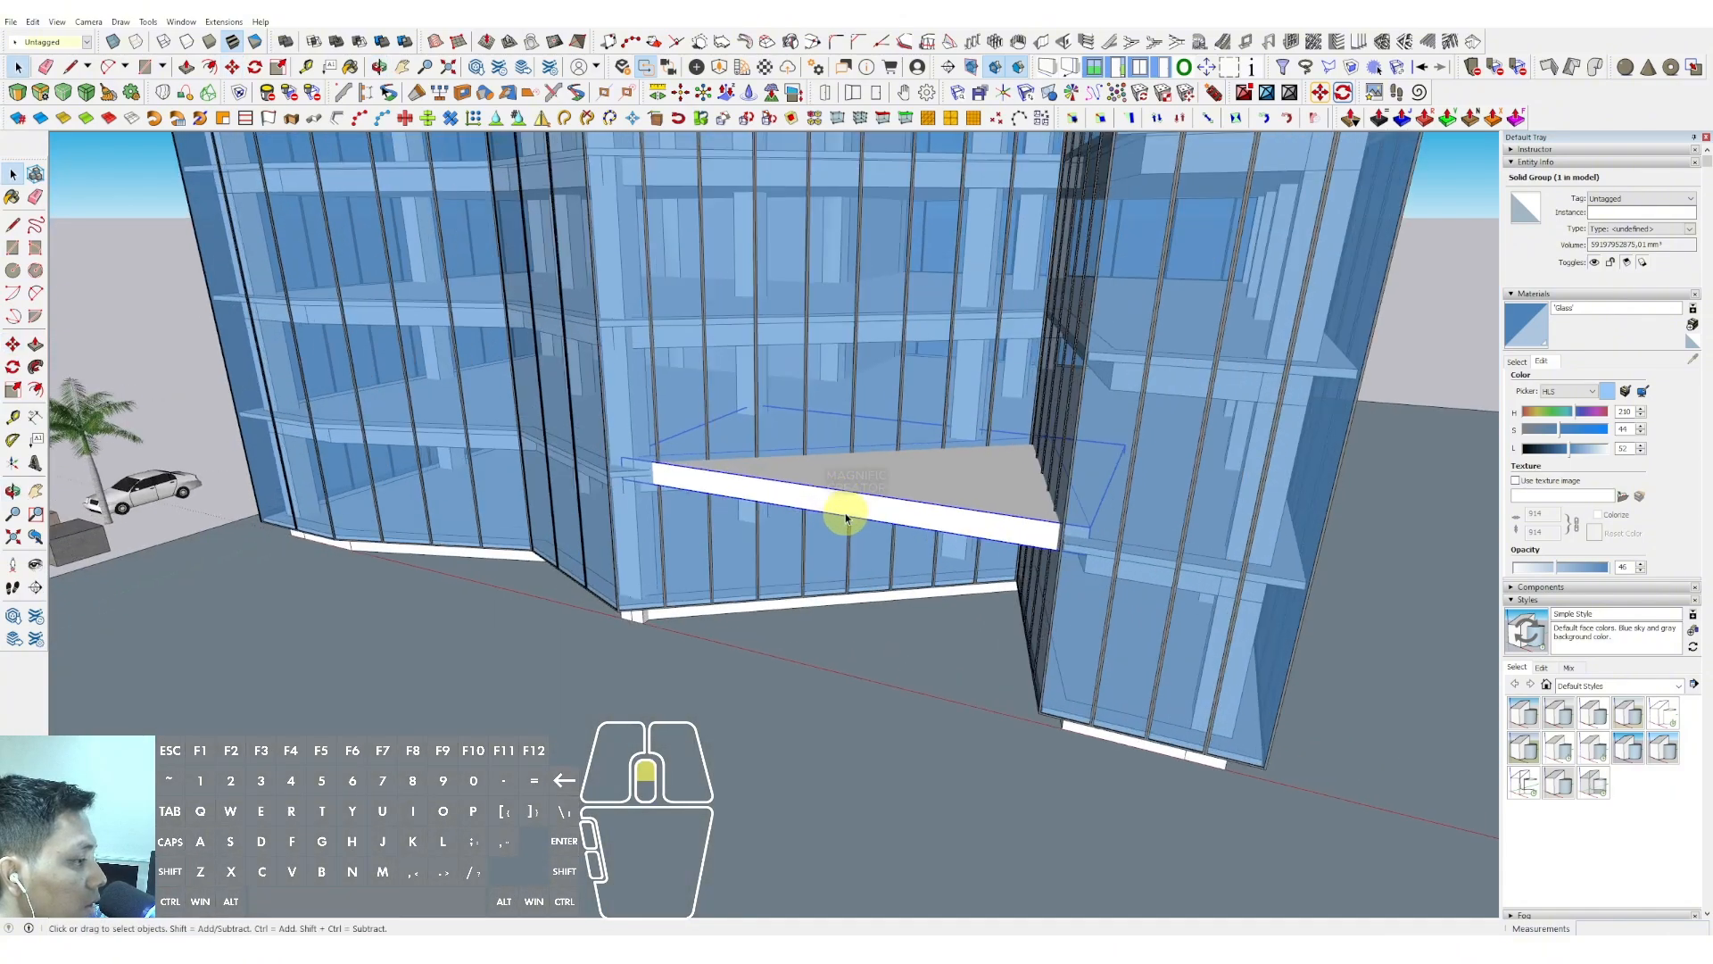
{"action": "double_click", "coordinate": [842, 490]}
{"action": "key", "text": "p"}
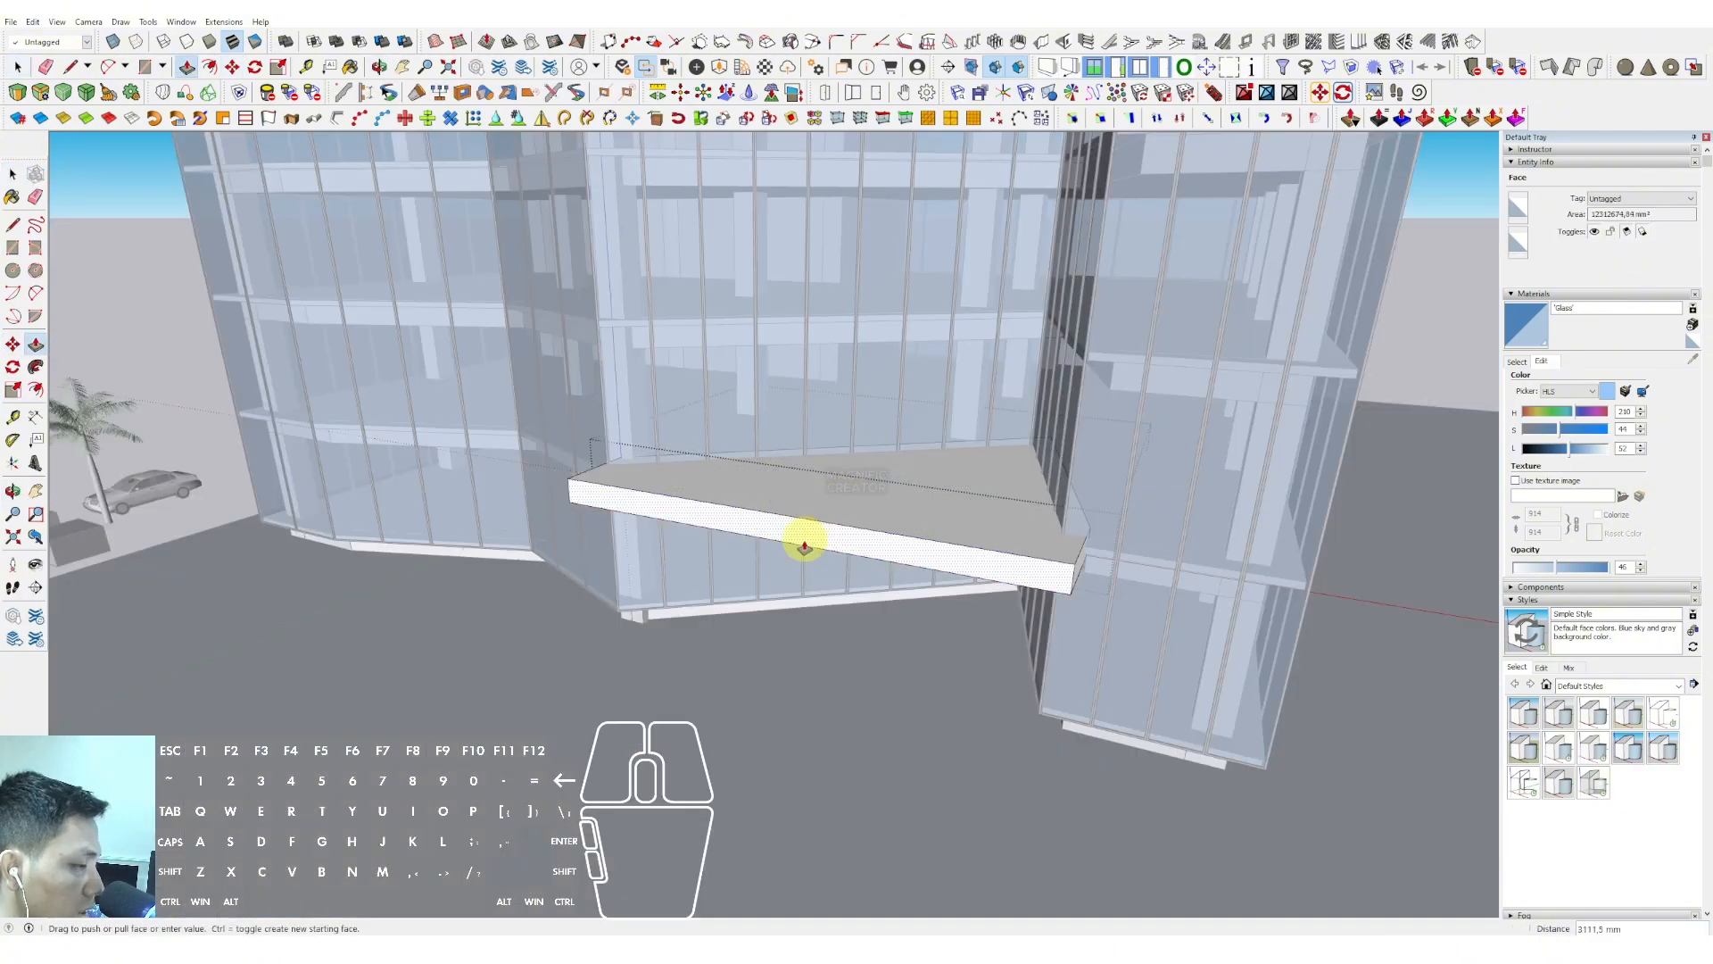
{"action": "scroll", "coordinate": [785, 553], "scroll_direction": "down", "scroll_amount": 2}
{"action": "left_click", "coordinate": [641, 659]}
{"action": "key", "text": "space"}
{"action": "scroll", "coordinate": [795, 585], "scroll_direction": "down", "scroll_amount": 4}
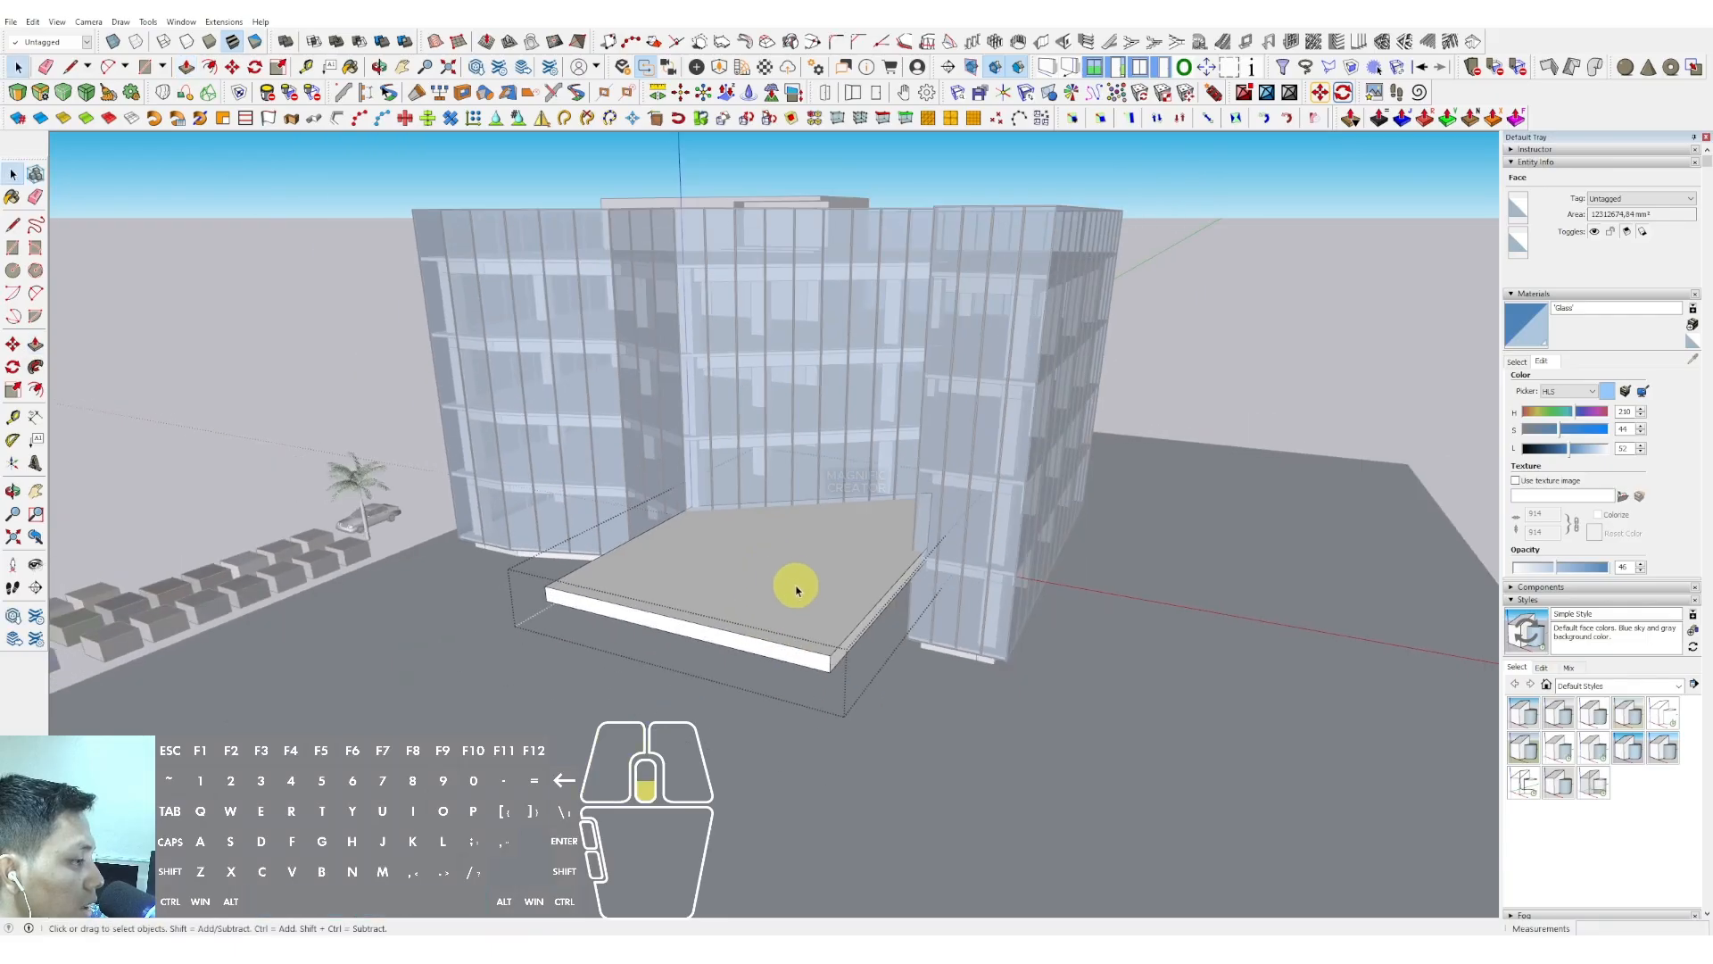
{"action": "middle_click_drag", "start_coordinate": [795, 585], "coordinate": [806, 391]}
{"action": "left_click", "coordinate": [1218, 351]}
Draw a triangular outline again at ground level in the facade recess beneath the canopy, following the plinth and closing across the front
{"action": "middle_click_drag", "start_coordinate": [1218, 351], "coordinate": [1025, 585]}
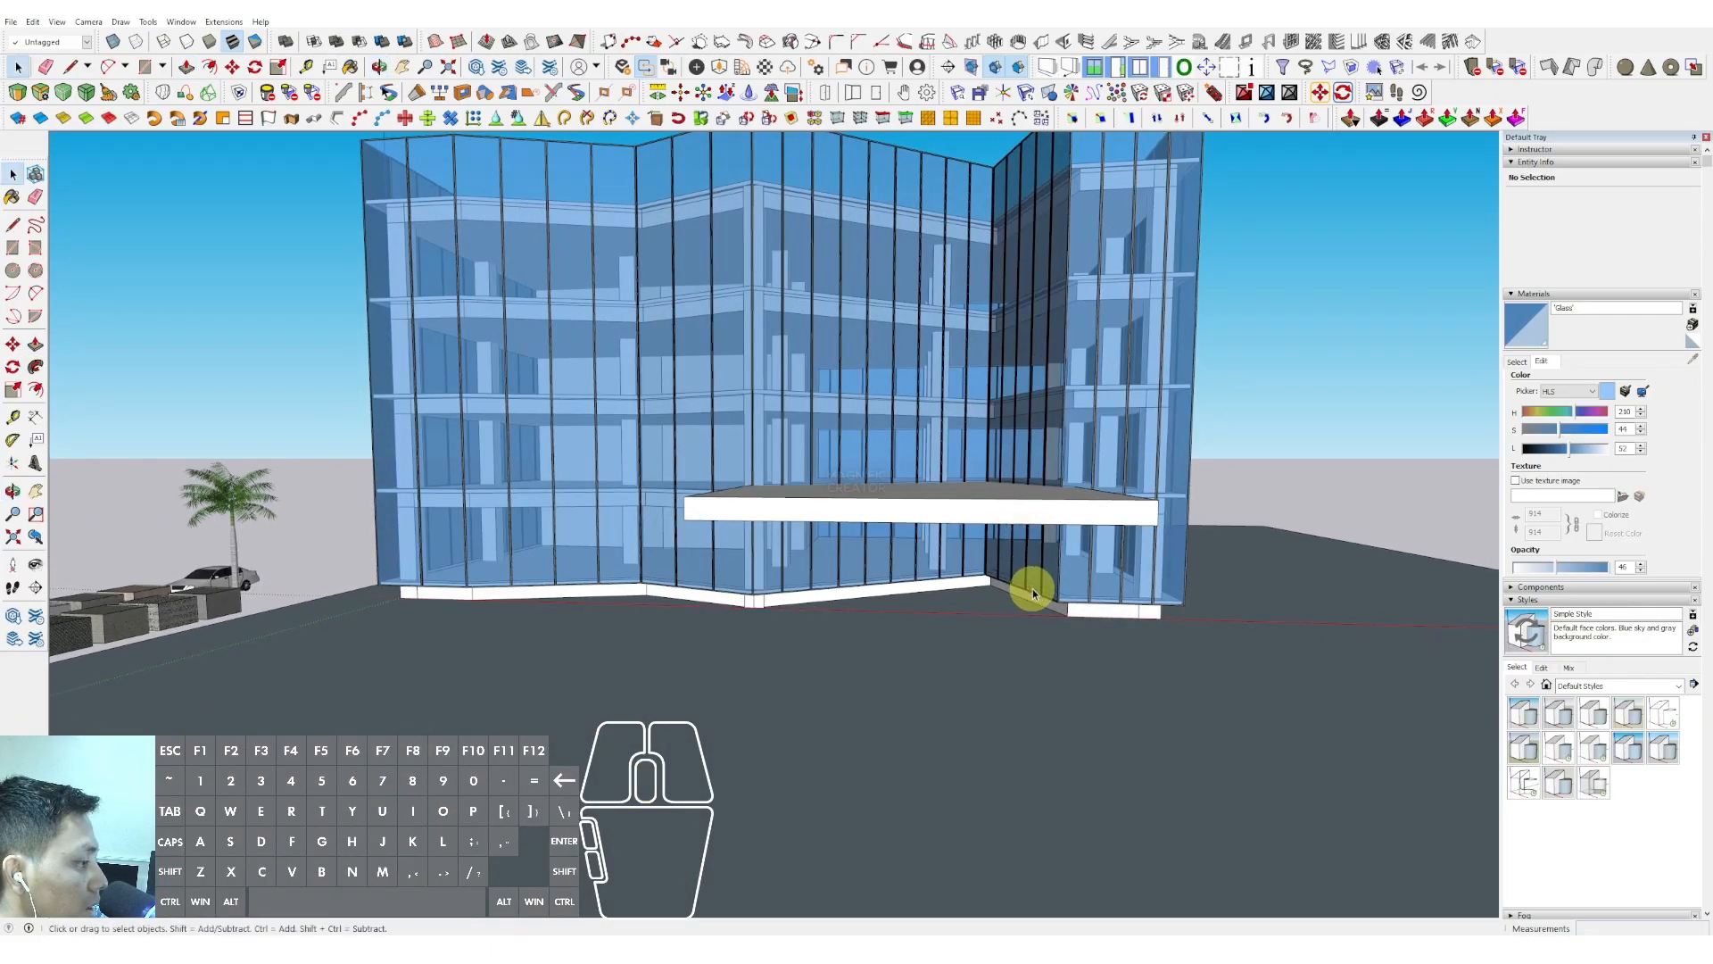
{"action": "scroll", "coordinate": [1075, 633], "scroll_direction": "up", "scroll_amount": 5}
{"action": "left_click", "coordinate": [1092, 621]}
{"action": "scroll", "coordinate": [959, 568], "scroll_direction": "up", "scroll_amount": 1}
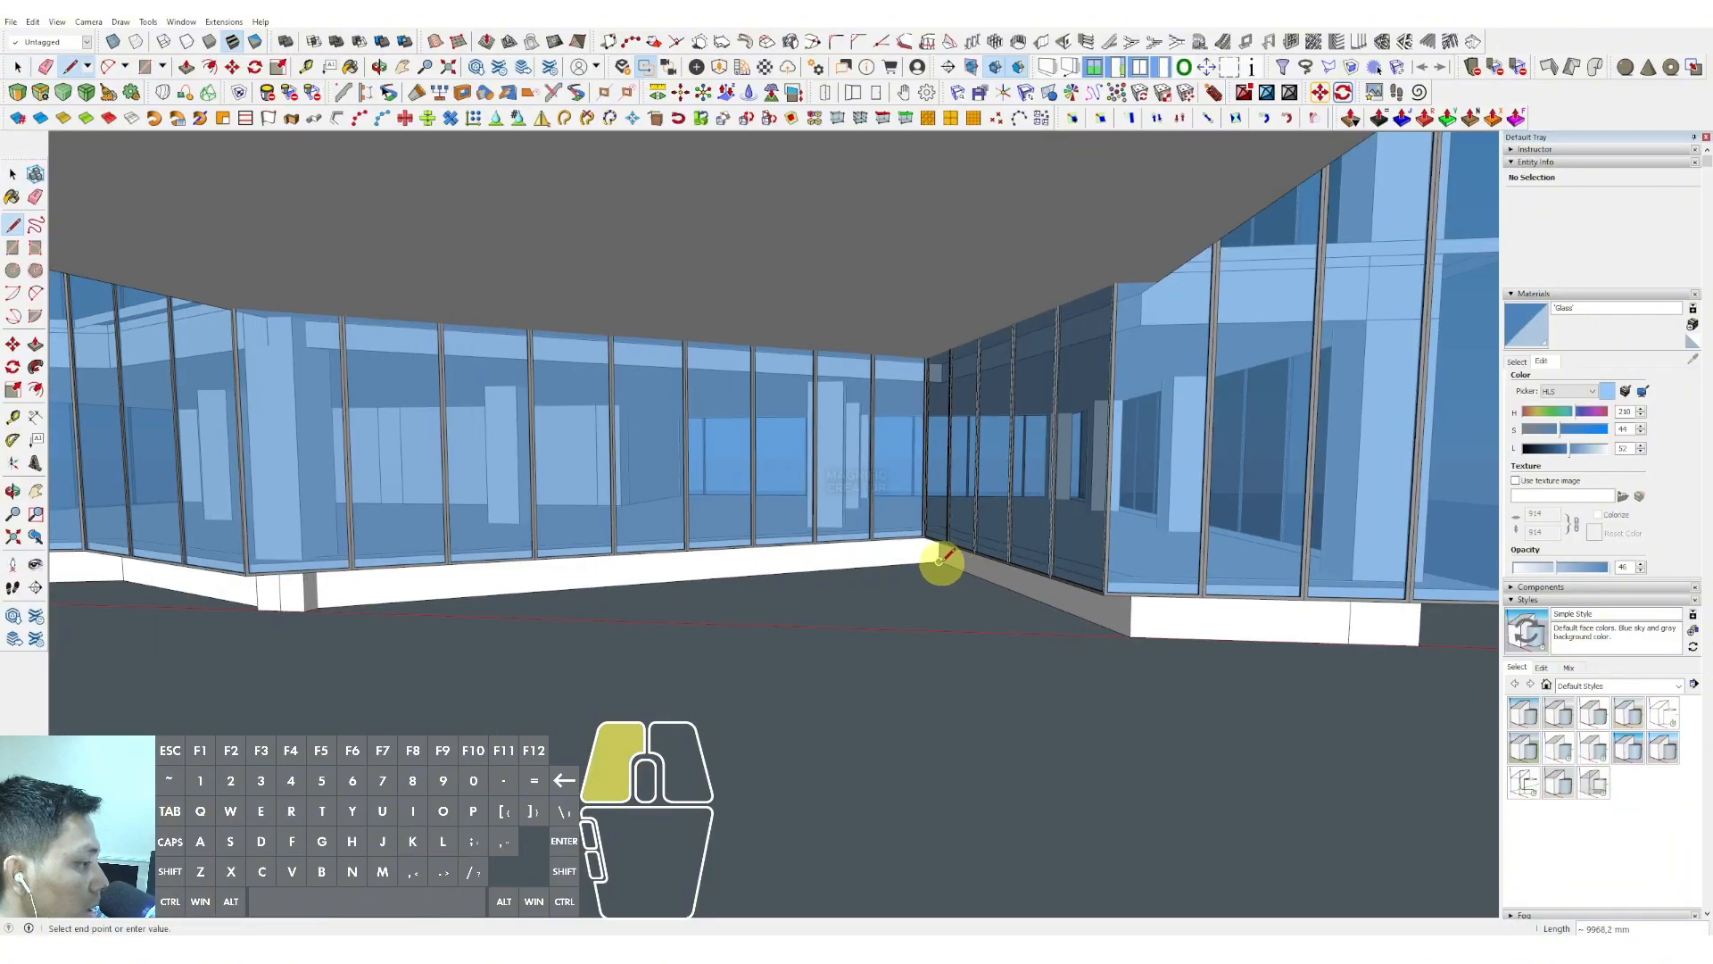
{"action": "left_click", "coordinate": [942, 560]}
{"action": "scroll", "coordinate": [803, 560], "scroll_direction": "down", "scroll_amount": 3}
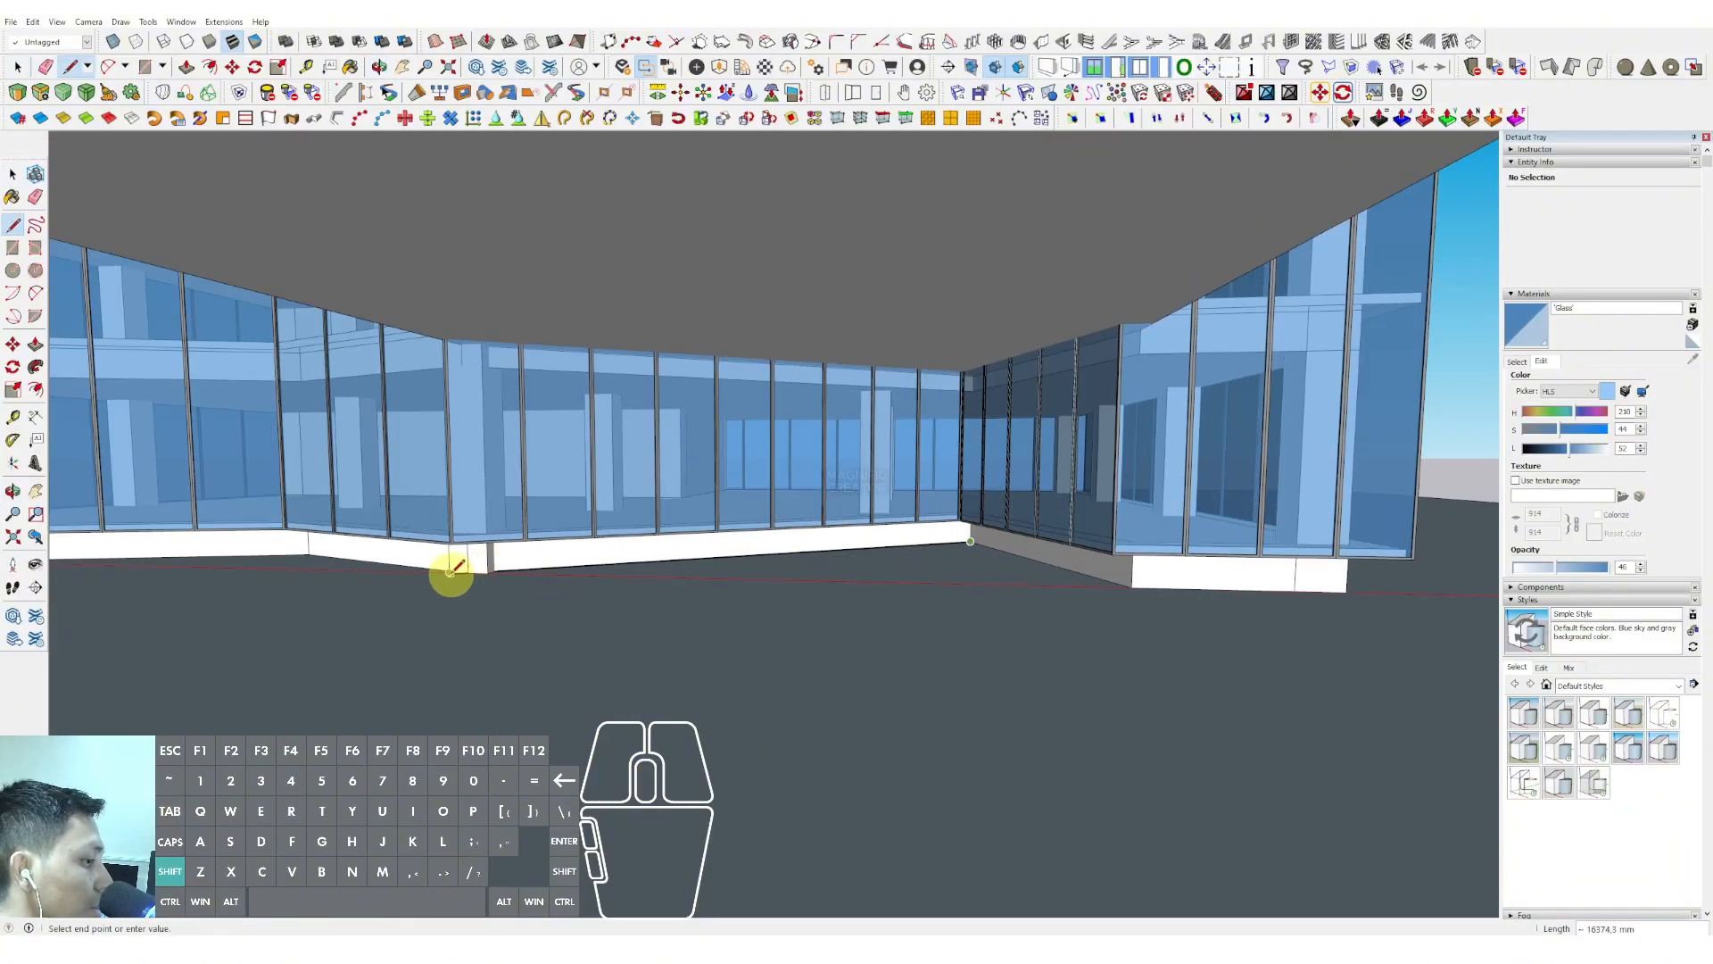
{"action": "key", "text": "space"}
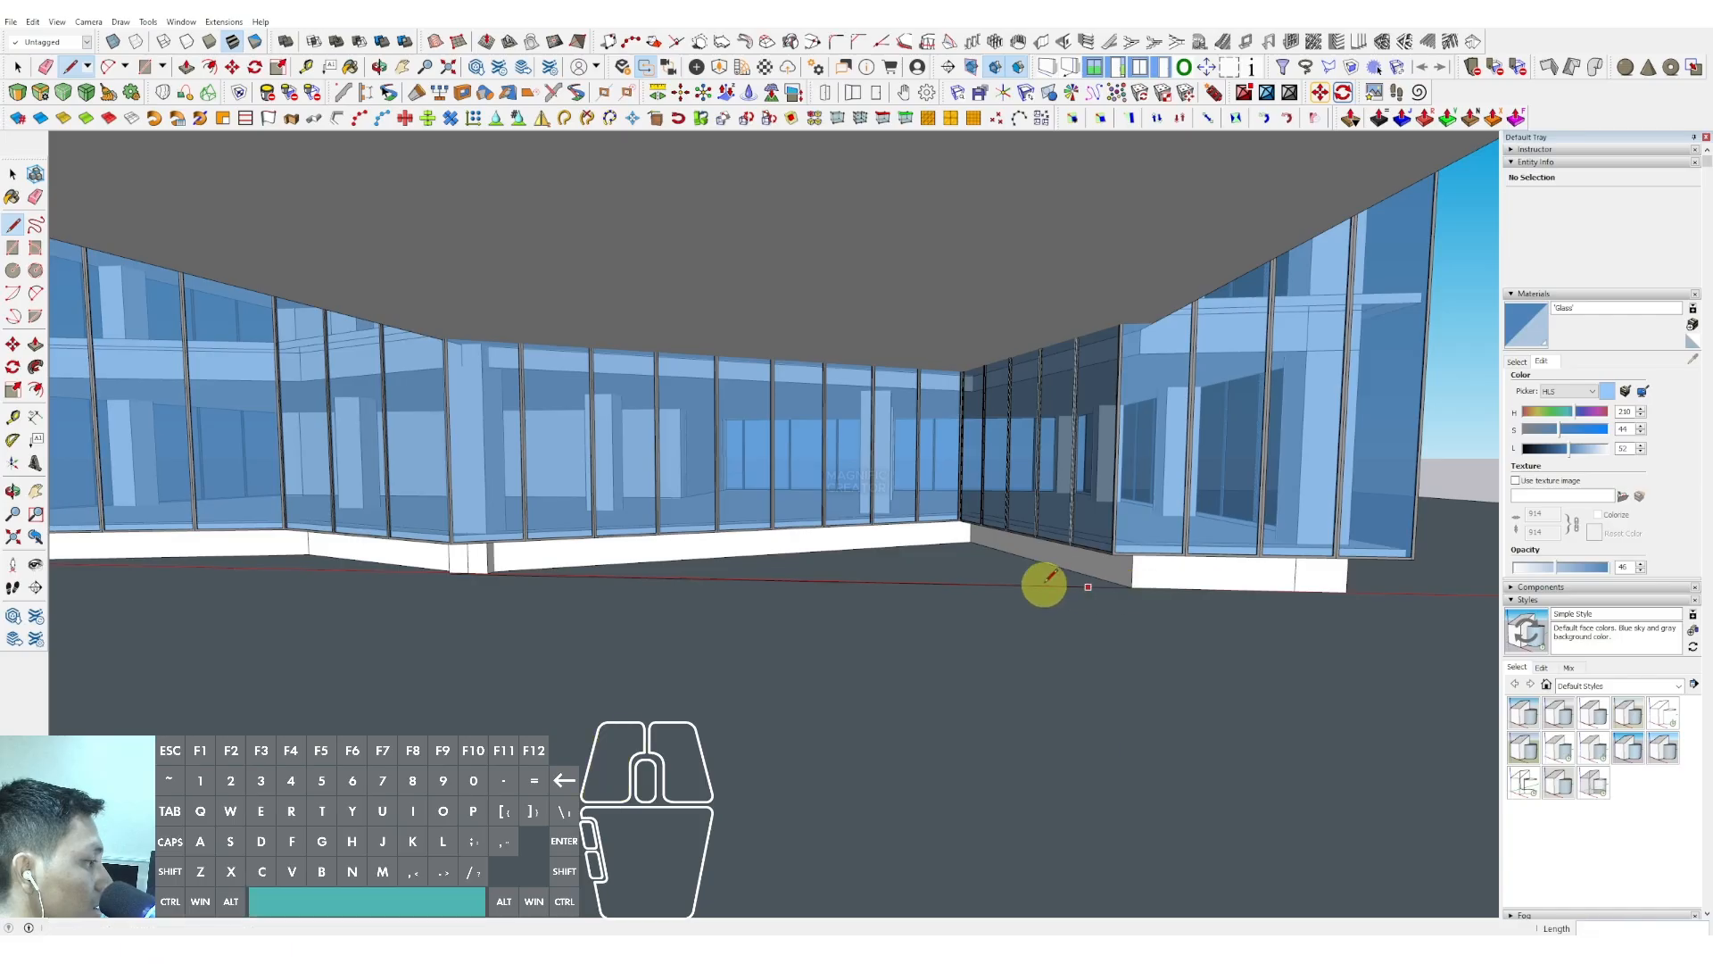
Extrude the ground-level triangle up to the plinth top and make the resulting entrance platform a group
{"action": "key", "text": "p"}
{"action": "left_click", "coordinate": [998, 562]}
{"action": "key", "text": "space"}
{"action": "left_click", "coordinate": [979, 563]}
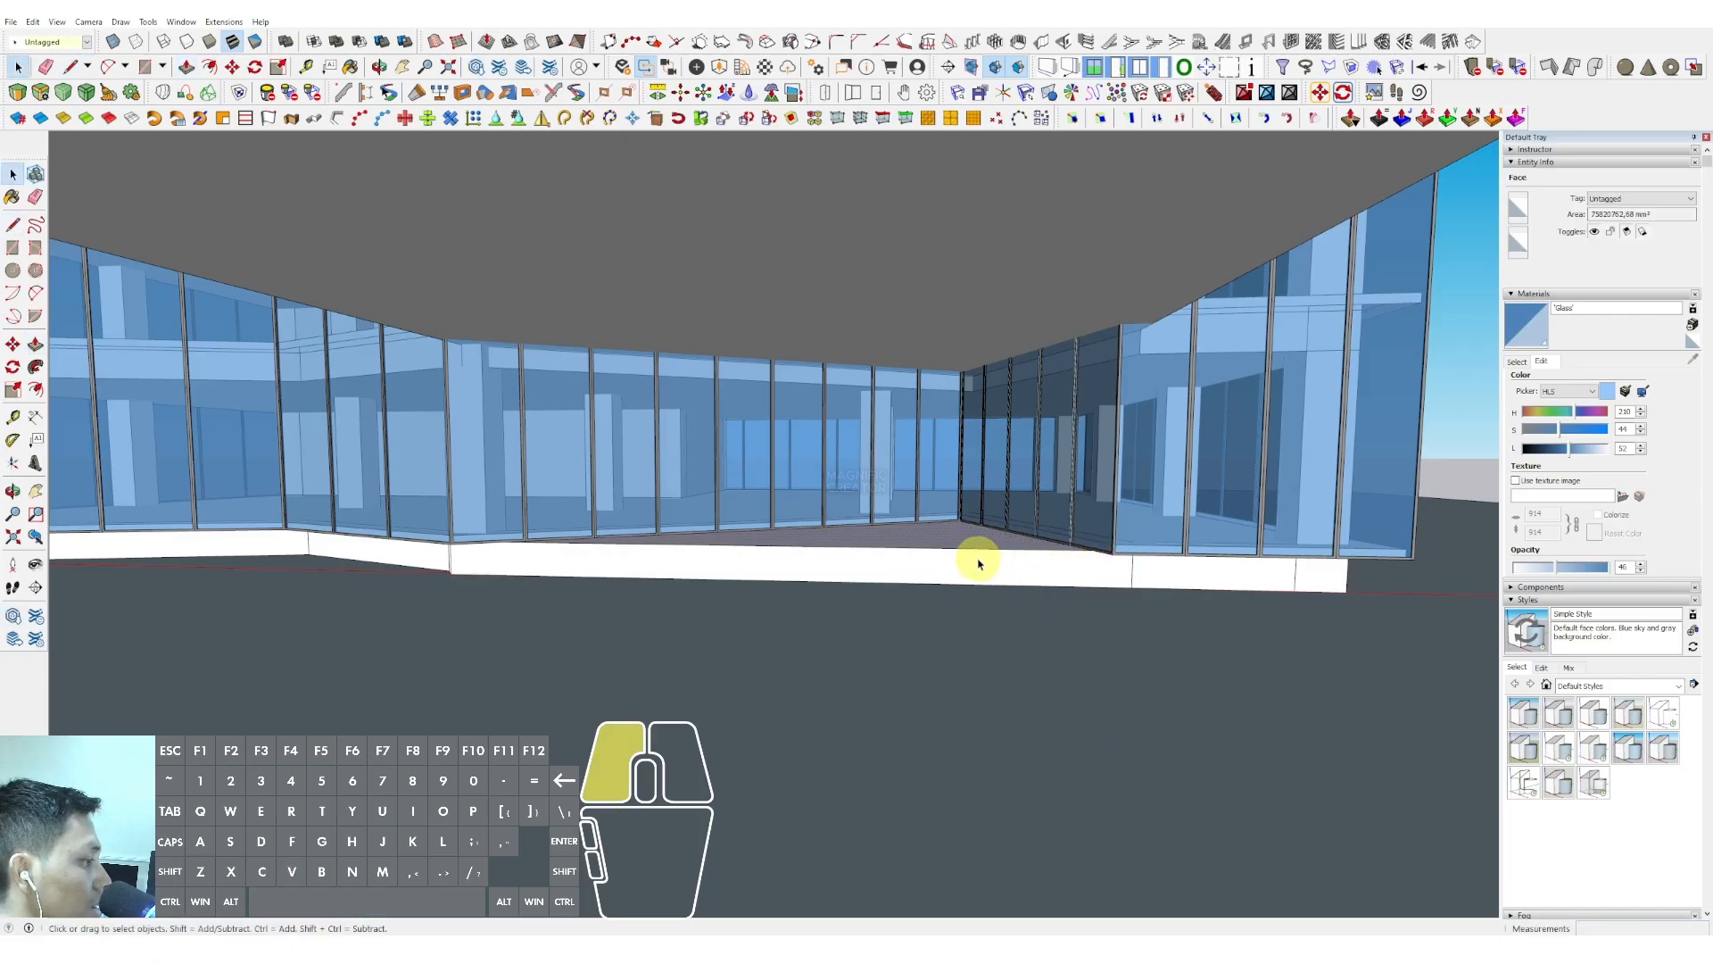
{"action": "key", "text": "w"}
{"action": "mouse_move", "coordinate": [977, 564]}
{"action": "middle_mouse_down"}
{"action": "mouse_move", "coordinate": [862, 566]}
{"action": "mouse_move", "coordinate": [982, 593]}
{"action": "middle_mouse_up"}
Open the entrance platform group, split its front face lengthwise at mid-height, and pull the lower half out about 1.5 m as a step
{"action": "double_click", "coordinate": [982, 592]}
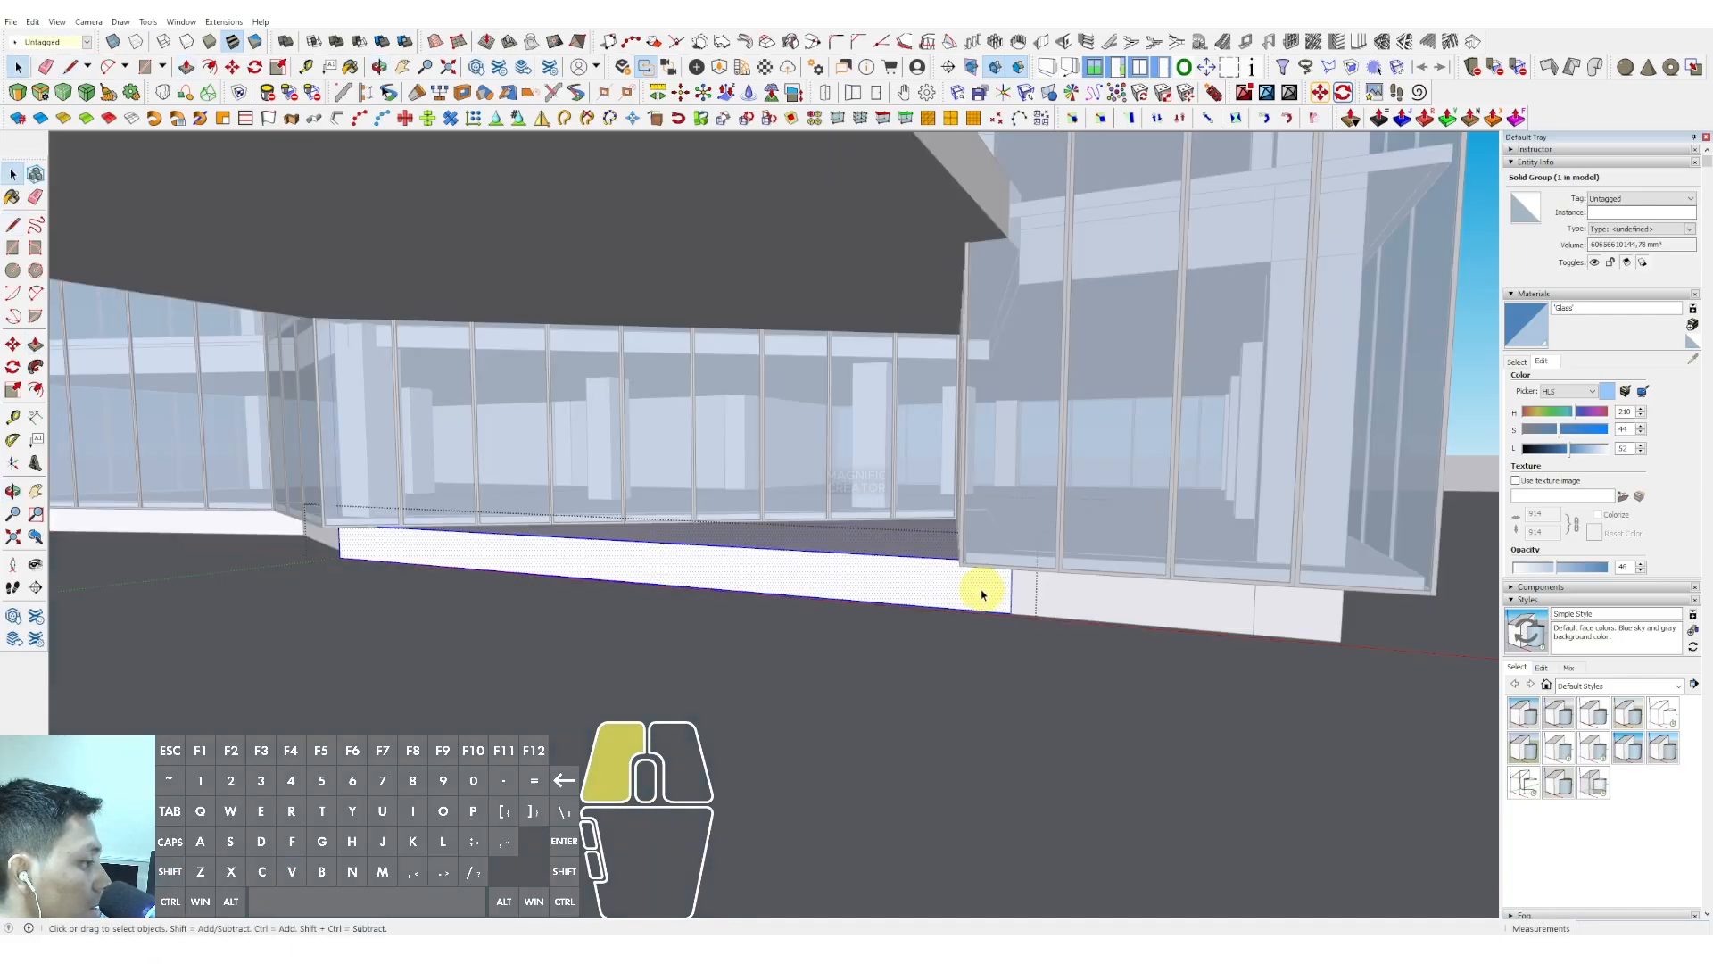
{"action": "key", "text": "r"}
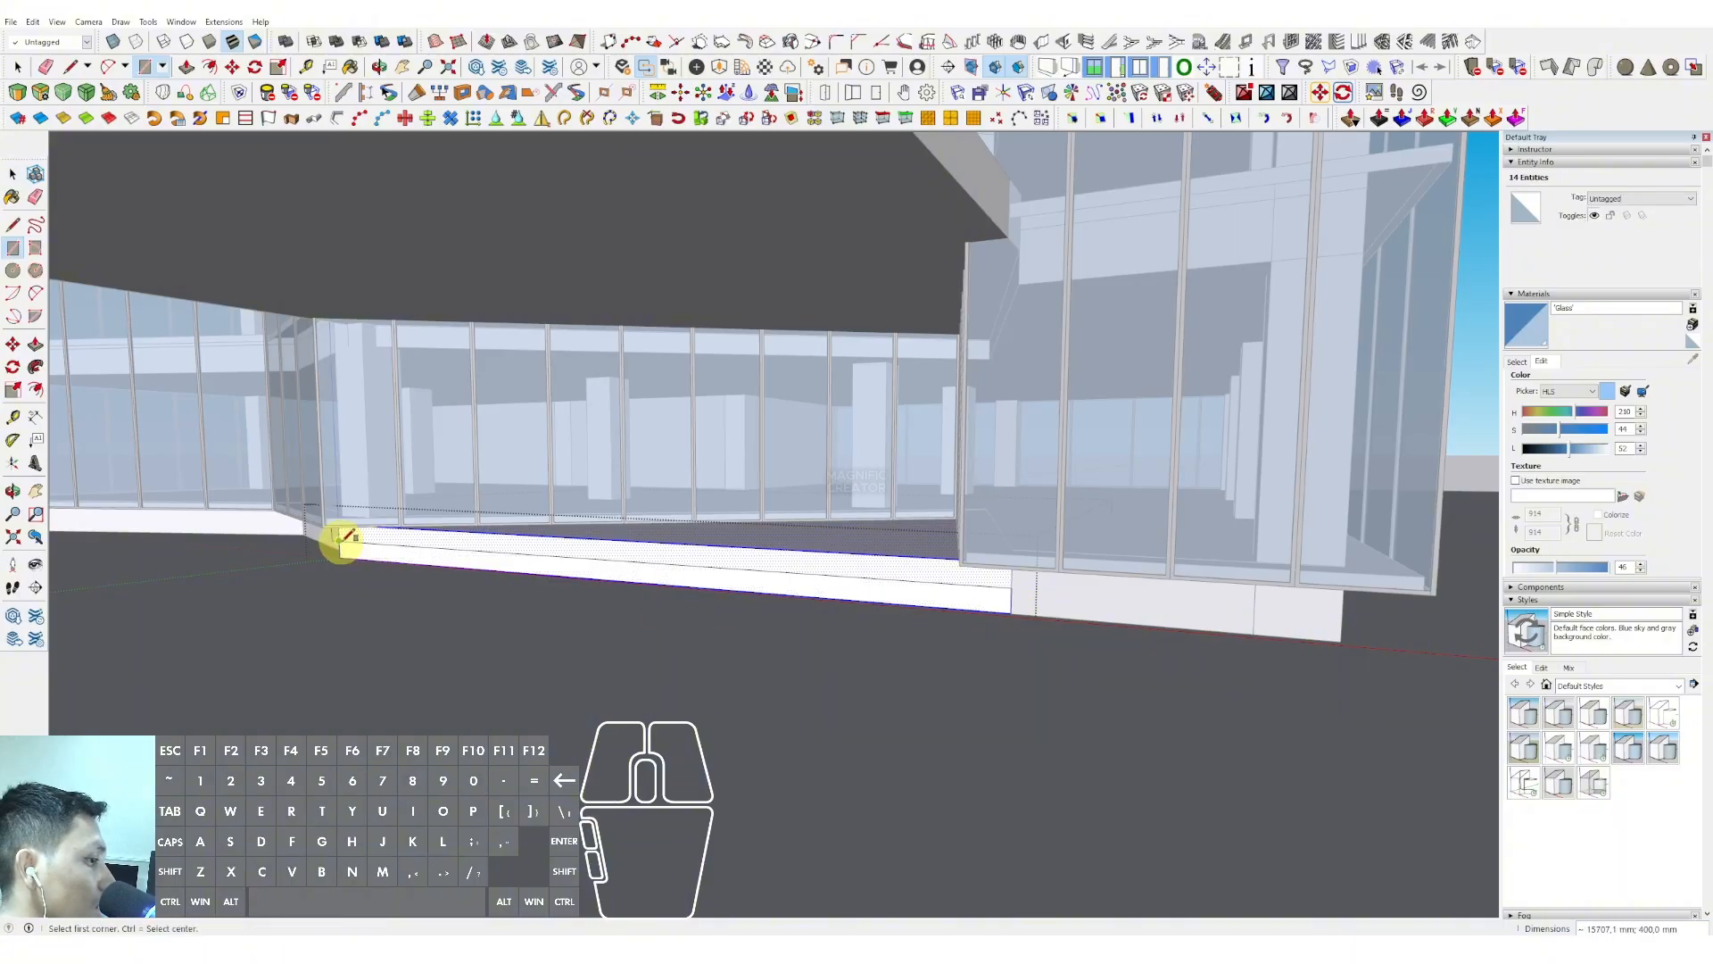
{"action": "key", "text": "p"}
{"action": "scroll", "coordinate": [446, 553], "scroll_direction": "up", "scroll_amount": 1}
{"action": "left_click", "coordinate": [459, 559]}
{"action": "left_click", "coordinate": [413, 593]}
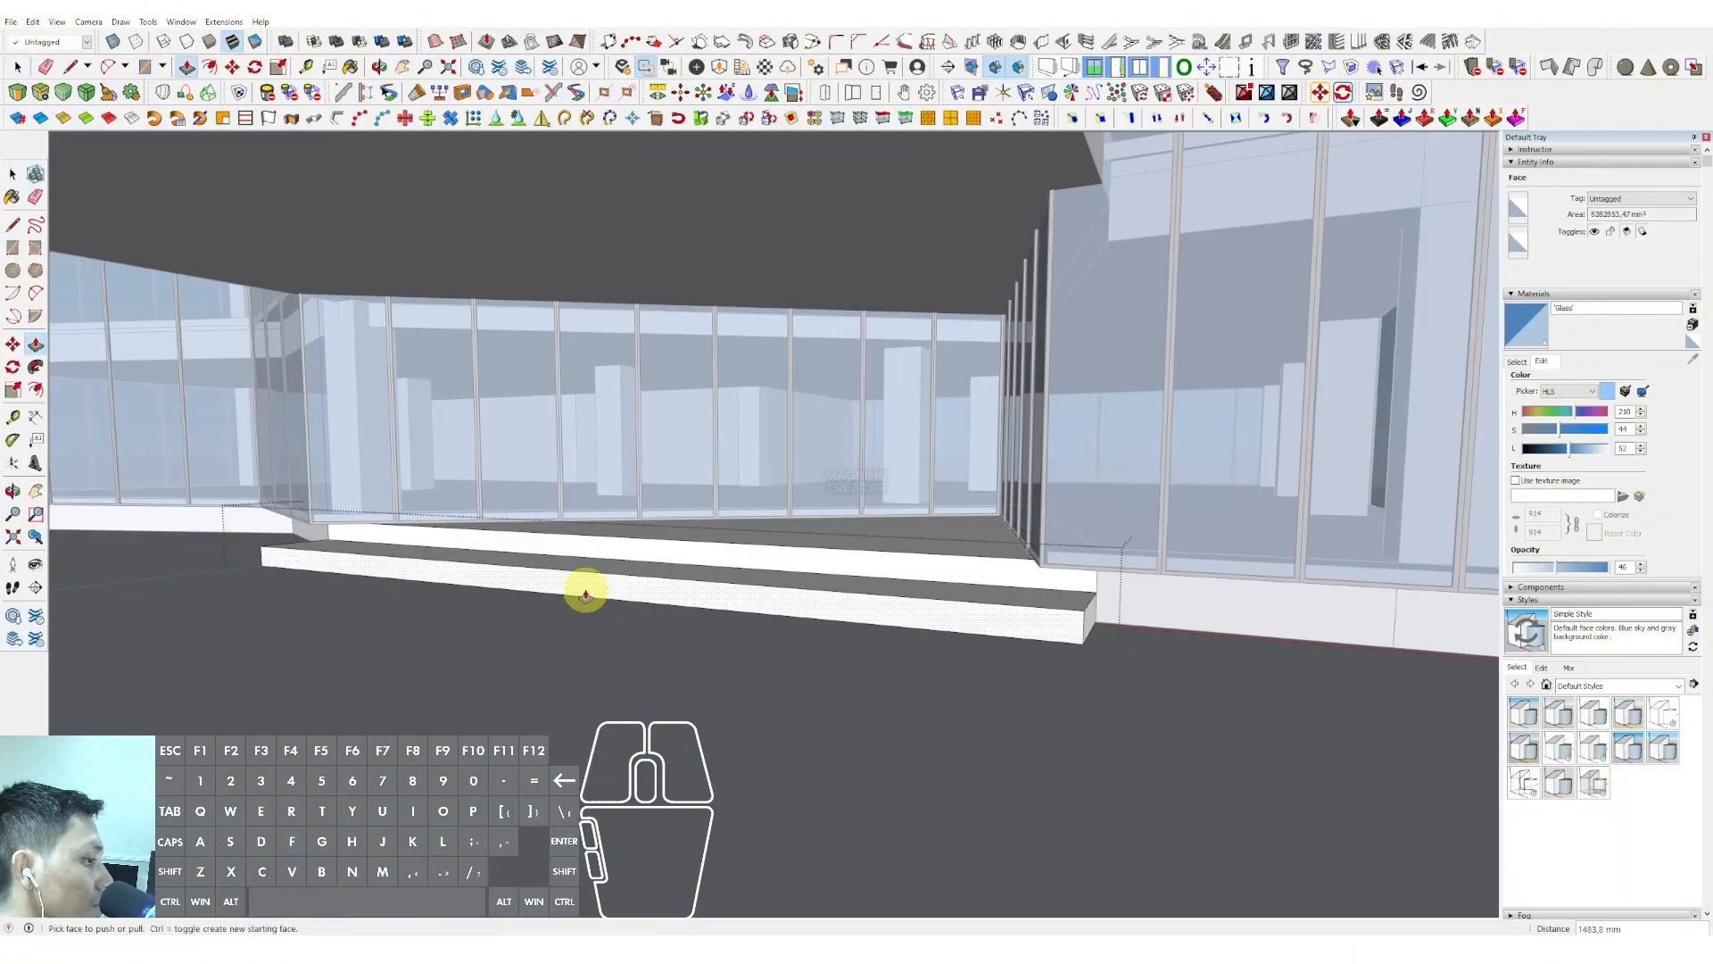
Split the front face of the new lower step lengthwise at mid-height and pull its lower half out about 1 m
{"action": "middle_click_drag", "start_coordinate": [586, 593], "coordinate": [772, 659]}
{"action": "key", "text": "r"}
{"action": "scroll", "coordinate": [371, 525], "scroll_direction": "up", "scroll_amount": 3}
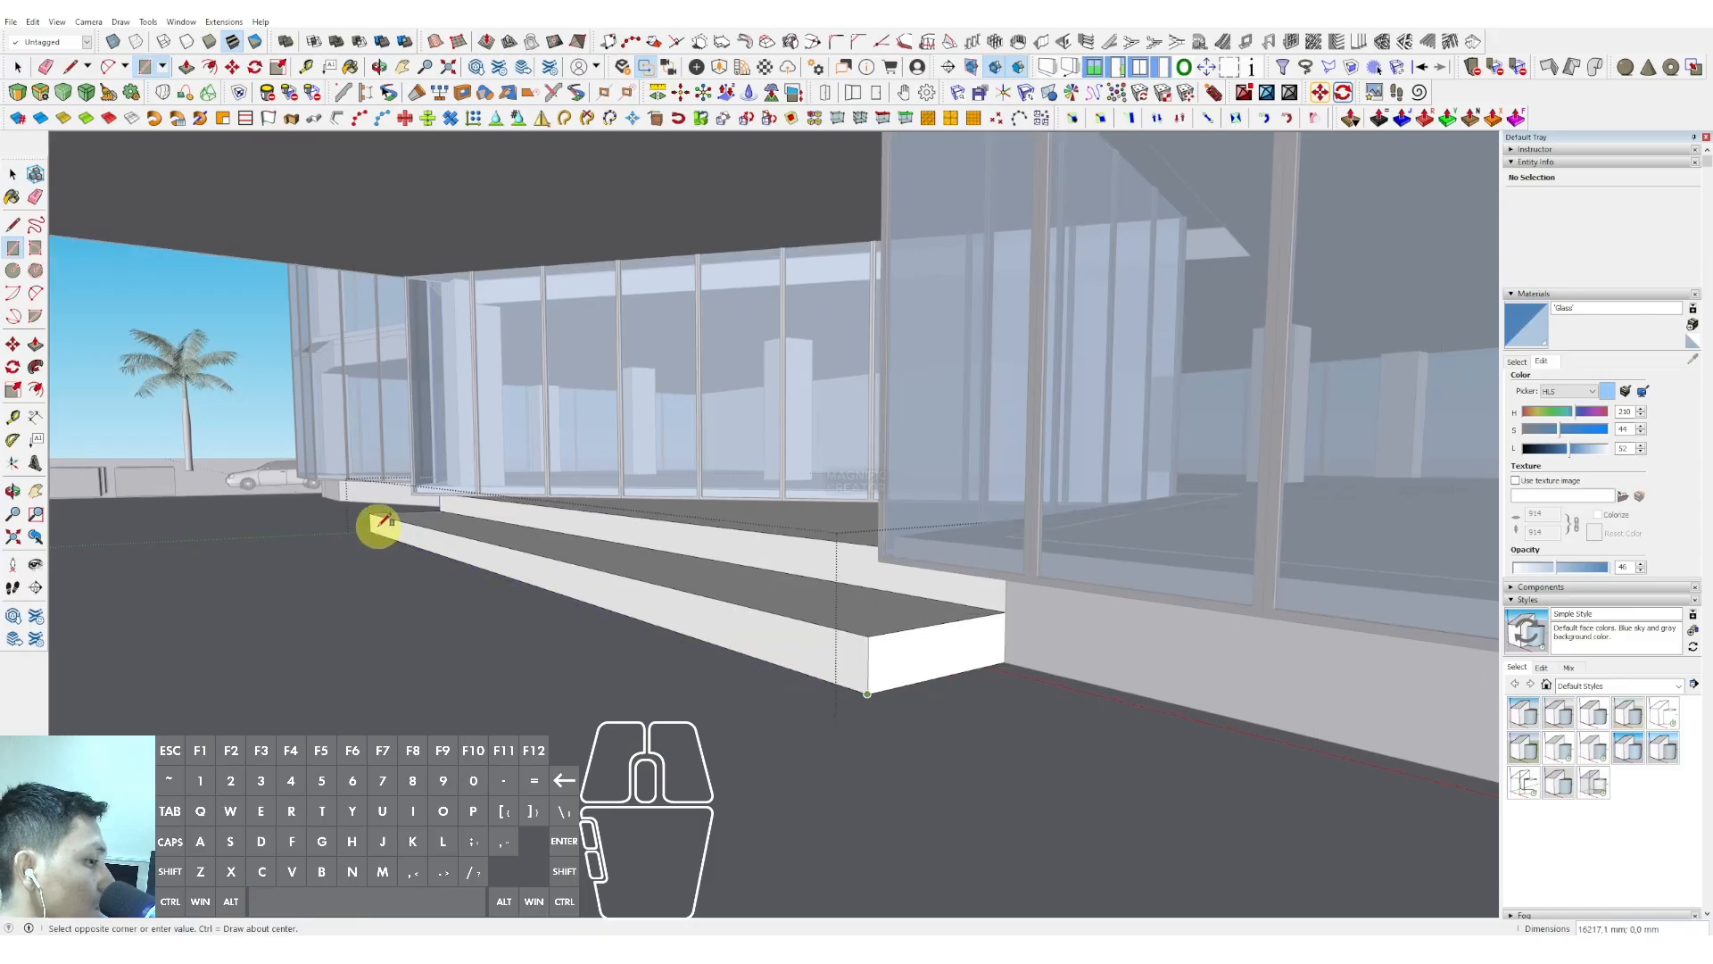
{"action": "left_click", "coordinate": [370, 523]}
{"action": "key", "text": "space"}
{"action": "key", "text": "p"}
{"action": "left_click", "coordinate": [389, 533]}
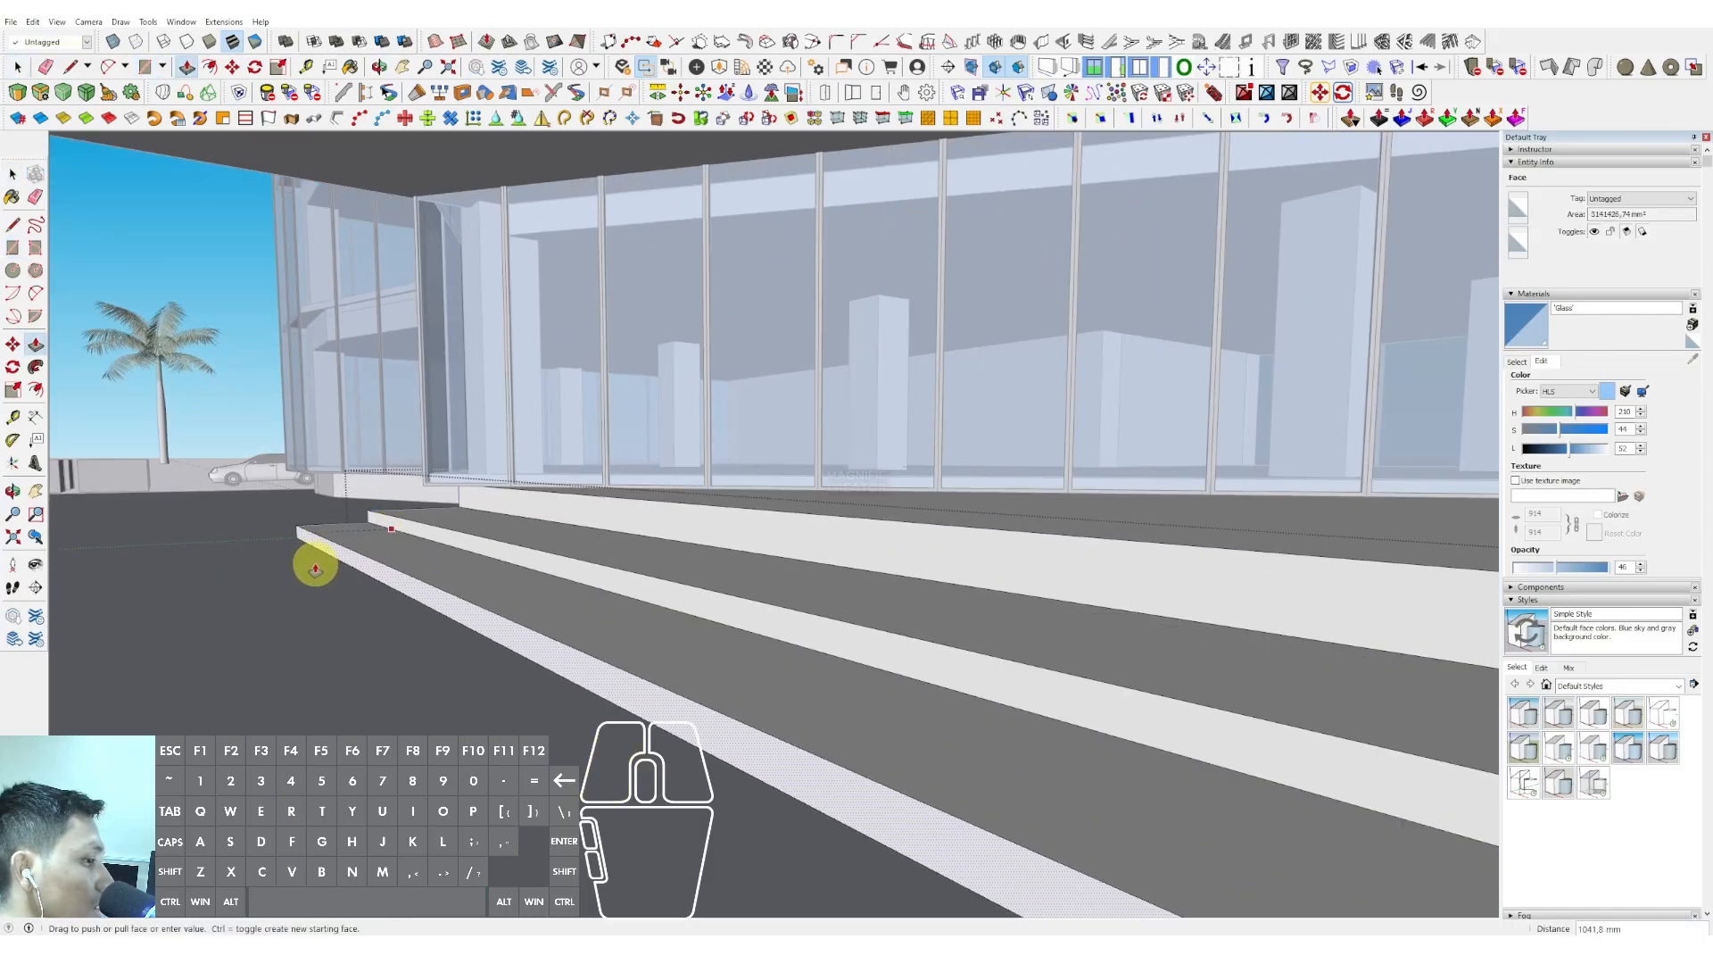
{"action": "left_click", "coordinate": [313, 565]}
Split the platform's remaining upper riser lengthwise and pull its lower half out about 590 mm to form another step
{"action": "key", "text": "space"}
{"action": "scroll", "coordinate": [401, 550], "scroll_direction": "down", "scroll_amount": 3}
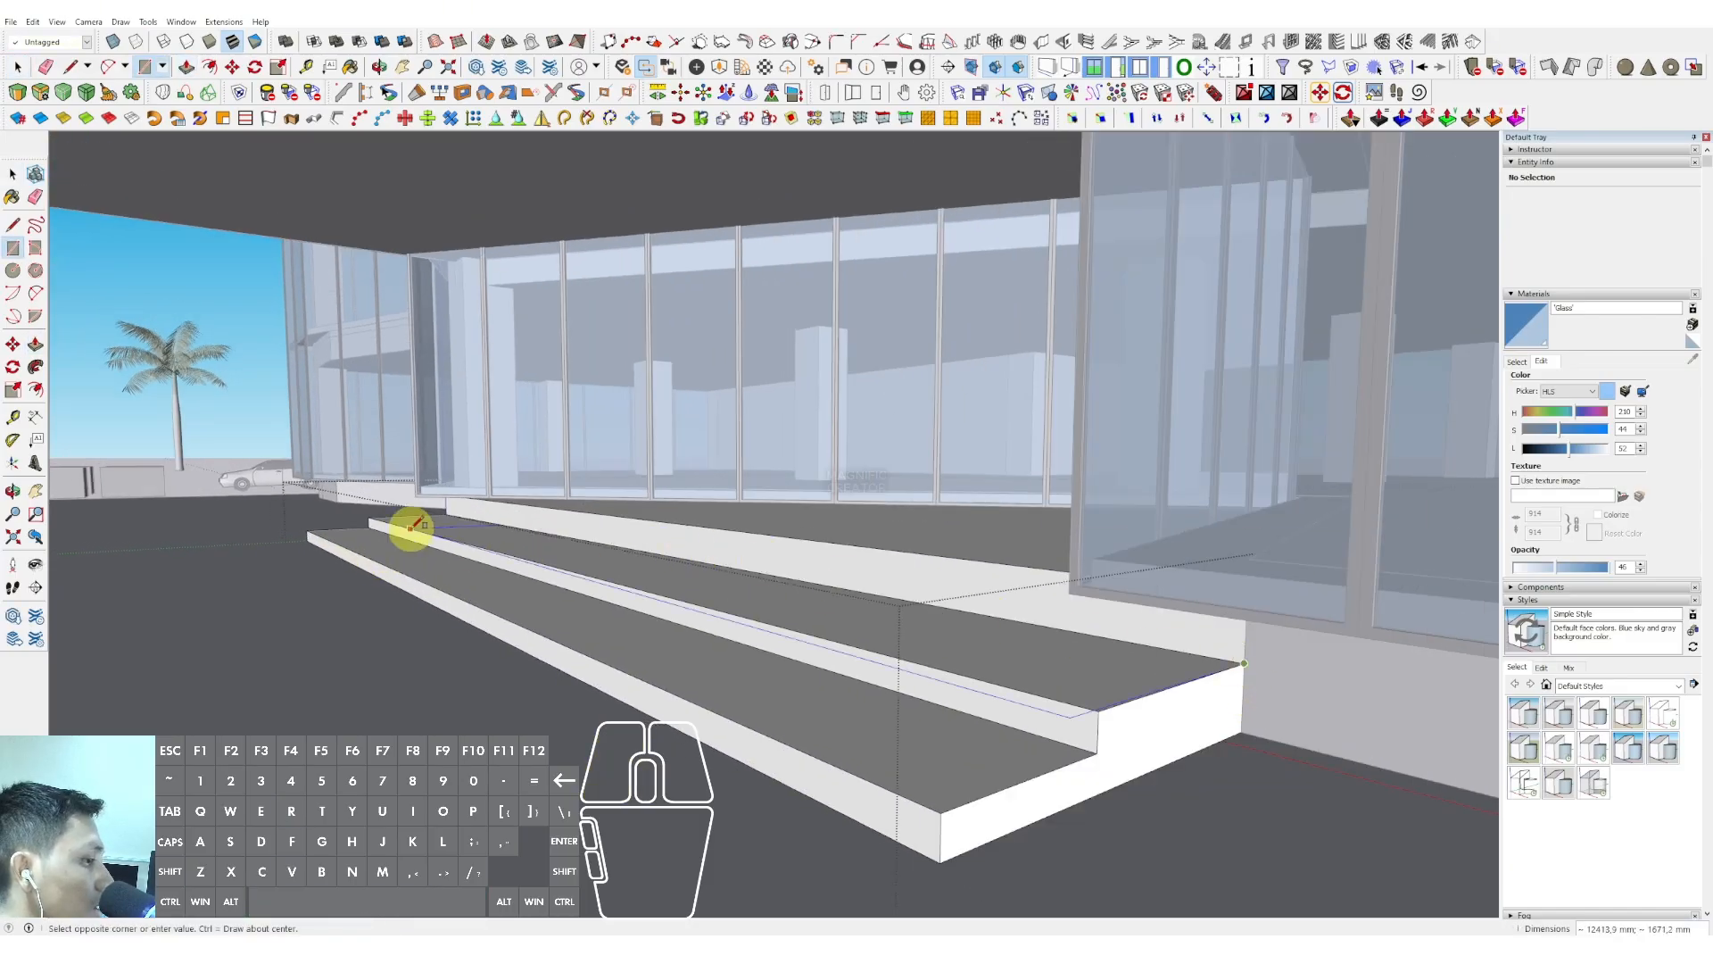
{"action": "scroll", "coordinate": [413, 524], "scroll_direction": "up", "scroll_amount": 3}
{"action": "left_click", "coordinate": [488, 510]}
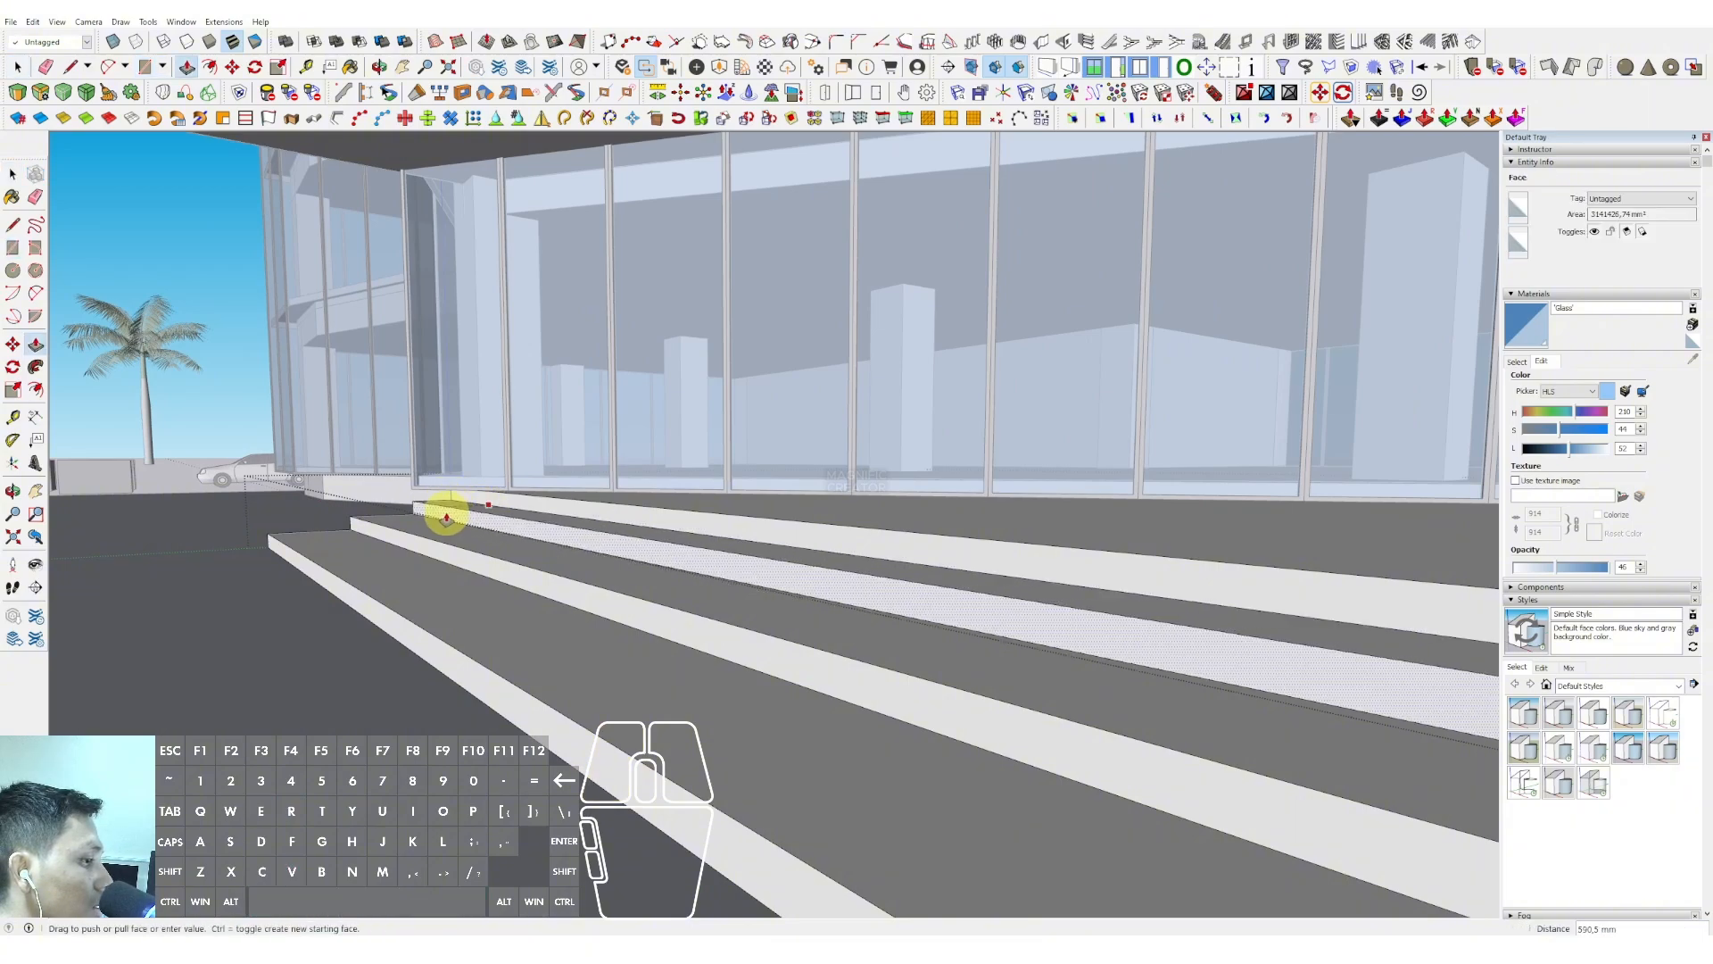
{"action": "left_click", "coordinate": [447, 517]}
{"action": "key", "text": "space"}
{"action": "key", "text": "l"}
{"action": "left_click", "coordinate": [461, 510]}
{"action": "key", "text": "space"}
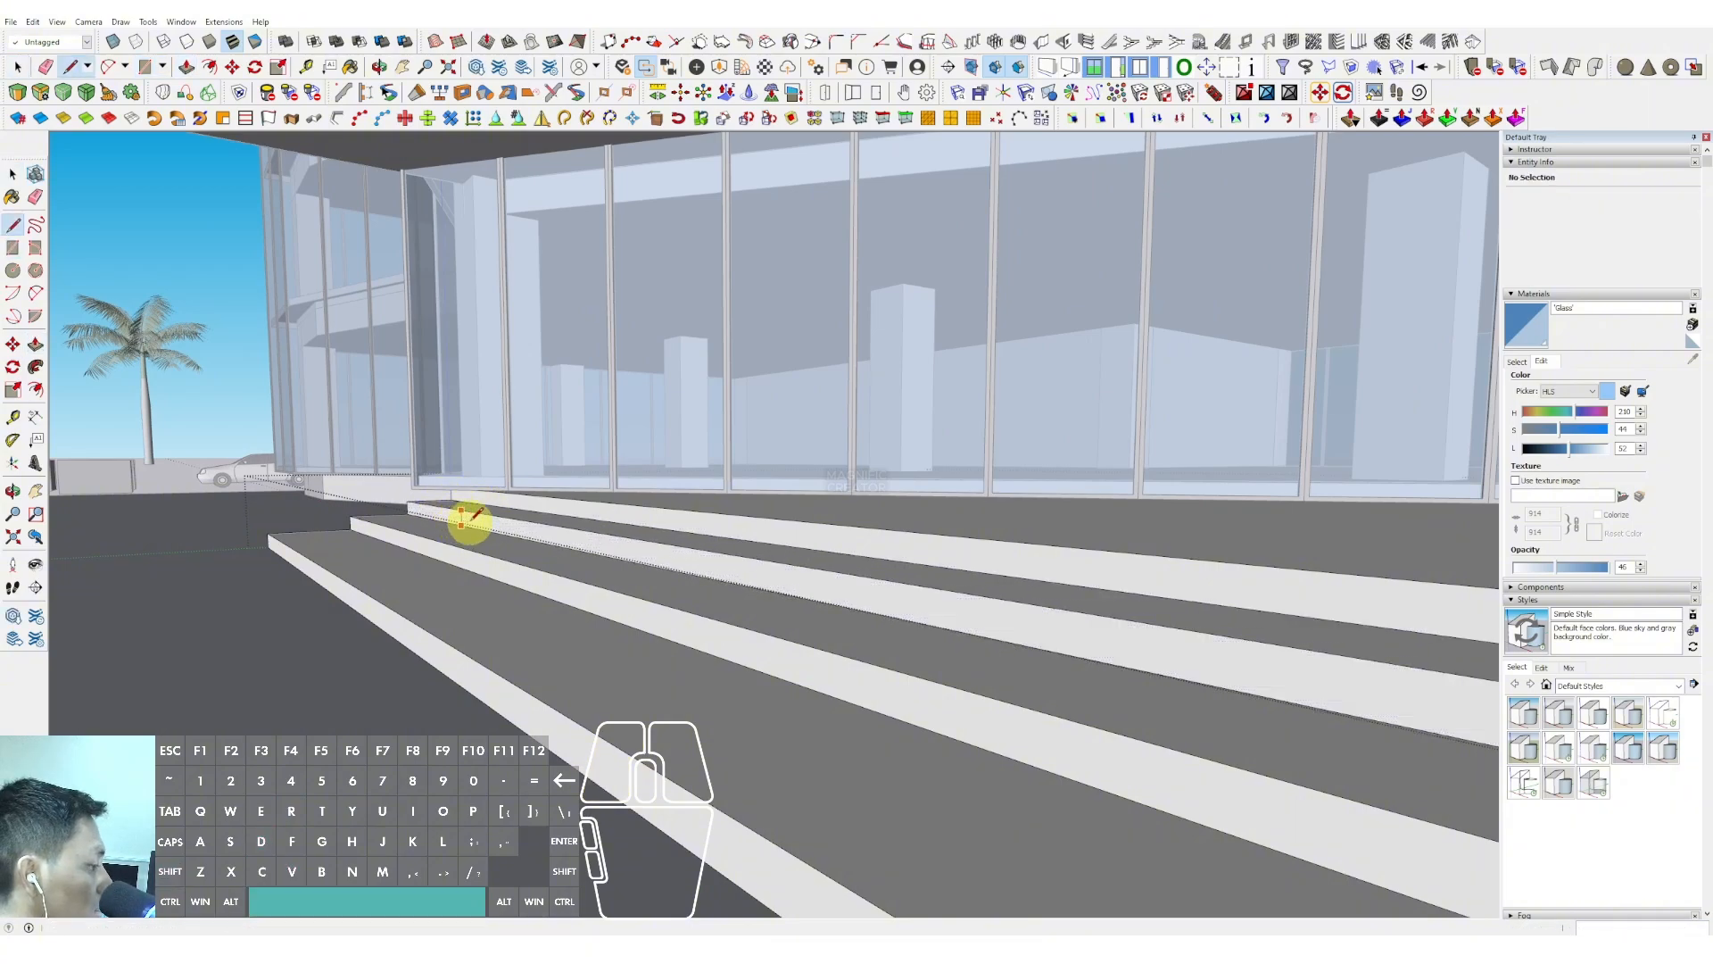
Close the entrance platform group and bring the canopy above the finished steps into view
{"action": "scroll", "coordinate": [468, 518], "scroll_direction": "down", "scroll_amount": 3}
{"action": "scroll", "coordinate": [1123, 670], "scroll_direction": "down", "scroll_amount": 1}
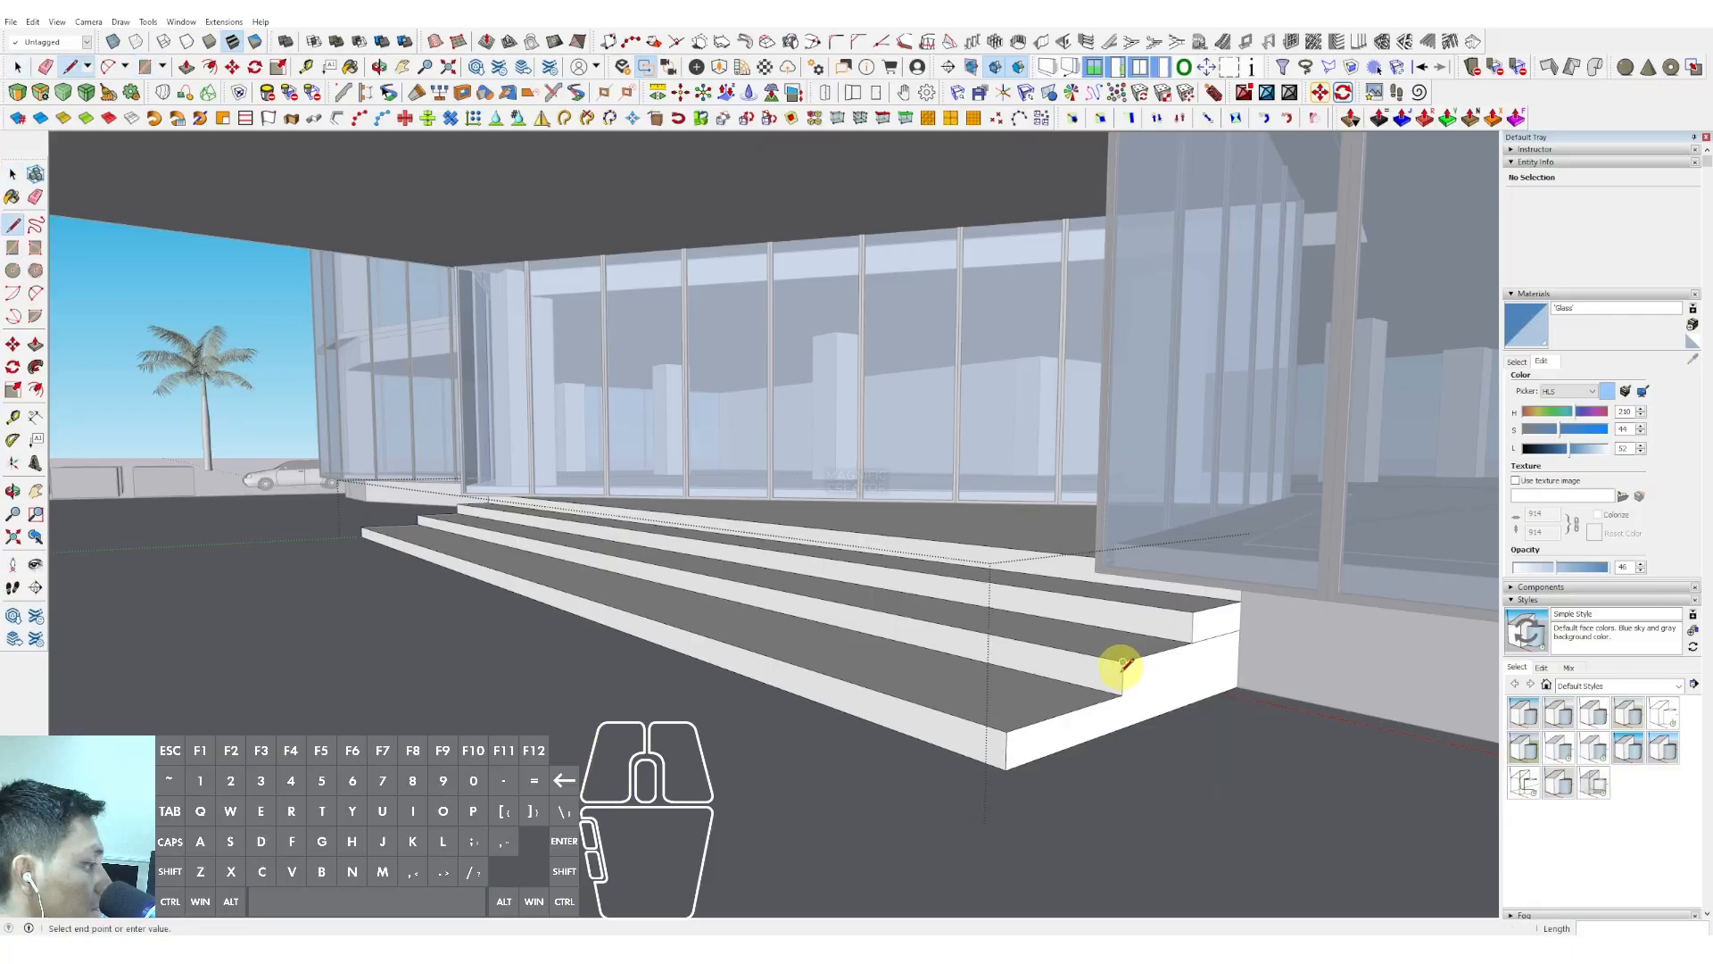
{"action": "scroll", "coordinate": [919, 647], "scroll_direction": "down", "scroll_amount": 10}
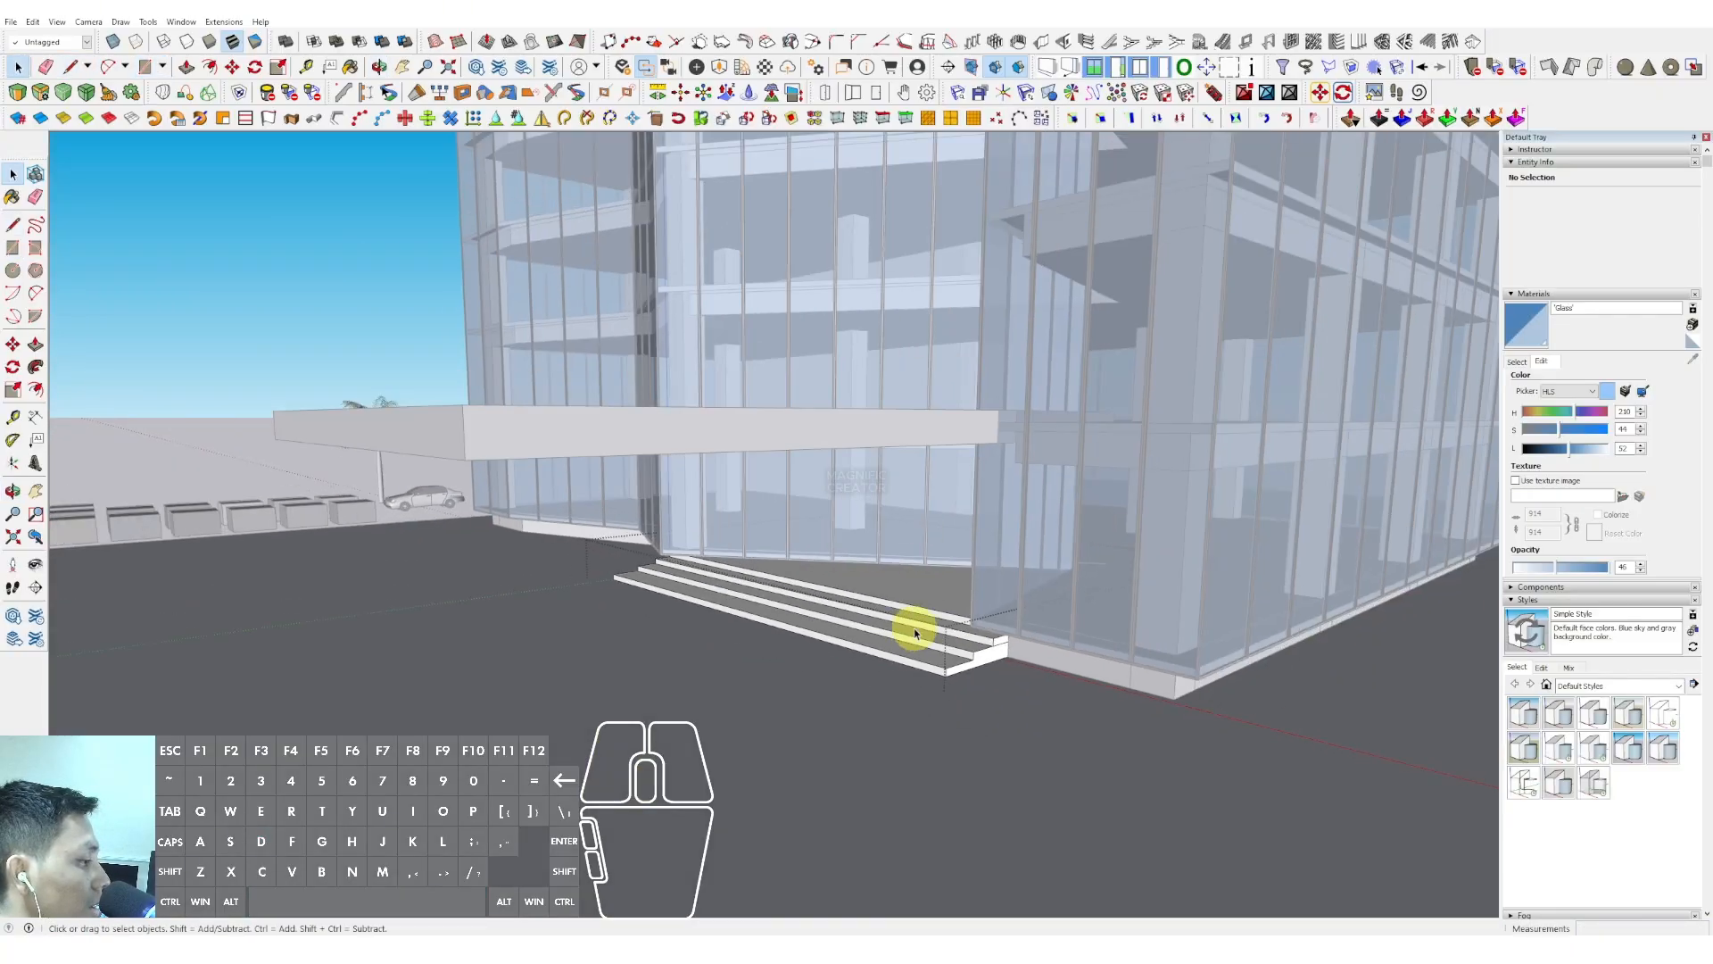
{"action": "key", "text": "space"}
{"action": "middle_click_drag", "start_coordinate": [816, 612], "coordinate": [1093, 515]}
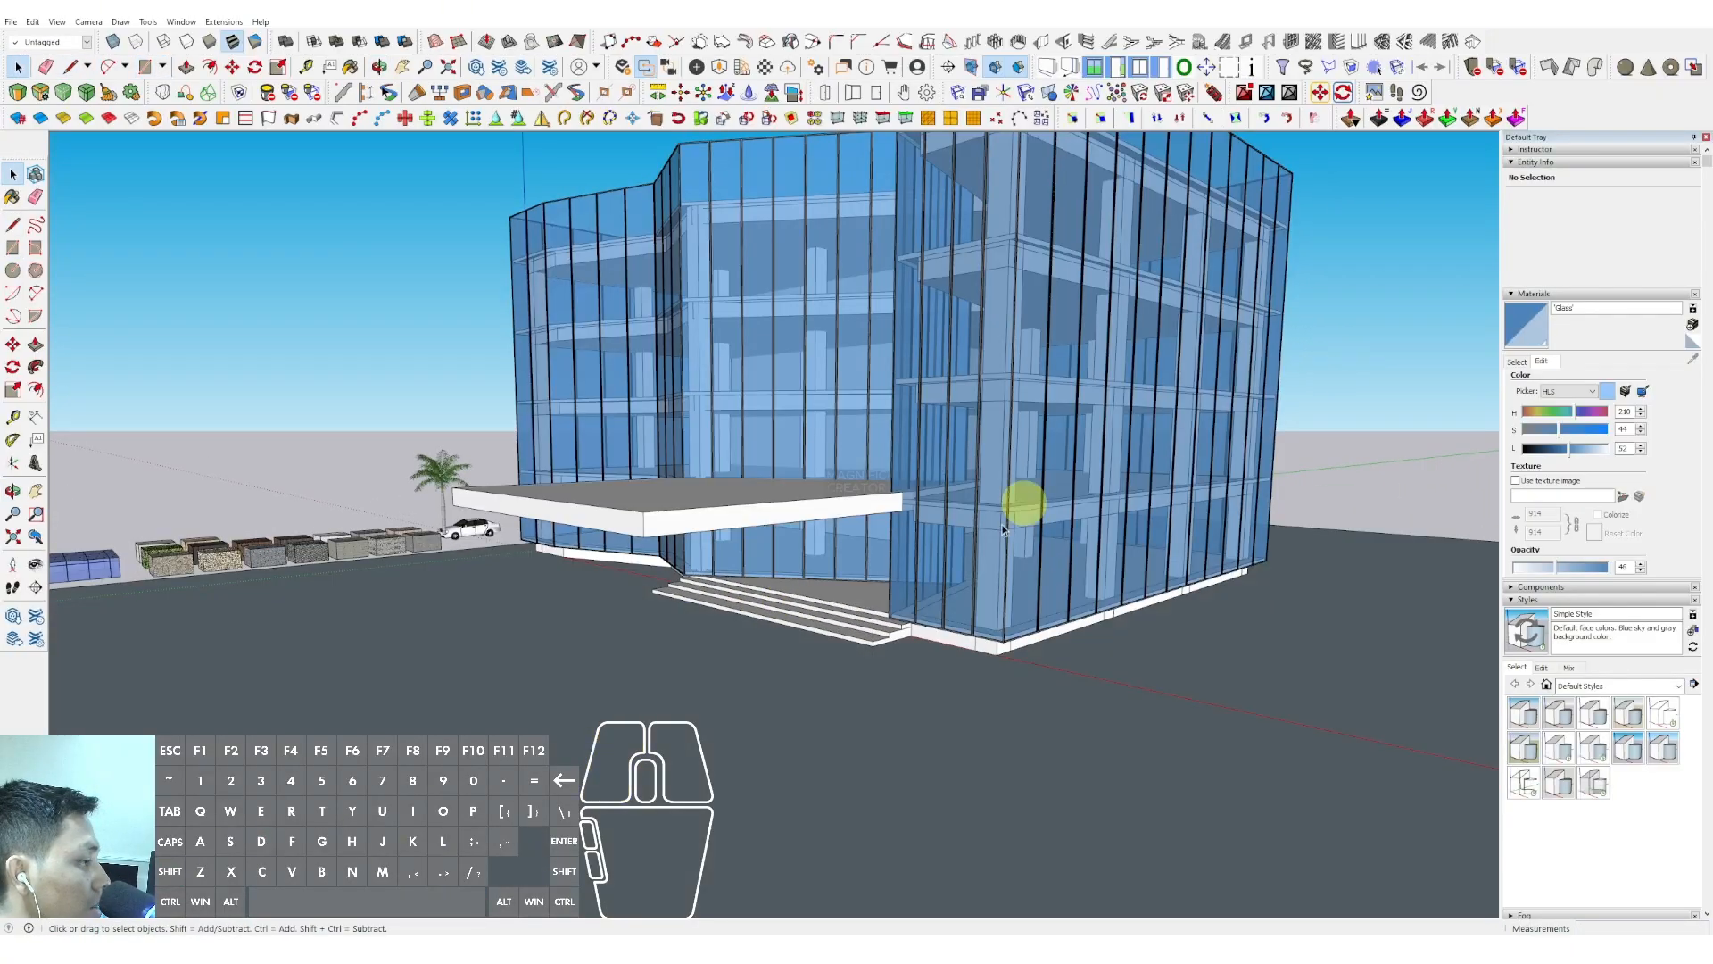
{"action": "middle_click_drag", "start_coordinate": [833, 600], "coordinate": [800, 590]}
Draw a circle of about 268 mm radius near the canopy's front corner on the parked-car side and extrude it down about 6.3 m as a column
{"action": "scroll", "coordinate": [658, 576], "scroll_direction": "up", "scroll_amount": 7}
{"action": "key", "text": "c"}
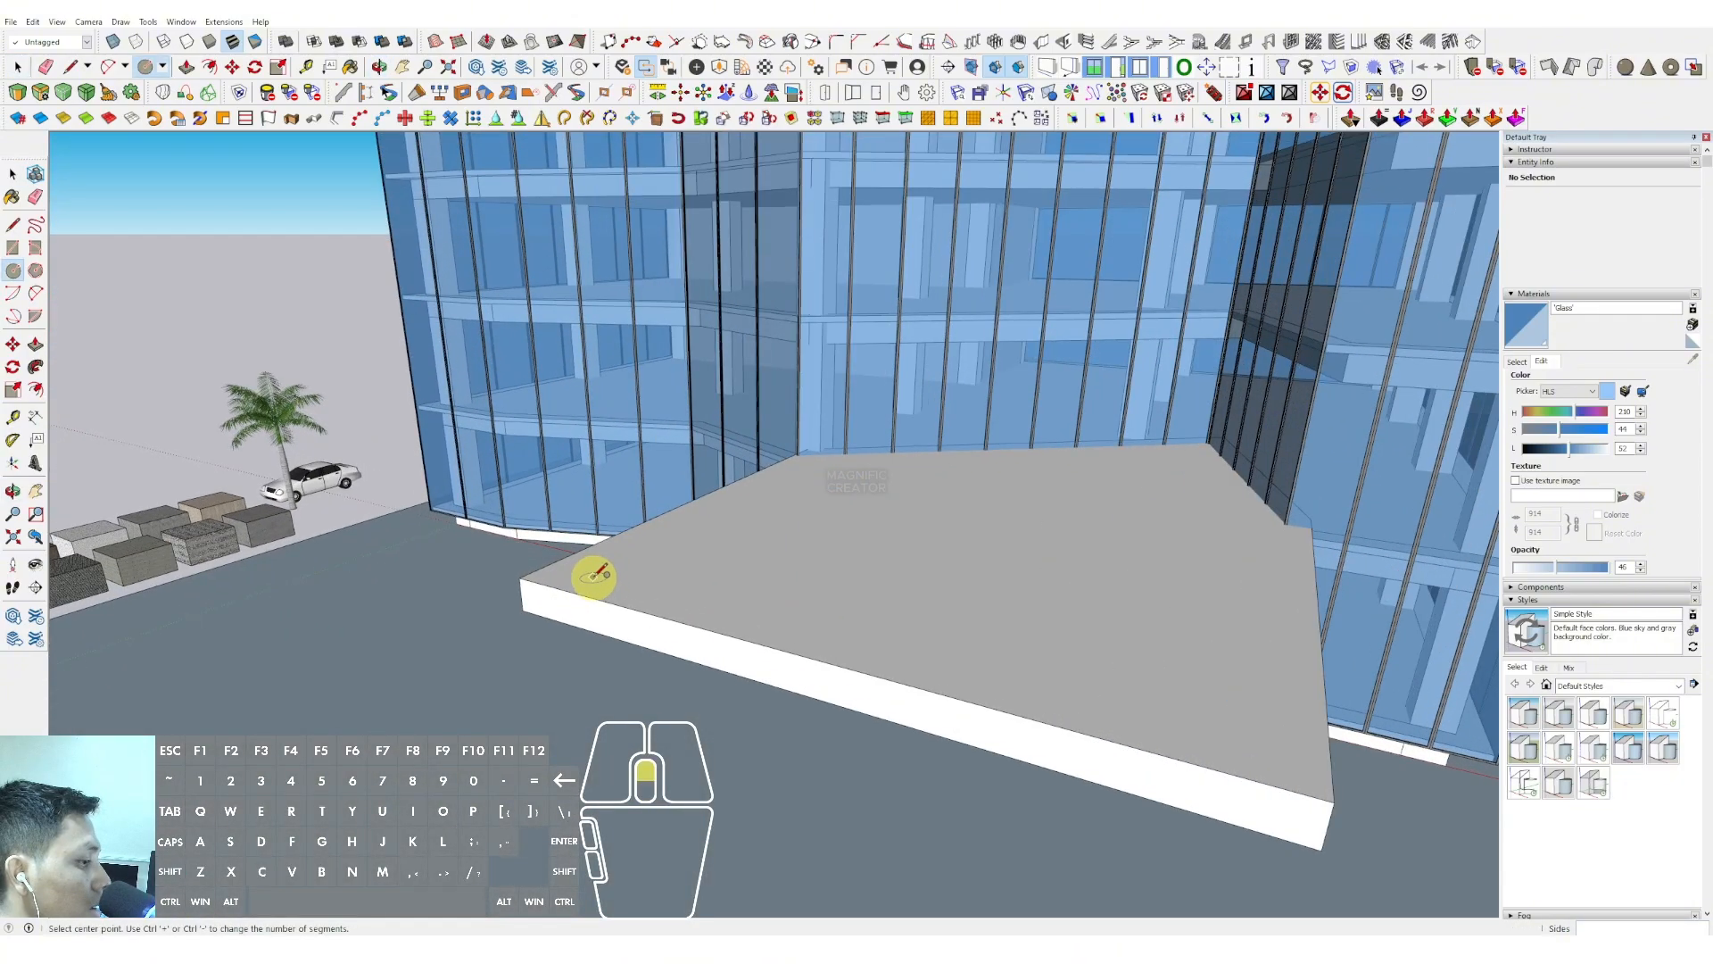
{"action": "left_click", "coordinate": [603, 575]}
{"action": "key", "text": "space"}
{"action": "left_click", "coordinate": [593, 576]}
{"action": "key", "text": "v"}
{"action": "left_click", "coordinate": [593, 576]}
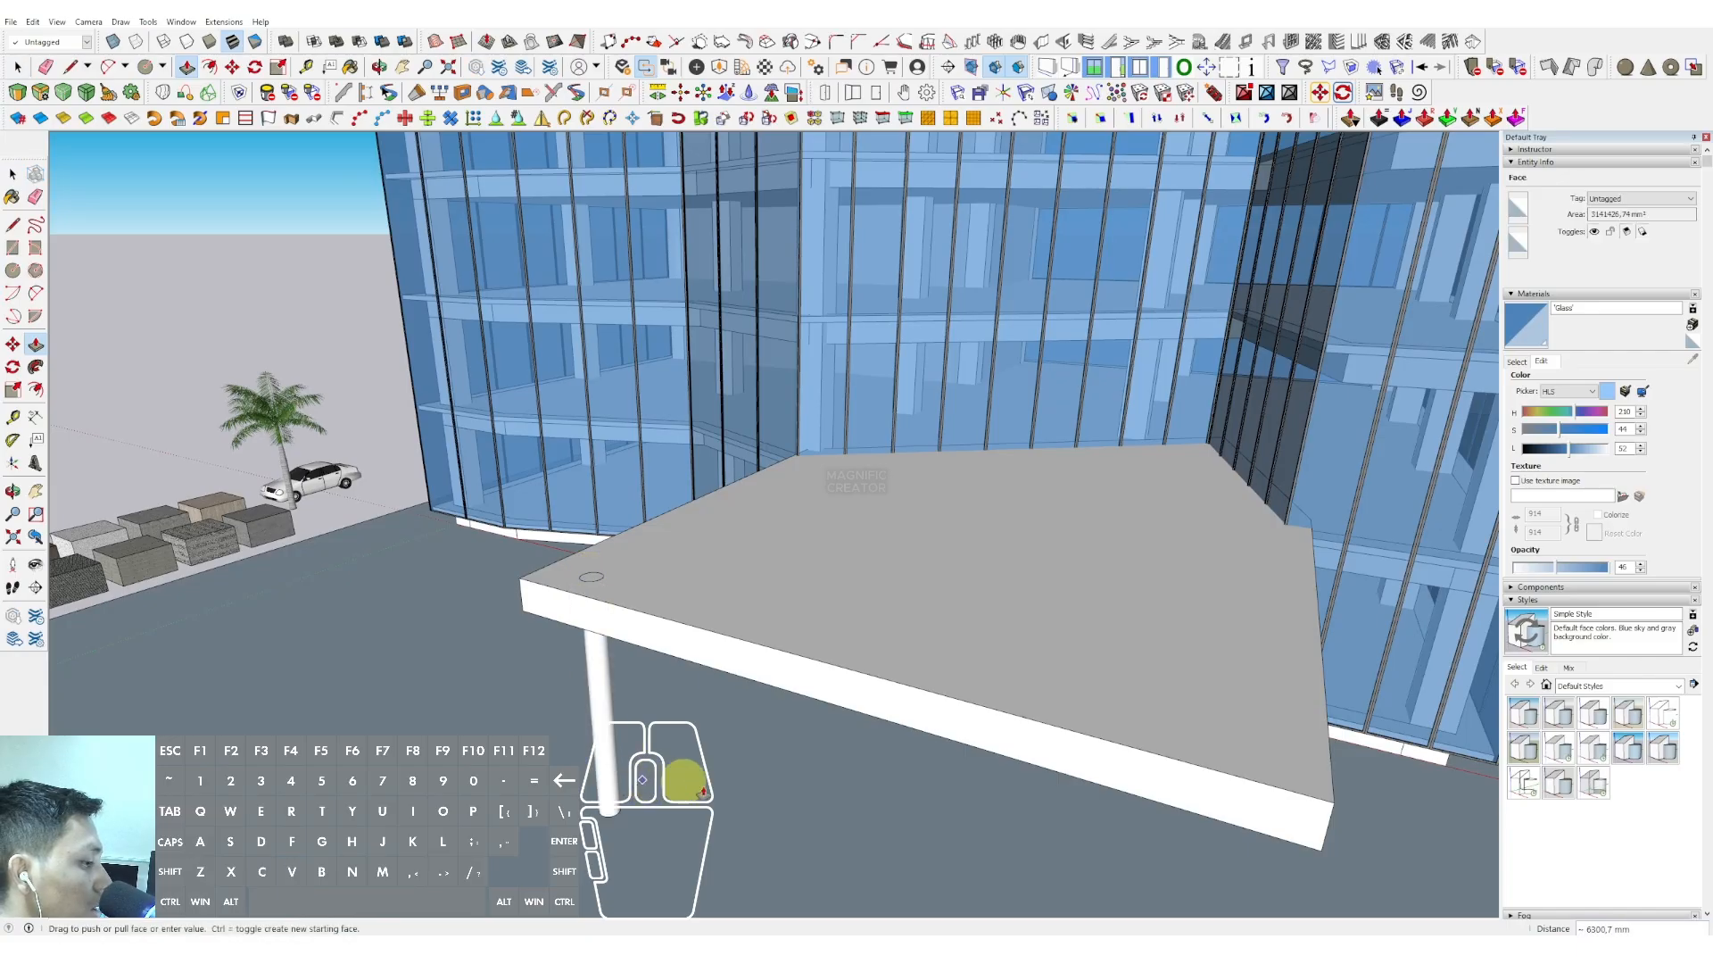
{"action": "left_click", "coordinate": [732, 803]}
Select all of the cylindrical column's geometry and make it a group
{"action": "key", "text": "space"}
{"action": "right_click", "coordinate": [613, 710]}
{"action": "left_click", "coordinate": [660, 446]}
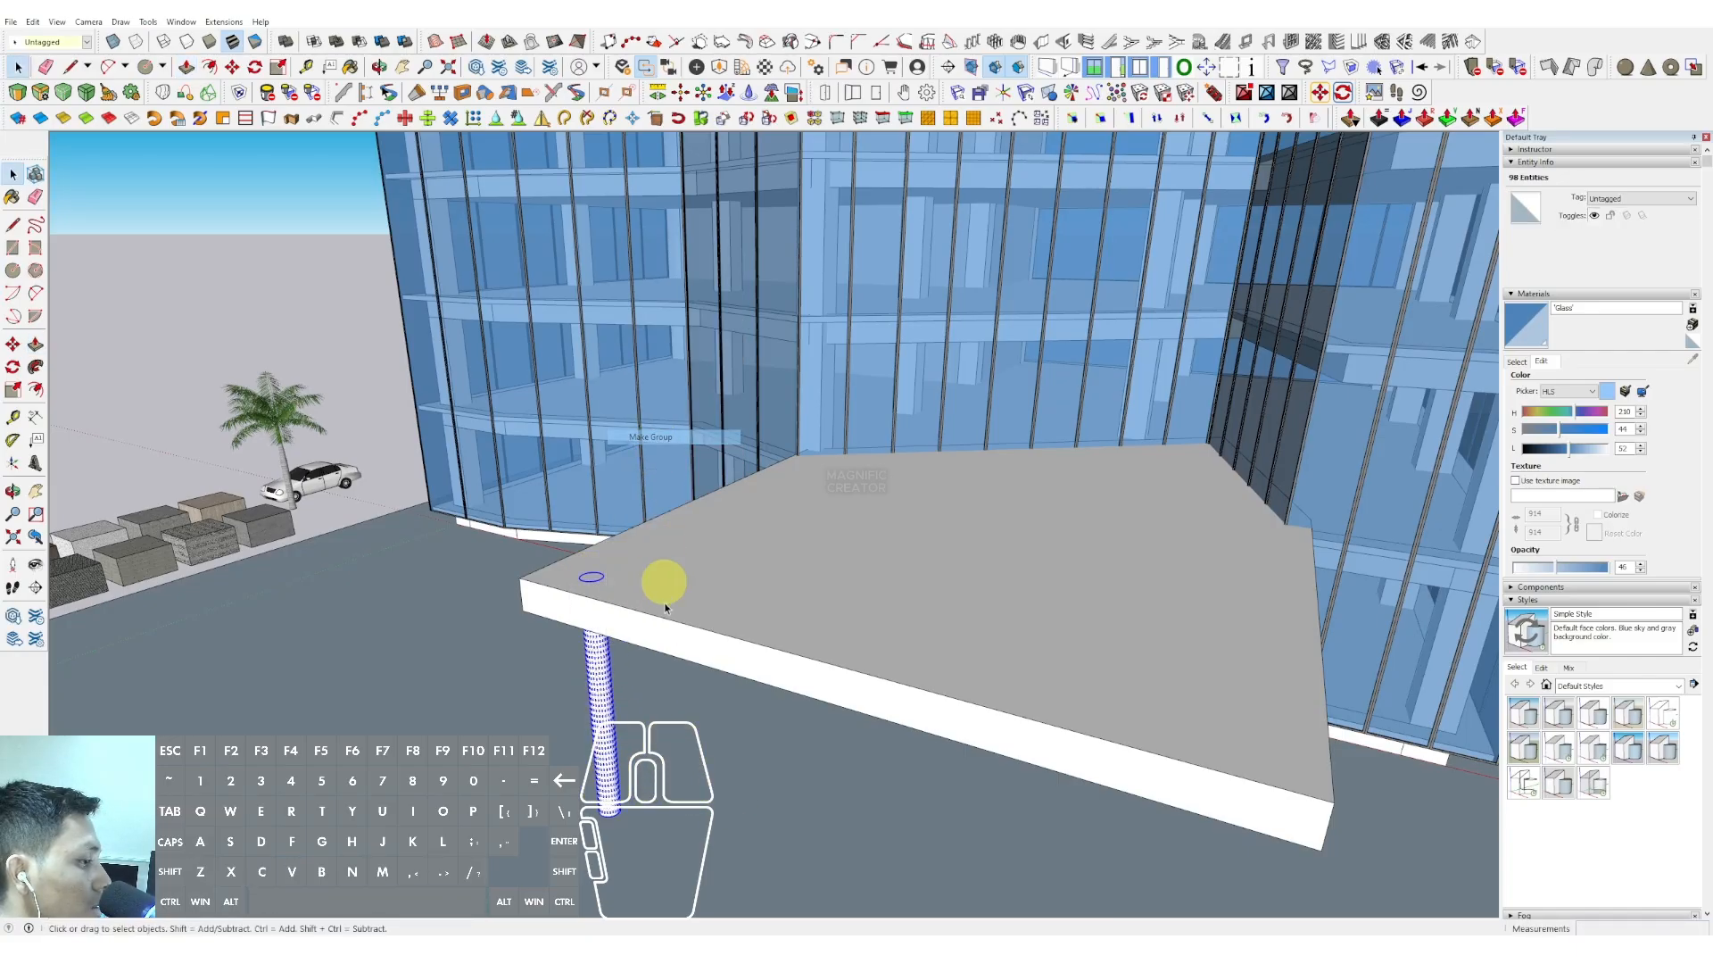
{"action": "middle_click_drag", "start_coordinate": [662, 581], "coordinate": [878, 610]}
{"action": "middle_click_drag", "start_coordinate": [860, 687], "coordinate": [806, 639], "text": "shift"}
{"action": "middle_click_drag", "start_coordinate": [806, 639], "coordinate": [827, 708]}
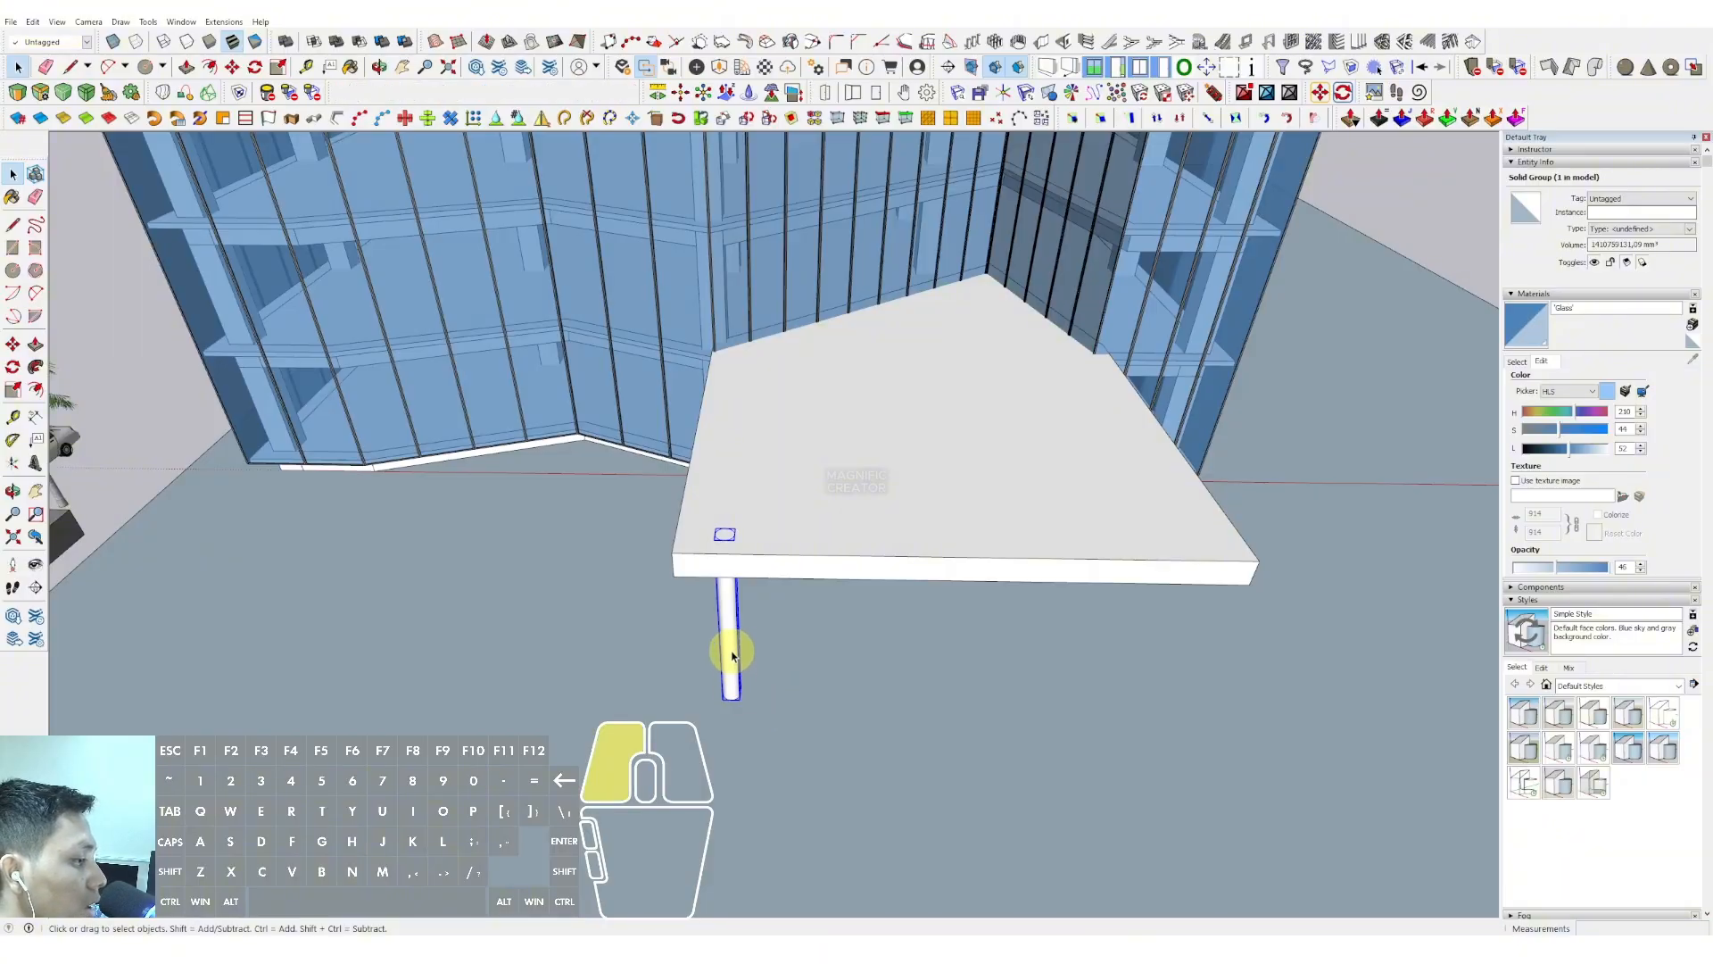
Open the column group, push its top face down to shorten the trunk well below the canopy, and close the group
{"action": "triple_click", "coordinate": [733, 654]}
{"action": "scroll", "coordinate": [709, 562], "scroll_direction": "up", "scroll_amount": 2}
{"action": "middle_click_drag", "start_coordinate": [708, 562], "coordinate": [659, 413]}
{"action": "left_click_drag", "start_coordinate": [659, 414], "coordinate": [741, 460]}
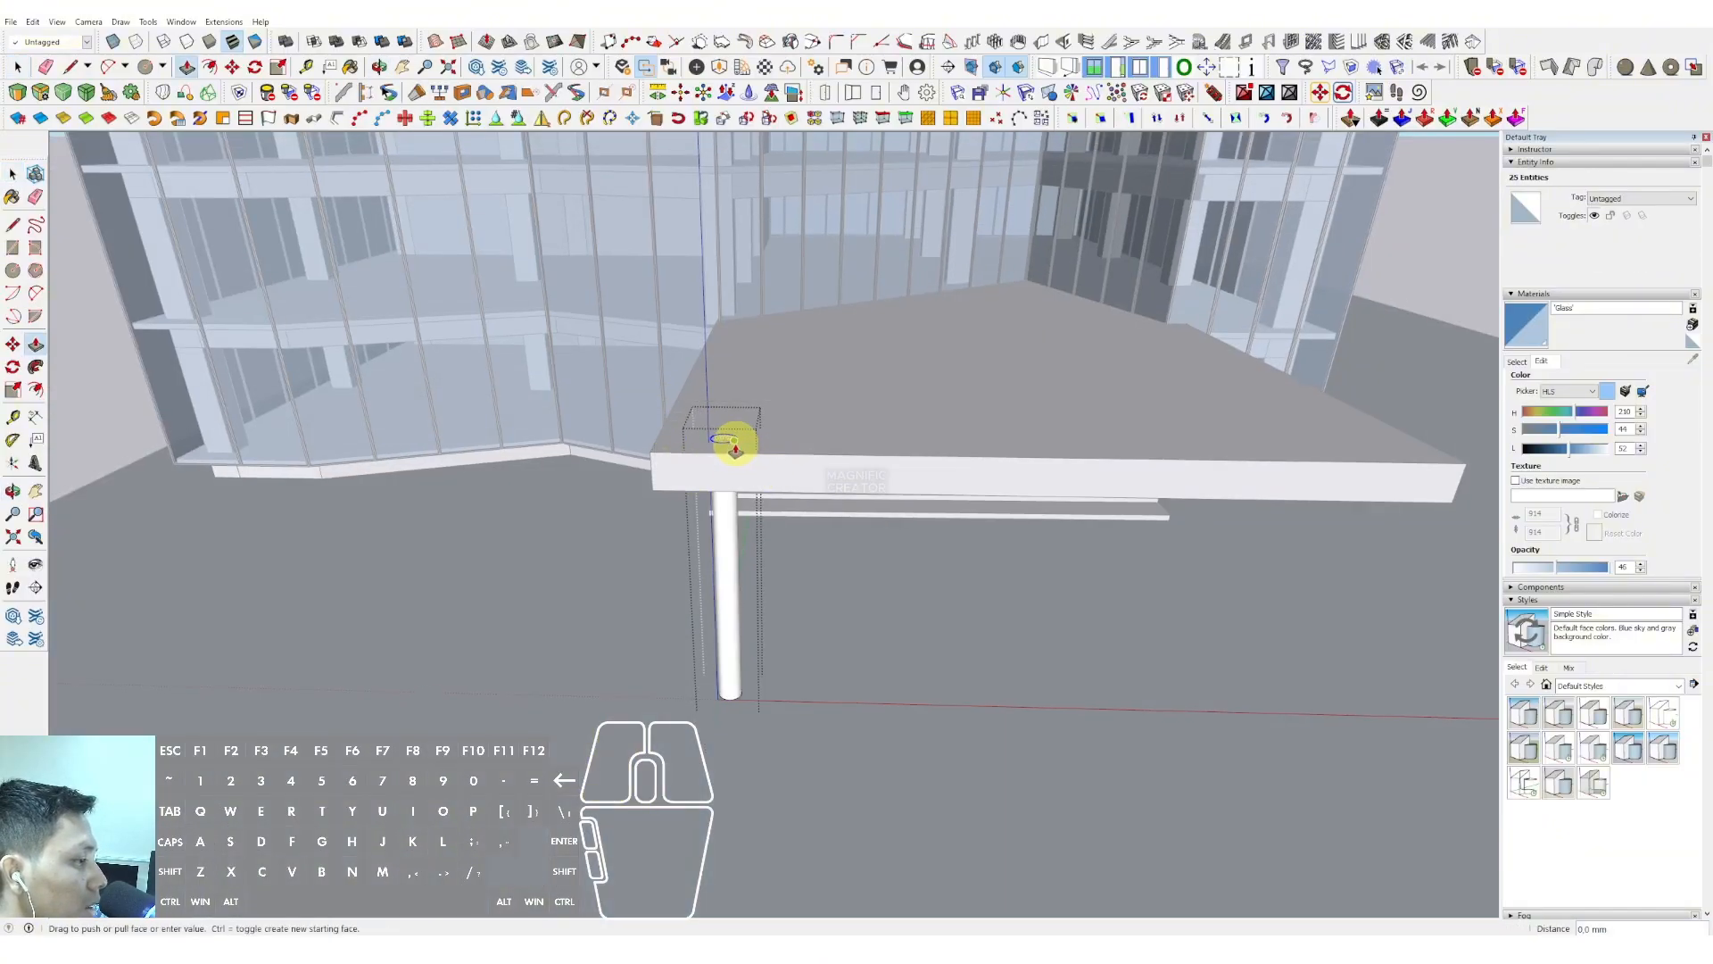
{"action": "left_click", "coordinate": [734, 446]}
{"action": "middle_click_drag", "start_coordinate": [742, 689], "coordinate": [935, 749]}
{"action": "left_click", "coordinate": [824, 381]}
{"action": "key", "text": "space"}
{"action": "left_click", "coordinate": [948, 750]}
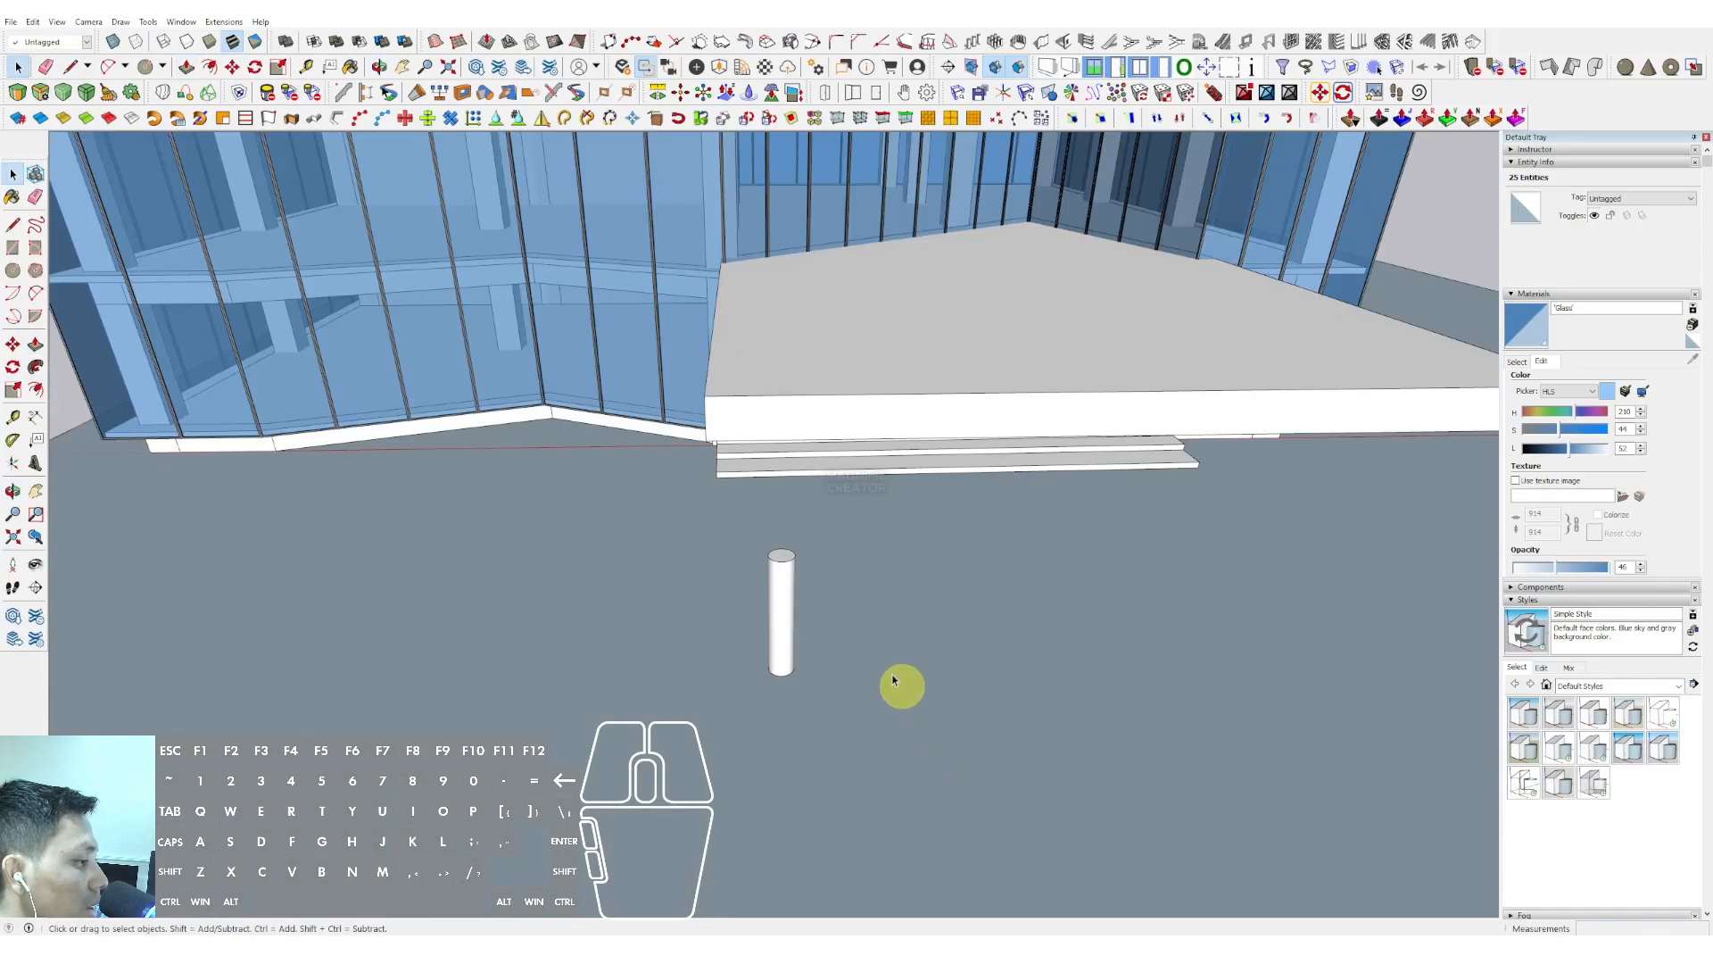
Reopen the column group and mark the center of the circle at the trunk's top with Find Center
{"action": "scroll", "coordinate": [789, 566], "scroll_direction": "up", "scroll_amount": 3}
{"action": "scroll", "coordinate": [787, 570], "scroll_direction": "up", "scroll_amount": 2}
{"action": "scroll", "coordinate": [788, 538], "scroll_direction": "up", "scroll_amount": 2}
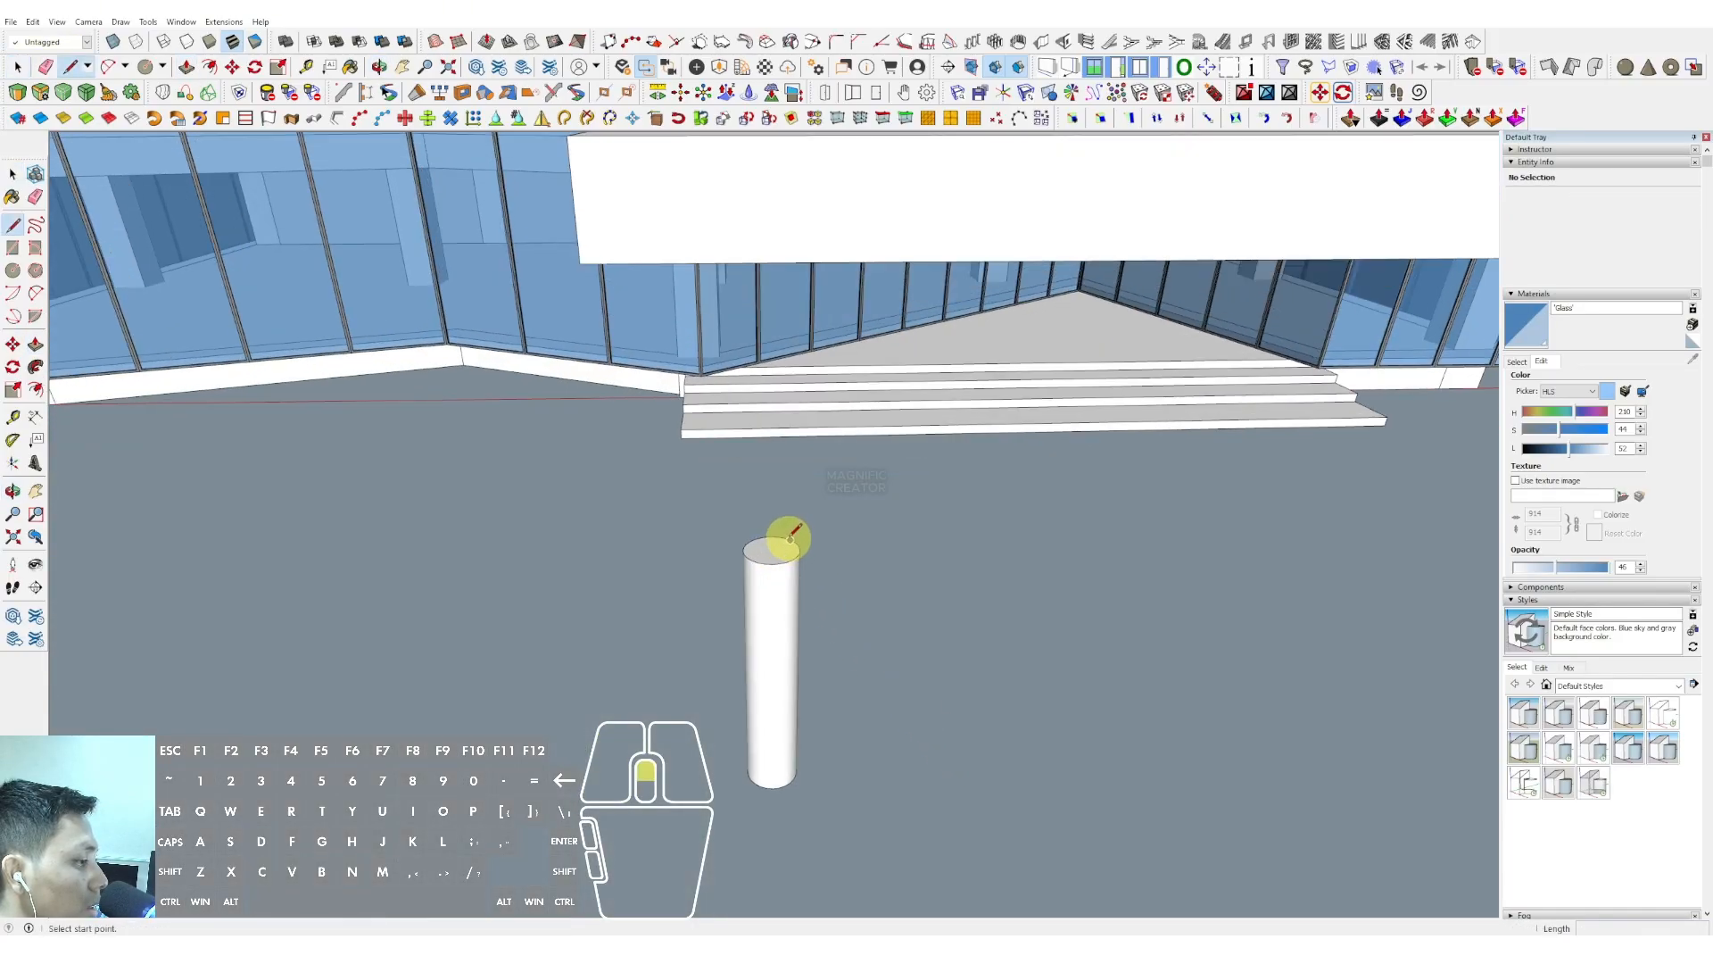
{"action": "double_click", "coordinate": [783, 551]}
{"action": "left_click", "coordinate": [777, 547]}
{"action": "right_click", "coordinate": [775, 547]}
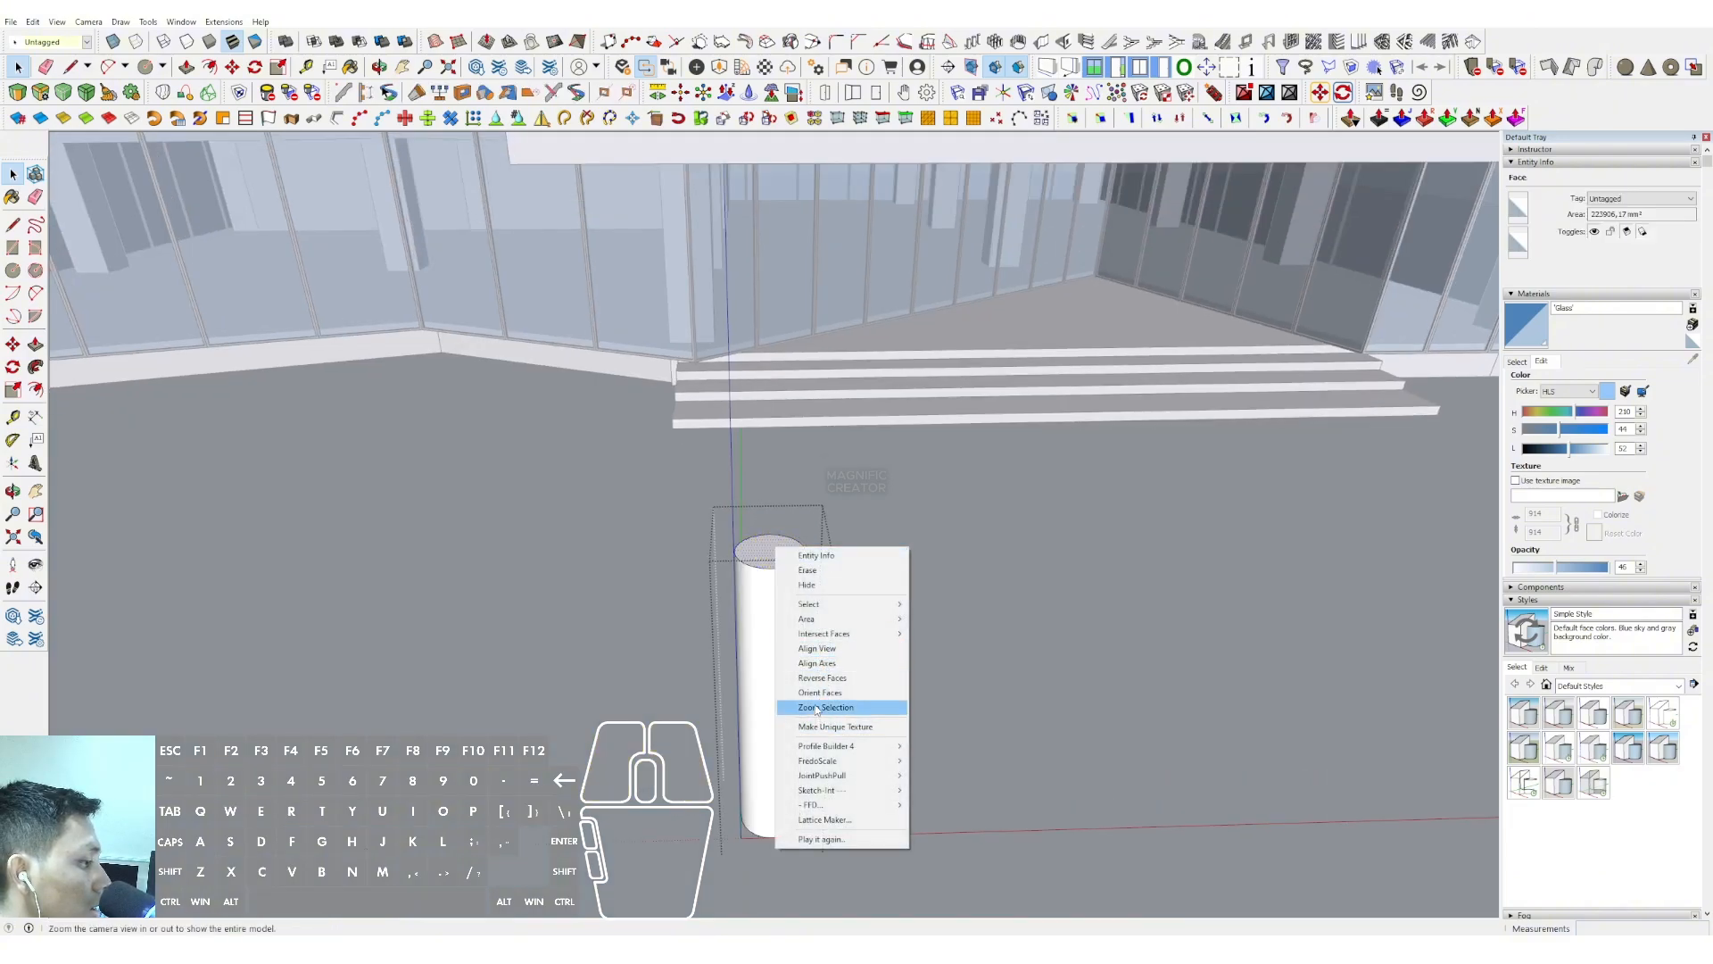
{"action": "left_click", "coordinate": [732, 561]}
{"action": "right_click", "coordinate": [738, 562]}
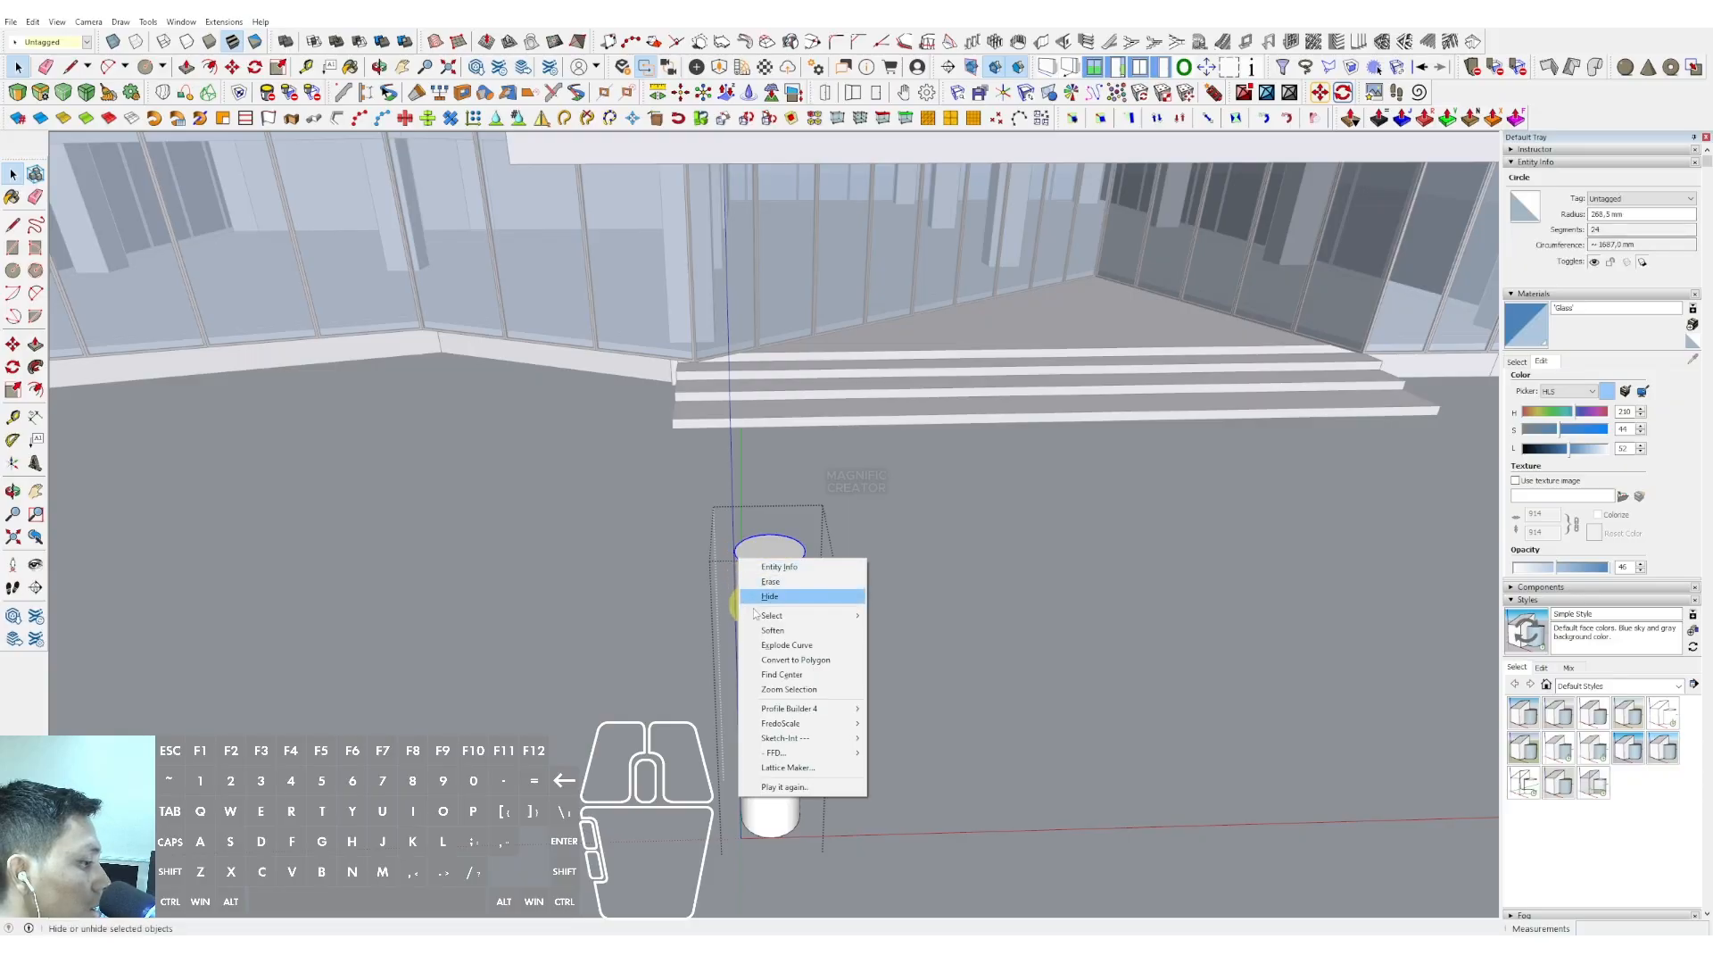
{"action": "left_click", "coordinate": [778, 675]}
Draw a vertical line about 2.76 m up from the trunk's top center, horizontal lines to both sides, and diagonals back to the center
{"action": "key", "text": "space"}
{"action": "left_click", "coordinate": [769, 551]}
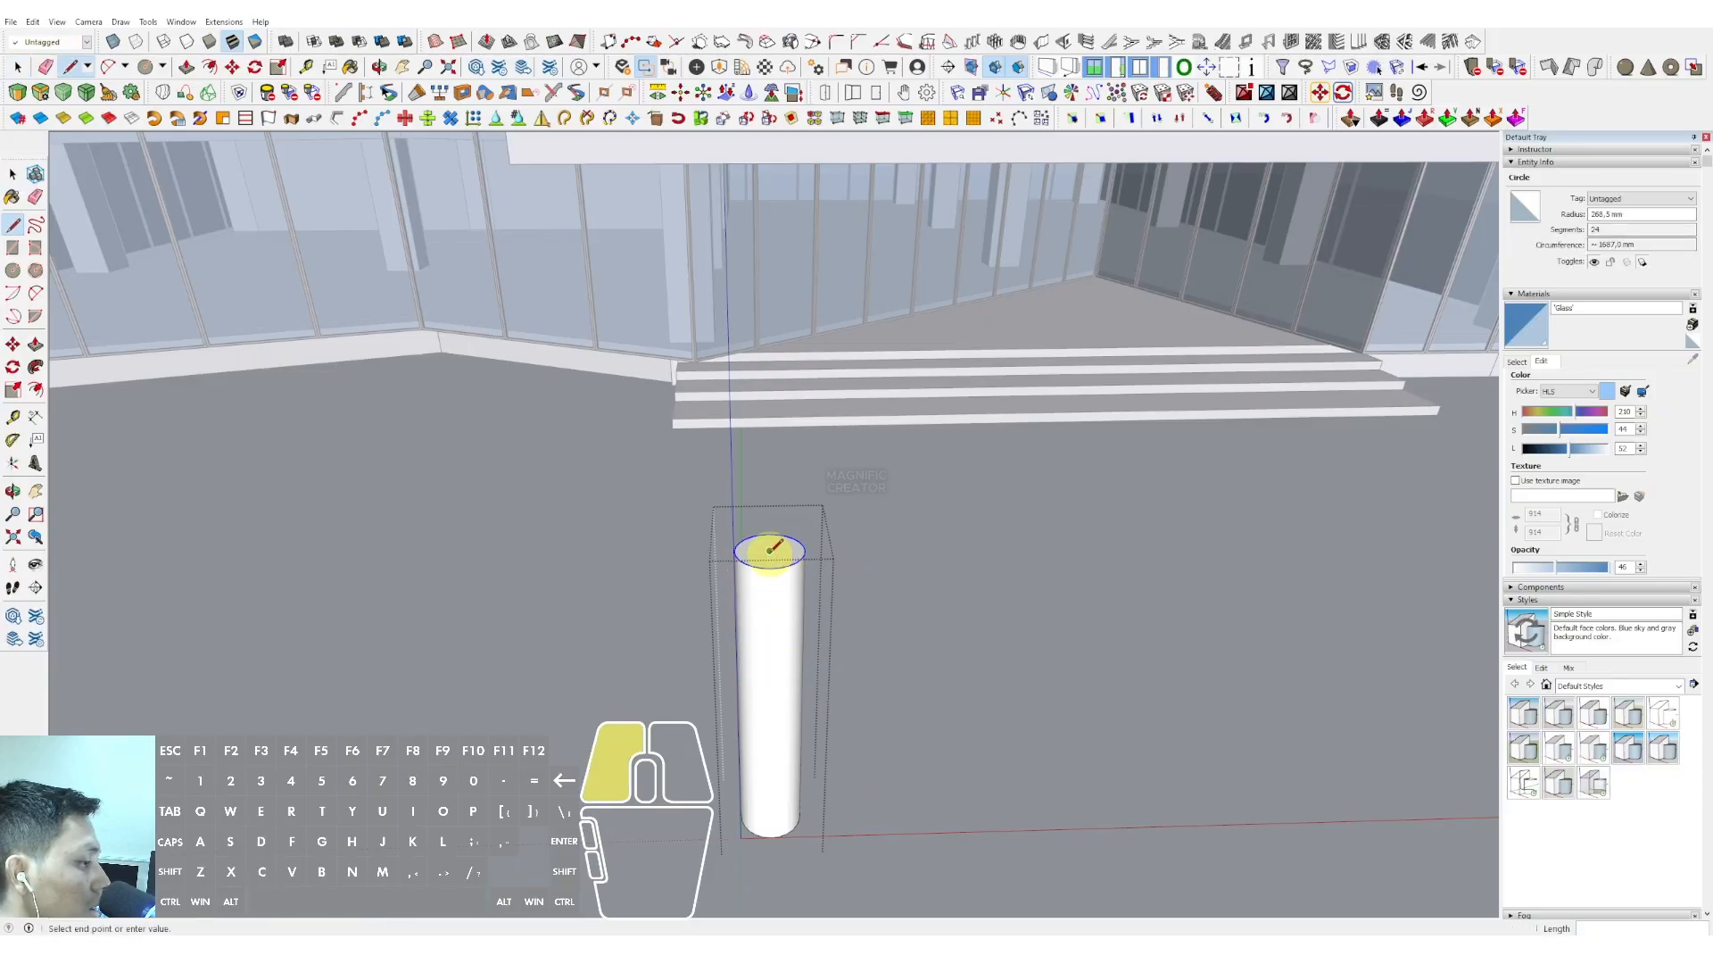
{"action": "middle_click_drag", "start_coordinate": [769, 477], "coordinate": [870, 231]}
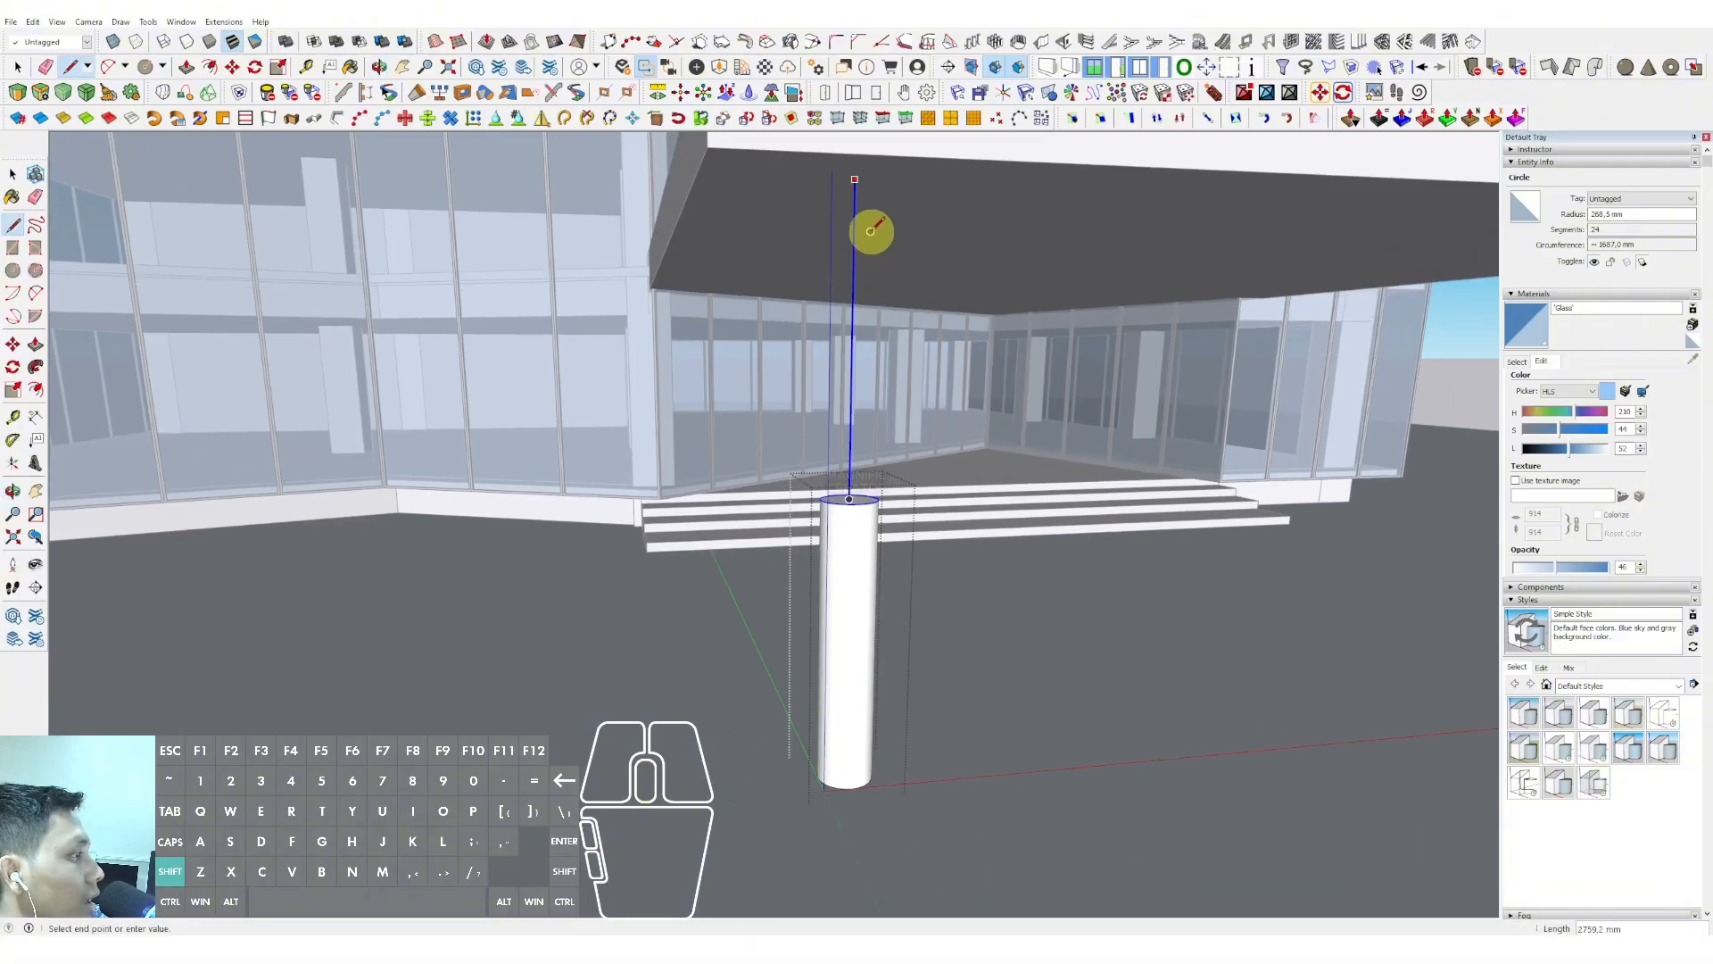
{"action": "left_click", "coordinate": [1054, 188]}
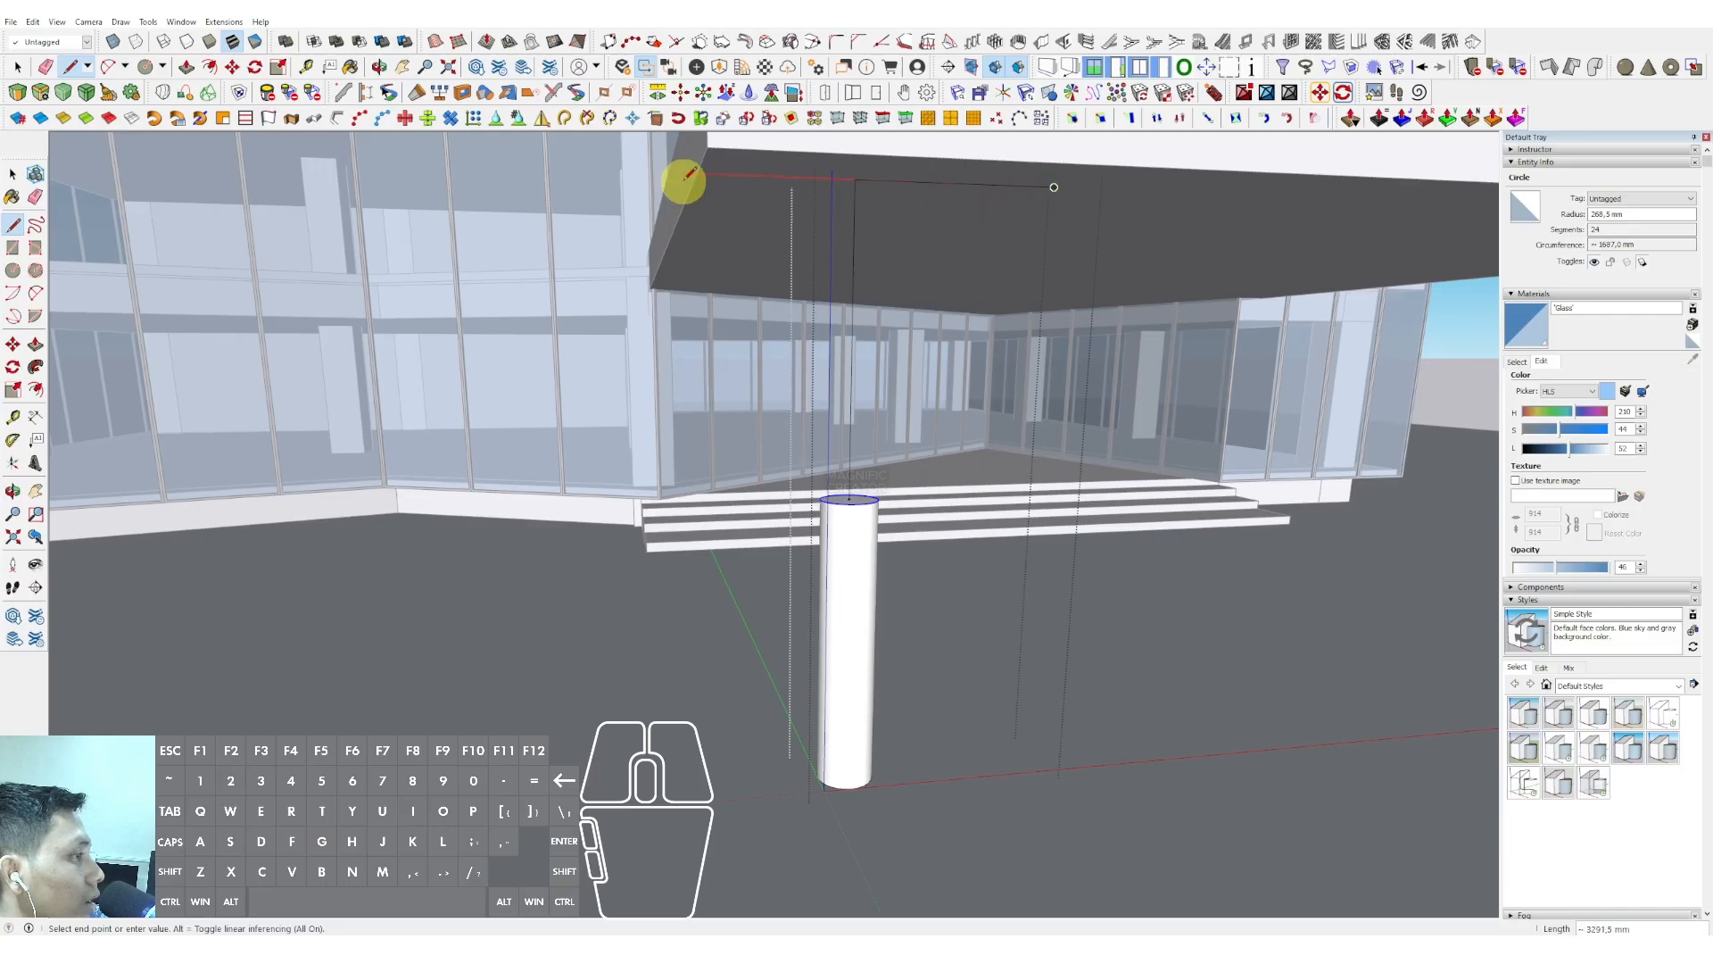
{"action": "left_click", "coordinate": [632, 172]}
{"action": "left_click", "coordinate": [849, 498]}
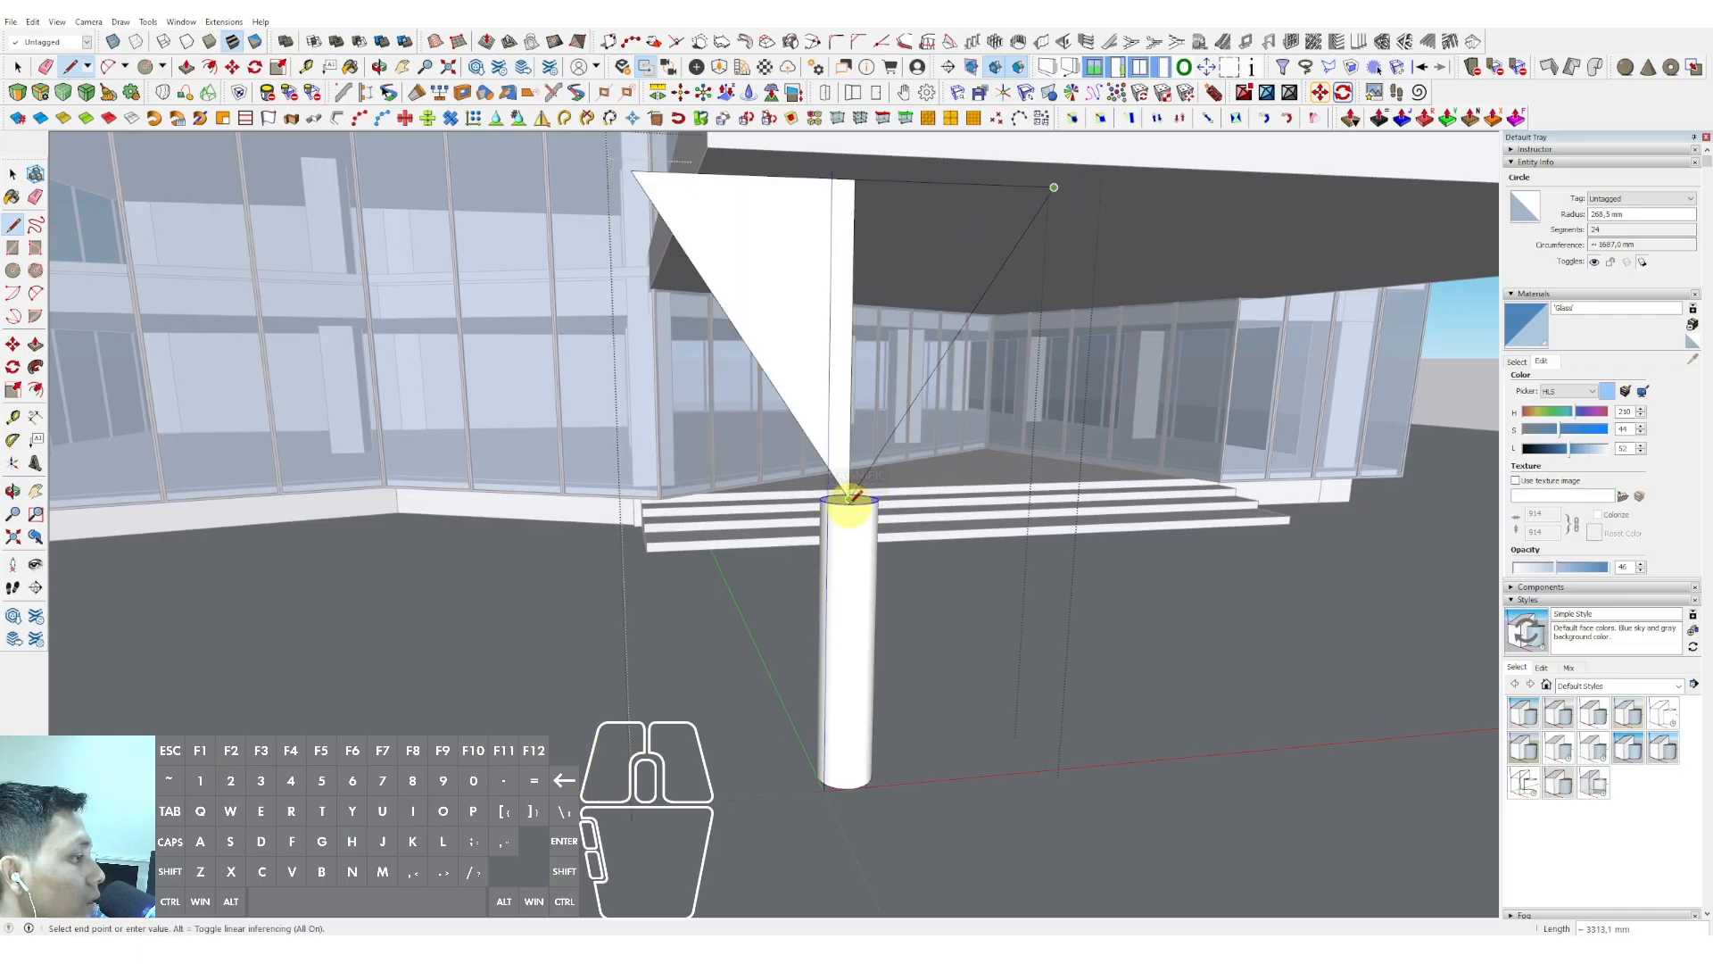
{"action": "left_click", "coordinate": [849, 498]}
Draw a third horizontal line from the vertical line's top, perpendicular to the other two, and connect its end to the trunk's top center
{"action": "middle_click_drag", "start_coordinate": [849, 498], "coordinate": [866, 254]}
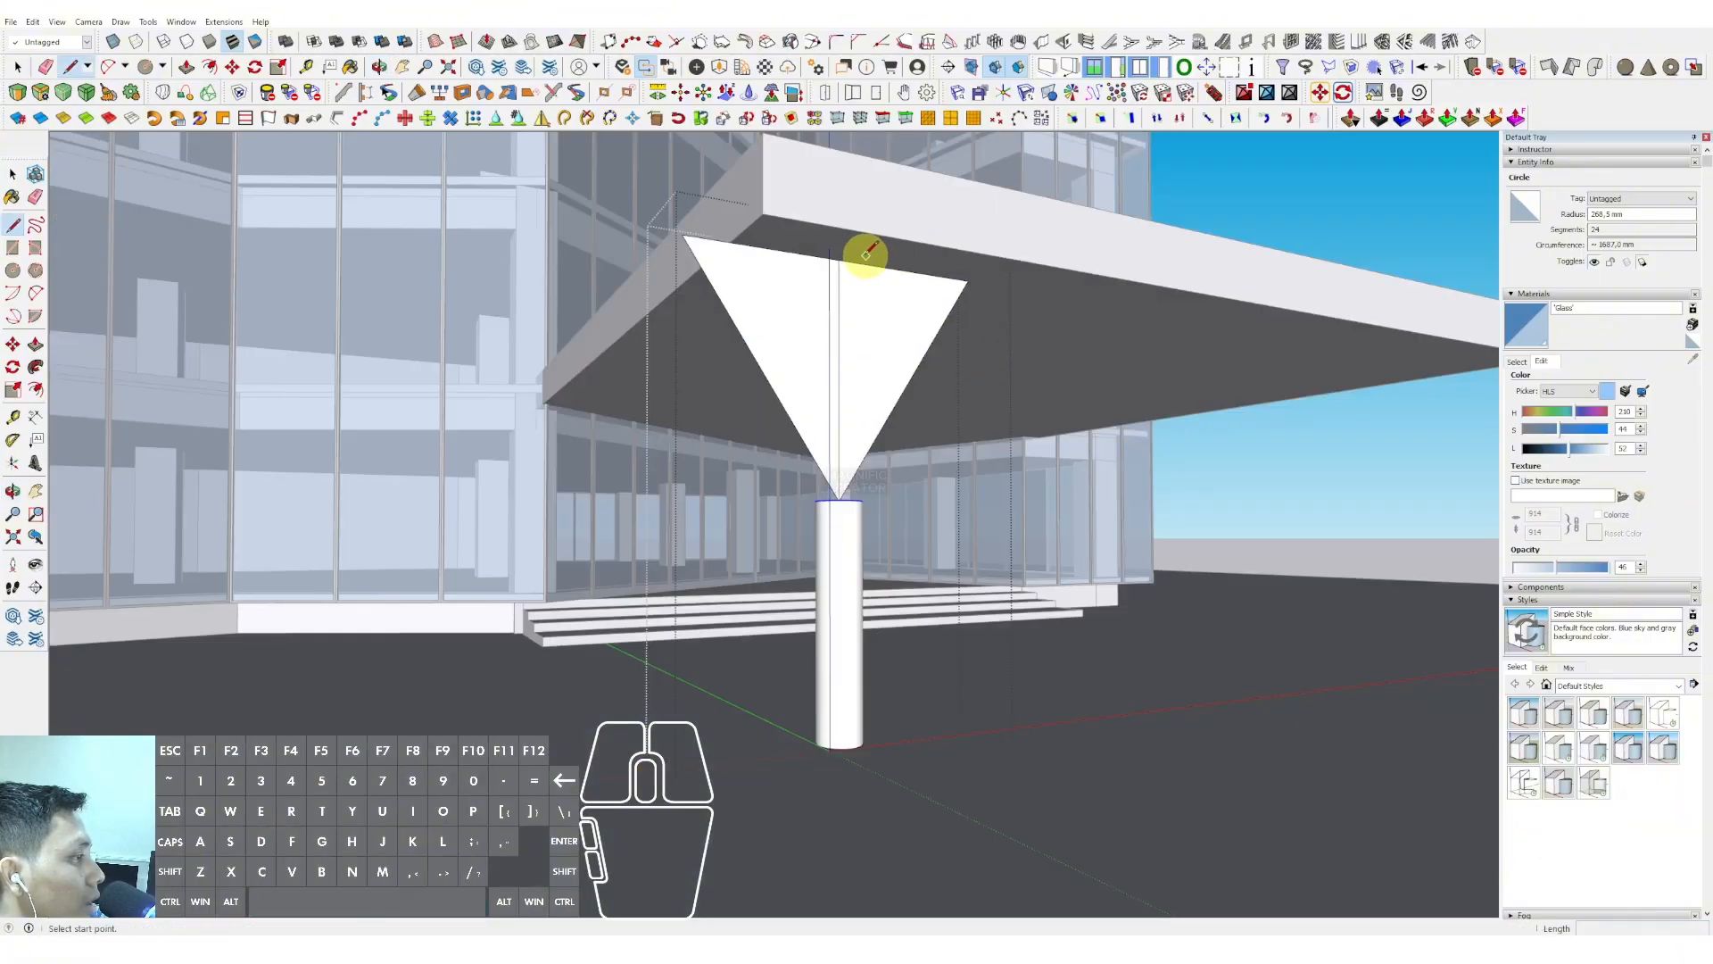
{"action": "left_click", "coordinate": [928, 192]}
{"action": "middle_click_drag", "start_coordinate": [880, 351], "coordinate": [834, 500]}
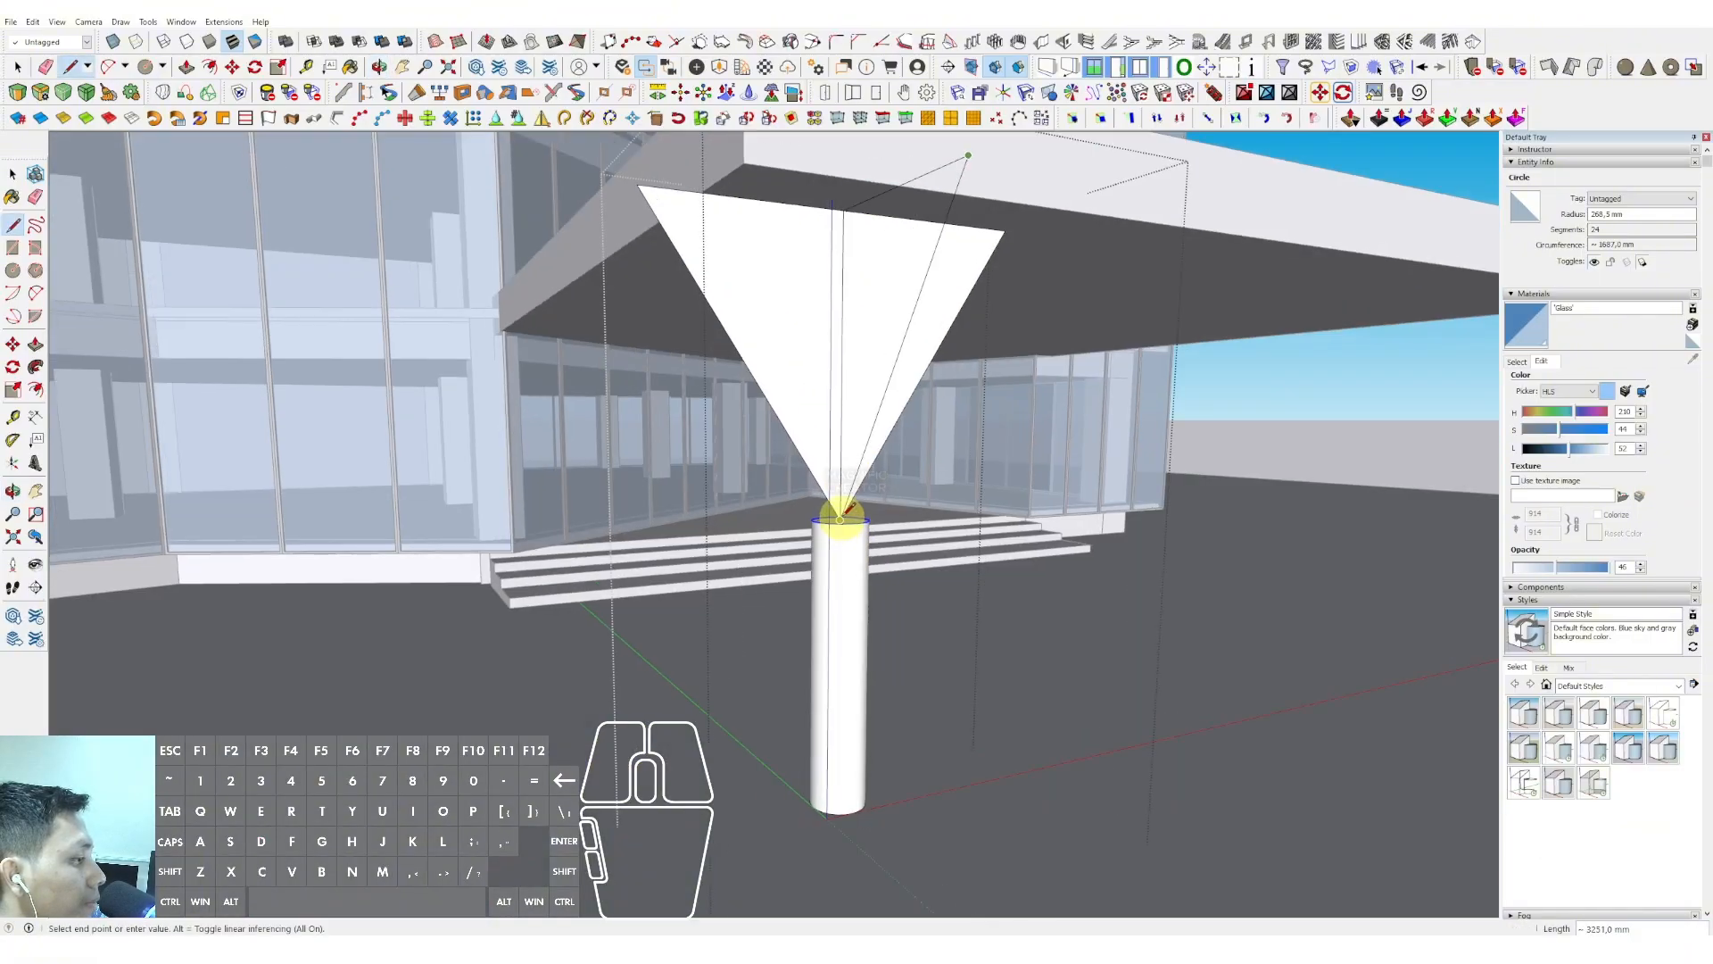
{"action": "left_click", "coordinate": [839, 518]}
Delete the triangular faces and erase the vertical and horizontal guide lines, keeping only the three diagonal branch lines
{"action": "key", "text": "space"}
{"action": "scroll", "coordinate": [803, 354], "scroll_direction": "down", "scroll_amount": 1}
{"action": "left_click", "coordinate": [793, 334]}
{"action": "key", "text": "shift+e"}
{"action": "left_click", "coordinate": [869, 291]}
{"action": "key", "text": "shift+e"}
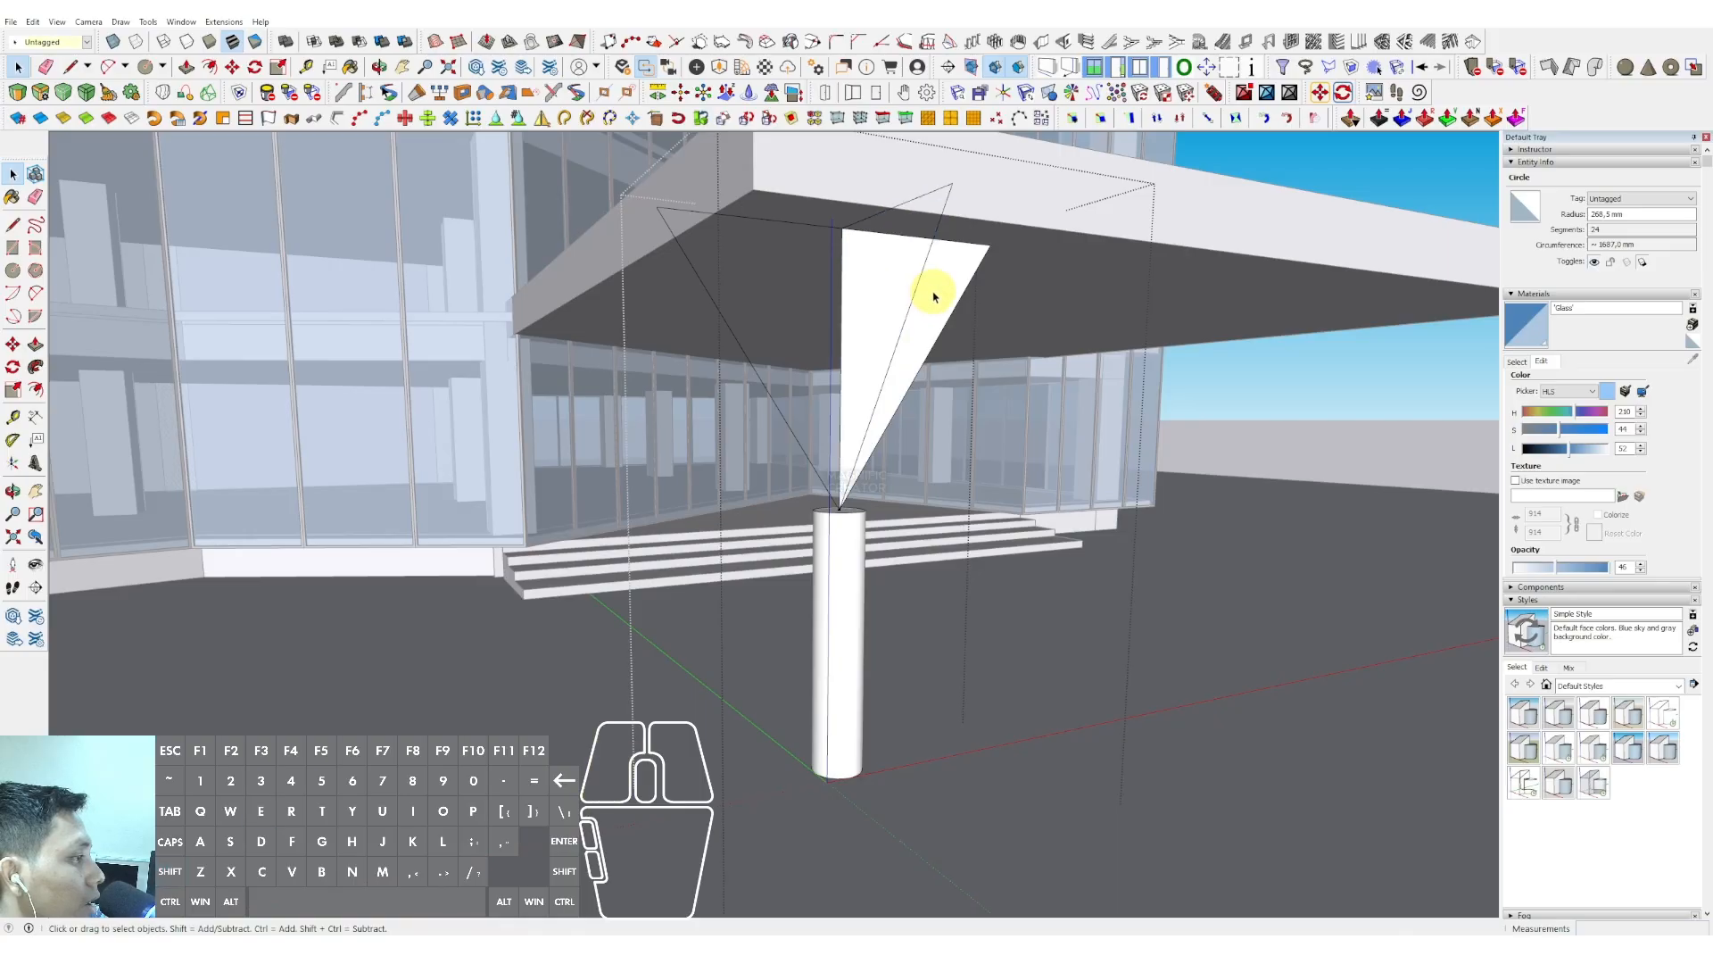
{"action": "left_click", "coordinate": [932, 292]}
{"action": "key", "text": "shift+e"}
{"action": "scroll", "coordinate": [922, 339], "scroll_direction": "down", "scroll_amount": 2}
{"action": "middle_click_drag", "start_coordinate": [918, 346], "coordinate": [797, 322]}
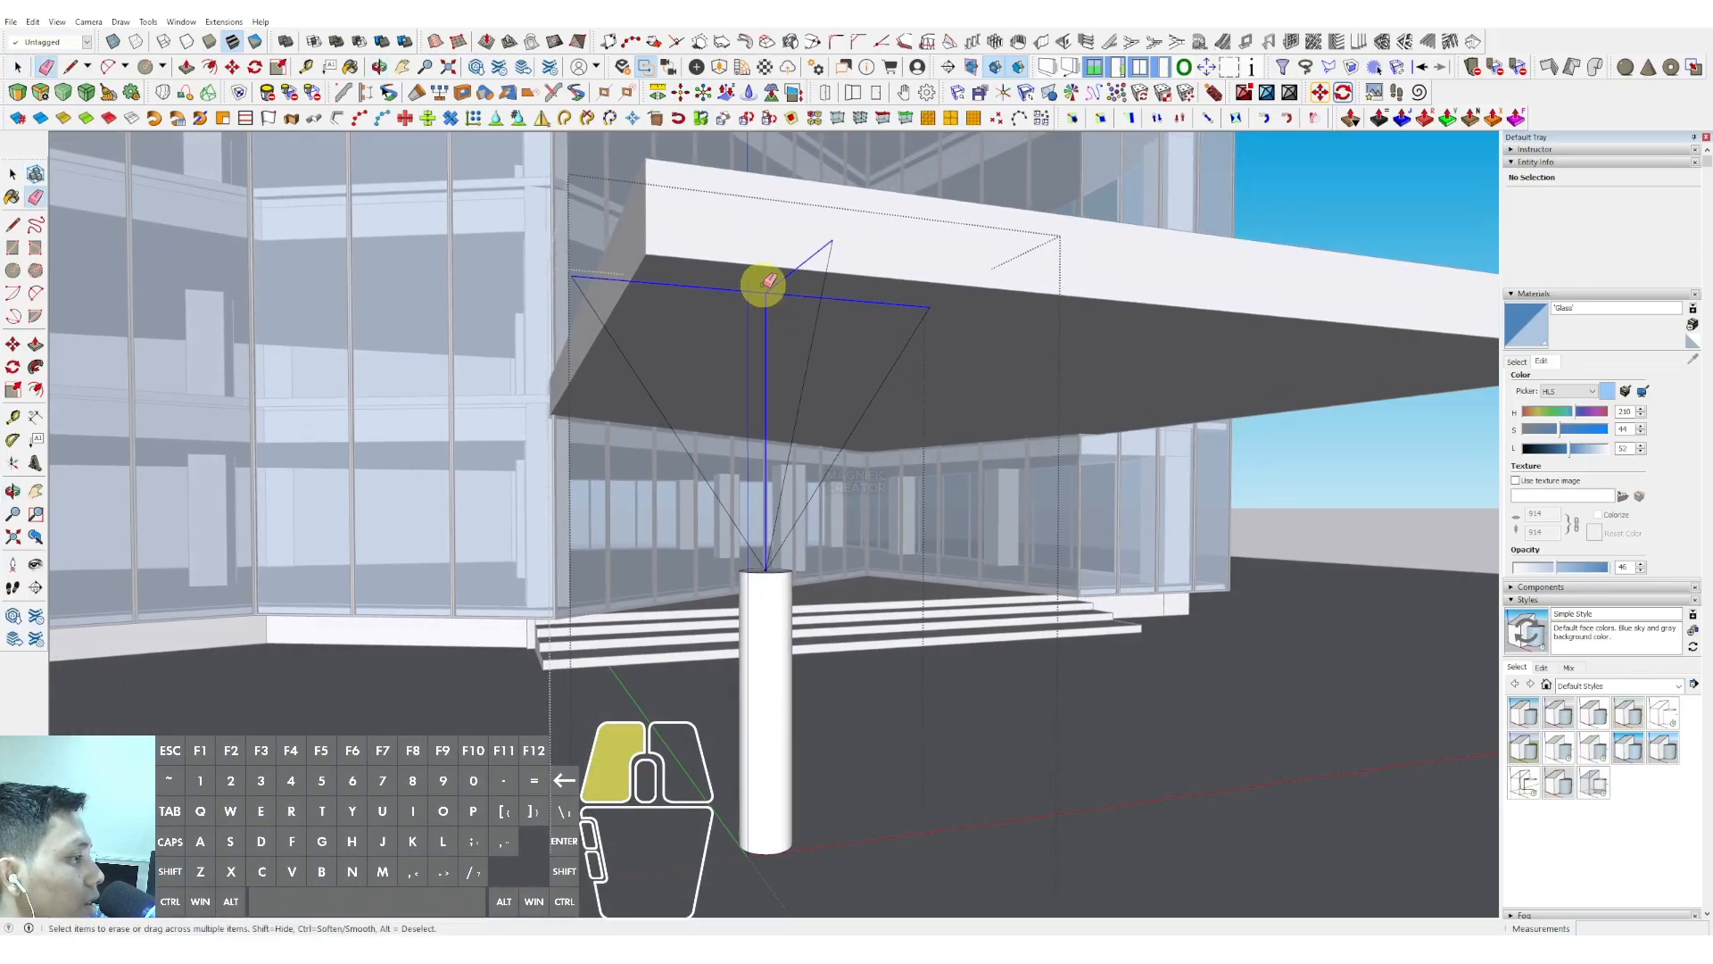
{"action": "left_click_drag", "start_coordinate": [769, 282], "coordinate": [764, 283]}
Draw a horizontal circle of about 215 mm radius at the upper end of one side branch line and find its center
{"action": "key", "text": "space"}
{"action": "middle_click_drag", "start_coordinate": [764, 283], "coordinate": [935, 309]}
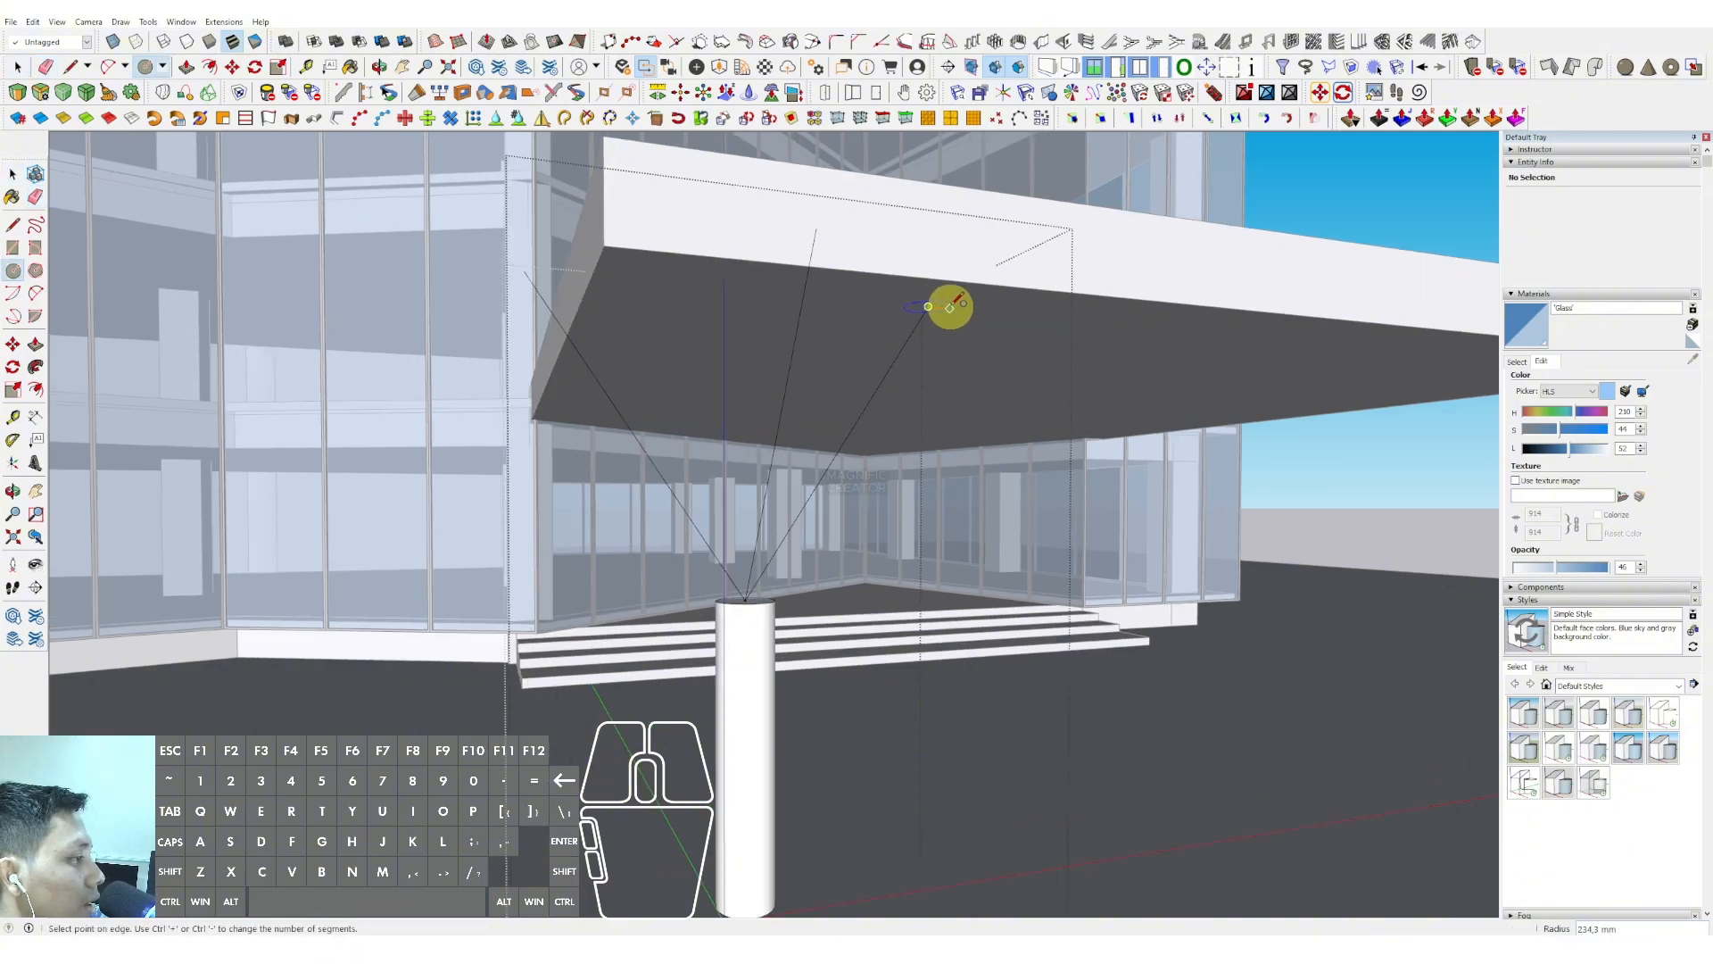
{"action": "left_click", "coordinate": [948, 307]}
{"action": "key", "text": "space"}
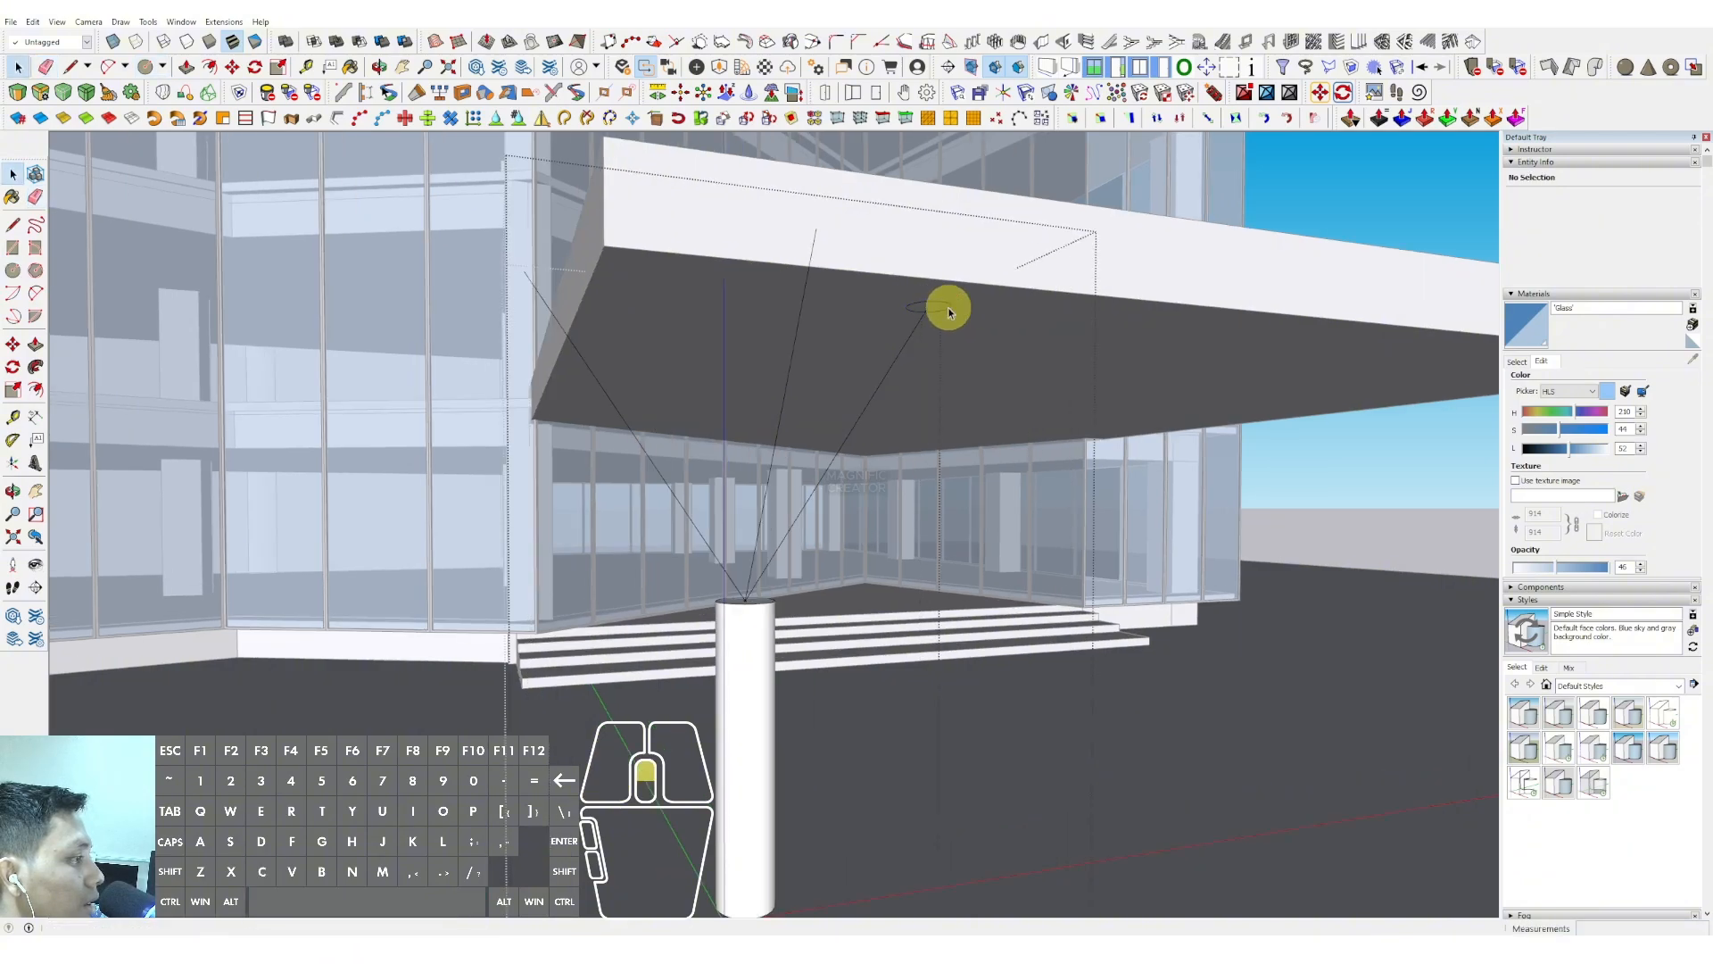
{"action": "scroll", "coordinate": [944, 299], "scroll_direction": "up", "scroll_amount": 3}
{"action": "scroll", "coordinate": [941, 302], "scroll_direction": "up", "scroll_amount": 2}
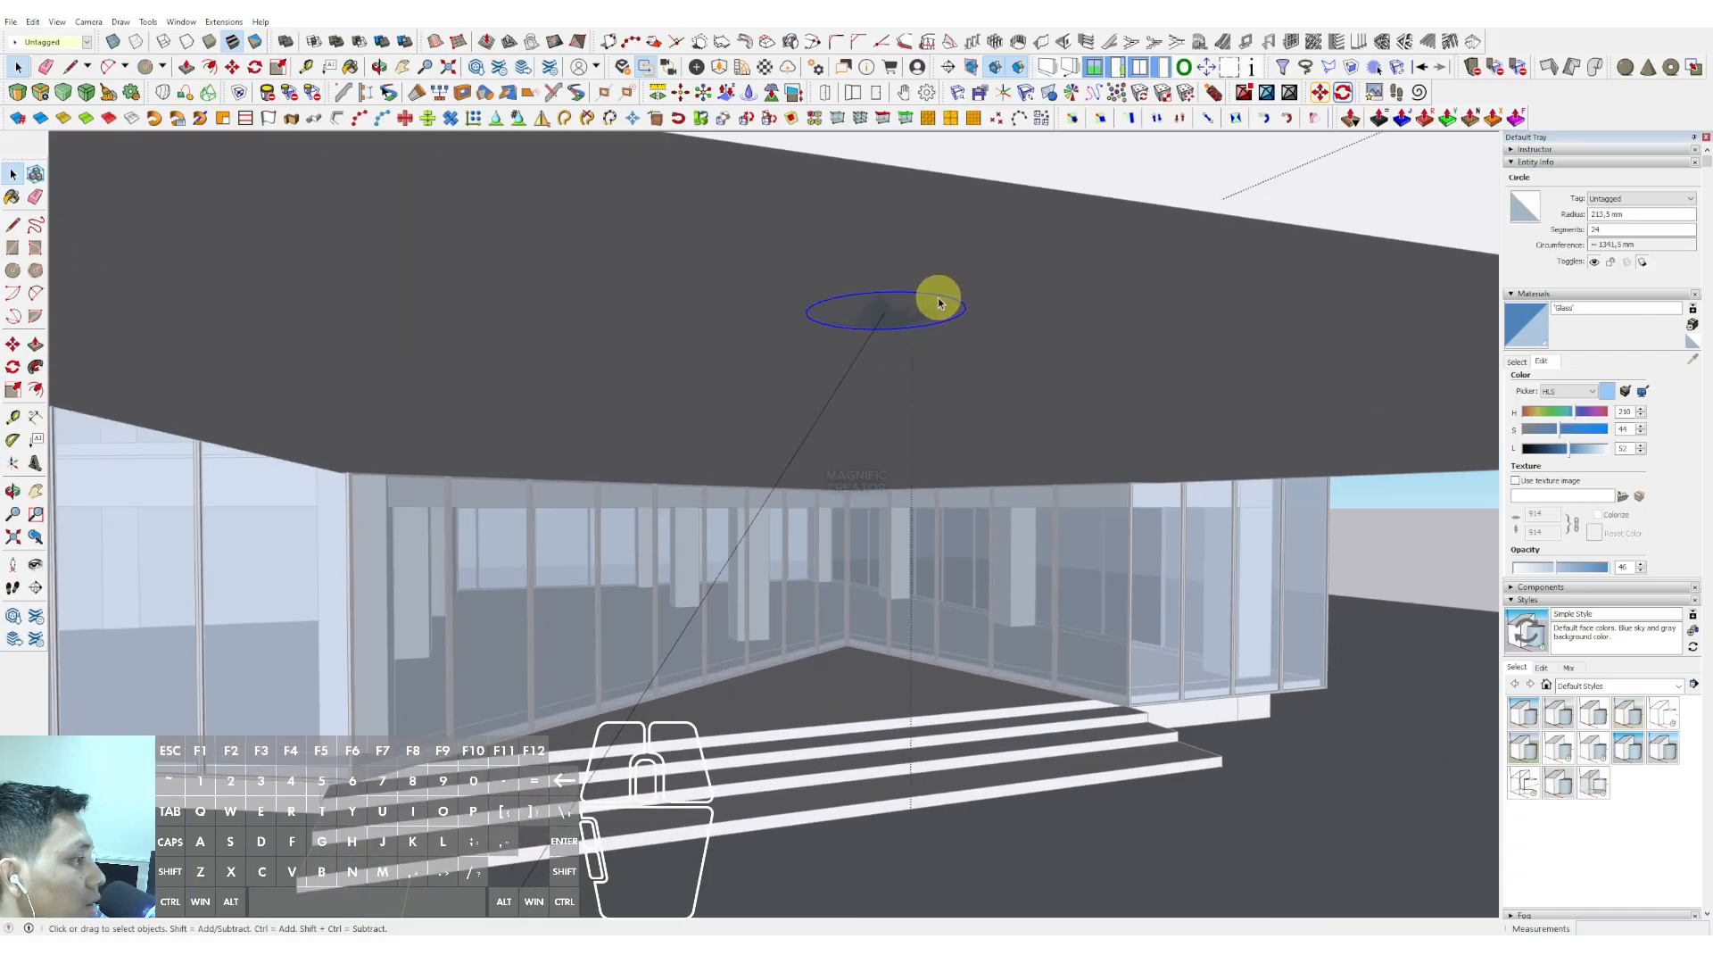
{"action": "right_click", "coordinate": [938, 300]}
{"action": "left_click", "coordinate": [985, 428]}
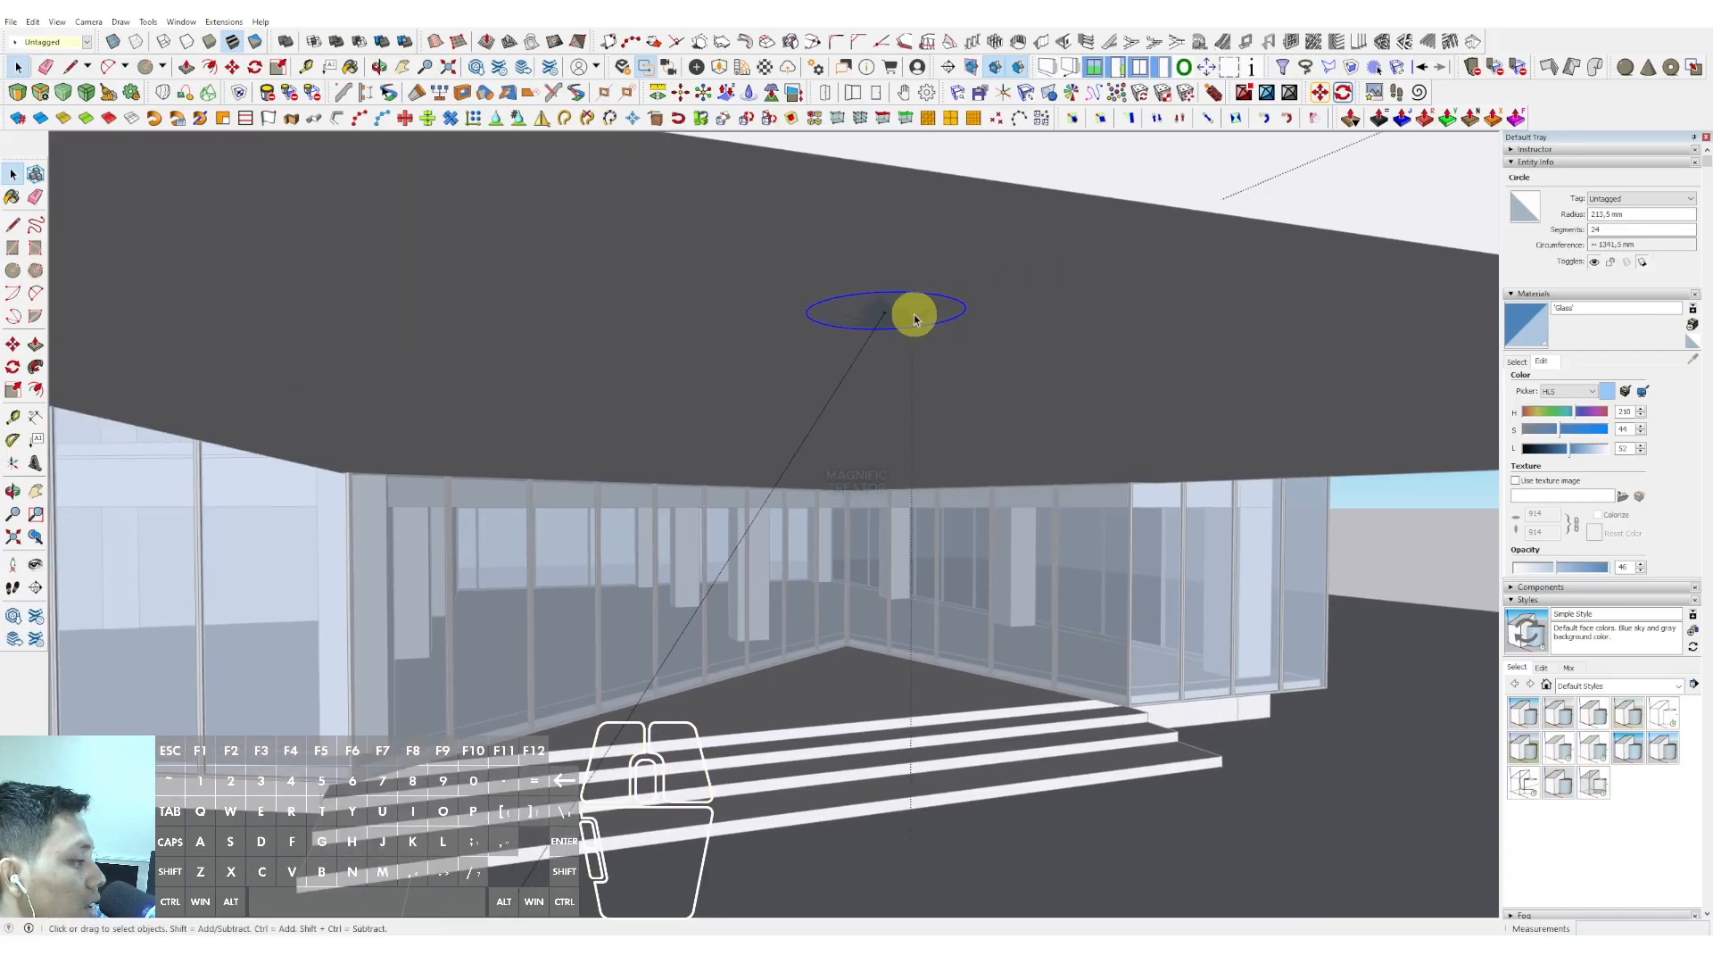
Copy the circular branch profile by its center onto the upper ends of the other two branch lines
{"action": "scroll", "coordinate": [914, 310], "scroll_direction": "up", "scroll_amount": 2}
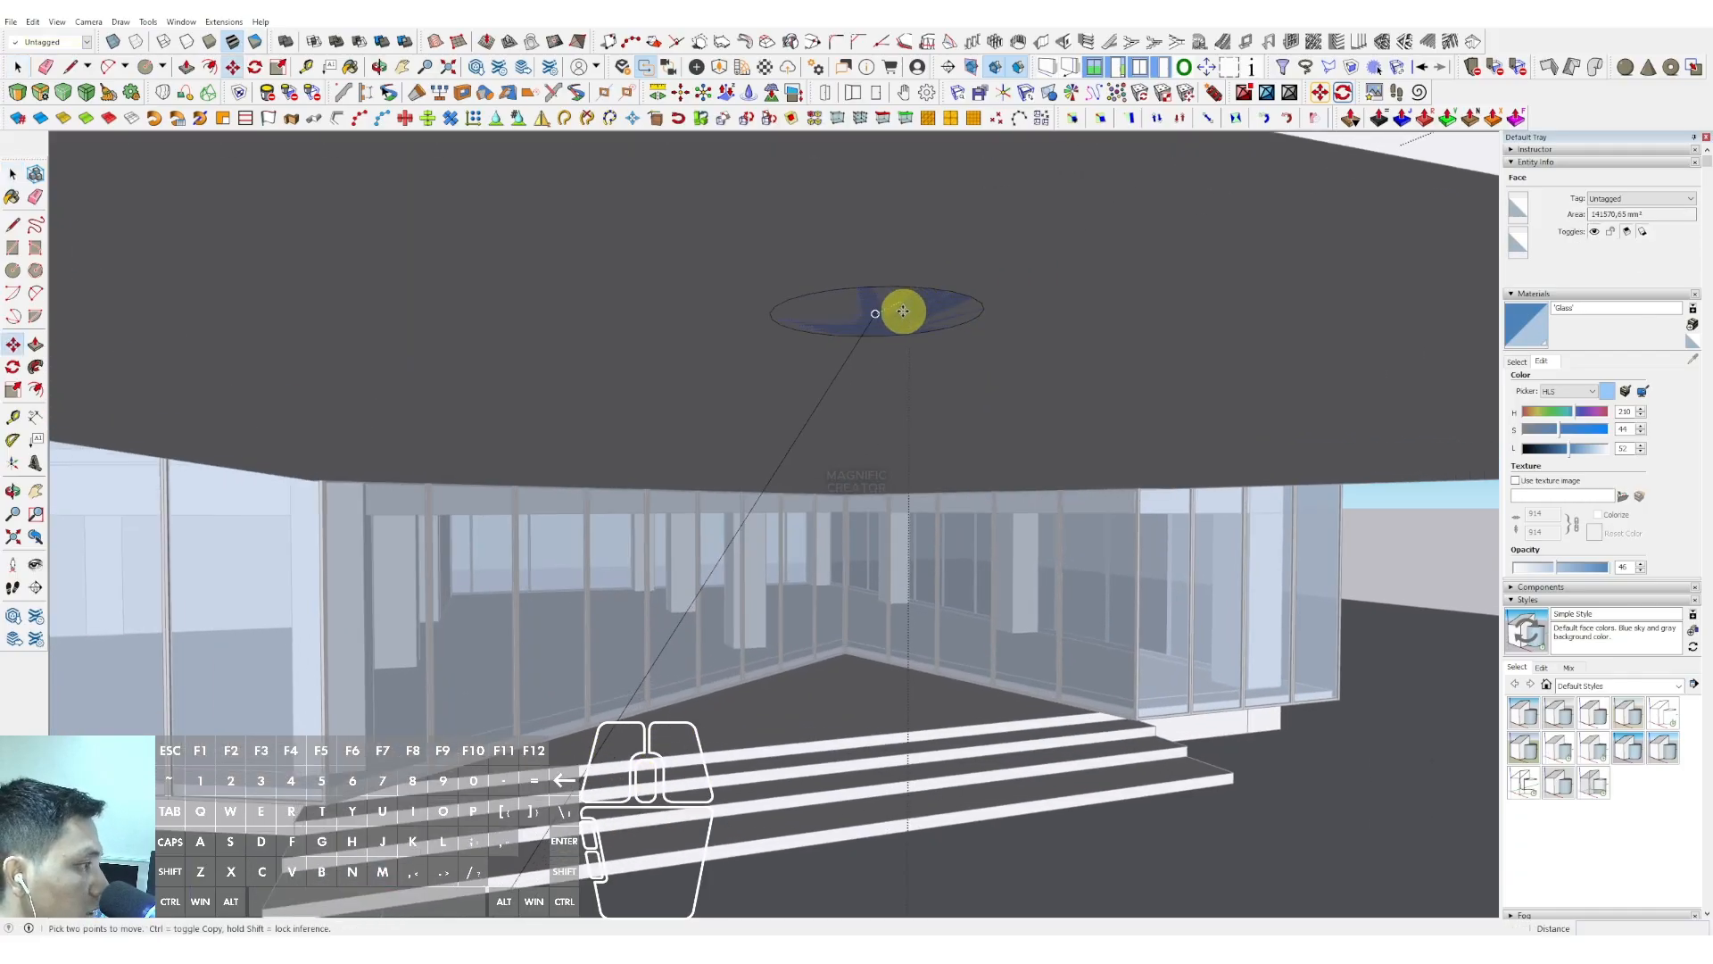
{"action": "left_click", "coordinate": [875, 314]}
{"action": "scroll", "coordinate": [876, 314], "scroll_direction": "down", "scroll_amount": 3}
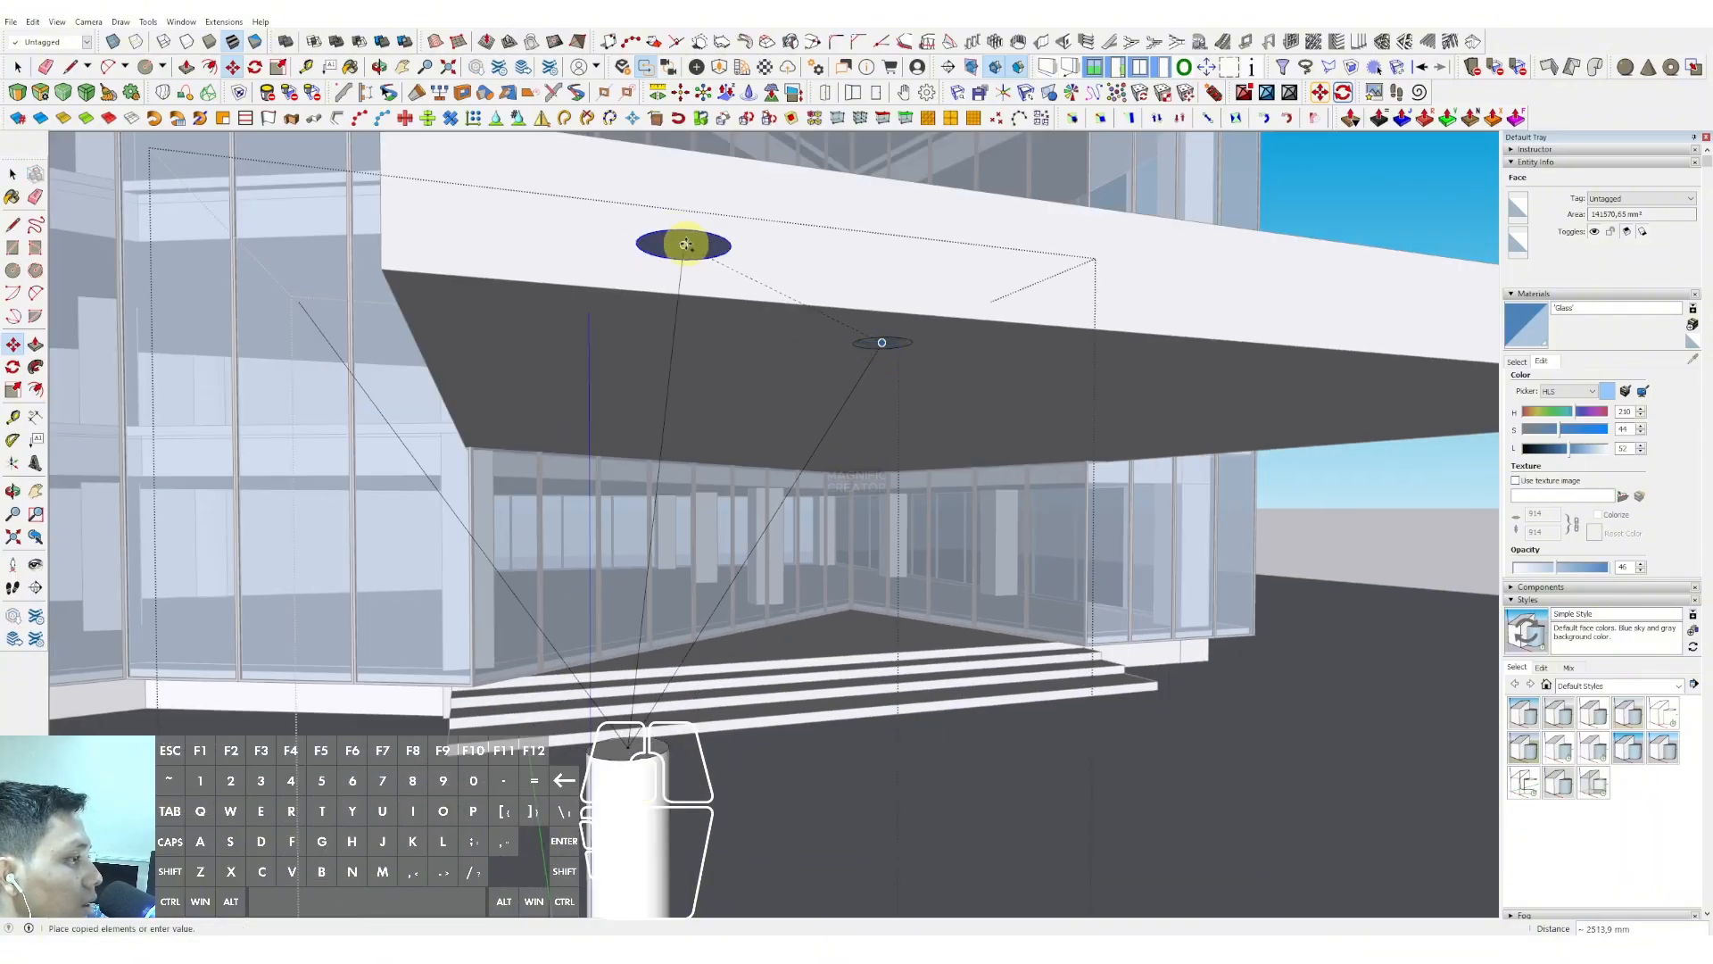
{"action": "left_click", "coordinate": [686, 243]}
{"action": "middle_click_drag", "start_coordinate": [687, 245], "coordinate": [783, 287]}
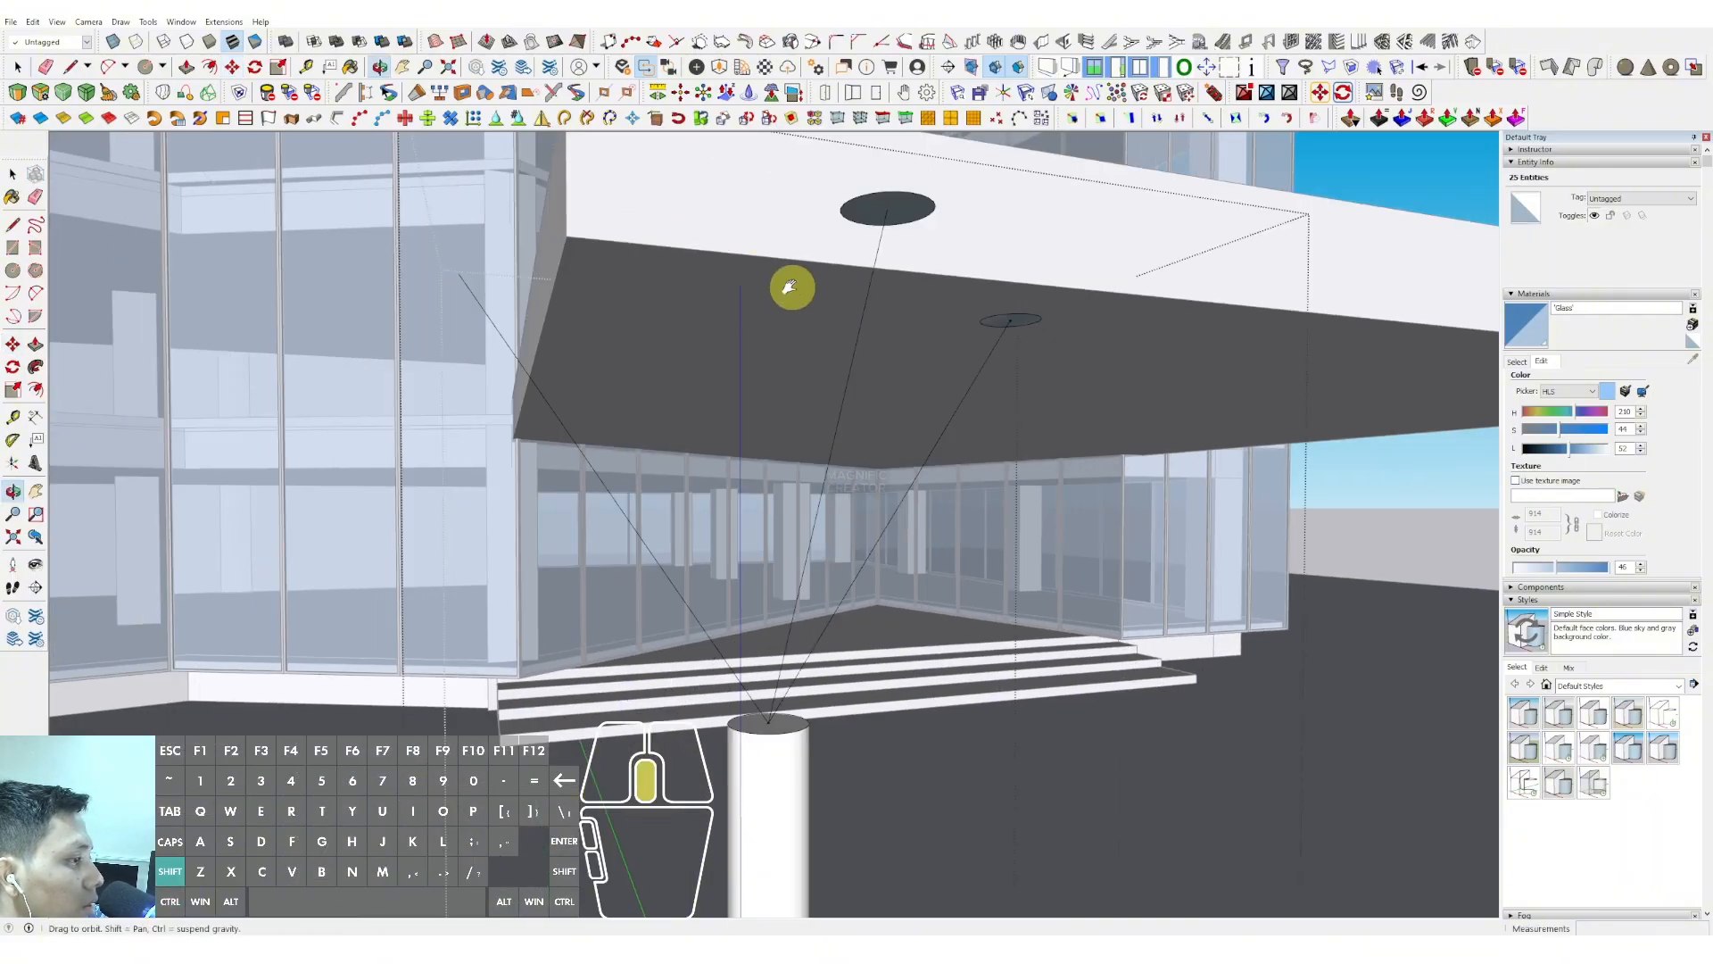
{"action": "left_click", "coordinate": [462, 274]}
Sweep the copied circles along their branch lines with Follow Me to form the first two slanted branches
{"action": "key", "text": "space"}
{"action": "left_click", "coordinate": [536, 386]}
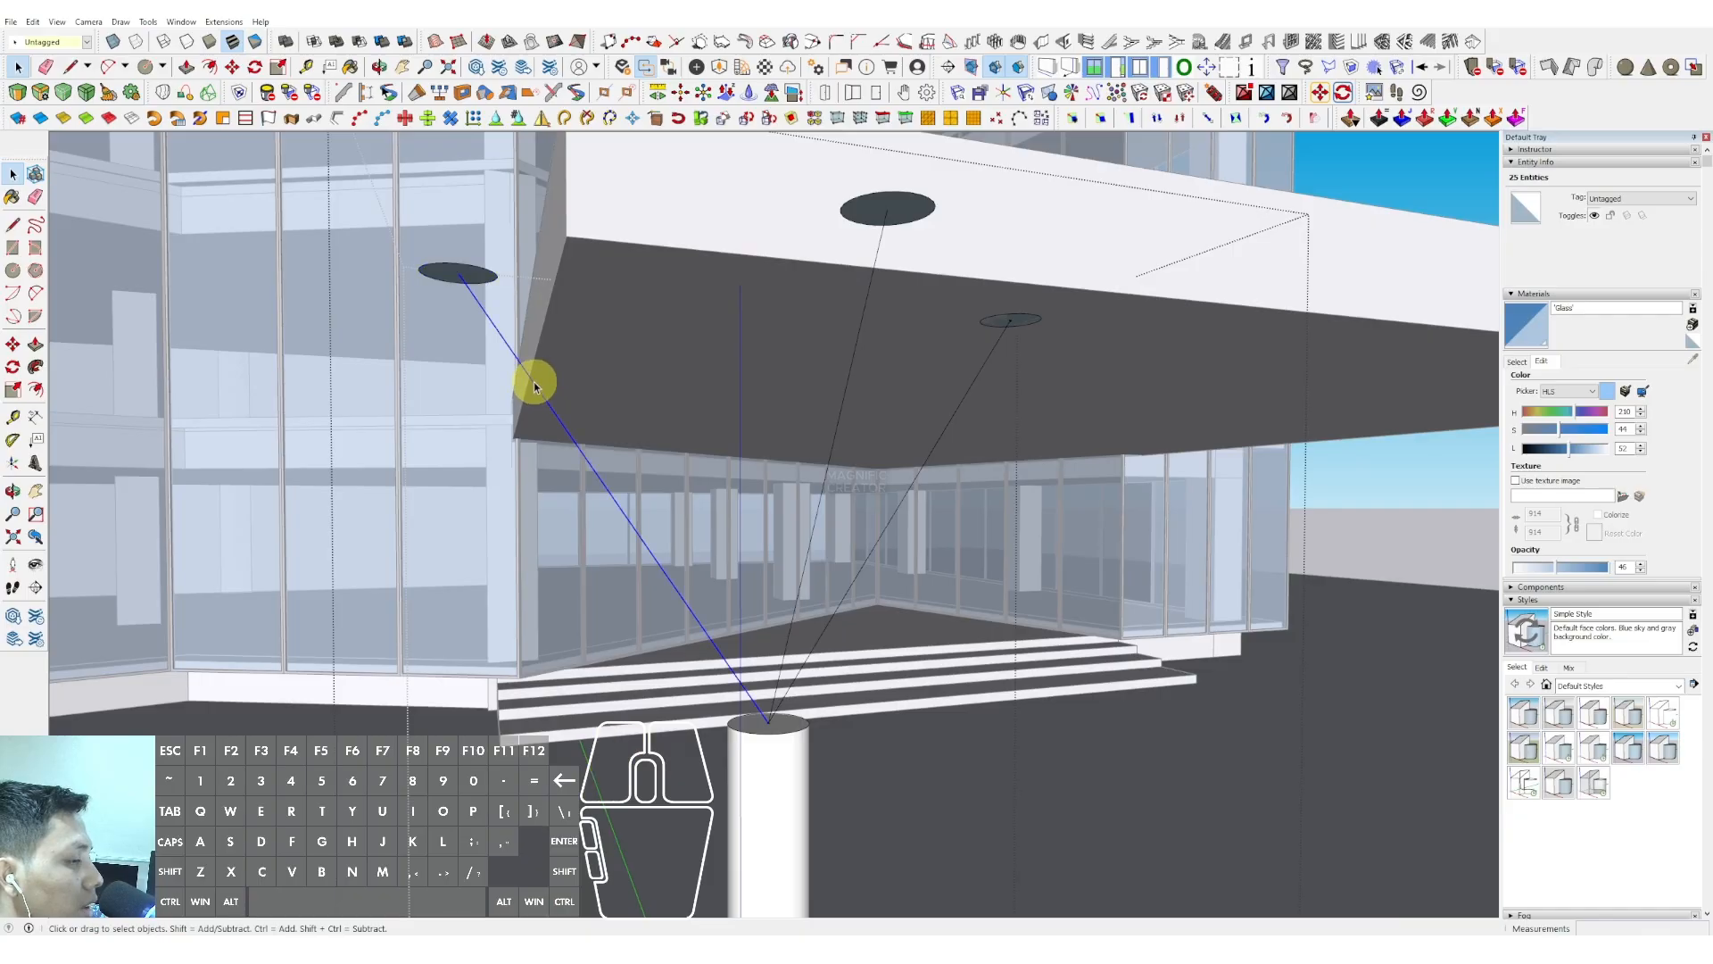
{"action": "left_click", "coordinate": [450, 284]}
{"action": "key", "text": "space"}
{"action": "left_click", "coordinate": [861, 328]}
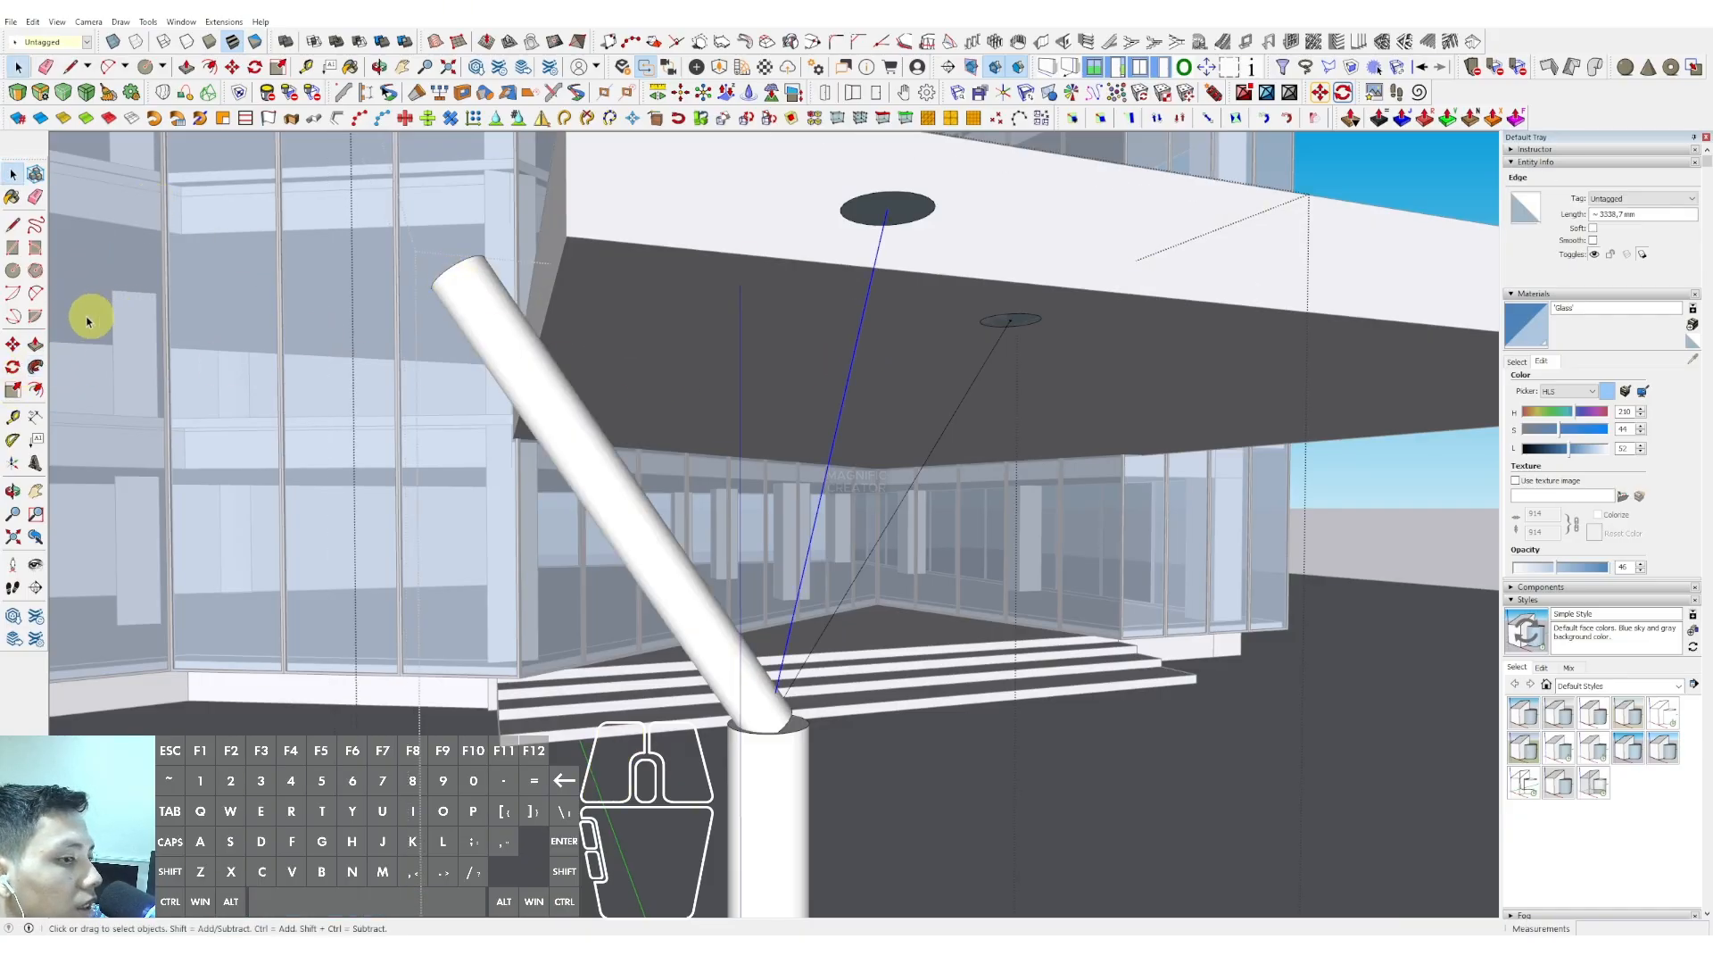
{"action": "left_click", "coordinate": [904, 214]}
{"action": "key", "text": "space"}
Sweep the original circle along the remaining branch line with Follow Me and close the column group
{"action": "scroll", "coordinate": [988, 357], "scroll_direction": "up", "scroll_amount": 3}
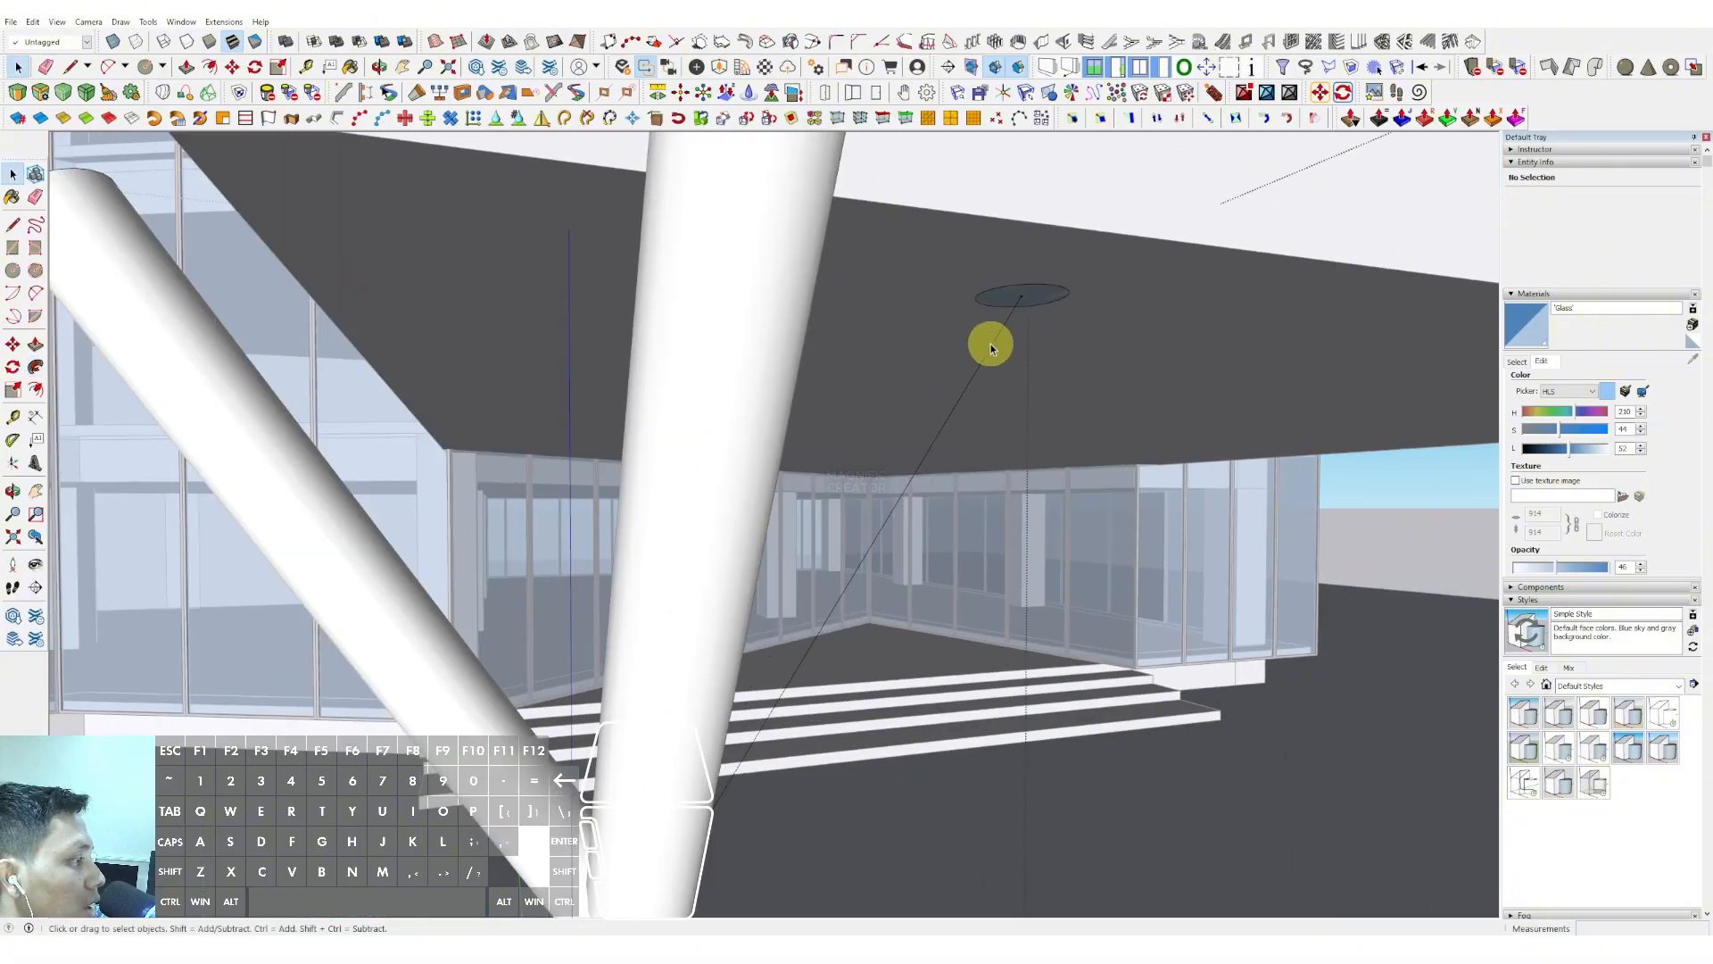
{"action": "left_click", "coordinate": [500, 357]}
{"action": "left_click", "coordinate": [36, 367]}
{"action": "left_click", "coordinate": [1035, 297]}
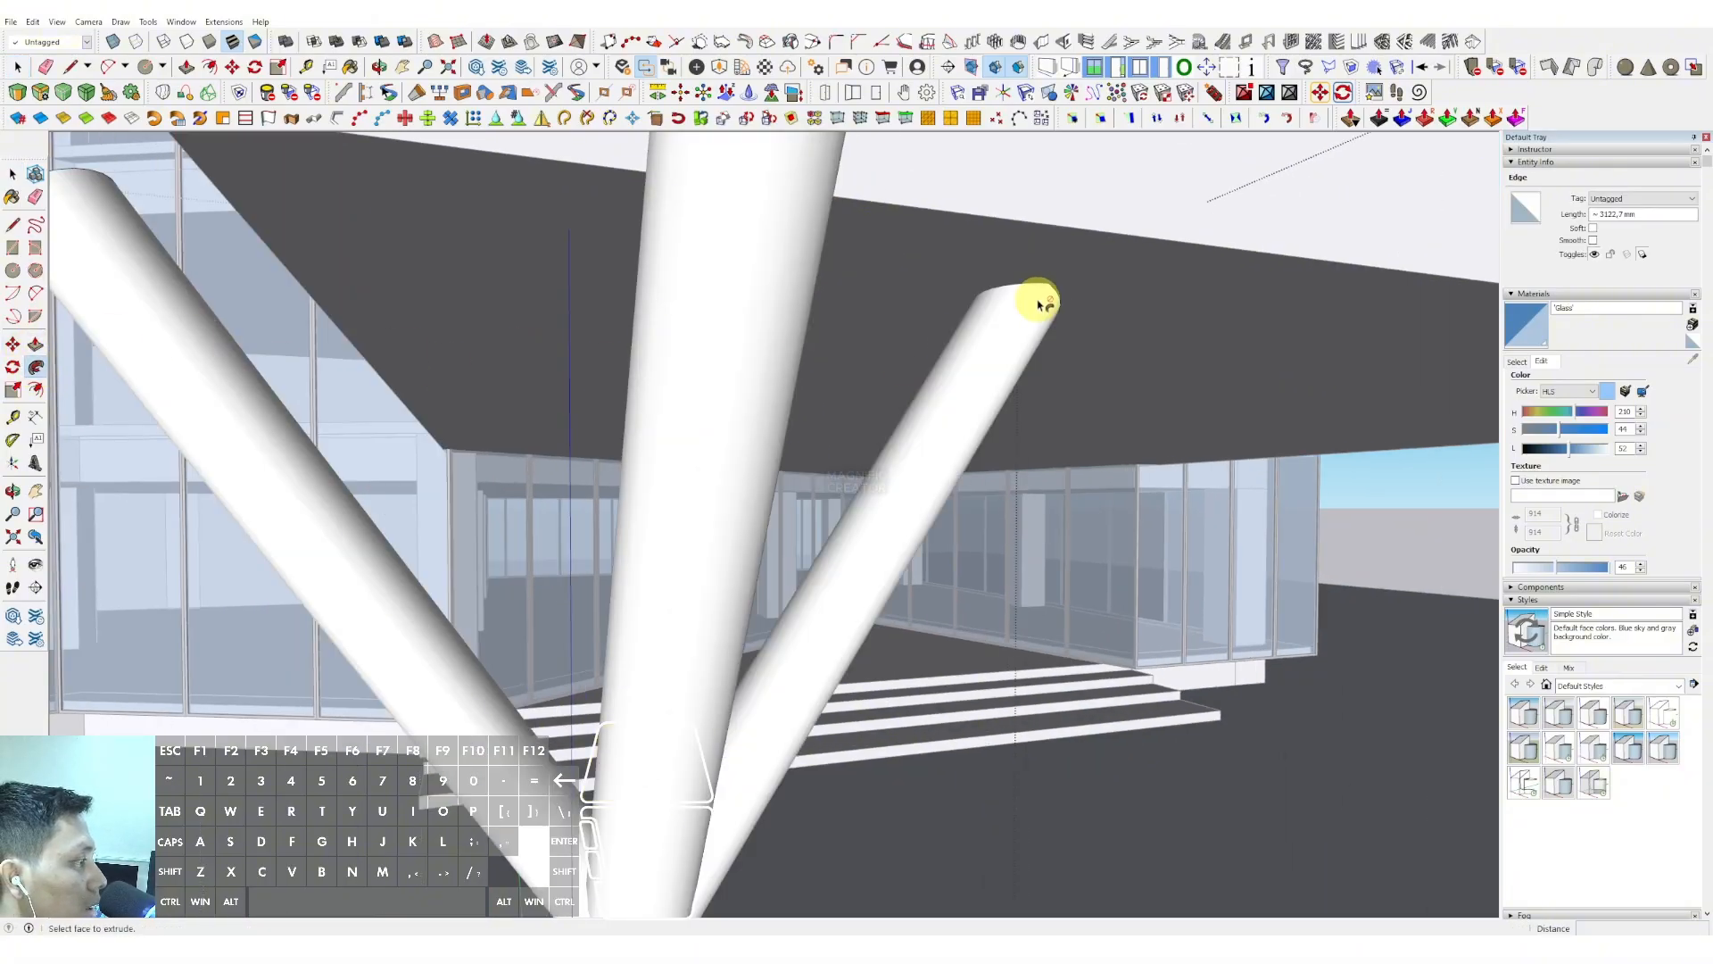
{"action": "key", "text": "space"}
{"action": "scroll", "coordinate": [673, 401], "scroll_direction": "down", "scroll_amount": 5}
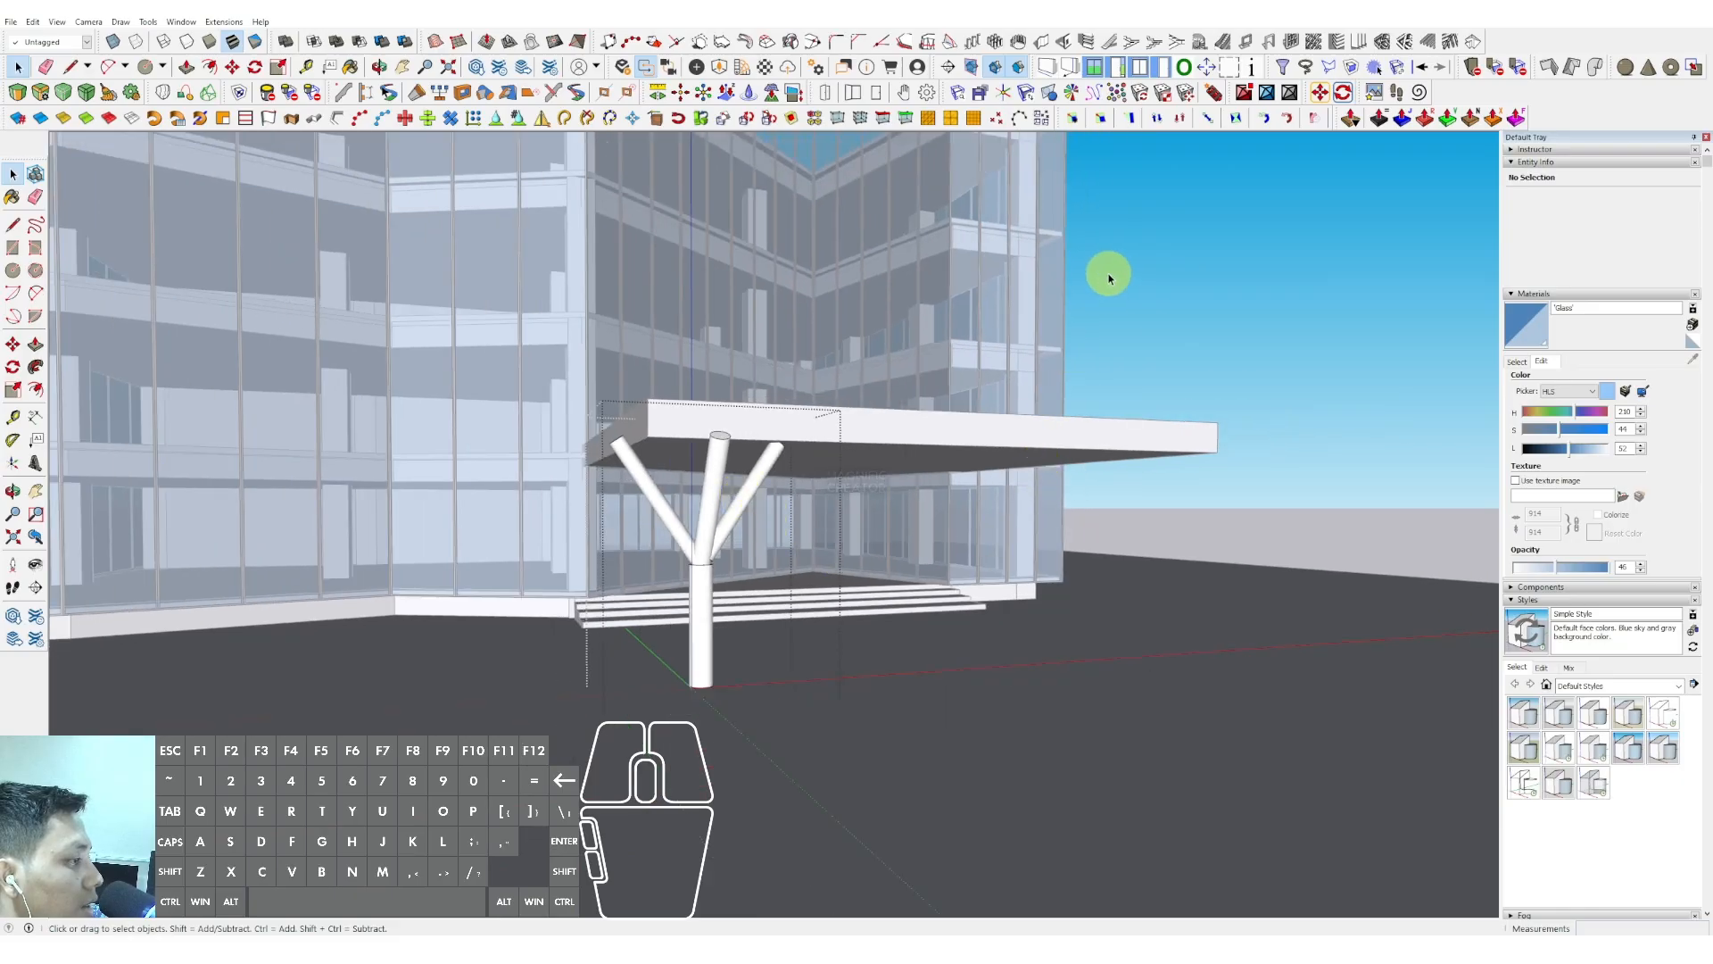
{"action": "left_click", "coordinate": [1266, 317]}
Open the column group, select its branch geometry and adjust it with Move at the upper end of the trunk
{"action": "scroll", "coordinate": [679, 588], "scroll_direction": "up", "scroll_amount": 2}
{"action": "double_click", "coordinate": [762, 552]}
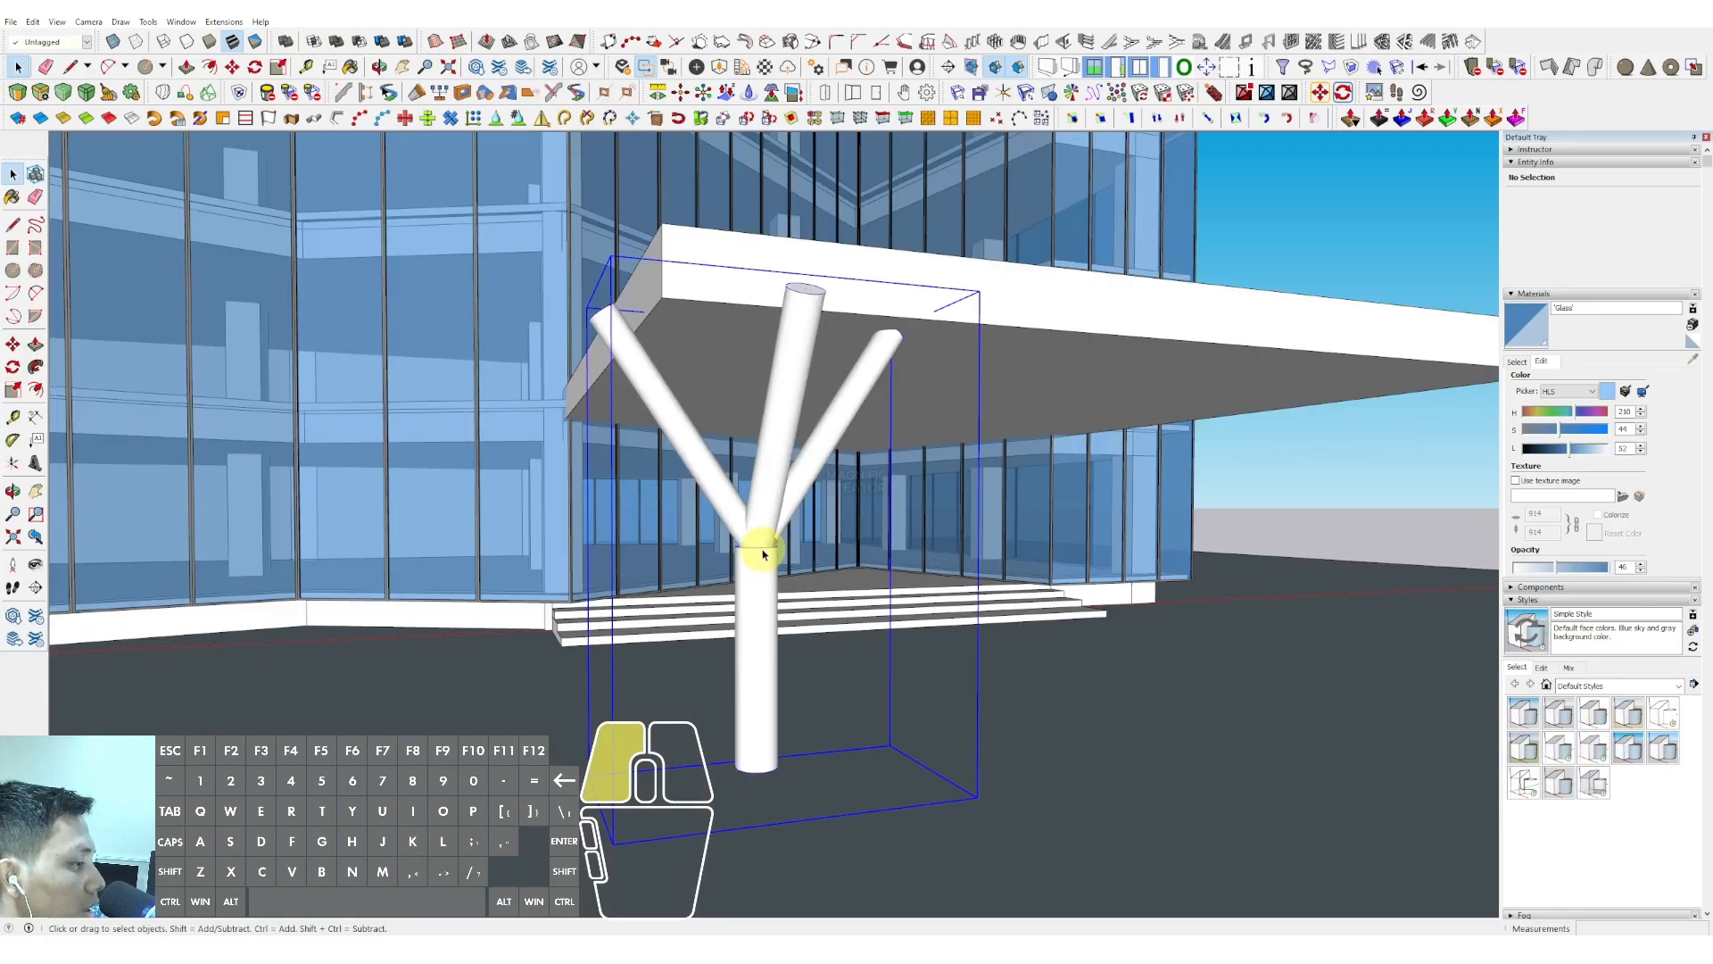
{"action": "left_click", "coordinate": [762, 555]}
{"action": "middle_click_drag", "start_coordinate": [760, 555], "coordinate": [727, 547]}
{"action": "left_click_drag", "start_coordinate": [707, 539], "coordinate": [794, 574]}
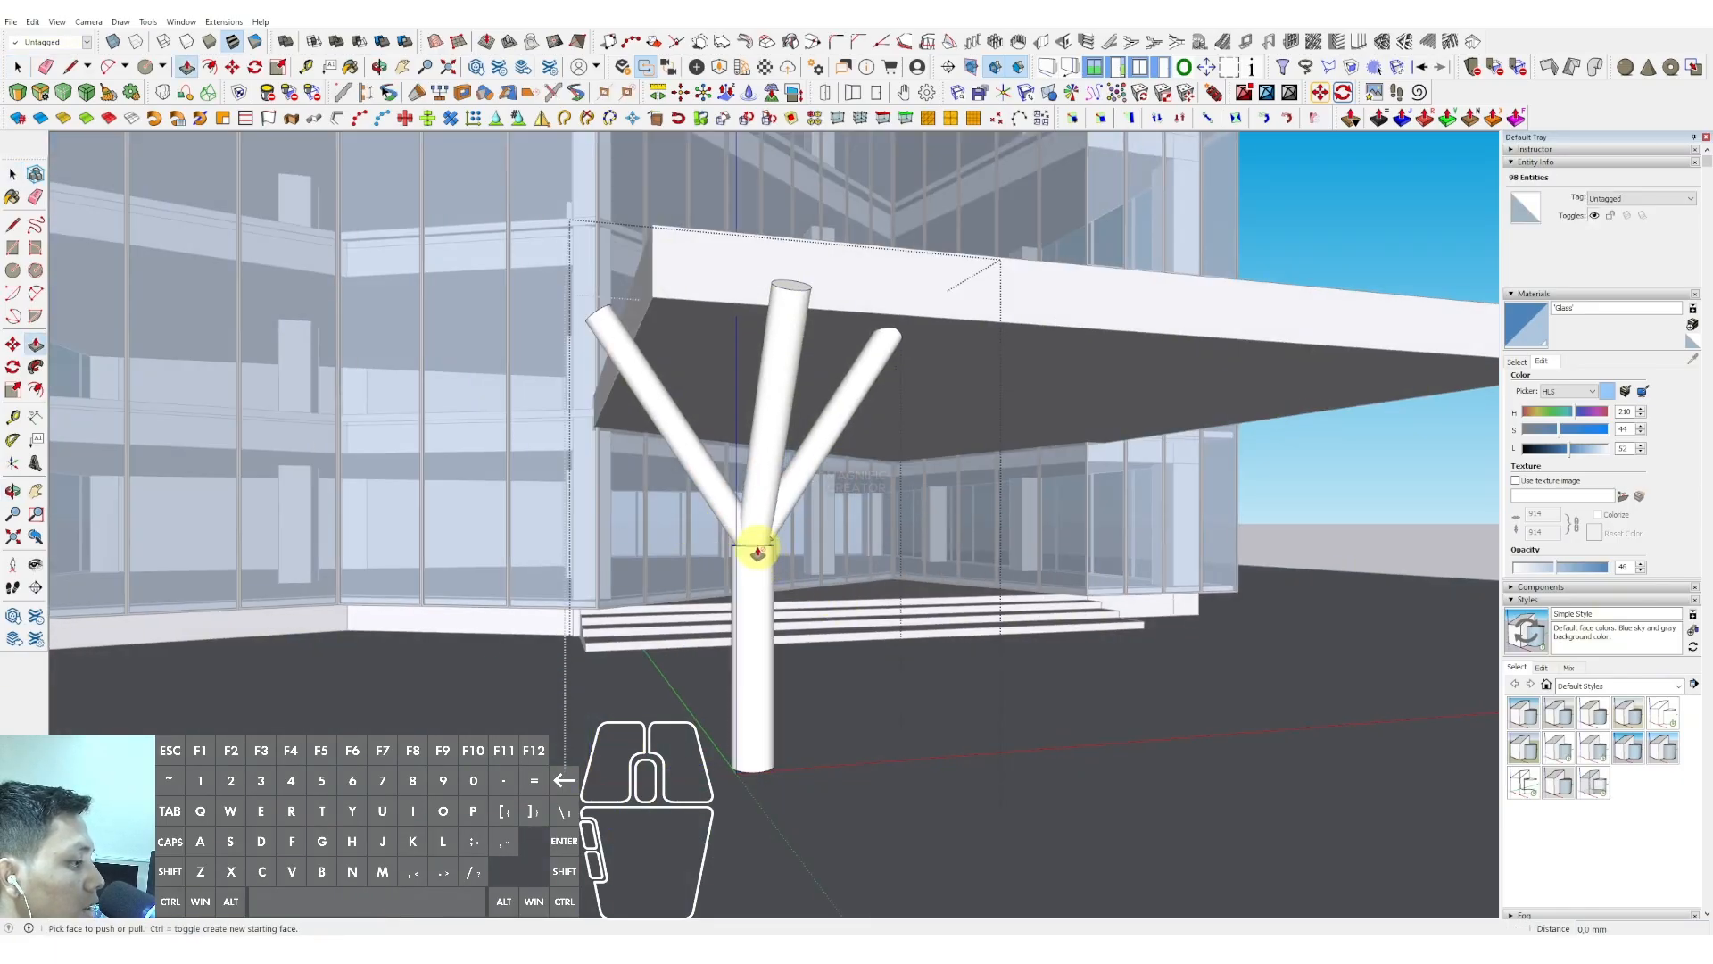
{"action": "key", "text": "space"}
{"action": "left_click", "coordinate": [698, 526]}
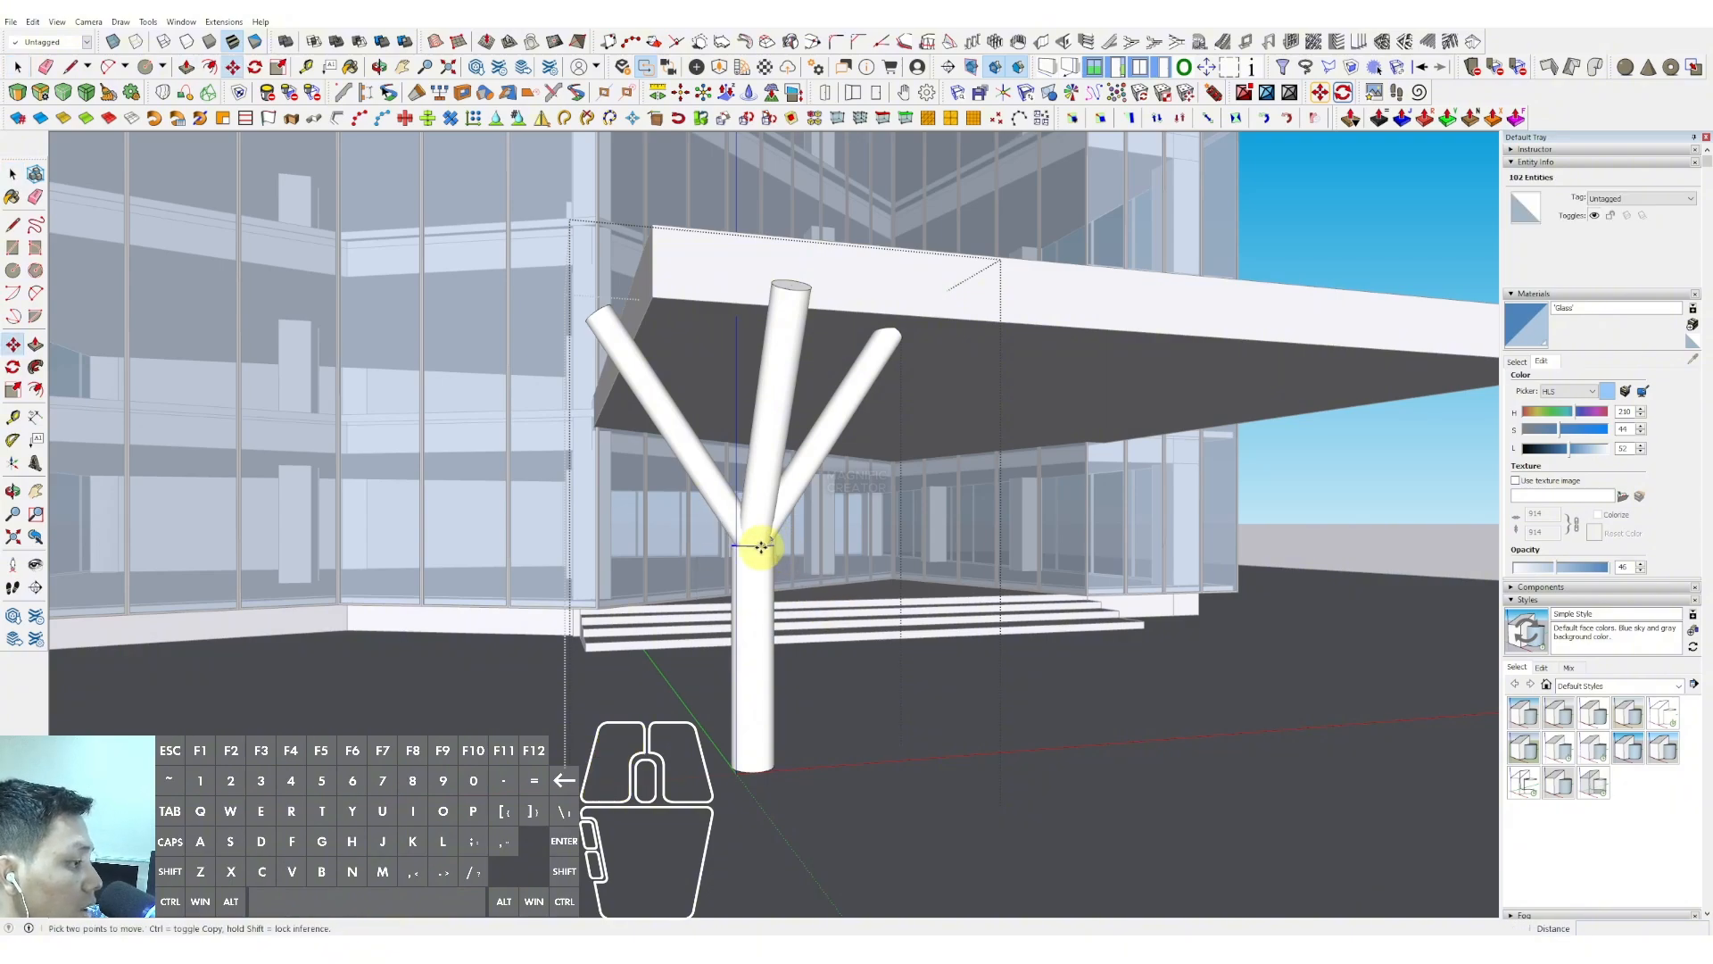
{"action": "left_click", "coordinate": [761, 547]}
{"action": "key", "text": "space"}
{"action": "scroll", "coordinate": [750, 562], "scroll_direction": "down", "scroll_amount": 1}
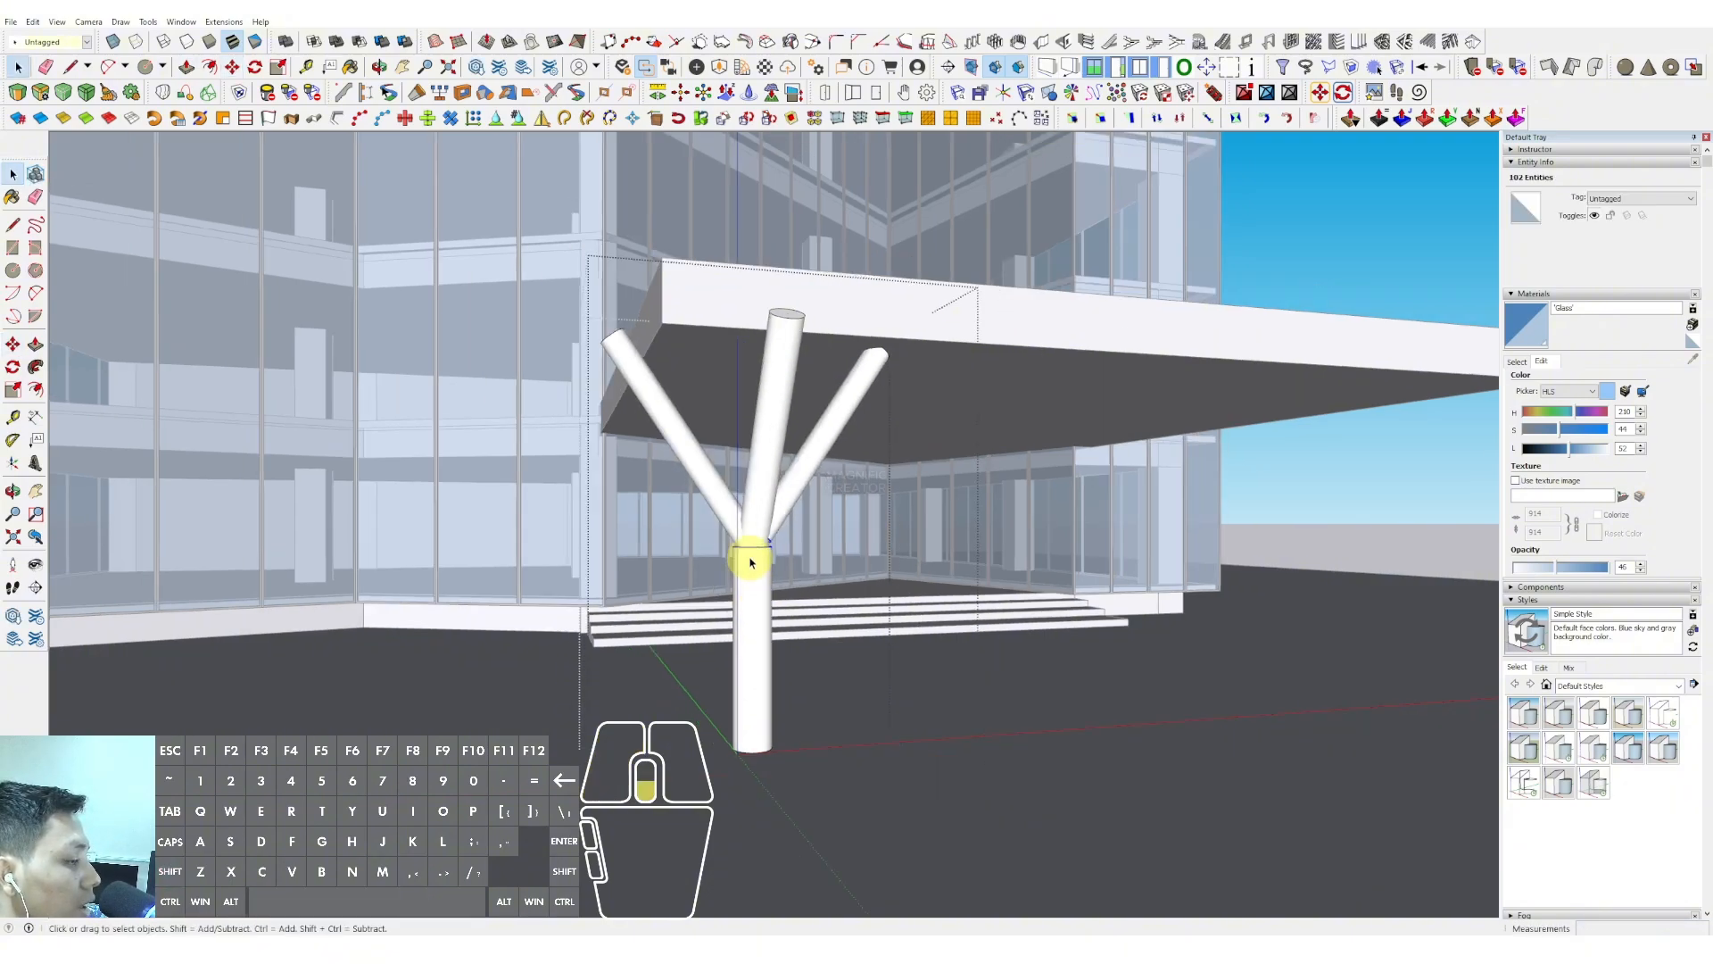
{"action": "middle_click_drag", "start_coordinate": [750, 563], "coordinate": [865, 600]}
{"action": "left_click", "coordinate": [865, 601]}
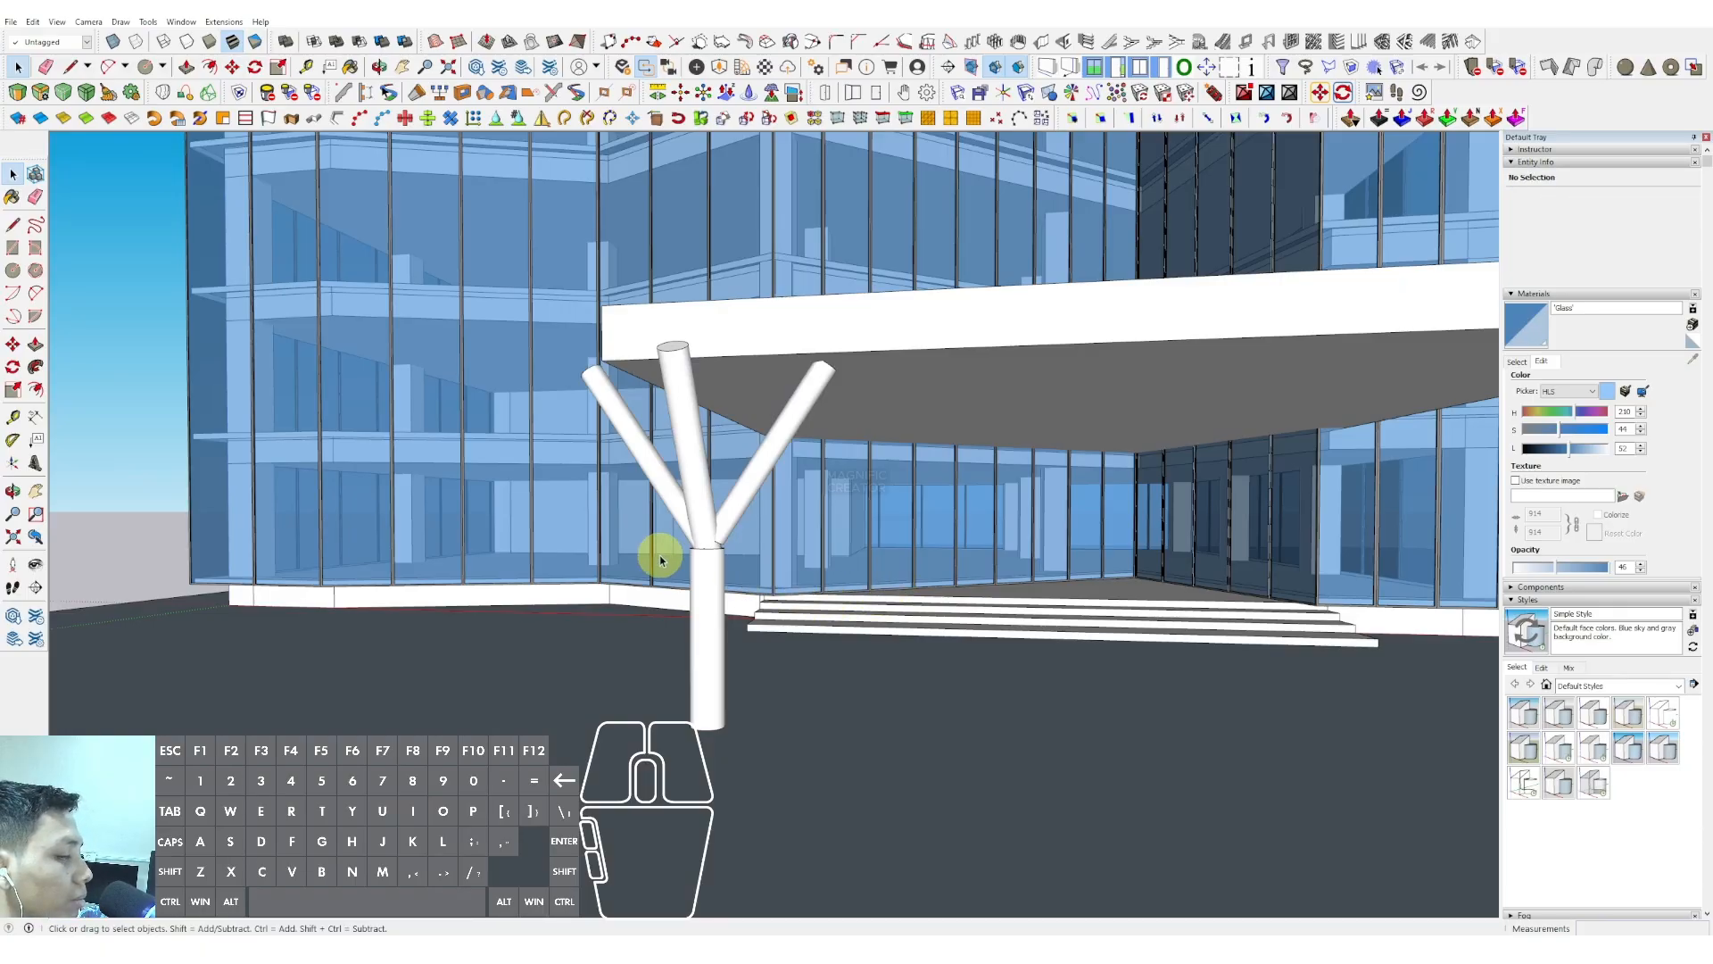
Paint the branching column group with Steel Brushed Stainless from the Metal materials
{"action": "middle_click_drag", "start_coordinate": [682, 413], "coordinate": [1026, 580]}
{"action": "left_click", "coordinate": [753, 651]}
{"action": "left_click", "coordinate": [1516, 361]}
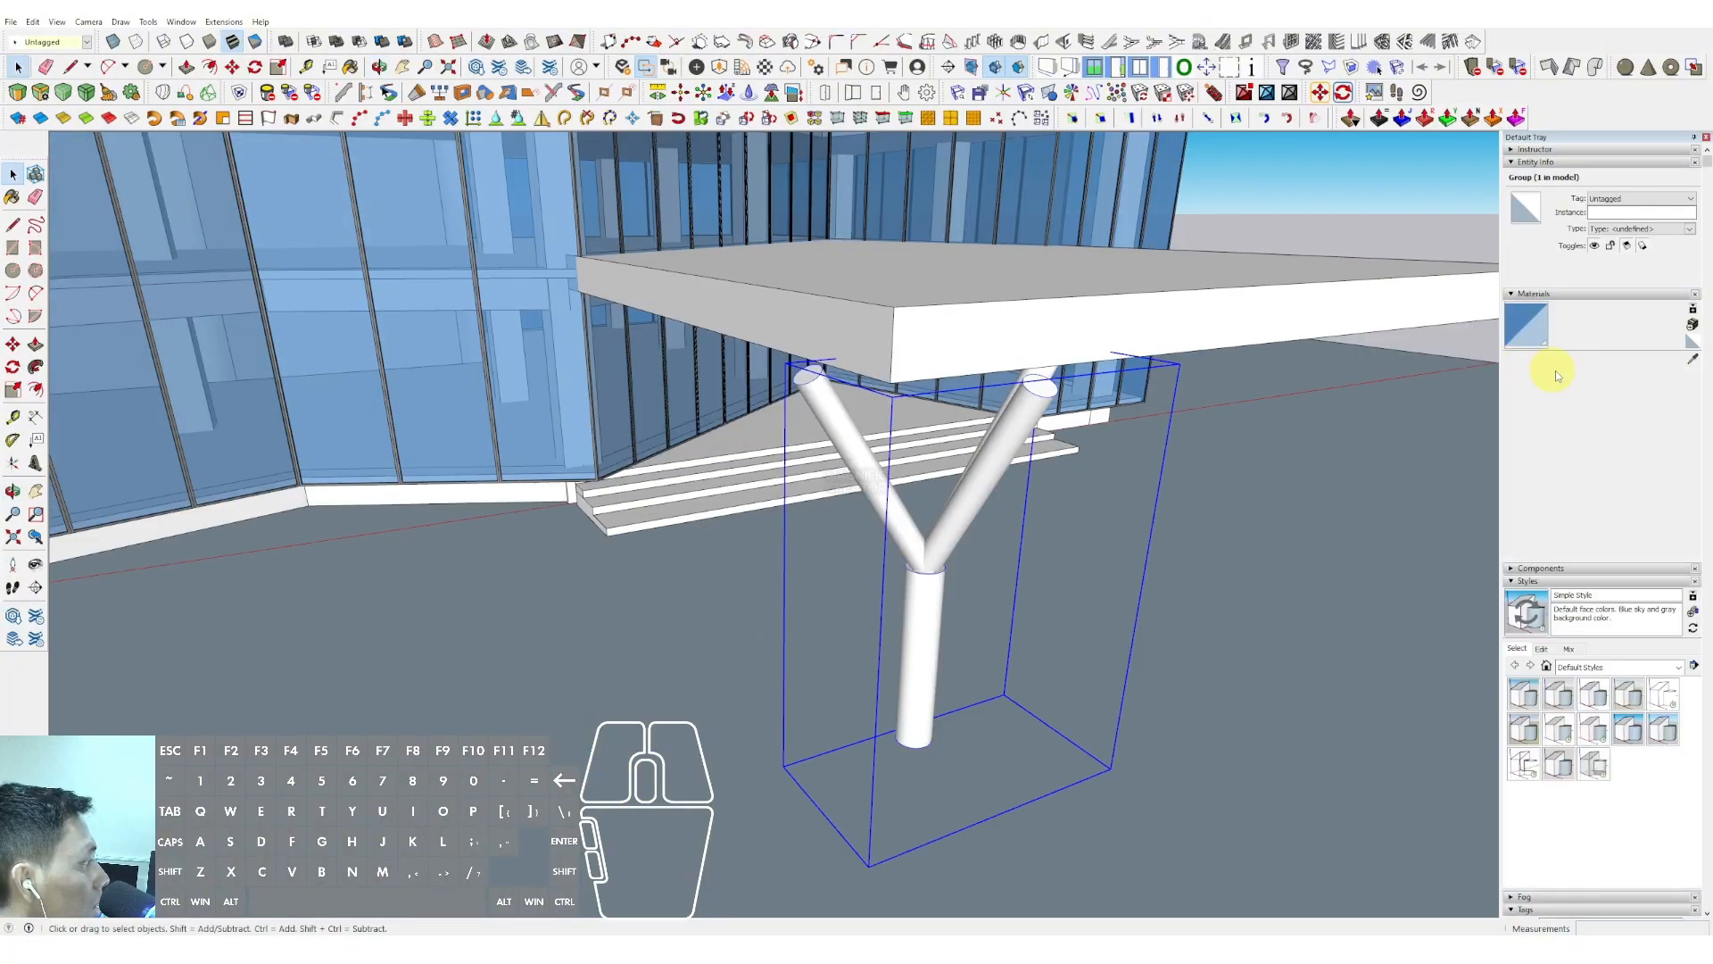
{"action": "left_click", "coordinate": [1617, 380]}
{"action": "left_click", "coordinate": [1577, 500]}
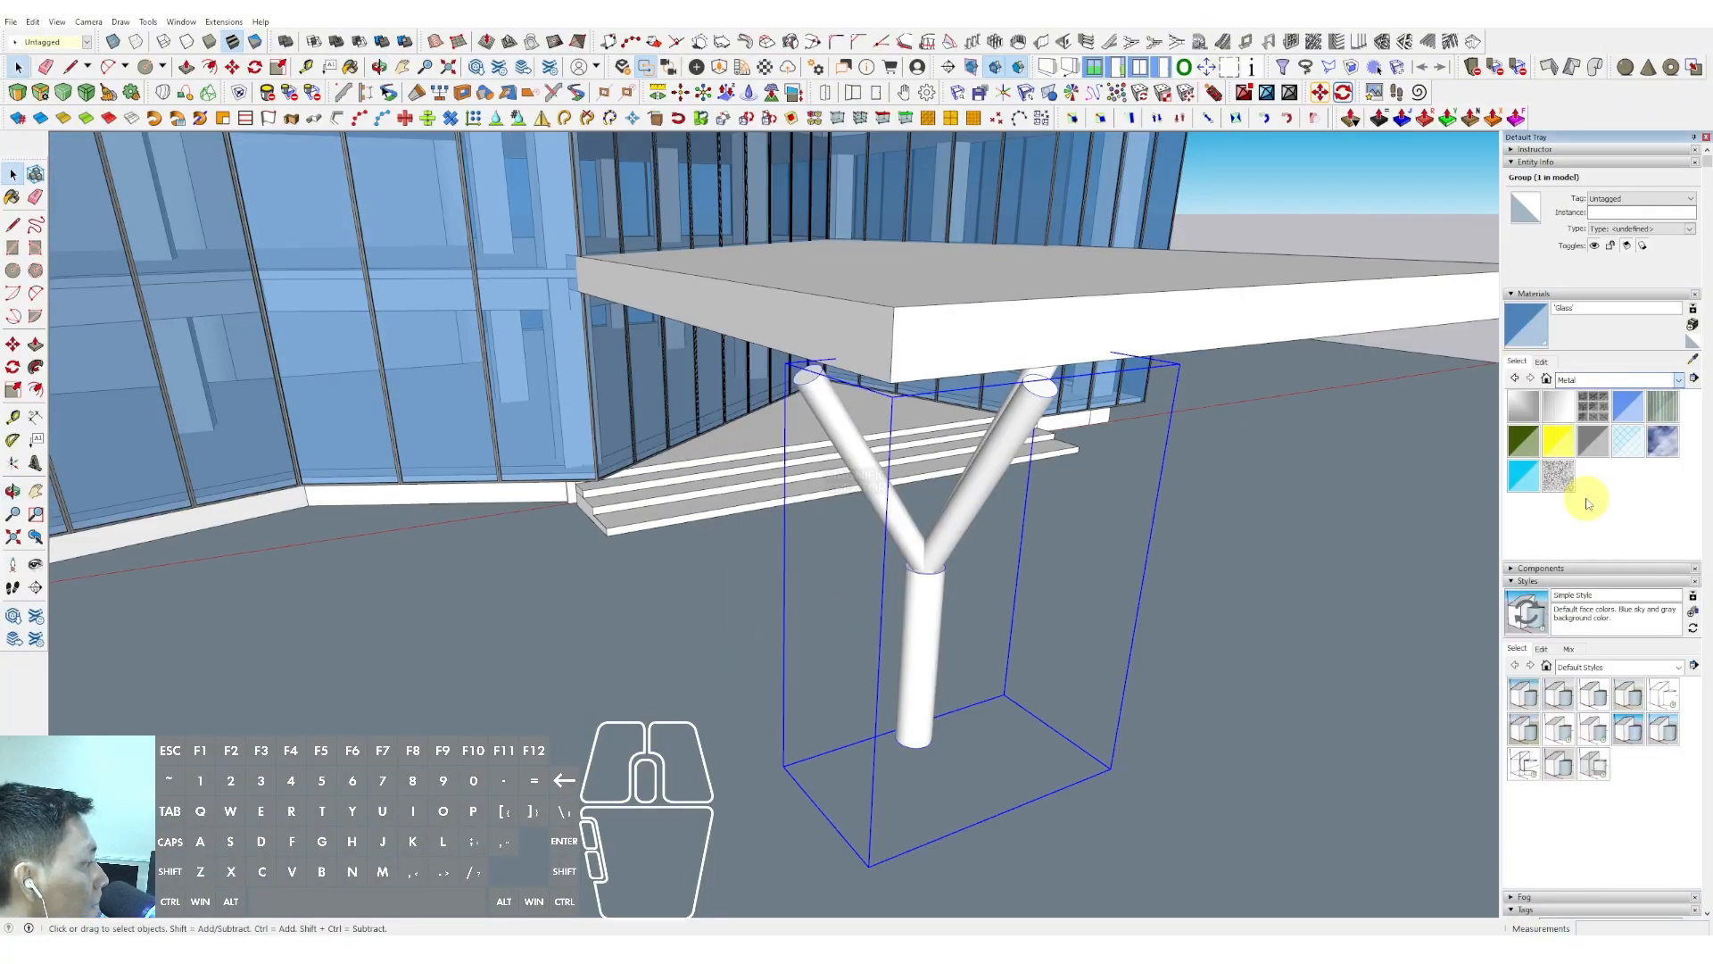
{"action": "left_click", "coordinate": [1524, 476]}
{"action": "left_click", "coordinate": [943, 576]}
Move the branching column horizontally to a new position beneath the canopy's front corner
{"action": "middle_click_drag", "start_coordinate": [943, 575], "coordinate": [919, 745]}
{"action": "key", "text": "space"}
{"action": "key", "text": "m"}
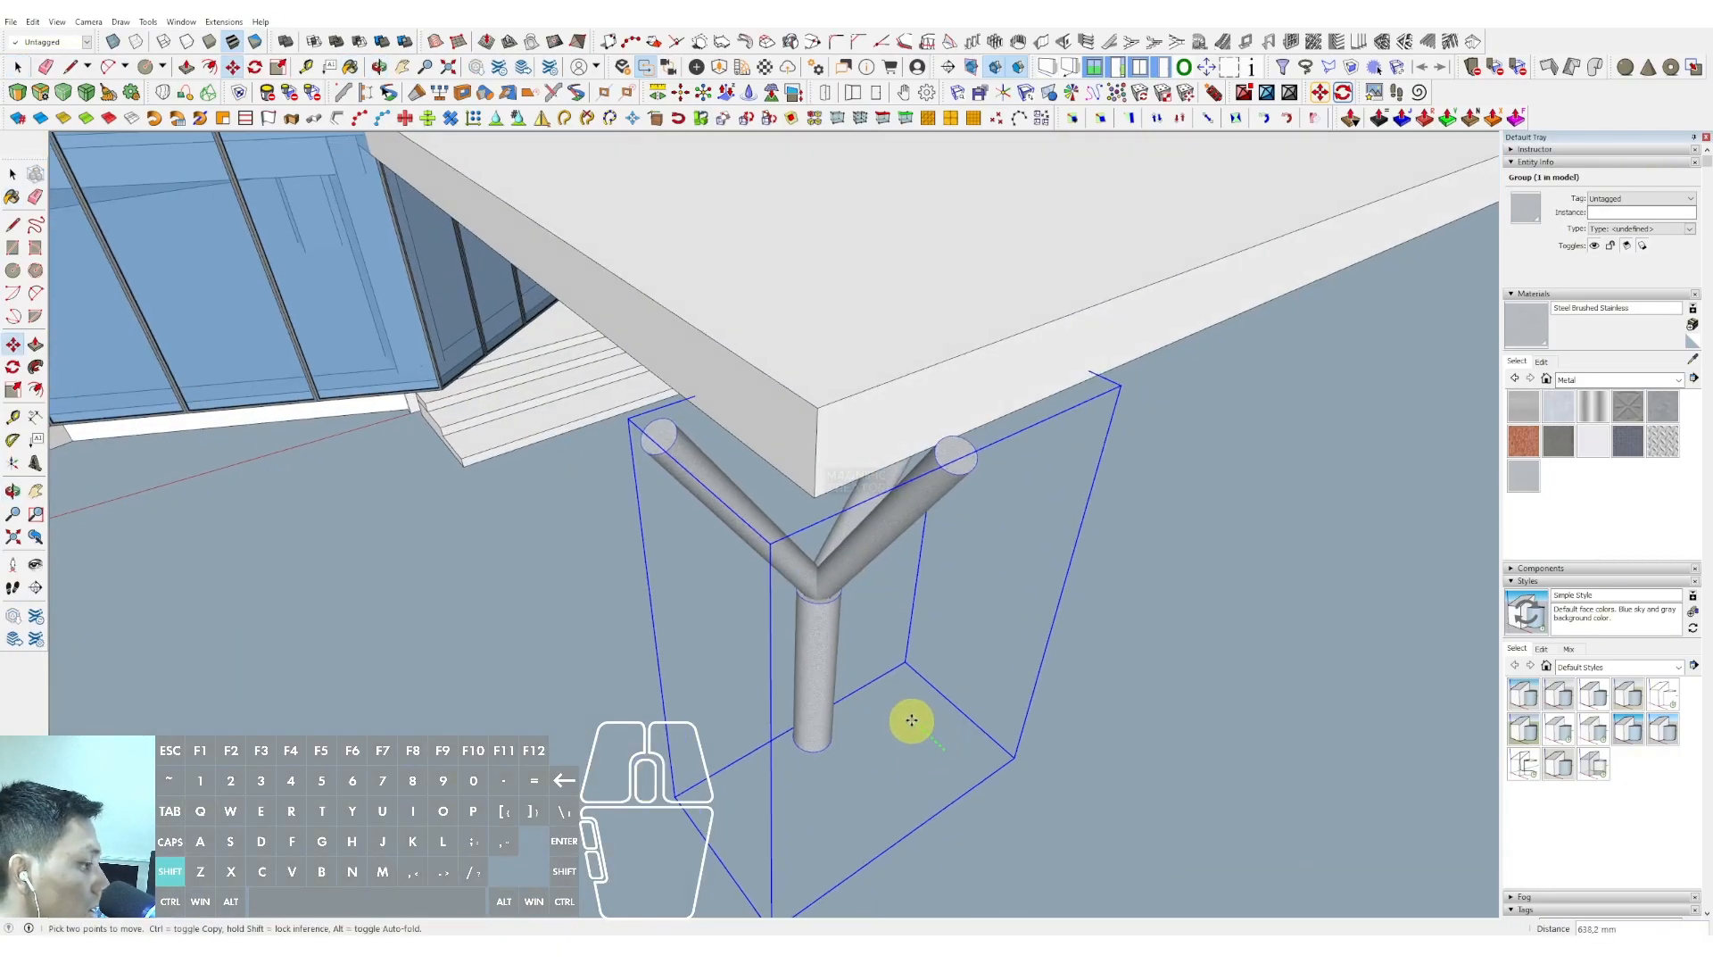
{"action": "left_click", "coordinate": [897, 704]}
{"action": "left_click", "coordinate": [945, 661]}
{"action": "middle_click_drag", "start_coordinate": [937, 642], "coordinate": [735, 565]}
{"action": "scroll", "coordinate": [735, 566], "scroll_direction": "down", "scroll_amount": 2}
{"action": "scroll", "coordinate": [736, 566], "scroll_direction": "up", "scroll_amount": 5}
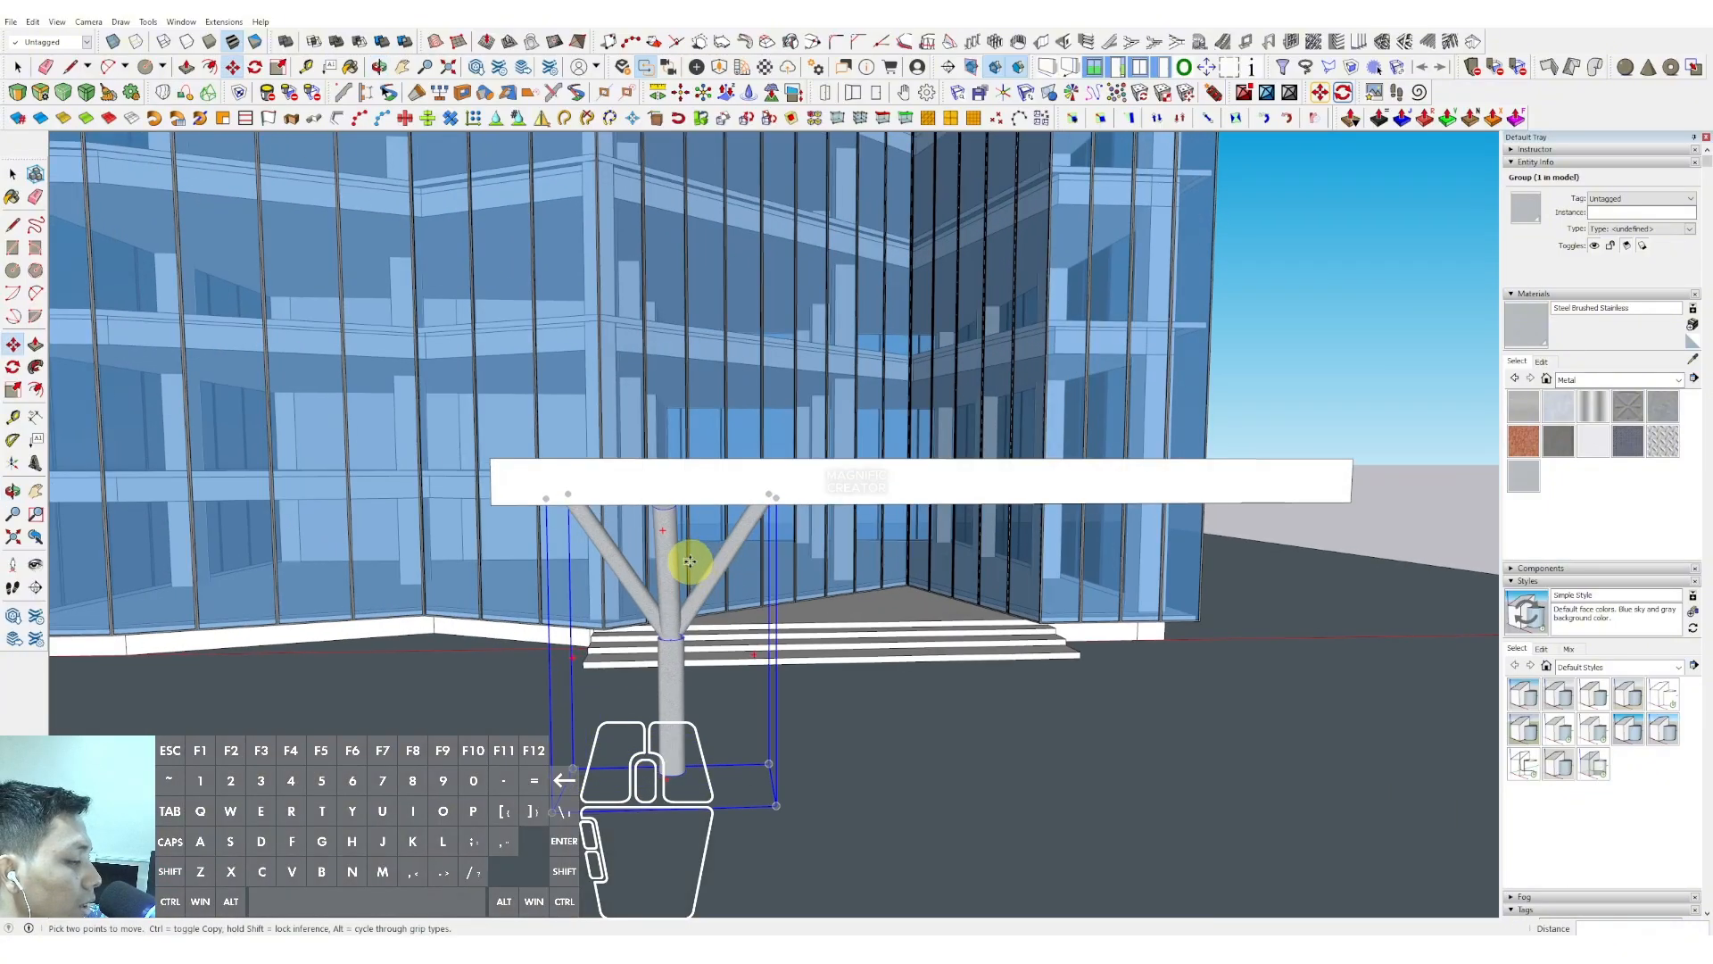
Move the column out from beneath the canopy and adjust its height by scaling along the blue axis
{"action": "key", "text": "s"}
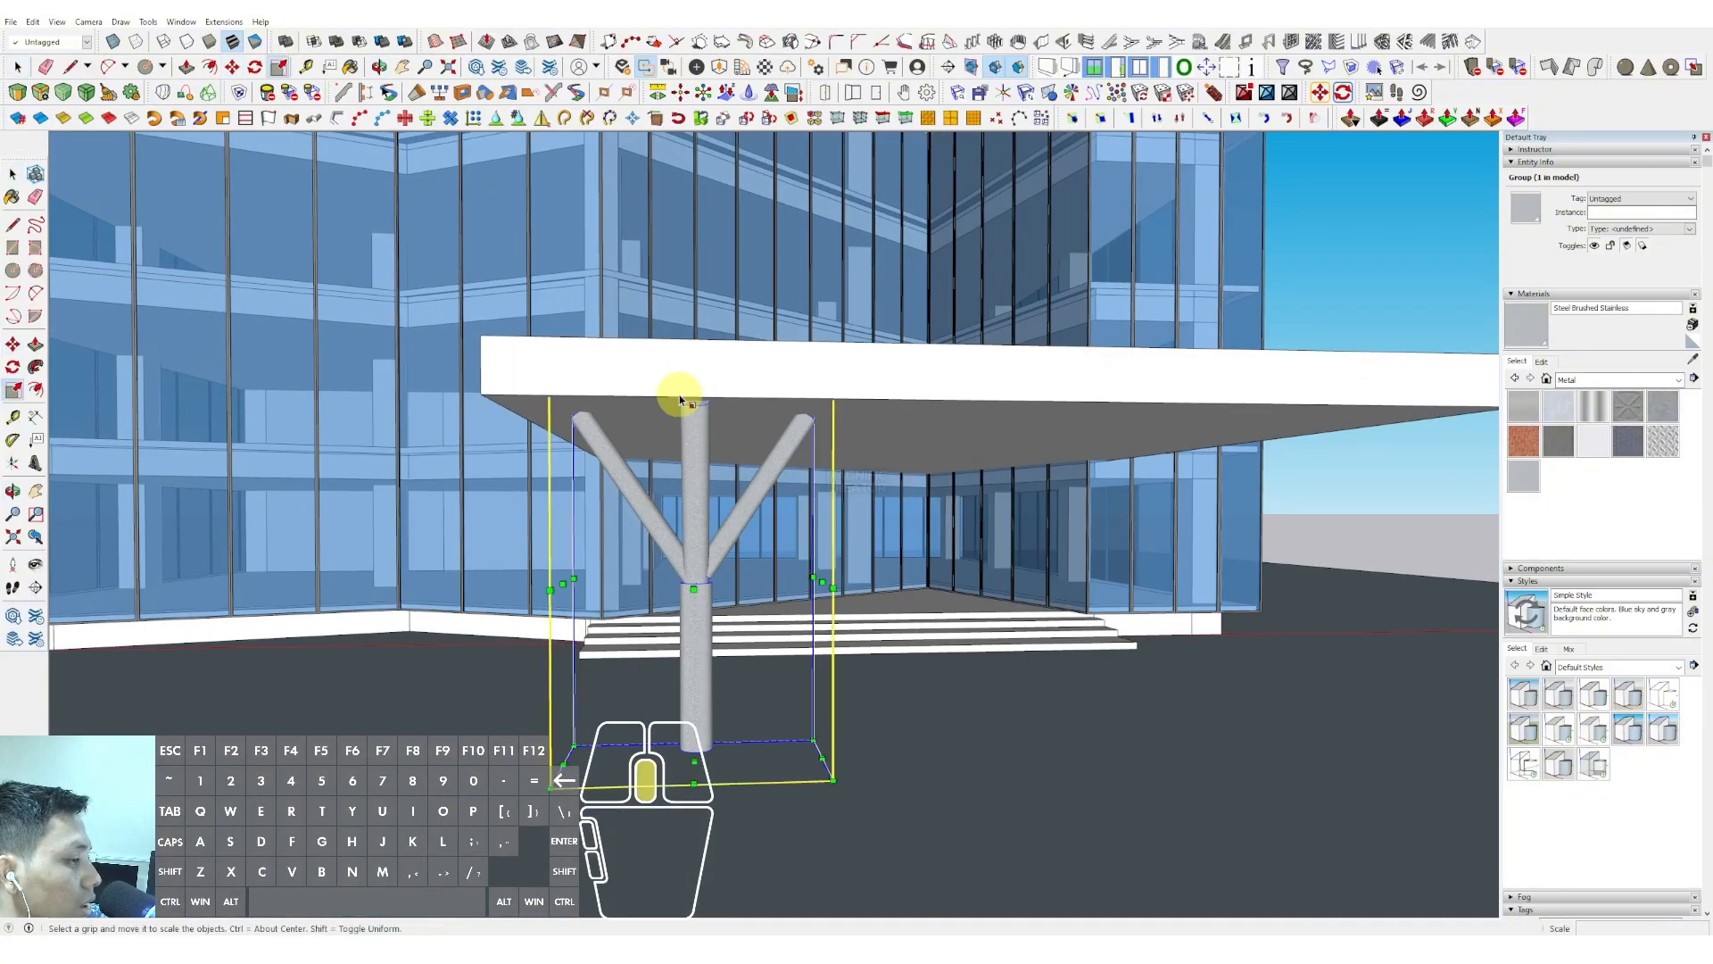
{"action": "middle_click_drag", "start_coordinate": [680, 399], "coordinate": [736, 431]}
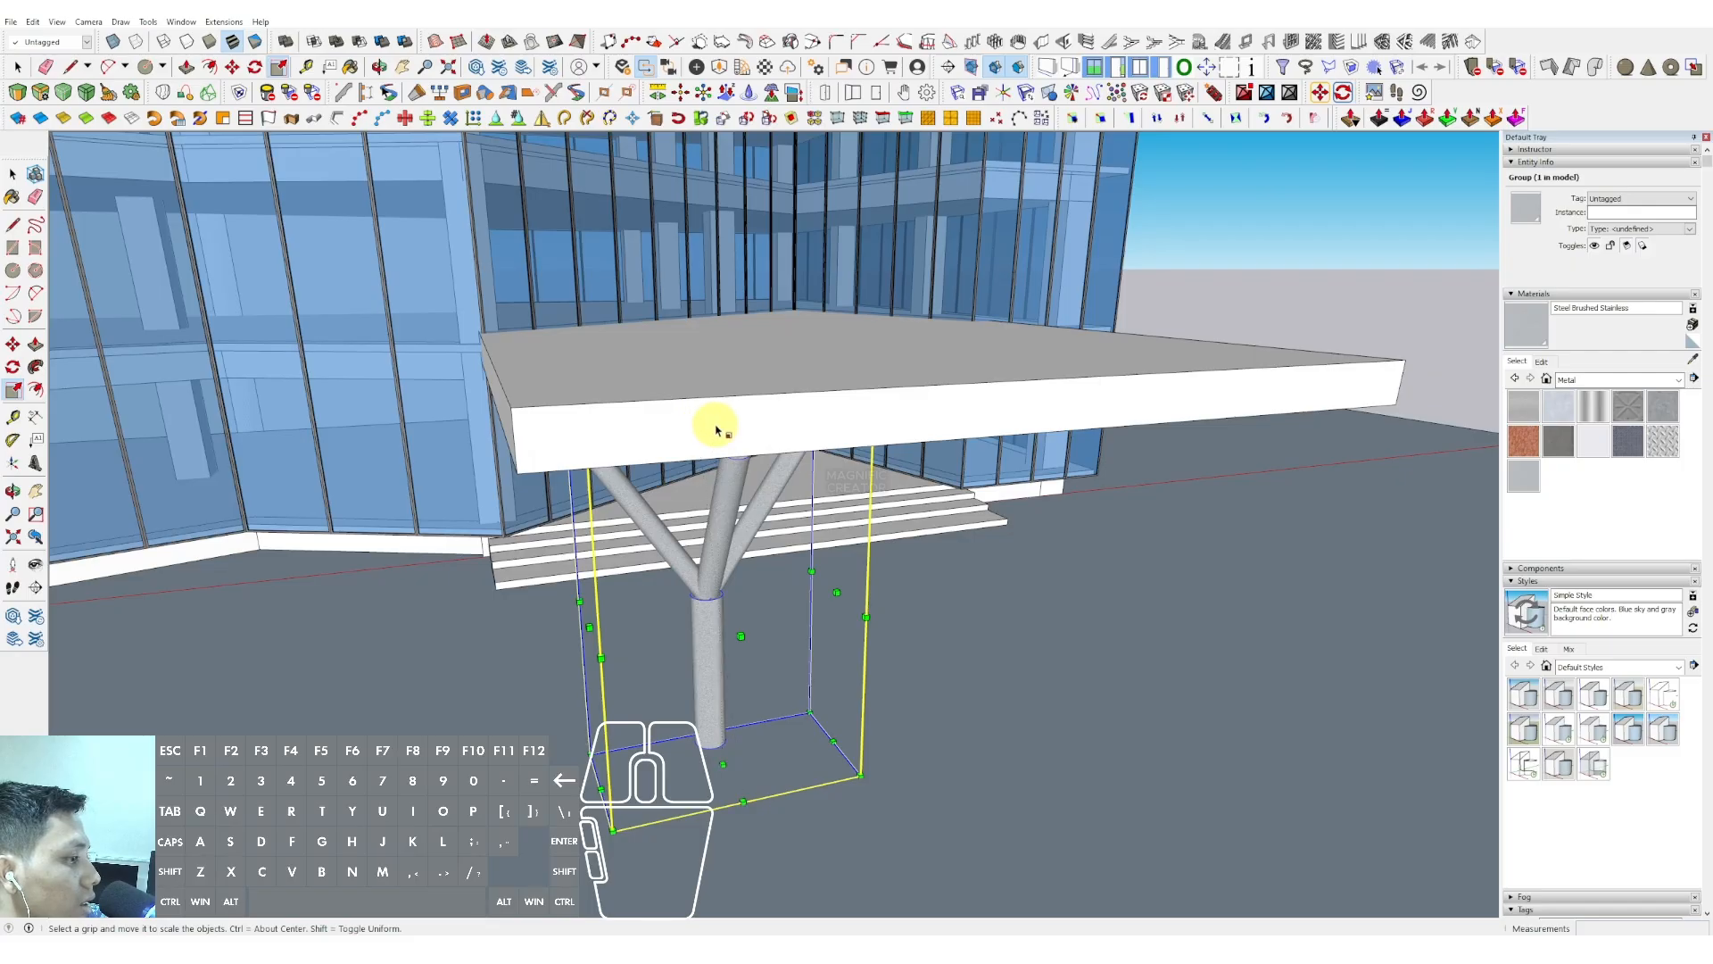
{"action": "middle_click_drag", "start_coordinate": [717, 421], "coordinate": [919, 505]}
{"action": "scroll", "coordinate": [866, 562], "scroll_direction": "down", "scroll_amount": 2}
{"action": "key", "text": "m"}
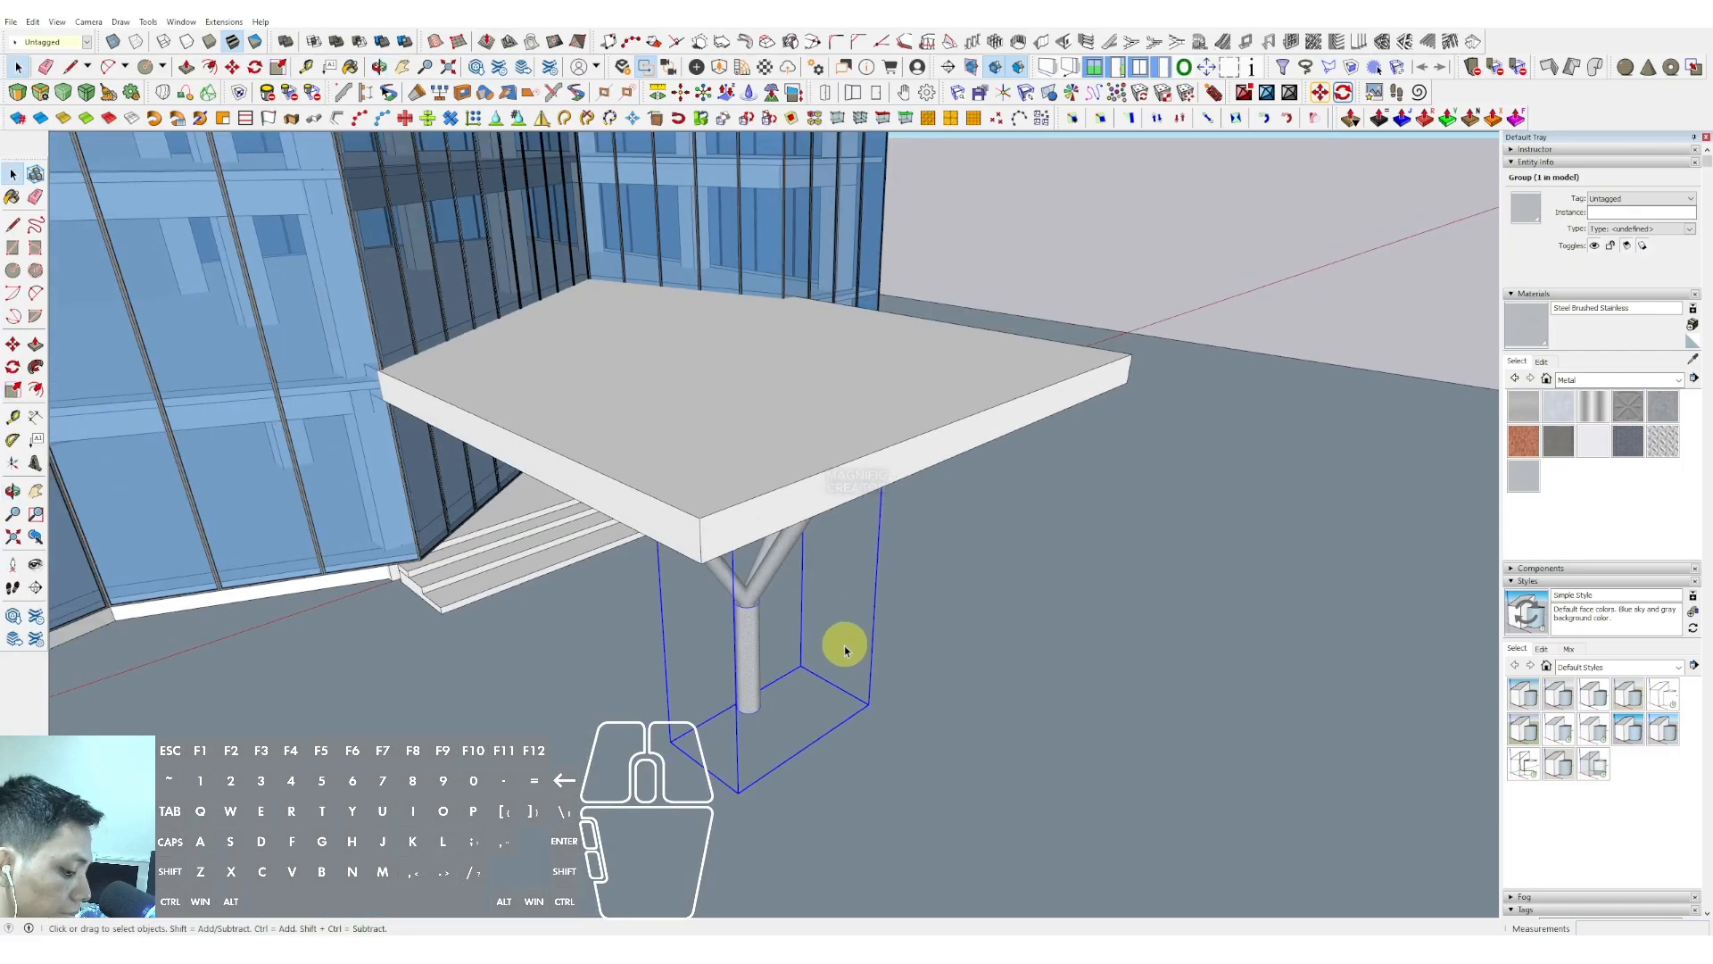
{"action": "left_click", "coordinate": [910, 659]}
{"action": "key", "text": "space"}
{"action": "key", "text": "s"}
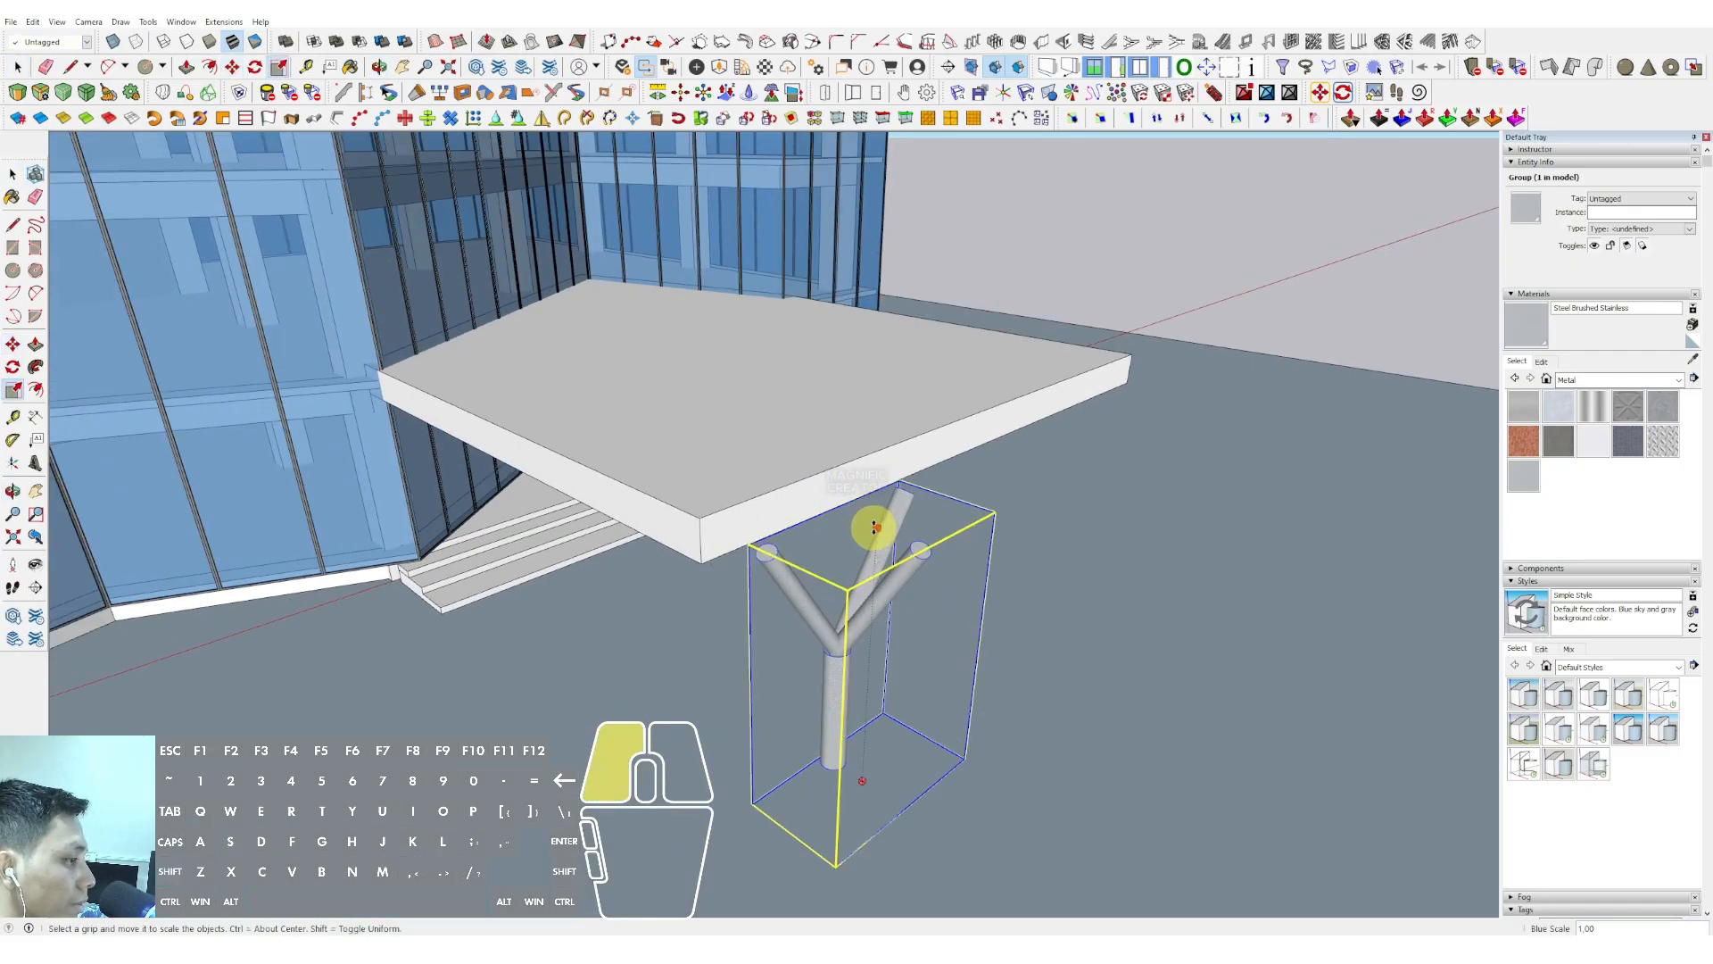
Move the column about 3 m along the green axis back under the canopy
{"action": "key", "text": "m"}
{"action": "left_click", "coordinate": [964, 760]}
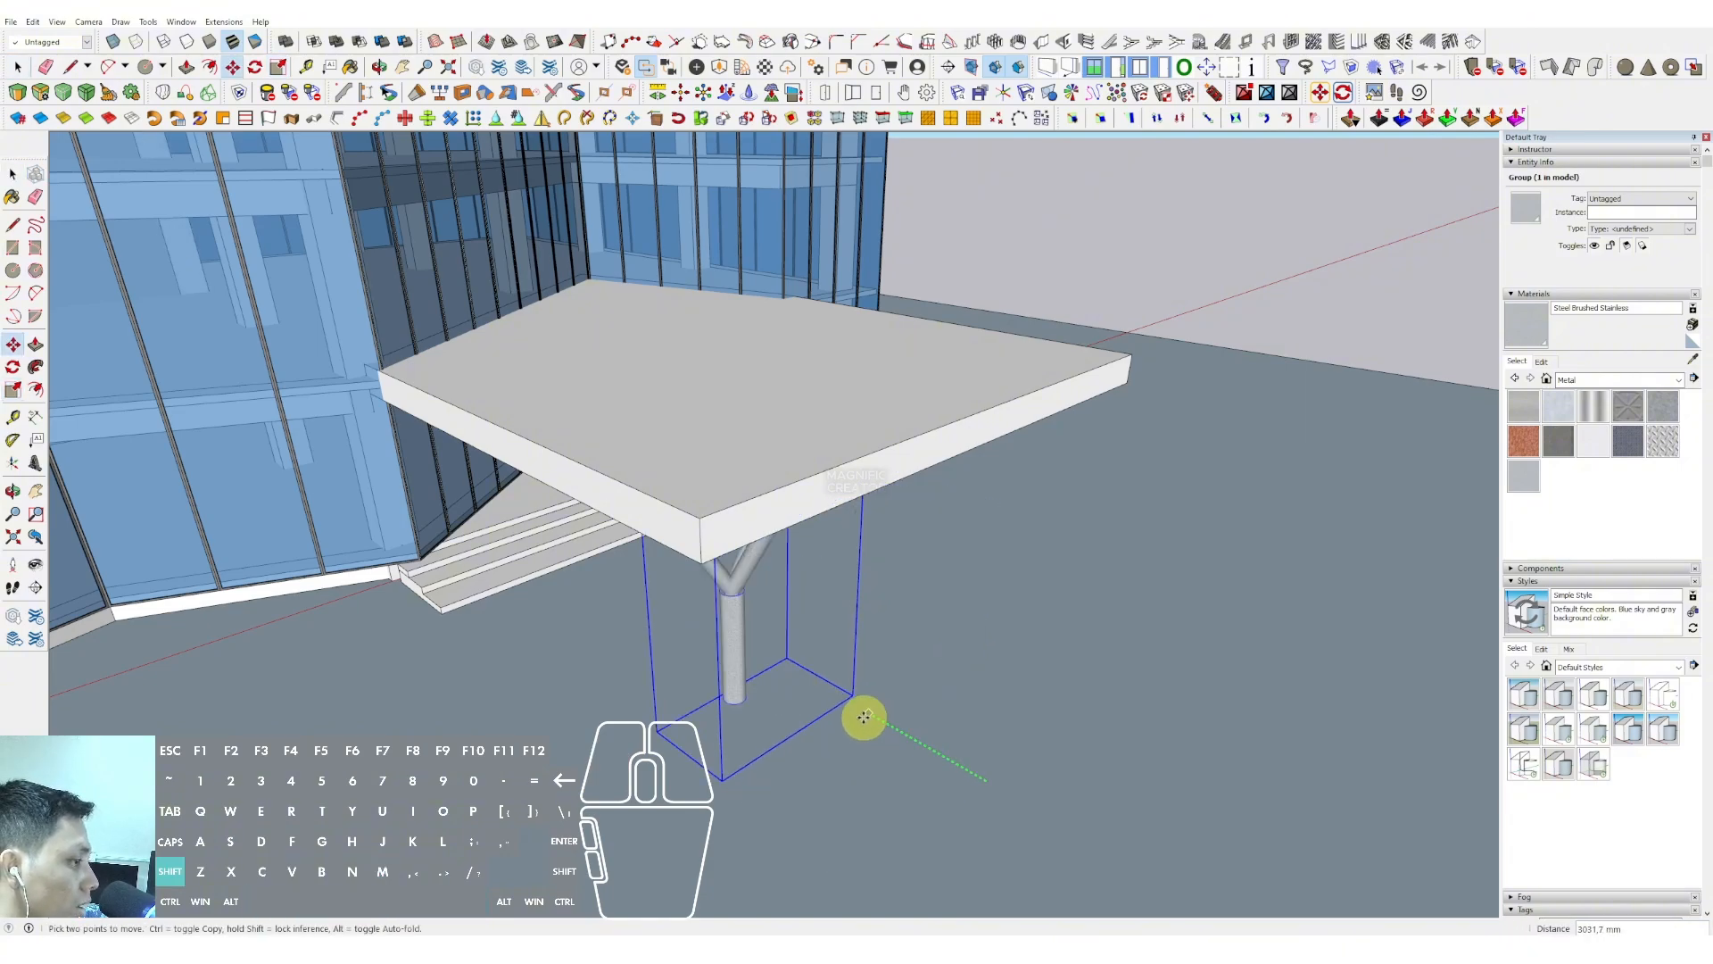
{"action": "left_click", "coordinate": [866, 714]}
{"action": "key", "text": "space"}
Copy the branching column to the other end of the canopy front and again to the middle, making a row of three
{"action": "middle_click_drag", "start_coordinate": [867, 714], "coordinate": [765, 604]}
{"action": "key", "text": "m"}
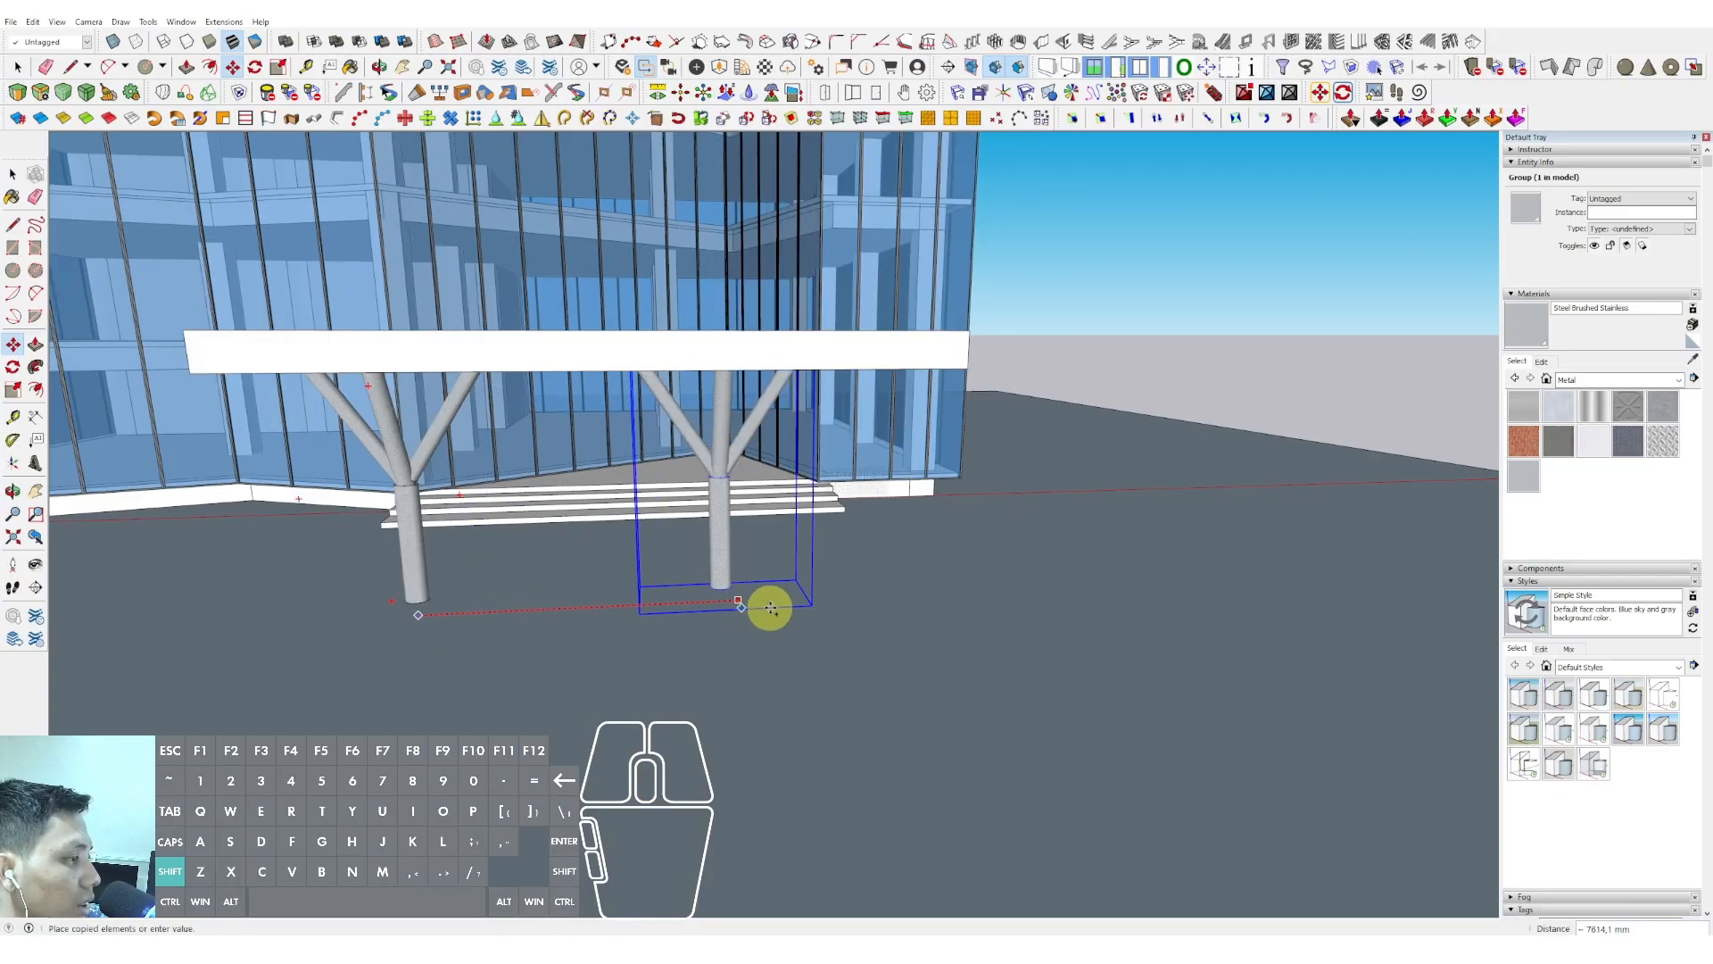
{"action": "left_click", "coordinate": [860, 604]}
{"action": "left_click", "coordinate": [836, 610]}
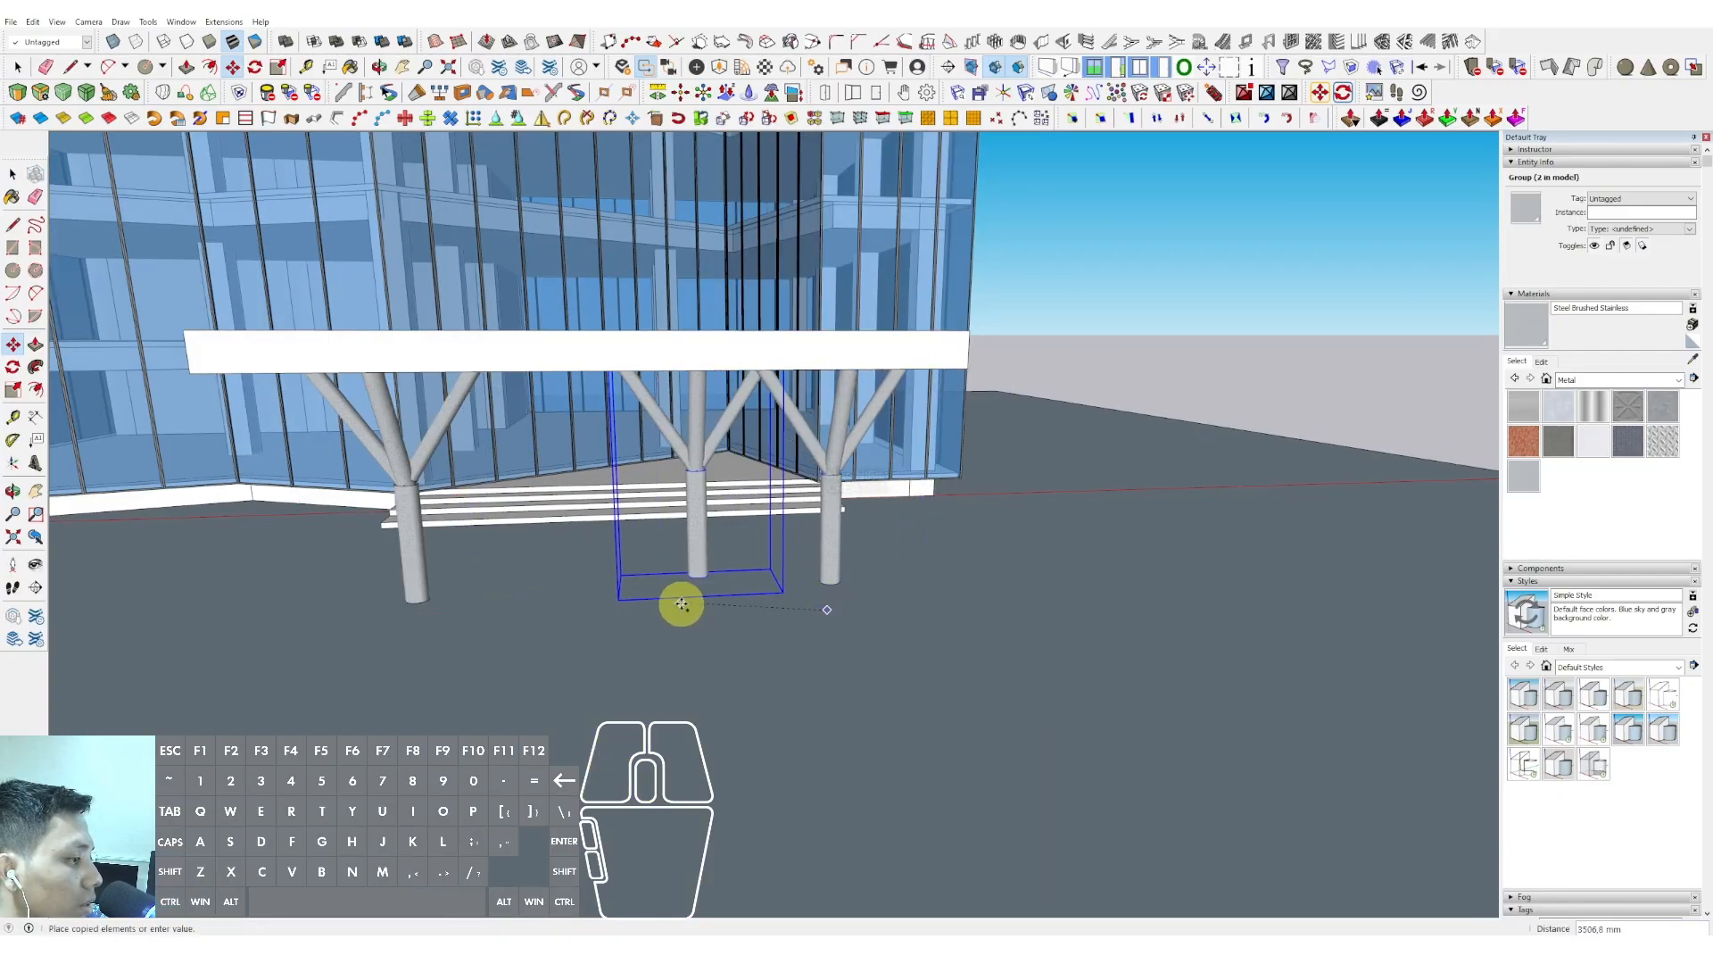
{"action": "left_click", "coordinate": [604, 612]}
{"action": "key", "text": "space"}
Open the canopy group and pull its front face outward past the columns with Push/Pull
{"action": "mouse_move", "coordinate": [604, 612]}
{"action": "middle_mouse_down"}
{"action": "mouse_move", "coordinate": [507, 533]}
{"action": "mouse_move", "coordinate": [719, 490]}
{"action": "mouse_move", "coordinate": [730, 554]}
{"action": "mouse_move", "coordinate": [747, 519]}
{"action": "mouse_move", "coordinate": [876, 494]}
{"action": "mouse_move", "coordinate": [838, 512]}
{"action": "mouse_move", "coordinate": [719, 513]}
{"action": "middle_mouse_up"}
{"action": "scroll", "coordinate": [612, 500], "scroll_direction": "up", "scroll_amount": 8}
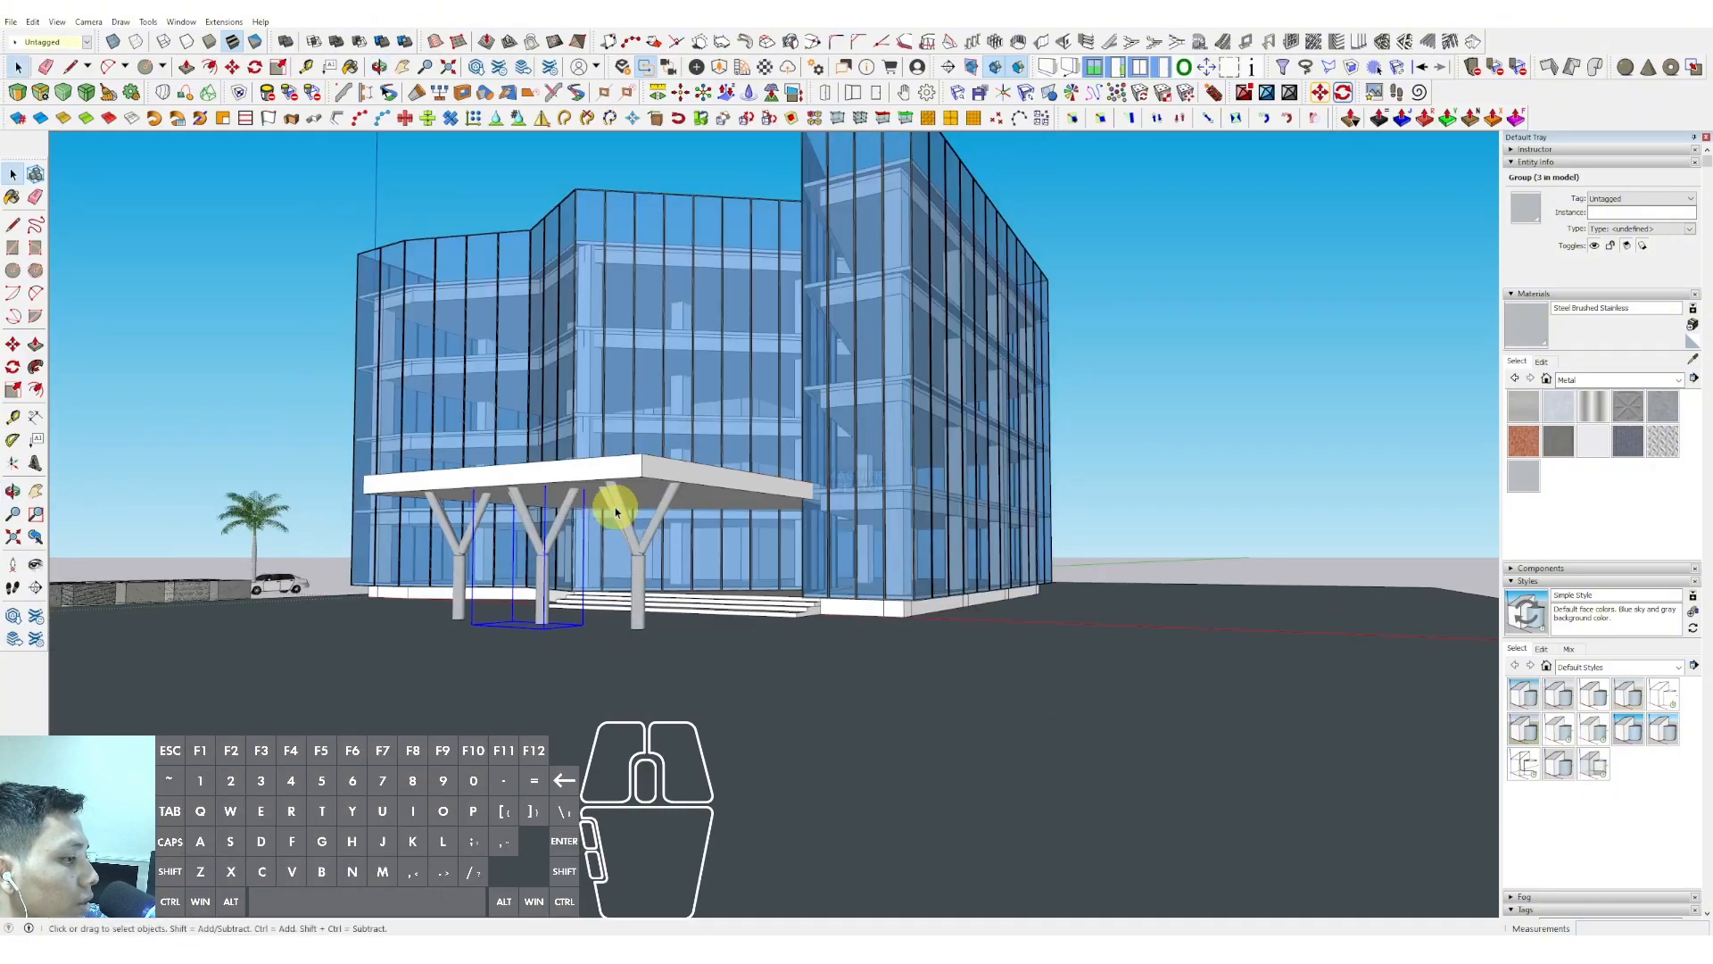
{"action": "left_click", "coordinate": [627, 457]}
{"action": "triple_click", "coordinate": [627, 457]}
{"action": "middle_click_drag", "start_coordinate": [627, 456], "coordinate": [449, 458]}
{"action": "key", "text": "l"}
{"action": "key", "text": "space"}
{"action": "left_click", "coordinate": [387, 455]}
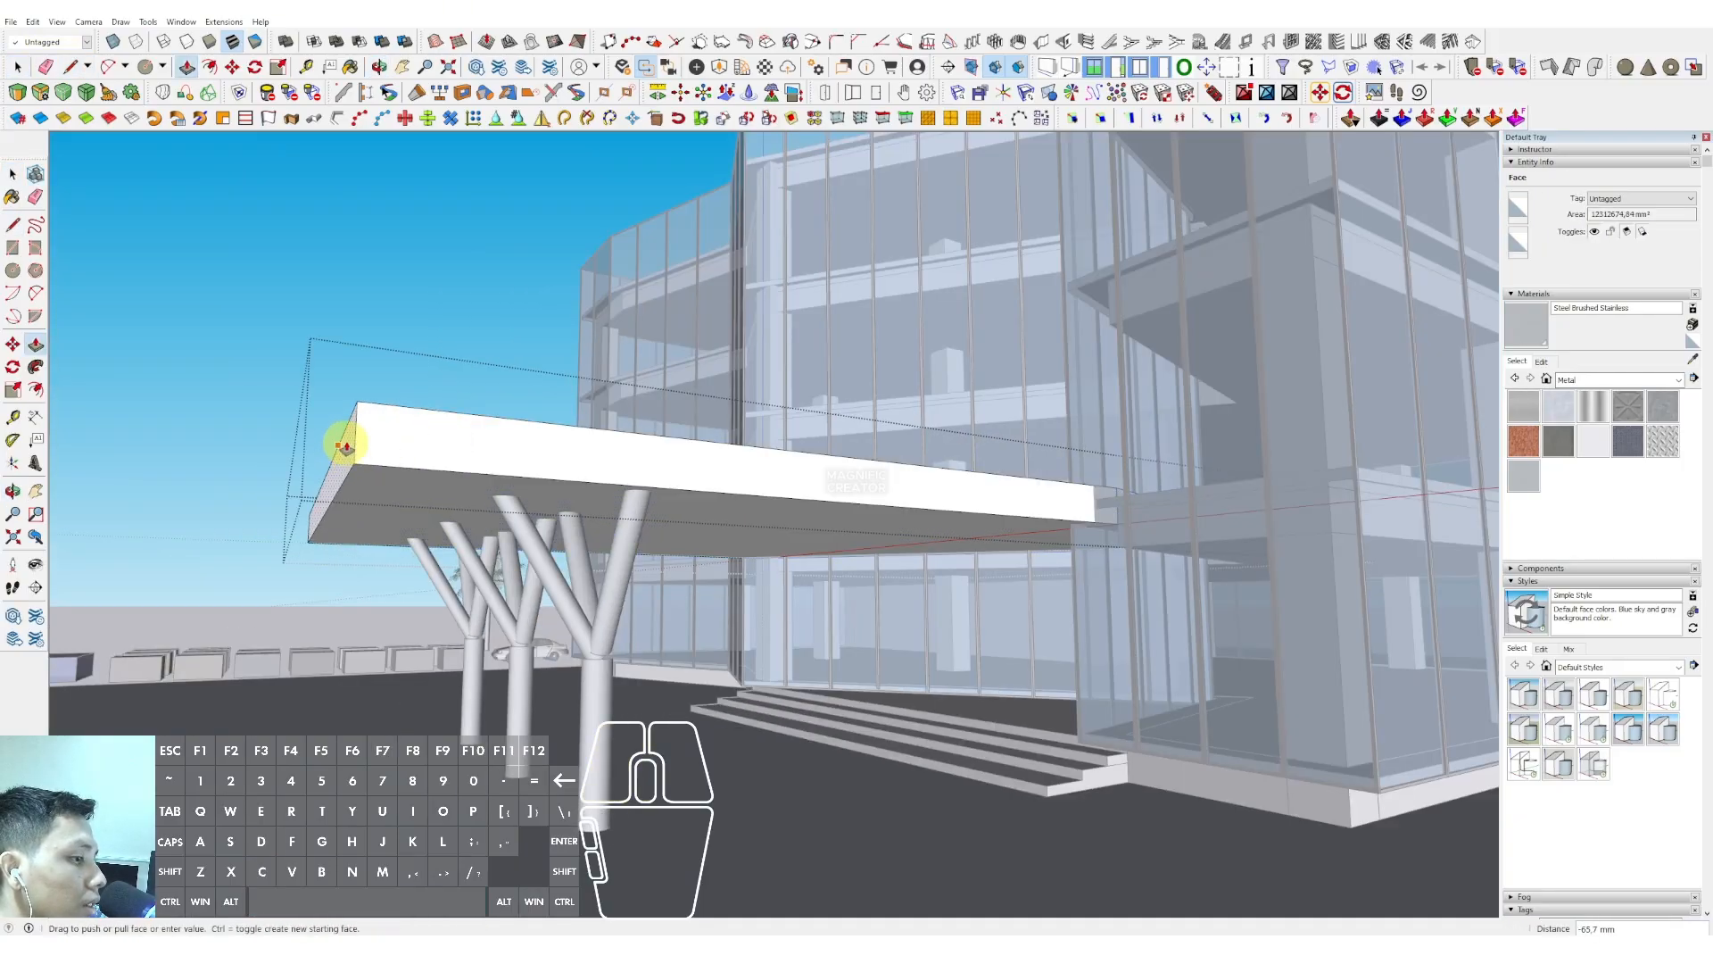
{"action": "left_click", "coordinate": [324, 439]}
{"action": "key", "text": "space"}
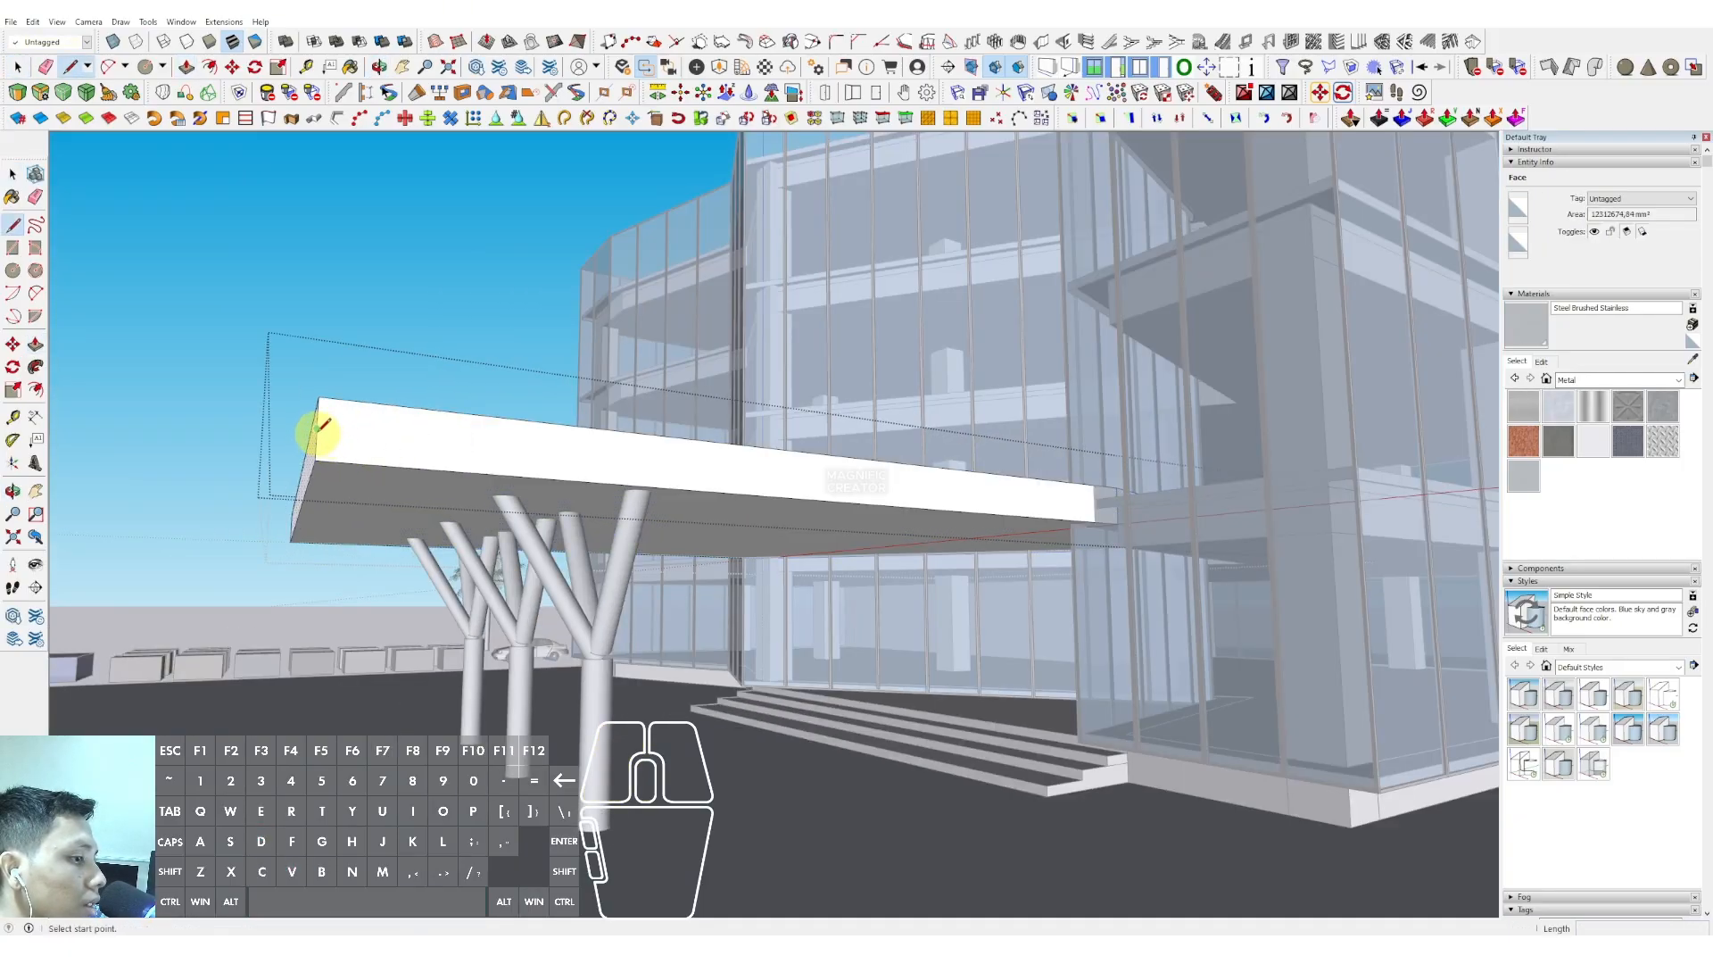
Draw a slanted line and a small rectangle on the canopy's end face and cut away the sloped underside
{"action": "left_click", "coordinate": [539, 478]}
{"action": "scroll", "coordinate": [340, 445], "scroll_direction": "up", "scroll_amount": 4}
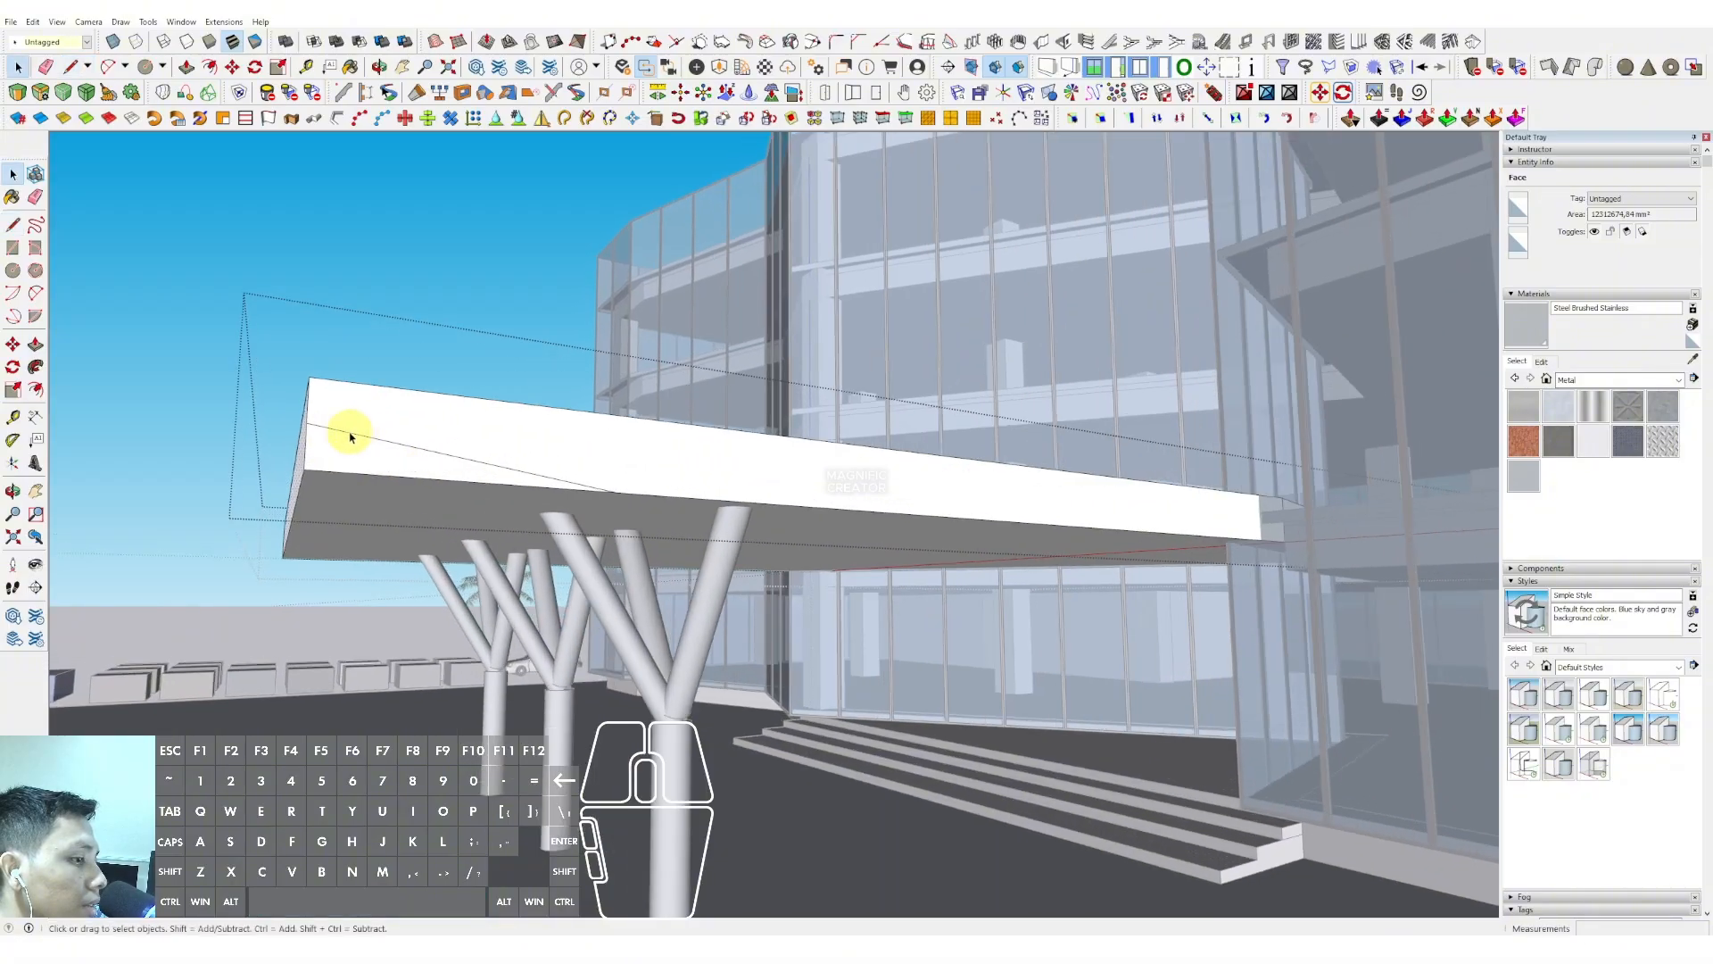
{"action": "key", "text": "r"}
{"action": "left_click", "coordinate": [342, 430]}
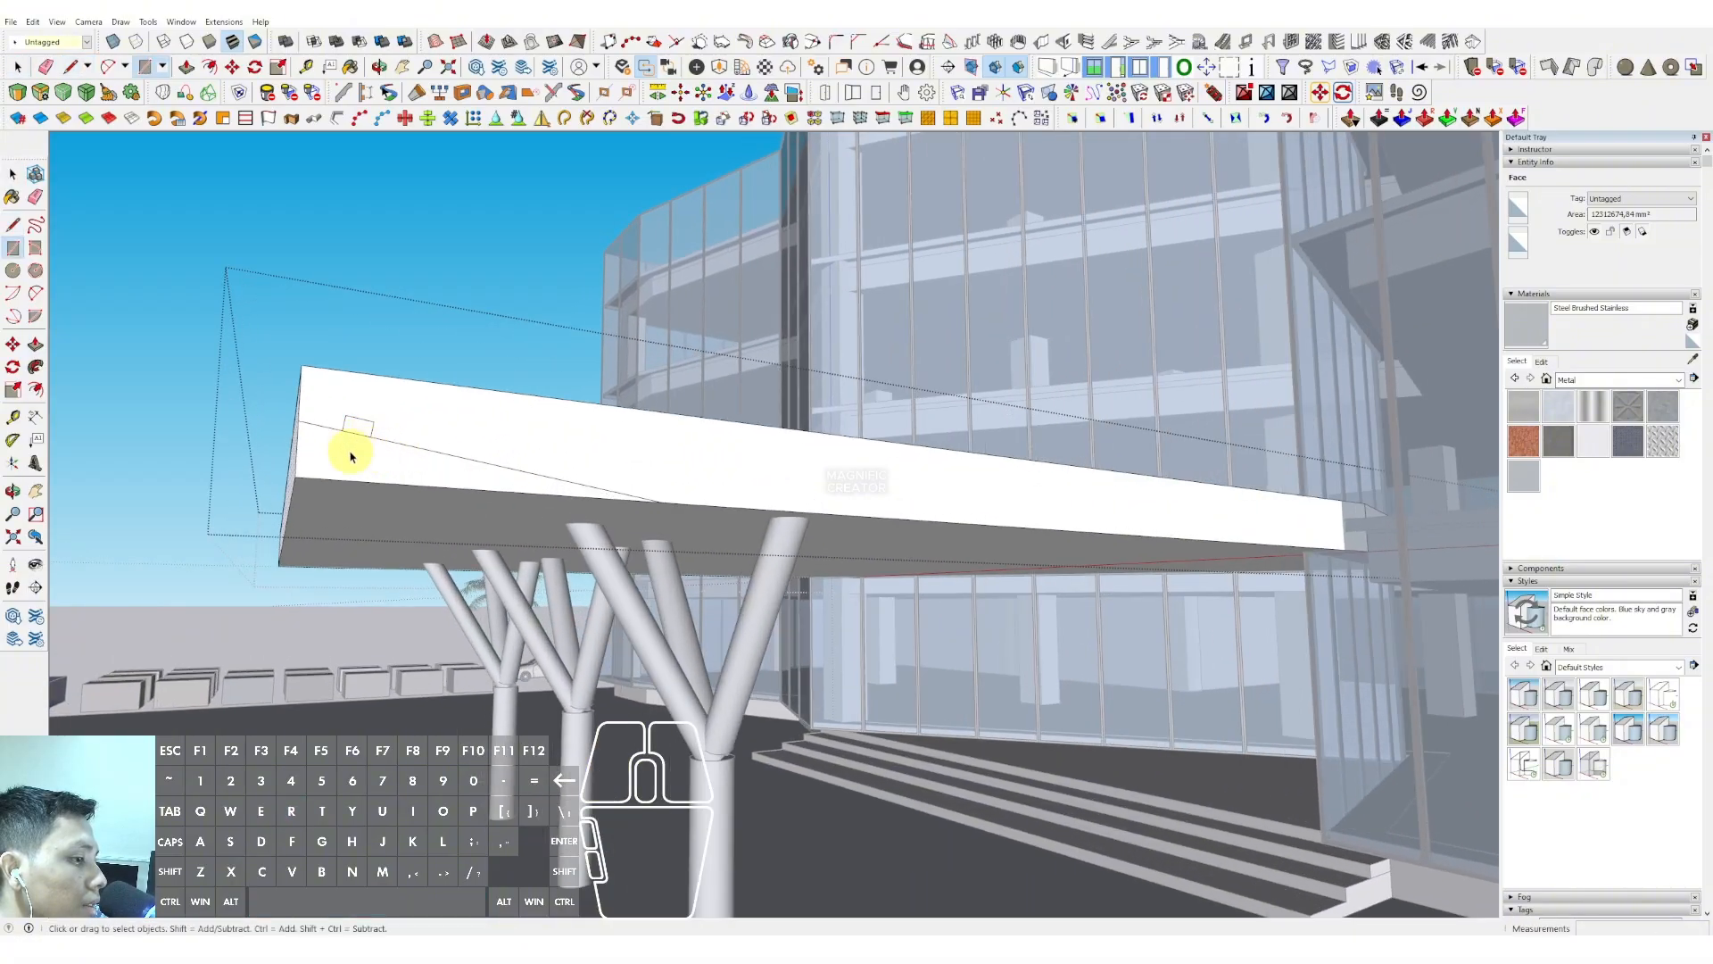
{"action": "key", "text": "space"}
{"action": "scroll", "coordinate": [358, 433], "scroll_direction": "up", "scroll_amount": 1}
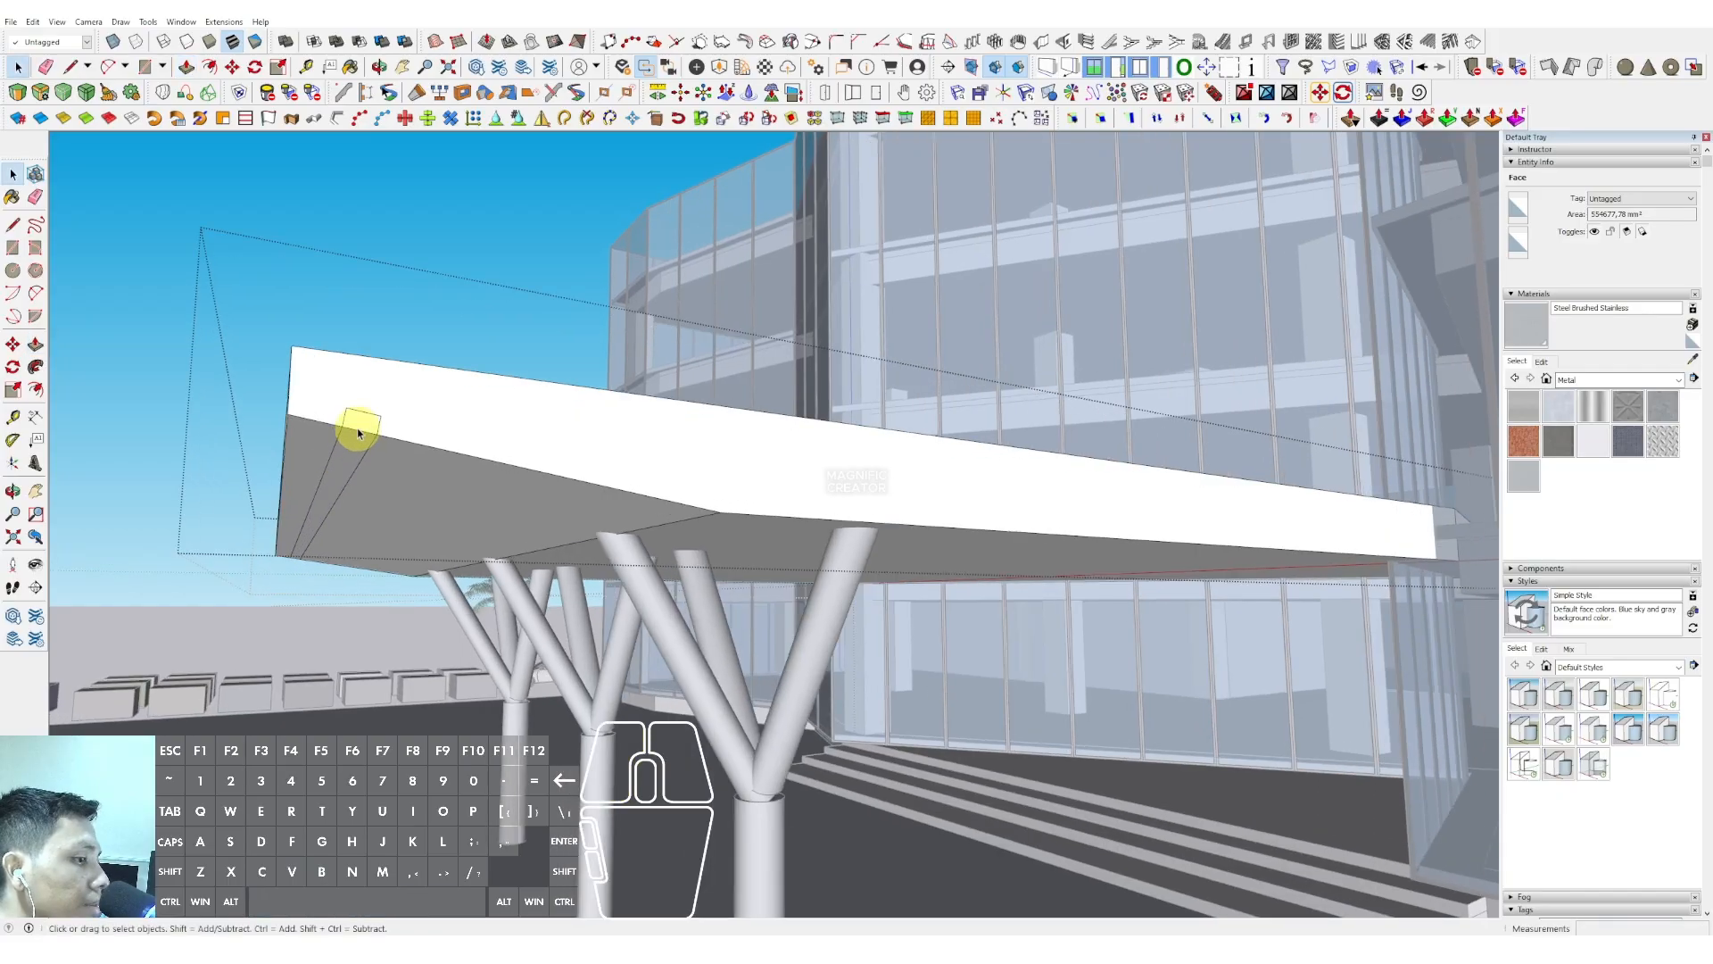
{"action": "key", "text": "space"}
Draw a corner arc on the canopy's end profile and push the waste about 15.4 m through to round the lower front edge
{"action": "middle_click_drag", "start_coordinate": [278, 560], "coordinate": [376, 454]}
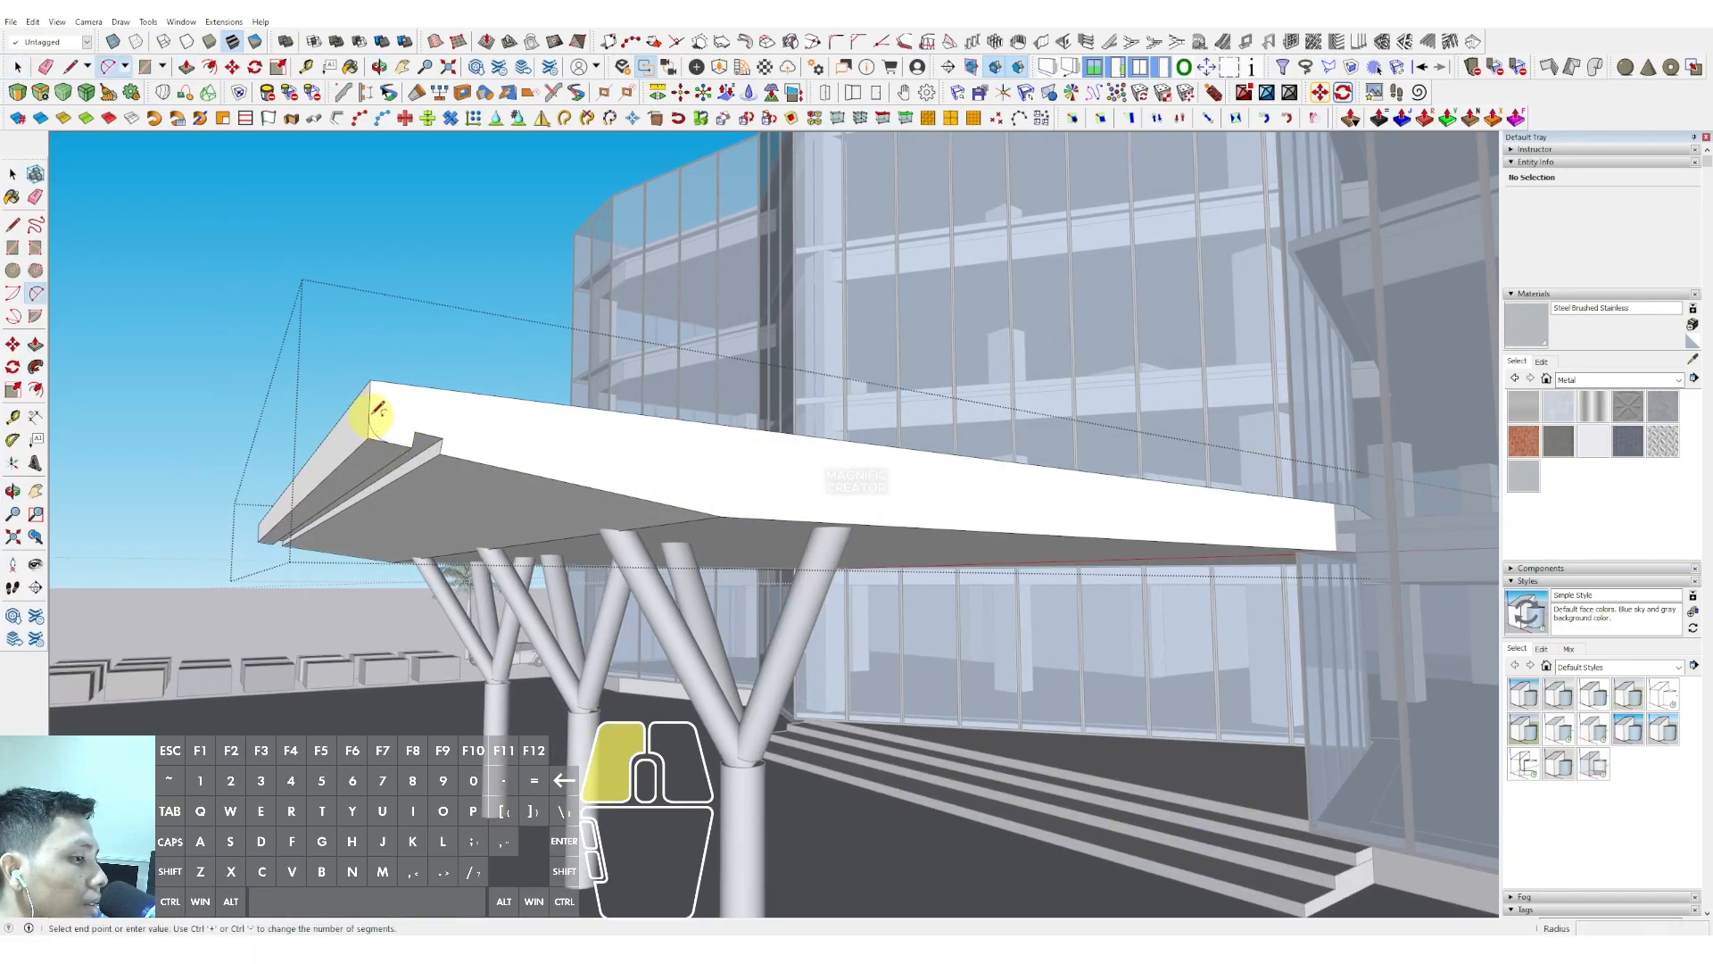
{"action": "key", "text": "space"}
{"action": "scroll", "coordinate": [376, 435], "scroll_direction": "up", "scroll_amount": 1}
{"action": "key", "text": "p"}
{"action": "left_click", "coordinate": [372, 440]}
{"action": "left_click", "coordinate": [229, 555]}
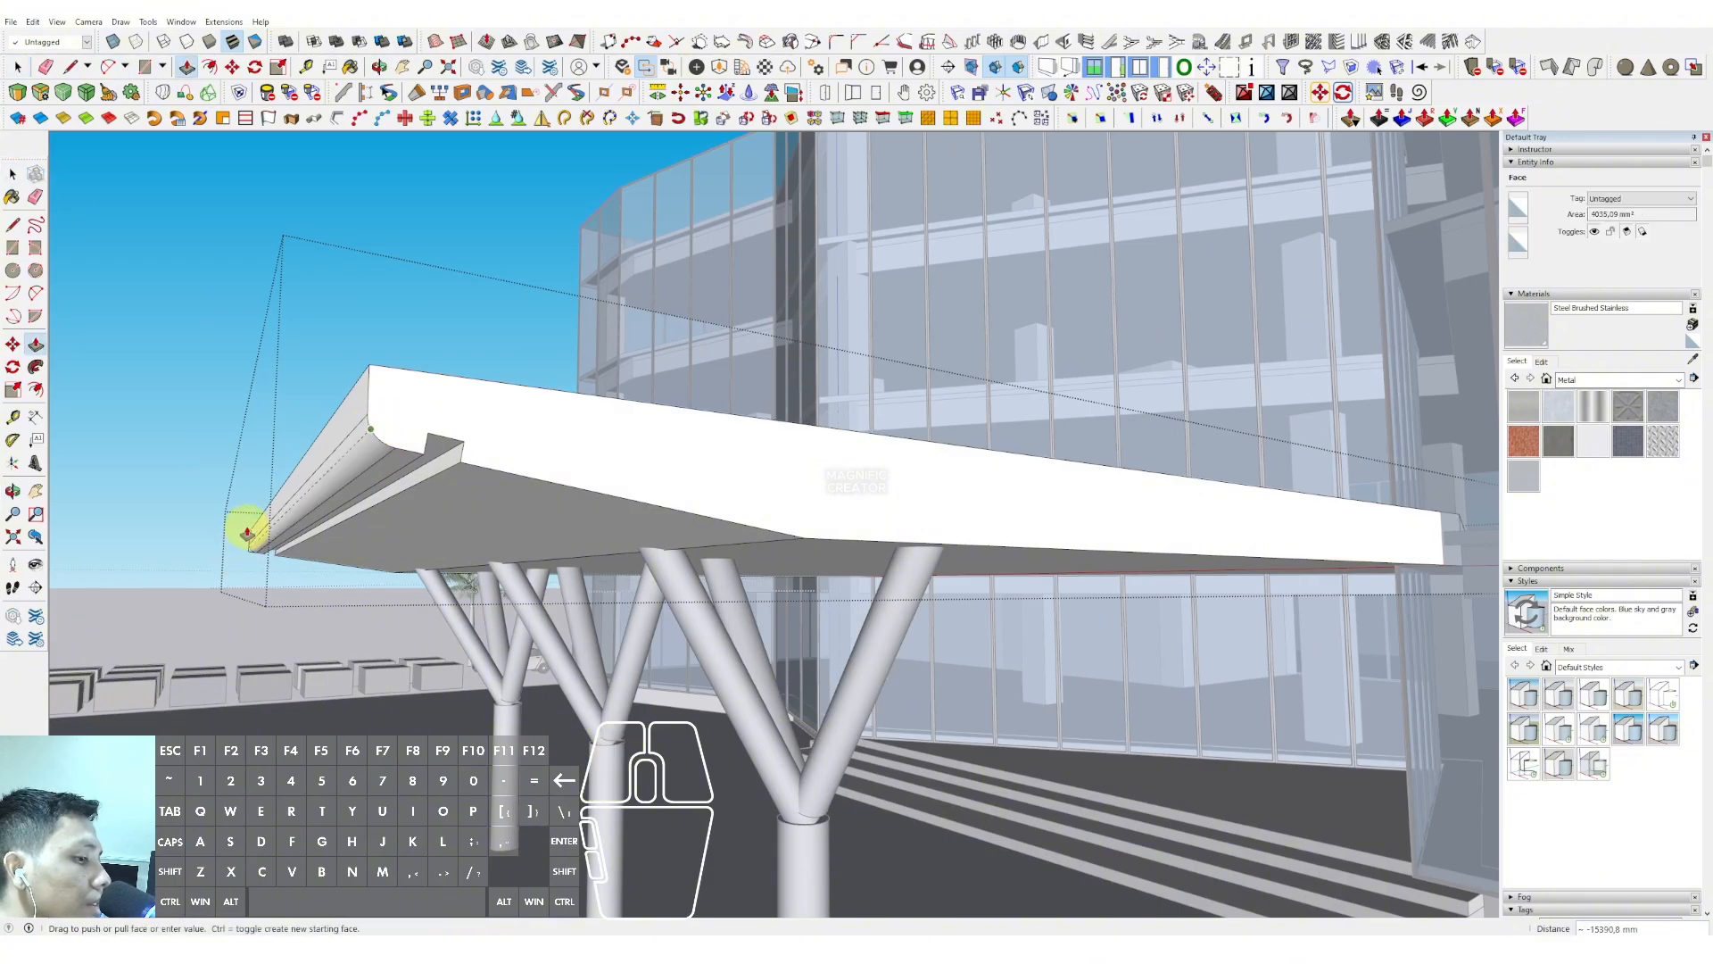
{"action": "key", "text": "space"}
Close the canopy group and select the three branching columns together
{"action": "scroll", "coordinate": [364, 468], "scroll_direction": "down", "scroll_amount": 1}
{"action": "middle_click_drag", "start_coordinate": [406, 433], "coordinate": [651, 547]}
{"action": "left_click", "coordinate": [650, 547]}
{"action": "left_click", "coordinate": [589, 526], "text": "shift"}
{"action": "middle_click_drag", "start_coordinate": [497, 527], "coordinate": [557, 652]}
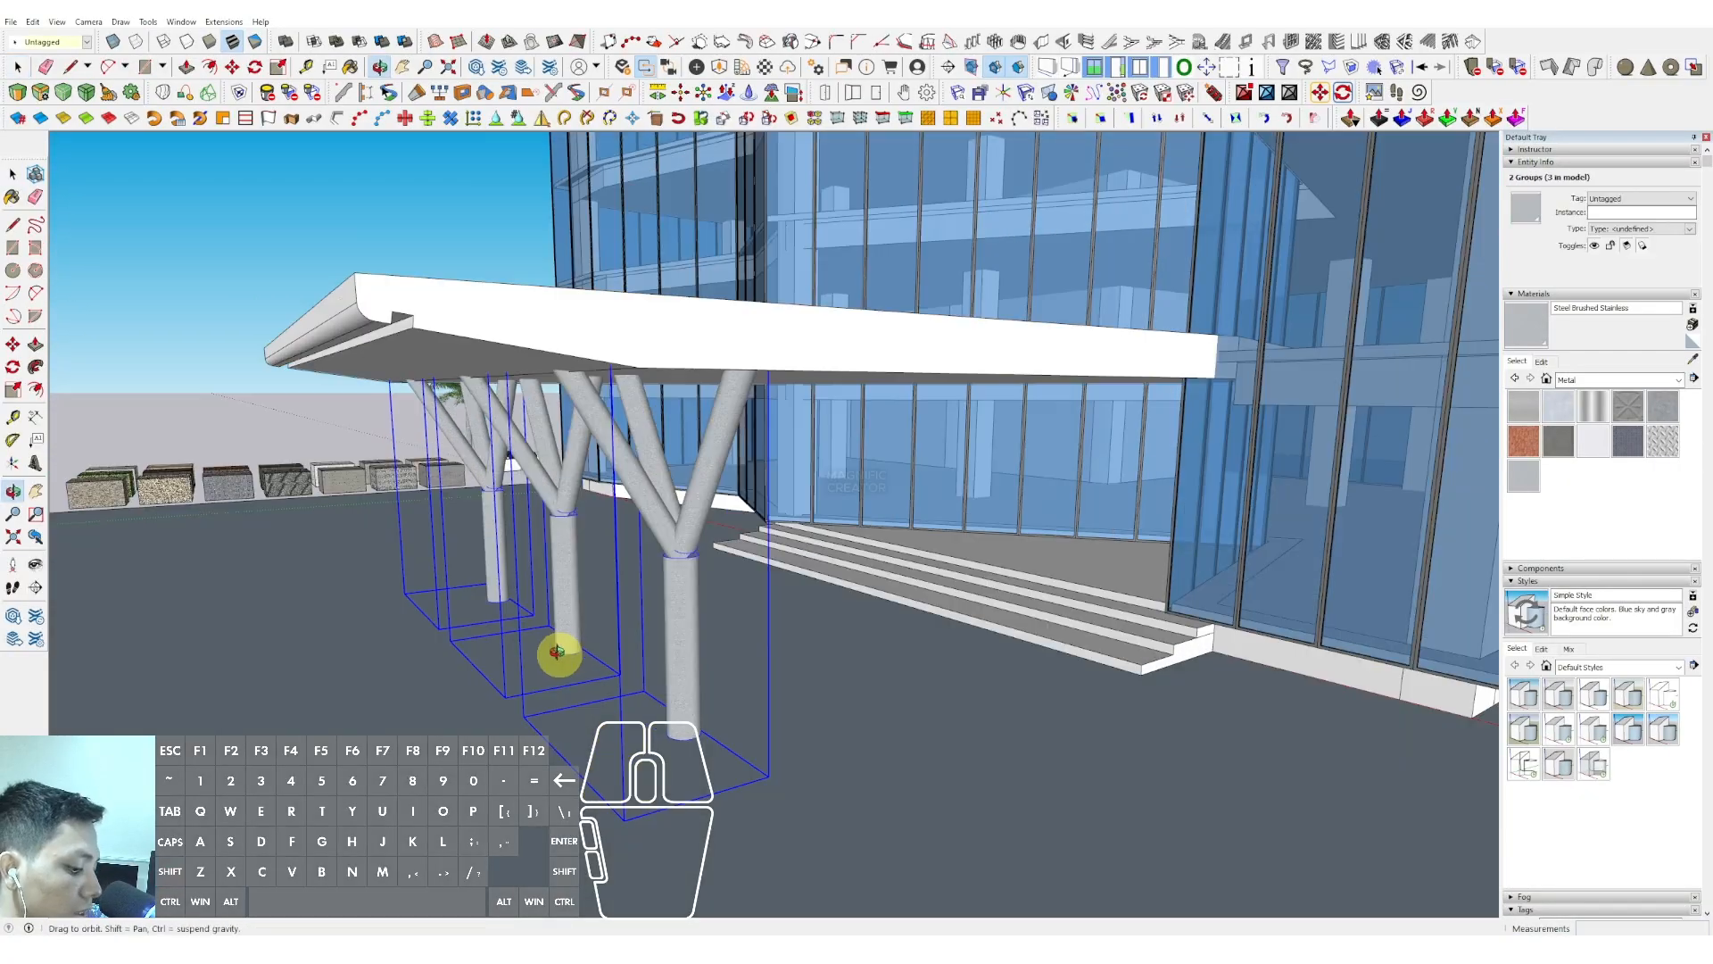
{"action": "key", "text": "space"}
Open the canopy group and offset the outline of its flat underside slightly inward
{"action": "middle_click_drag", "start_coordinate": [669, 700], "coordinate": [754, 396]}
{"action": "left_click", "coordinate": [773, 370]}
{"action": "key", "text": "f"}
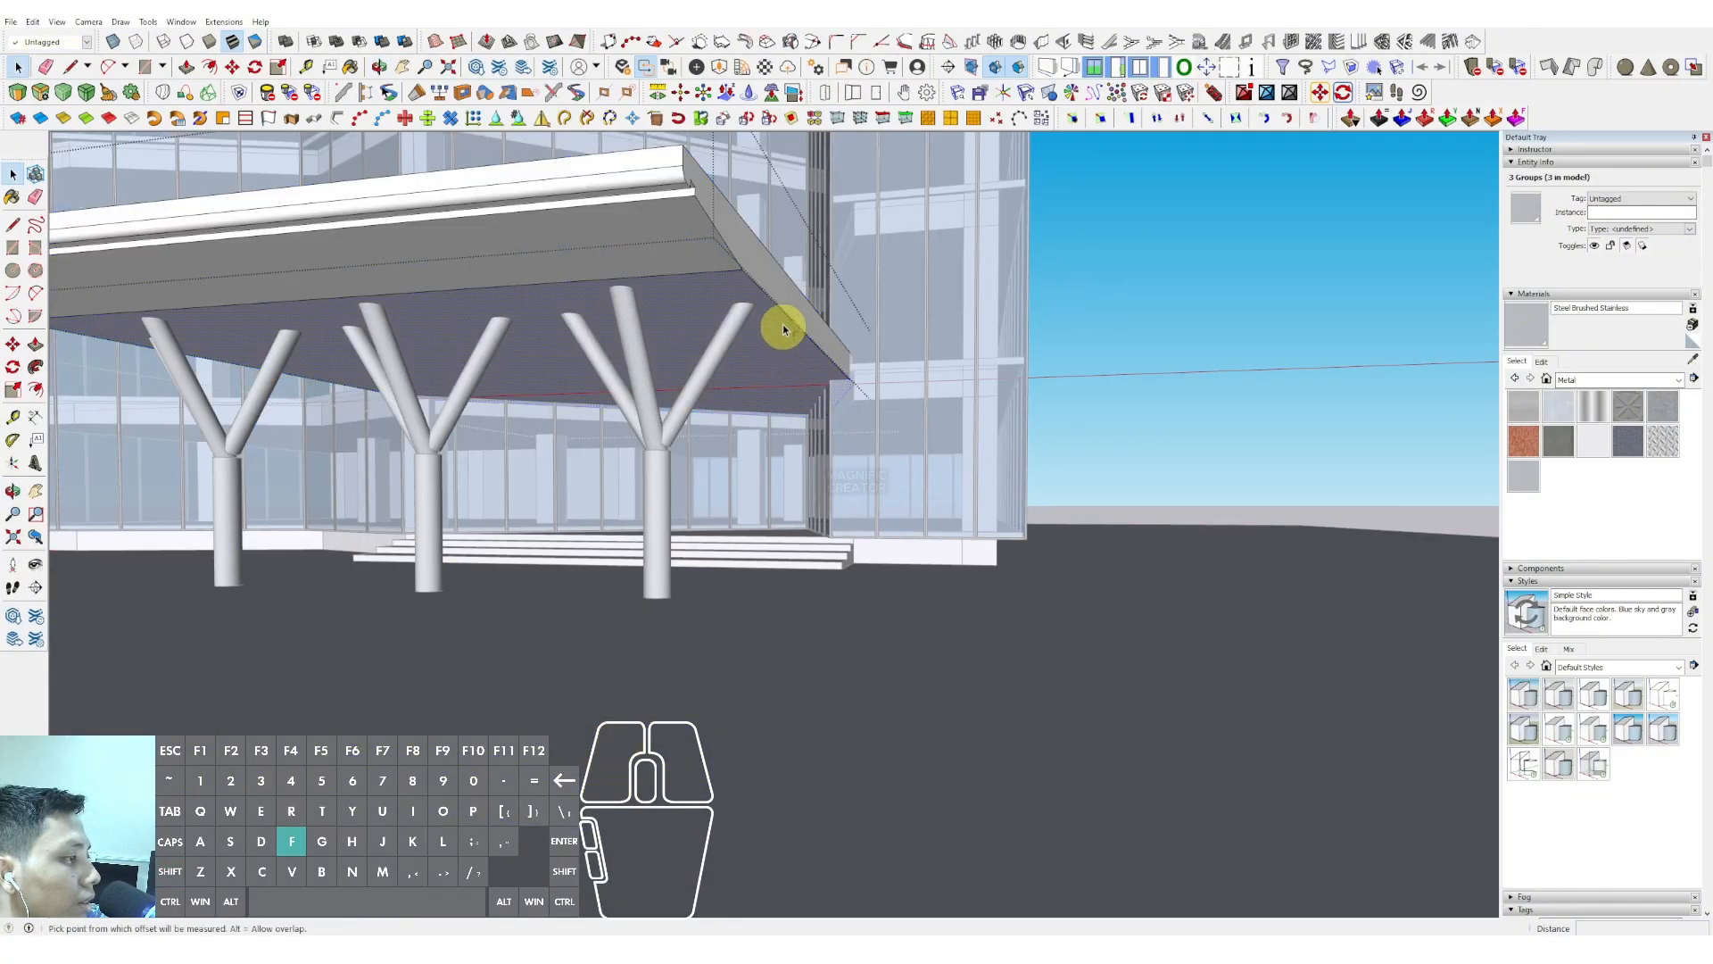
{"action": "left_click", "coordinate": [778, 324]}
{"action": "key", "text": "space"}
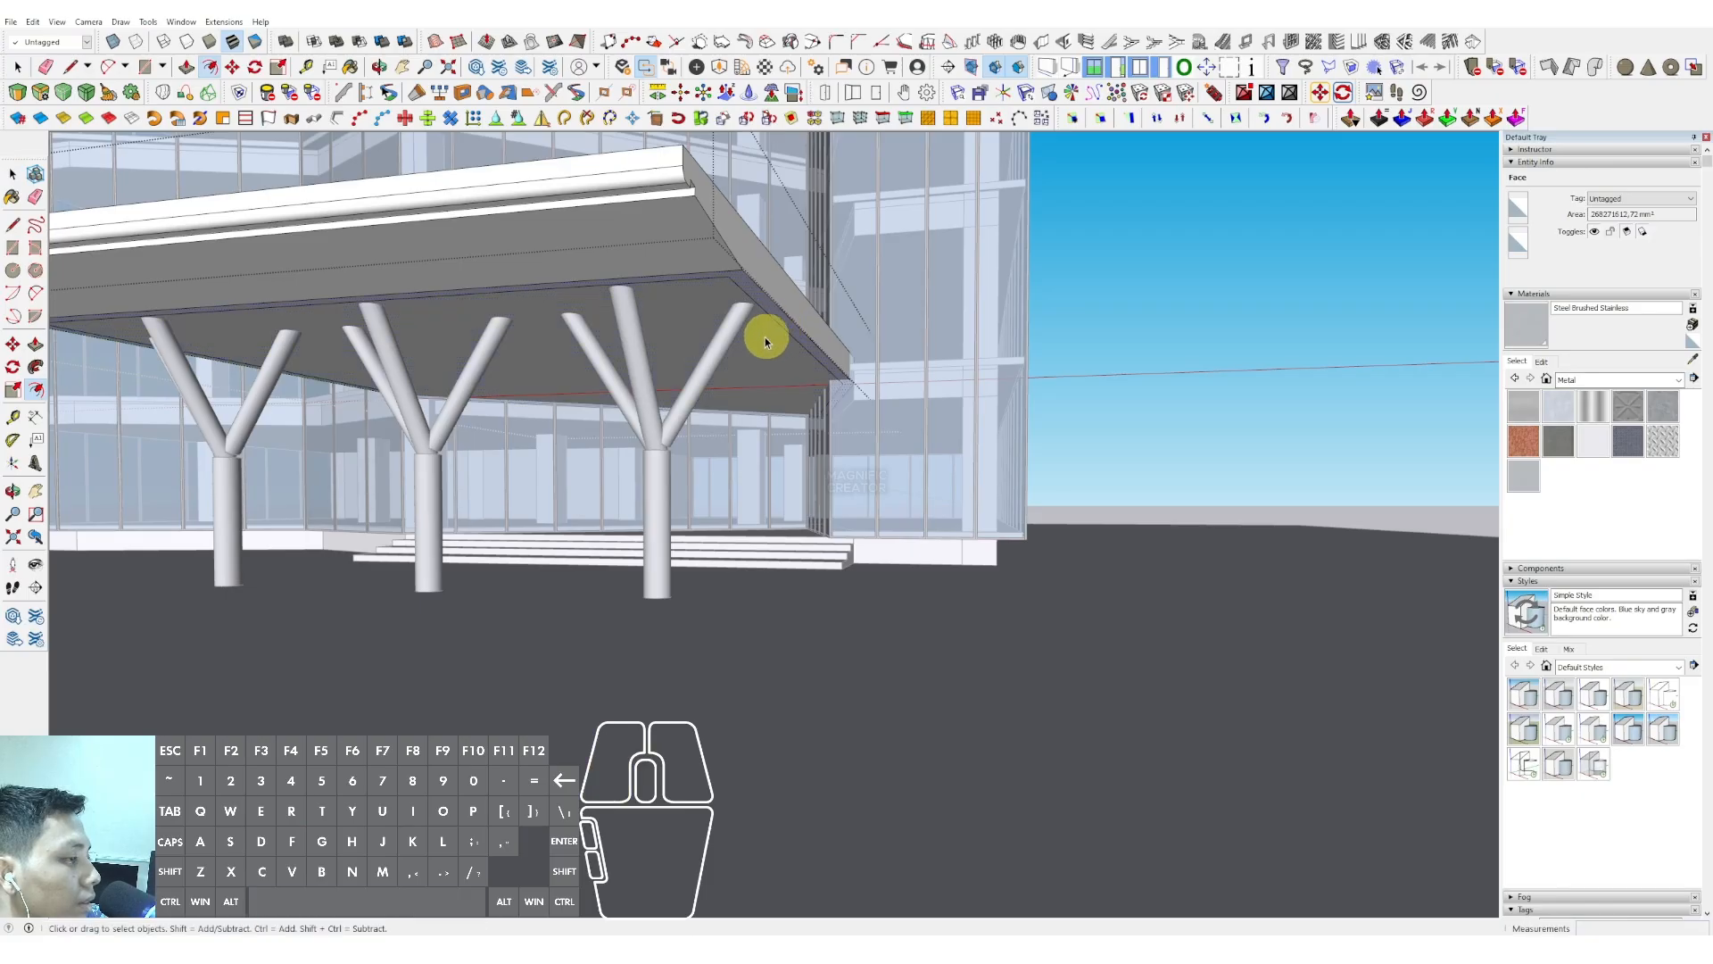
Paint the inner panel of the canopy's underside with Beadboard from Brick, Cladding and Siding
{"action": "left_click", "coordinate": [1676, 381]}
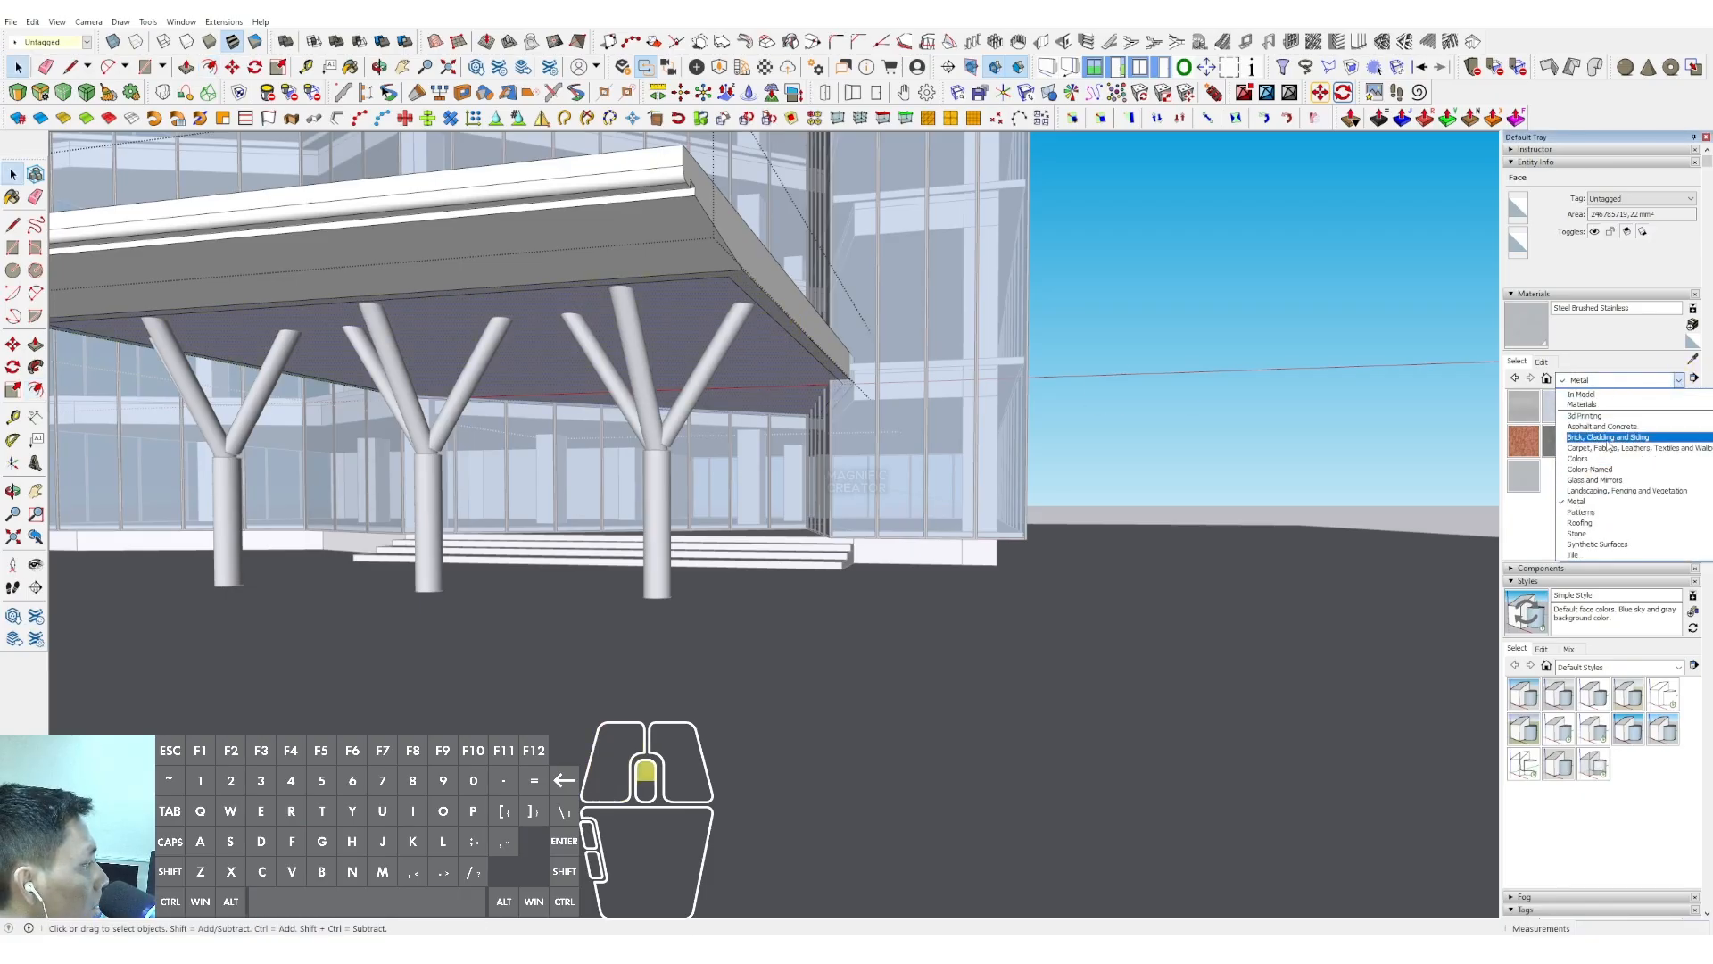
{"action": "left_click", "coordinate": [1596, 438]}
{"action": "left_click", "coordinate": [1525, 406]}
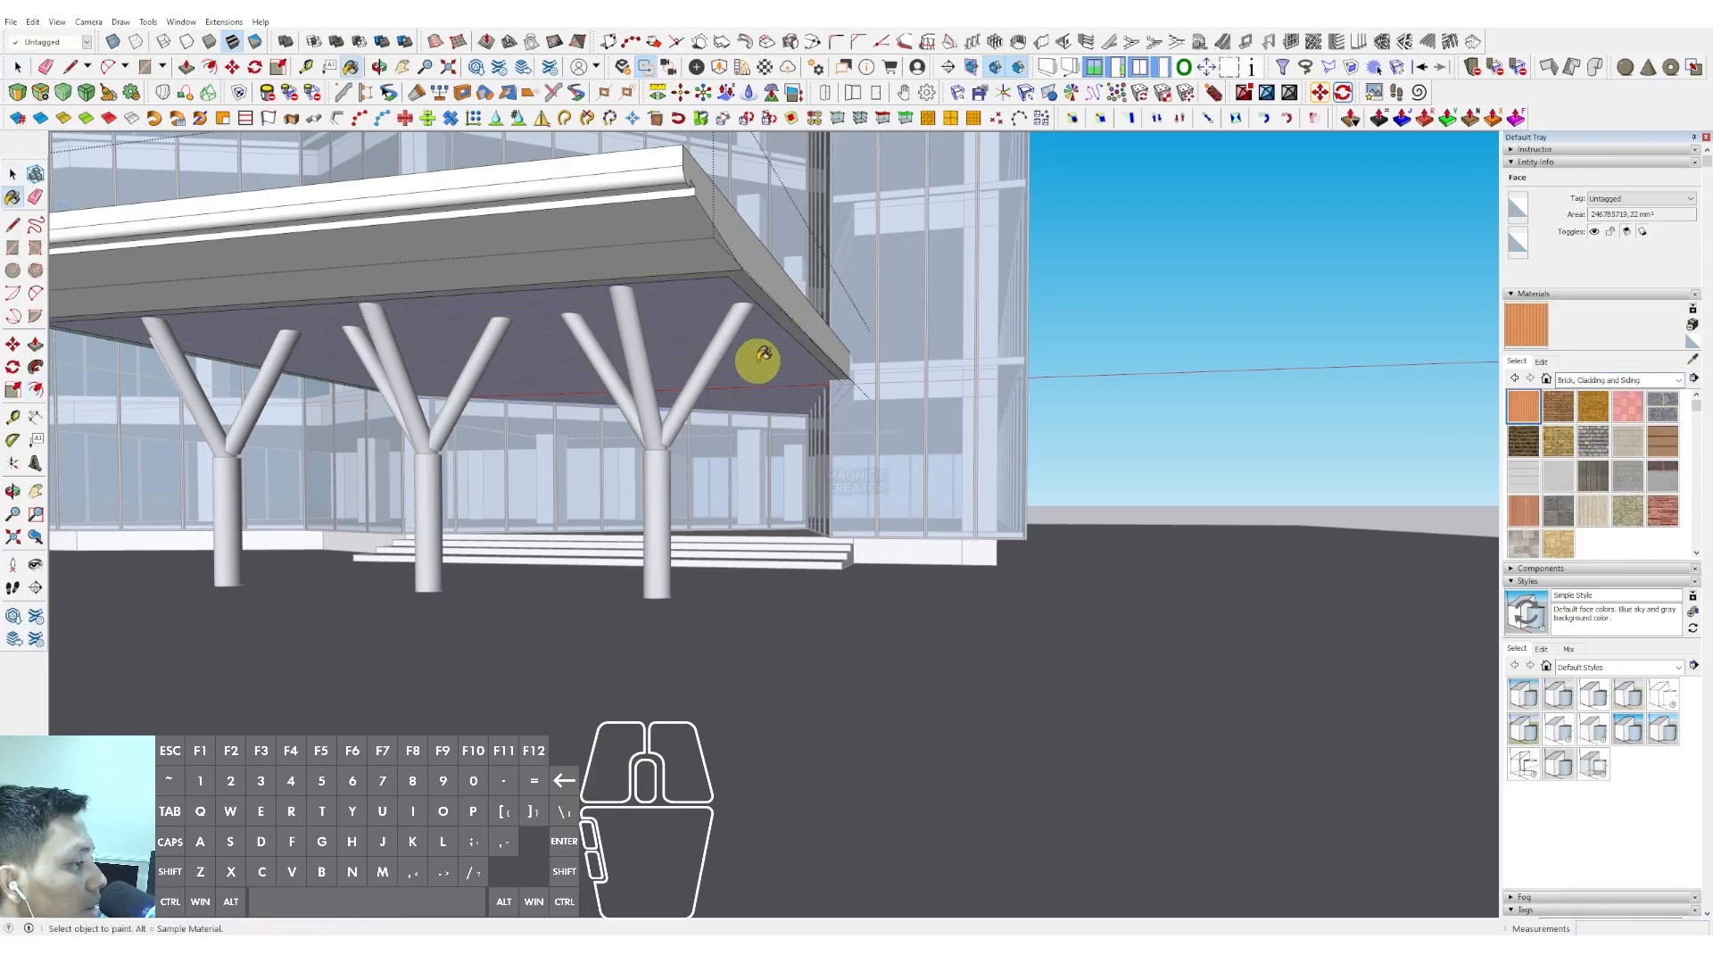
{"action": "left_click", "coordinate": [1170, 325]}
Draw a long rectangle on the ground around the bases of the three columns
{"action": "middle_click_drag", "start_coordinate": [1170, 325], "coordinate": [876, 520]}
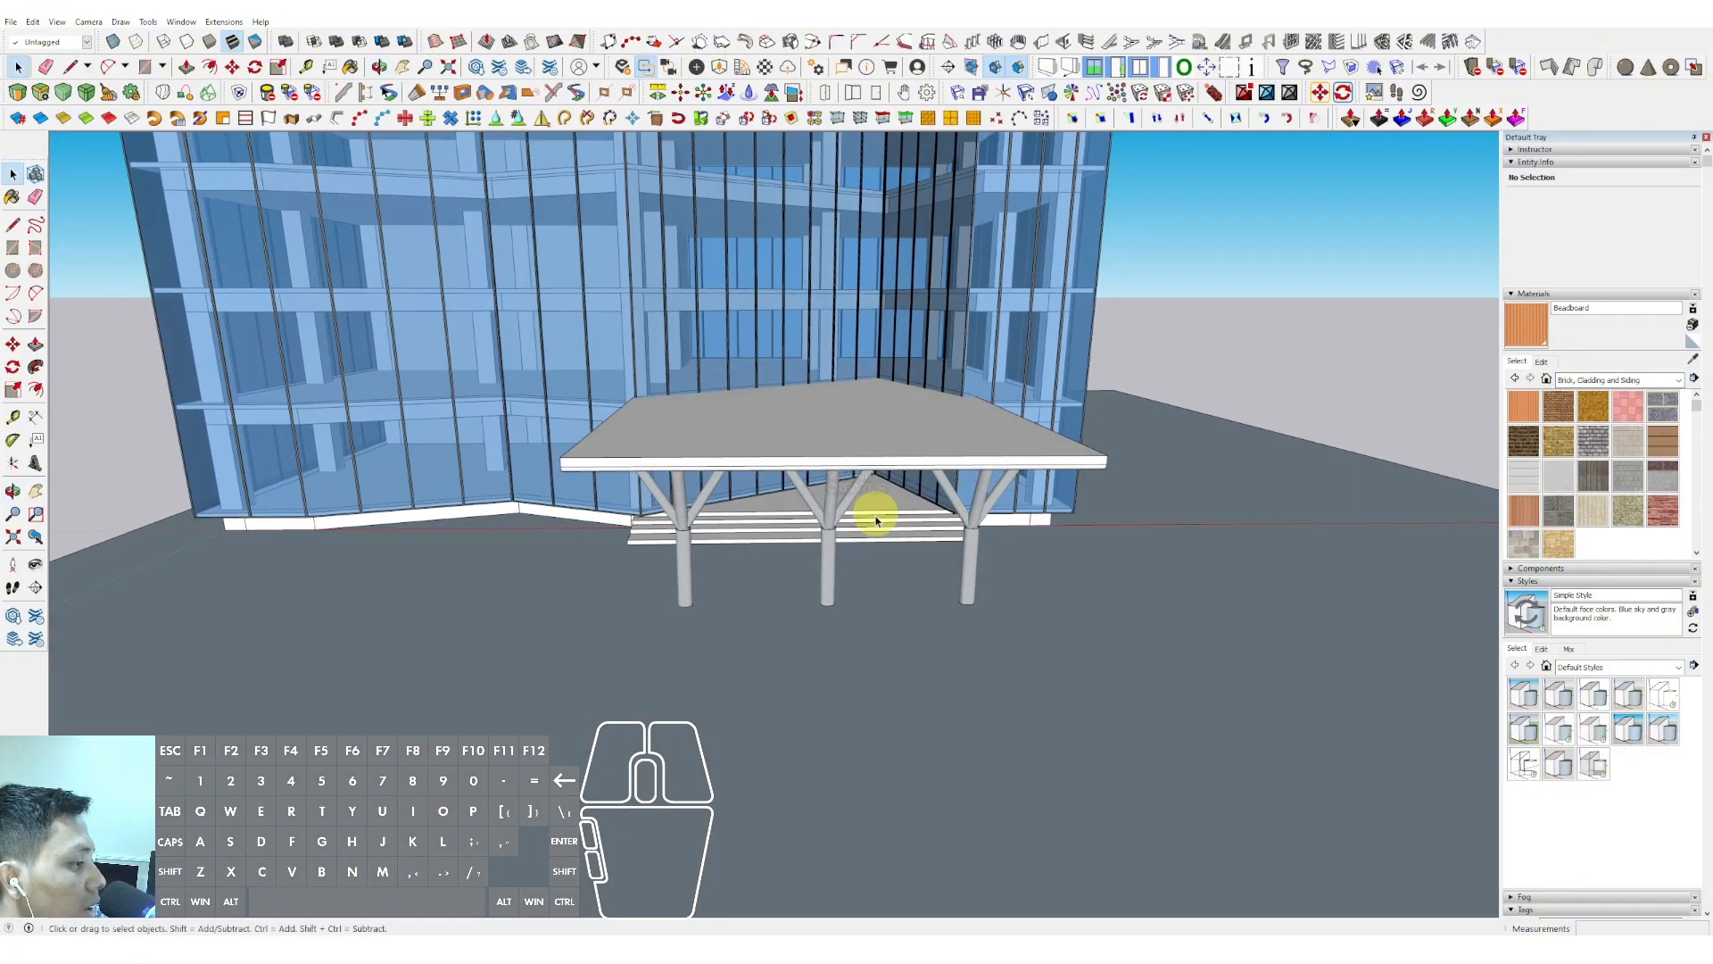
{"action": "left_click", "coordinate": [1042, 614]}
{"action": "middle_click_drag", "start_coordinate": [803, 607], "coordinate": [741, 600]}
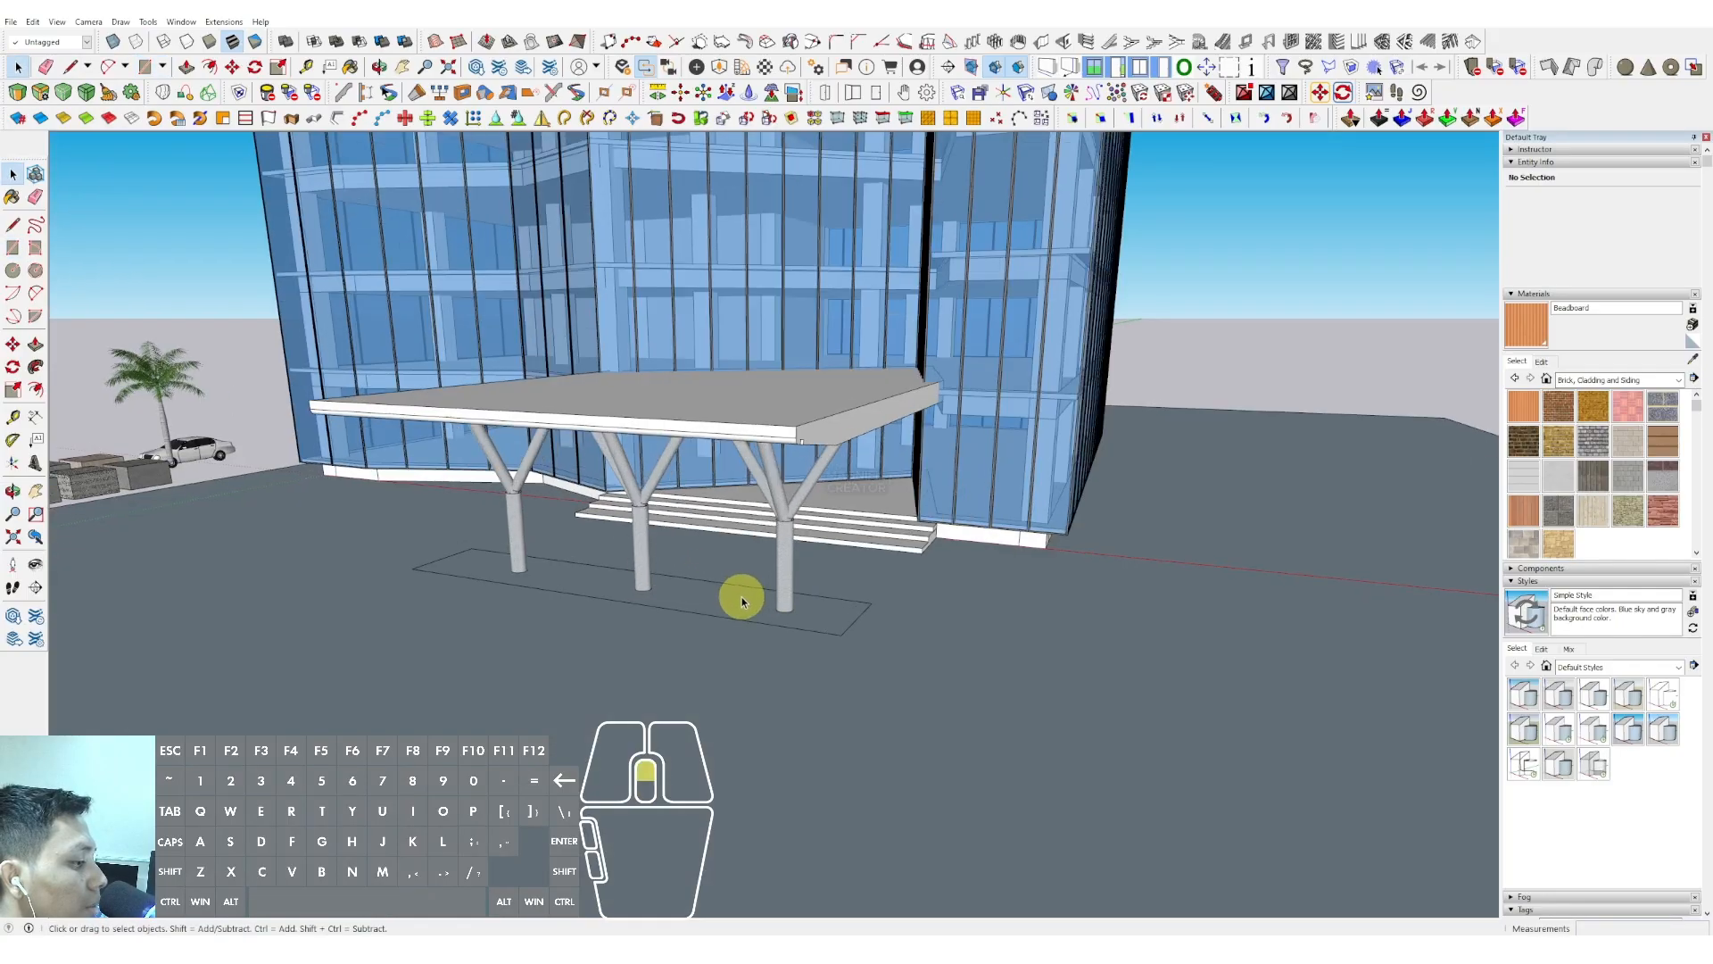
Extrude the ground rectangle with Push/Pull into a low slab beneath the three columns
{"action": "key", "text": "v"}
{"action": "double_click", "coordinate": [711, 582]}
{"action": "key", "text": "r"}
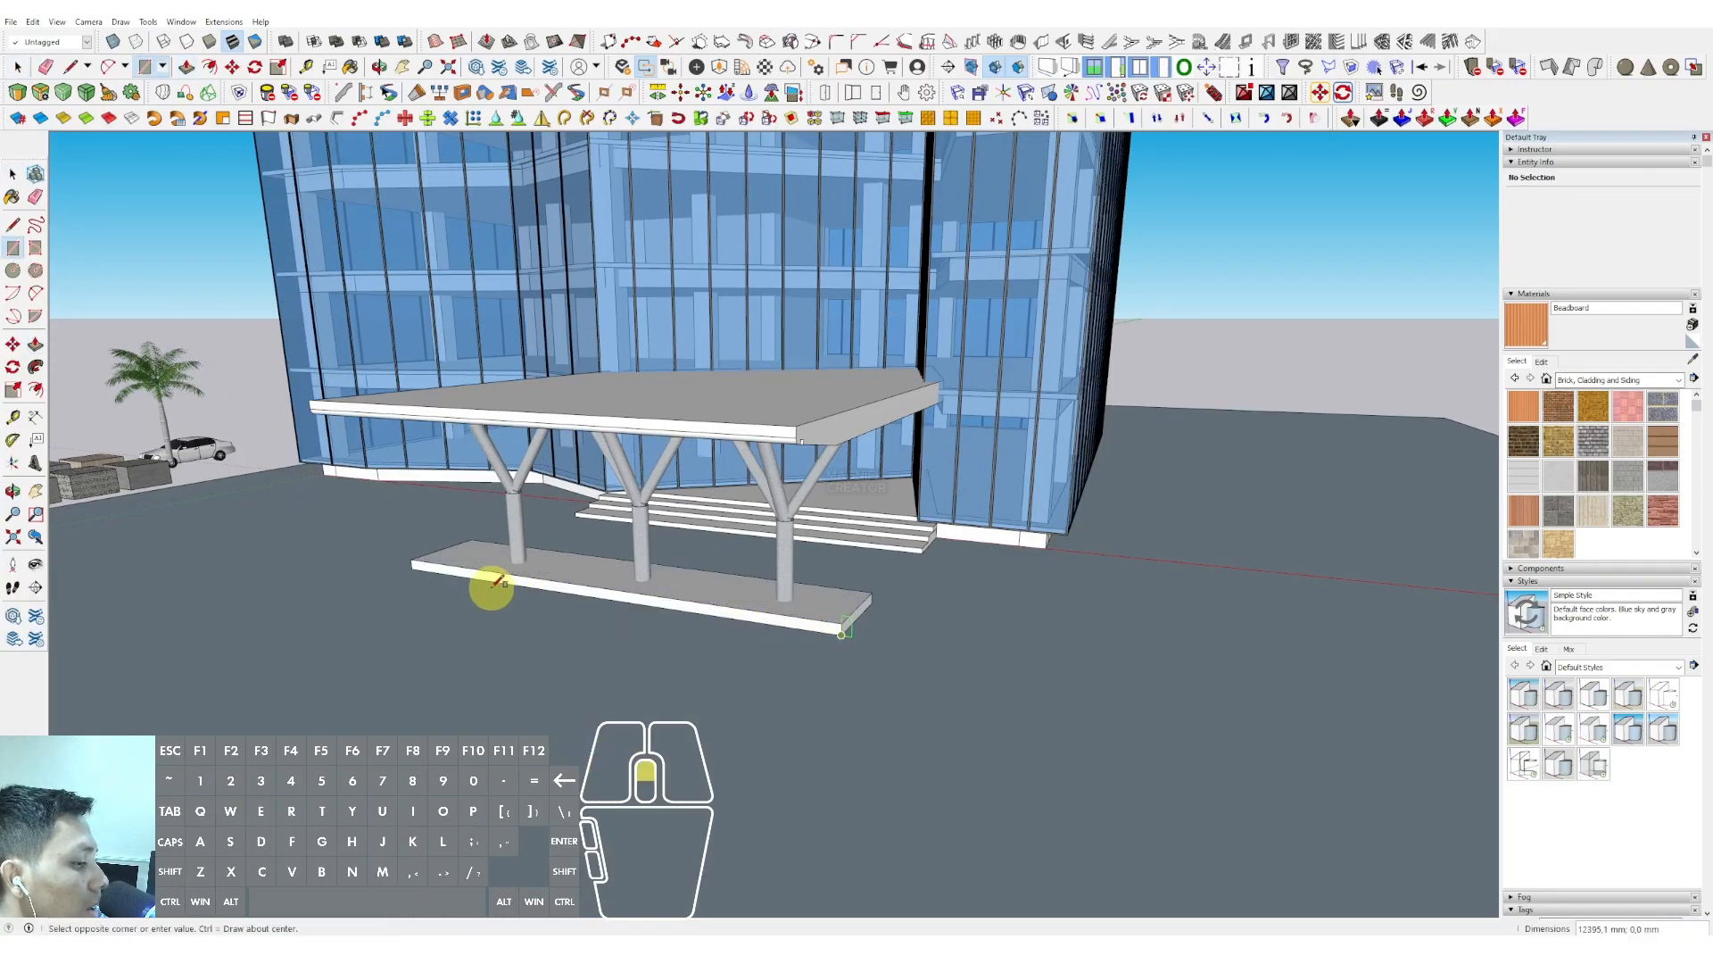
{"action": "middle_click_drag", "start_coordinate": [490, 585], "coordinate": [673, 581]}
{"action": "key", "text": "space"}
{"action": "double_click", "coordinate": [719, 571]}
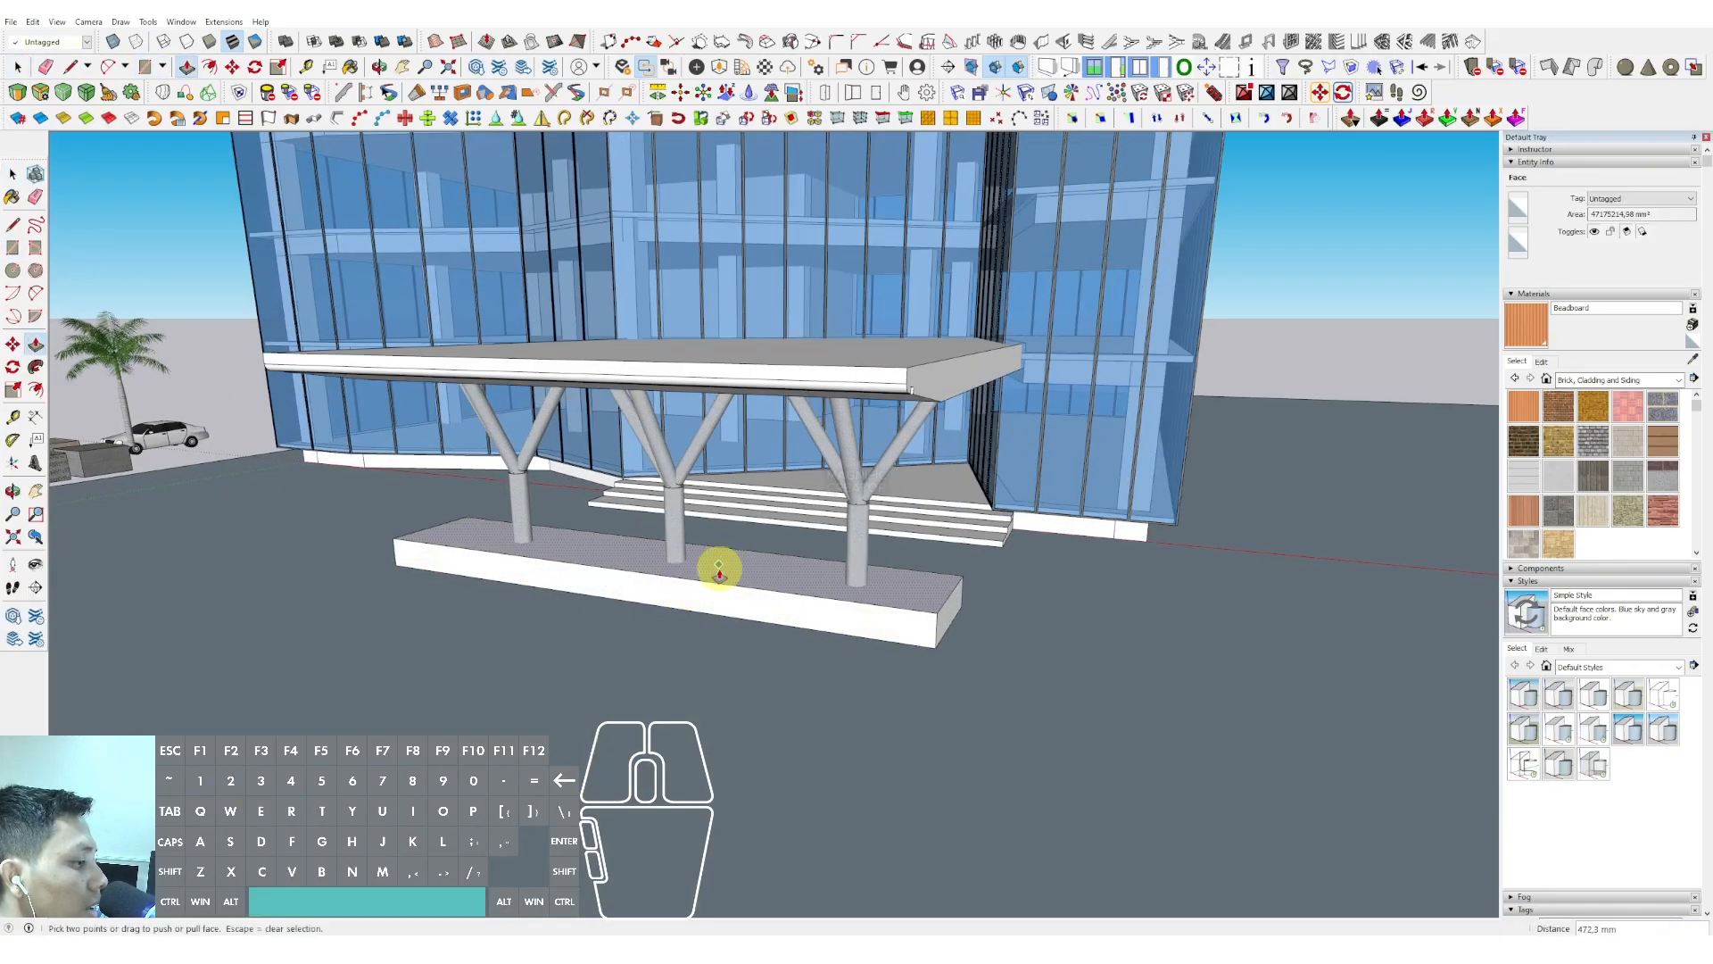
{"action": "left_click", "coordinate": [899, 588]}
{"action": "left_click", "coordinate": [903, 611]}
Extend the slab beneath the columns outward from its front side with Push/Pull, away from the building
{"action": "key", "text": "space"}
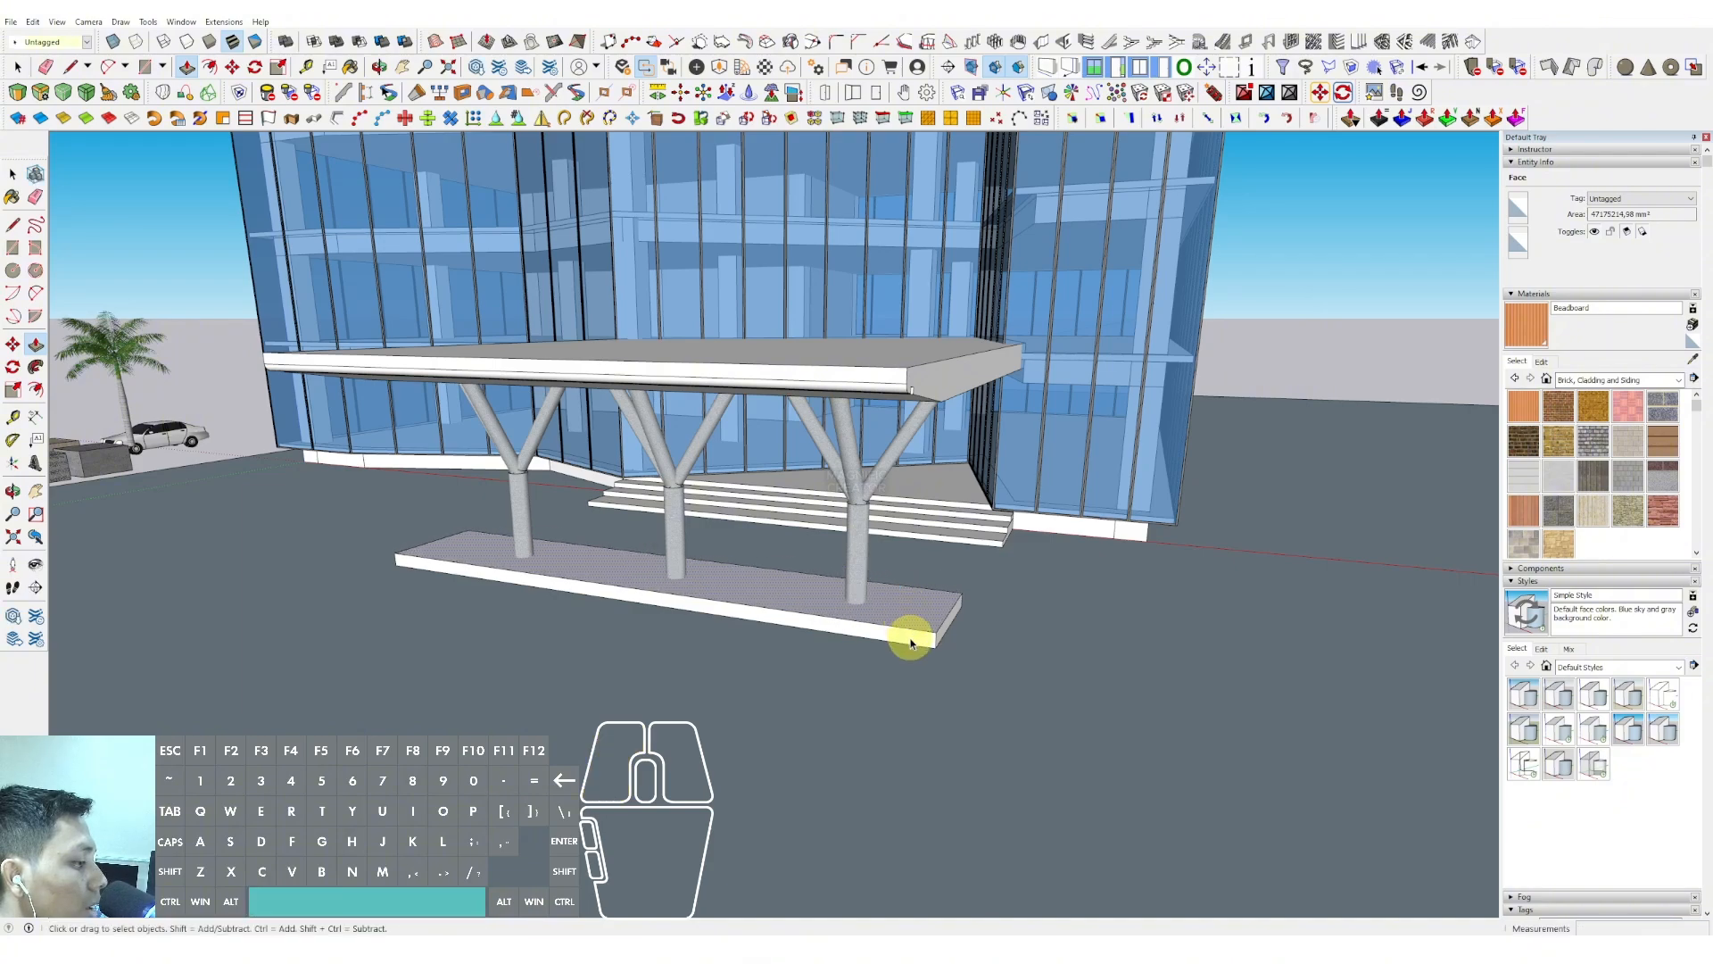
{"action": "key", "text": "p"}
{"action": "left_click", "coordinate": [904, 641]}
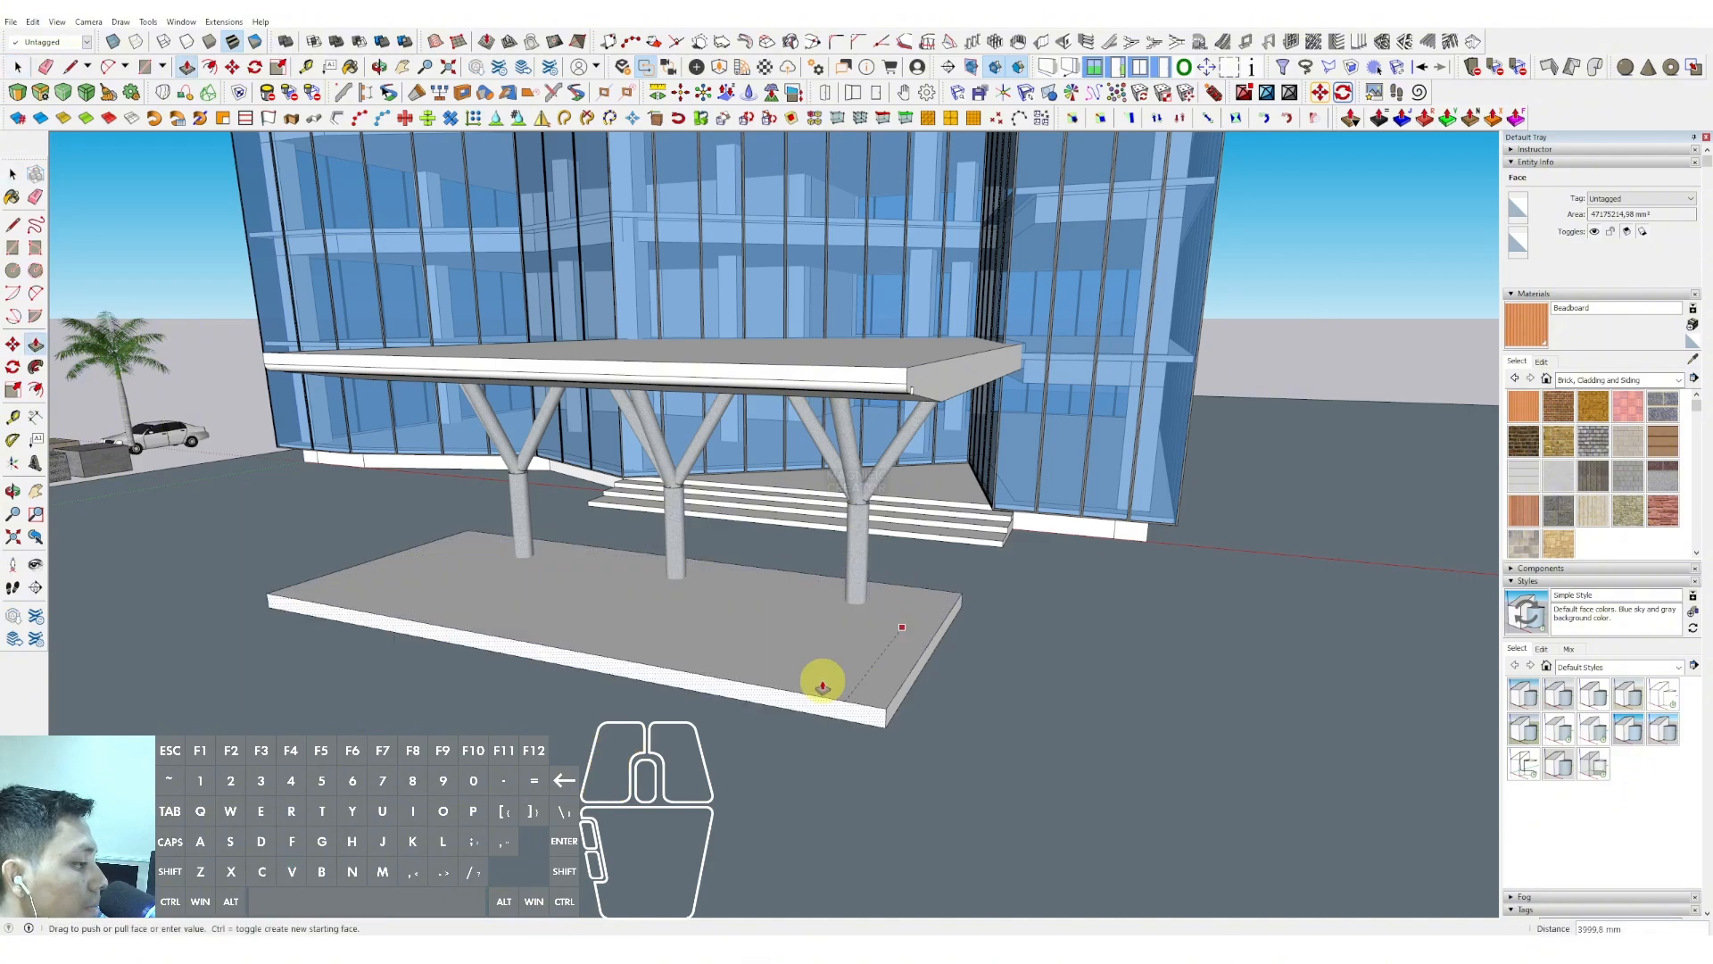
{"action": "left_click", "coordinate": [815, 696]}
{"action": "key", "text": "space"}
Draw a rectangle on the slab's top in front of the columns and offset its outline slightly inward
{"action": "key", "text": "r"}
{"action": "key", "text": "space"}
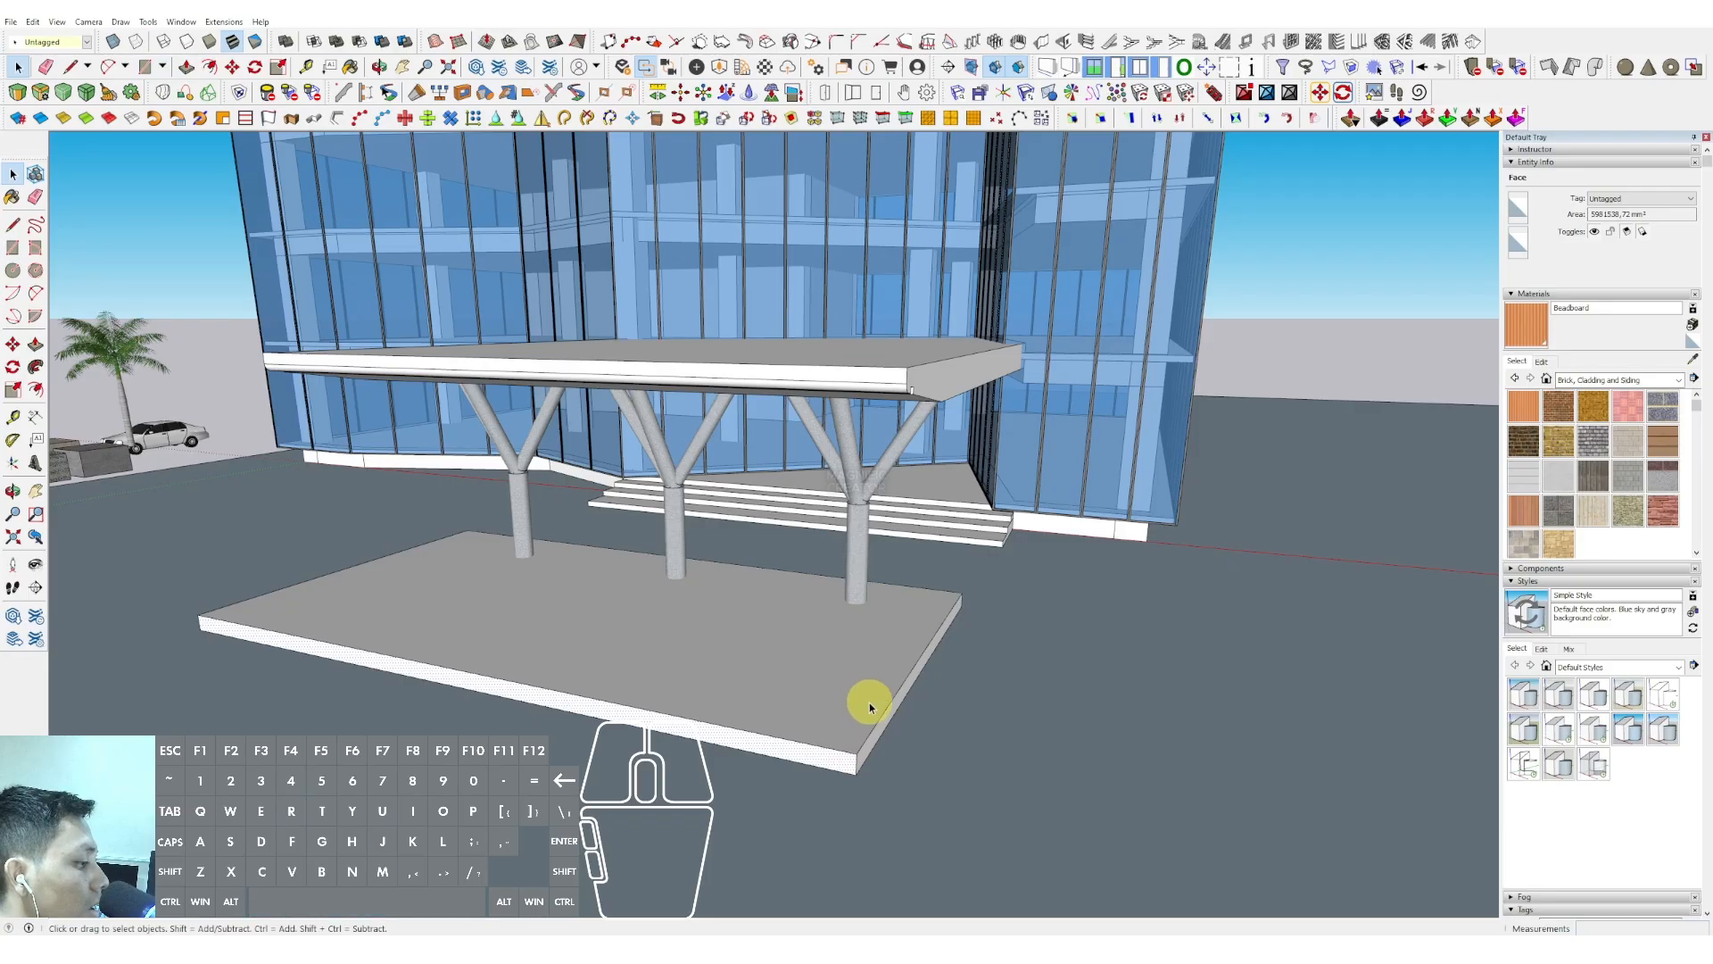
{"action": "left_click", "coordinate": [393, 553]}
{"action": "key", "text": "space"}
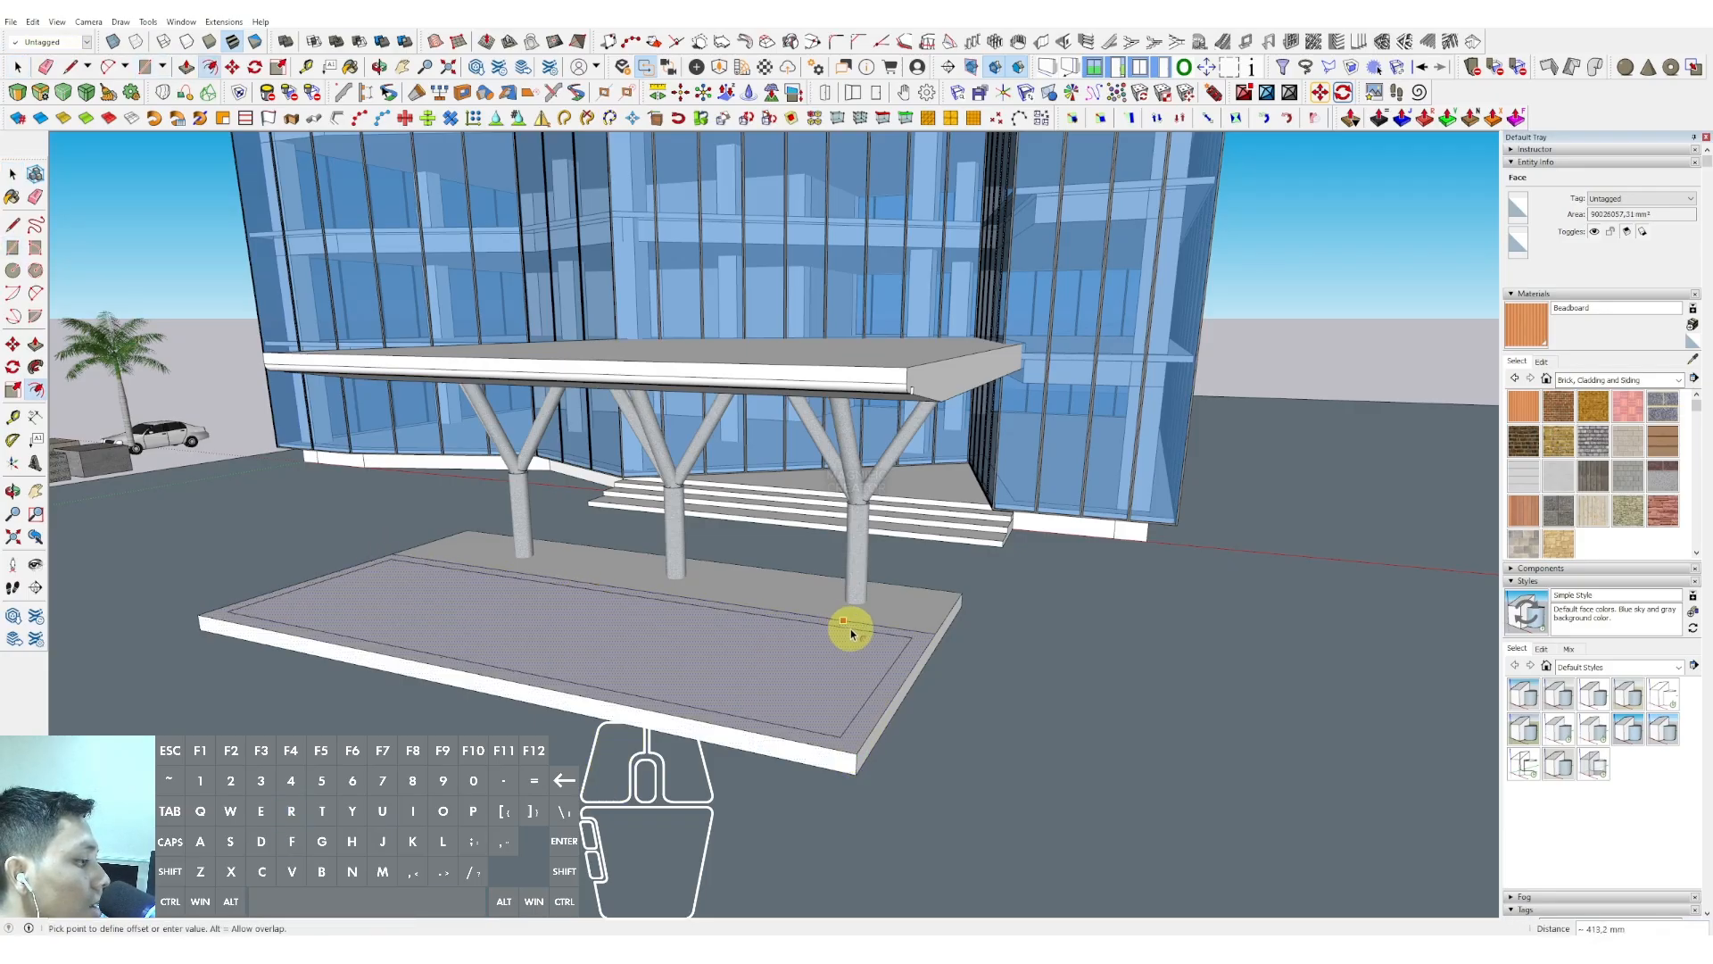
{"action": "left_click", "coordinate": [852, 629]}
{"action": "key", "text": "space"}
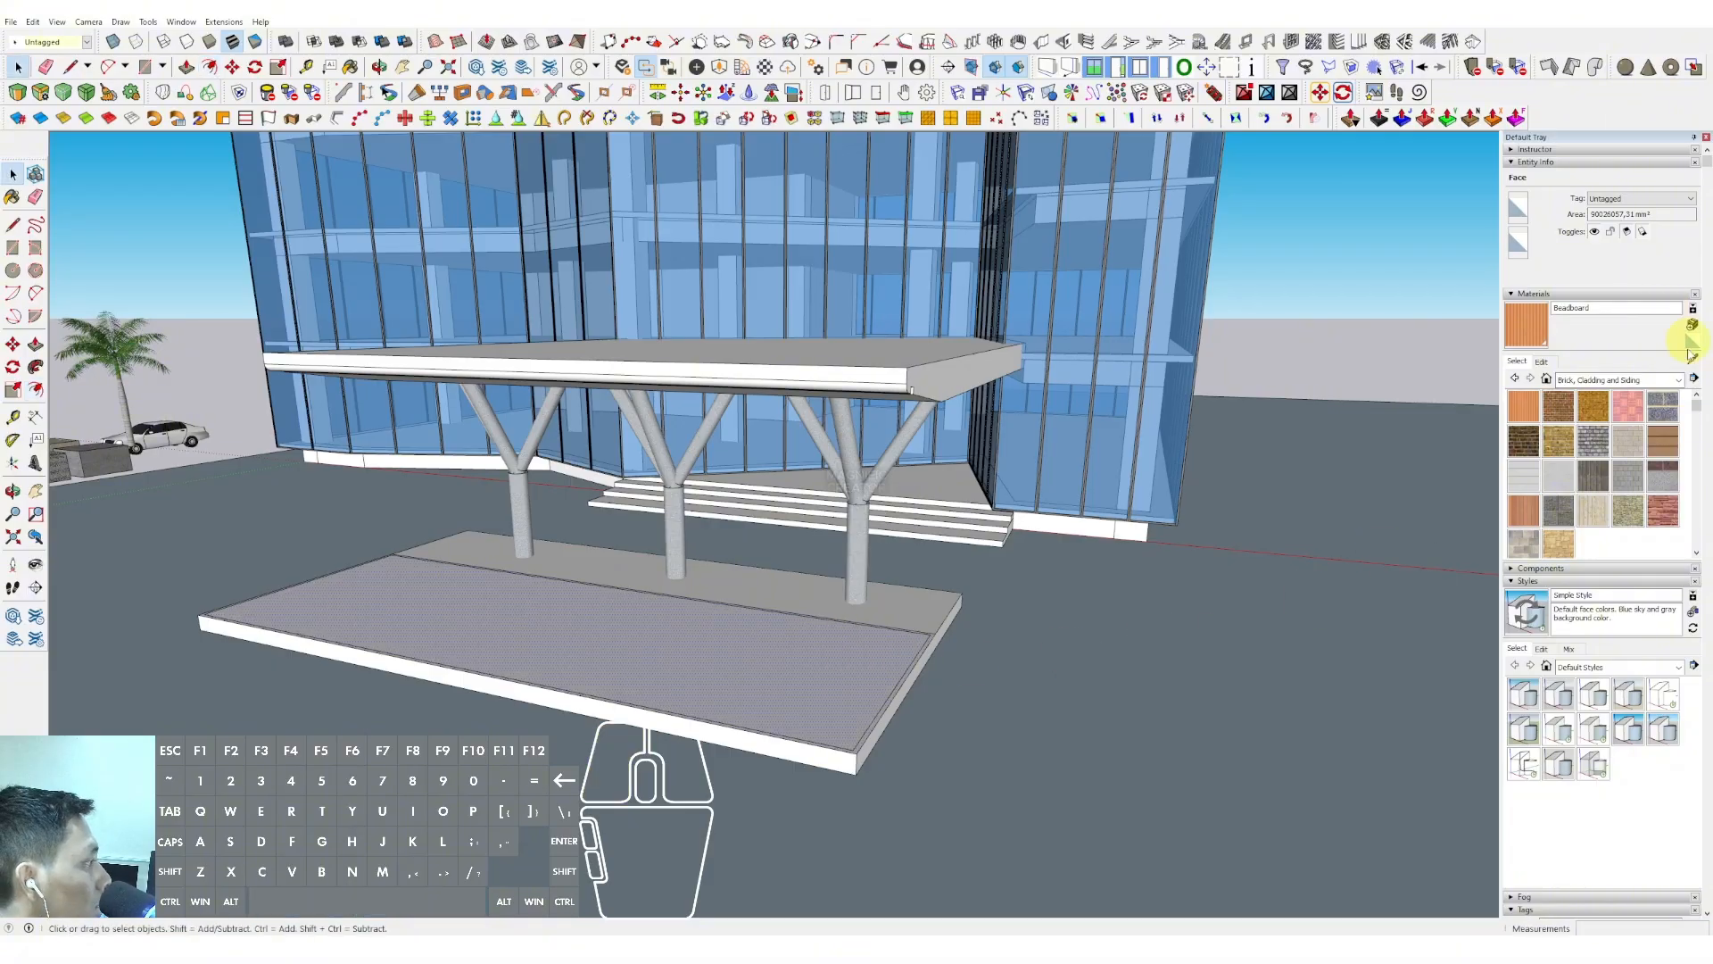
Paint the inset panel on the slab's top with Grass Light Green from Landscaping, Fencing and Vegetation
{"action": "left_click", "coordinate": [1598, 379]}
{"action": "left_click", "coordinate": [1599, 440]}
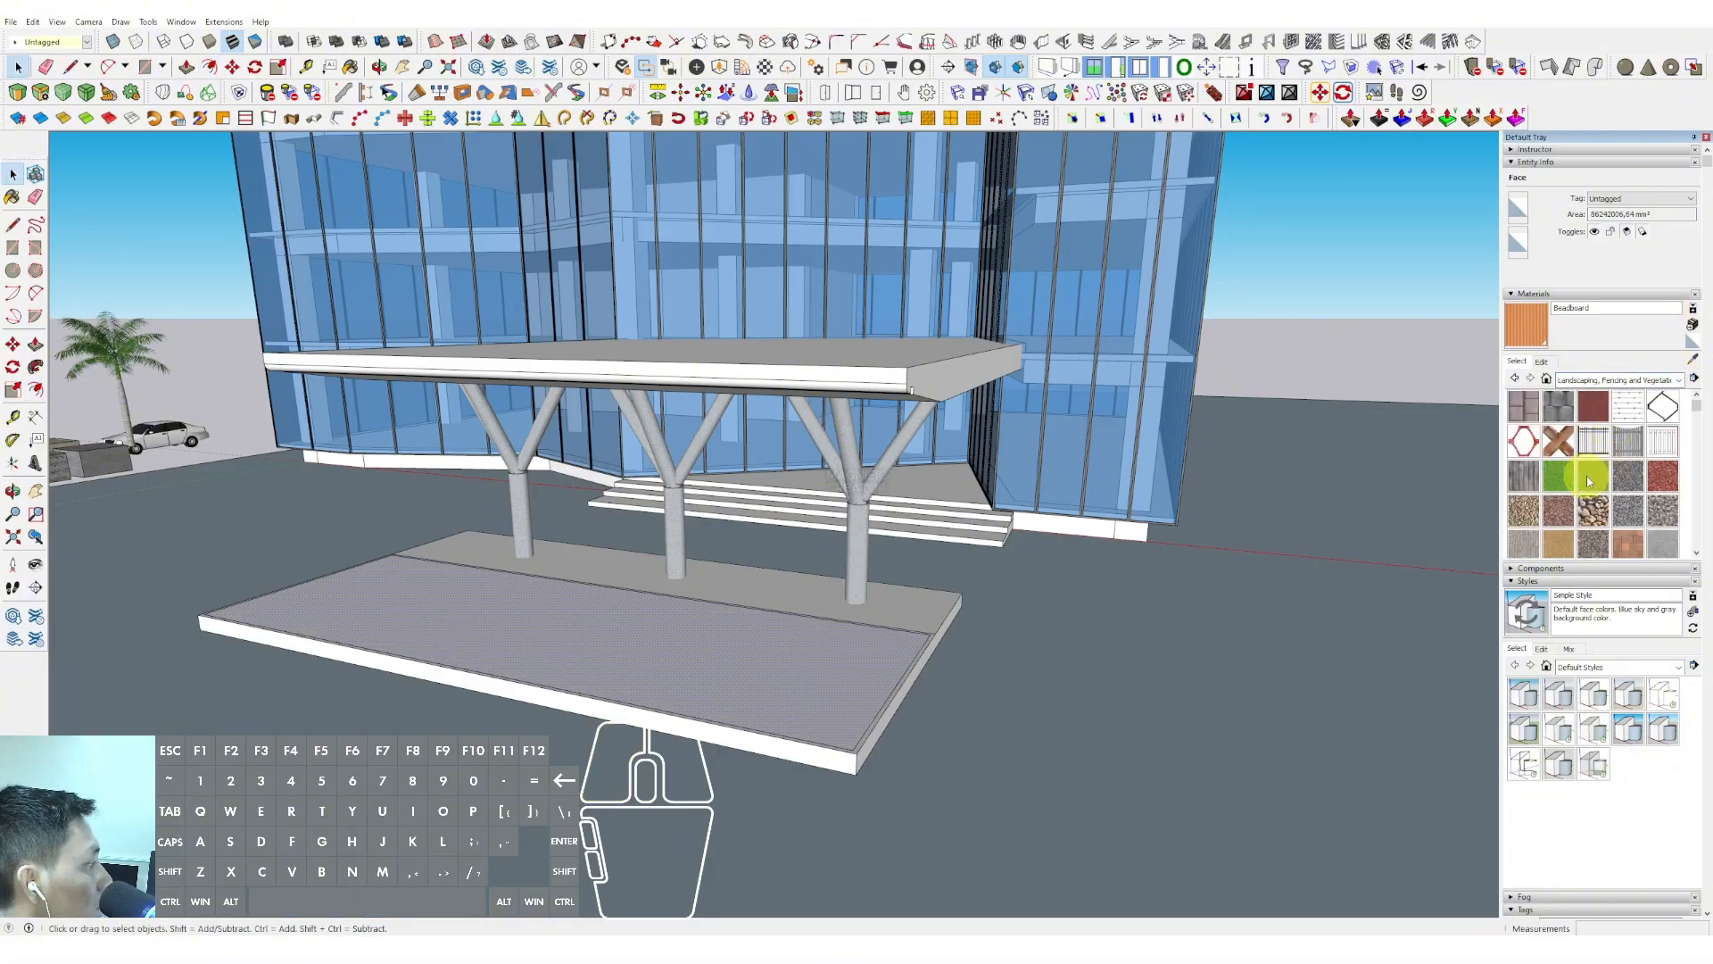
{"action": "left_click", "coordinate": [1589, 482]}
{"action": "left_click", "coordinate": [780, 658]}
Paint the rest of the slab beneath the columns with Pavers Flagstone Gray
{"action": "key", "text": "space"}
{"action": "left_click", "coordinate": [795, 592]}
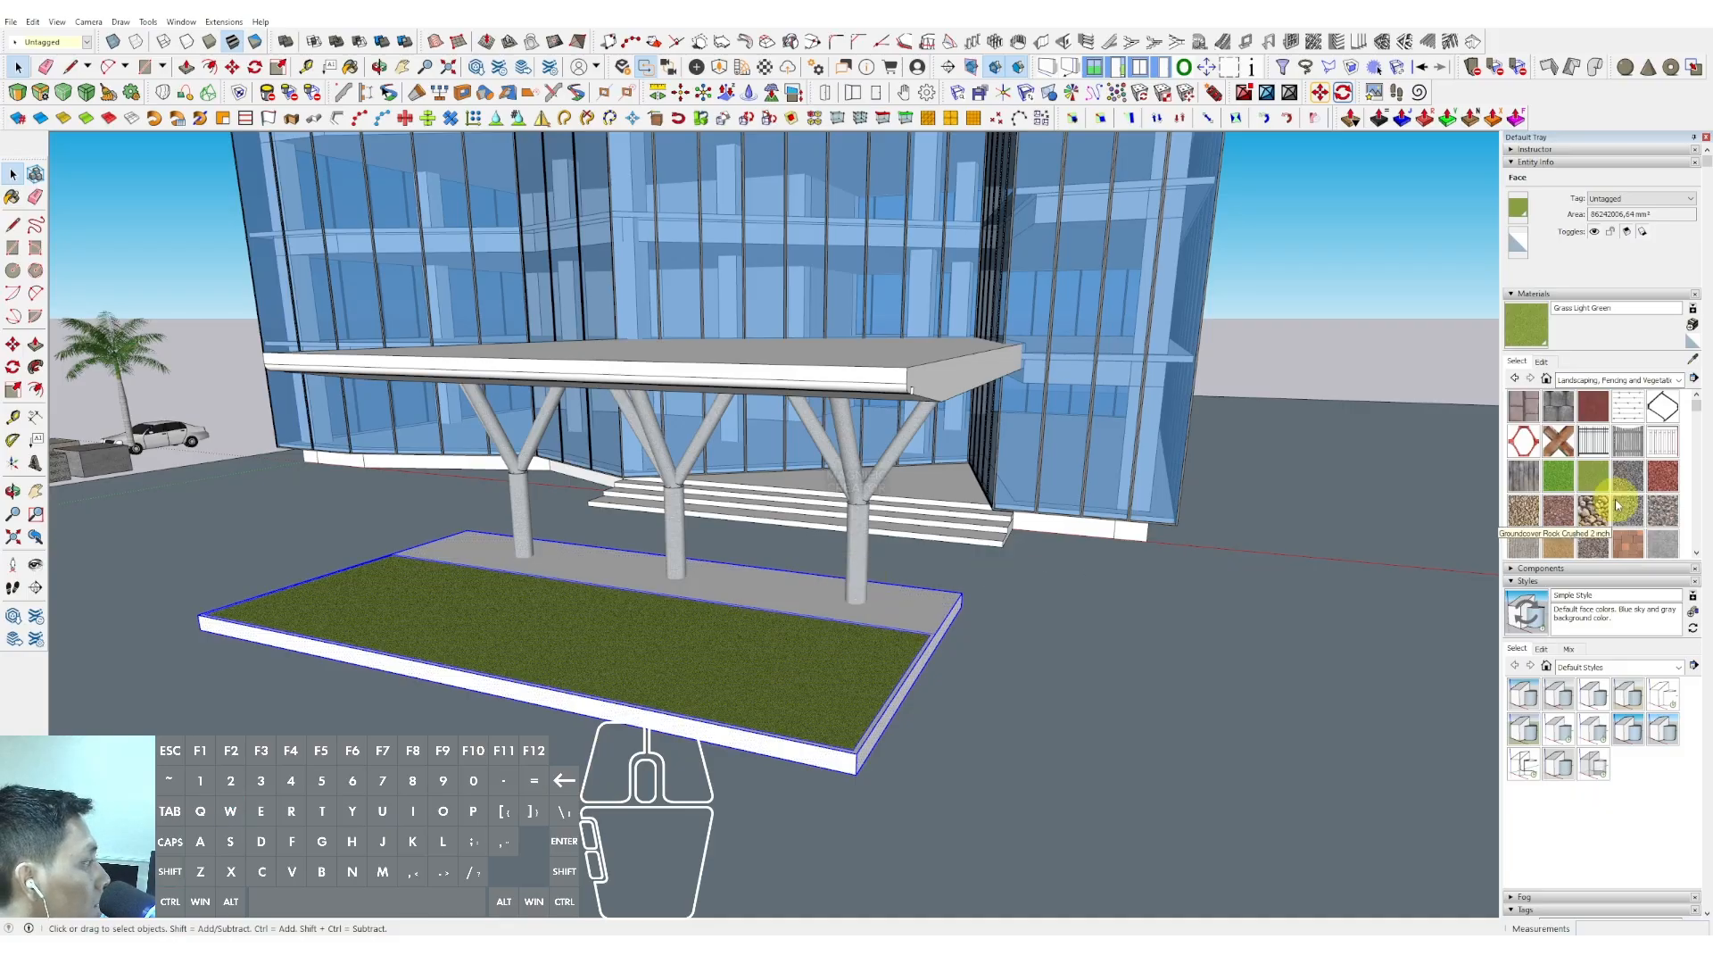
{"action": "left_click", "coordinate": [891, 604]}
{"action": "key", "text": "space"}
{"action": "scroll", "coordinate": [883, 604], "scroll_direction": "down", "scroll_amount": 4}
{"action": "mouse_move", "coordinate": [803, 604]}
{"action": "middle_mouse_down", "text": "shift"}
{"action": "mouse_move", "coordinate": [719, 604]}
{"action": "mouse_move", "coordinate": [1041, 577]}
{"action": "mouse_move", "coordinate": [922, 563]}
{"action": "mouse_move", "coordinate": [876, 501]}
{"action": "mouse_move", "coordinate": [907, 447]}
{"action": "mouse_move", "coordinate": [966, 473]}
{"action": "middle_mouse_up", "text": "shift"}
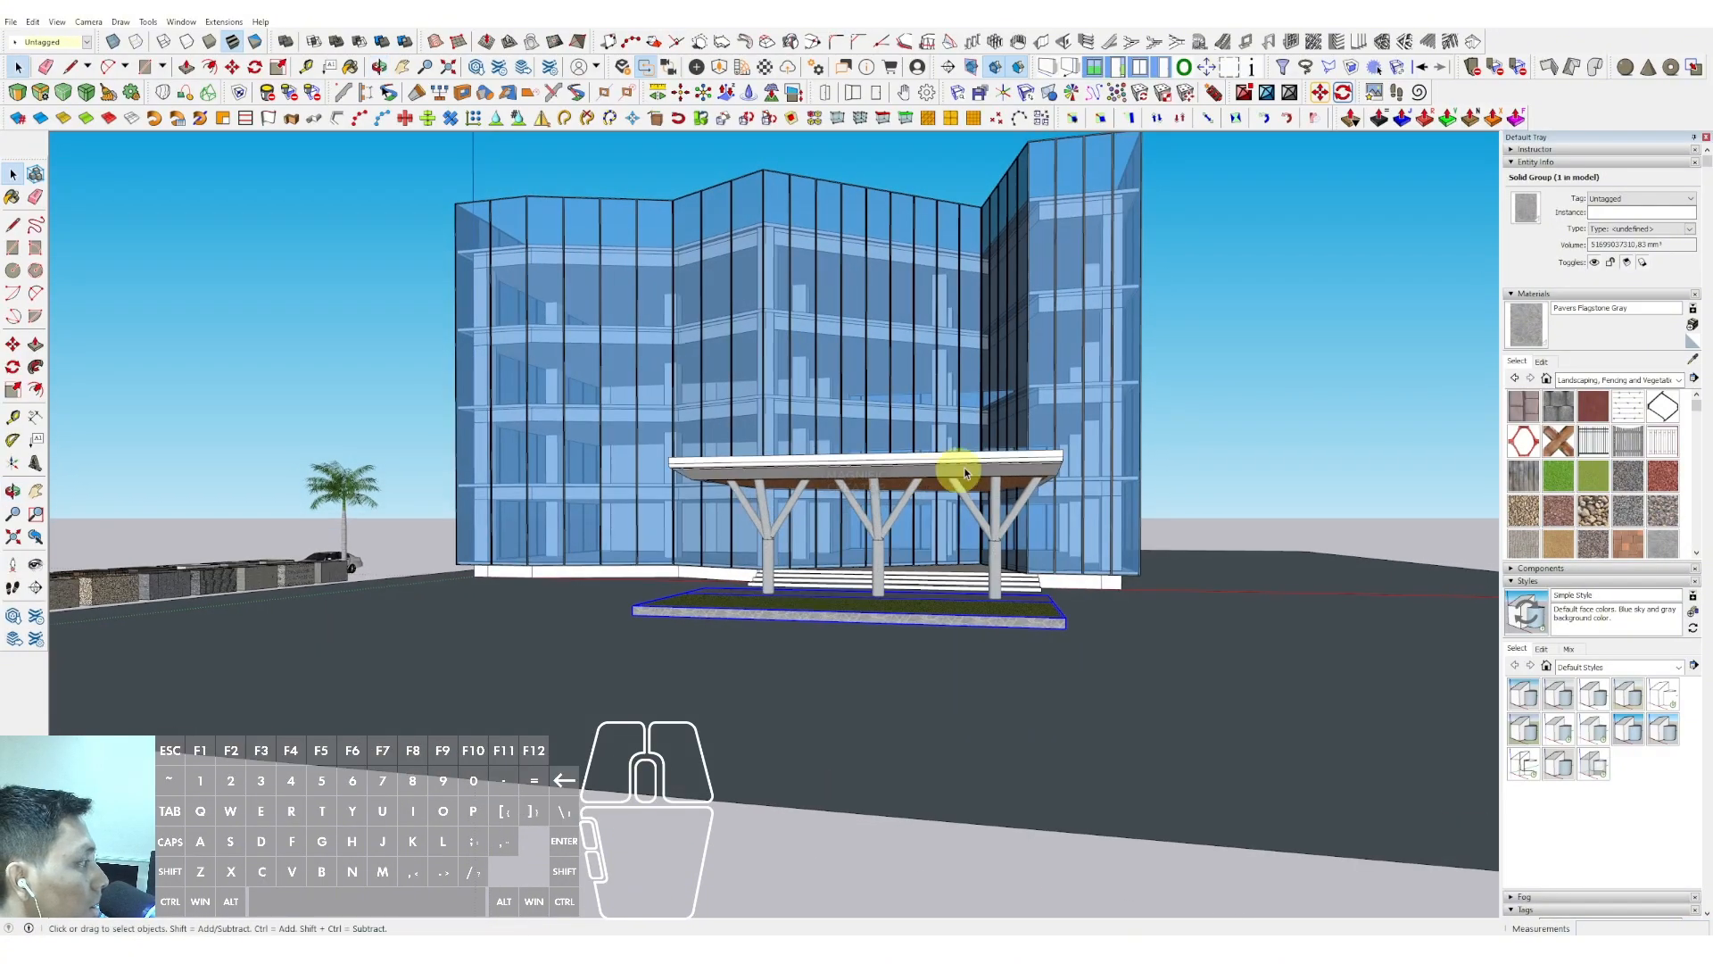
Draw a tall narrow rectangle about 380 by 14,019 mm on the glass facade above the canopy
{"action": "scroll", "coordinate": [828, 471], "scroll_direction": "down", "scroll_amount": 3}
{"action": "scroll", "coordinate": [810, 429], "scroll_direction": "up", "scroll_amount": 8}
{"action": "key", "text": "r"}
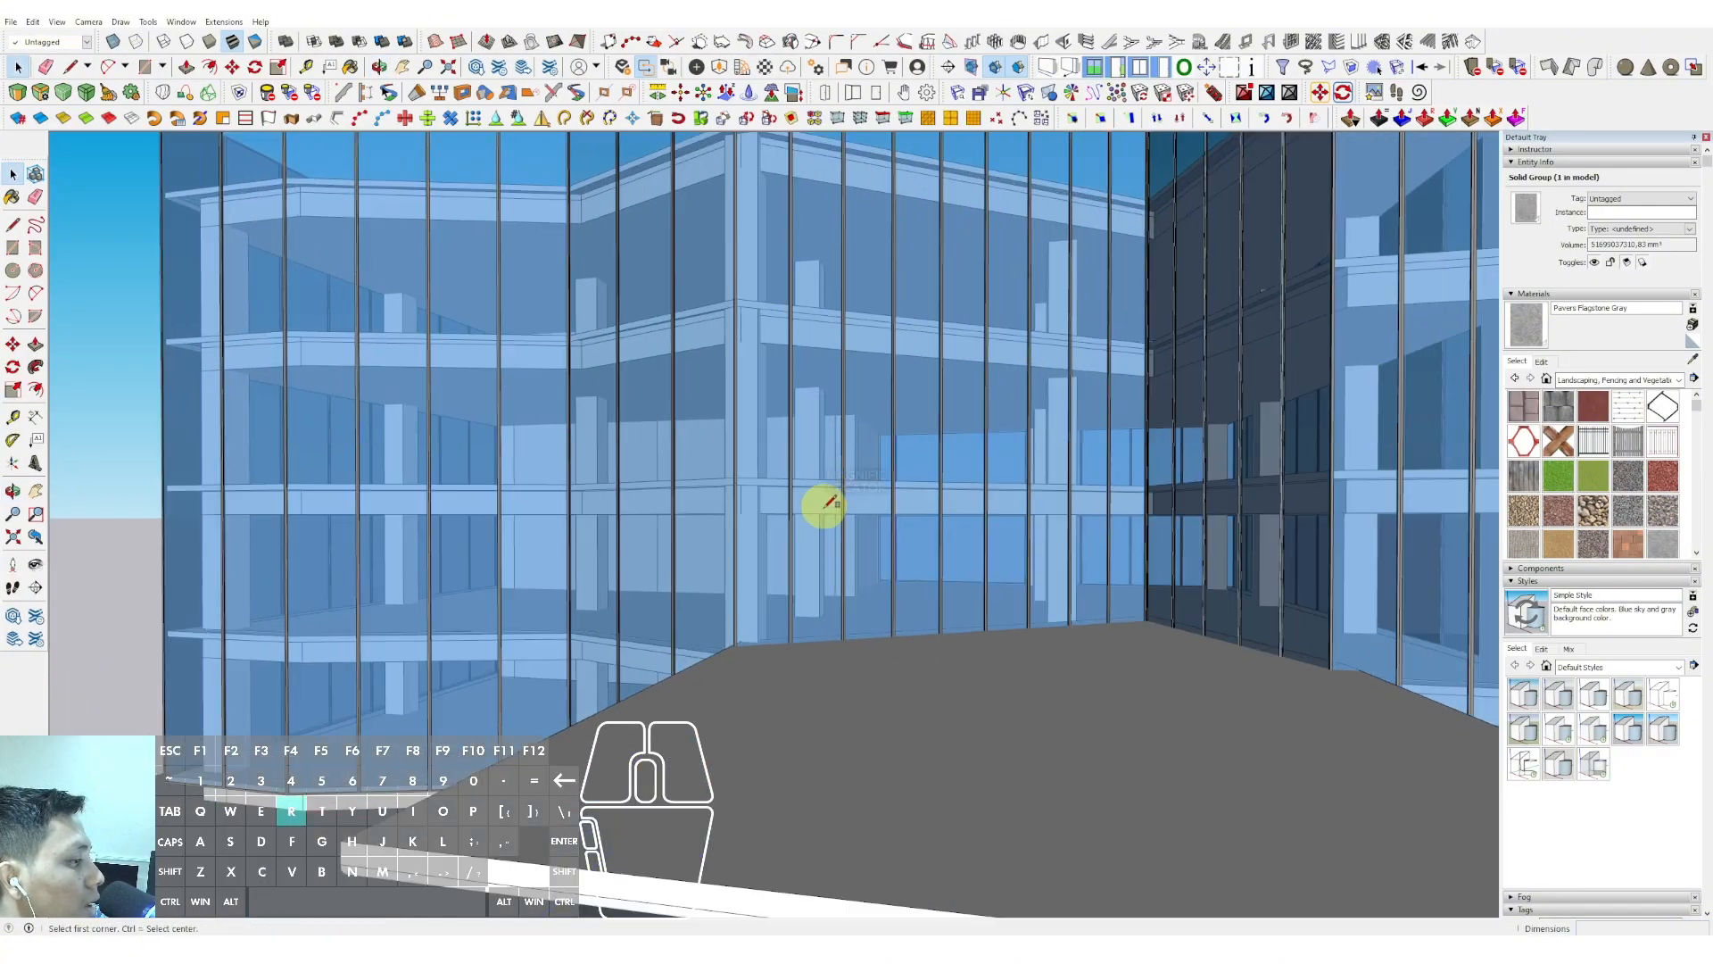
{"action": "scroll", "coordinate": [830, 290], "scroll_direction": "down", "scroll_amount": 3}
{"action": "scroll", "coordinate": [822, 294], "scroll_direction": "up", "scroll_amount": 2}
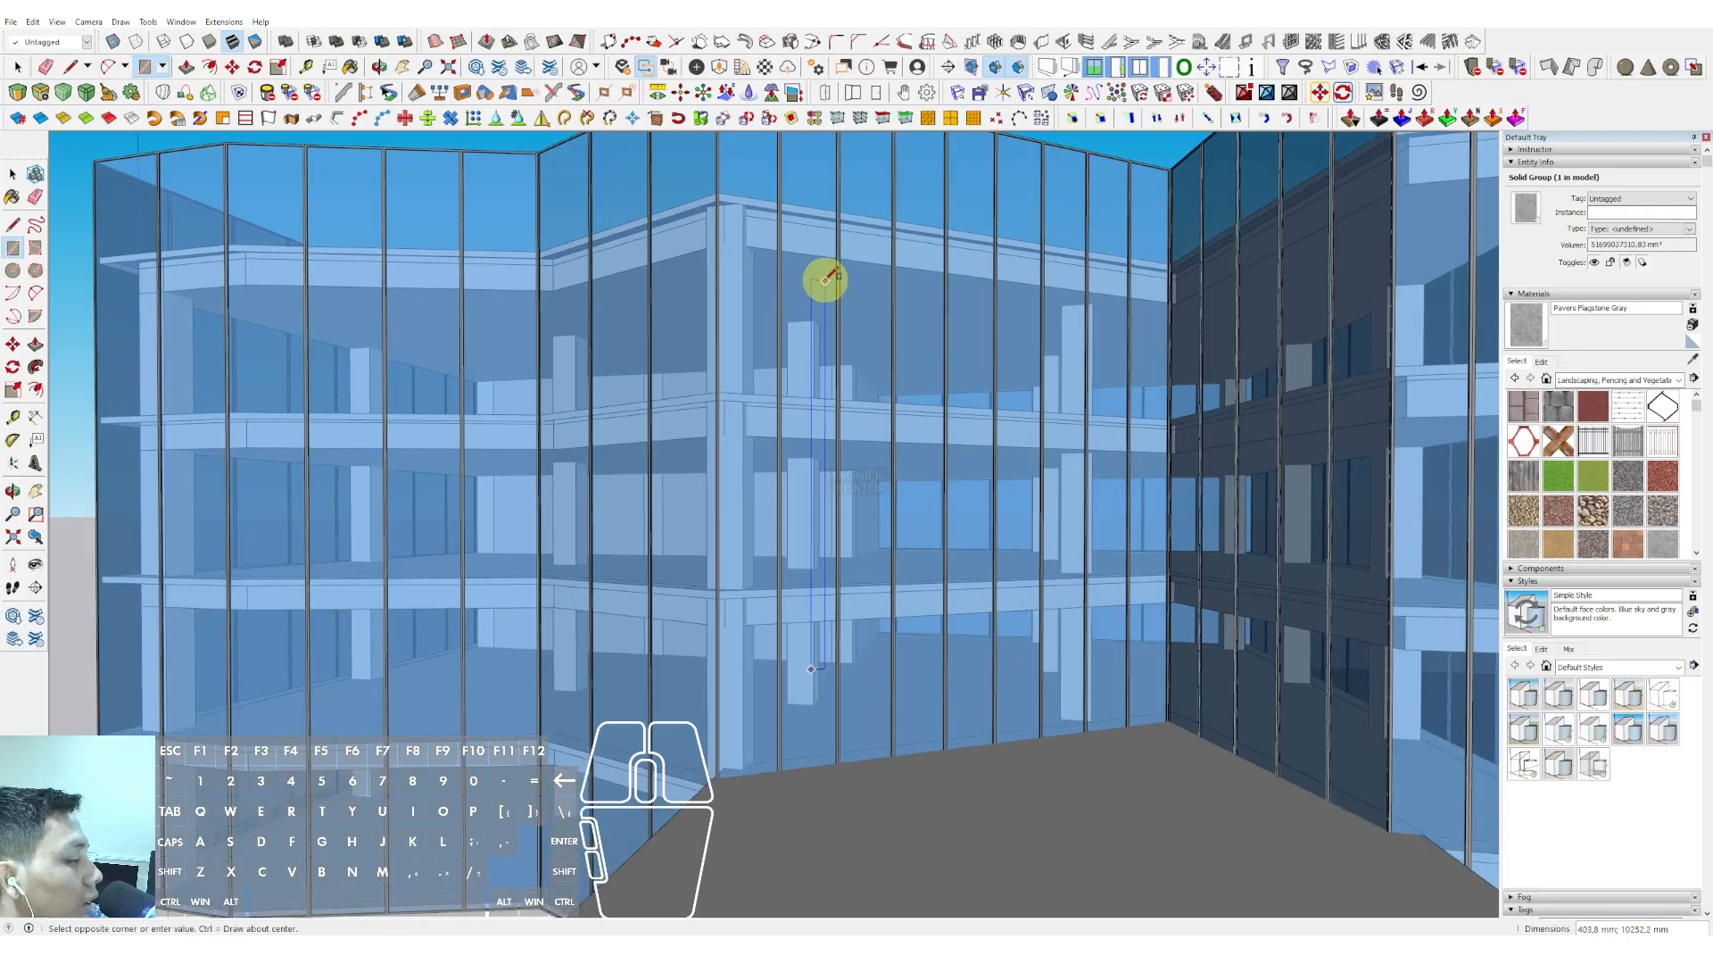
{"action": "scroll", "coordinate": [822, 269], "scroll_direction": "down", "scroll_amount": 3}
{"action": "scroll", "coordinate": [810, 321], "scroll_direction": "up", "scroll_amount": 3}
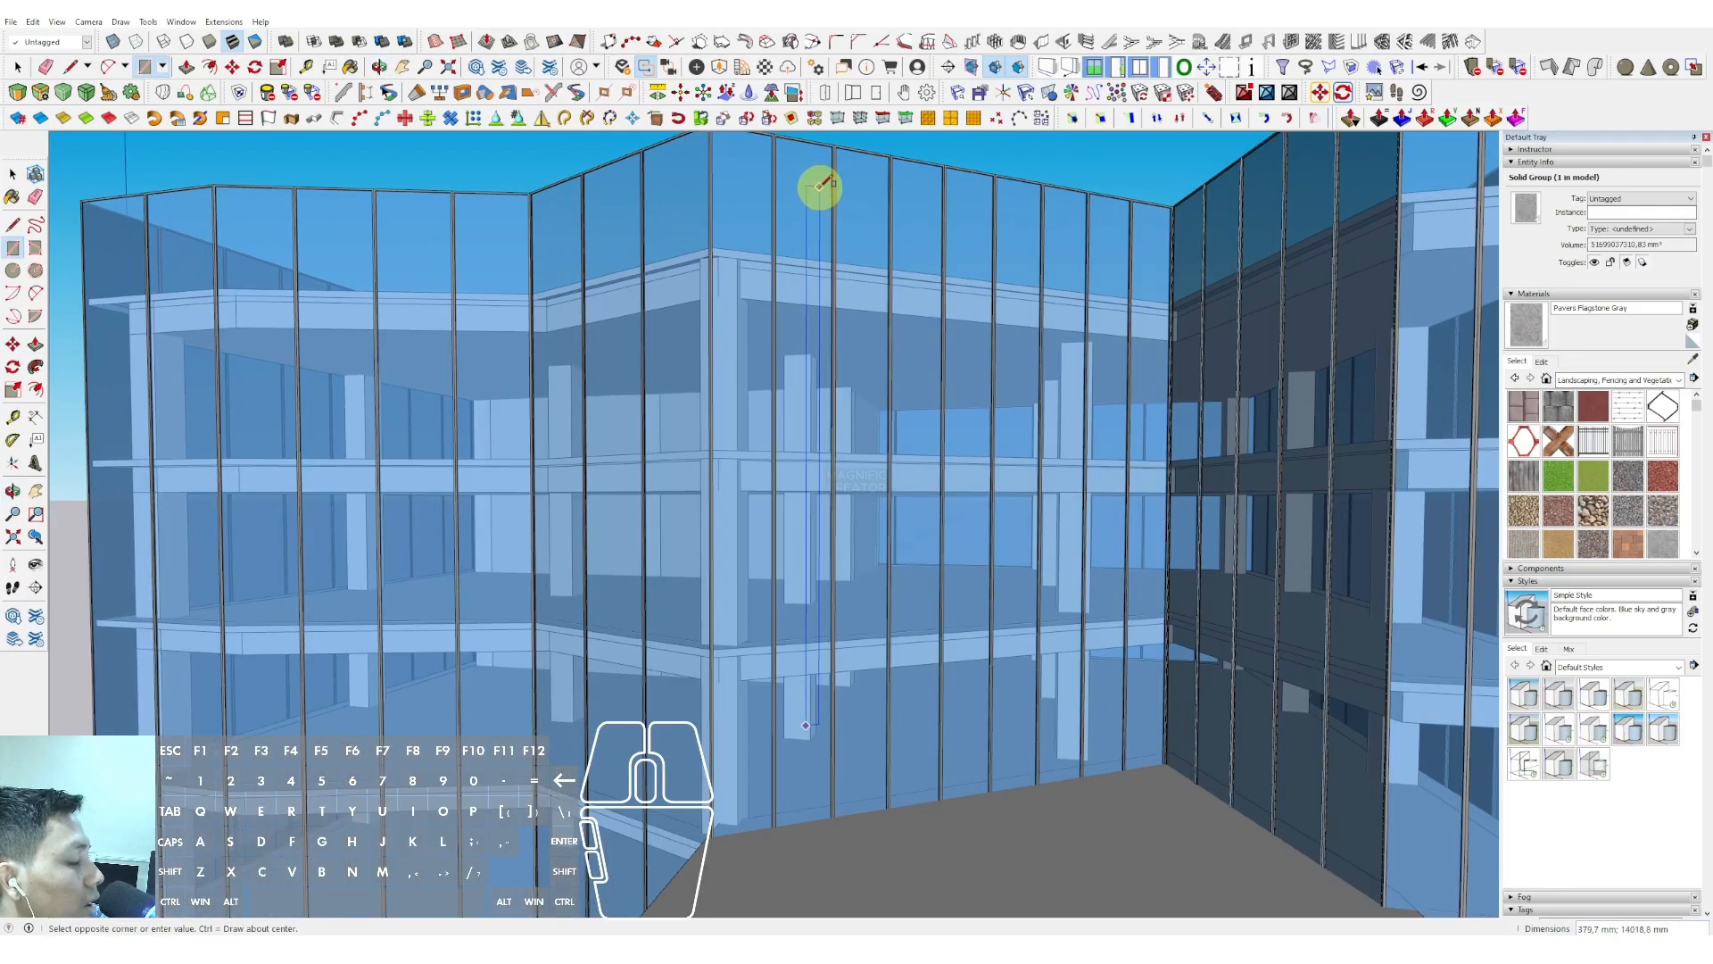
{"action": "left_click", "coordinate": [819, 187]}
Extrude the narrow facade rectangle outward into a vertical fin and make the fin a group
{"action": "key", "text": "space"}
{"action": "scroll", "coordinate": [828, 207], "scroll_direction": "up", "scroll_amount": 2}
{"action": "key", "text": "v"}
{"action": "left_click", "coordinate": [830, 198]}
{"action": "left_click", "coordinate": [849, 182]}
{"action": "key", "text": "space"}
{"action": "left_click", "coordinate": [839, 196]}
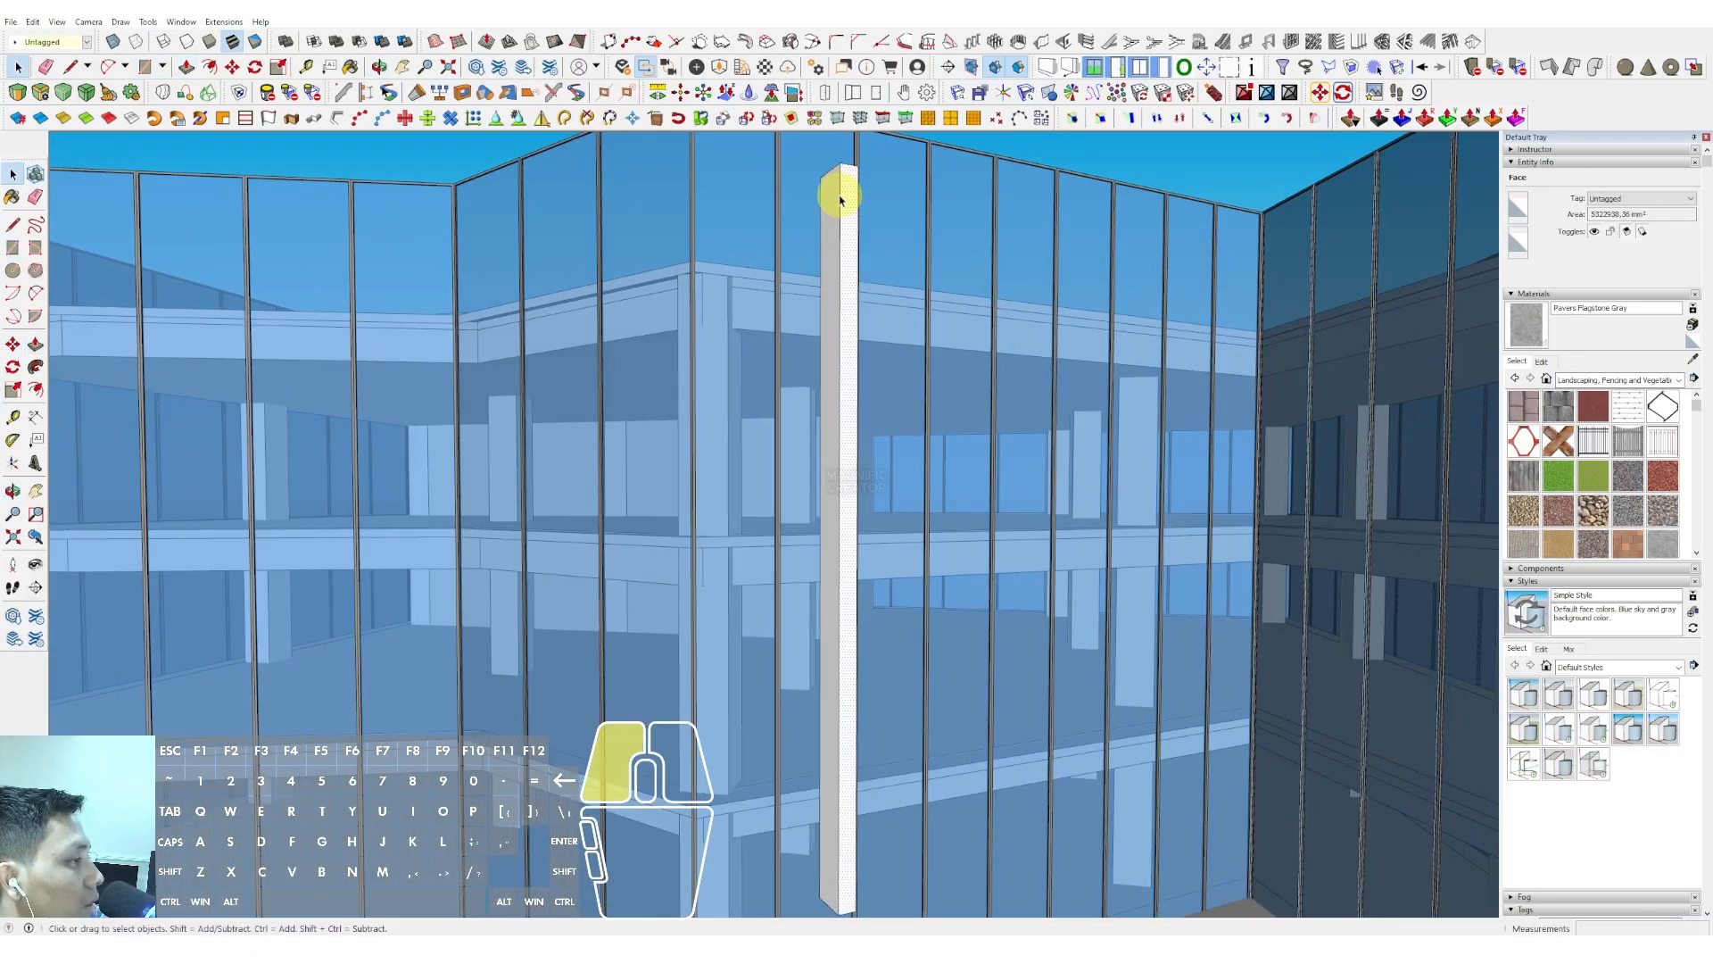
{"action": "right_click", "coordinate": [840, 198]}
{"action": "left_click", "coordinate": [880, 324]}
Copy the fin to the last glass bay beside the inner corner and divide the distance into 6 equal spacings
{"action": "scroll", "coordinate": [879, 339], "scroll_direction": "down", "scroll_amount": 5}
{"action": "middle_click_drag", "start_coordinate": [880, 356], "coordinate": [745, 536]}
{"action": "scroll", "coordinate": [740, 348], "scroll_direction": "up", "scroll_amount": 3}
{"action": "middle_click_drag", "start_coordinate": [738, 359], "coordinate": [708, 428]}
{"action": "scroll", "coordinate": [708, 428], "scroll_direction": "up", "scroll_amount": 2}
{"action": "key", "text": "m"}
{"action": "key", "text": "ctrl"}
{"action": "left_click", "coordinate": [695, 421]}
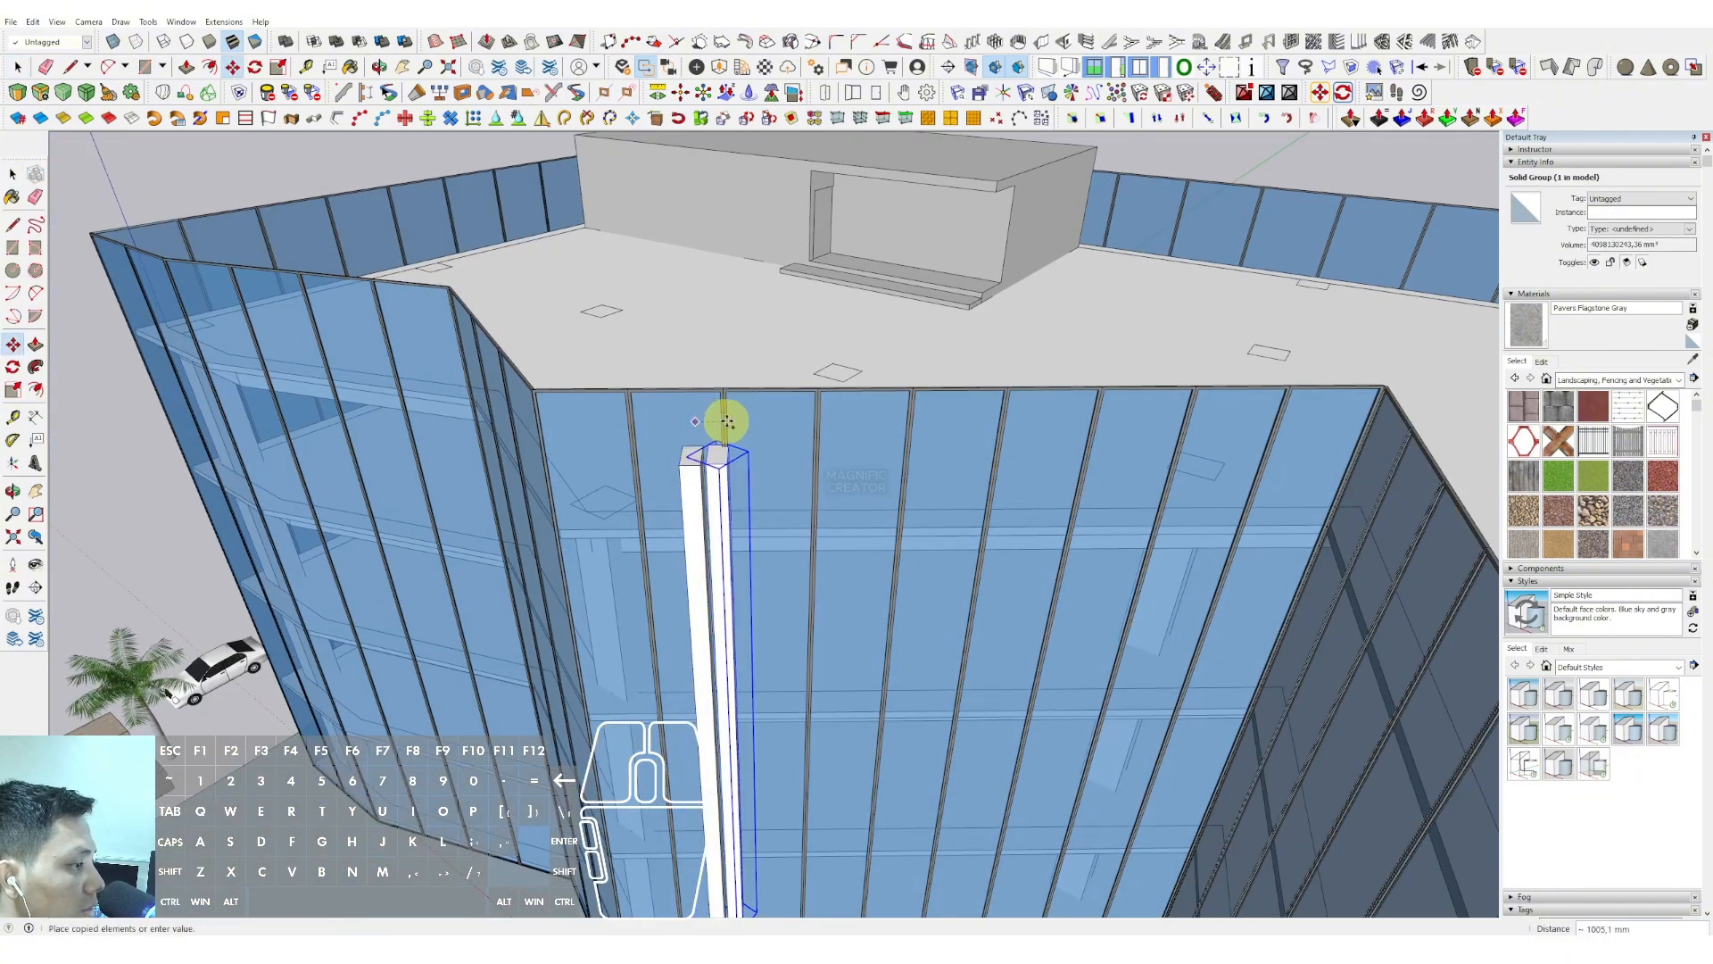
{"action": "key", "text": "Escape"}
{"action": "scroll", "coordinate": [704, 441], "scroll_direction": "up", "scroll_amount": 3}
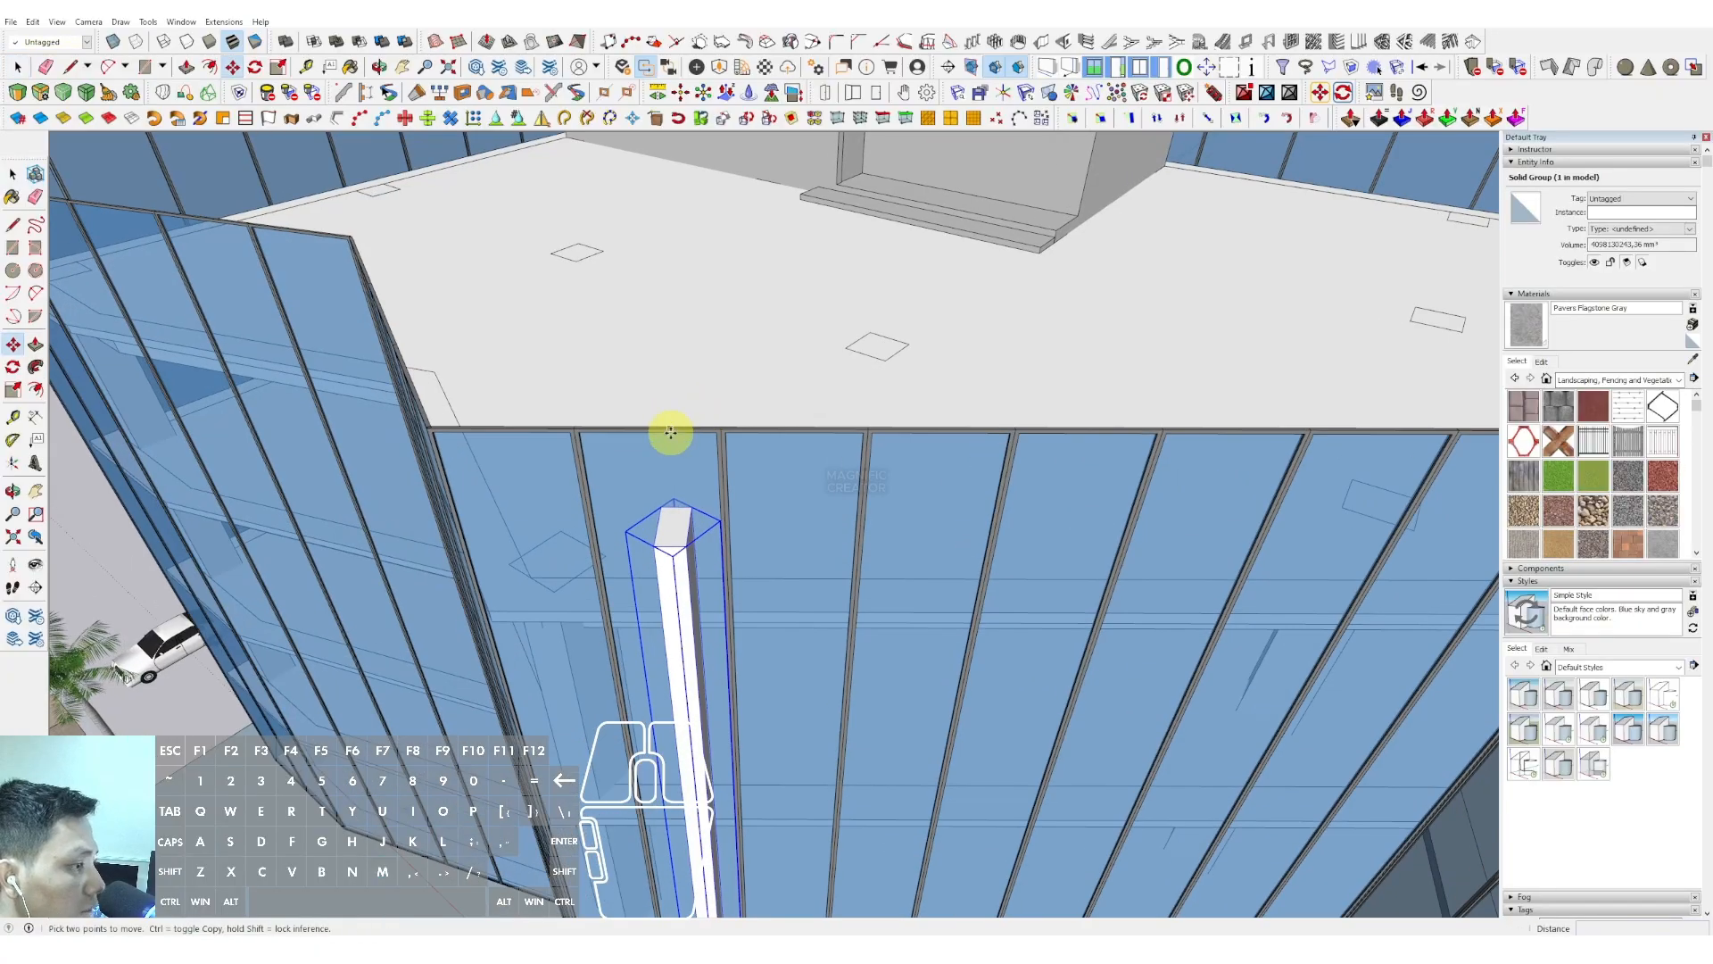
{"action": "left_click", "coordinate": [669, 429]}
{"action": "scroll", "coordinate": [716, 429], "scroll_direction": "down", "scroll_amount": 4}
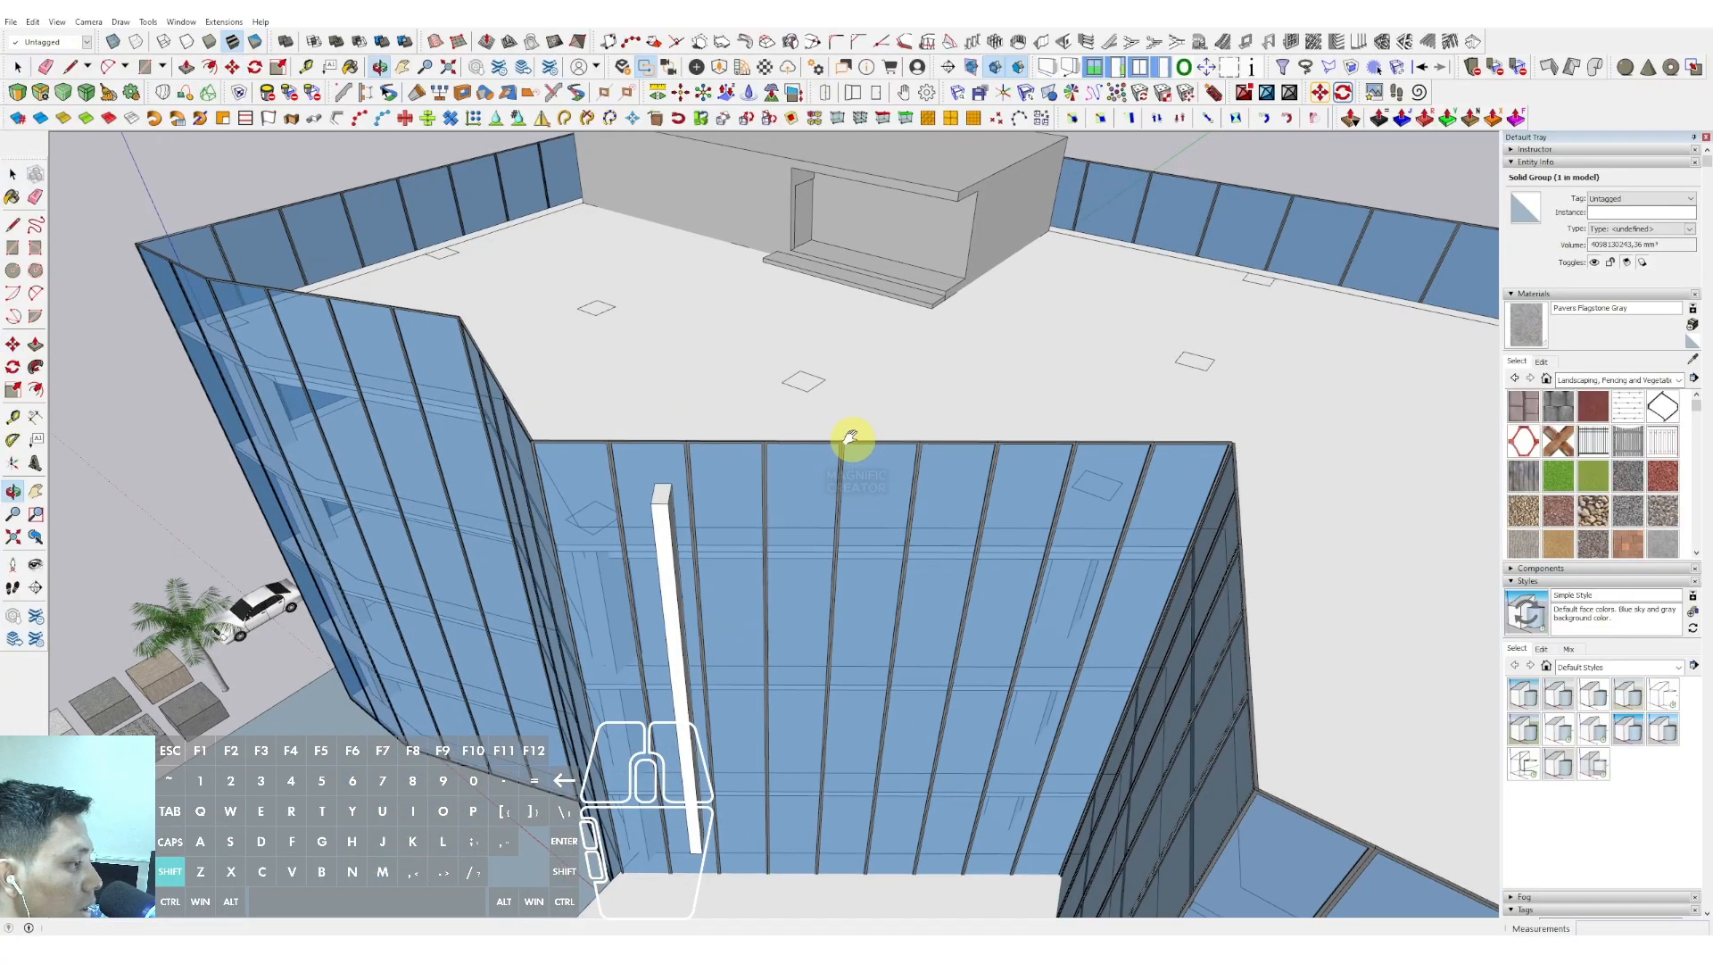
{"action": "left_click", "coordinate": [1183, 441]}
{"action": "type", "text": "6"}
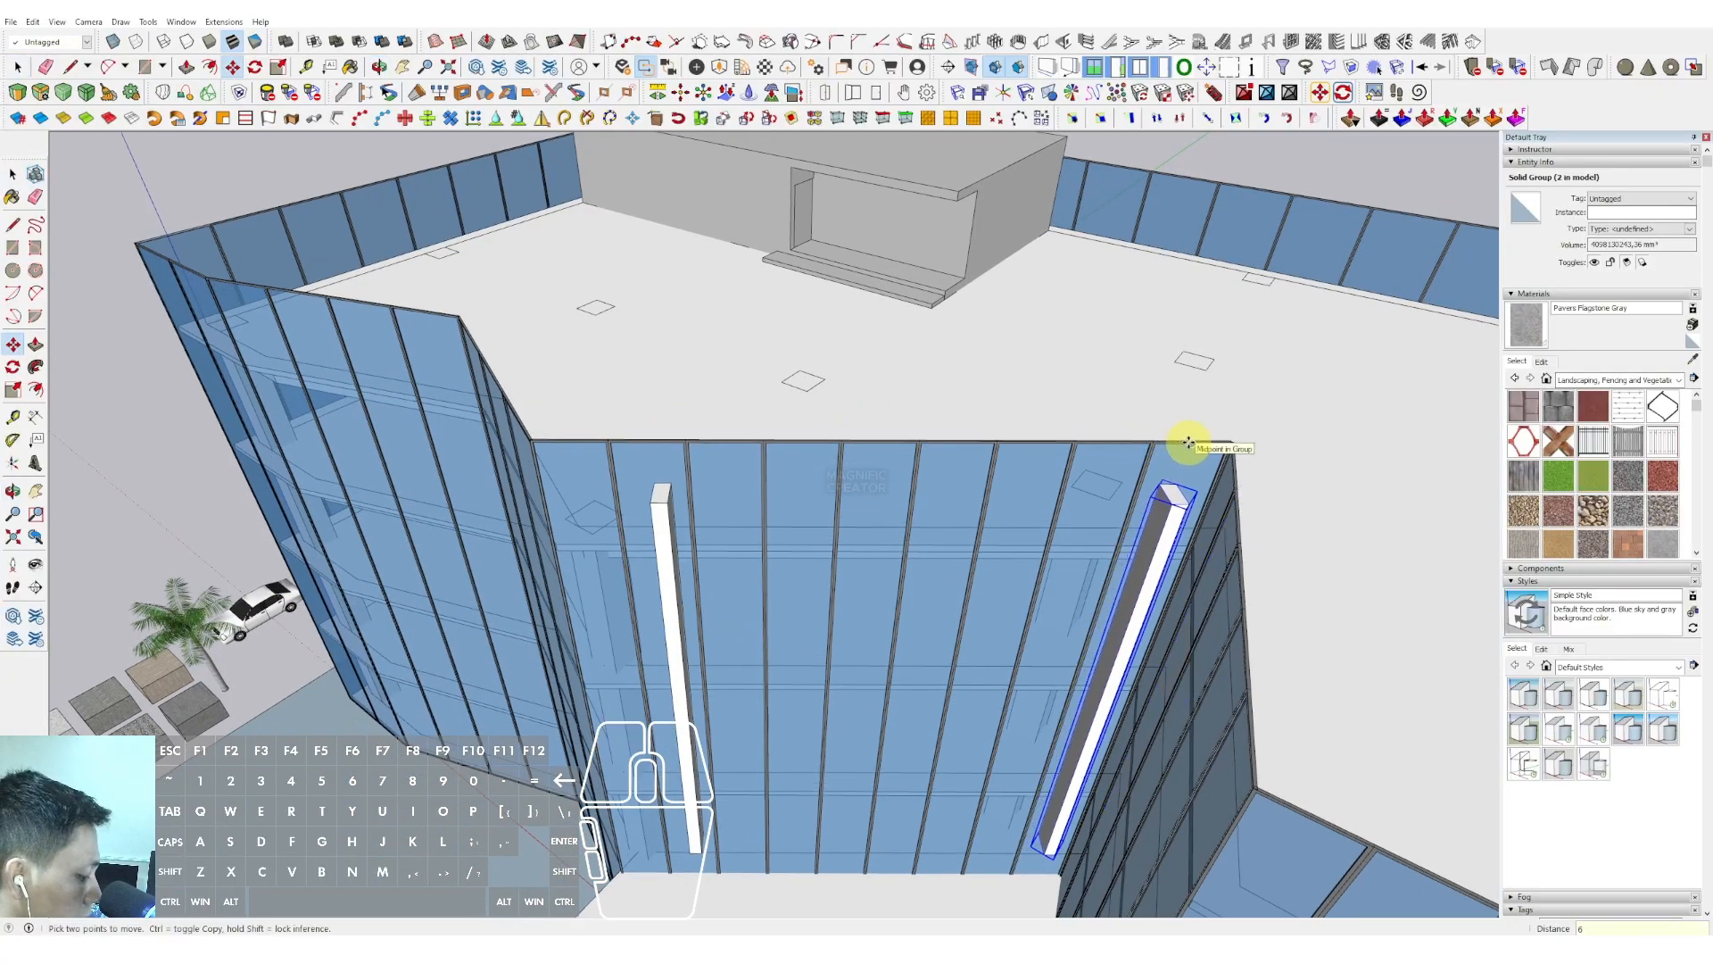
{"action": "type", "text": "/"}
{"action": "key", "text": "Return"}
{"action": "key", "text": "space"}
Paint the fin nearest the inner corner with Color C07 from the Colors collection
{"action": "scroll", "coordinate": [849, 584], "scroll_direction": "down", "scroll_amount": 4}
{"action": "scroll", "coordinate": [938, 465], "scroll_direction": "down", "scroll_amount": 2}
{"action": "middle_click_drag", "start_coordinate": [849, 608], "coordinate": [887, 356]}
{"action": "scroll", "coordinate": [920, 396], "scroll_direction": "up", "scroll_amount": 3}
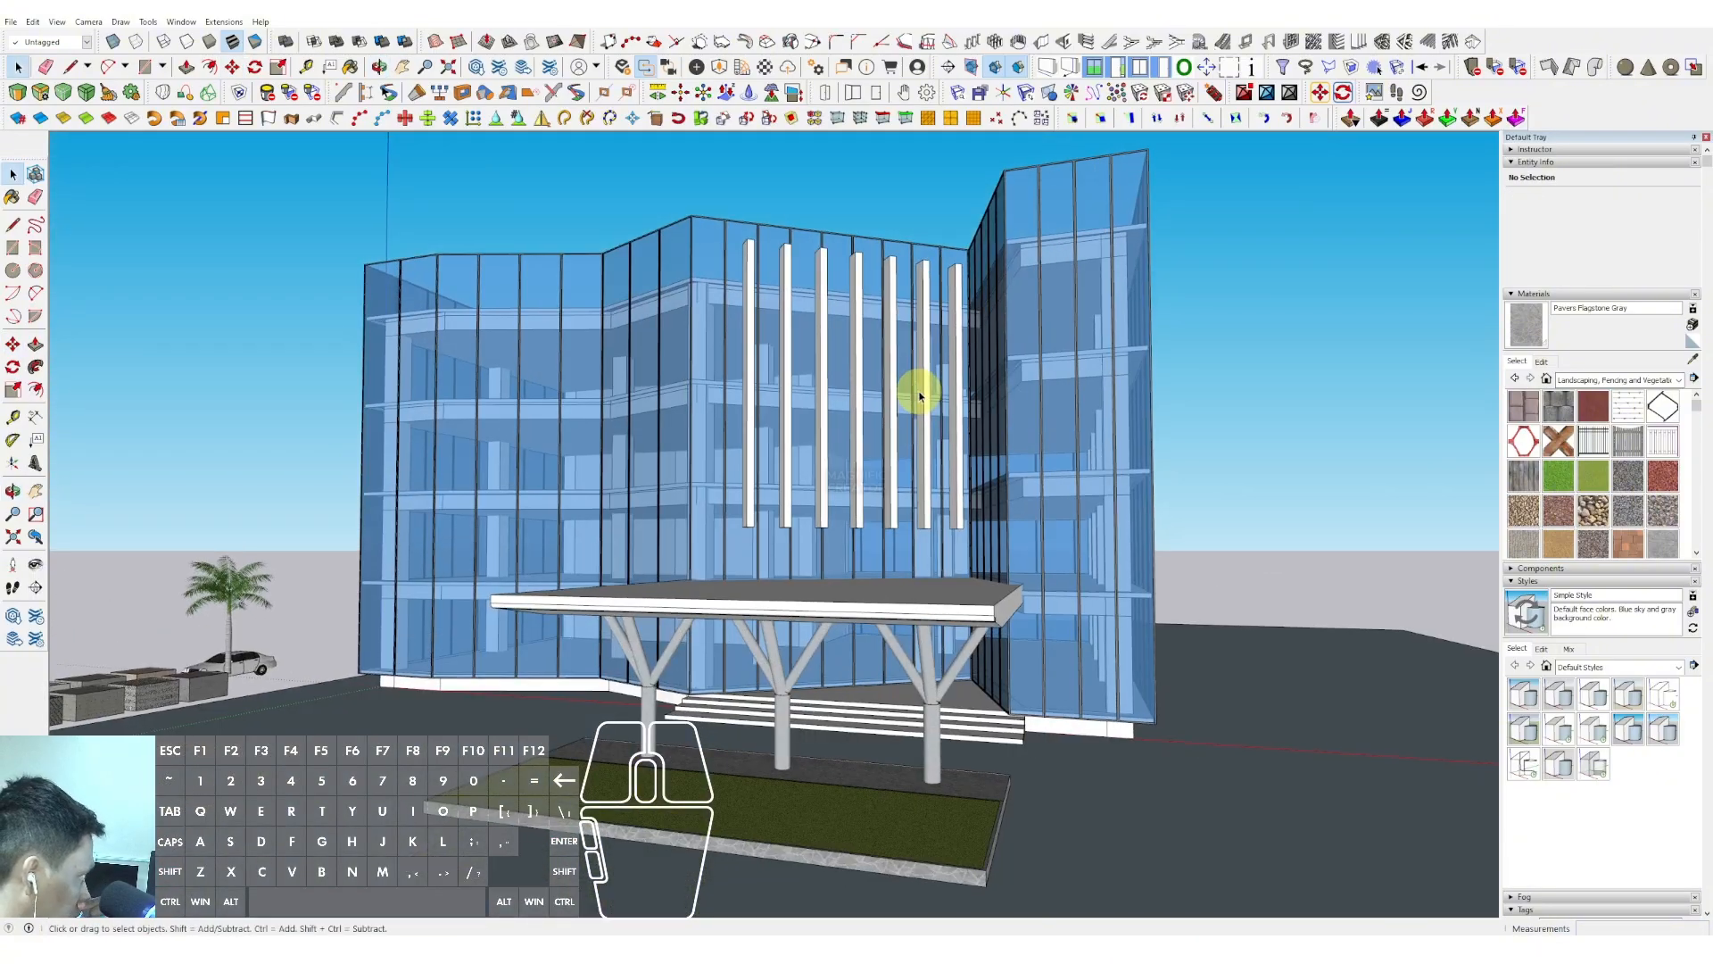
{"action": "left_click", "coordinate": [1681, 379]}
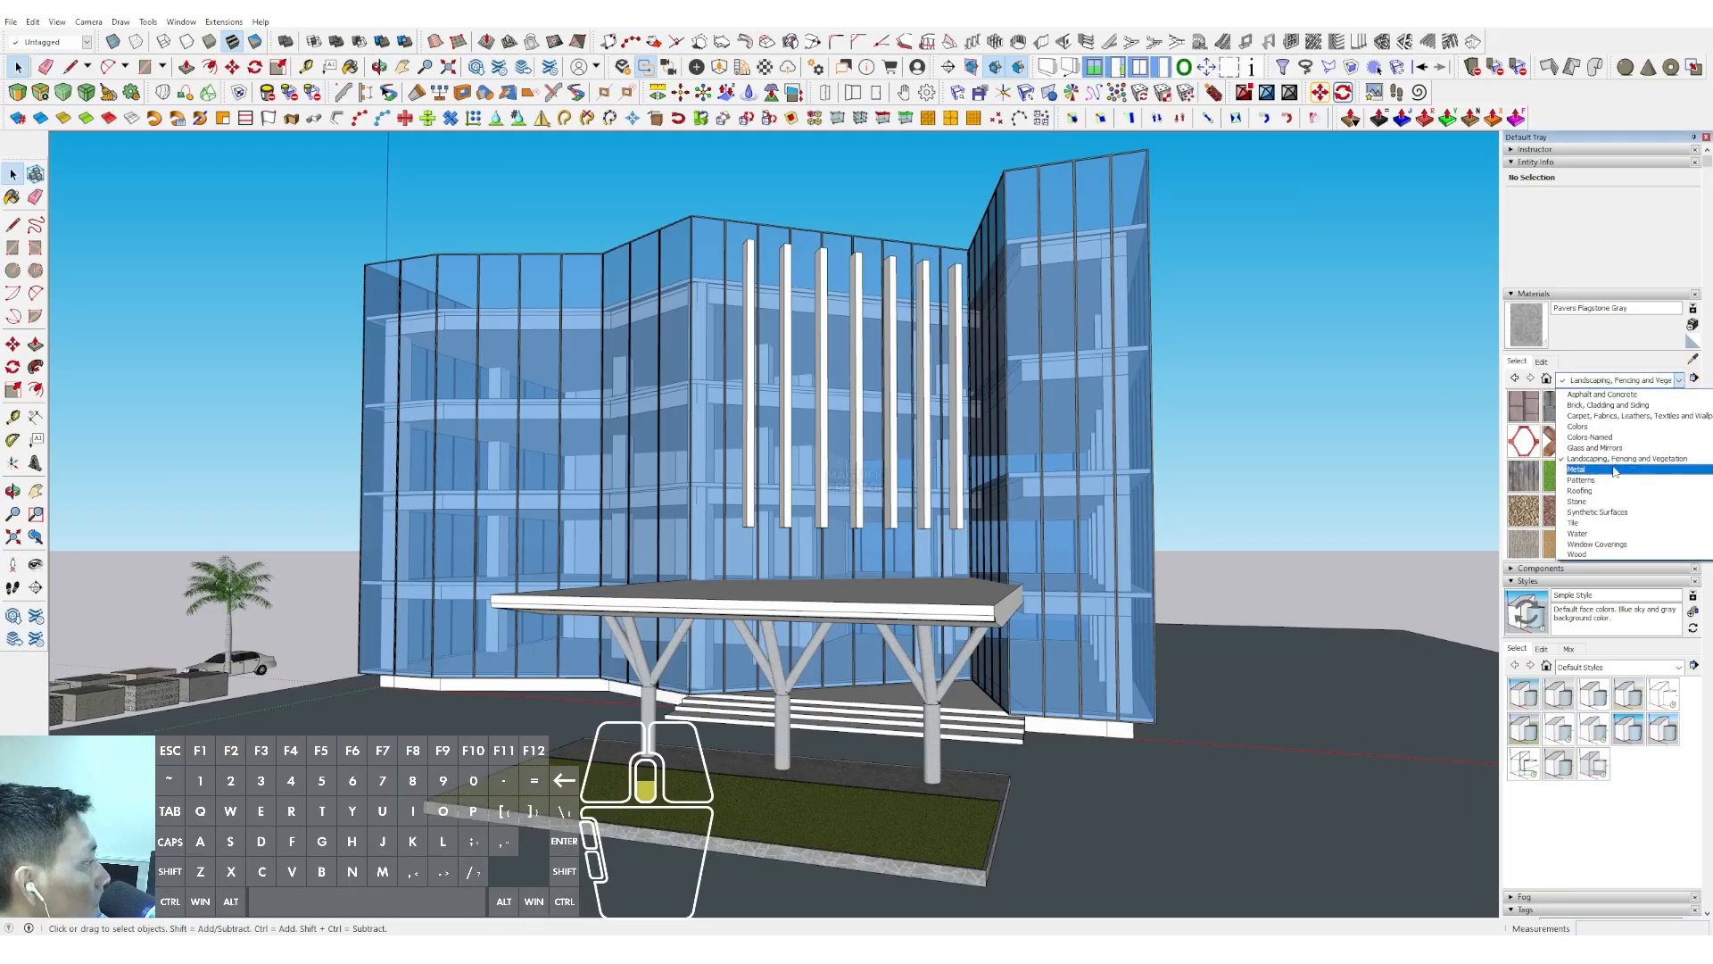
{"action": "left_click", "coordinate": [1578, 426]}
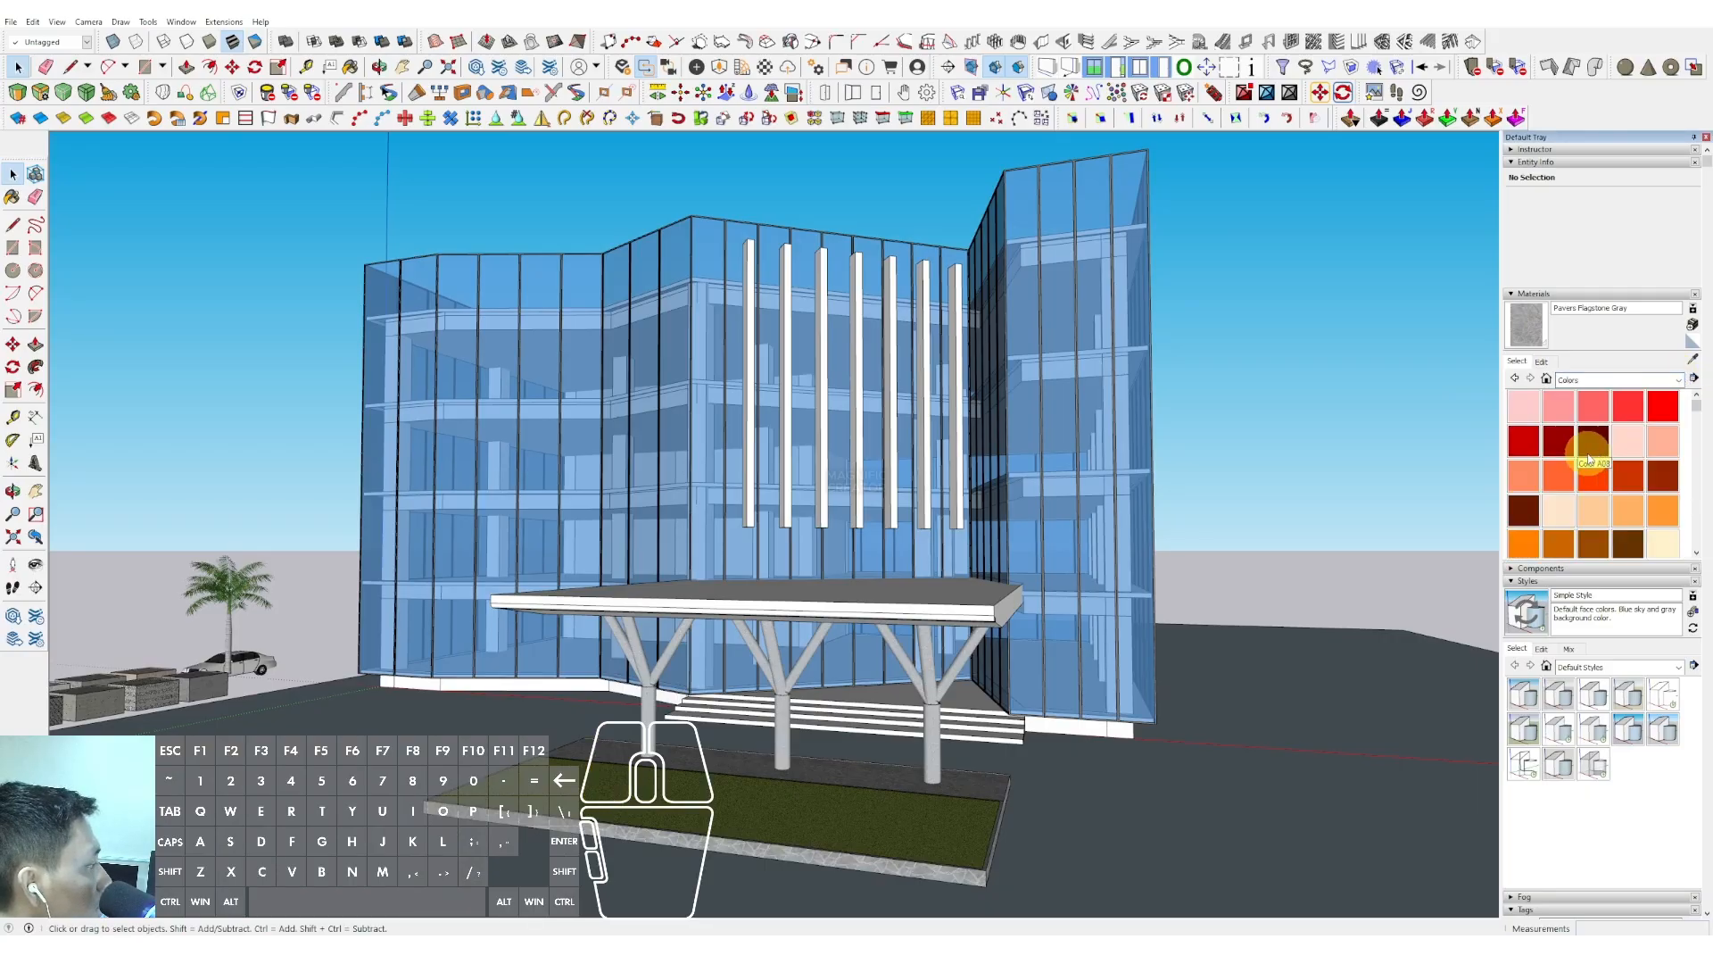
{"action": "scroll", "coordinate": [1606, 469], "scroll_direction": "down", "scroll_amount": 1}
{"action": "scroll", "coordinate": [1620, 479], "scroll_direction": "up", "scroll_amount": 2}
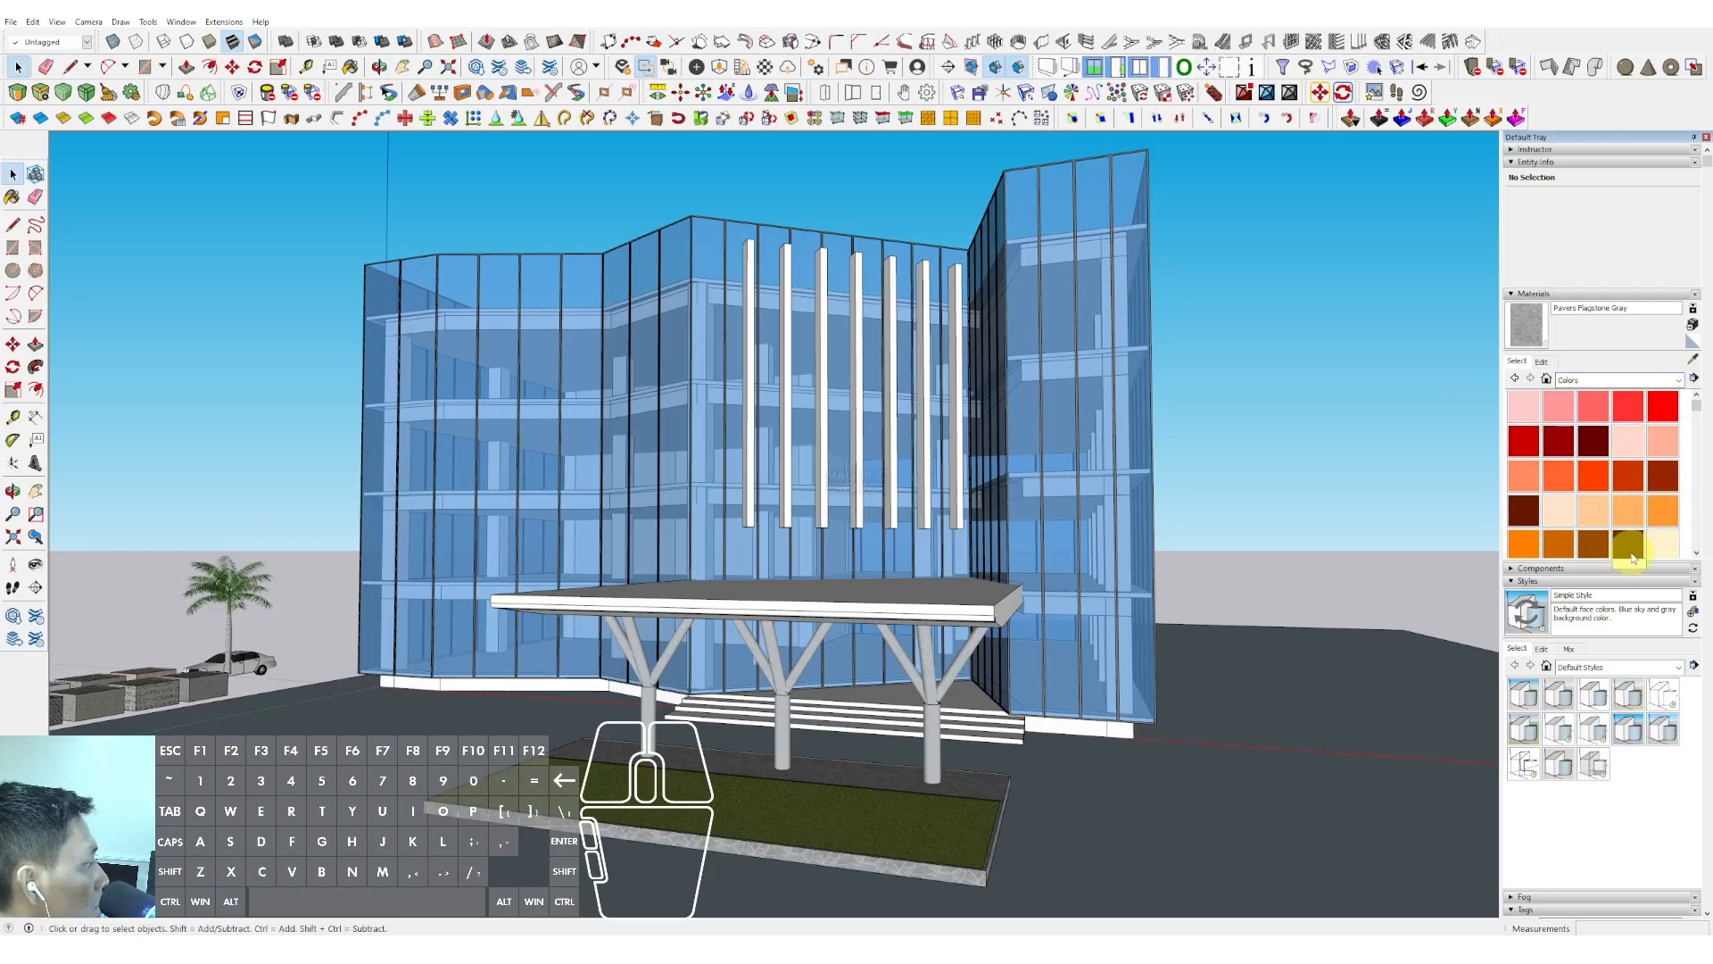
{"action": "left_click", "coordinate": [1593, 541]}
{"action": "key", "text": "space"}
{"action": "triple_click", "coordinate": [957, 352]}
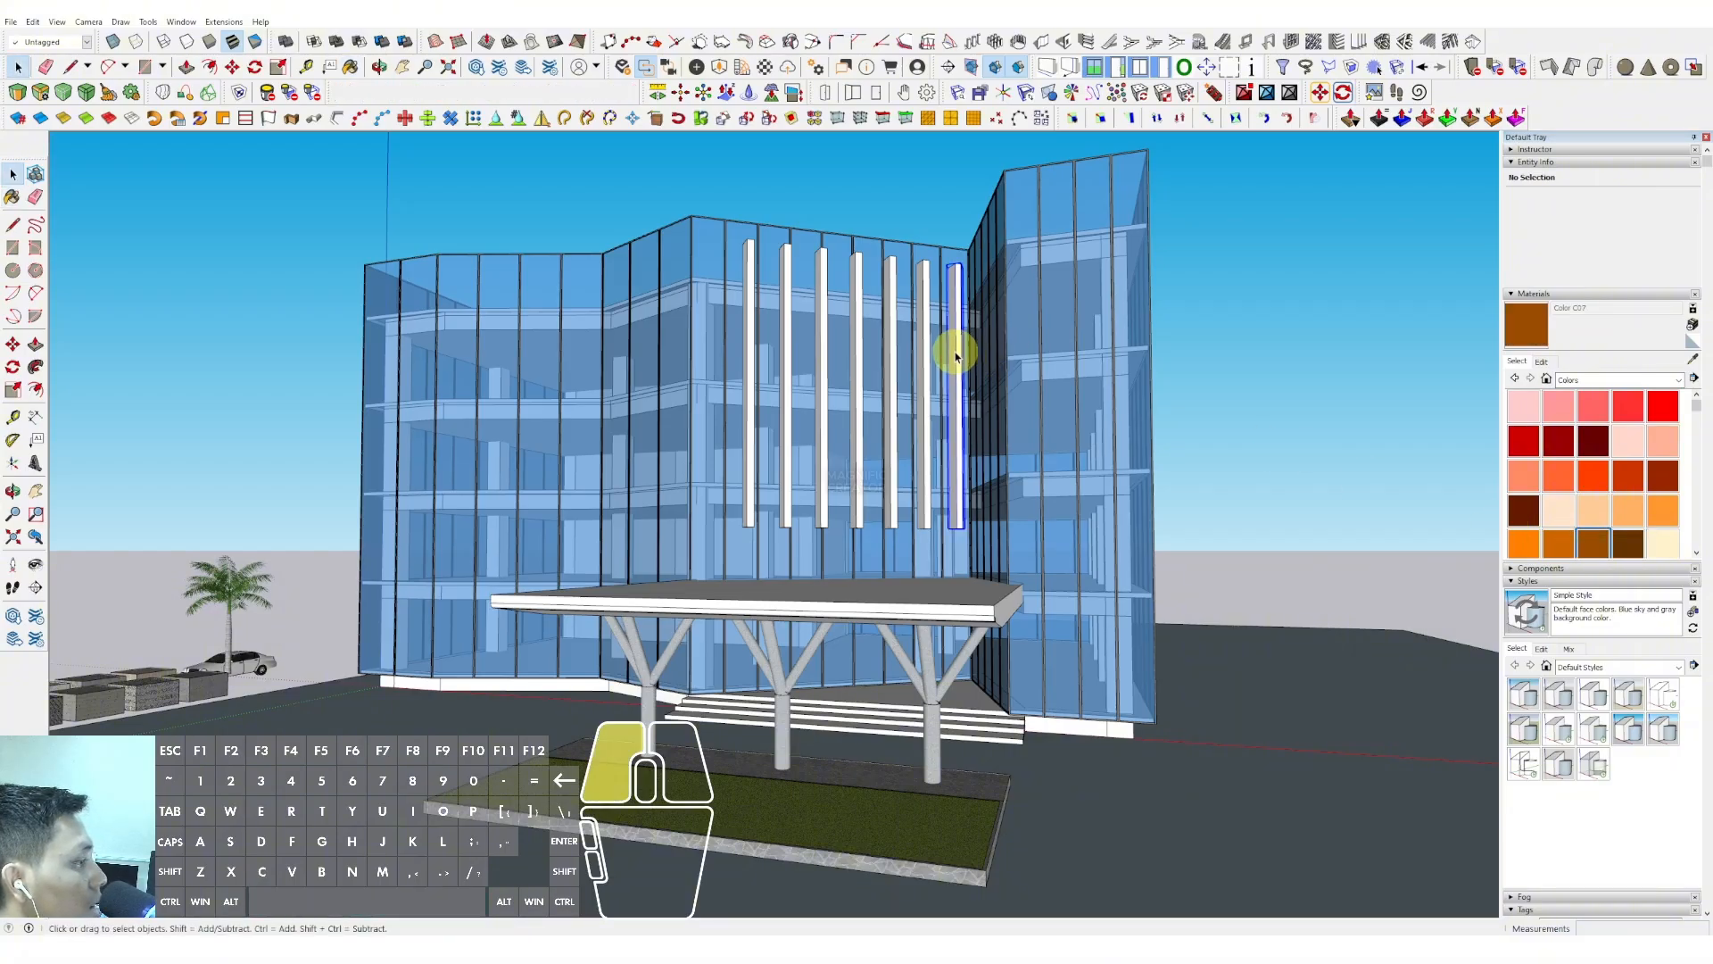
{"action": "key", "text": "b"}
{"action": "left_click", "coordinate": [953, 337]}
{"action": "key", "text": "space"}
Paint the second, third and fourth fins from the inner corner with Color C07
{"action": "left_click", "coordinate": [924, 339]}
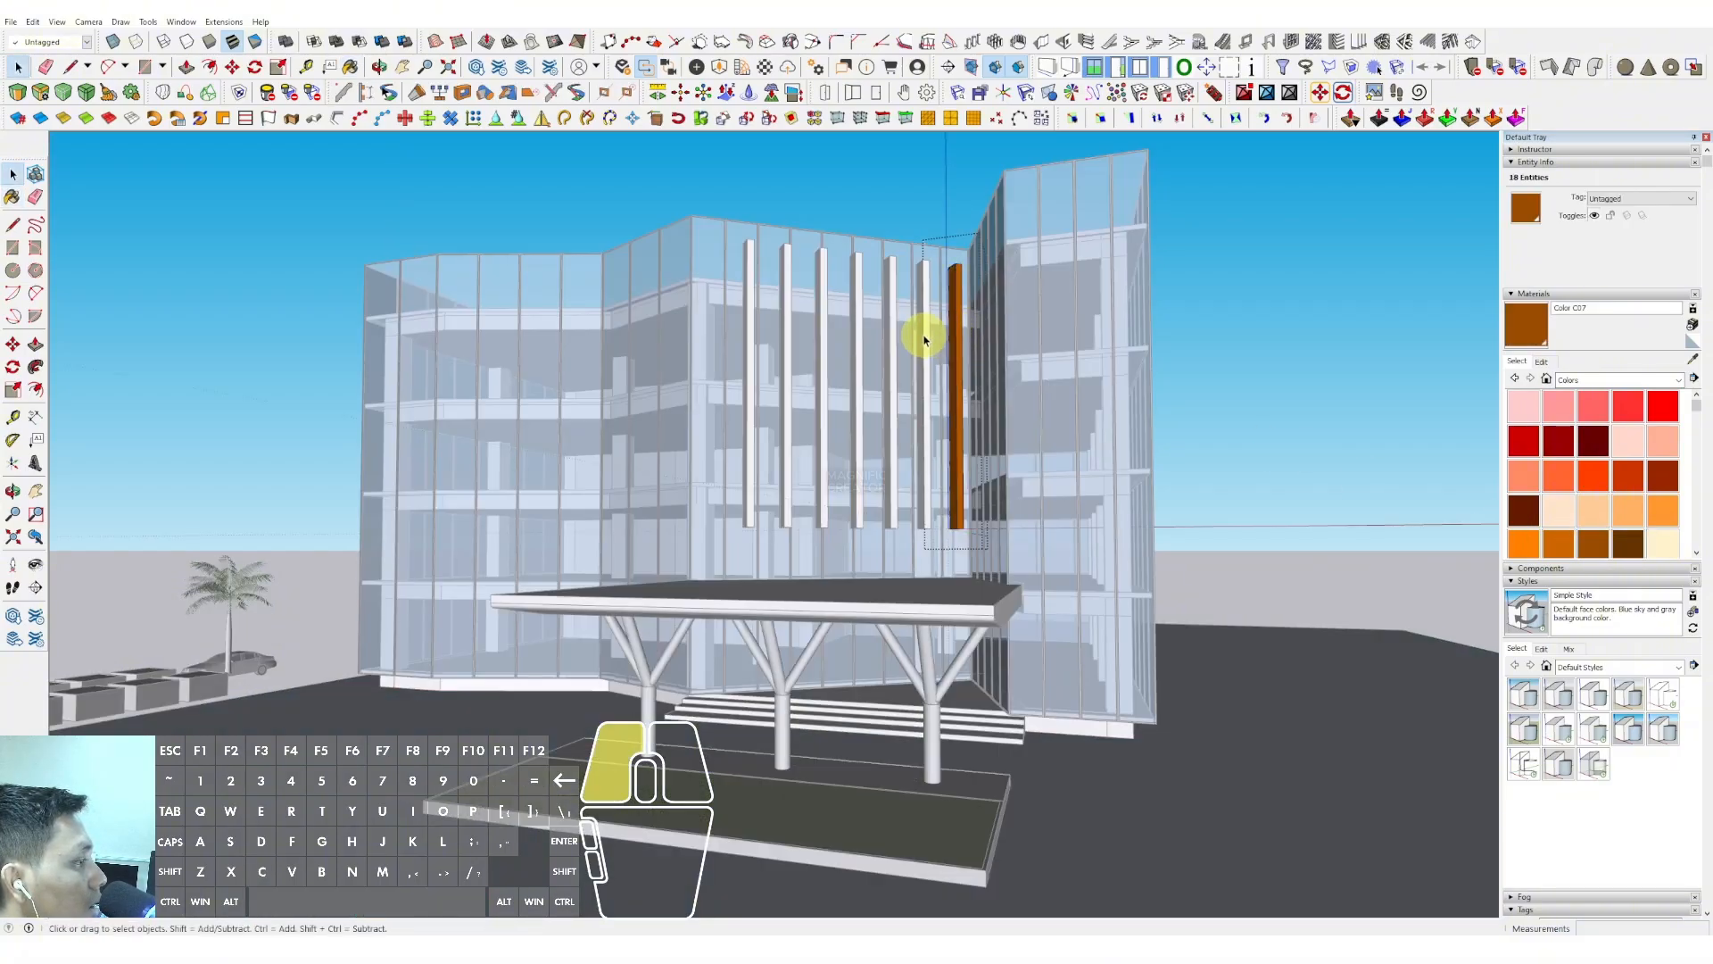
{"action": "triple_click", "coordinate": [924, 335]}
{"action": "key", "text": "b"}
{"action": "left_click", "coordinate": [923, 329]}
{"action": "key", "text": "space"}
{"action": "left_click", "coordinate": [893, 314]}
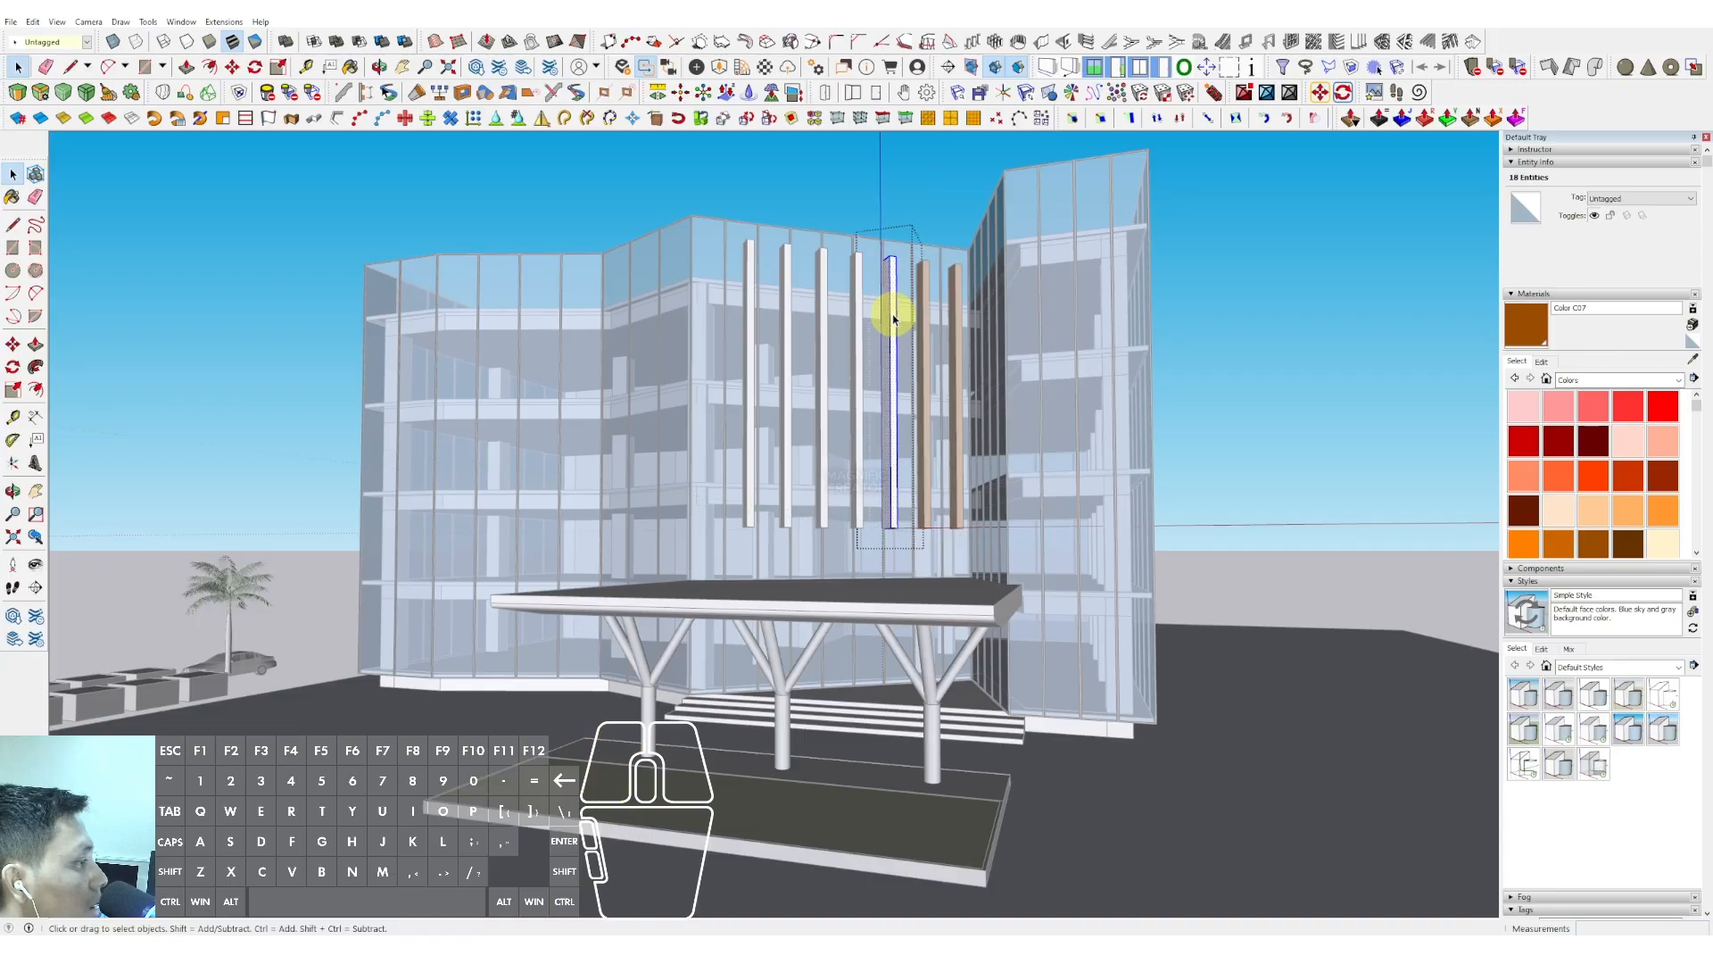
{"action": "triple_click", "coordinate": [890, 308]}
{"action": "scroll", "coordinate": [875, 299], "scroll_direction": "up", "scroll_amount": 3}
{"action": "key", "text": "b"}
{"action": "left_click", "coordinate": [854, 284]}
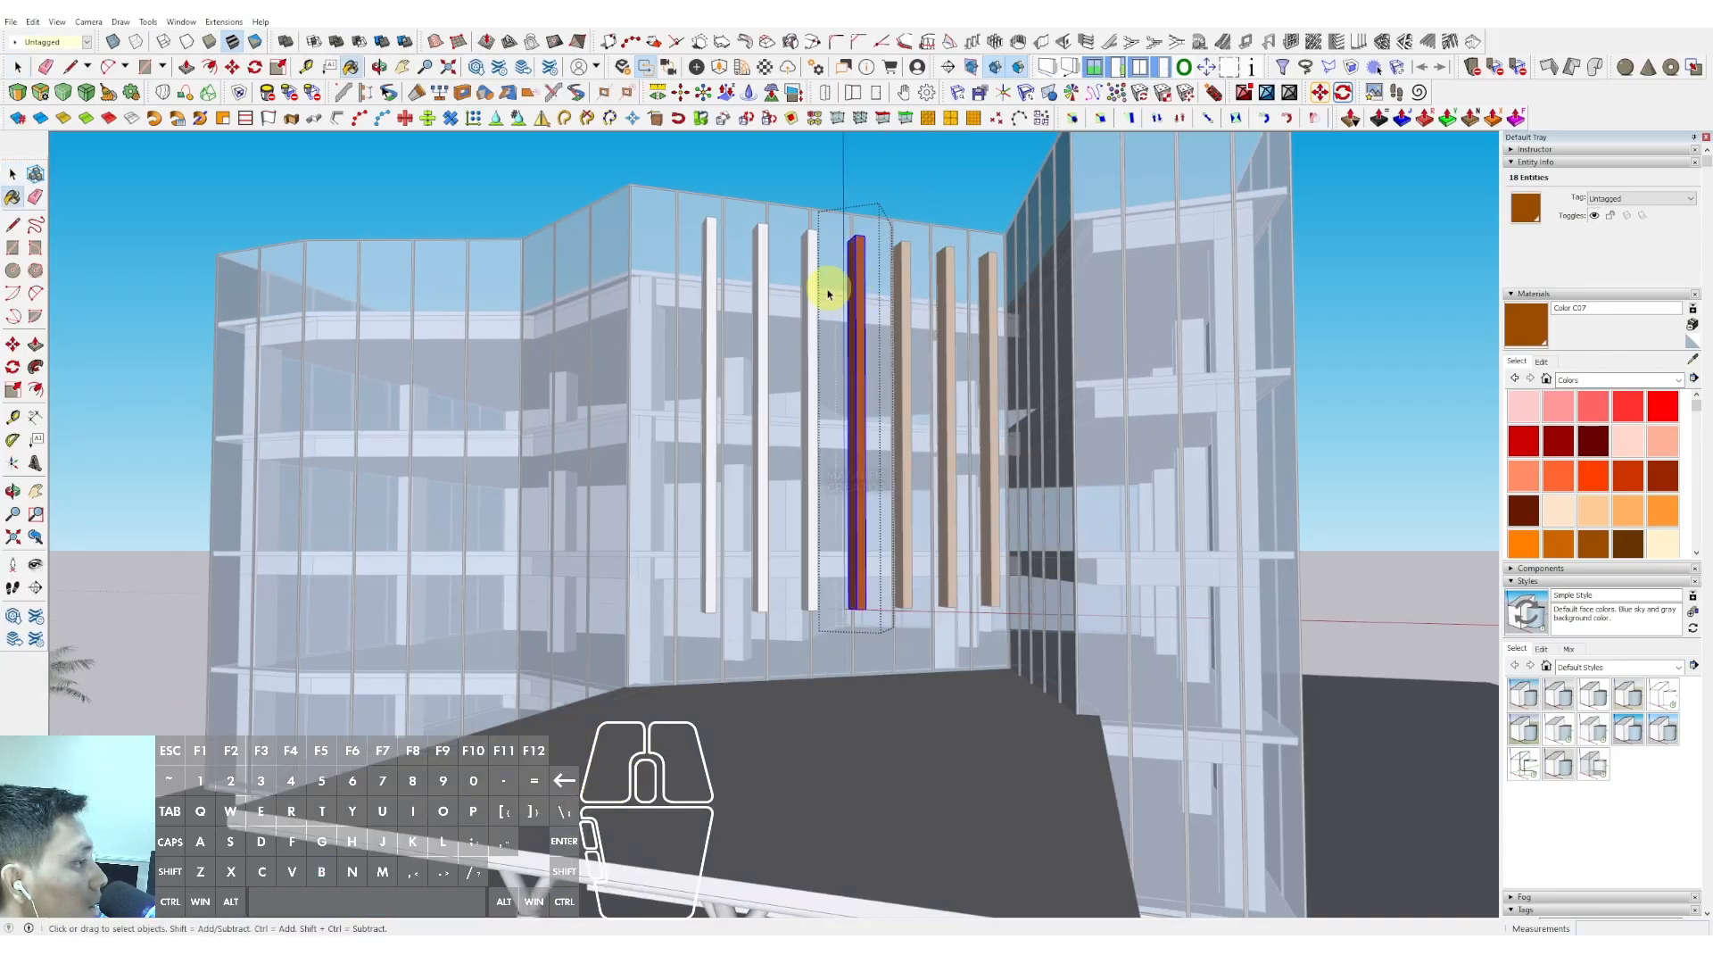
Paint the remaining three fins with Color C07 and close the open fin group
{"action": "key", "text": "space"}
{"action": "left_click", "coordinate": [812, 288]}
{"action": "triple_click", "coordinate": [807, 288]}
{"action": "key", "text": "b"}
{"action": "left_click", "coordinate": [805, 285]}
{"action": "key", "text": "space"}
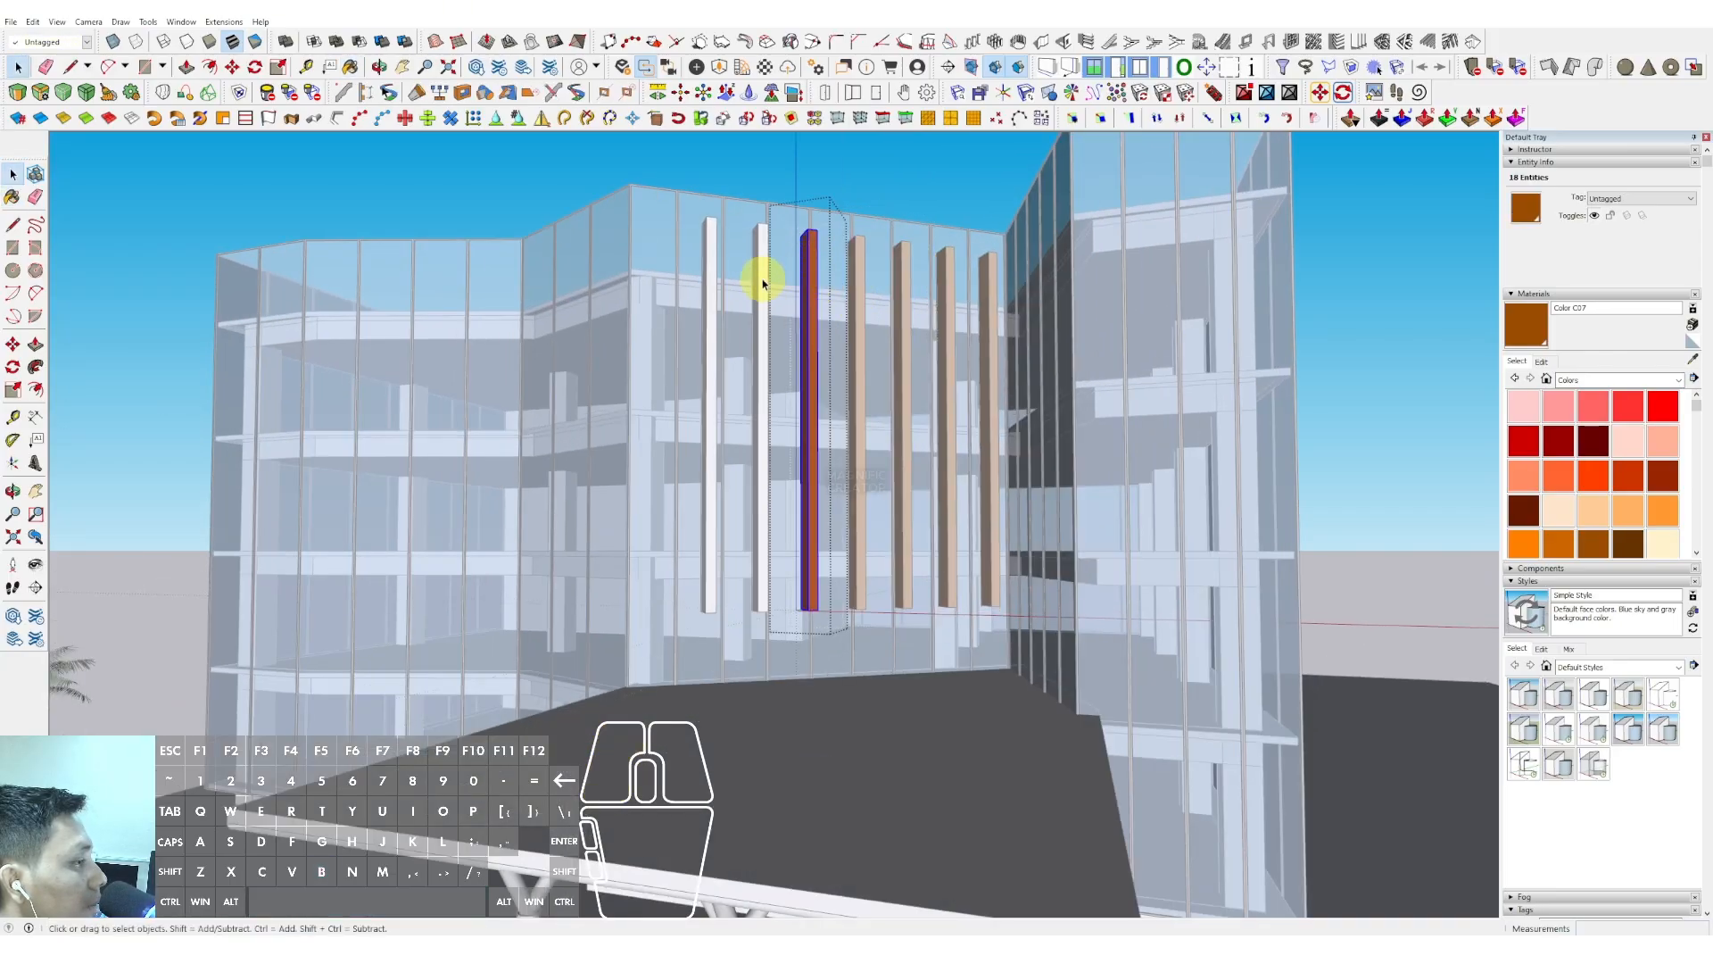
{"action": "left_click", "coordinate": [762, 282]}
{"action": "triple_click", "coordinate": [761, 275]}
{"action": "key", "text": "b"}
{"action": "left_click", "coordinate": [760, 260]}
{"action": "key", "text": "space"}
{"action": "triple_click", "coordinate": [715, 285]}
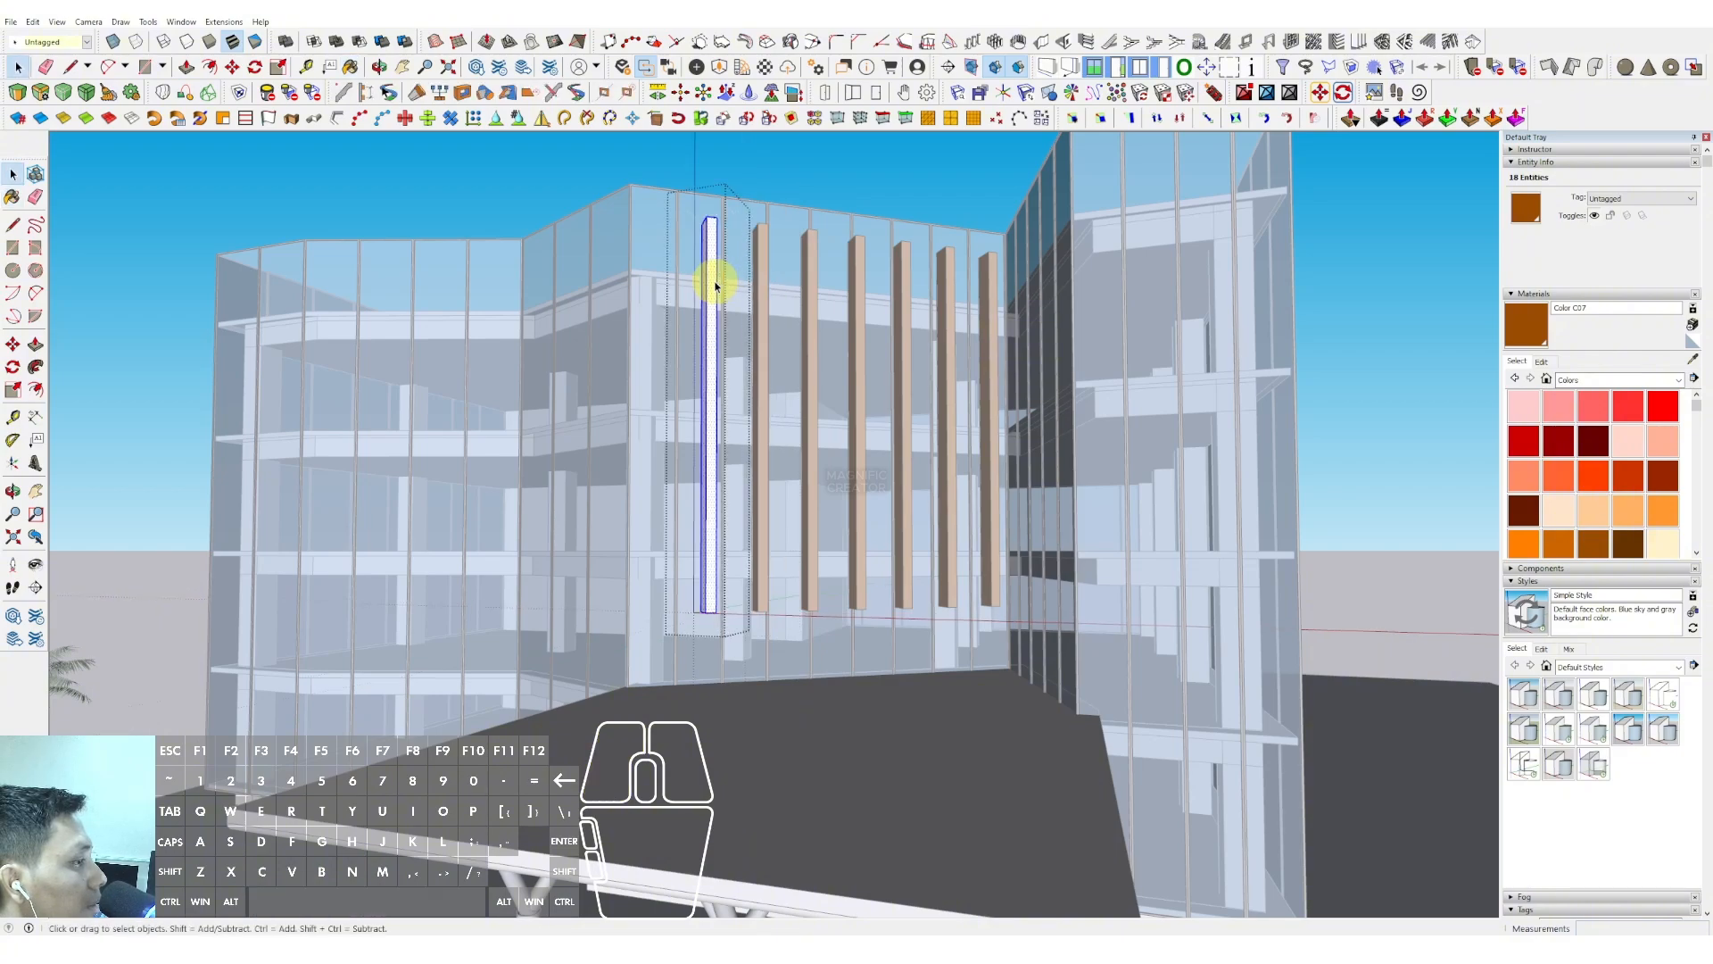
{"action": "left_click", "coordinate": [1351, 295]}
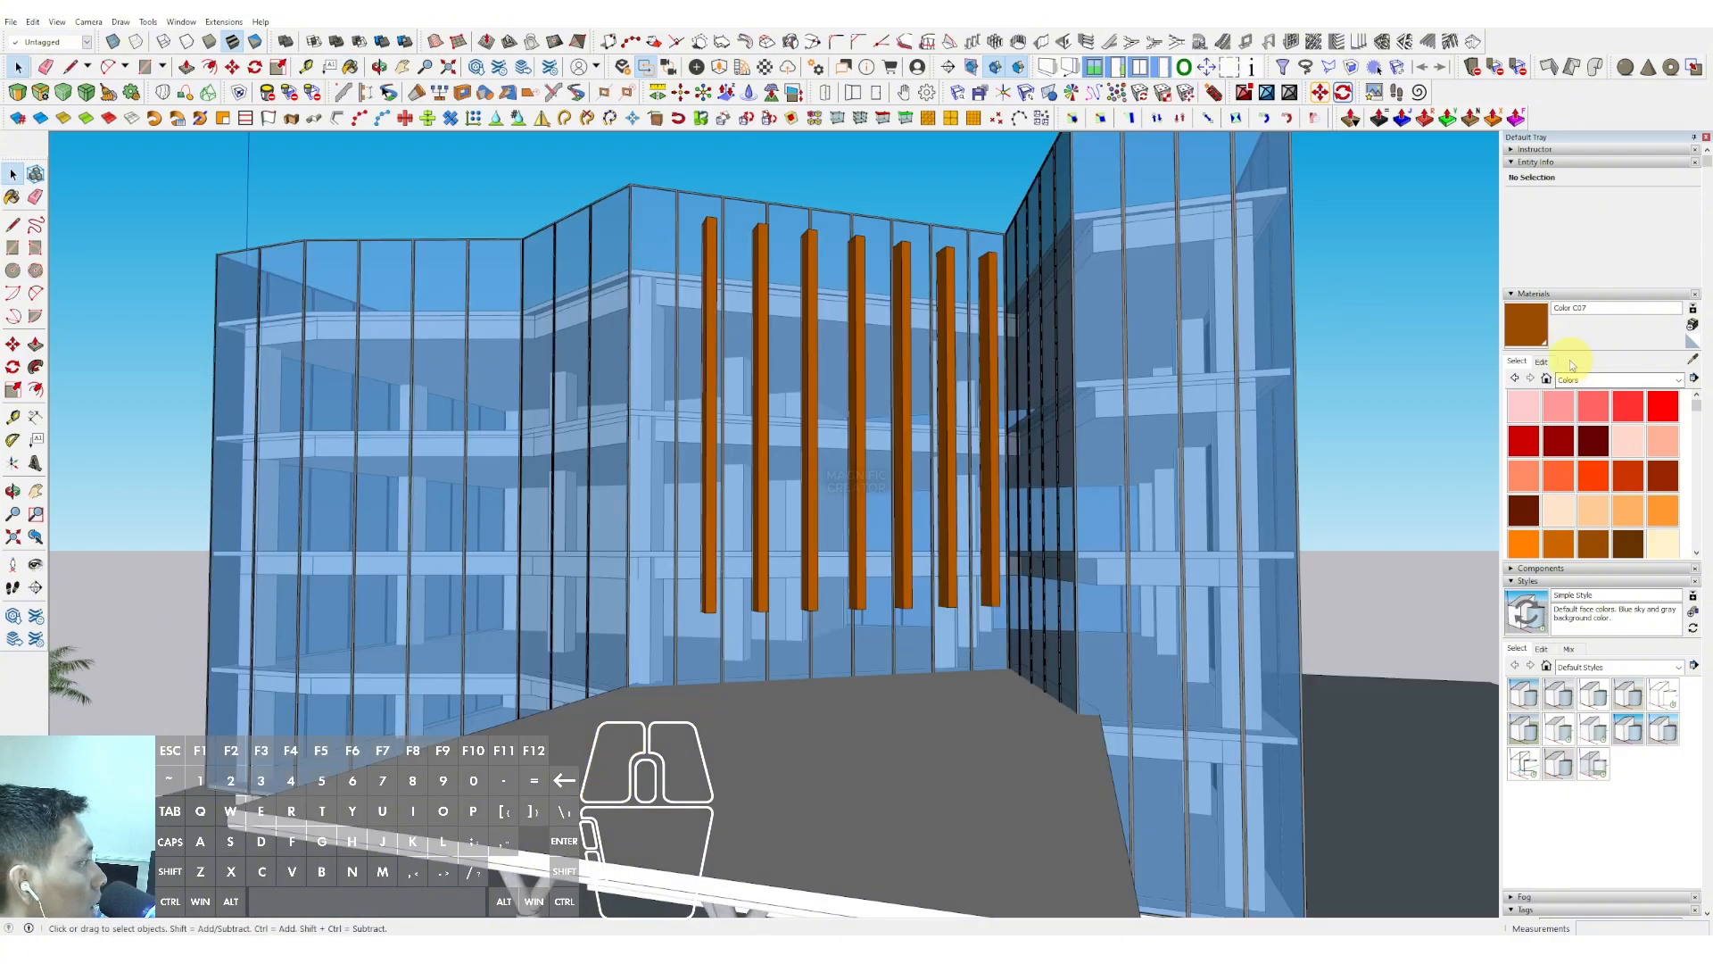
Edit Color C07 into a muted brown with saturation 18 and lightness 42
{"action": "left_click", "coordinate": [1541, 361]}
{"action": "left_click", "coordinate": [1539, 432]}
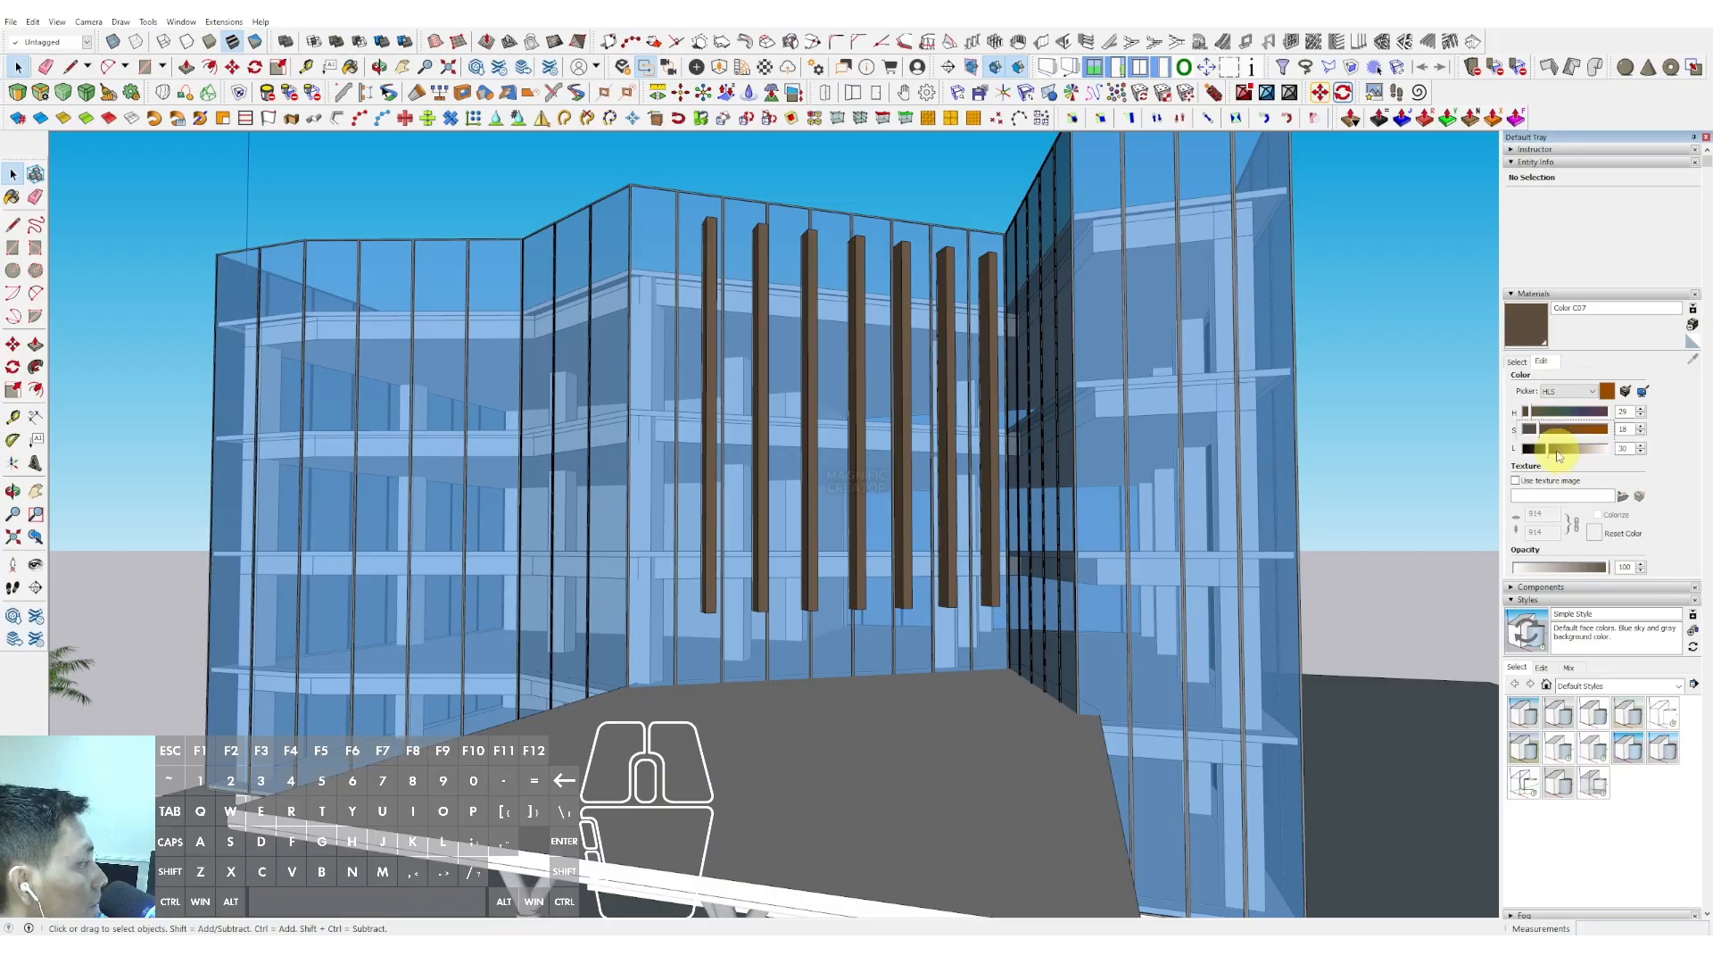
{"action": "left_click_drag", "start_coordinate": [1559, 452], "coordinate": [1571, 453]}
{"action": "left_click", "coordinate": [1558, 453]}
Draw a rectangular panel filling the gap between the two fins farthest from the inner corner and group it
{"action": "scroll", "coordinate": [859, 369], "scroll_direction": "down", "scroll_amount": 3}
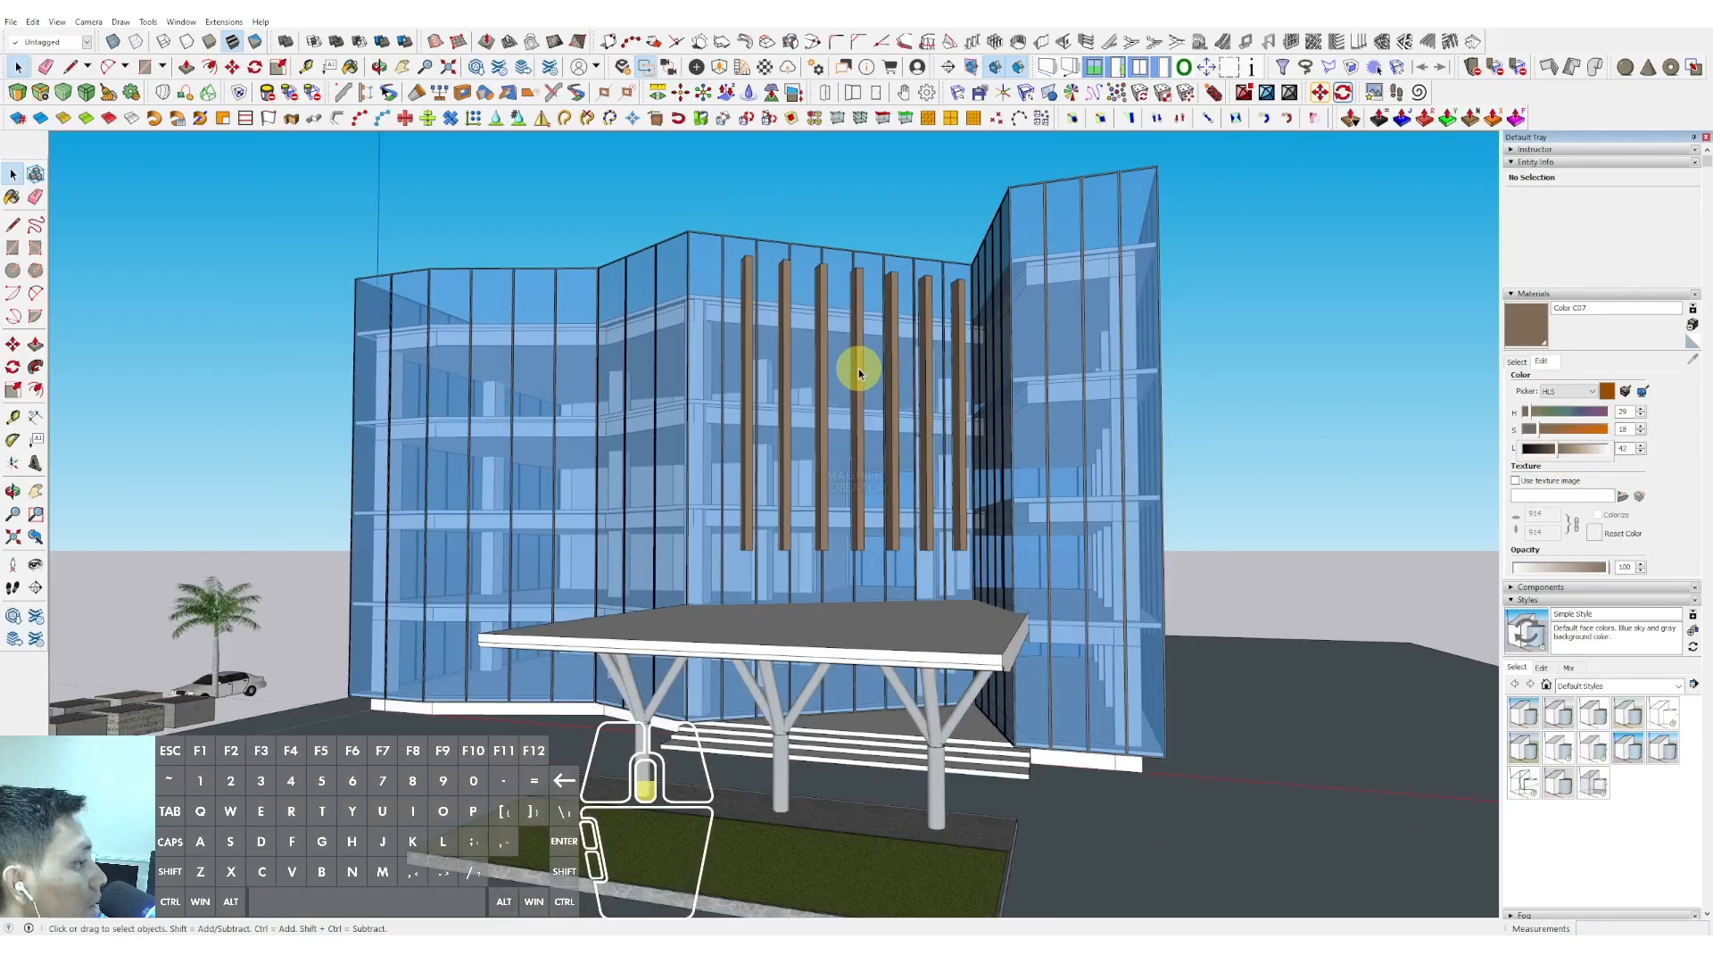
{"action": "scroll", "coordinate": [858, 371], "scroll_direction": "down", "scroll_amount": 3}
{"action": "middle_click_drag", "start_coordinate": [859, 372], "coordinate": [895, 398]}
{"action": "scroll", "coordinate": [853, 451], "scroll_direction": "up", "scroll_amount": 5}
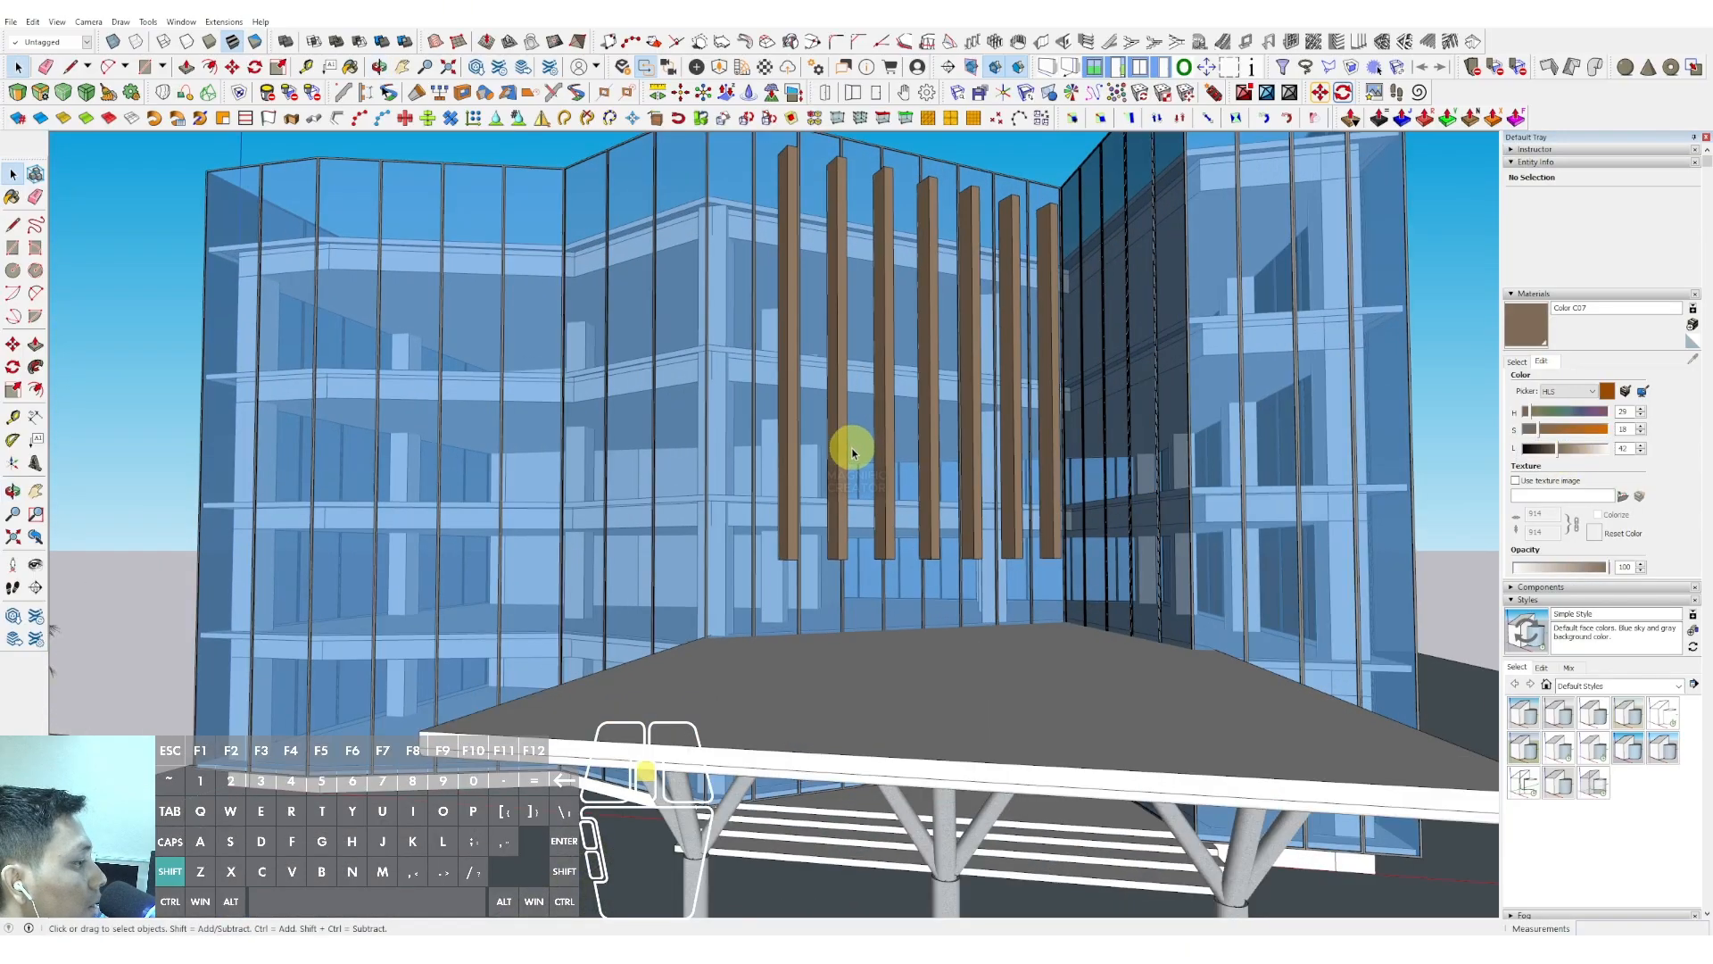
{"action": "middle_click_drag", "start_coordinate": [852, 452], "coordinate": [903, 470]}
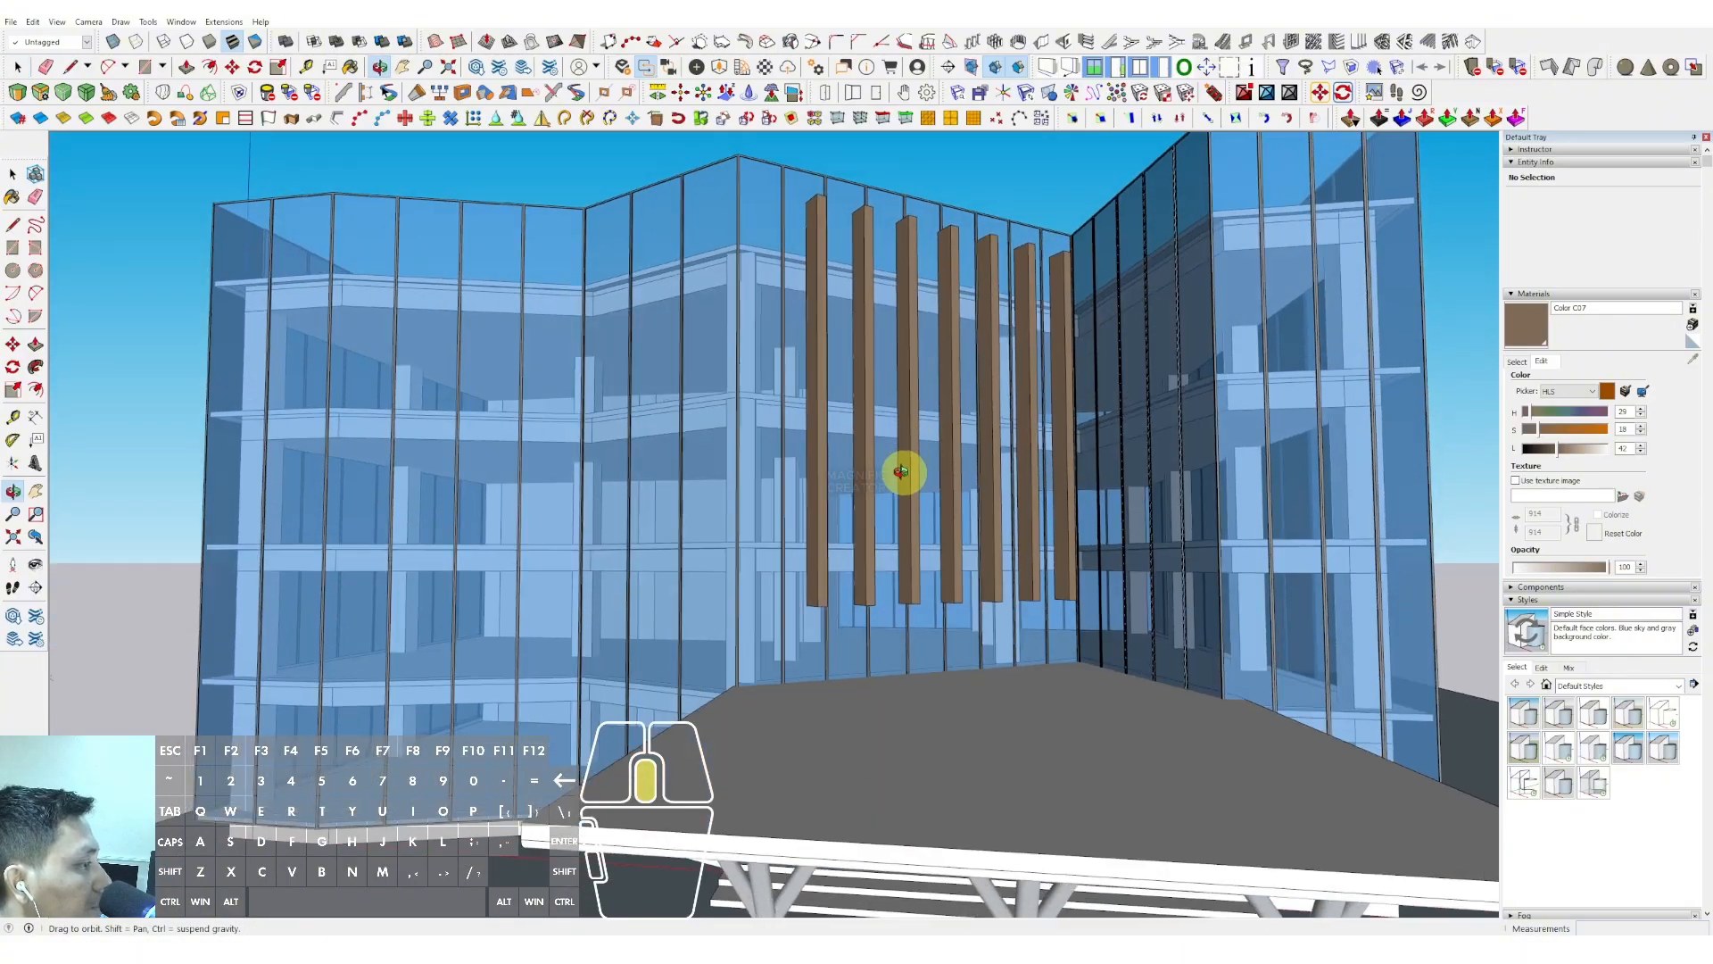
{"action": "scroll", "coordinate": [856, 611], "scroll_direction": "up", "scroll_amount": 3}
{"action": "left_click", "coordinate": [819, 640]}
{"action": "scroll", "coordinate": [852, 374], "scroll_direction": "down", "scroll_amount": 1}
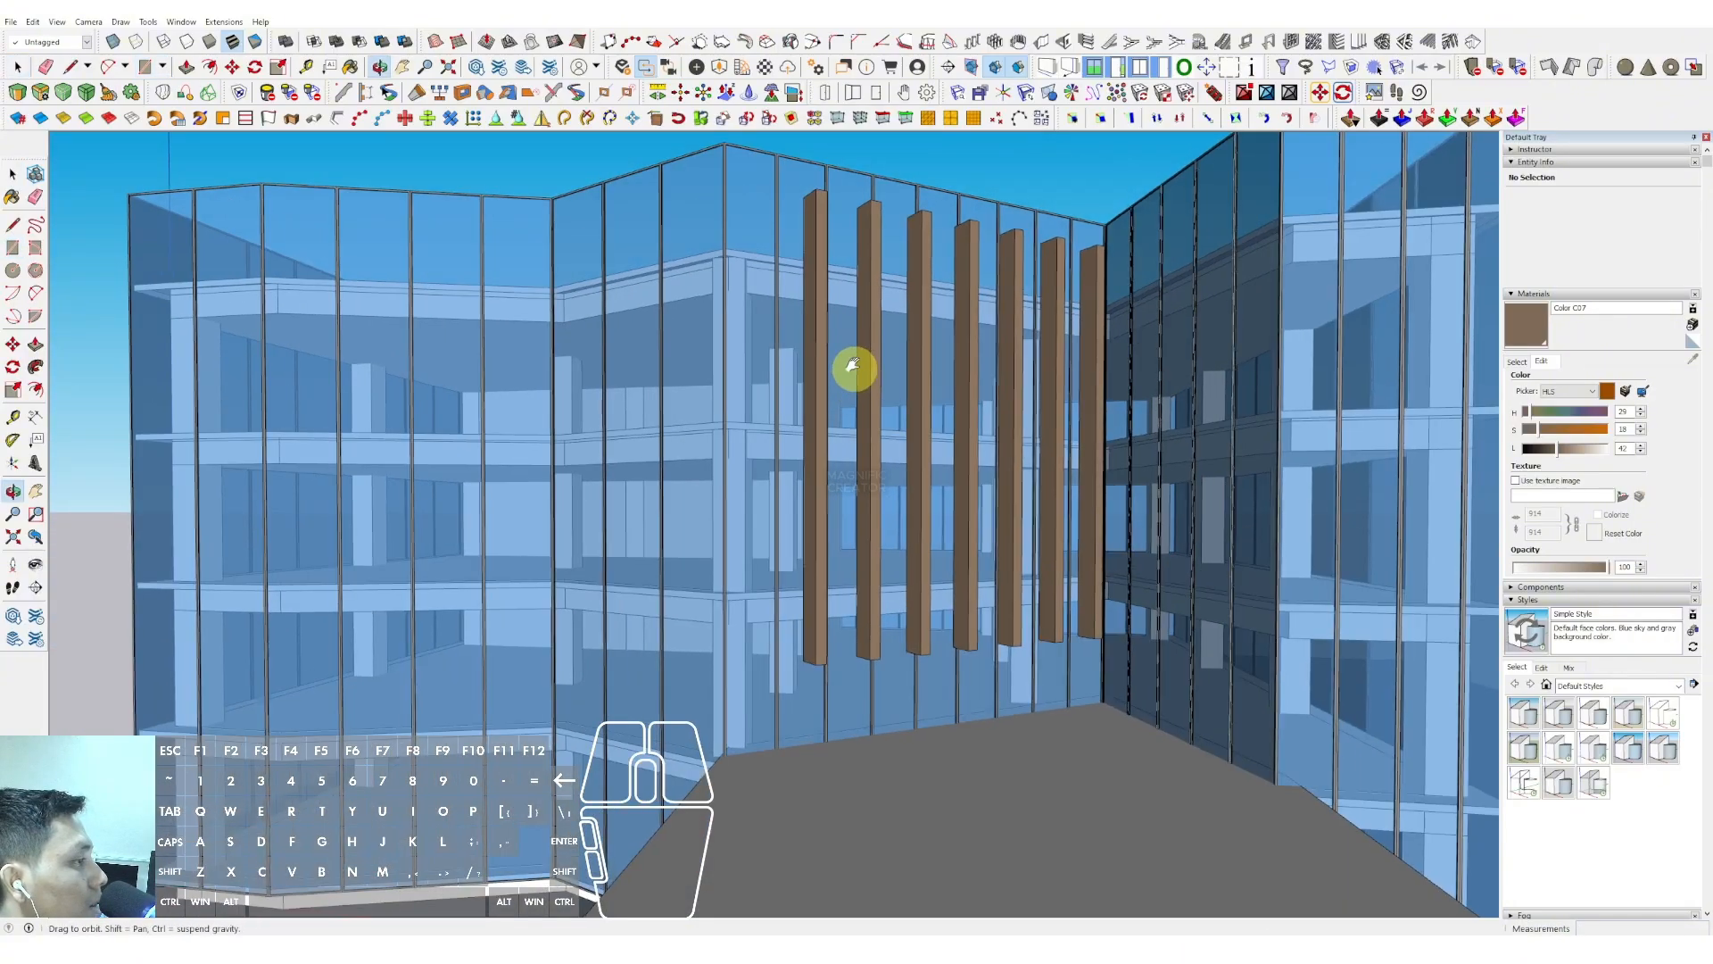
{"action": "left_click", "coordinate": [873, 196]}
{"action": "key", "text": "space"}
{"action": "scroll", "coordinate": [866, 254], "scroll_direction": "up", "scroll_amount": 2}
{"action": "double_click", "coordinate": [866, 239]}
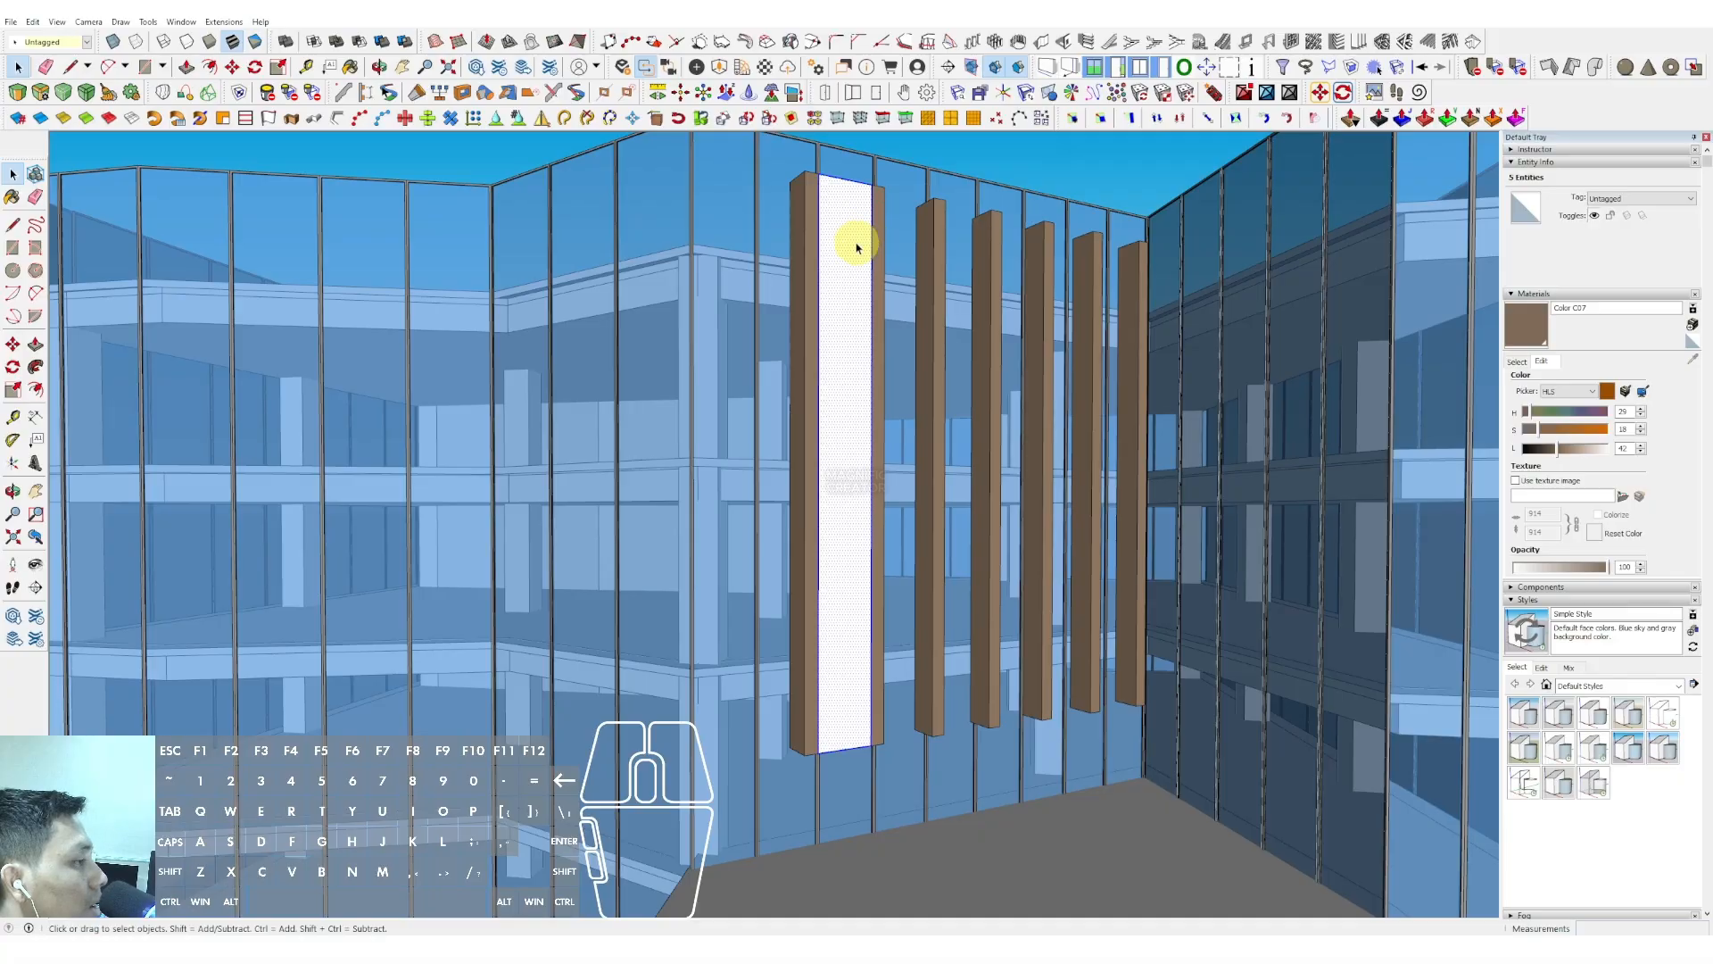
Paint the panel between the two outermost fins with Fencing Lattice Natural from the Landscaping, Fencing and Vegetation collection
{"action": "middle_click_drag", "start_coordinate": [847, 213], "coordinate": [859, 260]}
{"action": "left_click", "coordinate": [1517, 362]}
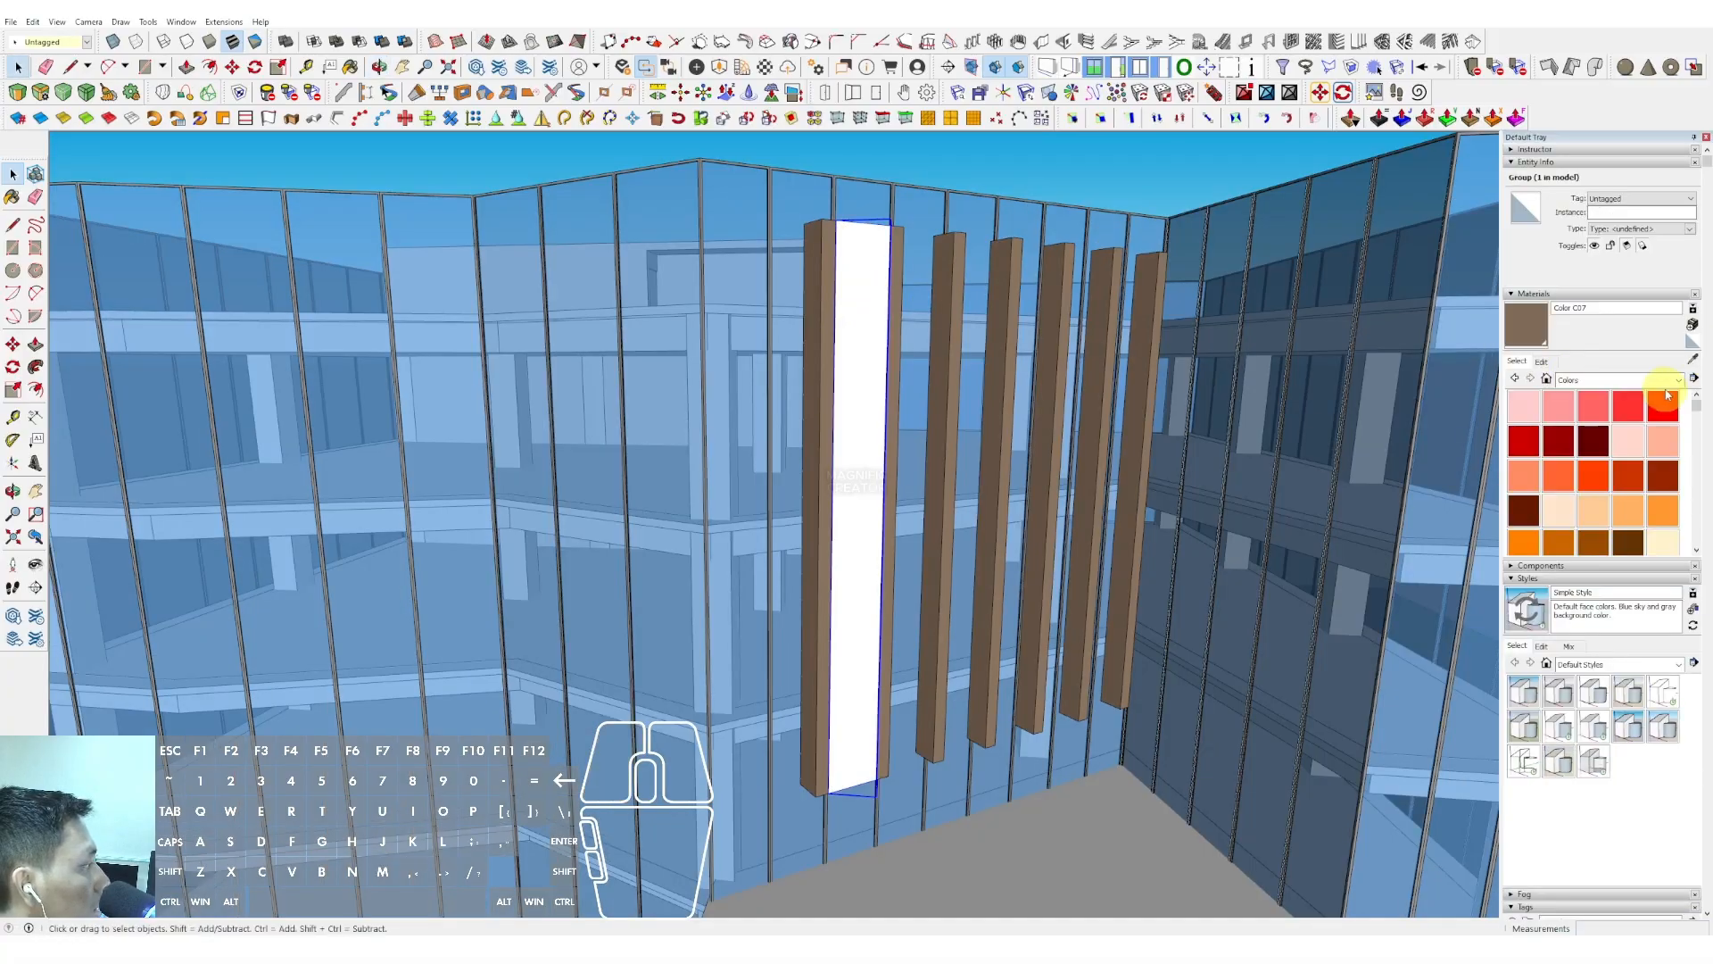
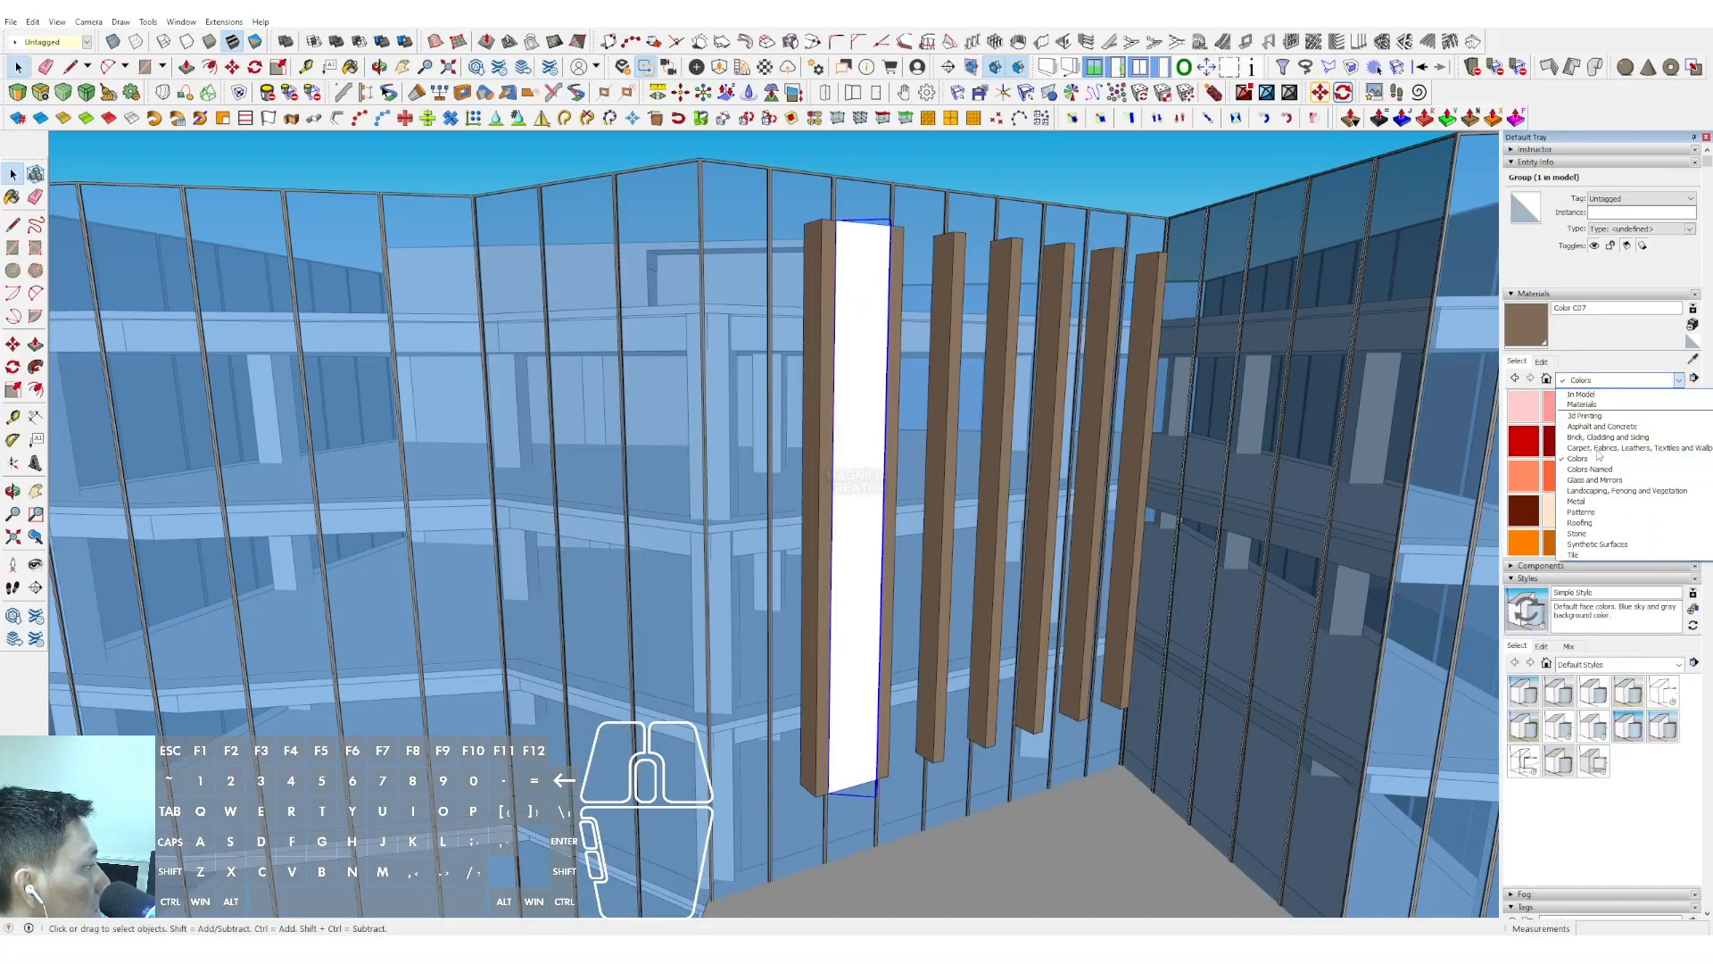
{"action": "left_click", "coordinate": [1590, 492]}
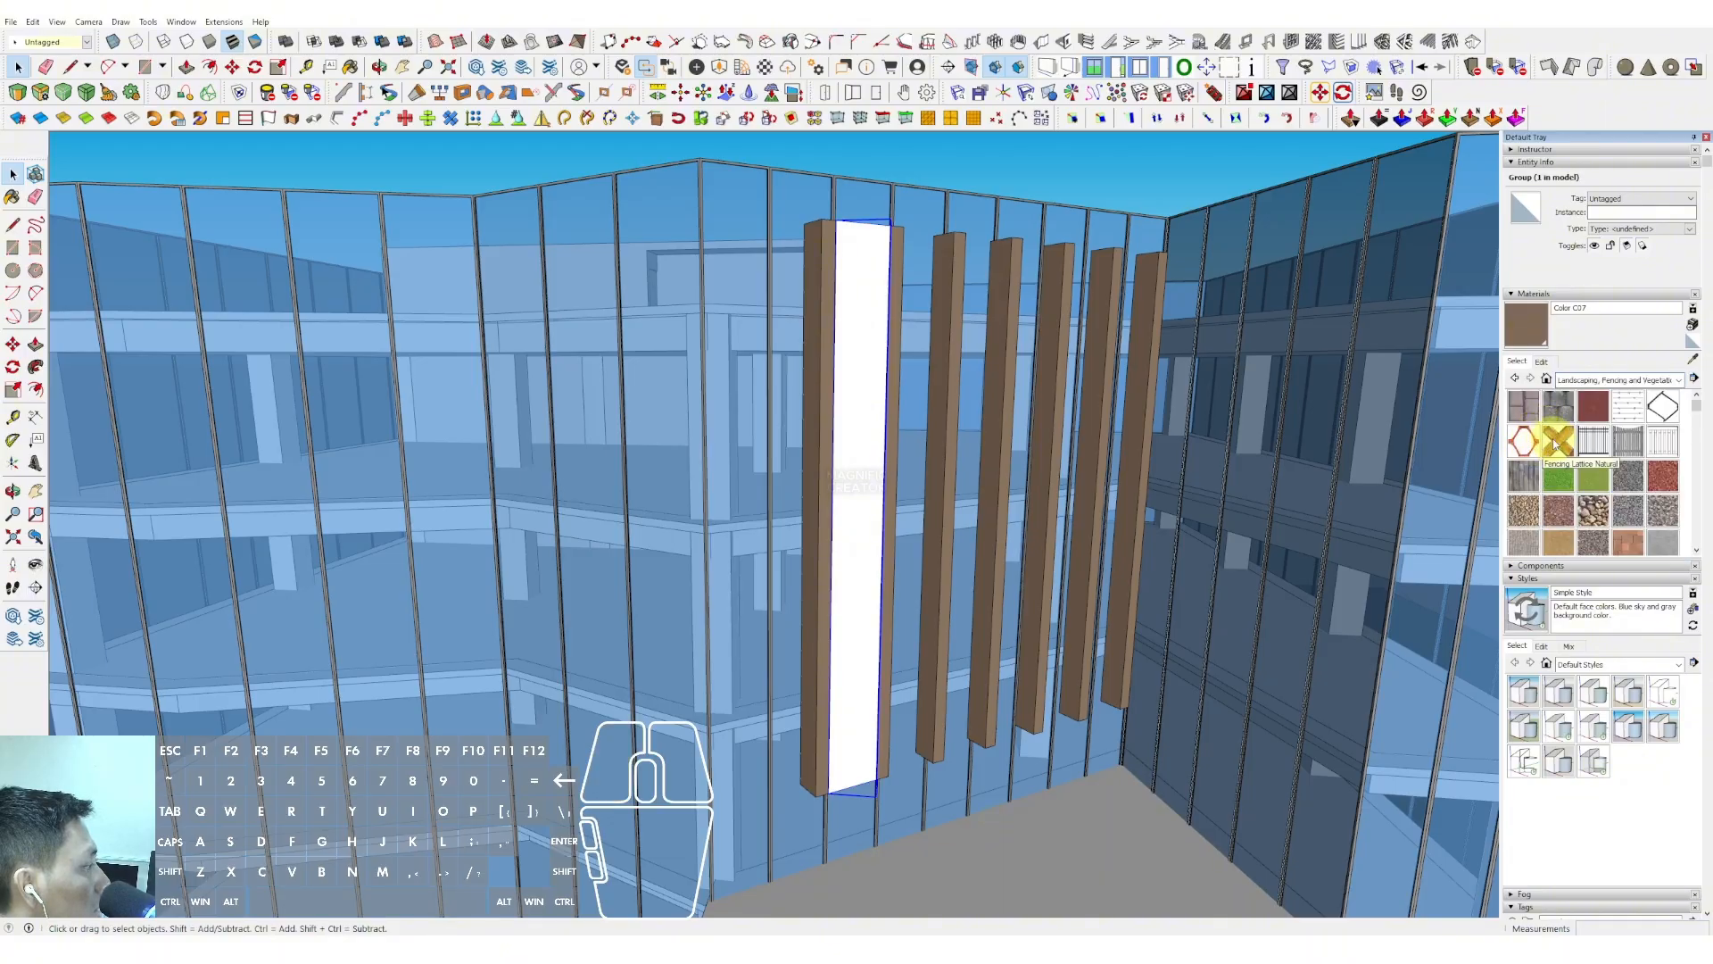
{"action": "left_click", "coordinate": [1557, 441]}
{"action": "left_click", "coordinate": [860, 312]}
Darken the Fencing Lattice Natural material to a deep brown by lowering its saturation and lightness
{"action": "middle_click_drag", "start_coordinate": [860, 313], "coordinate": [874, 415]}
{"action": "scroll", "coordinate": [844, 346], "scroll_direction": "up", "scroll_amount": 5}
{"action": "middle_click_drag", "start_coordinate": [842, 348], "coordinate": [842, 370]}
{"action": "left_click", "coordinate": [1542, 362]}
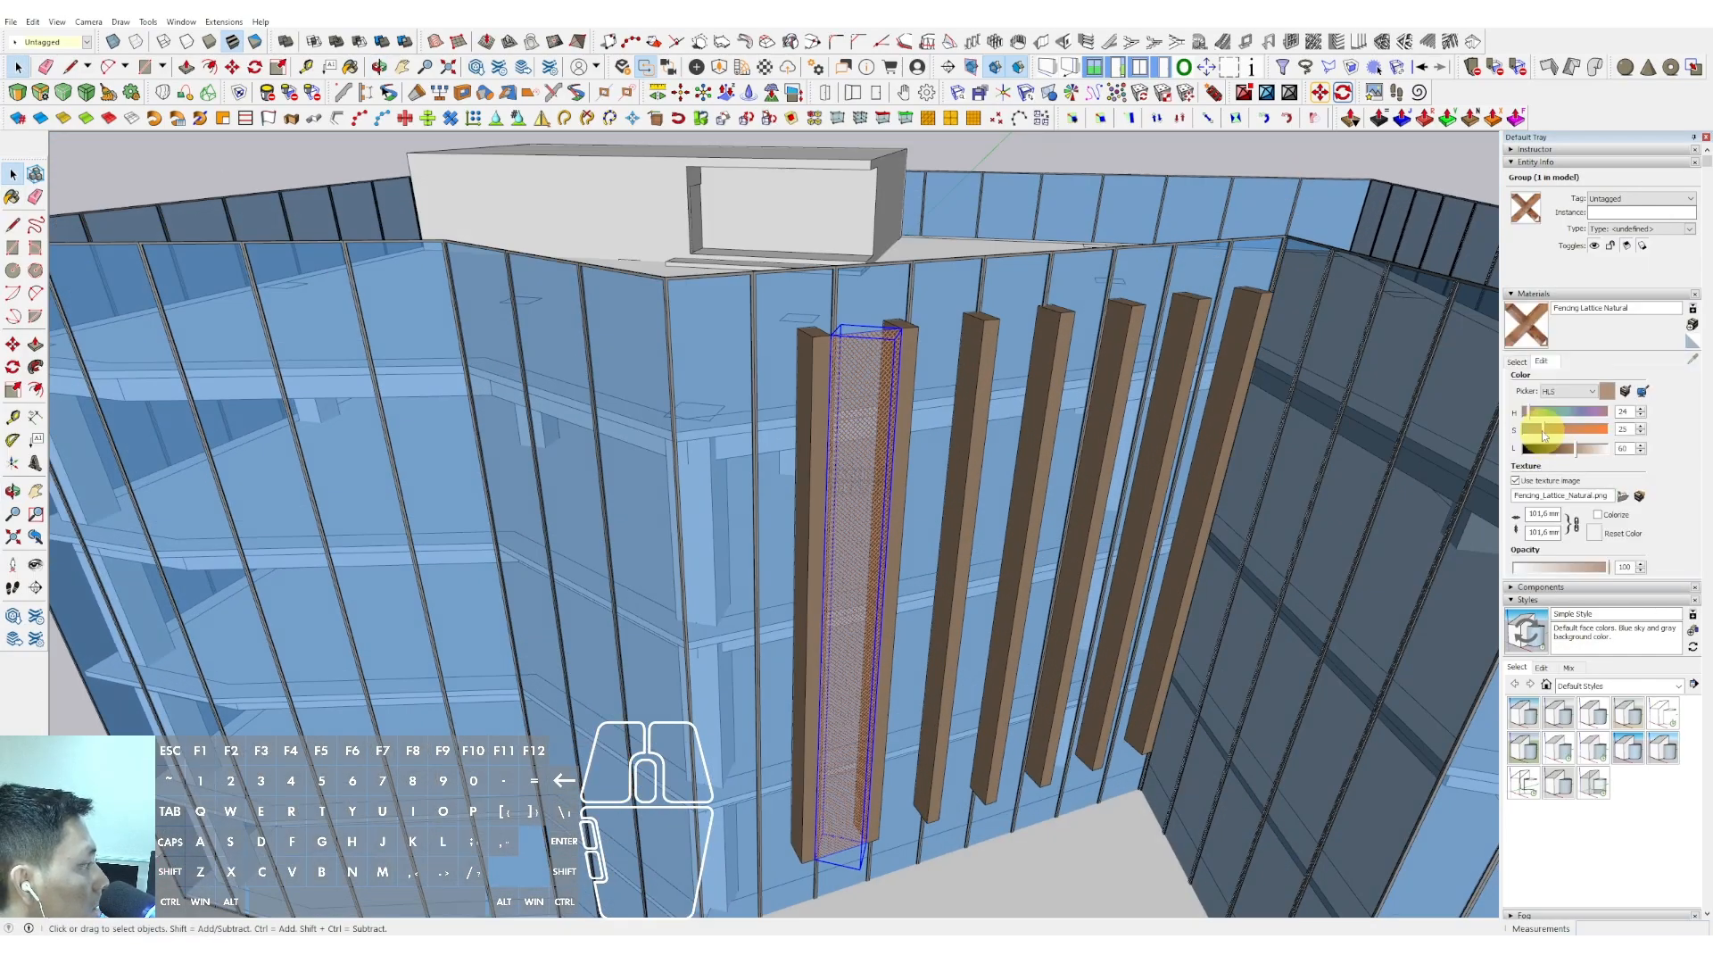
{"action": "left_click_drag", "start_coordinate": [1569, 457], "coordinate": [1550, 453]}
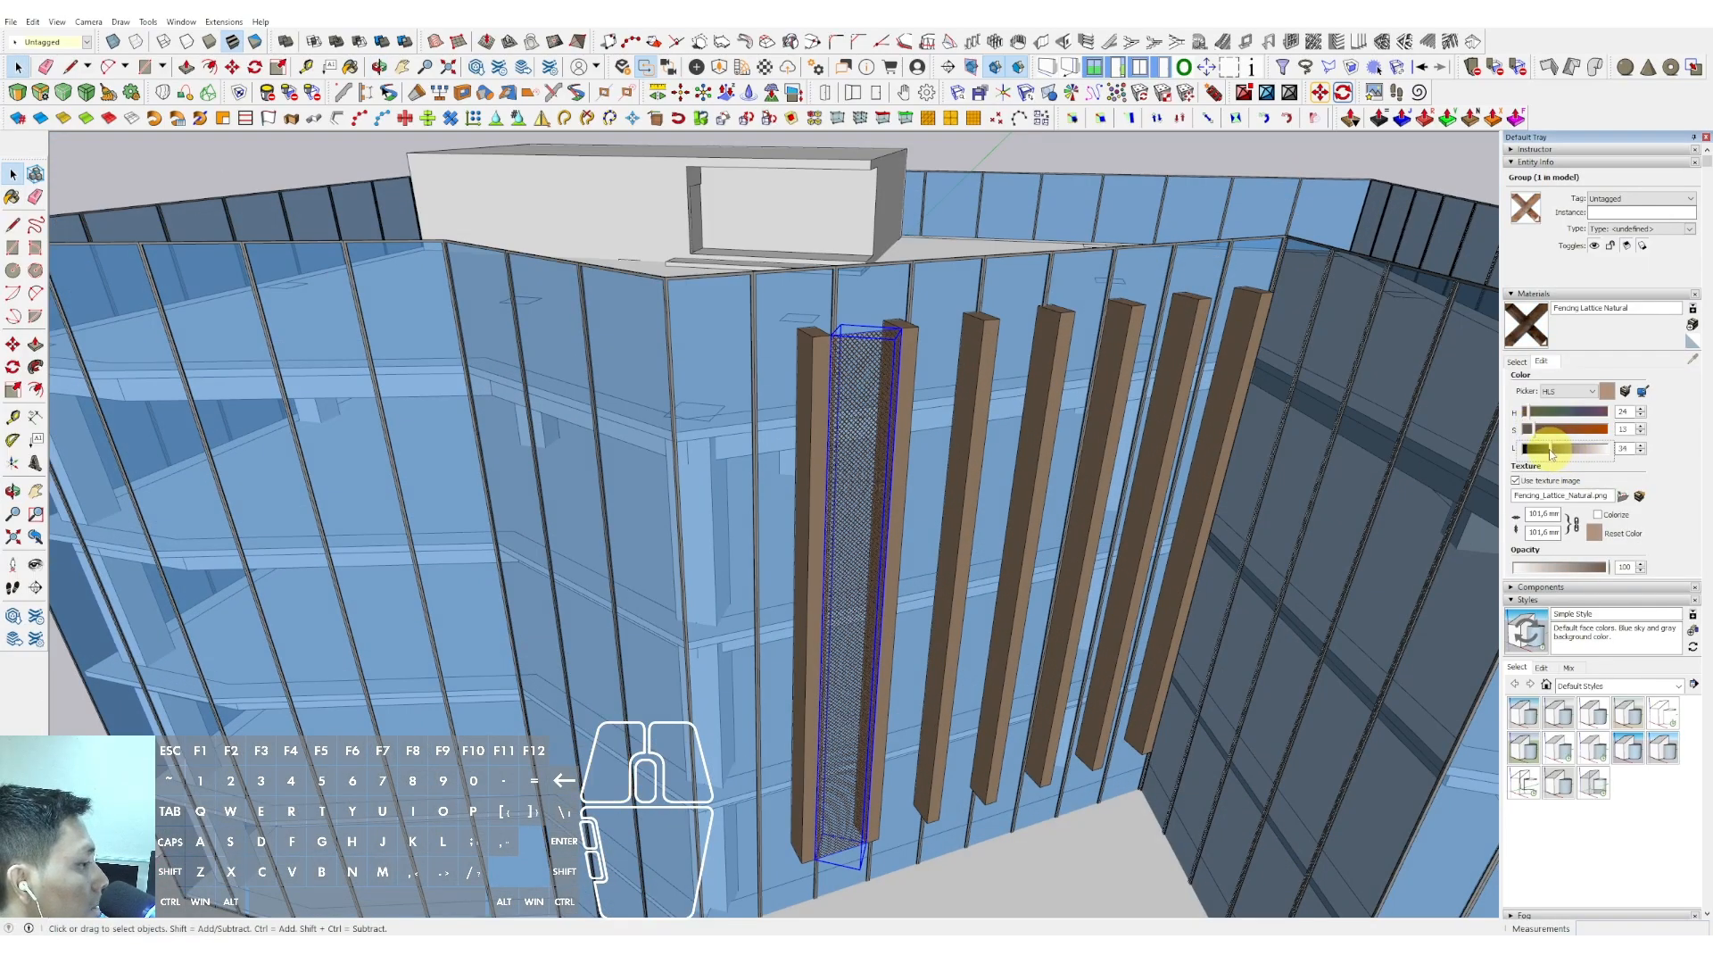
{"action": "middle_click_drag", "start_coordinate": [929, 436], "coordinate": [861, 431]}
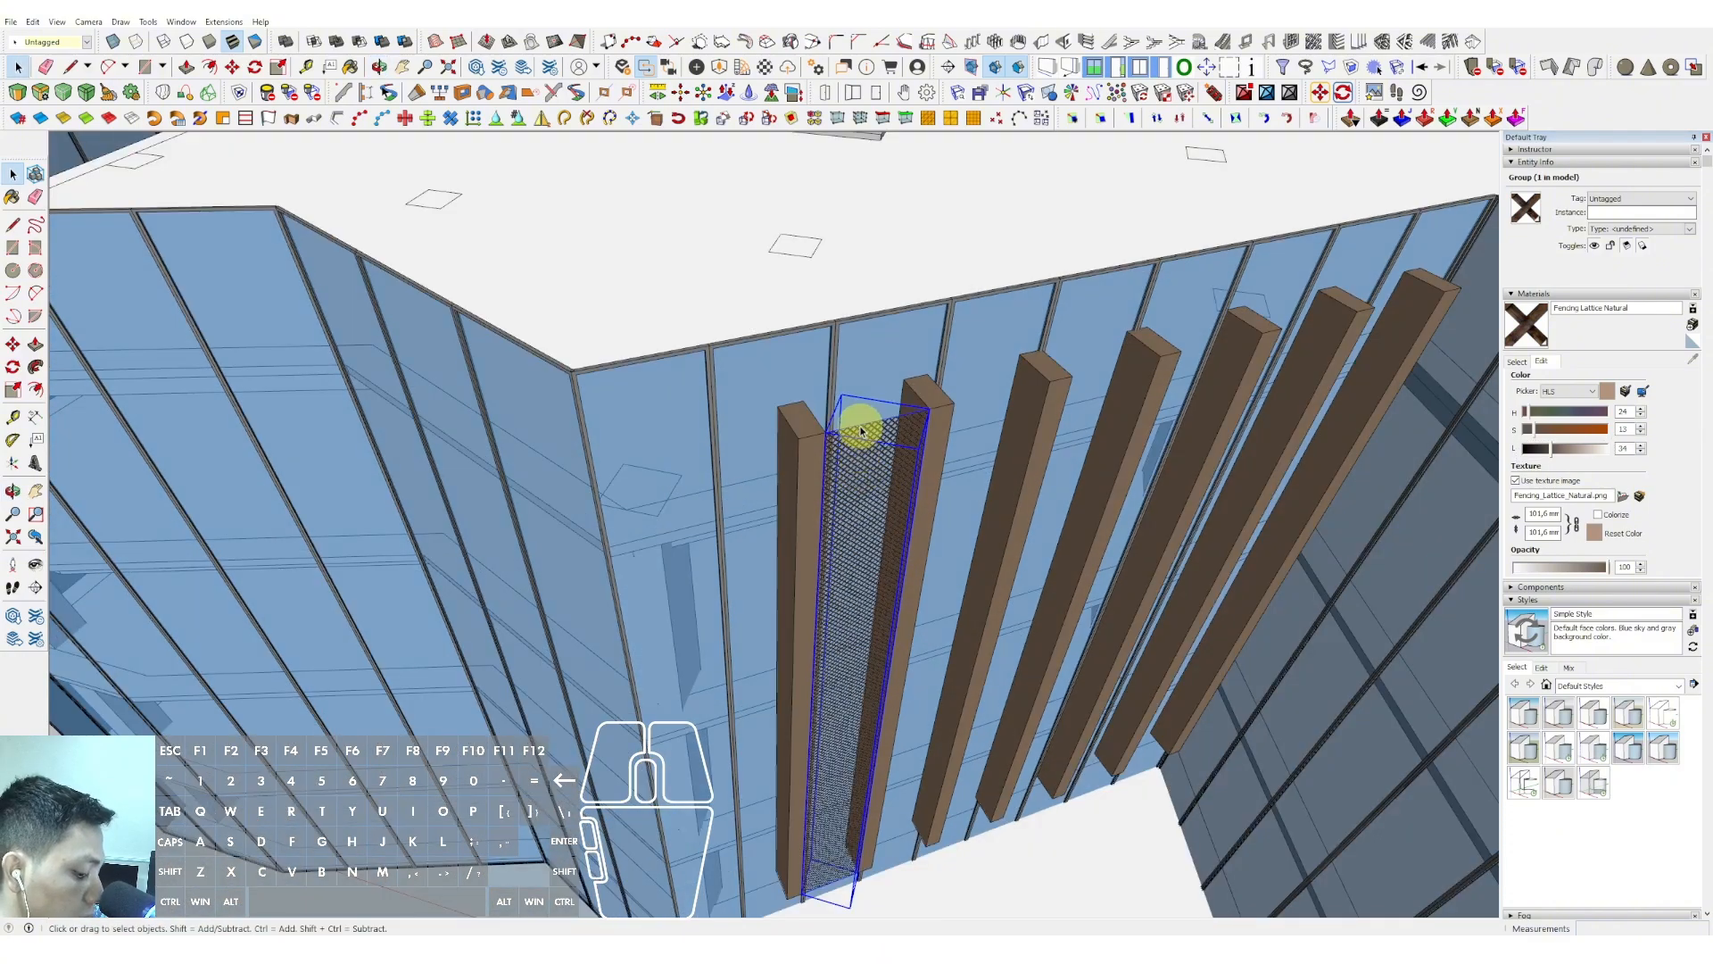
Copy the lattice panel into each remaining gap between the brown fins
{"action": "left_click_drag", "start_coordinate": [830, 442], "coordinate": [1075, 379]}
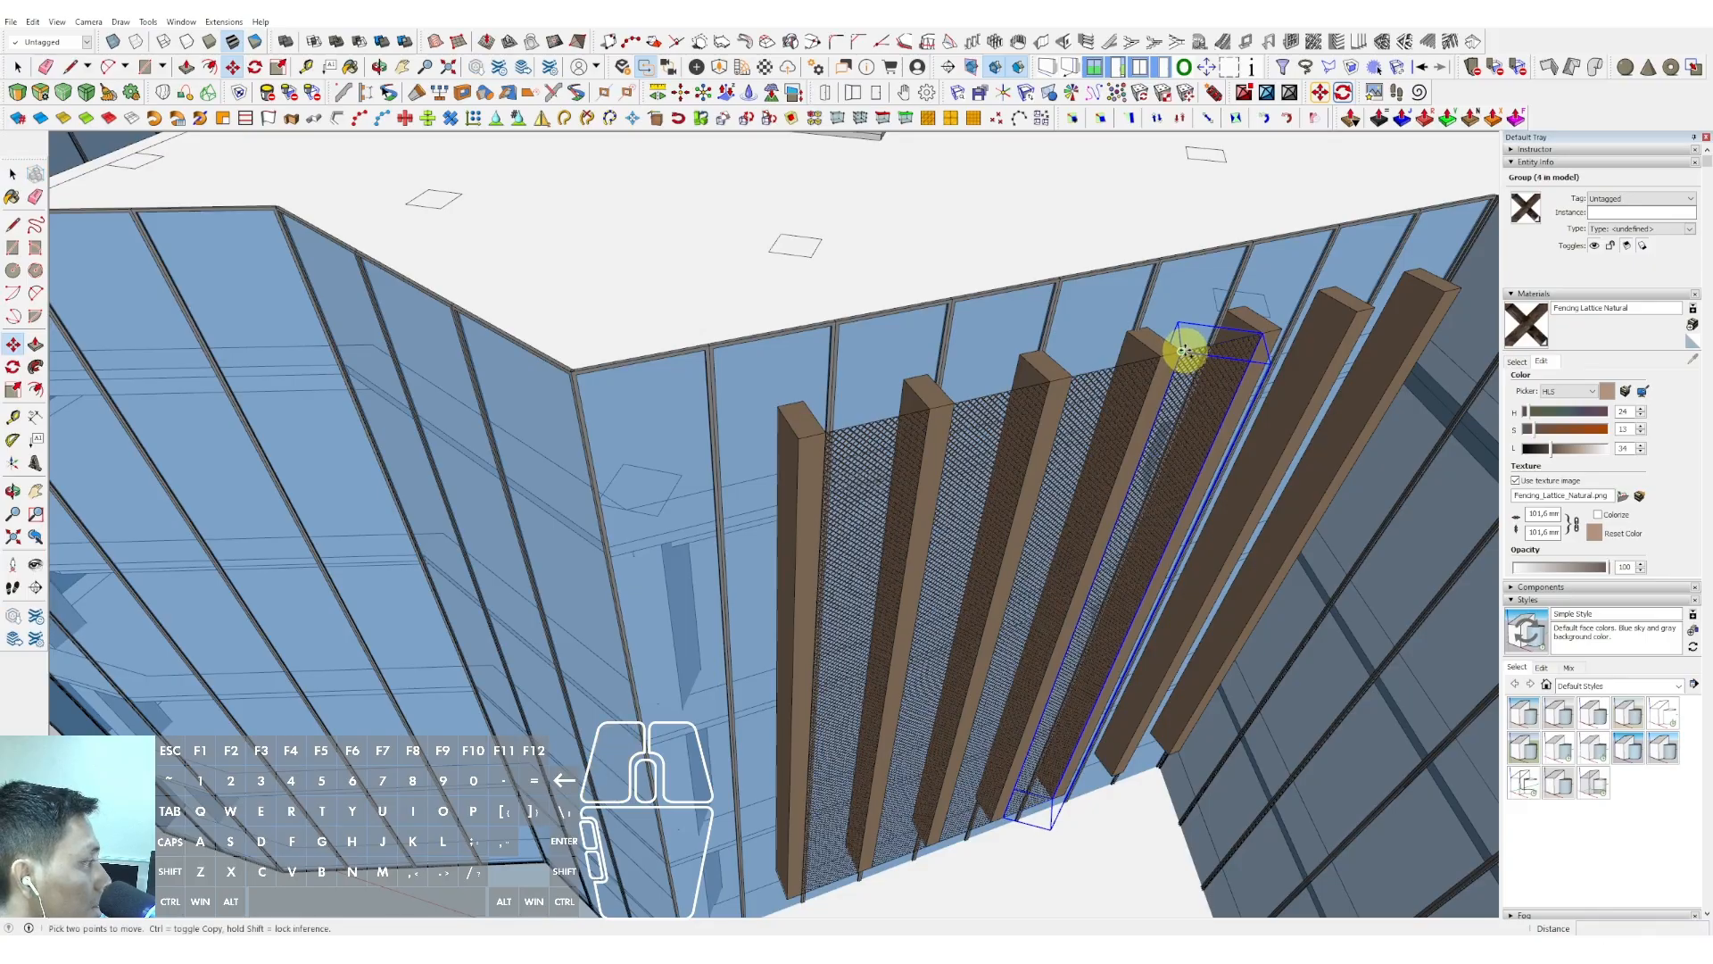
{"action": "left_click", "coordinate": [1183, 350]}
{"action": "key", "text": "ctrl"}
{"action": "left_click", "coordinate": [1283, 328]}
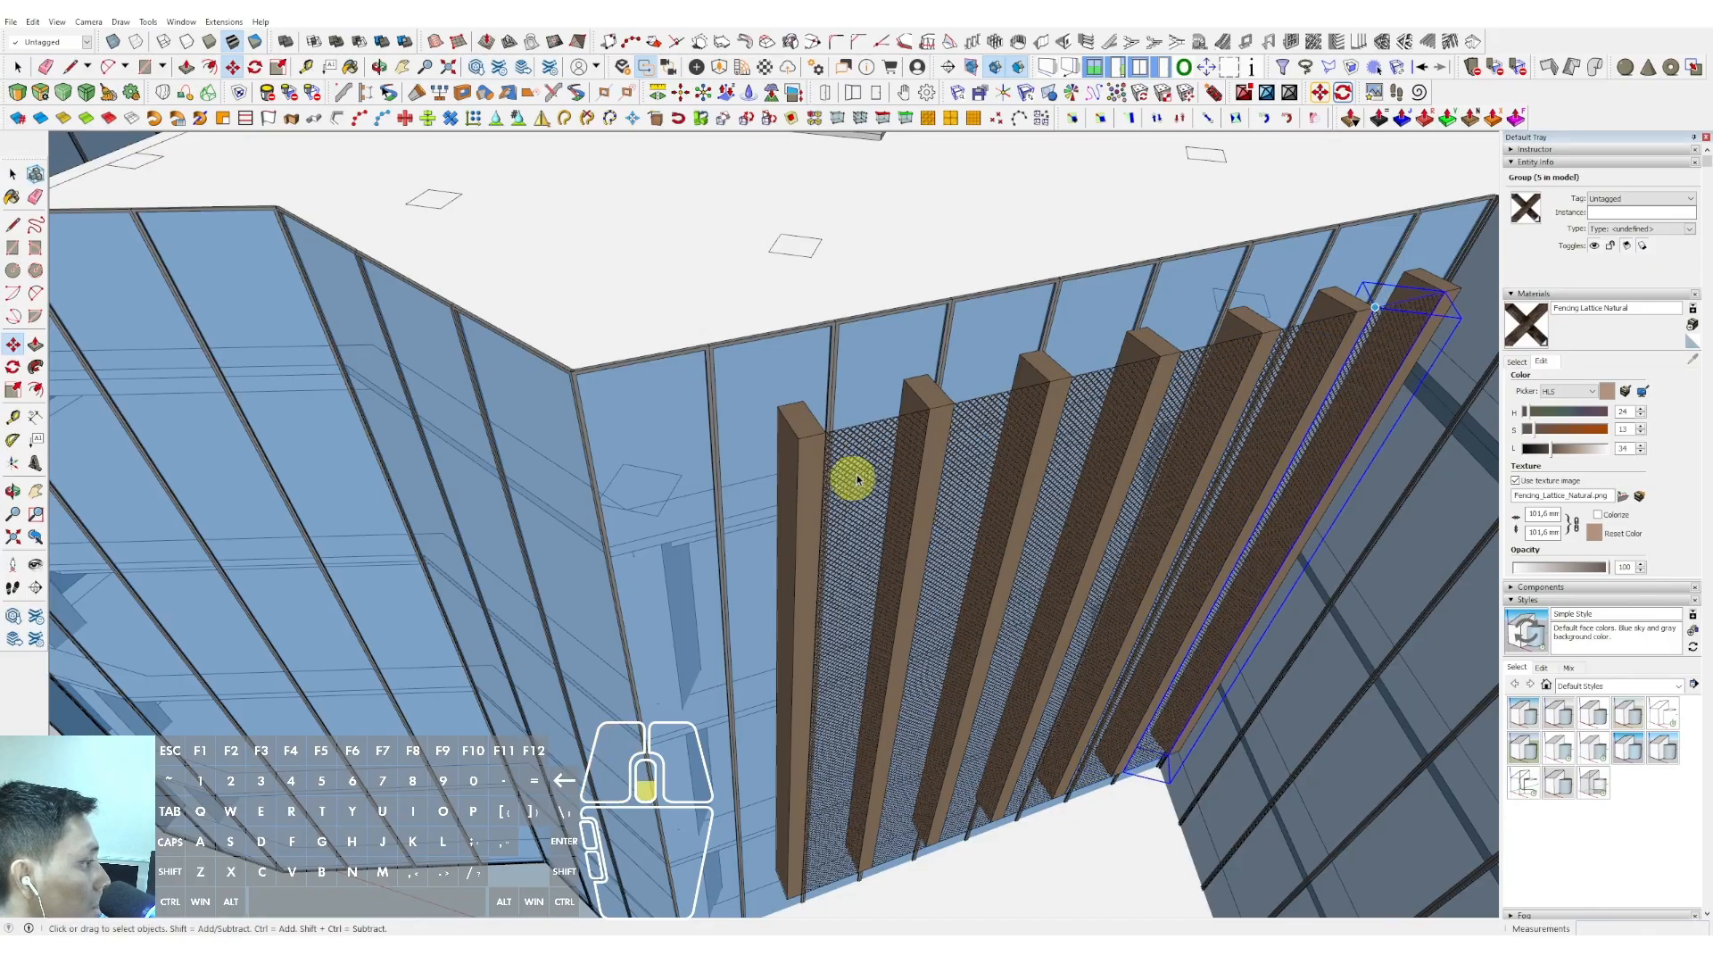
{"action": "scroll", "coordinate": [857, 479], "scroll_direction": "down", "scroll_amount": 4}
{"action": "middle_click_drag", "start_coordinate": [857, 479], "coordinate": [918, 298]}
{"action": "left_click", "coordinate": [917, 290]}
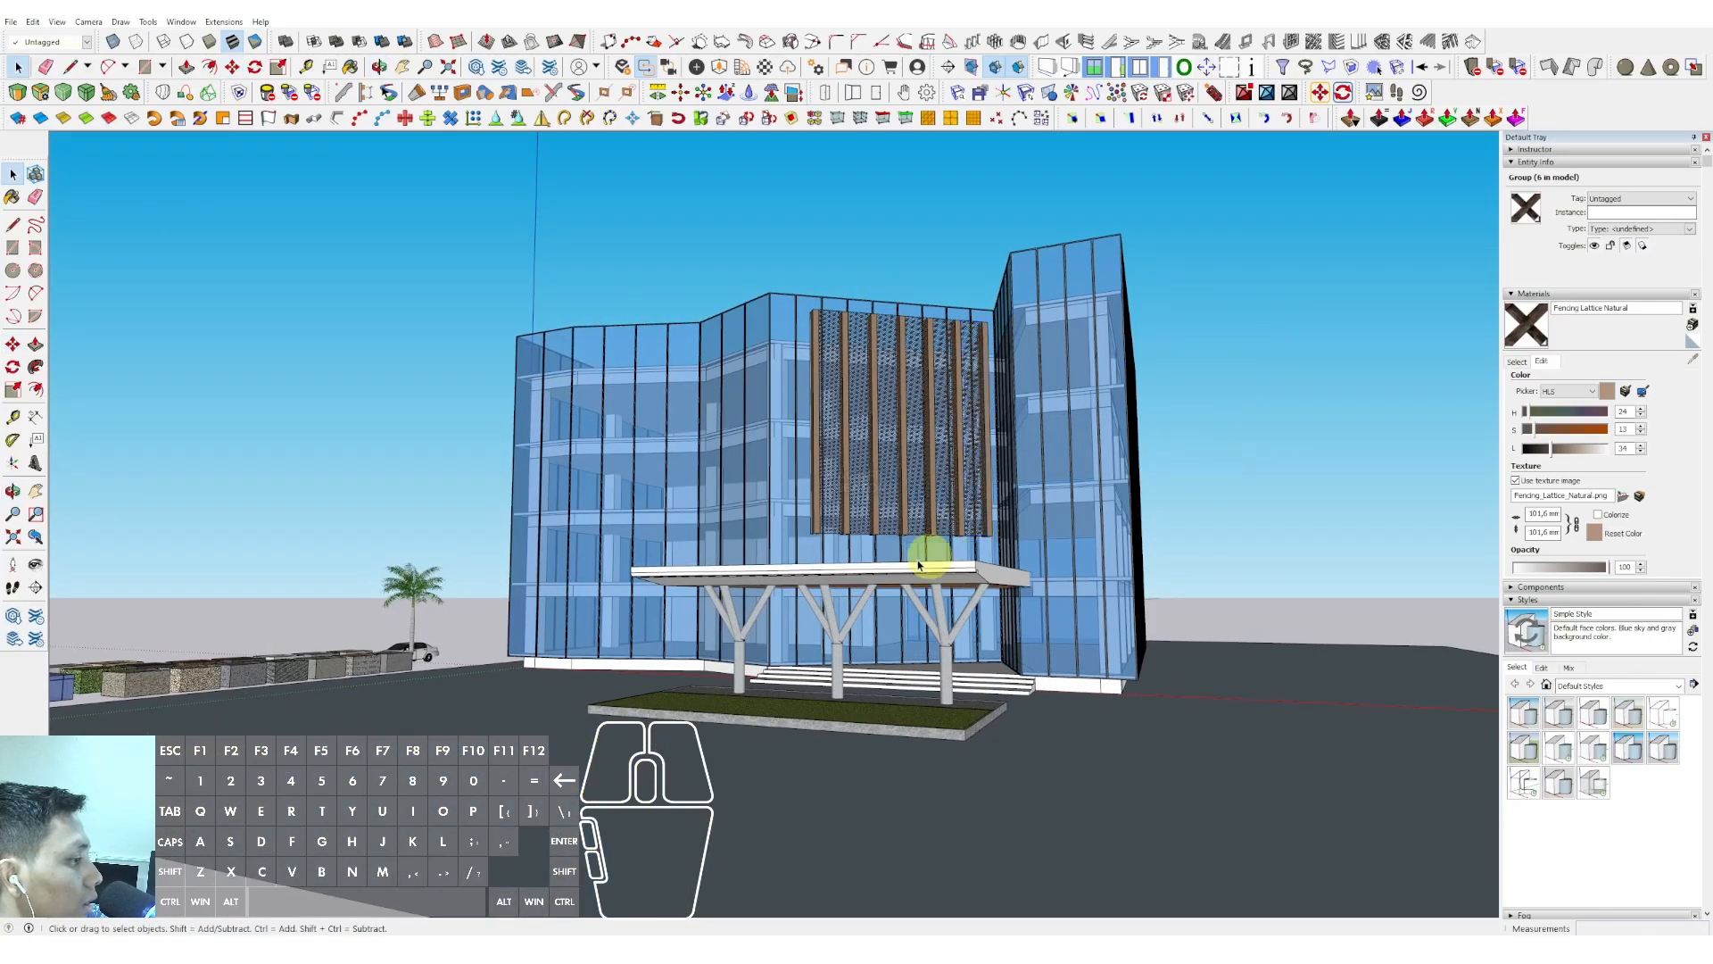
Group the four fins farthest from the inner corner together with the three lattice panels between them
{"action": "middle_click_drag", "start_coordinate": [919, 564], "coordinate": [979, 436]}
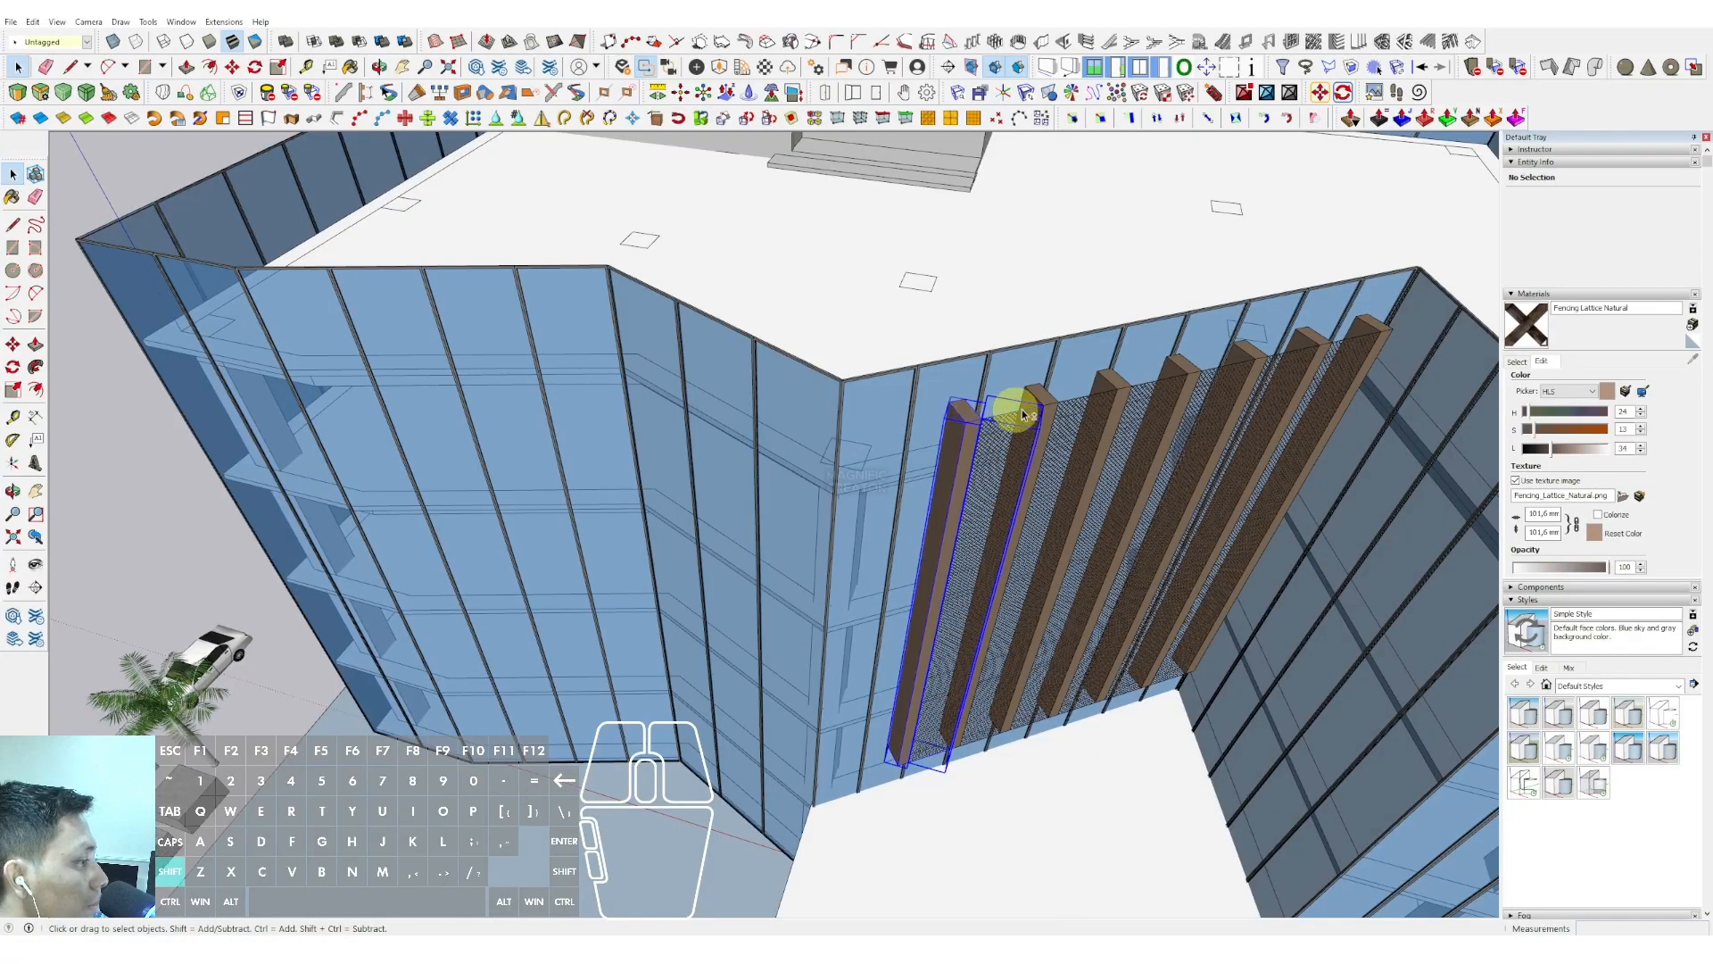
{"action": "scroll", "coordinate": [1033, 409], "scroll_direction": "up", "scroll_amount": 2}
{"action": "left_click", "coordinate": [1054, 397], "text": "shift"}
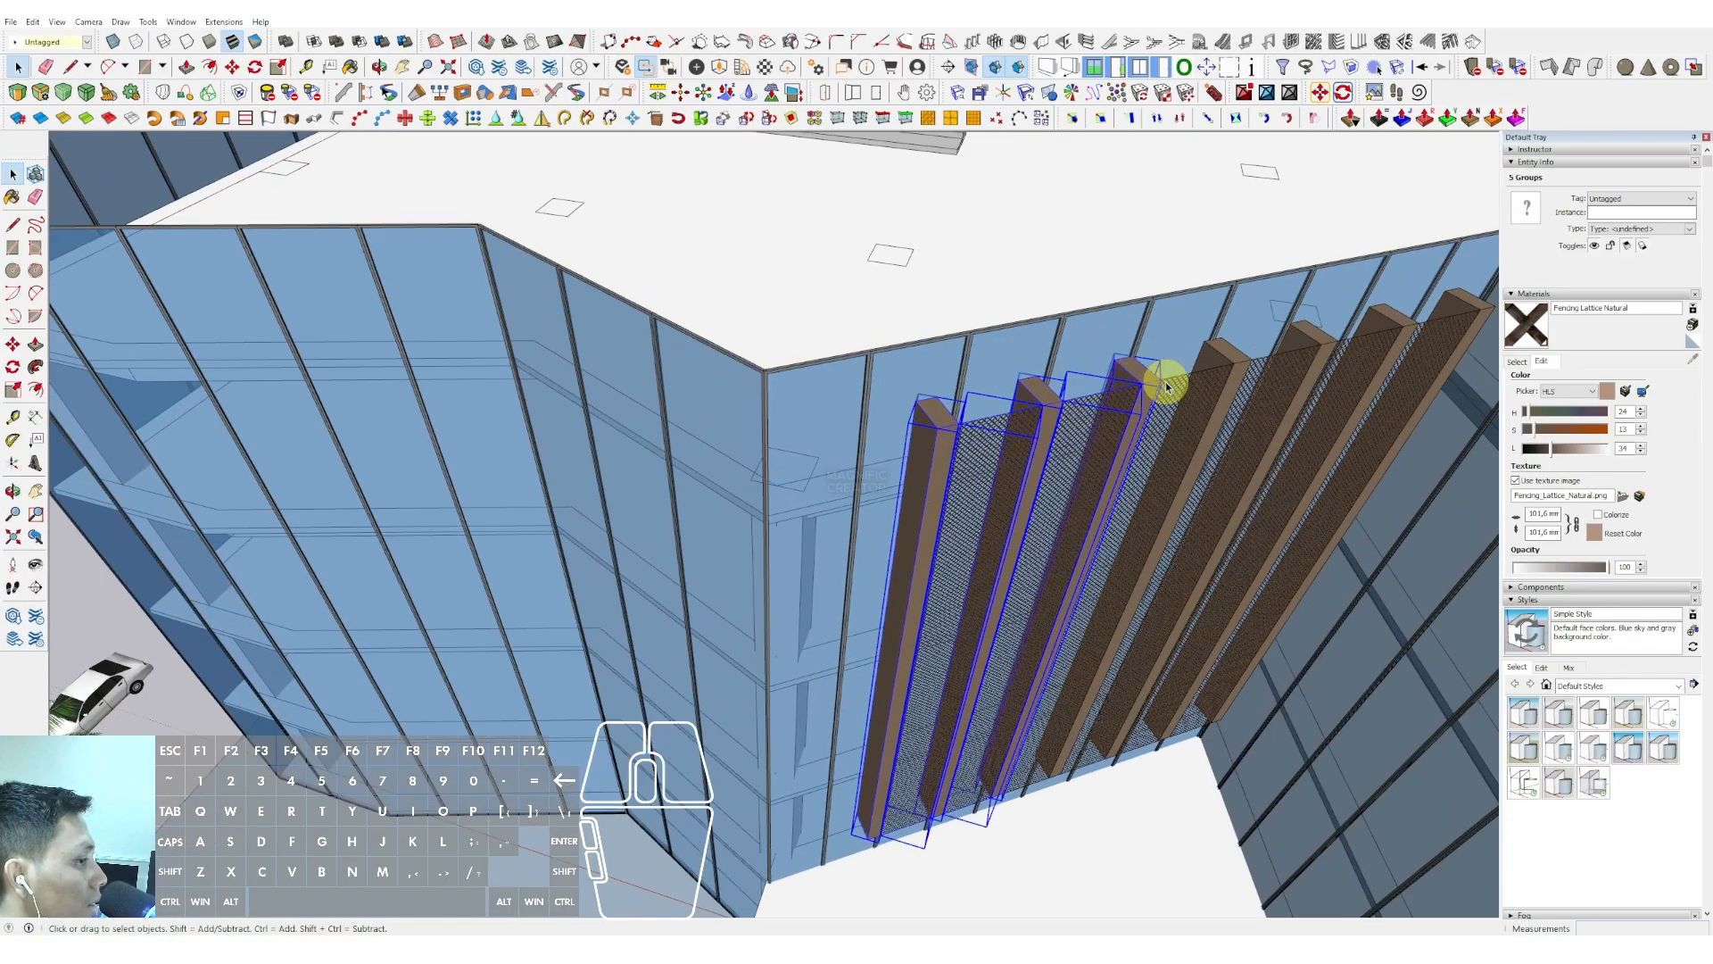
{"action": "scroll", "coordinate": [1151, 393], "scroll_direction": "down", "scroll_amount": 1}
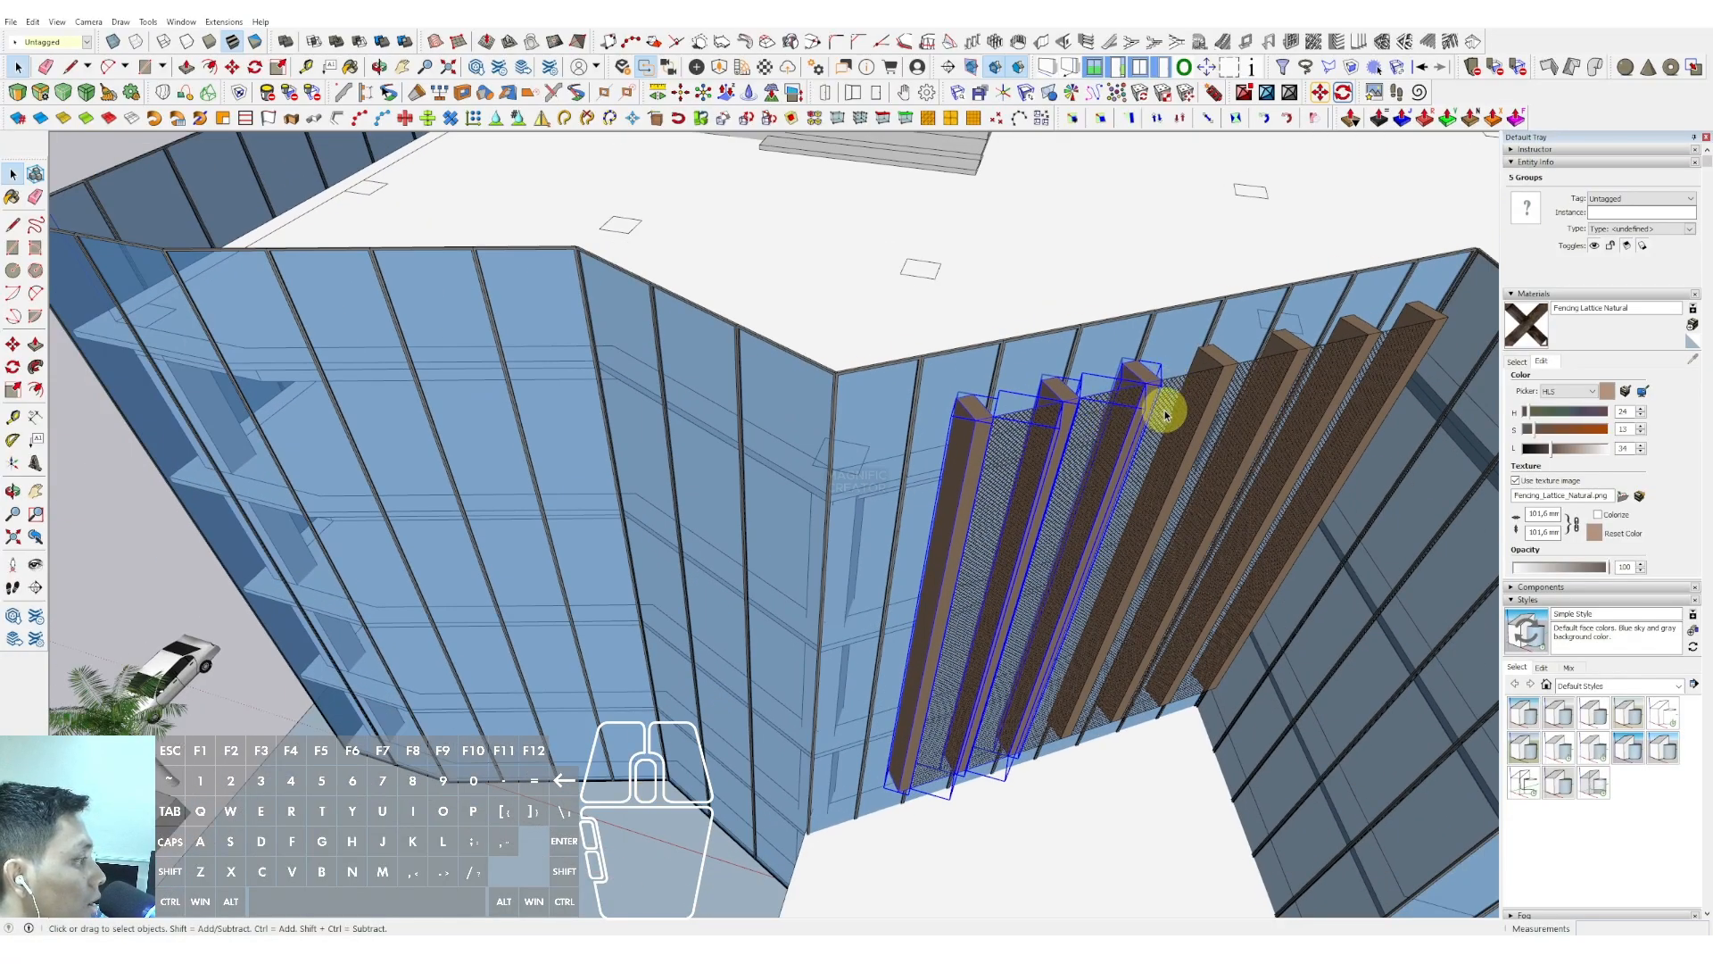
{"action": "left_click", "coordinate": [1220, 361], "text": "shift"}
{"action": "right_click", "coordinate": [1220, 357]}
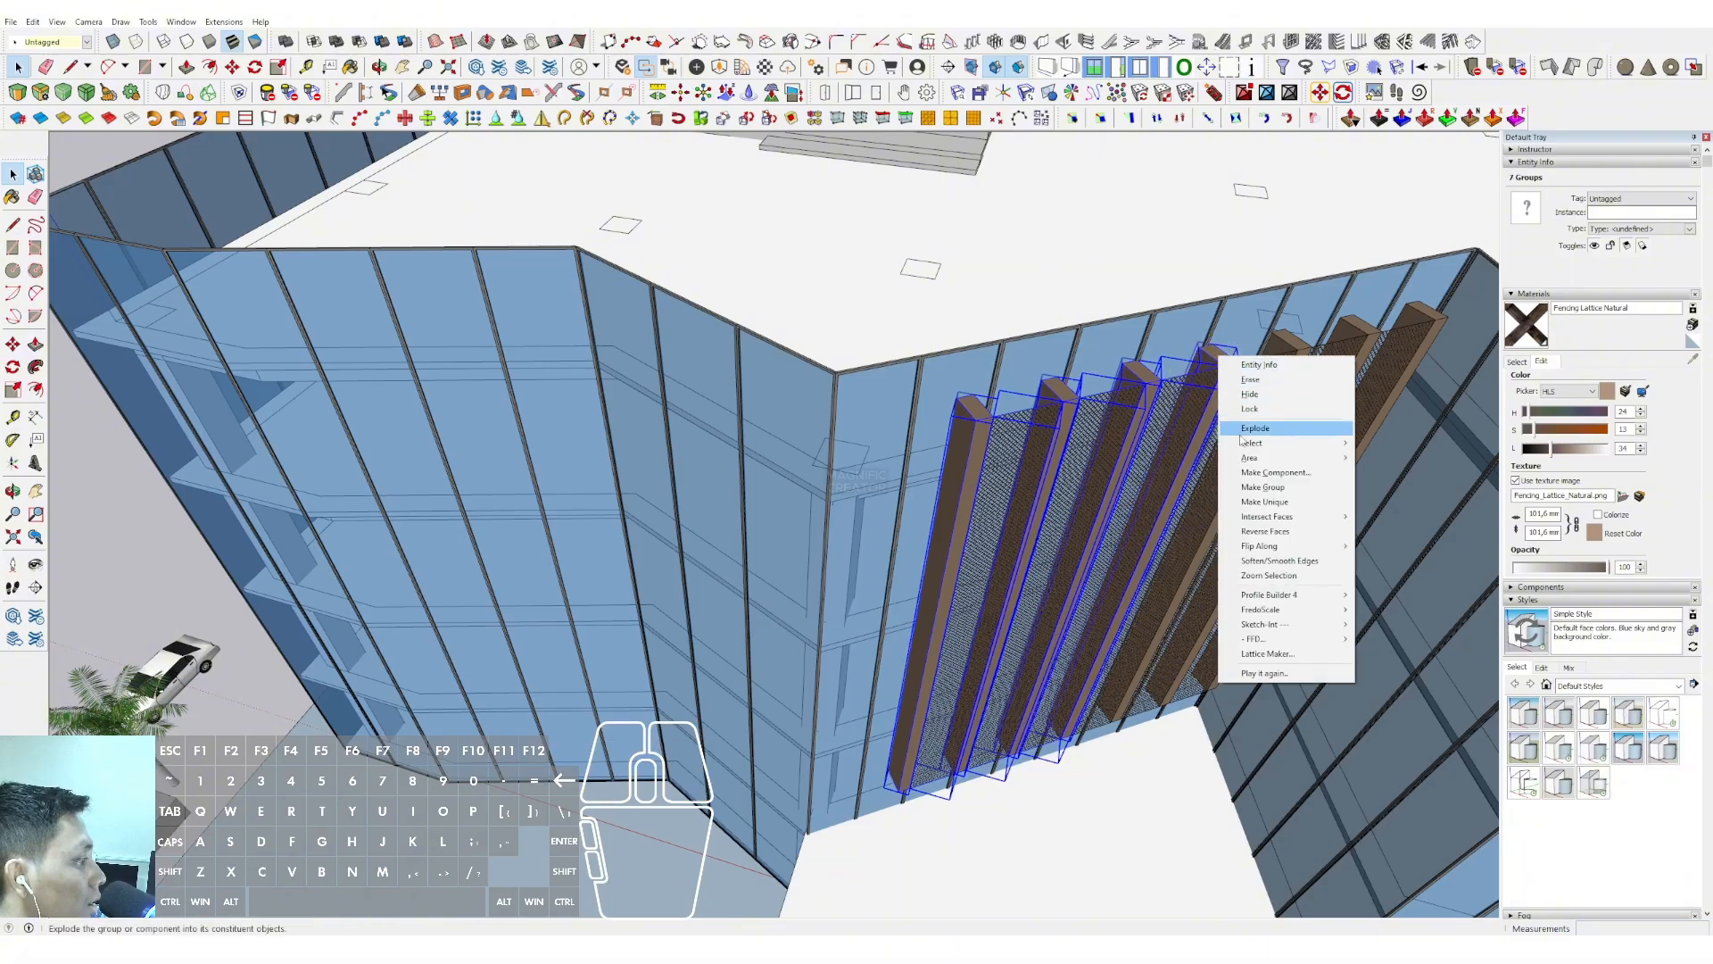
{"action": "left_click", "coordinate": [1264, 490]}
Copy the four-fin screen group to the roof-edge corner on the far end of the zigzag facade
{"action": "scroll", "coordinate": [981, 388], "scroll_direction": "up", "scroll_amount": 2}
{"action": "key", "text": "m"}
{"action": "left_click", "coordinate": [959, 421]}
{"action": "key", "text": "ctrl"}
{"action": "scroll", "coordinate": [803, 406], "scroll_direction": "down", "scroll_amount": 1}
{"action": "middle_click_drag", "start_coordinate": [811, 409], "coordinate": [1327, 372], "text": "shift"}
{"action": "middle_click_drag", "start_coordinate": [919, 420], "coordinate": [1186, 524], "text": "shift"}
{"action": "scroll", "coordinate": [606, 348], "scroll_direction": "up", "scroll_amount": 3}
{"action": "left_click", "coordinate": [547, 343]}
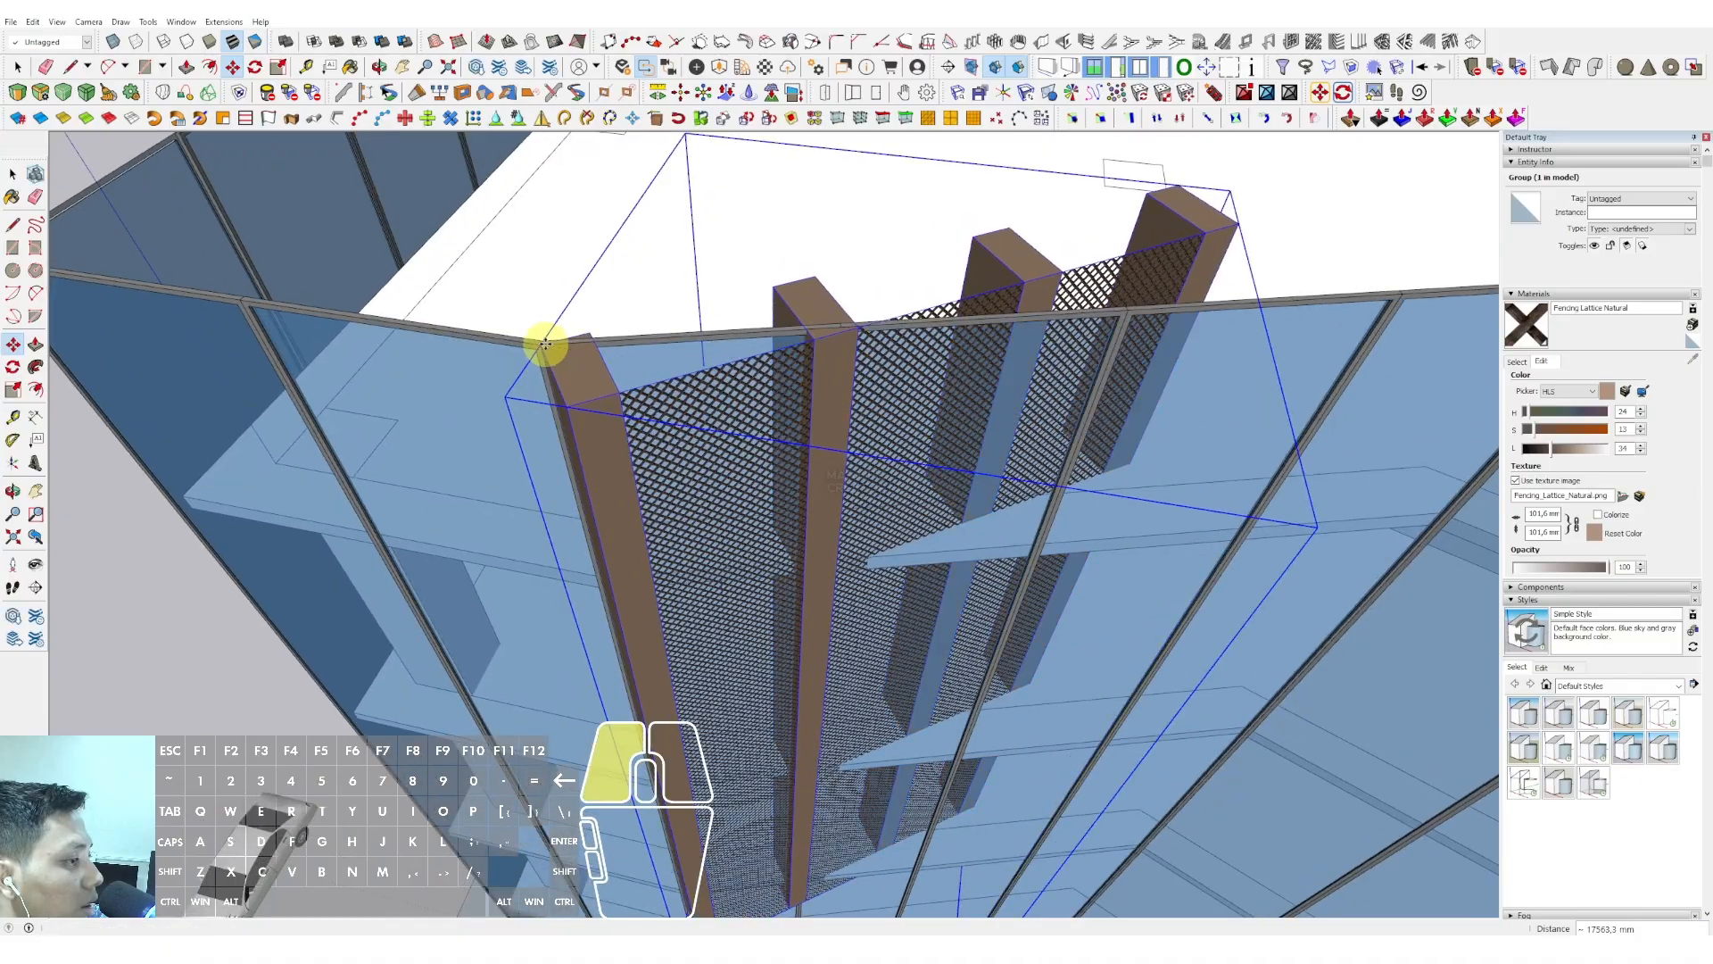
Rotate the copied screen about its corner so it lies parallel to the far facade face
{"action": "key", "text": "q"}
{"action": "scroll", "coordinate": [544, 345], "scroll_direction": "up", "scroll_amount": 2}
{"action": "left_click_drag", "start_coordinate": [605, 326], "coordinate": [606, 328]}
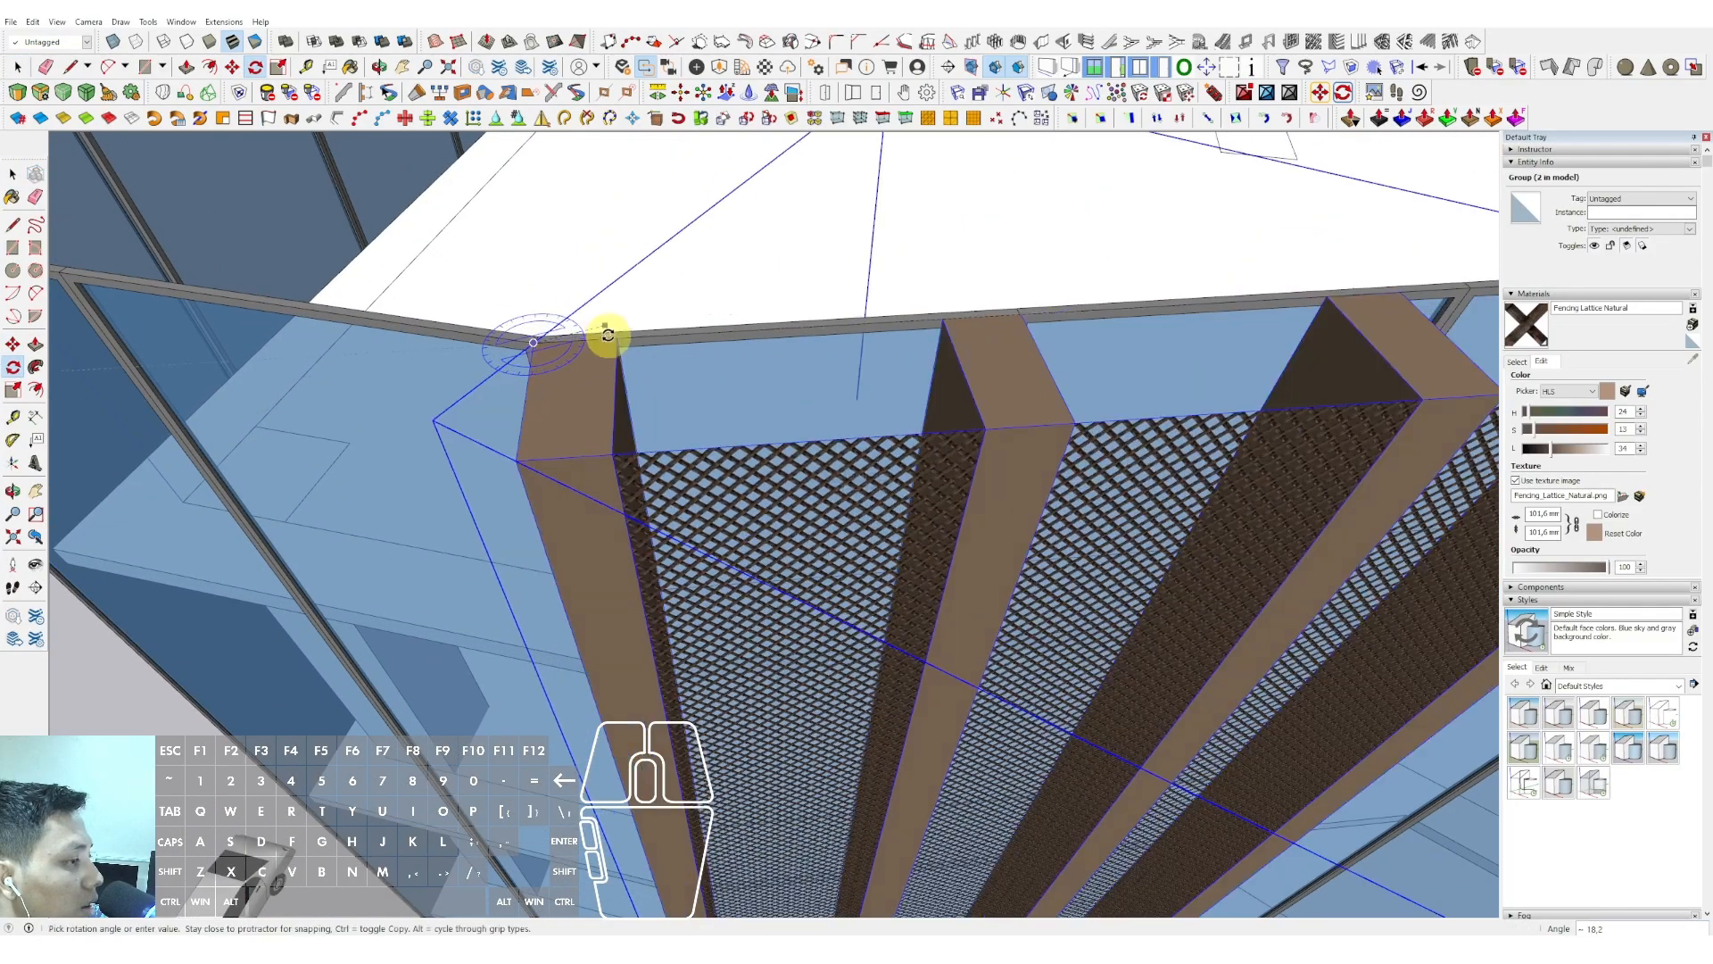
{"action": "scroll", "coordinate": [608, 345], "scroll_direction": "down", "scroll_amount": 10}
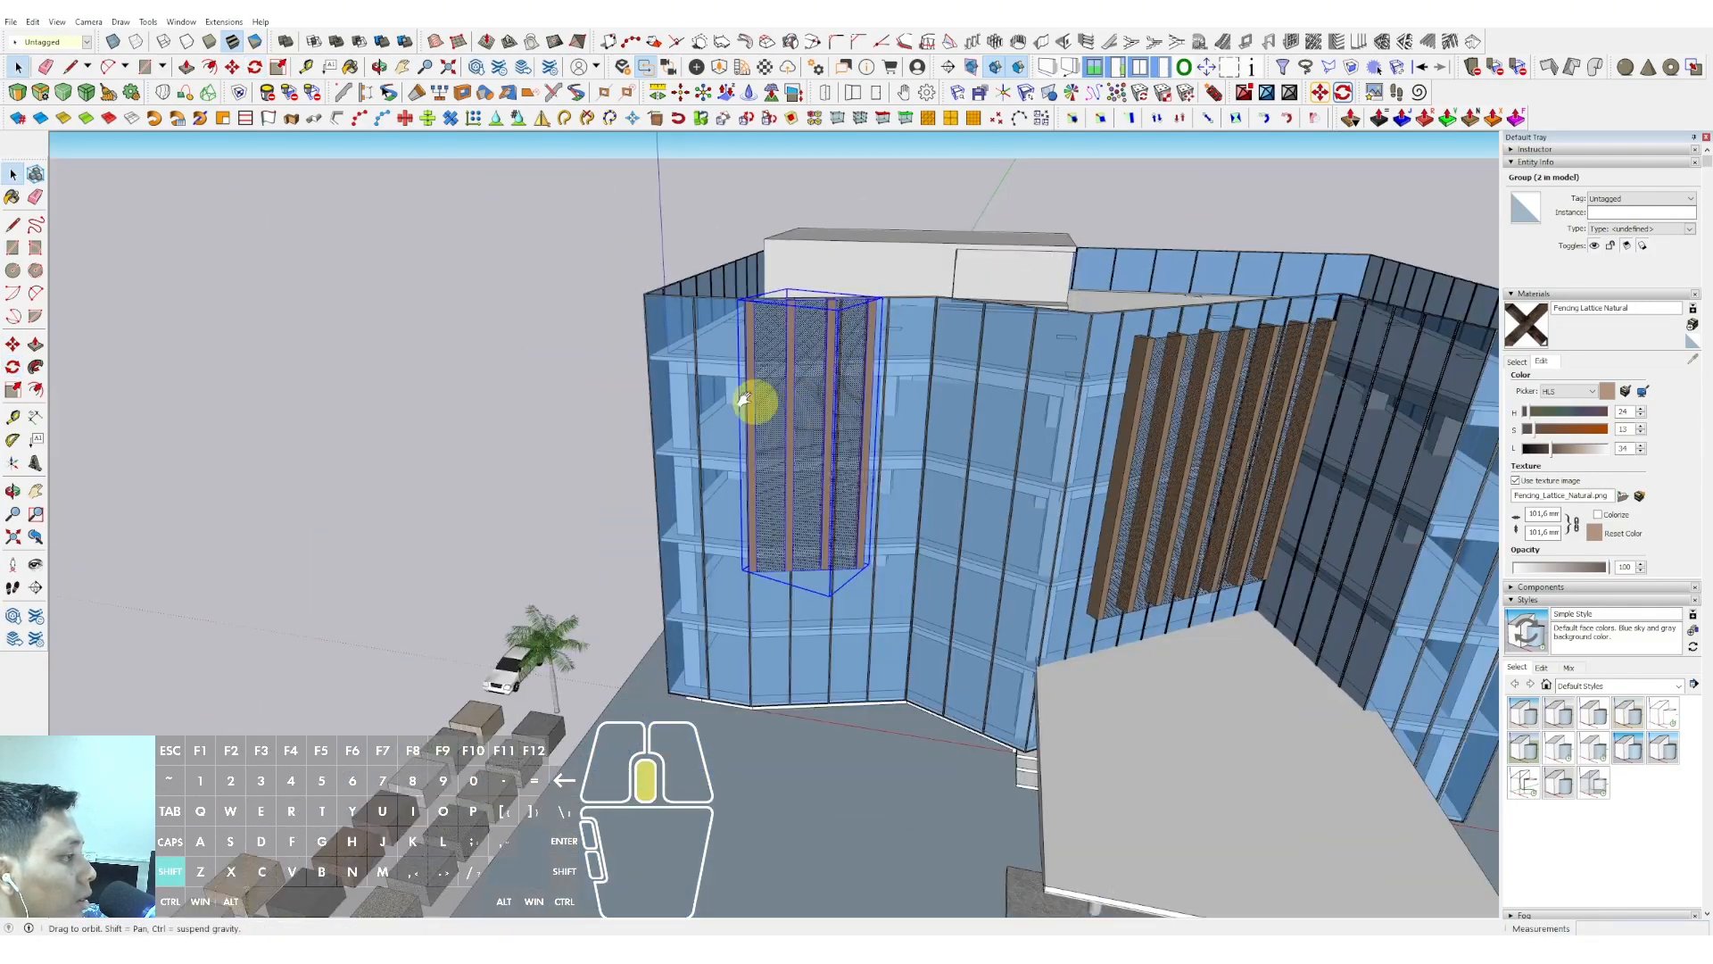
Lower the copied screen until its top is level with the original fins
{"action": "scroll", "coordinate": [772, 299], "scroll_direction": "up", "scroll_amount": 3}
{"action": "key", "text": "m"}
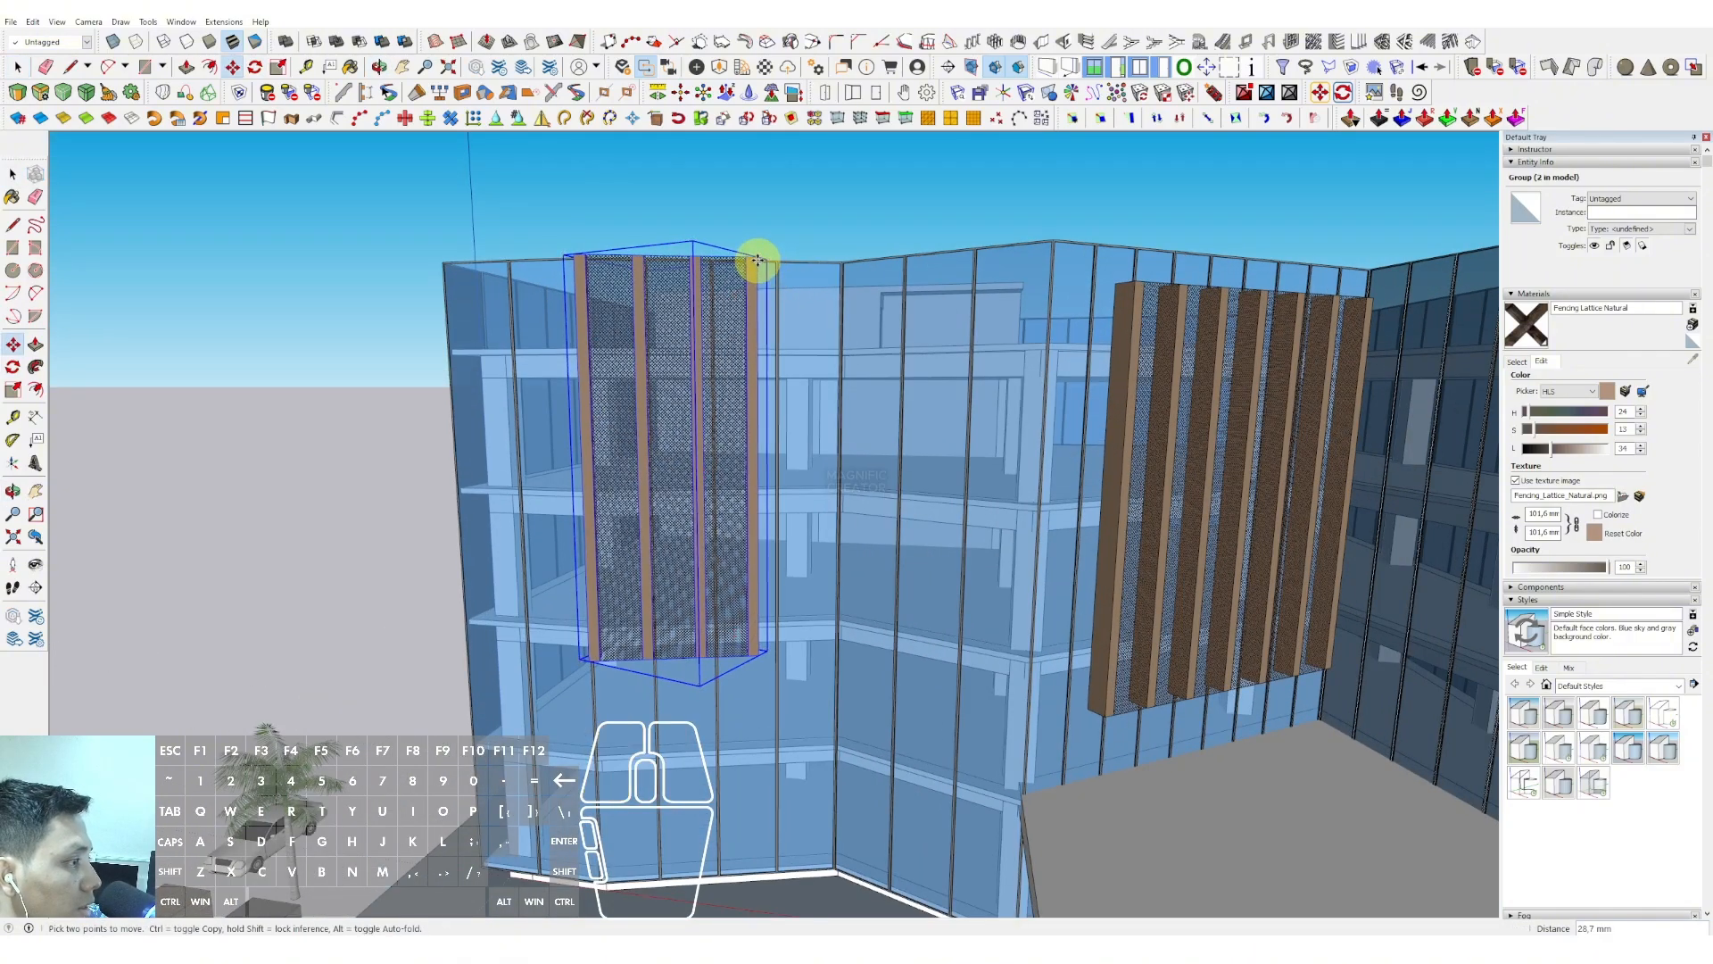
{"action": "key", "text": "shift"}
{"action": "left_click", "coordinate": [1133, 287]}
{"action": "scroll", "coordinate": [694, 295], "scroll_direction": "down", "scroll_amount": 2}
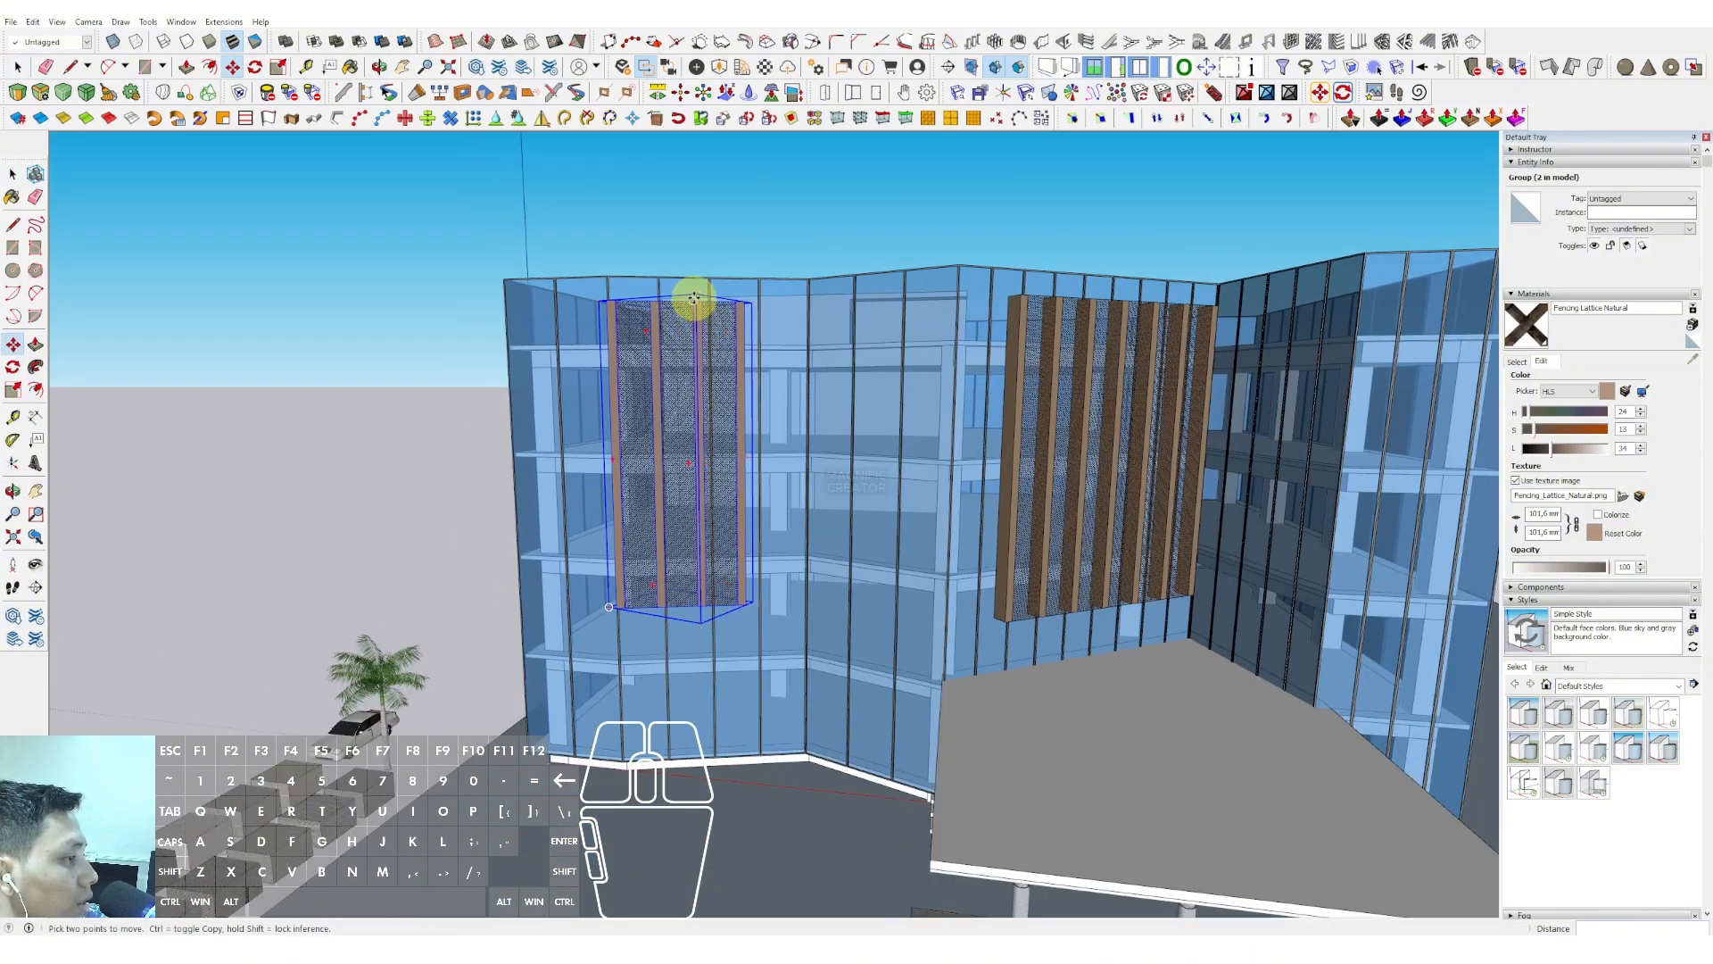
Slide the copied screen along its facade face to line it up with the curtain-wall bays
{"action": "middle_click_drag", "start_coordinate": [692, 296], "coordinate": [654, 455]}
{"action": "scroll", "coordinate": [638, 383], "scroll_direction": "up", "scroll_amount": 5}
{"action": "left_click", "coordinate": [622, 404]}
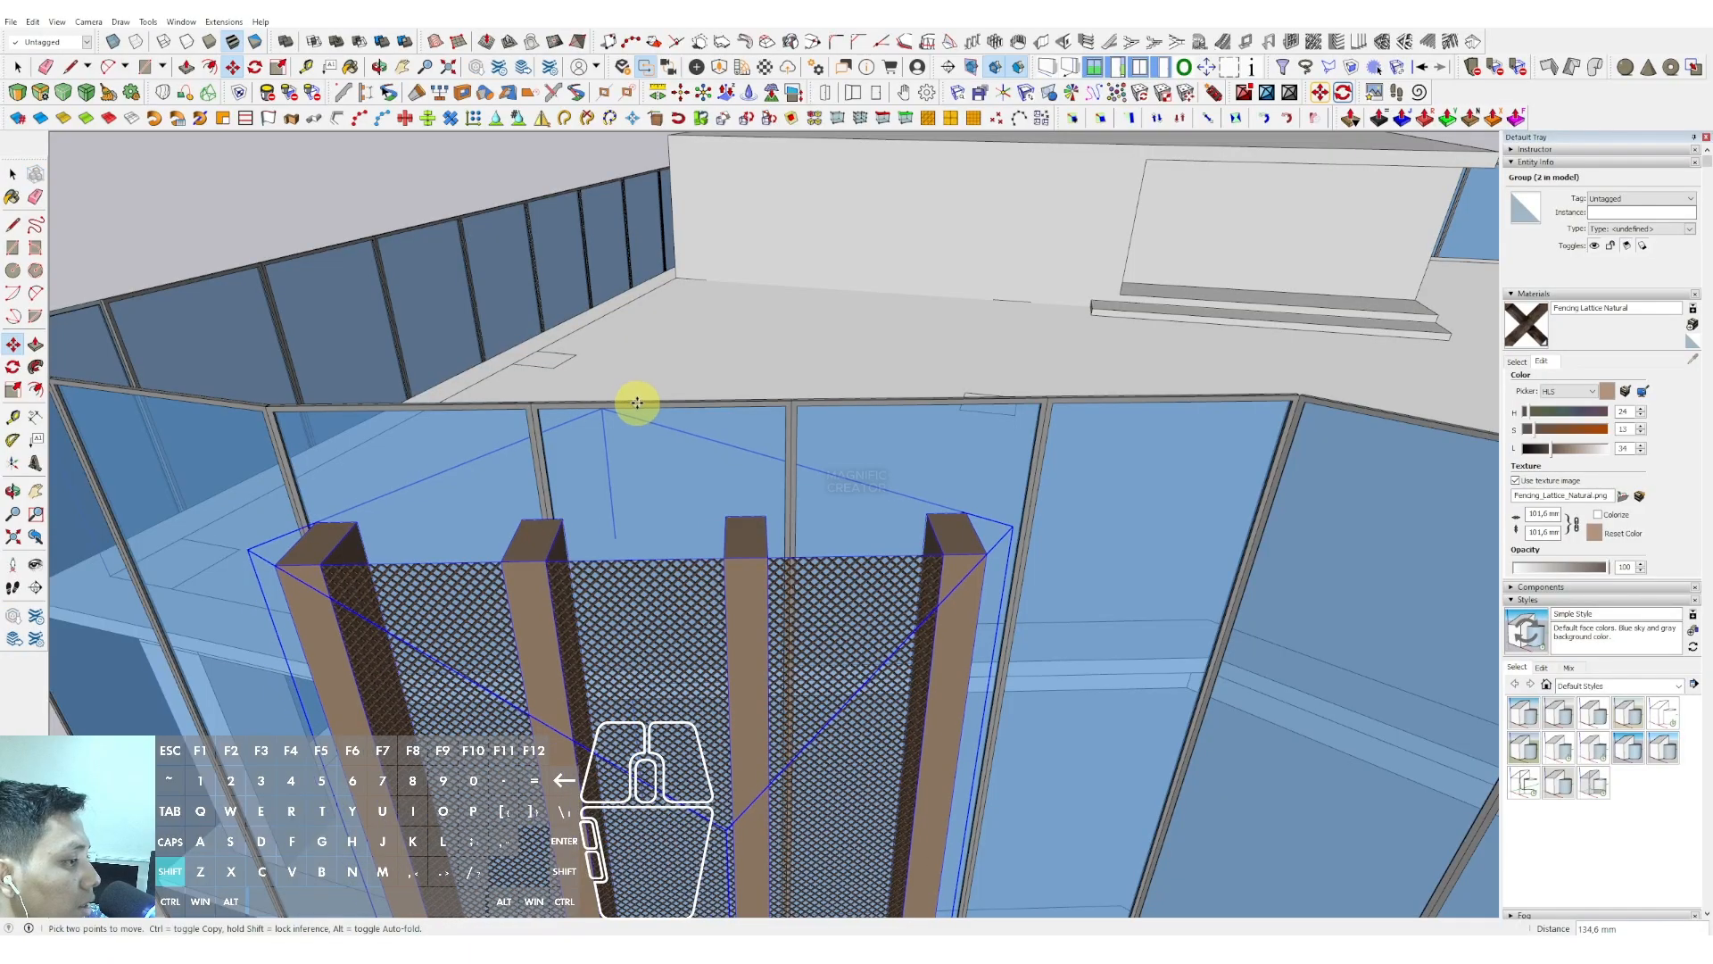
{"action": "scroll", "coordinate": [673, 401], "scroll_direction": "down", "scroll_amount": 1}
{"action": "left_click", "coordinate": [742, 402], "text": "shift"}
{"action": "key", "text": "space"}
{"action": "scroll", "coordinate": [745, 447], "scroll_direction": "down", "scroll_amount": 2}
{"action": "scroll", "coordinate": [745, 477], "scroll_direction": "down", "scroll_amount": 4}
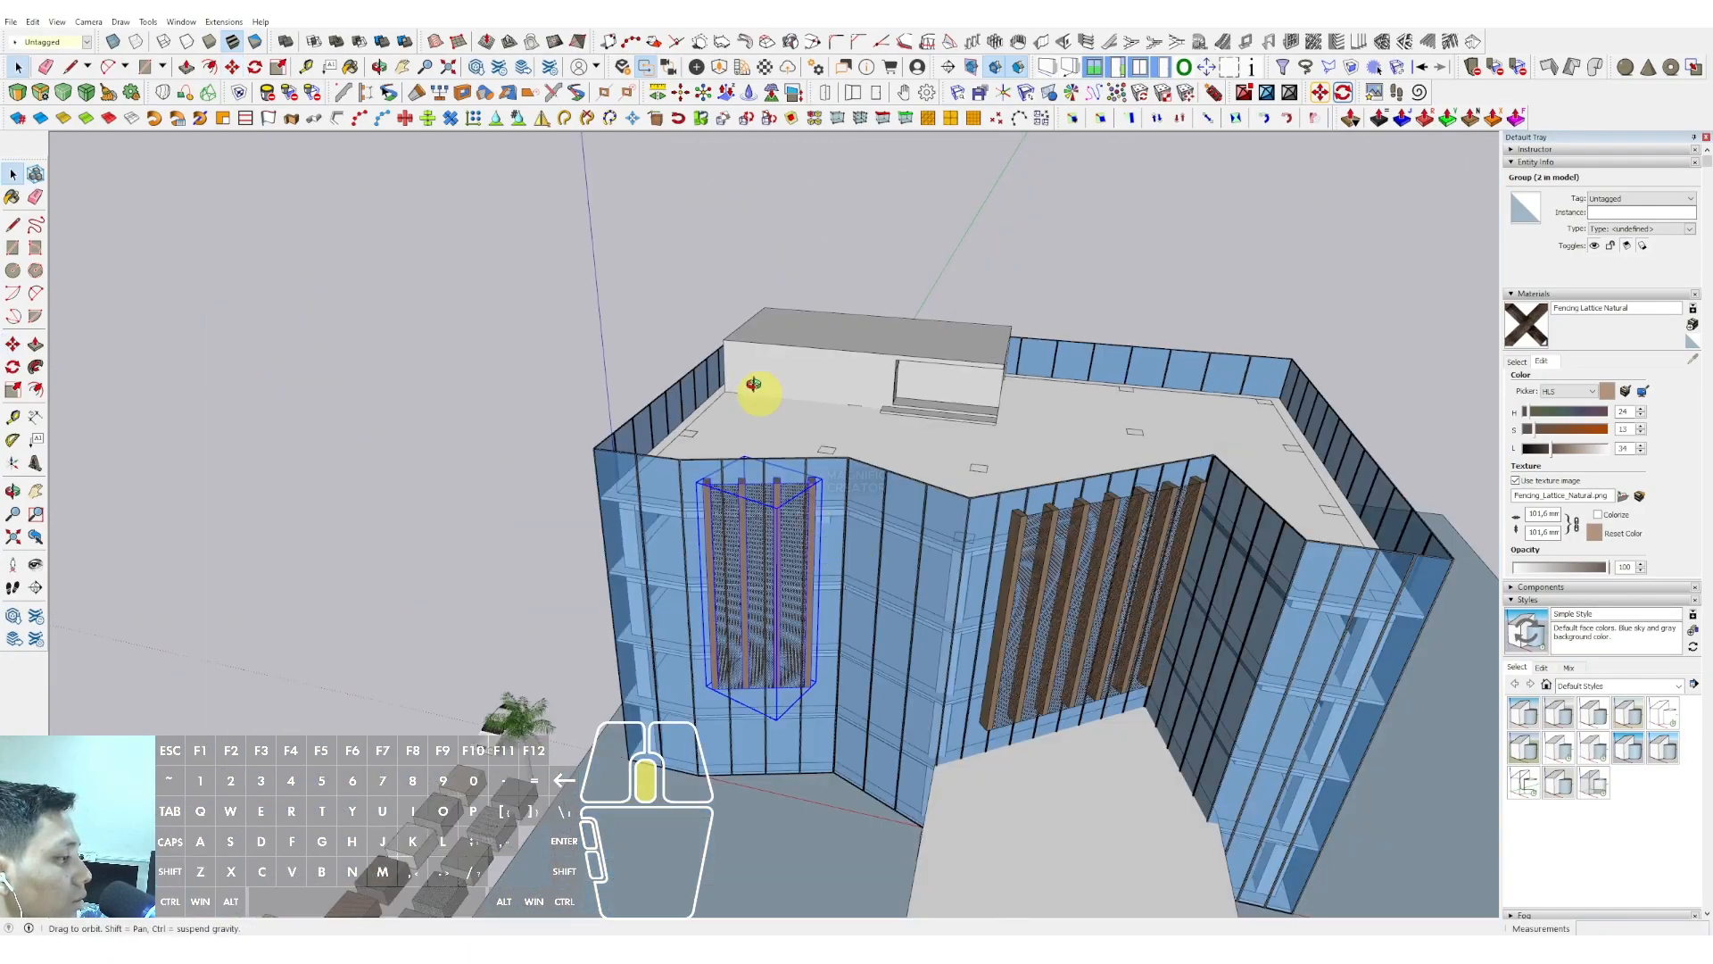
{"action": "middle_click_drag", "start_coordinate": [758, 382], "coordinate": [1225, 346]}
{"action": "middle_click_drag", "start_coordinate": [841, 444], "coordinate": [1044, 374]}
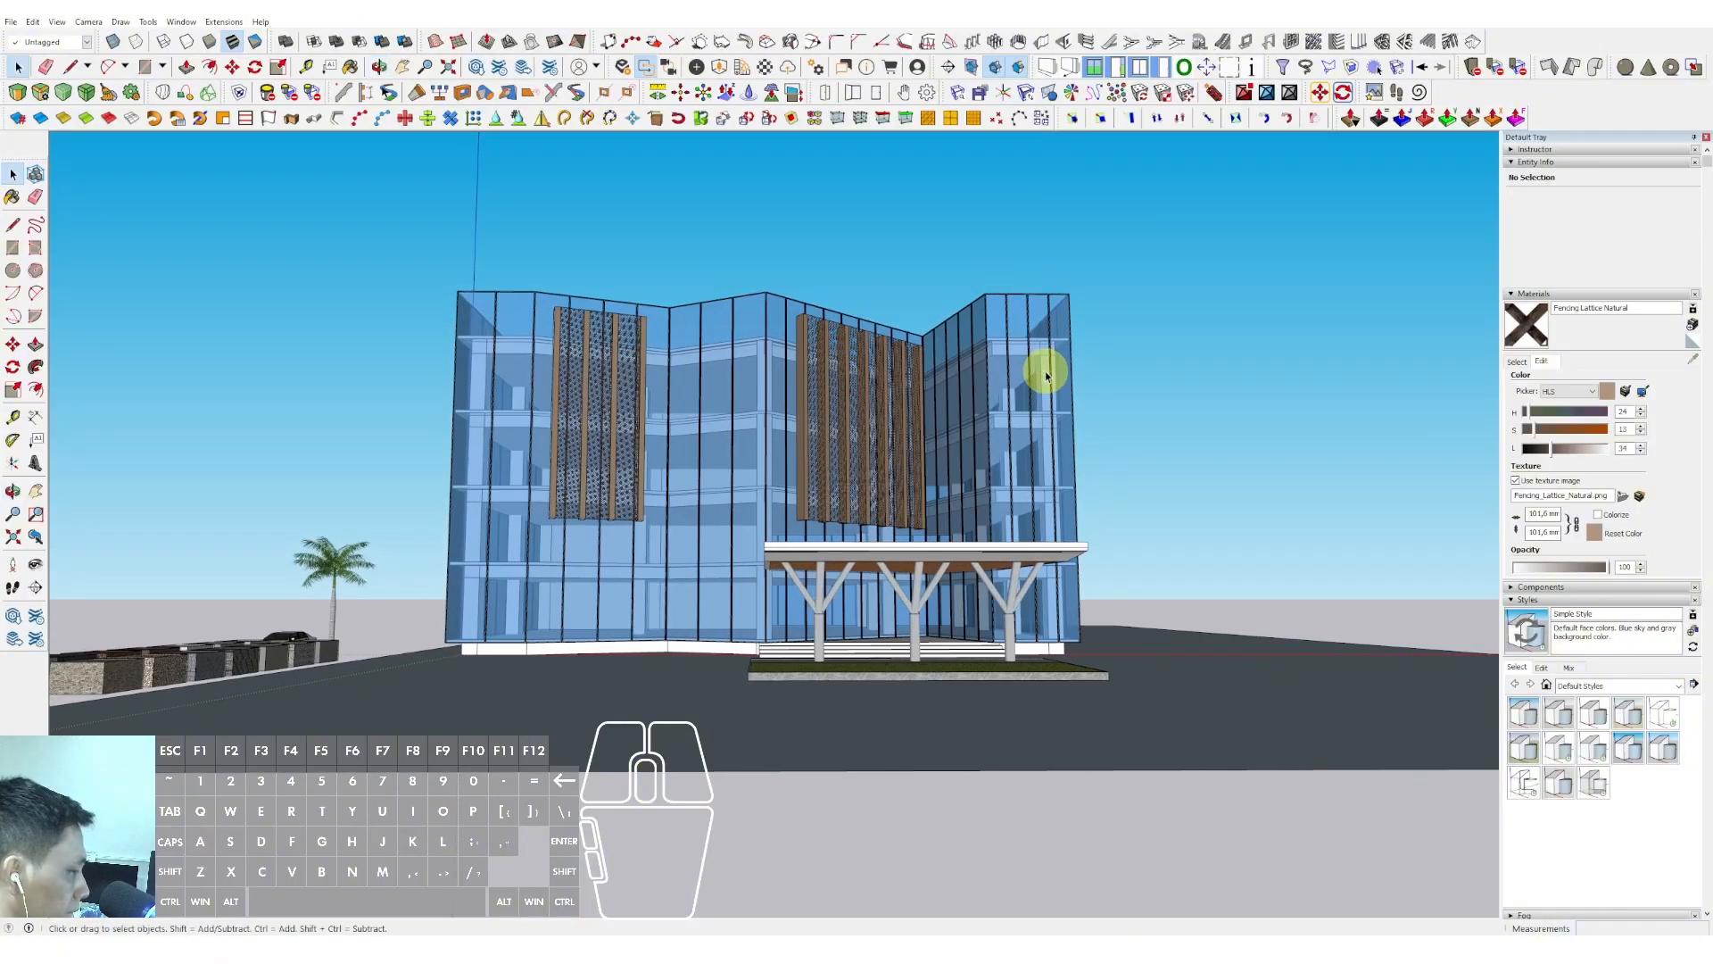
Copy the four-fin screen onto the neighbouring middle facade face and align it with that face
{"action": "middle_click_drag", "start_coordinate": [948, 420], "coordinate": [803, 479]}
{"action": "scroll", "coordinate": [736, 421], "scroll_direction": "up", "scroll_amount": 4}
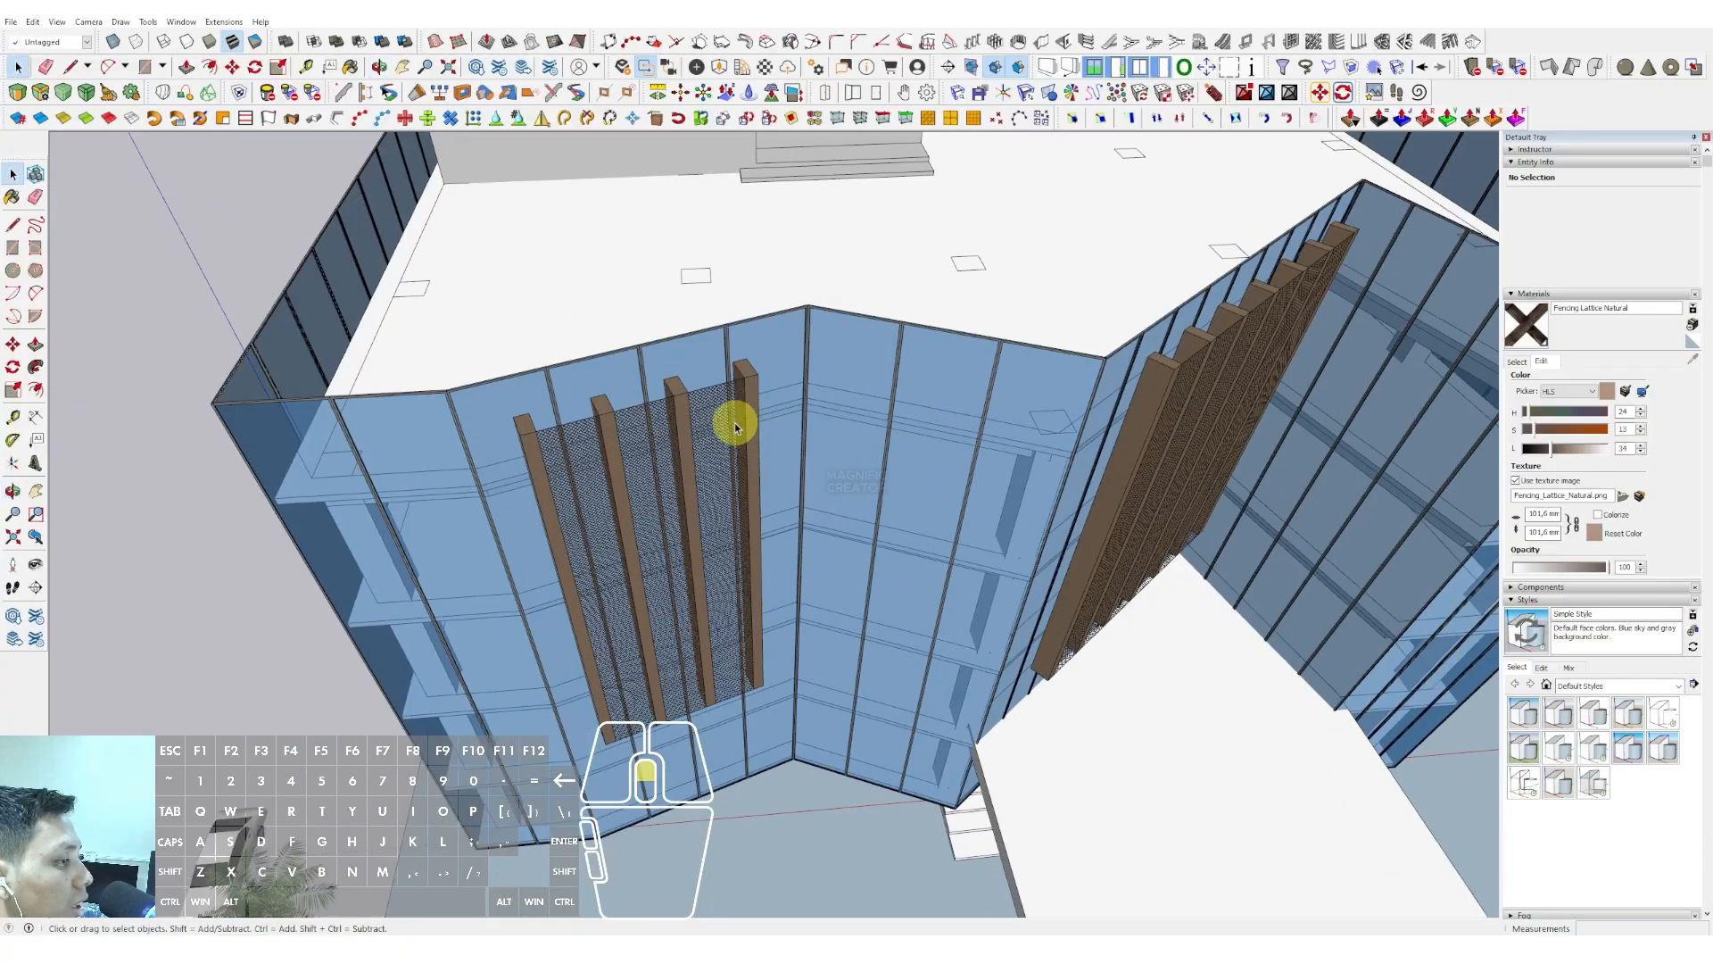
{"action": "left_click", "coordinate": [750, 374]}
{"action": "middle_click_drag", "start_coordinate": [750, 375], "coordinate": [950, 348]}
{"action": "key", "text": "m"}
{"action": "key", "text": "ctrl"}
{"action": "key", "text": "space"}
{"action": "key", "text": "space"}
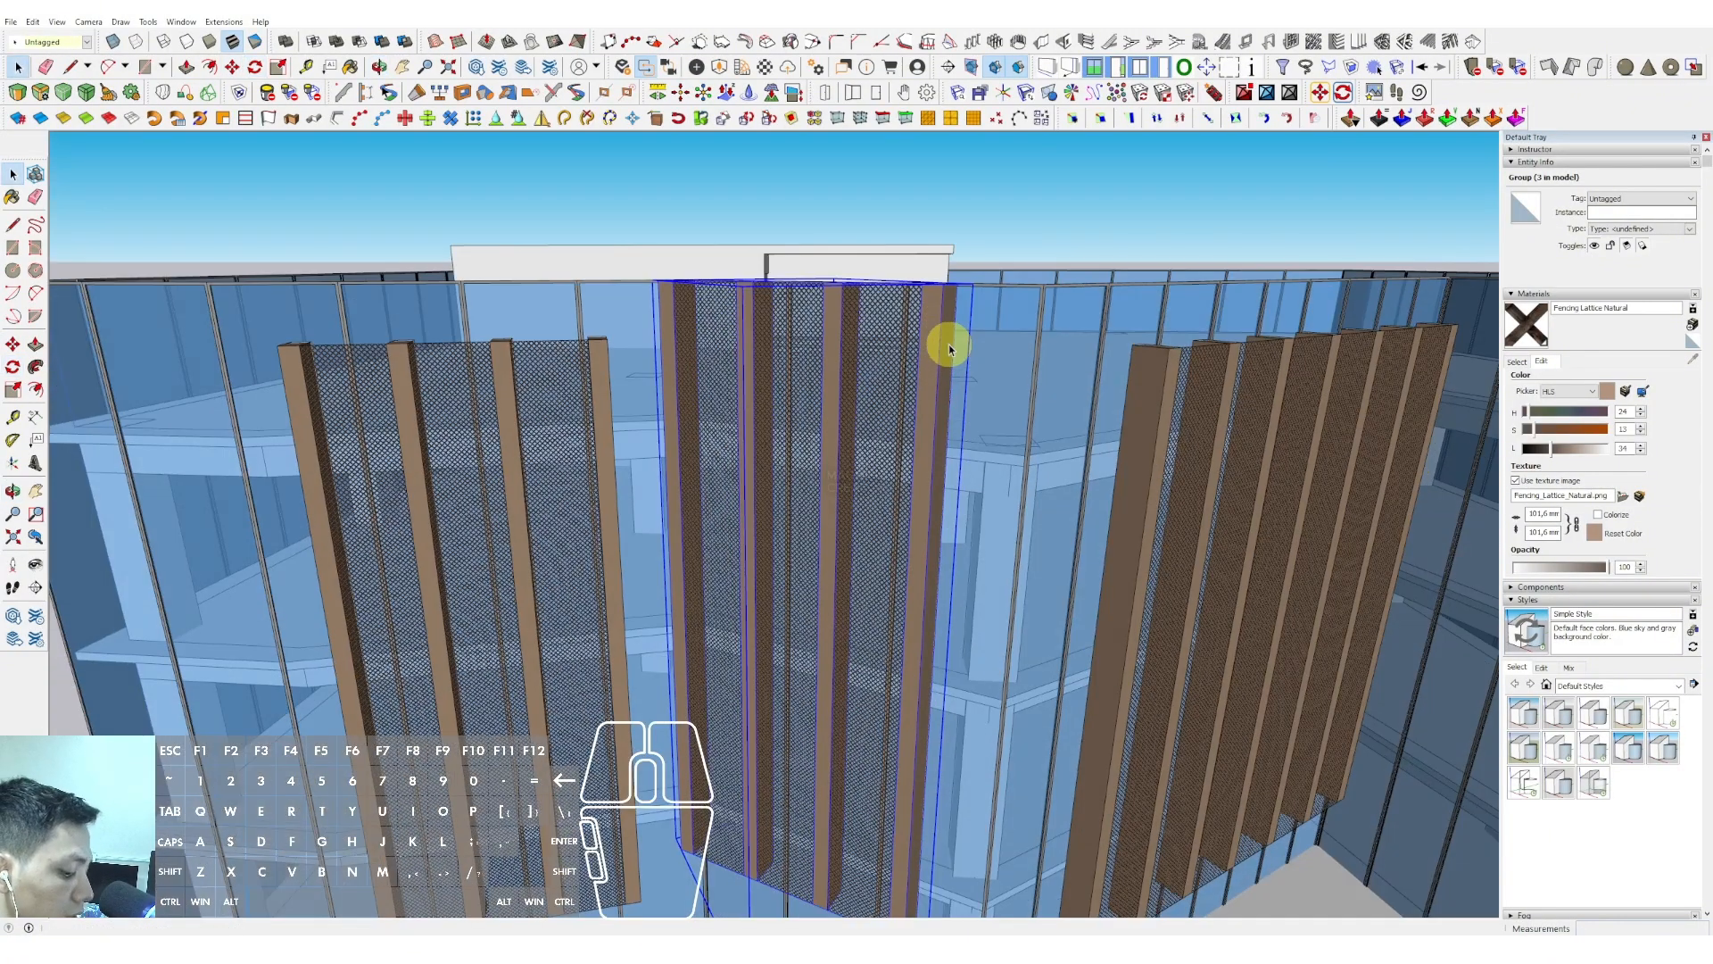
Lower the middle-face screen level with the other fins and shift it along its face
{"action": "key", "text": "shift"}
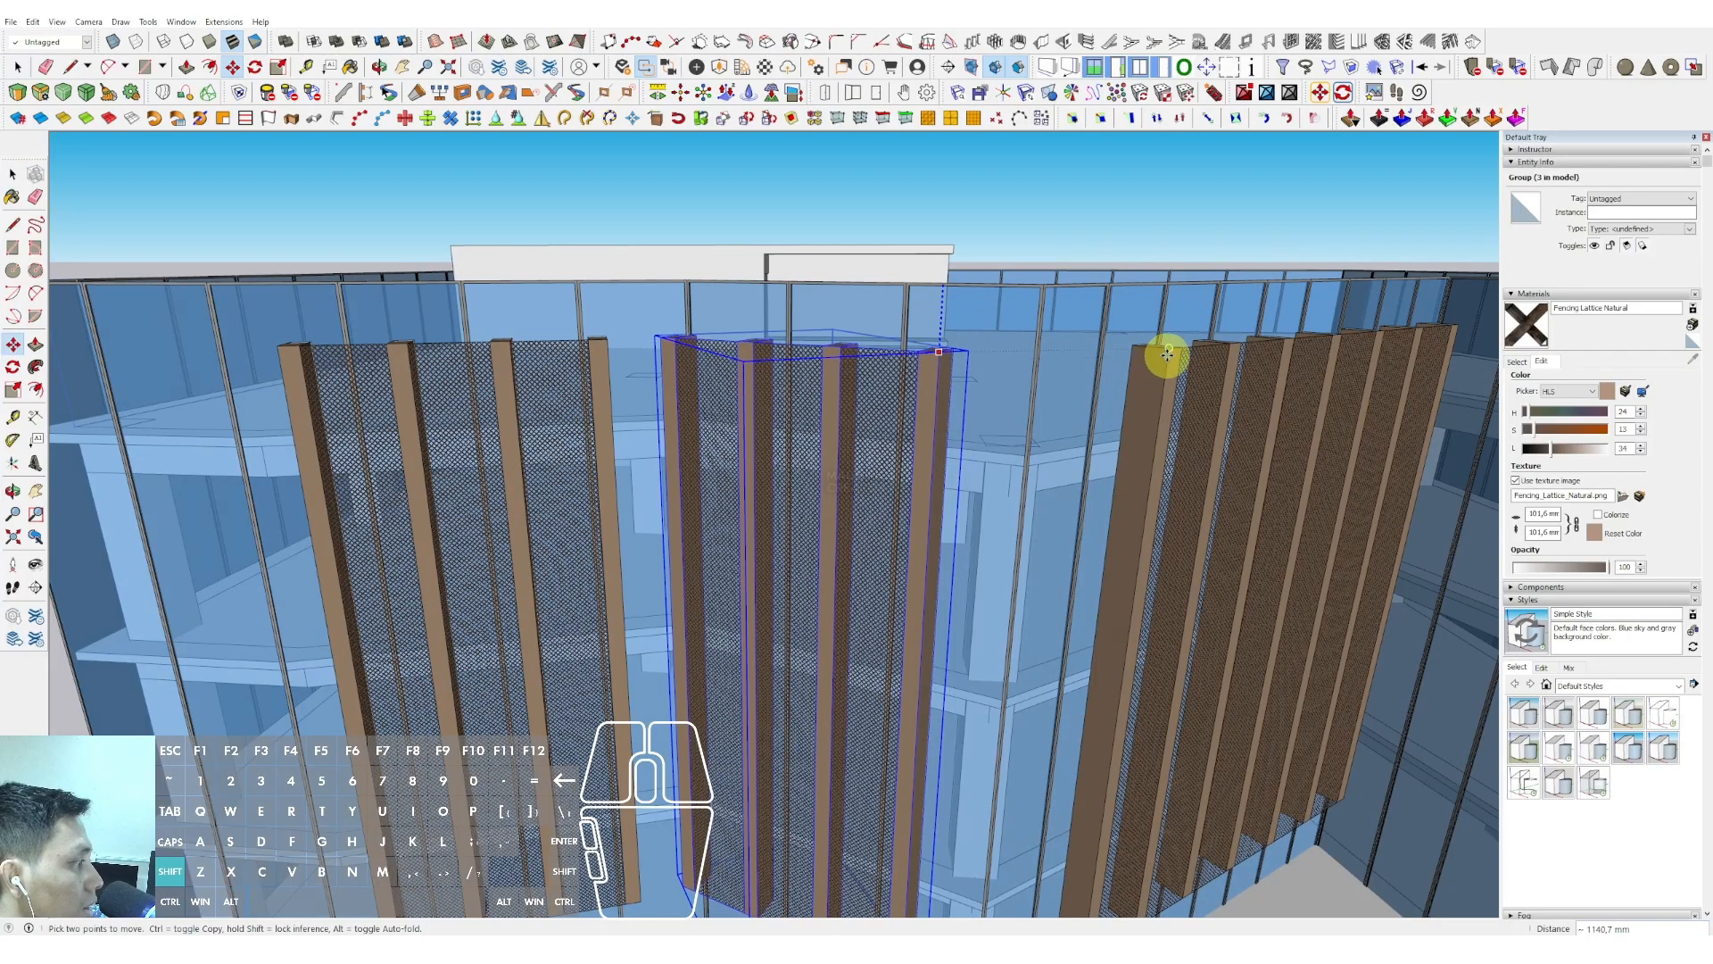
{"action": "middle_click_drag", "start_coordinate": [917, 366], "coordinate": [795, 513]}
{"action": "key", "text": "m"}
{"action": "left_click", "coordinate": [795, 513]}
{"action": "left_click", "coordinate": [888, 564]}
{"action": "key", "text": "space"}
{"action": "scroll", "coordinate": [921, 627], "scroll_direction": "down", "scroll_amount": 6}
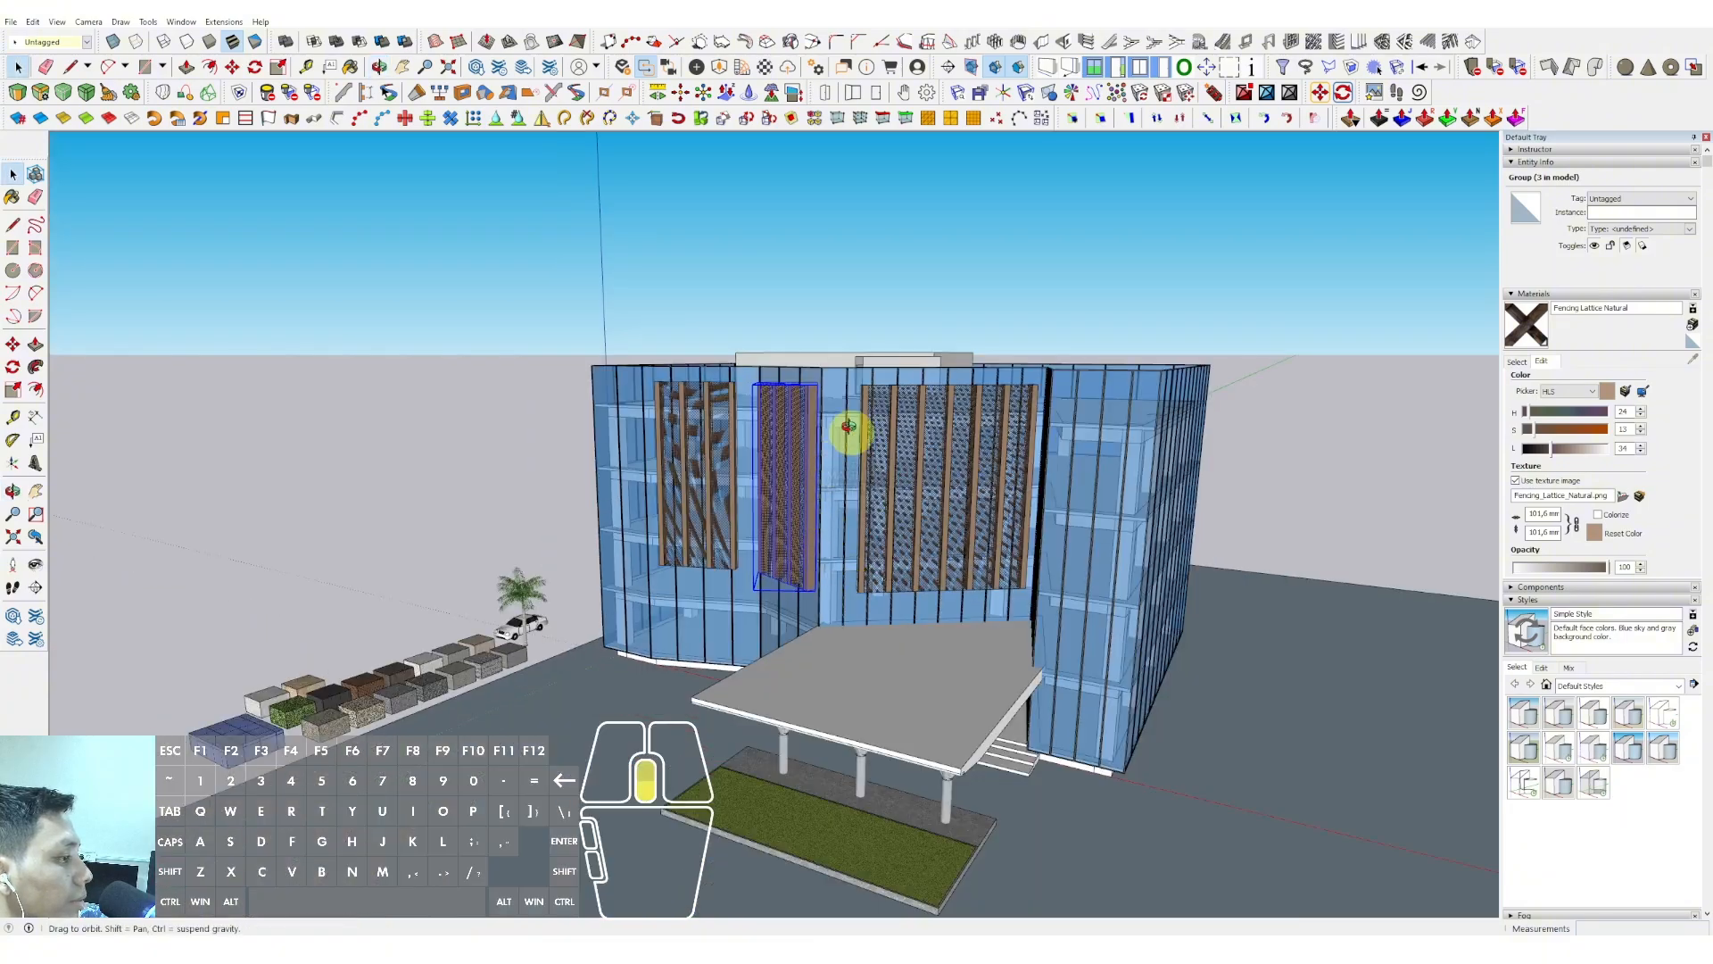
{"action": "middle_click_drag", "start_coordinate": [849, 432], "coordinate": [918, 532]}
Scale the two copied four-fin screens downward together so they extend to the building's base
{"action": "key", "text": "space"}
{"action": "left_click", "coordinate": [704, 479]}
{"action": "middle_click_drag", "start_coordinate": [704, 479], "coordinate": [838, 532]}
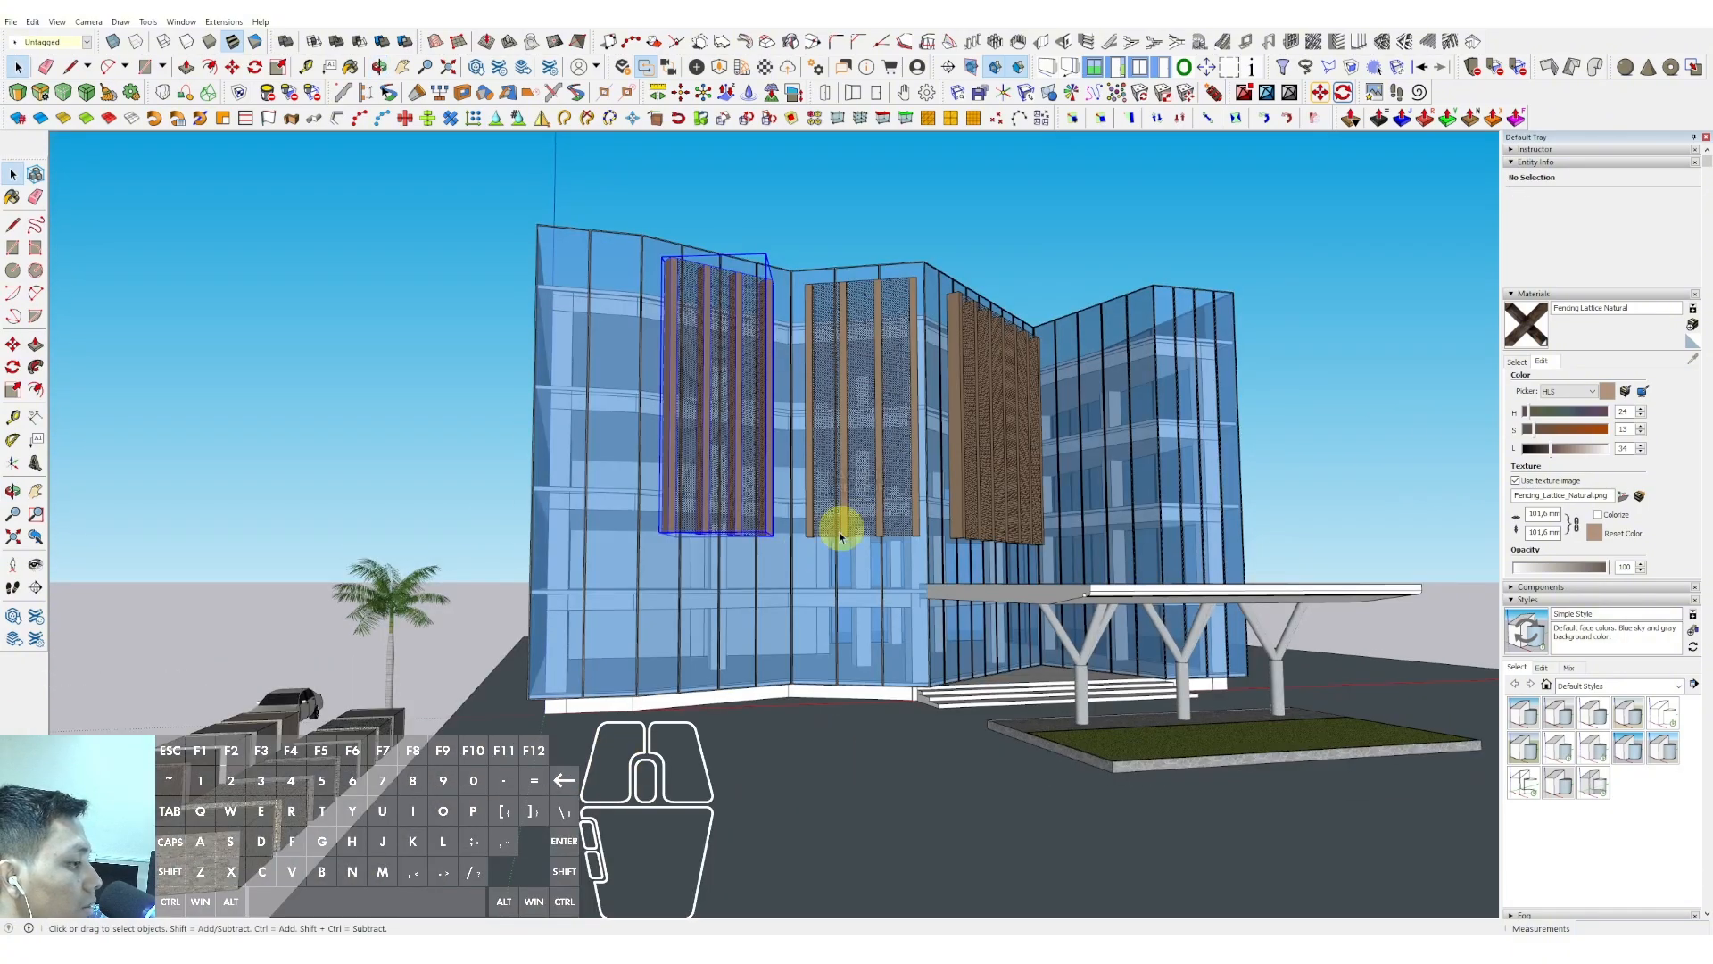
{"action": "key", "text": "s"}
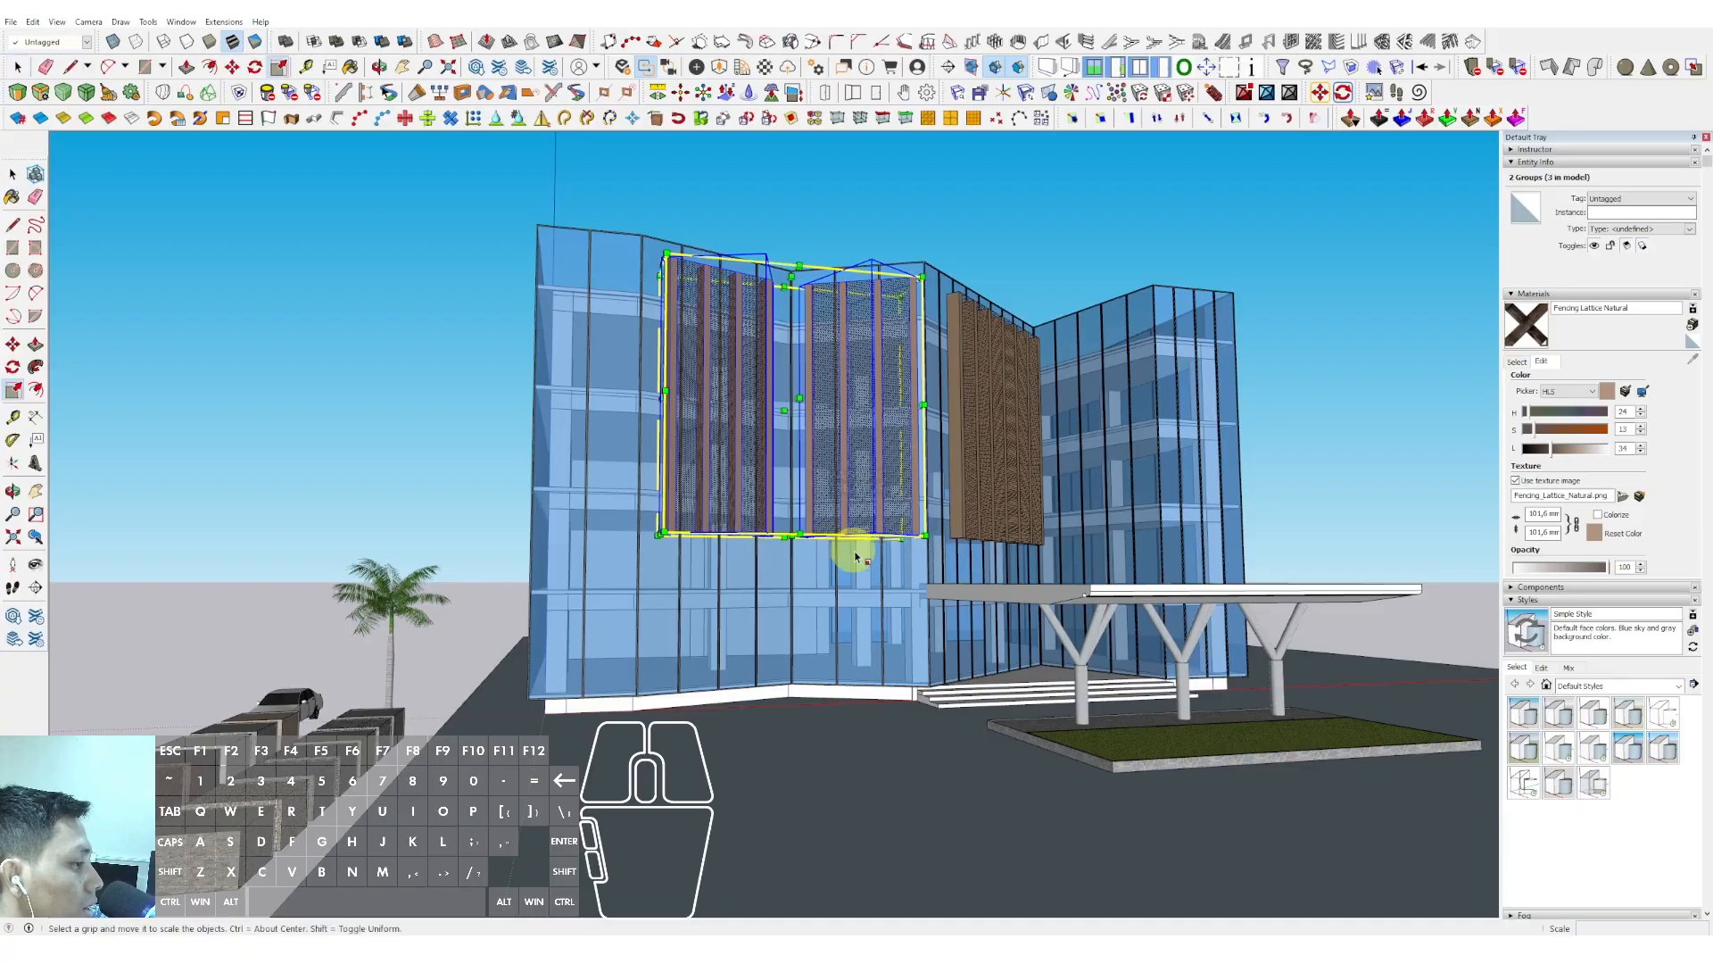
{"action": "mouse_move", "coordinate": [872, 542]}
{"action": "middle_mouse_down"}
{"action": "mouse_move", "coordinate": [952, 507]}
{"action": "mouse_move", "coordinate": [871, 549]}
{"action": "middle_mouse_up"}
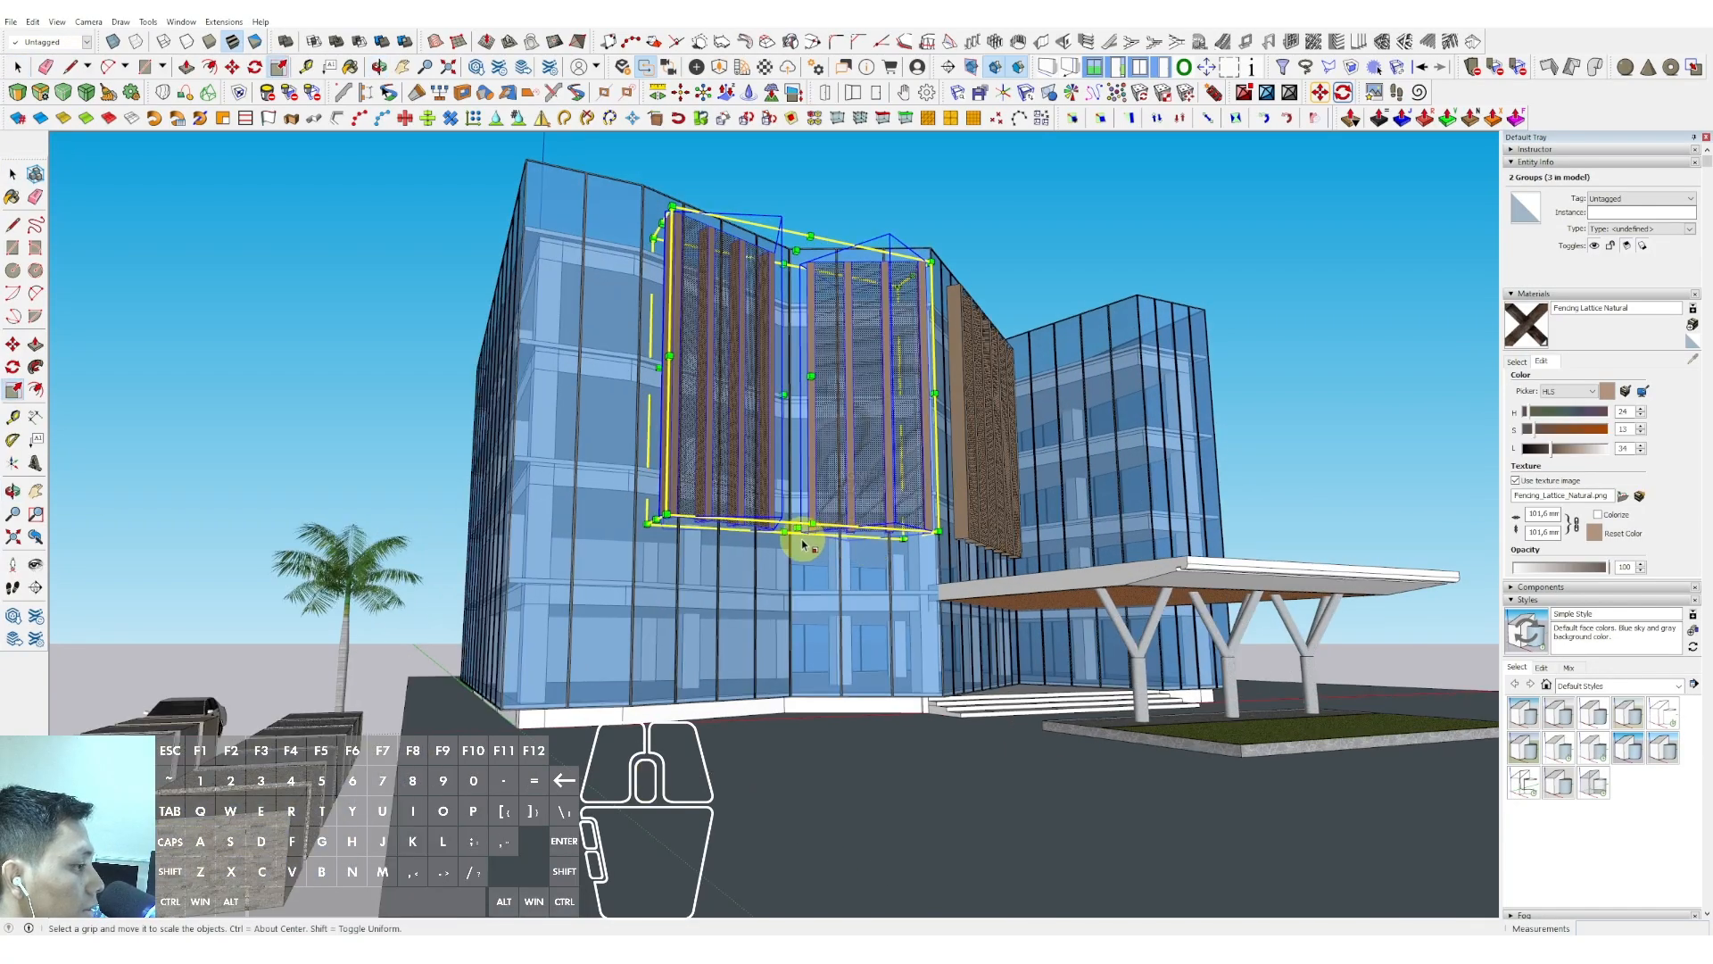
{"action": "middle_click_drag", "start_coordinate": [802, 699], "coordinate": [766, 571]}
{"action": "scroll", "coordinate": [734, 527], "scroll_direction": "down", "scroll_amount": 2}
{"action": "left_click", "coordinate": [1254, 408]}
{"action": "scroll", "coordinate": [716, 478], "scroll_direction": "up", "scroll_amount": 2}
{"action": "middle_click_drag", "start_coordinate": [716, 478], "coordinate": [808, 452]}
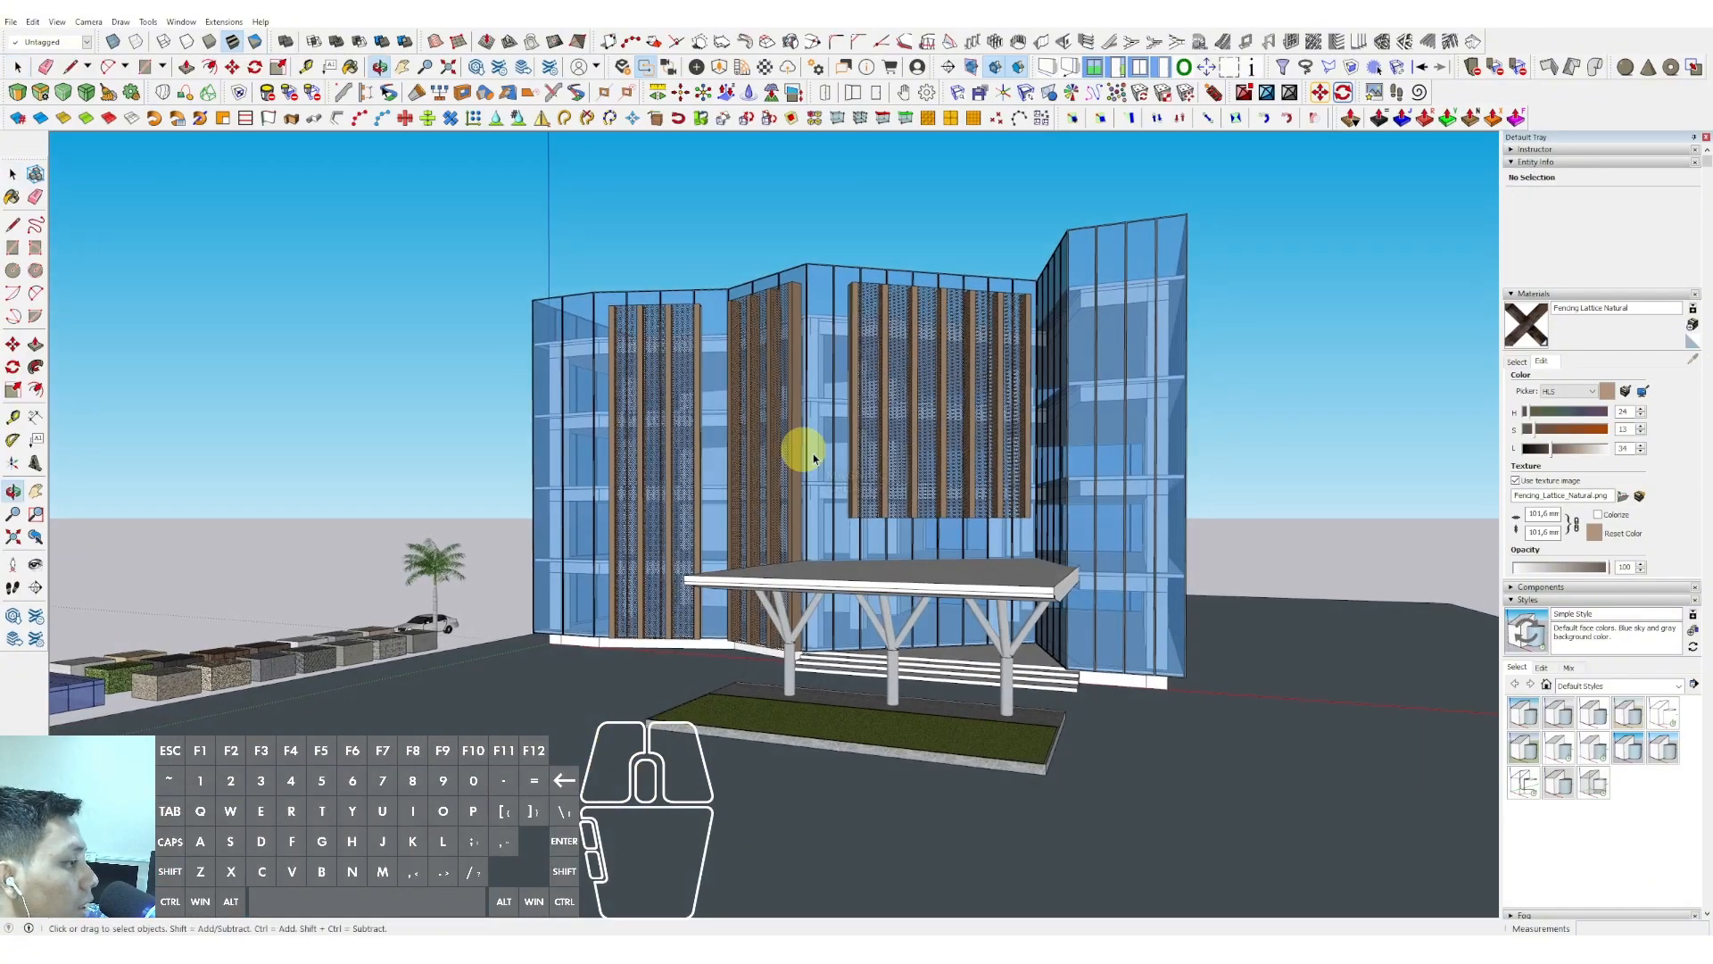
{"action": "scroll", "coordinate": [929, 502], "scroll_direction": "up", "scroll_amount": 2}
{"action": "left_click", "coordinate": [928, 505]}
{"action": "key", "text": "s"}
{"action": "scroll", "coordinate": [939, 512], "scroll_direction": "up", "scroll_amount": 2}
{"action": "key", "text": "space"}
{"action": "scroll", "coordinate": [990, 501], "scroll_direction": "down", "scroll_amount": 2}
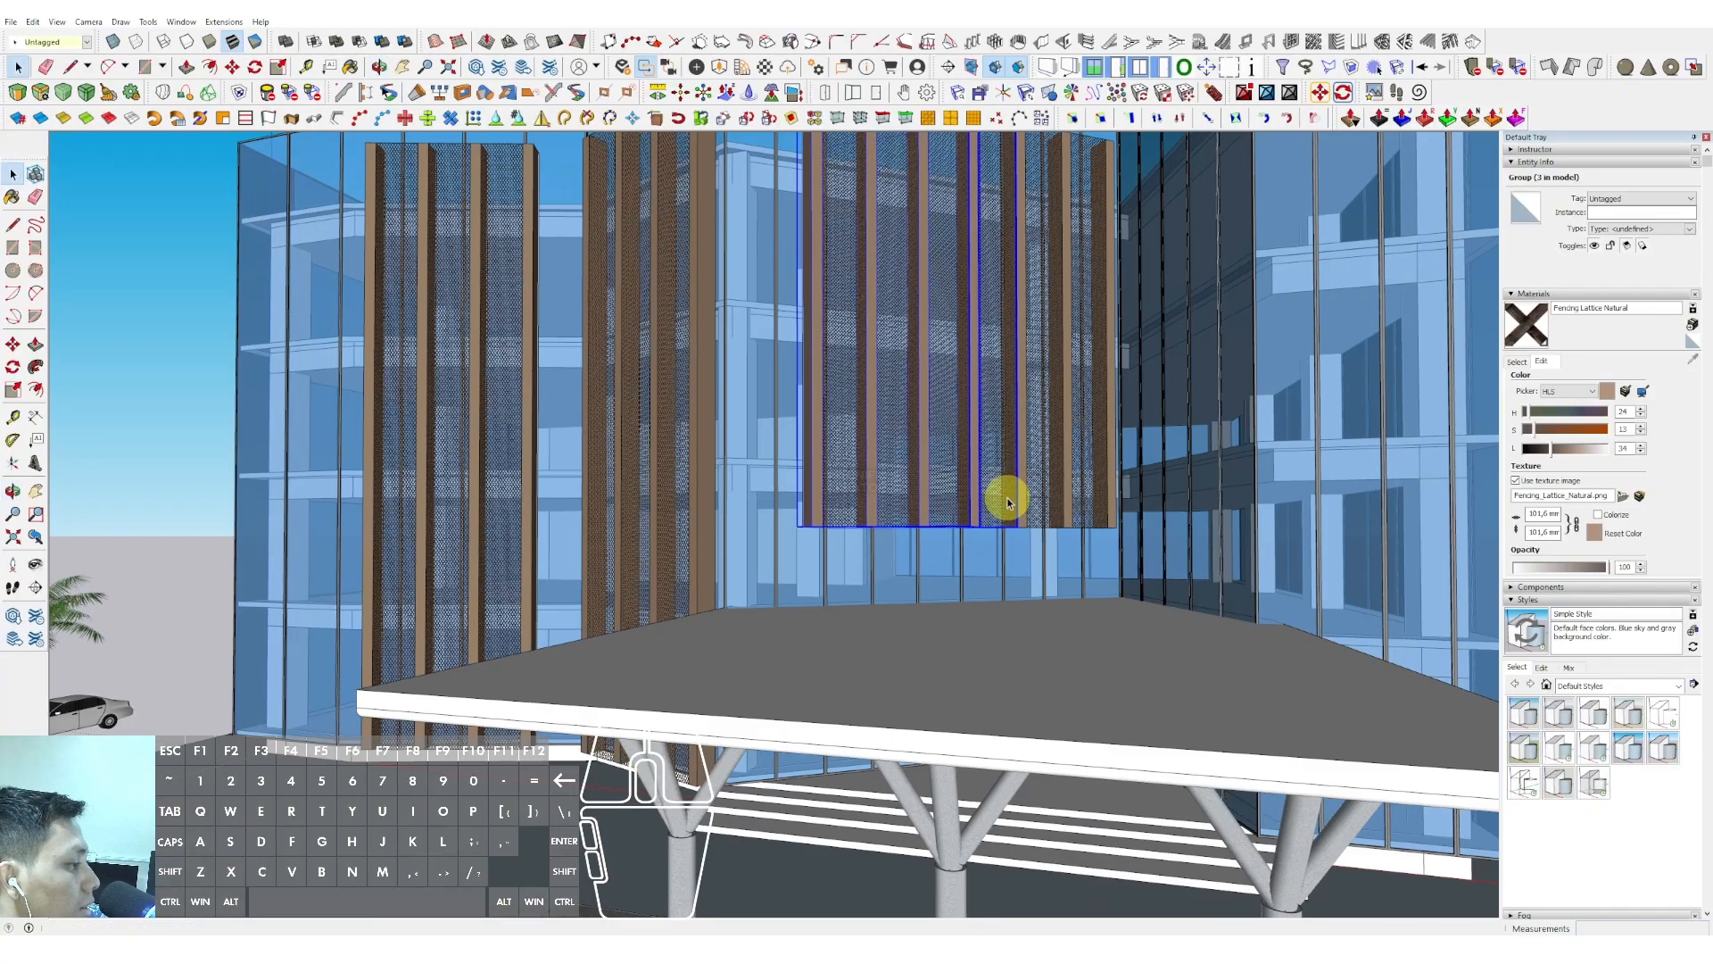
Group the three fins nearest the inner corner with their adjoining lattice panels
{"action": "middle_click_drag", "start_coordinate": [1025, 490], "coordinate": [788, 543]}
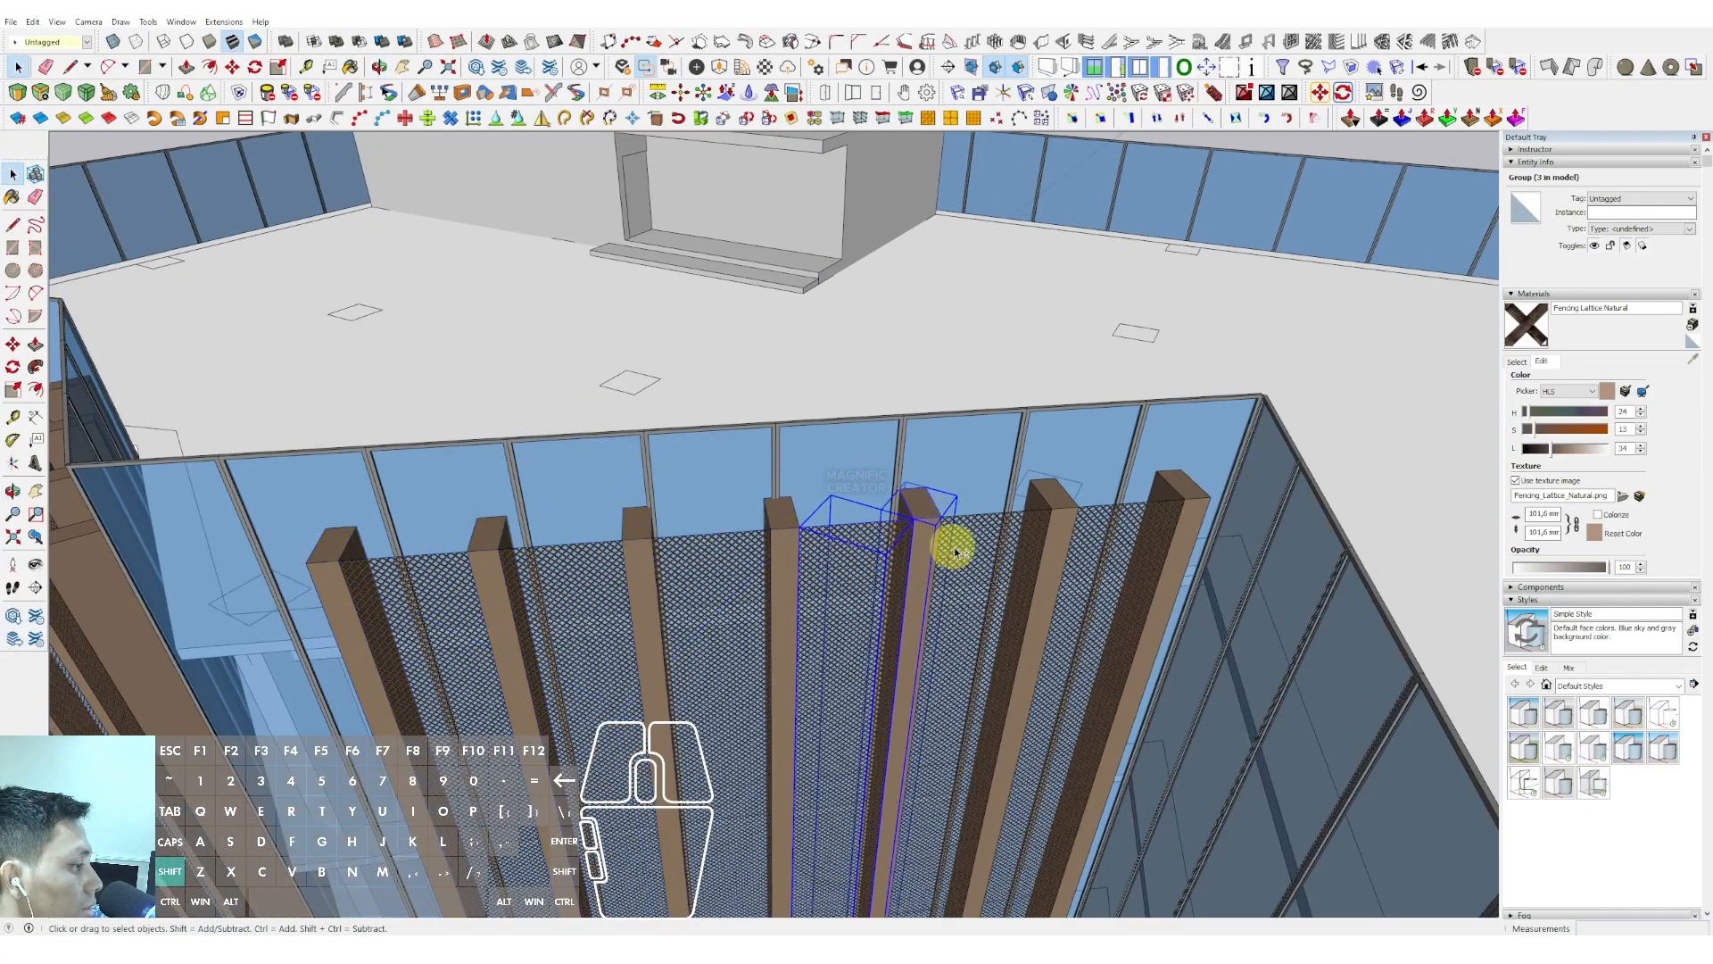
{"action": "left_click", "coordinate": [1176, 492]}
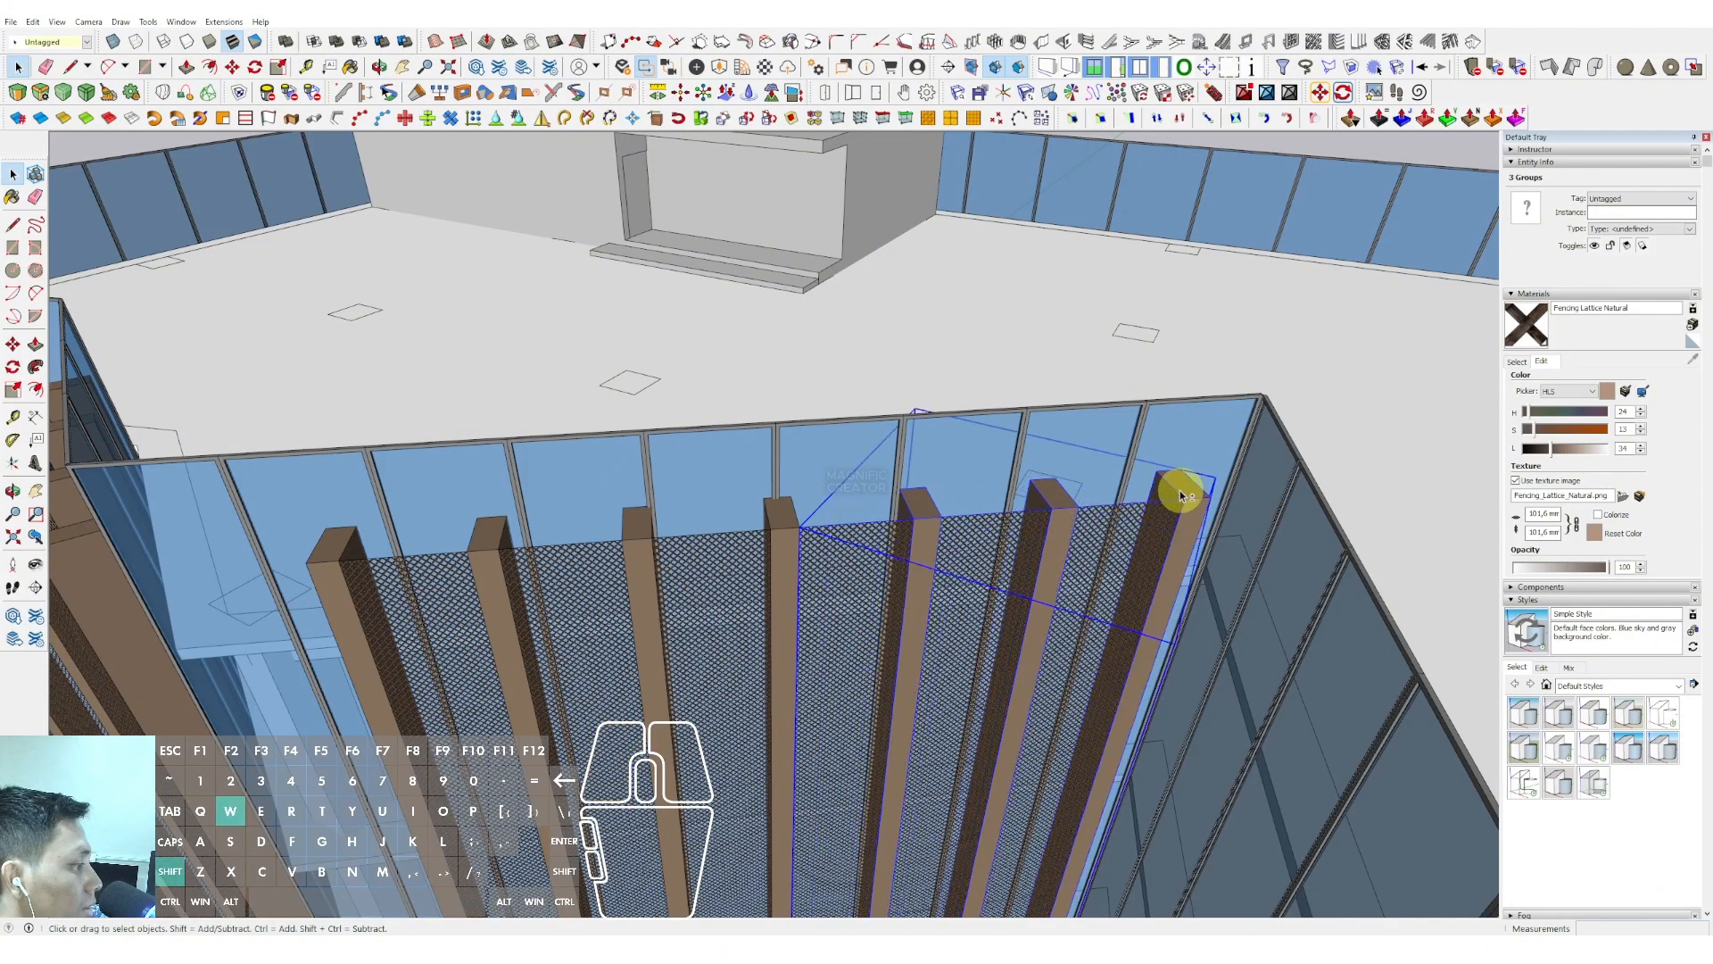
{"action": "middle_click_drag", "start_coordinate": [1177, 490], "coordinate": [994, 470]}
Scale both fin groups above the entrance downward together so they extend to the canopy roof
{"action": "scroll", "coordinate": [1018, 491], "scroll_direction": "down", "scroll_amount": 3}
{"action": "left_click", "coordinate": [937, 541], "text": "shift"}
{"action": "middle_click_drag", "start_coordinate": [937, 543], "coordinate": [948, 487]}
{"action": "scroll", "coordinate": [1021, 649], "scroll_direction": "up", "scroll_amount": 1}
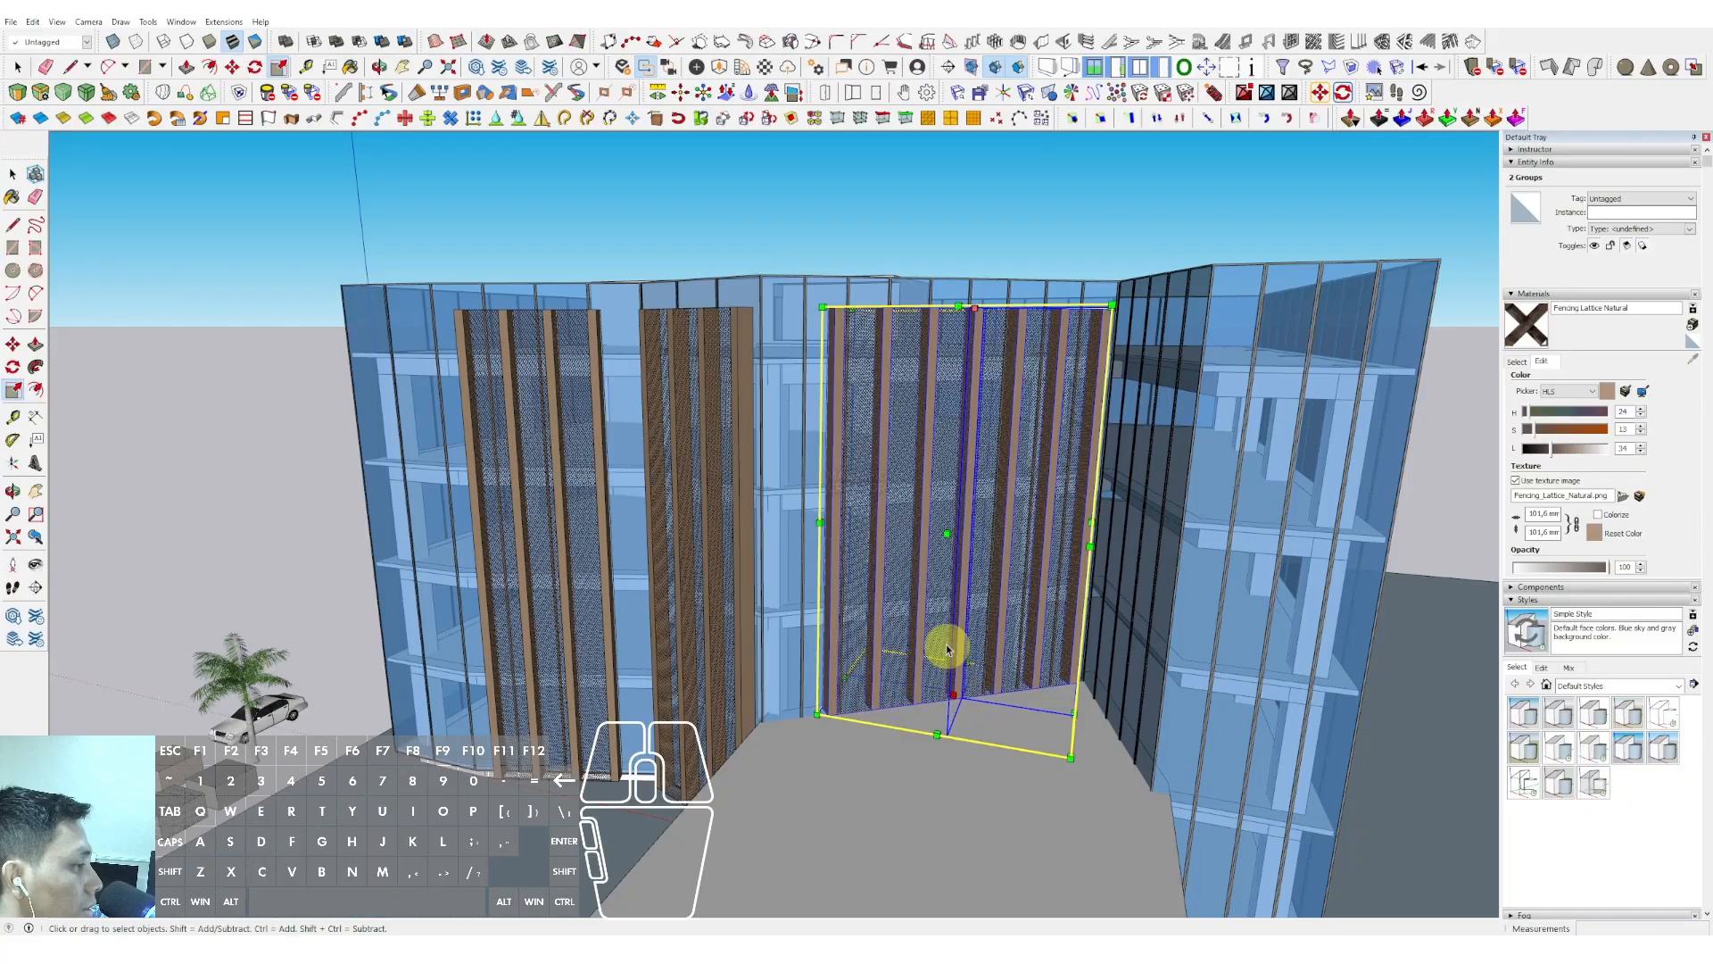
{"action": "key", "text": "space"}
{"action": "scroll", "coordinate": [947, 649], "scroll_direction": "down", "scroll_amount": 3}
{"action": "left_click", "coordinate": [1338, 465]}
Copy a lengthened four-fin screen to the roof-edge corner of the projecting wing
{"action": "middle_click_drag", "start_coordinate": [1338, 464], "coordinate": [1110, 544]}
{"action": "scroll", "coordinate": [780, 359], "scroll_direction": "up", "scroll_amount": 5}
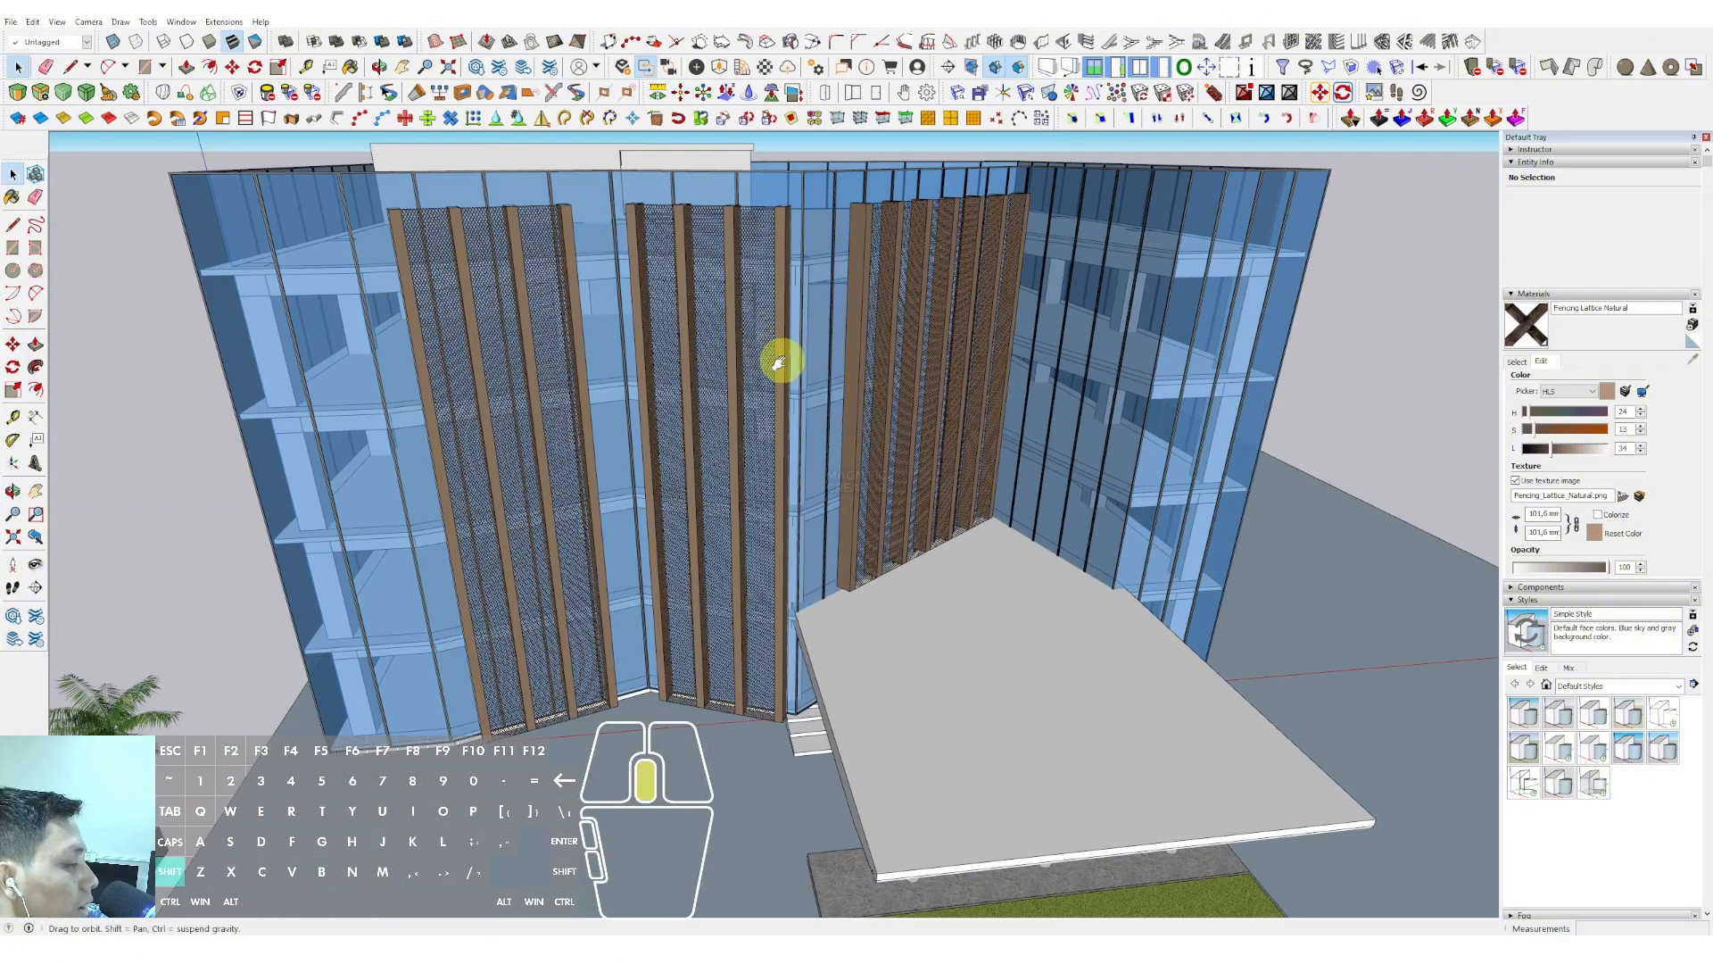
{"action": "left_click", "coordinate": [796, 357]}
{"action": "middle_click_drag", "start_coordinate": [796, 357], "coordinate": [1073, 493]}
{"action": "key", "text": "m"}
{"action": "left_click", "coordinate": [796, 436]}
{"action": "key", "text": "ctrl"}
{"action": "scroll", "coordinate": [1075, 495], "scroll_direction": "up", "scroll_amount": 5}
{"action": "left_click", "coordinate": [1074, 473]}
Rotate the copied four-fin screen about the roof-edge corner so it lies along the projecting wing's inner side face
{"action": "key", "text": "q"}
{"action": "scroll", "coordinate": [1078, 478], "scroll_direction": "up", "scroll_amount": 2}
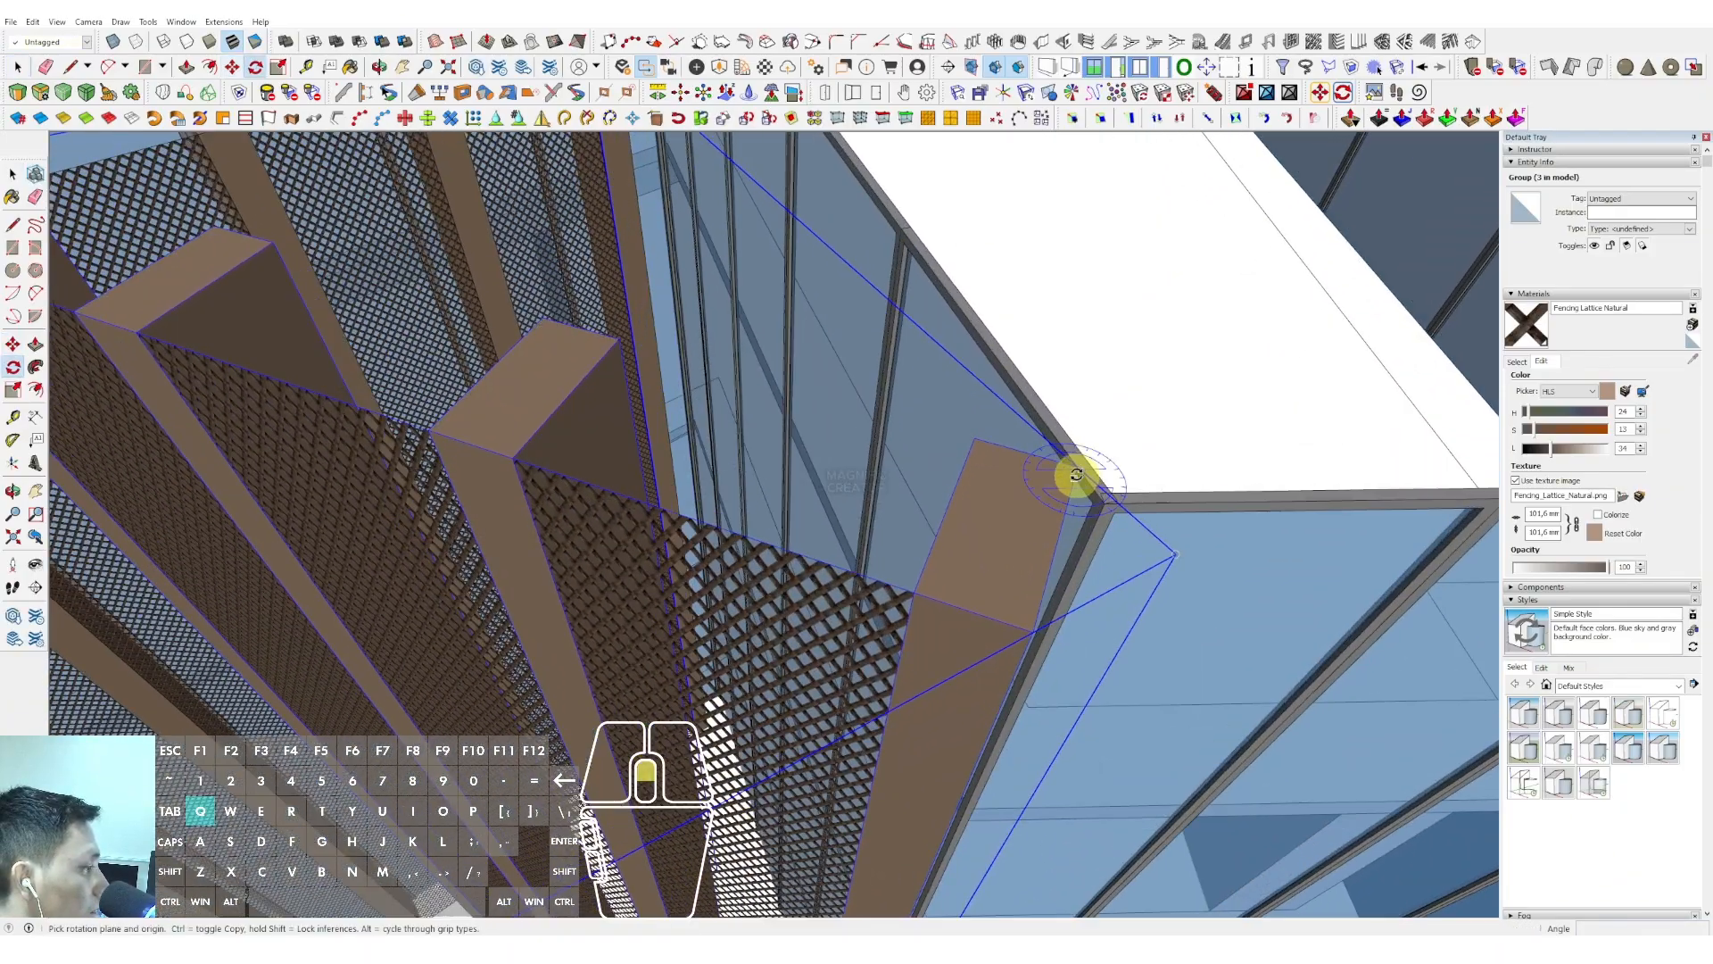
{"action": "left_click", "coordinate": [1077, 468]}
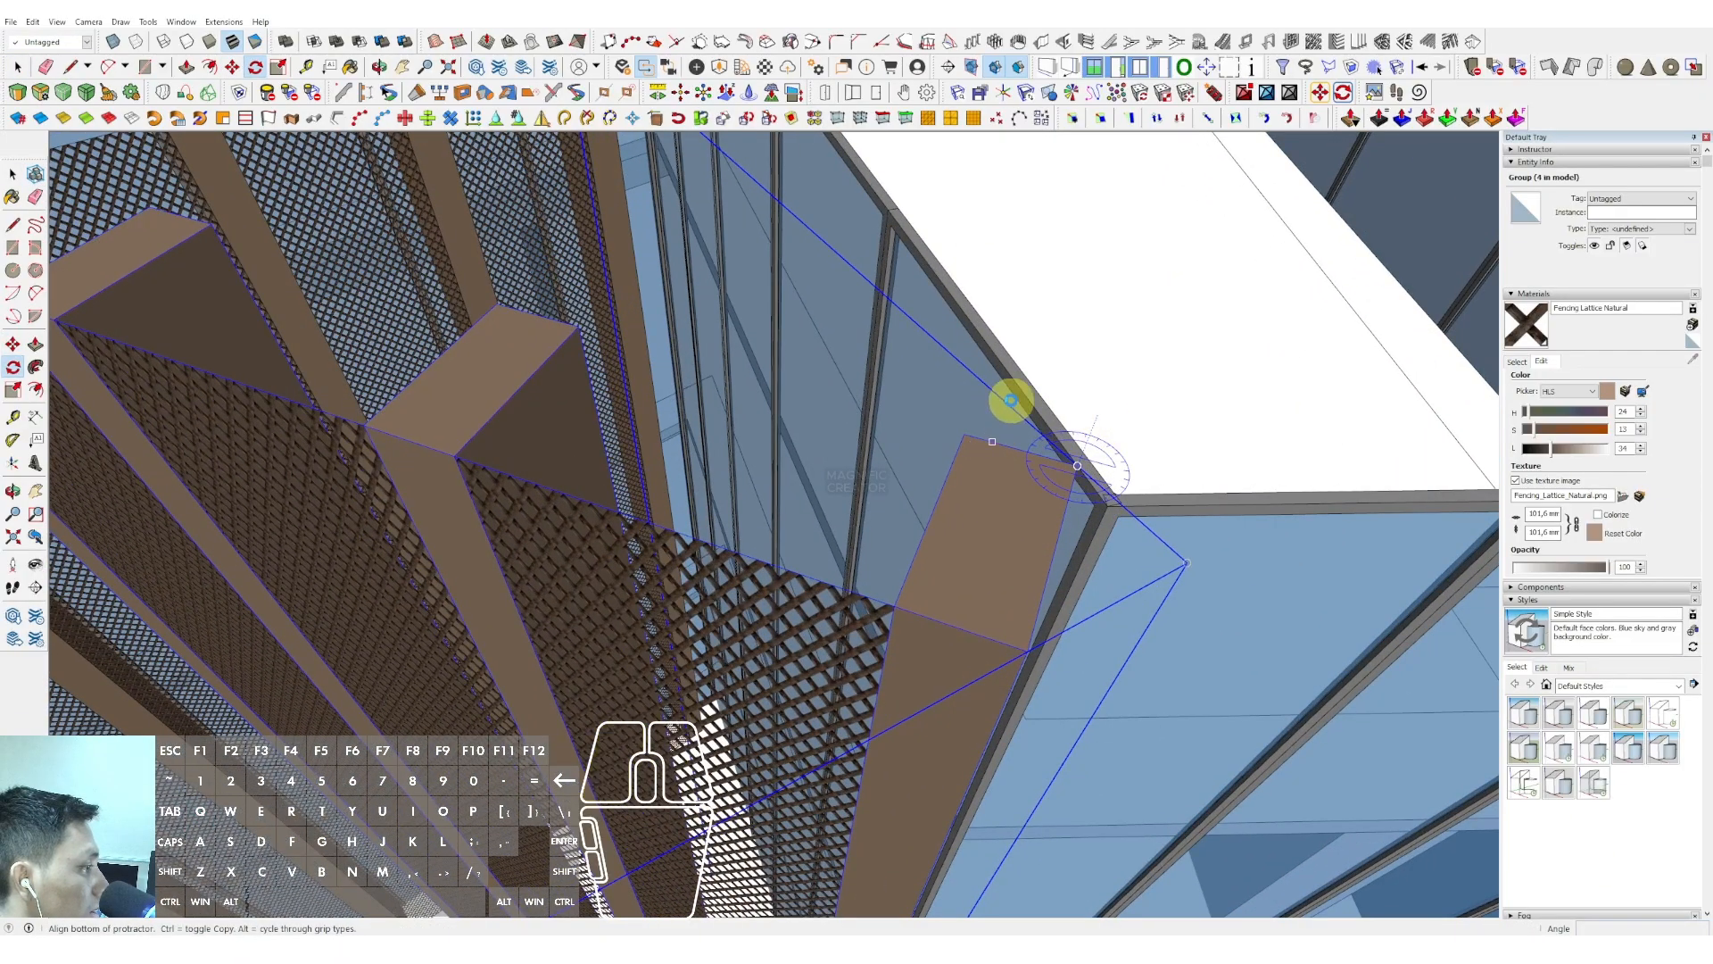
{"action": "left_click", "coordinate": [1018, 383]}
{"action": "key", "text": "space"}
{"action": "scroll", "coordinate": [973, 455], "scroll_direction": "down", "scroll_amount": 5}
{"action": "middle_click_drag", "start_coordinate": [955, 482], "coordinate": [1181, 544]}
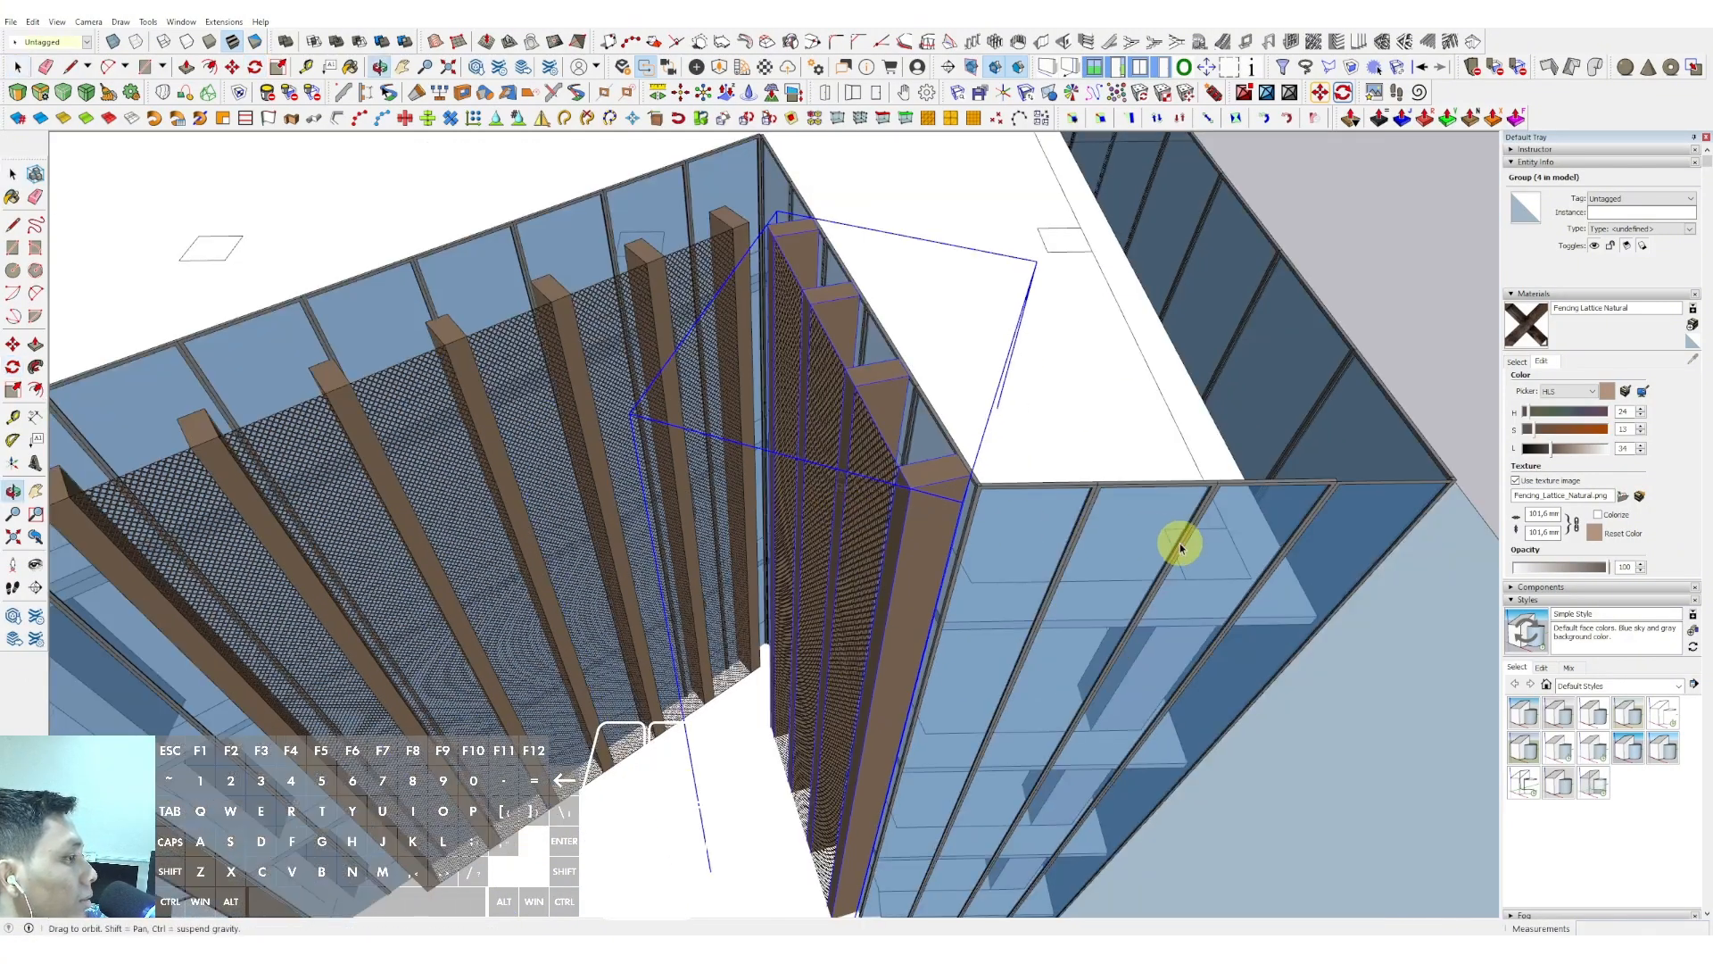
Move the rotated fin screen down so its top is level with the neighbouring screen above the entrance
{"action": "middle_click_drag", "start_coordinate": [881, 416], "coordinate": [980, 571]}
{"action": "scroll", "coordinate": [921, 406], "scroll_direction": "up", "scroll_amount": 3}
{"action": "scroll", "coordinate": [924, 403], "scroll_direction": "up", "scroll_amount": 3}
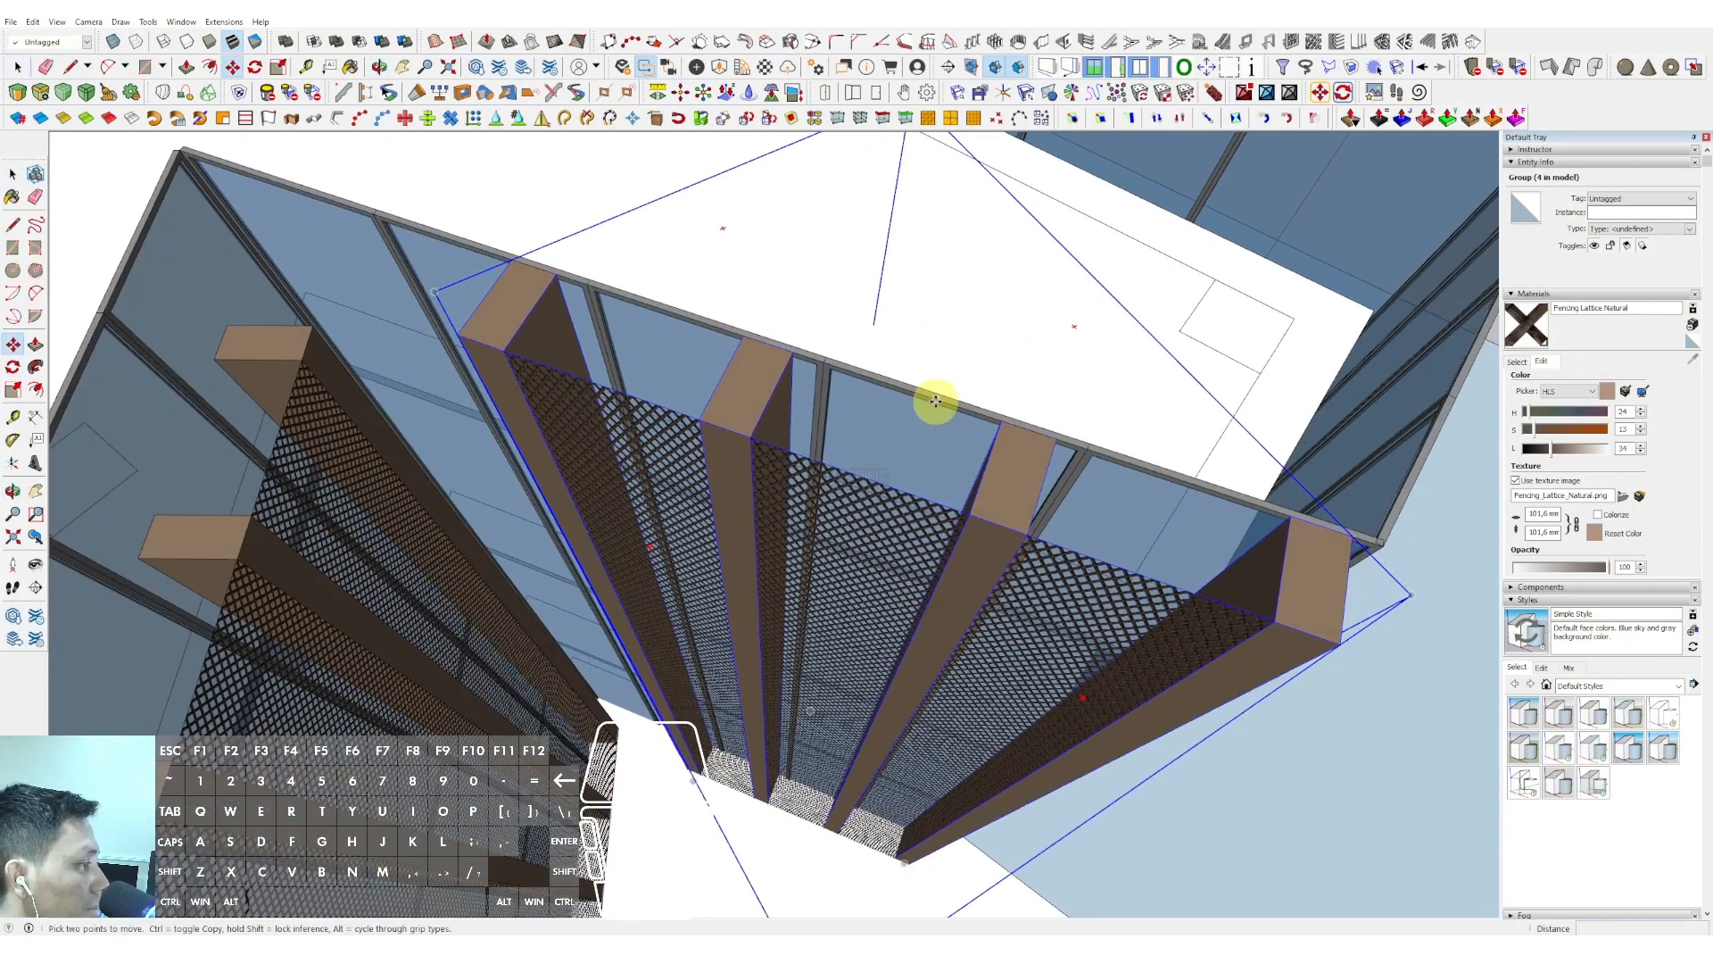
{"action": "key", "text": "m"}
{"action": "scroll", "coordinate": [900, 383], "scroll_direction": "up", "scroll_amount": 2}
{"action": "key", "text": "space"}
{"action": "middle_click_drag", "start_coordinate": [869, 379], "coordinate": [791, 398]}
{"action": "middle_click_drag", "start_coordinate": [933, 444], "coordinate": [966, 366]}
{"action": "key", "text": "m"}
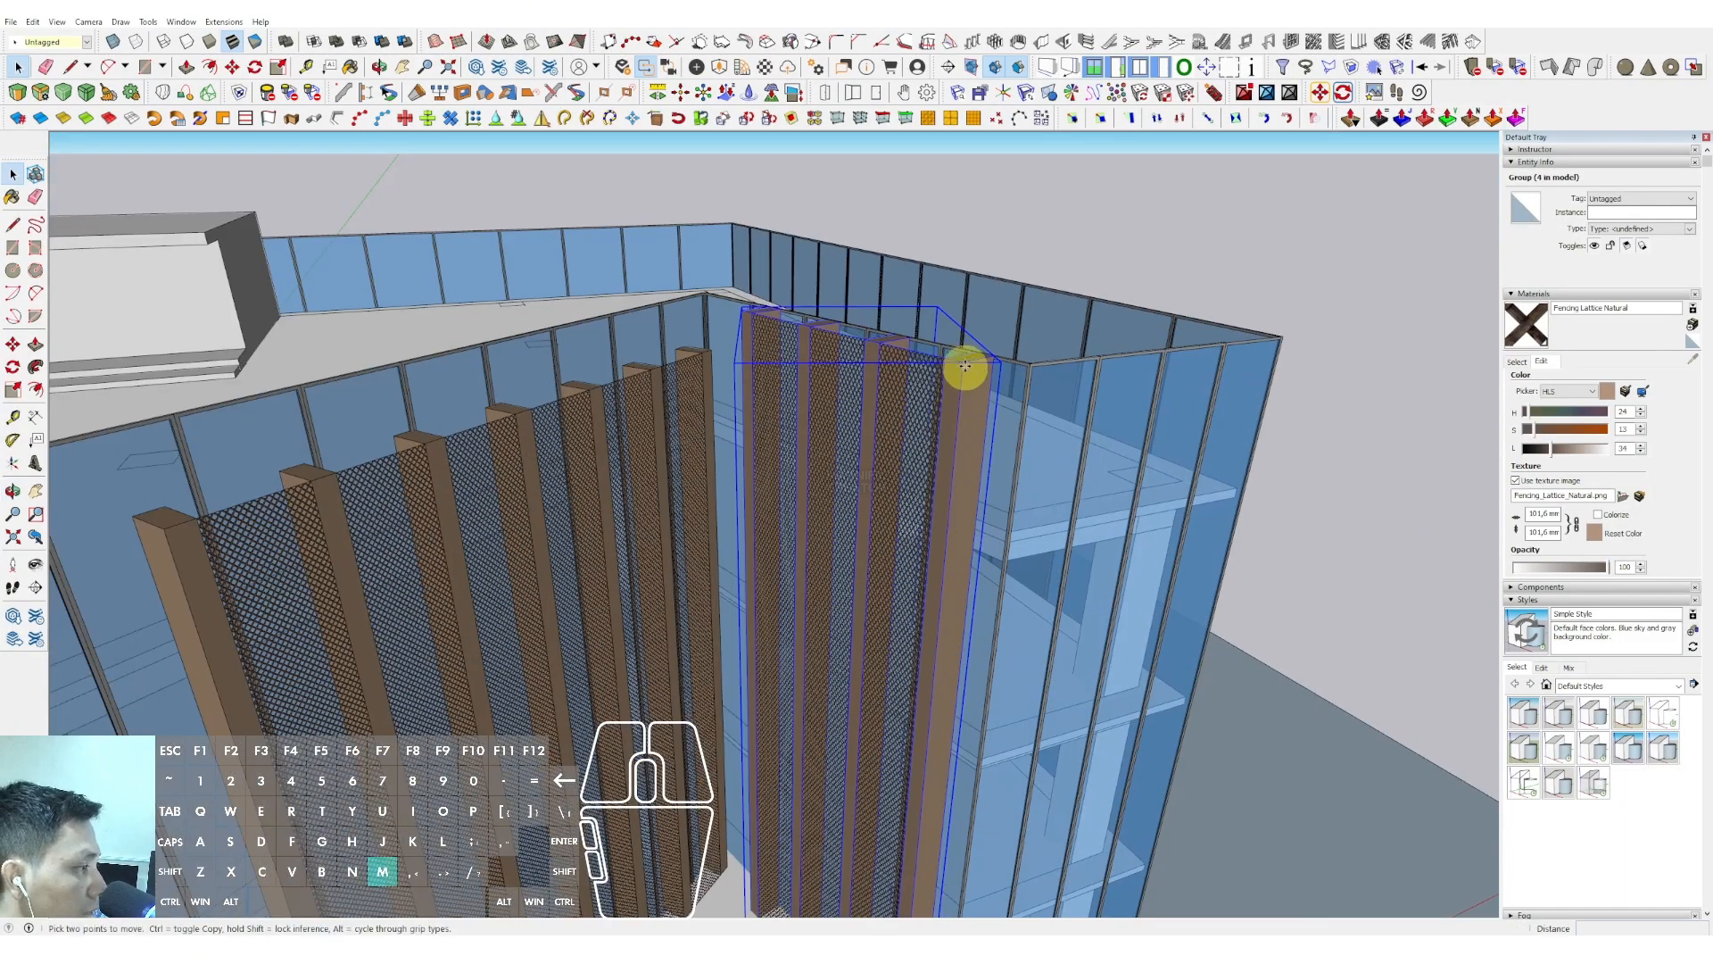
{"action": "left_click", "coordinate": [958, 360]}
{"action": "left_click", "coordinate": [704, 357], "text": "shift"}
{"action": "key", "text": "space"}
Scale the wing's fin screen upward from its bottom so it ends at the canopy roof, then clear the selection
{"action": "scroll", "coordinate": [815, 333], "scroll_direction": "down", "scroll_amount": 5}
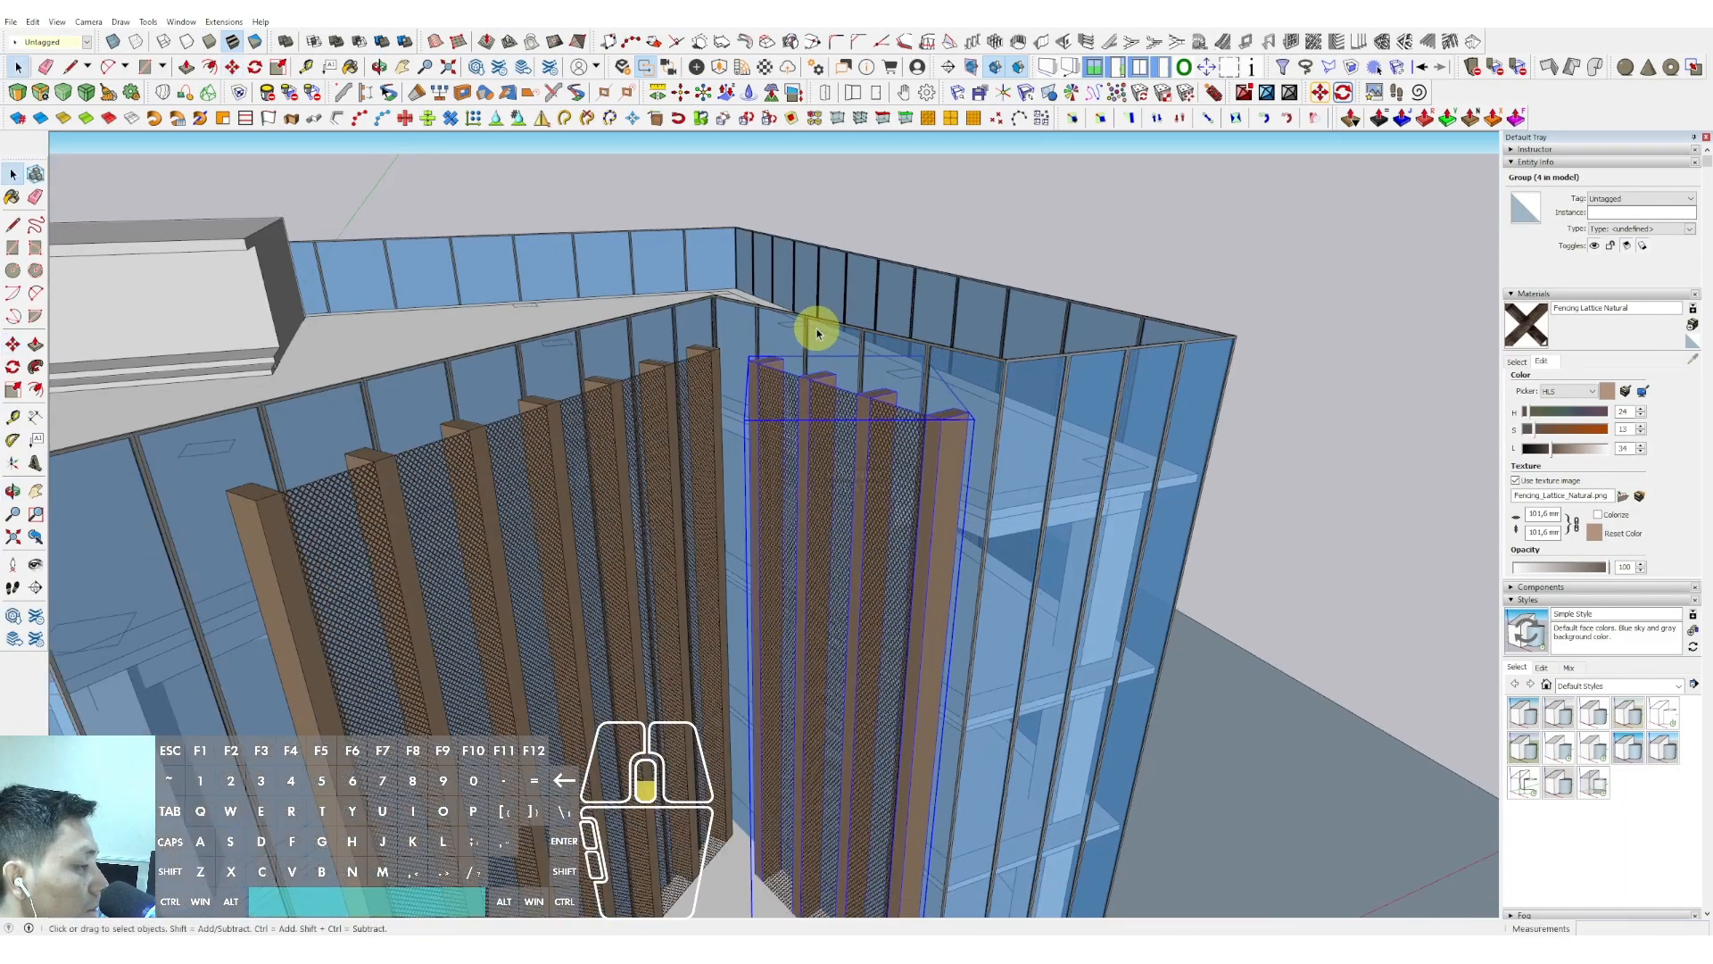
{"action": "middle_click_drag", "start_coordinate": [843, 495], "coordinate": [826, 398], "text": "shift"}
{"action": "scroll", "coordinate": [806, 452], "scroll_direction": "down", "scroll_amount": 6}
{"action": "scroll", "coordinate": [812, 577], "scroll_direction": "up", "scroll_amount": 4}
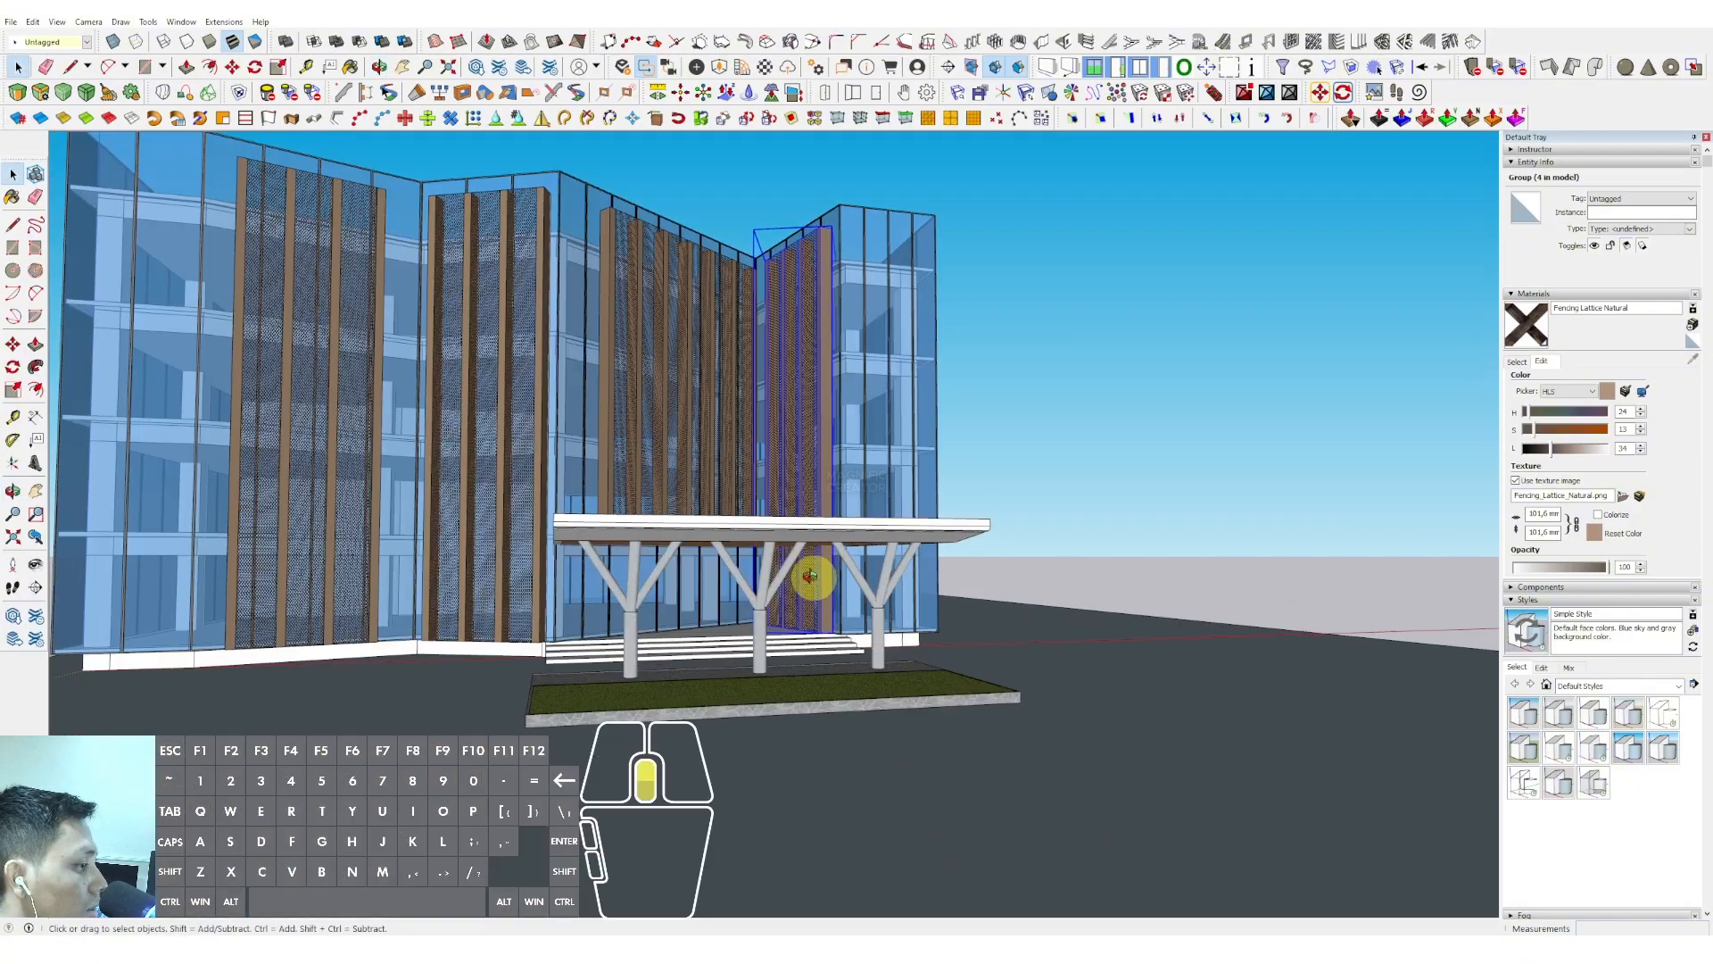
{"action": "middle_click_drag", "start_coordinate": [811, 577], "coordinate": [802, 617]}
{"action": "key", "text": "s"}
{"action": "scroll", "coordinate": [794, 625], "scroll_direction": "up", "scroll_amount": 2}
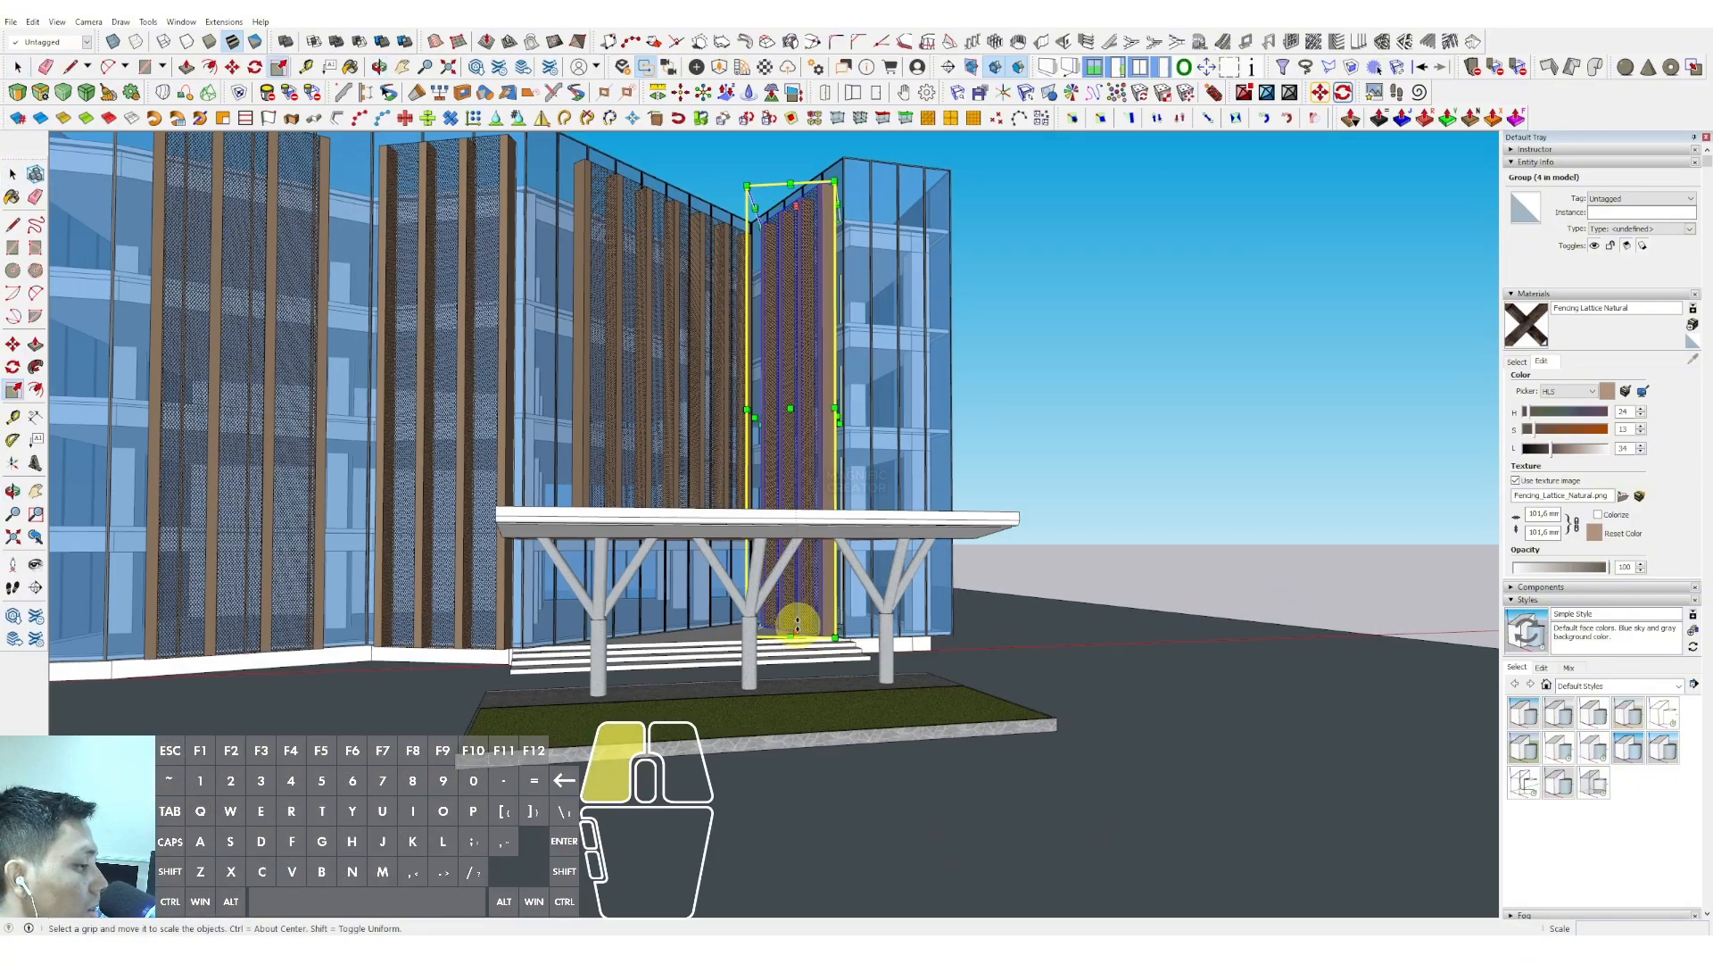
{"action": "left_click_drag", "start_coordinate": [797, 624], "coordinate": [791, 493]}
{"action": "middle_click_drag", "start_coordinate": [791, 493], "coordinate": [779, 558]}
{"action": "scroll", "coordinate": [798, 513], "scroll_direction": "up", "scroll_amount": 4}
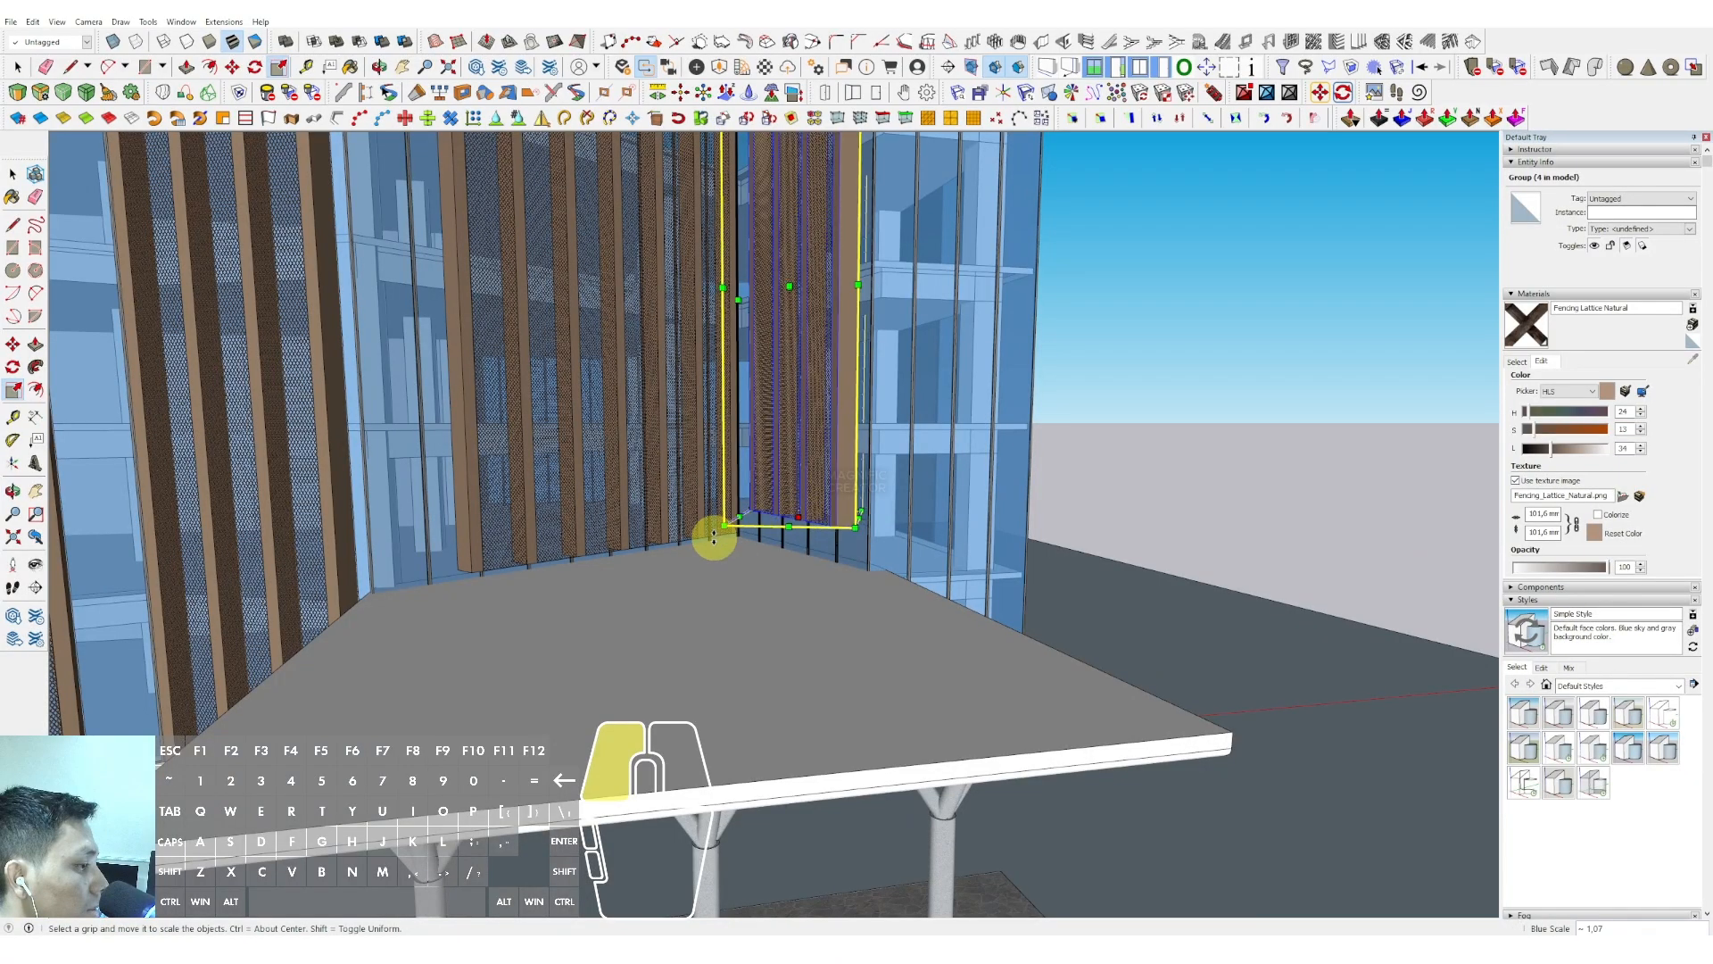
{"action": "key", "text": "space"}
{"action": "scroll", "coordinate": [816, 532], "scroll_direction": "down", "scroll_amount": 5}
{"action": "middle_click_drag", "start_coordinate": [863, 522], "coordinate": [677, 455]}
{"action": "left_click", "coordinate": [1115, 343]}
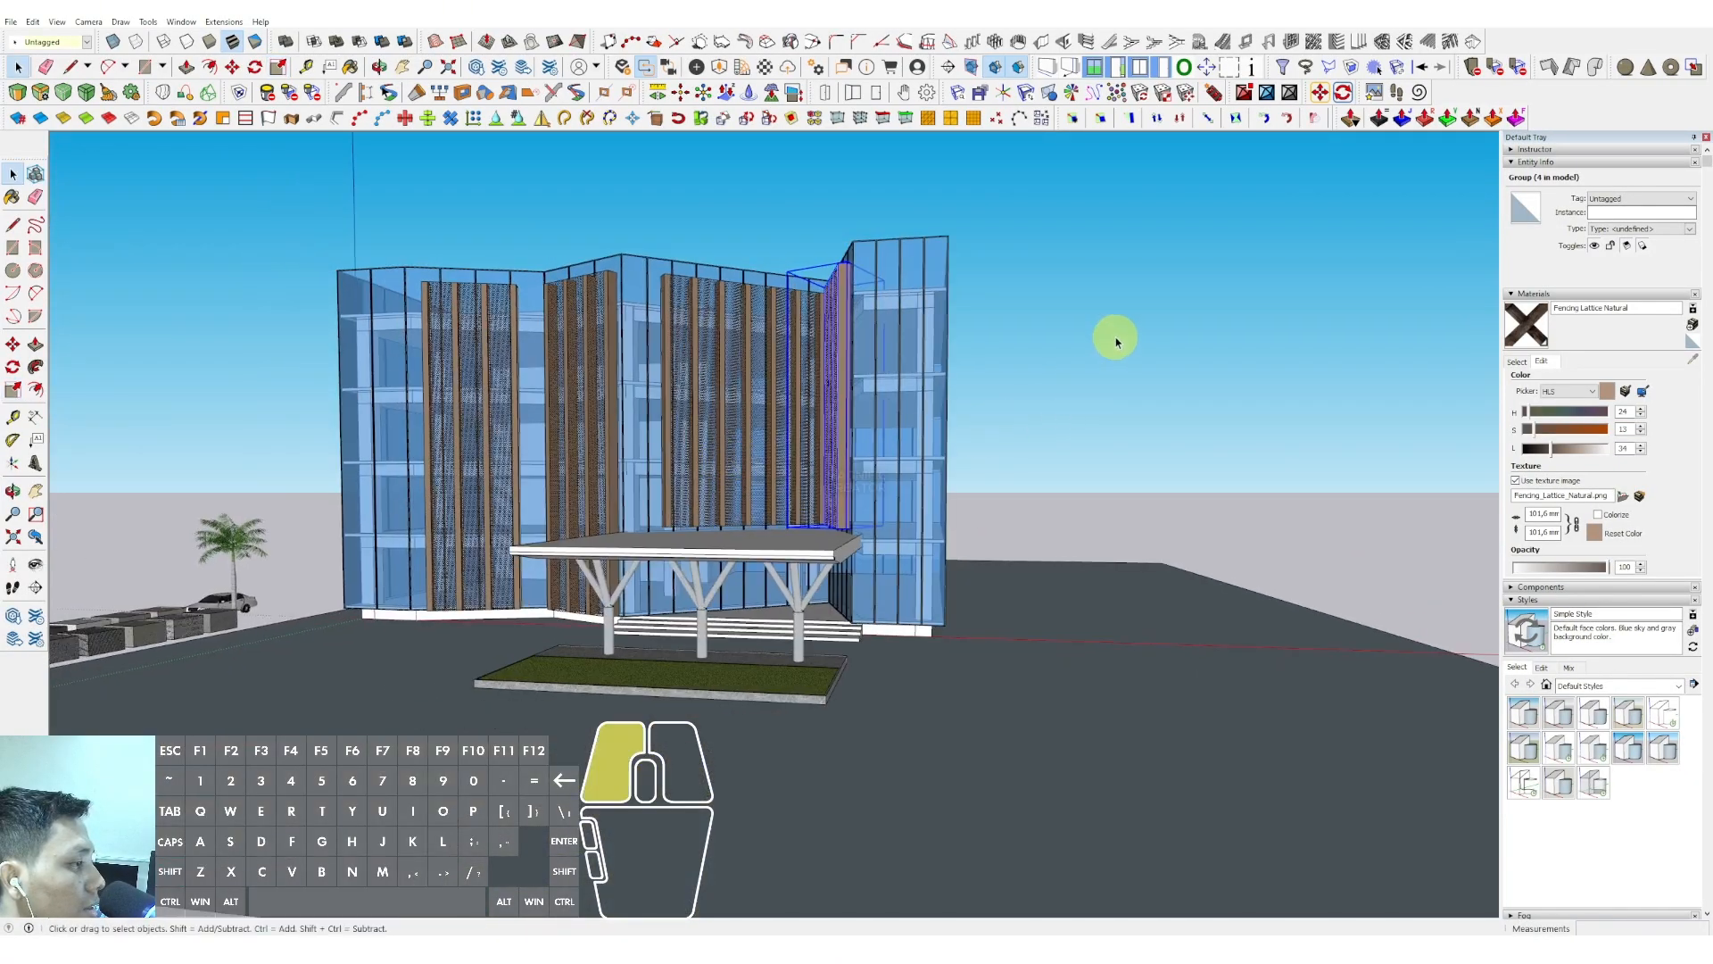
{"action": "mouse_move", "coordinate": [823, 388]}
{"action": "middle_mouse_down"}
{"action": "mouse_move", "coordinate": [918, 336]}
{"action": "mouse_move", "coordinate": [965, 336]}
{"action": "mouse_move", "coordinate": [756, 373]}
{"action": "mouse_move", "coordinate": [848, 384]}
{"action": "middle_mouse_up"}
Choose the light grey Color M02 from the Colors material collection
{"action": "left_click", "coordinate": [1517, 360]}
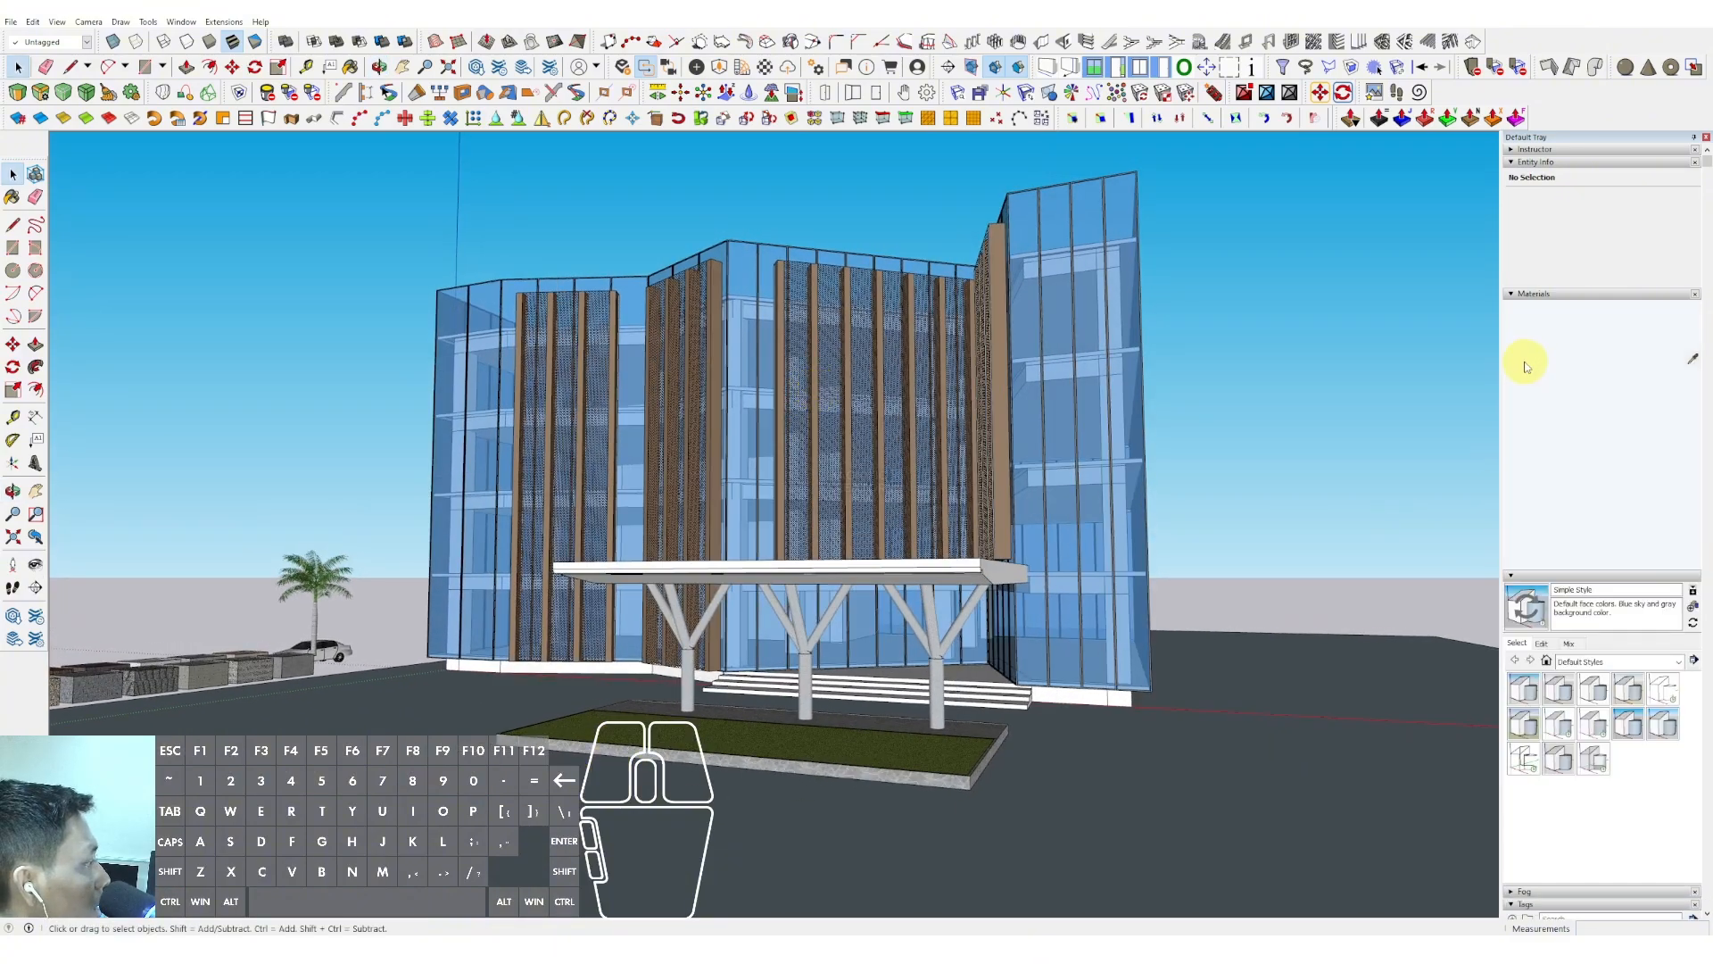
{"action": "left_click", "coordinate": [1680, 380]}
{"action": "left_click", "coordinate": [1576, 428]}
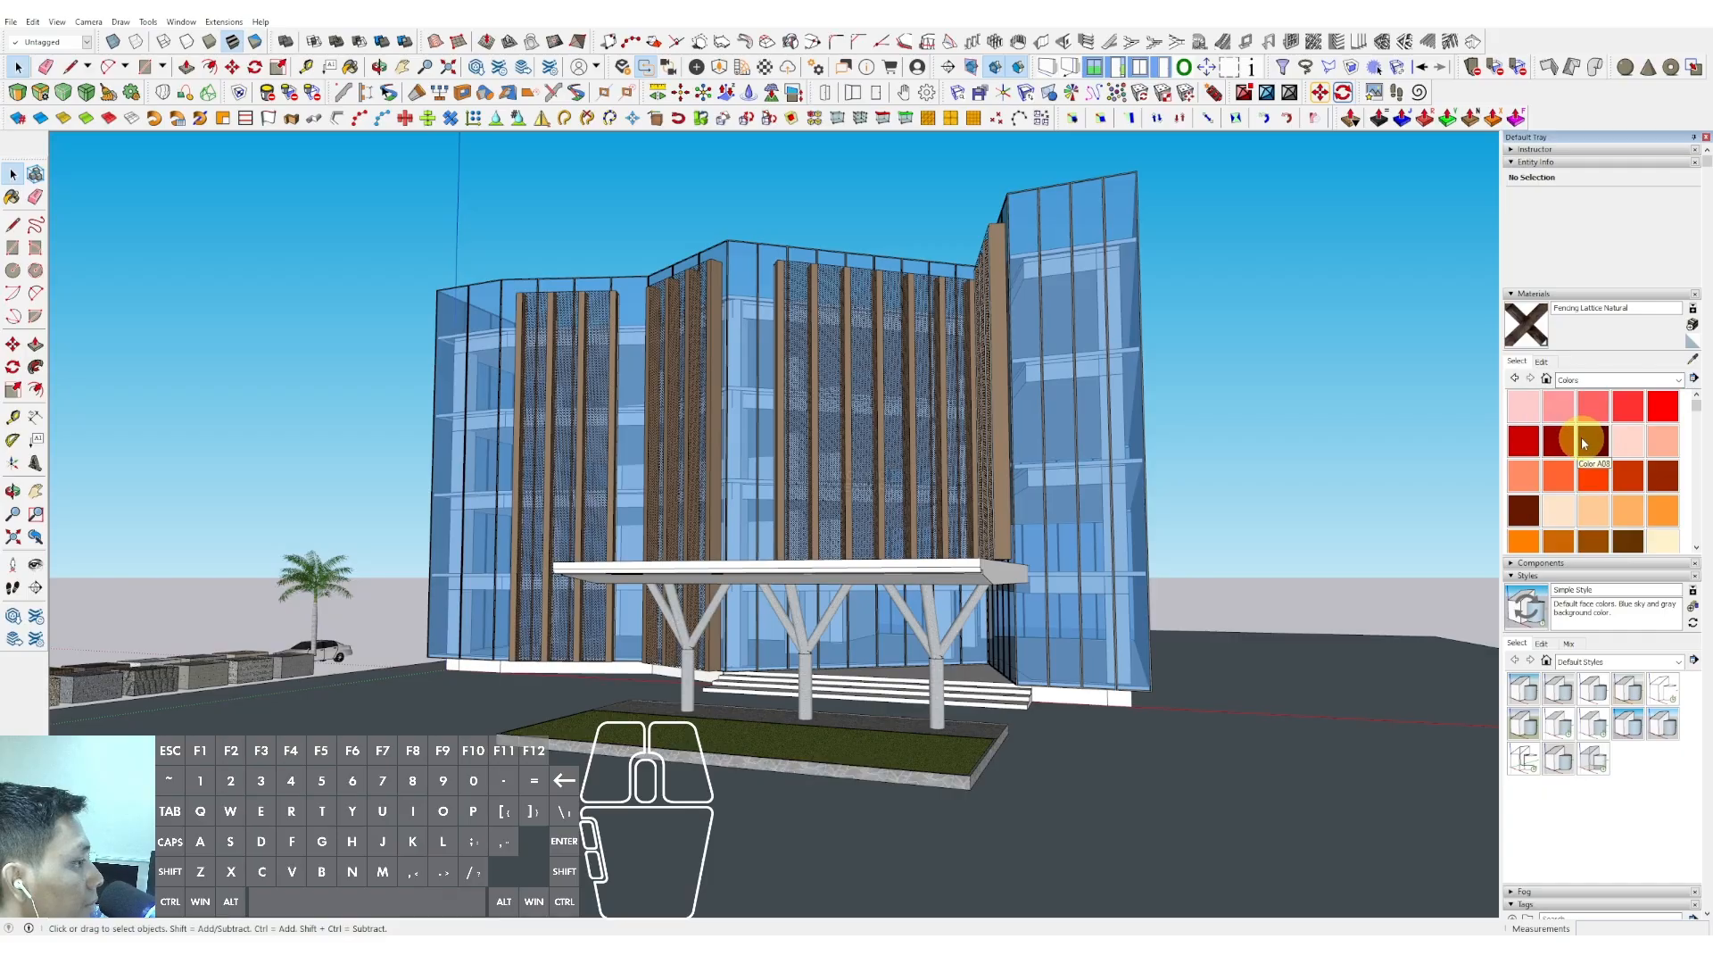
{"action": "scroll", "coordinate": [1581, 436], "scroll_direction": "down", "scroll_amount": 10}
{"action": "left_click", "coordinate": [1622, 416]}
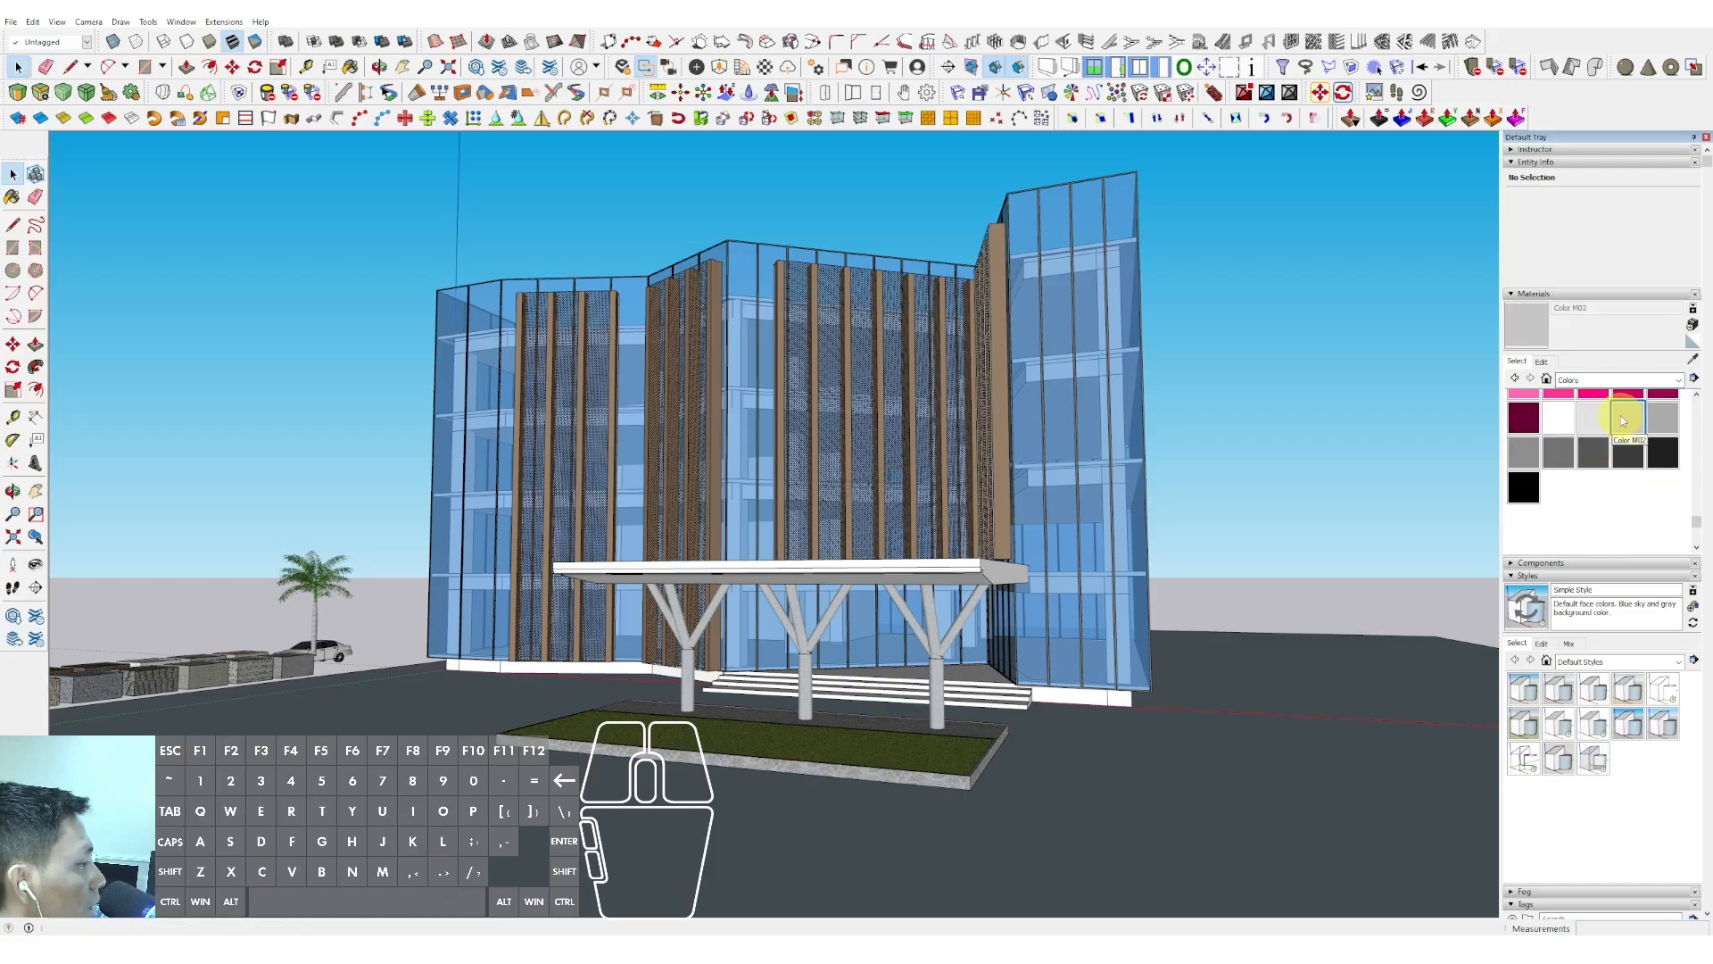
Open the curtain wall group and paint the two front panels at the end opposite the projecting wing with Color M02
{"action": "middle_click_drag", "start_coordinate": [1084, 352], "coordinate": [1084, 370], "text": "shift"}
{"action": "key", "text": "space"}
{"action": "double_click", "coordinate": [495, 400]}
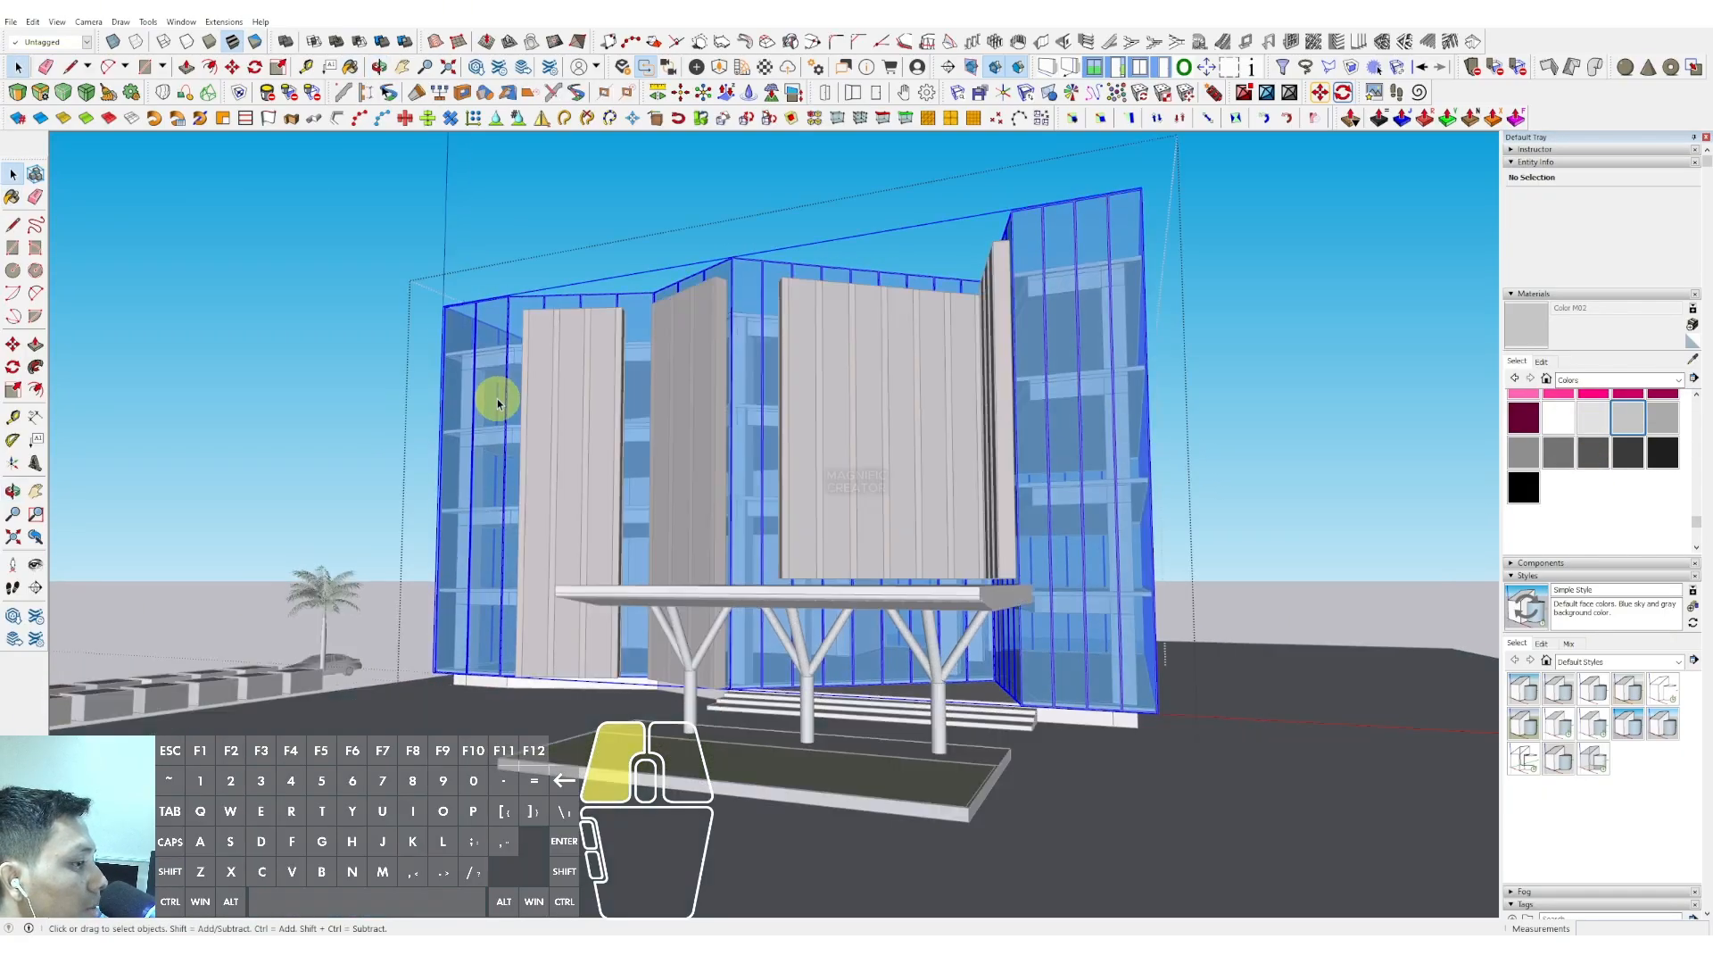
{"action": "triple_click", "coordinate": [496, 398]}
{"action": "scroll", "coordinate": [496, 399], "scroll_direction": "up", "scroll_amount": 1}
{"action": "key", "text": "b"}
{"action": "left_click", "coordinate": [467, 386]}
{"action": "left_click", "coordinate": [506, 376]}
{"action": "scroll", "coordinate": [524, 375], "scroll_direction": "down", "scroll_amount": 1}
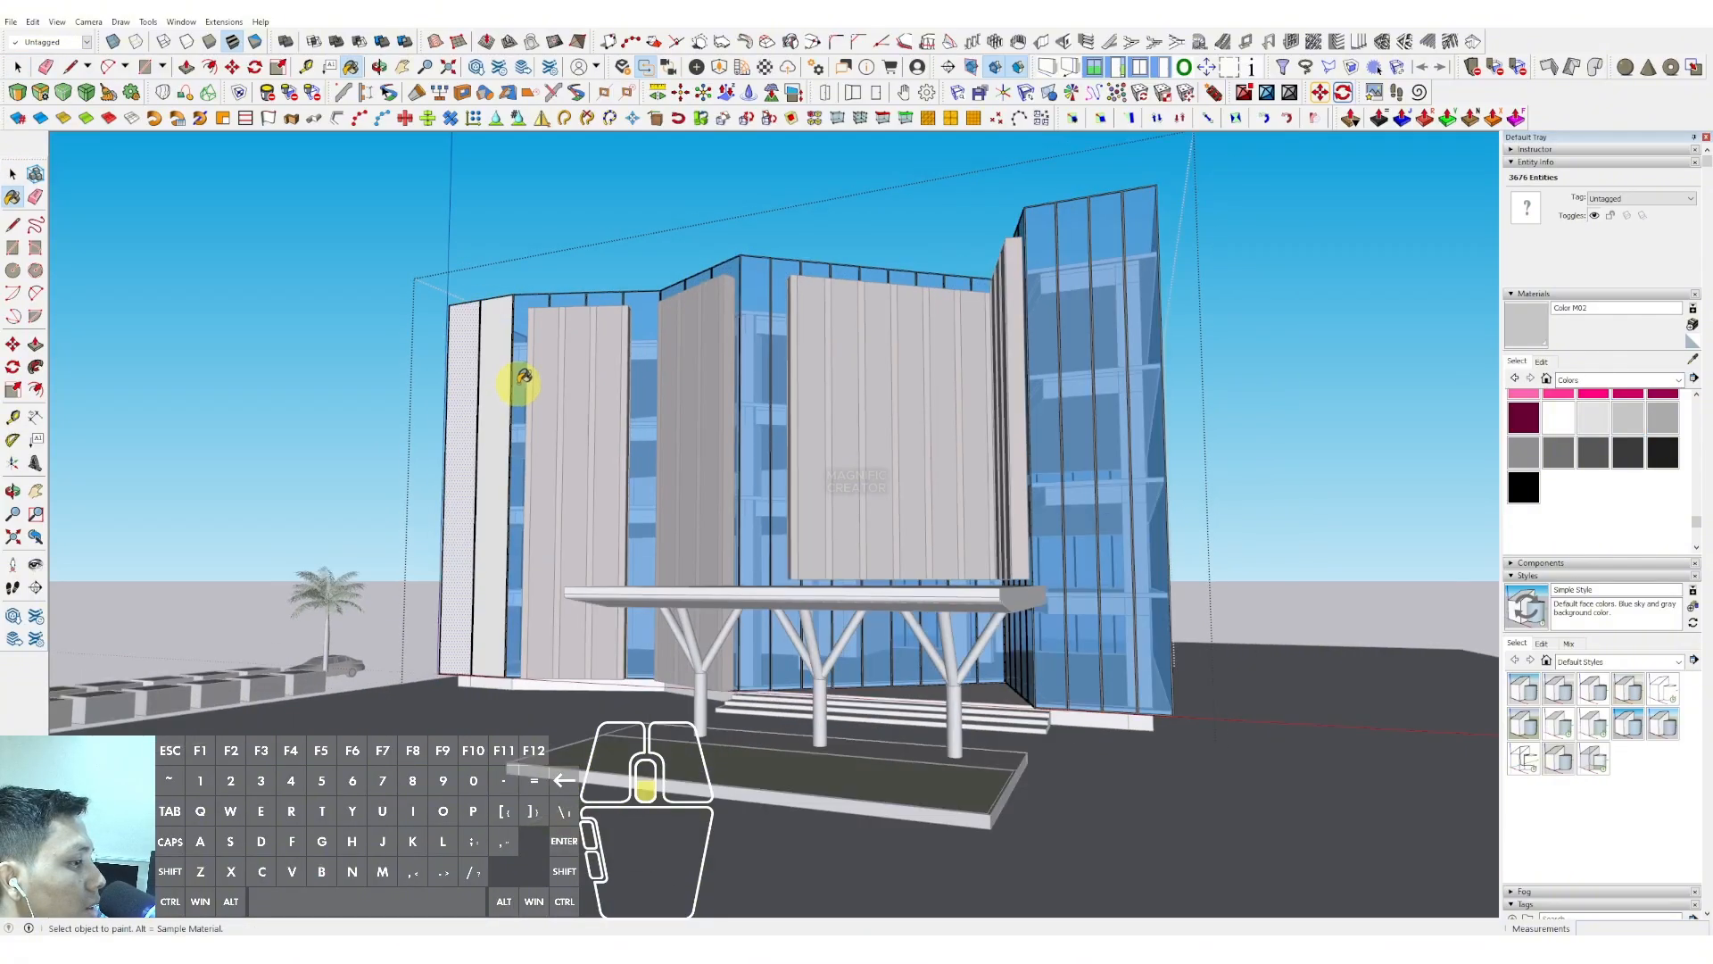
Paint the four front panels of the projecting wing with Color M02 and close the curtain wall group
{"action": "triple_click", "coordinate": [1108, 299]}
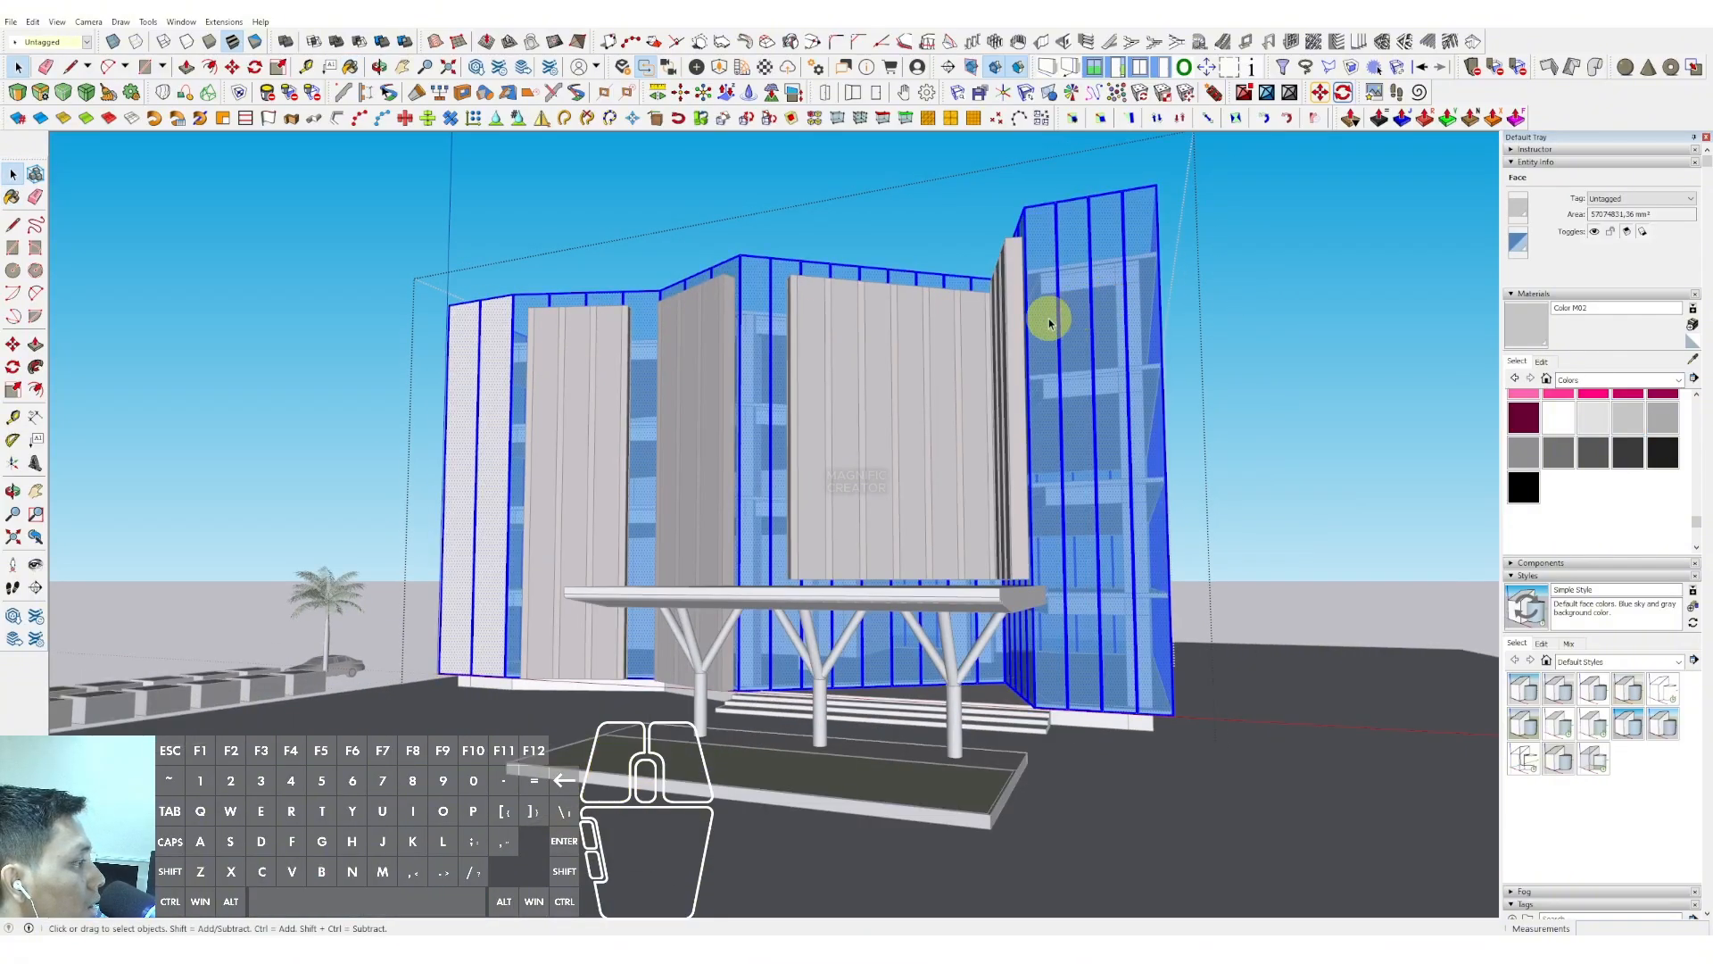
{"action": "left_click", "coordinate": [1051, 317]}
{"action": "key", "text": "b"}
{"action": "left_click", "coordinate": [1051, 301]}
{"action": "left_click", "coordinate": [1078, 306]}
{"action": "left_click", "coordinate": [1112, 305]}
{"action": "left_click", "coordinate": [1151, 299]}
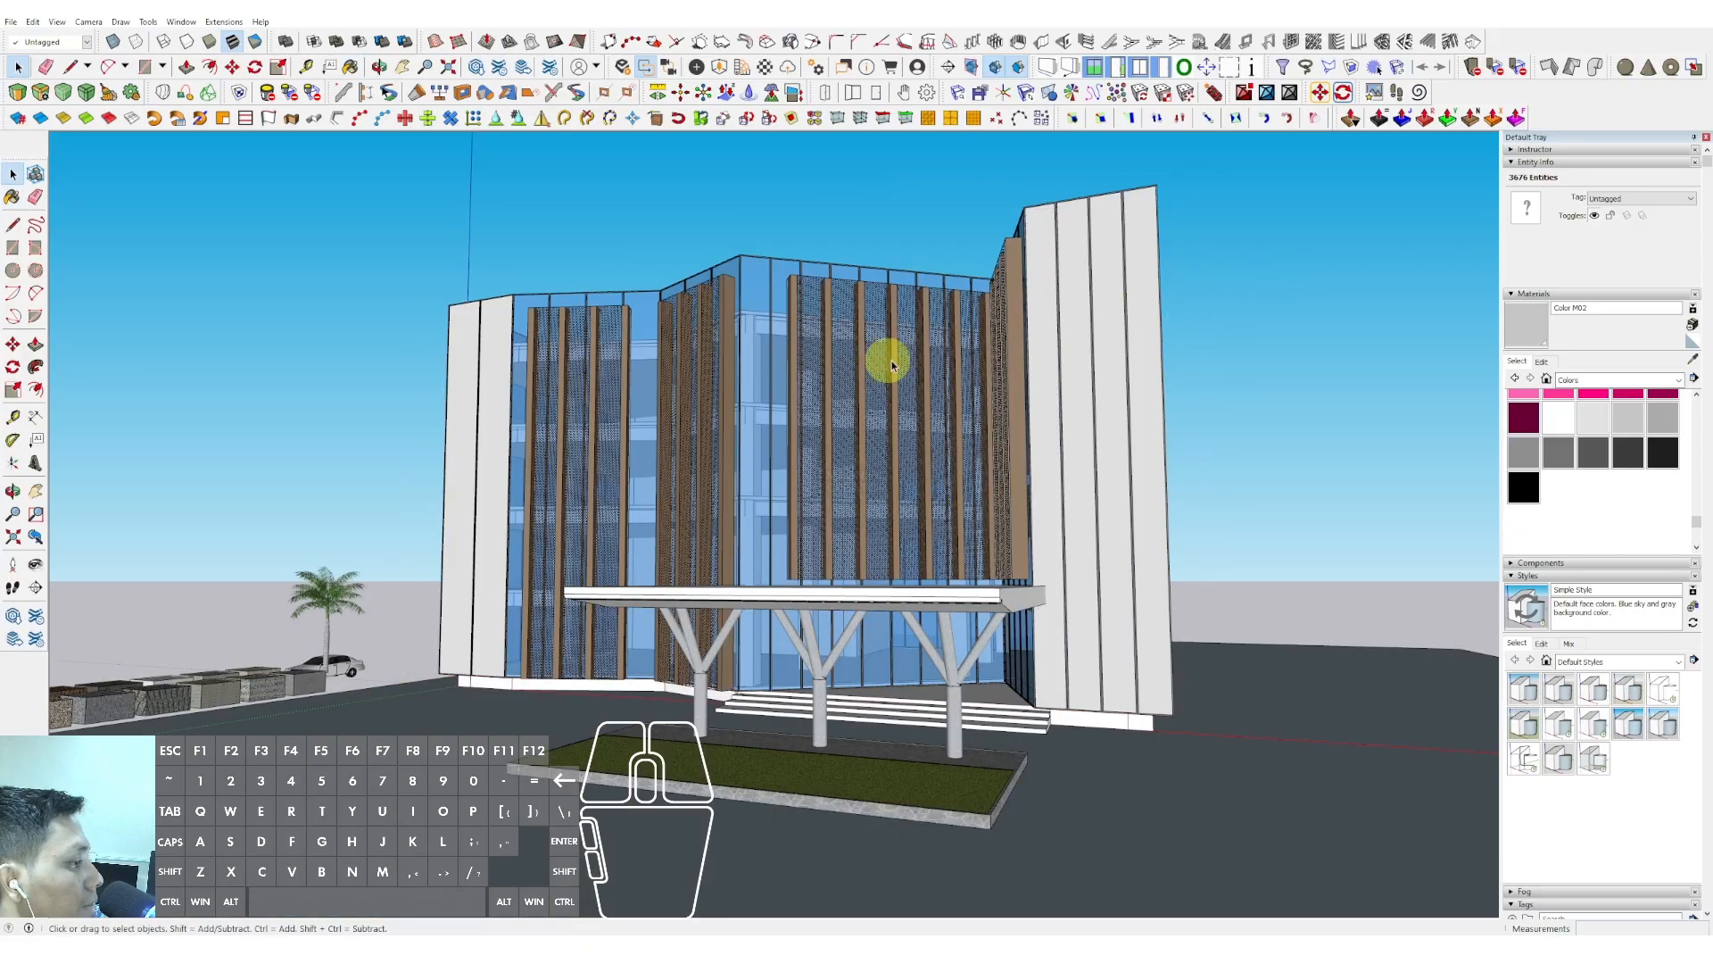
{"action": "scroll", "coordinate": [834, 382], "scroll_direction": "down", "scroll_amount": 3}
{"action": "scroll", "coordinate": [849, 437], "scroll_direction": "up", "scroll_amount": 3}
{"action": "middle_click_drag", "start_coordinate": [849, 437], "coordinate": [982, 528]}
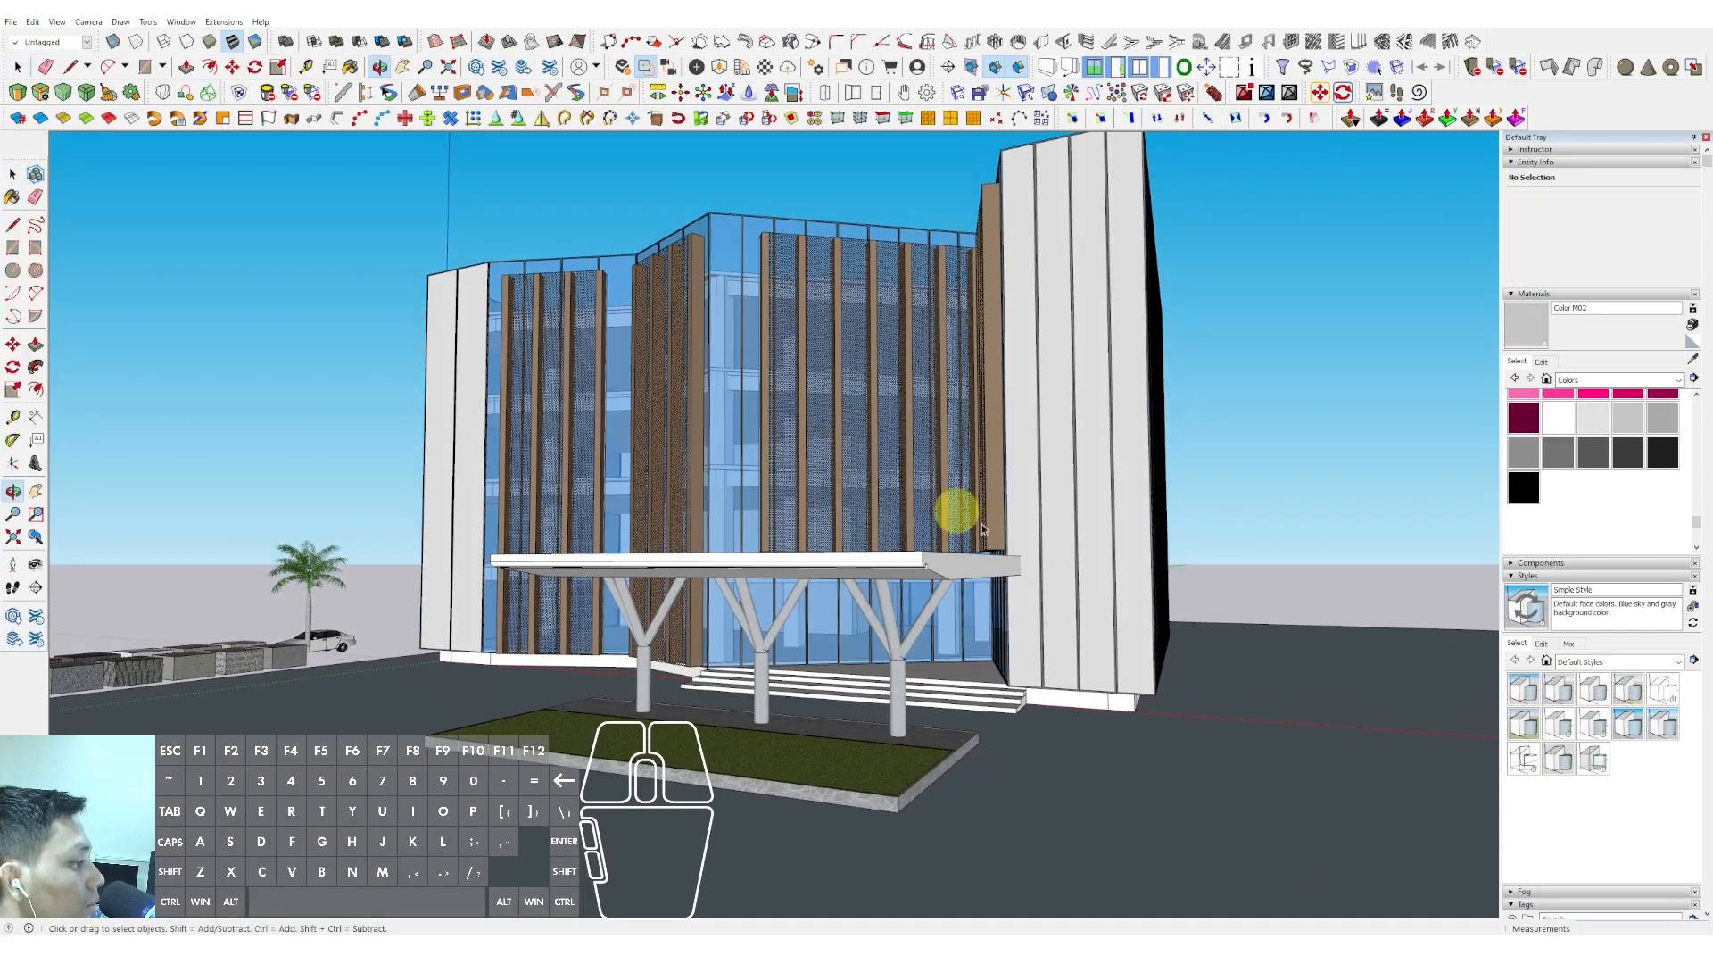
Open the curtain wall group for editing at the base of the projecting wing's front panels
{"action": "triple_click", "coordinate": [1064, 630]}
{"action": "scroll", "coordinate": [1002, 574], "scroll_direction": "up", "scroll_amount": 6}
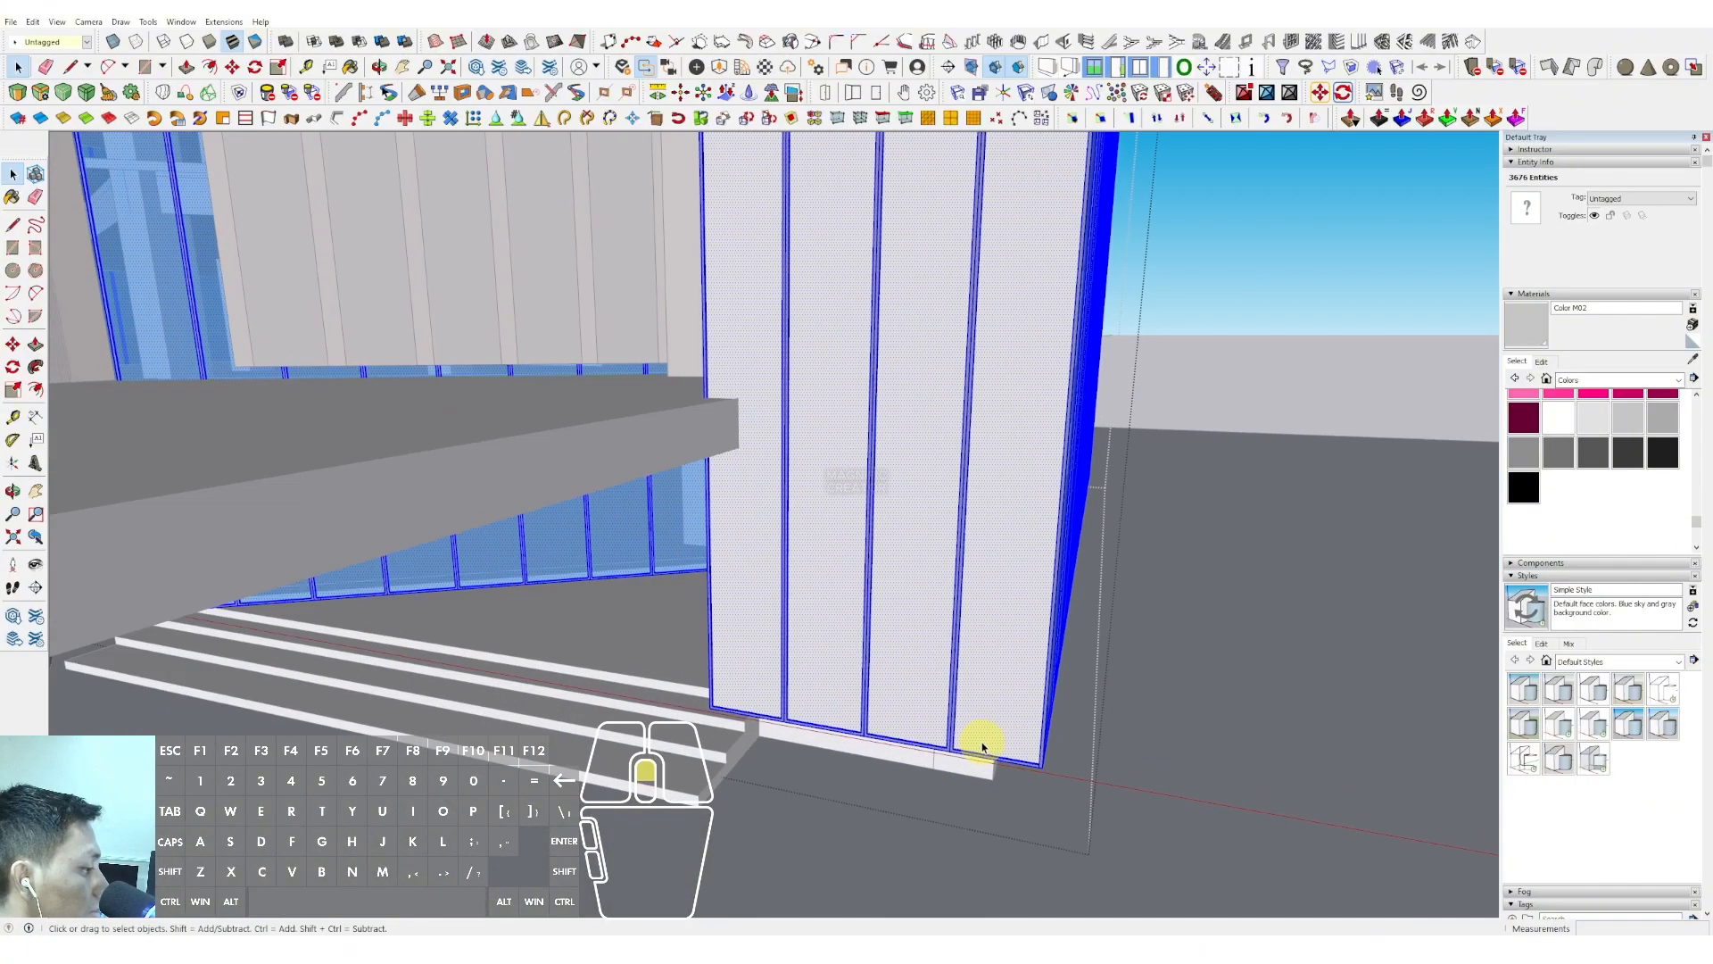
{"action": "scroll", "coordinate": [981, 746], "scroll_direction": "up", "scroll_amount": 6}
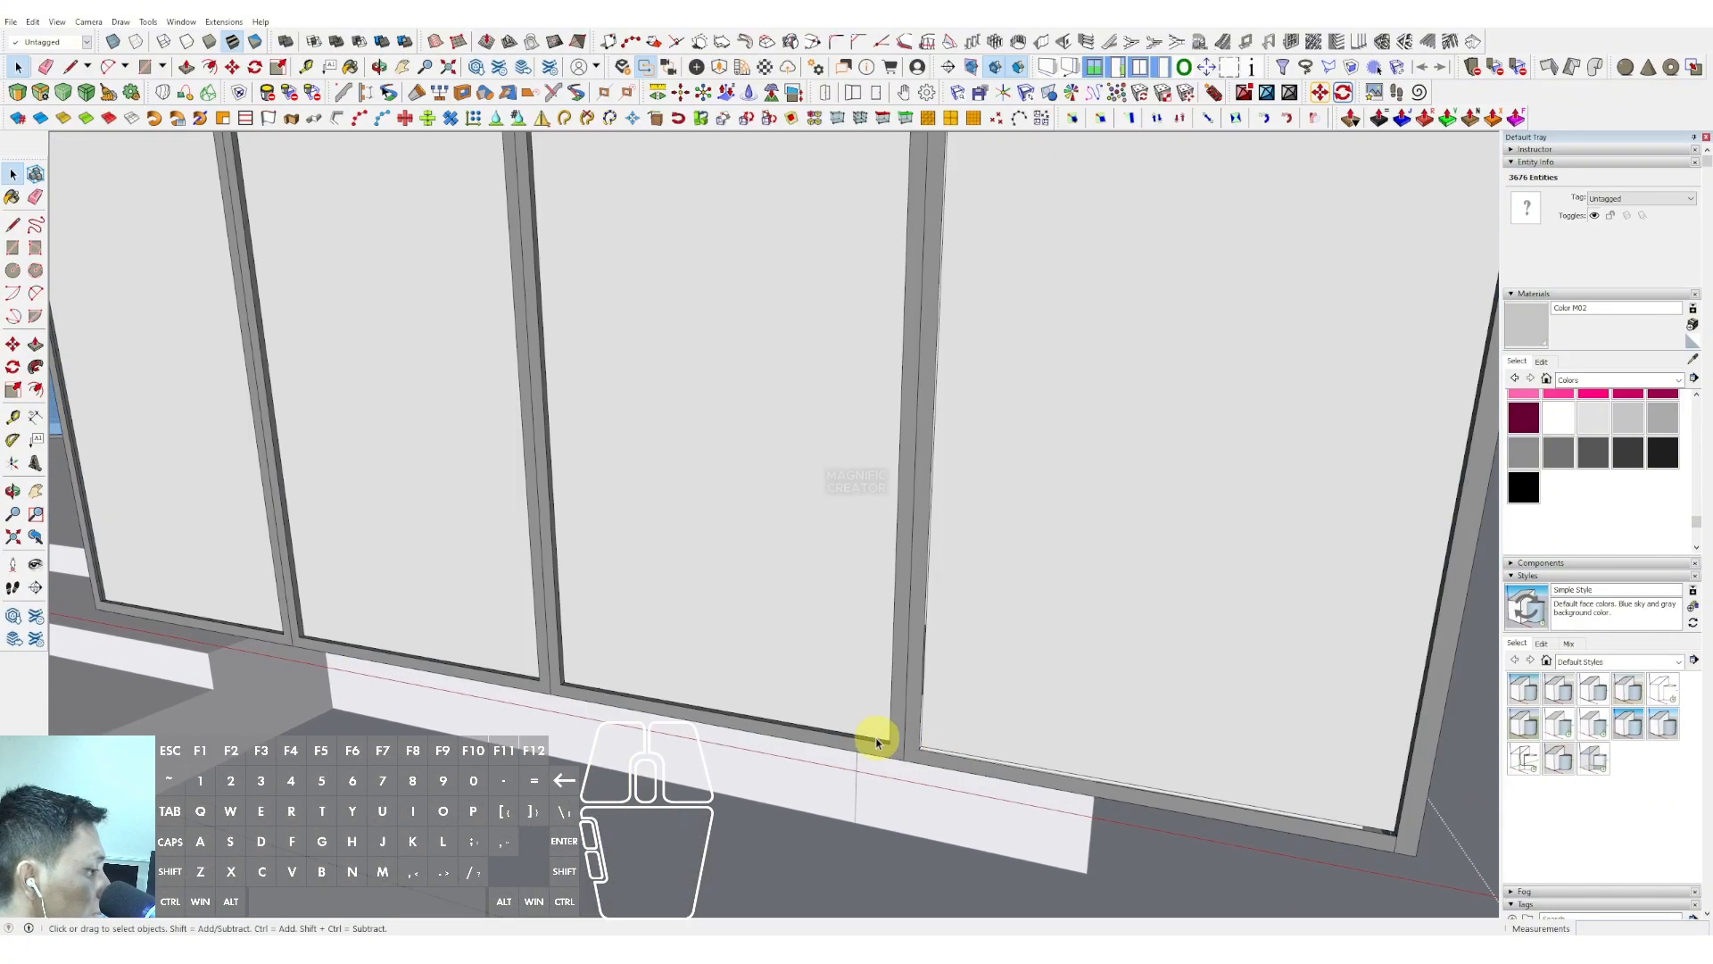
{"action": "middle_click_drag", "start_coordinate": [925, 772], "coordinate": [951, 713]}
{"action": "triple_click", "coordinate": [952, 712]}
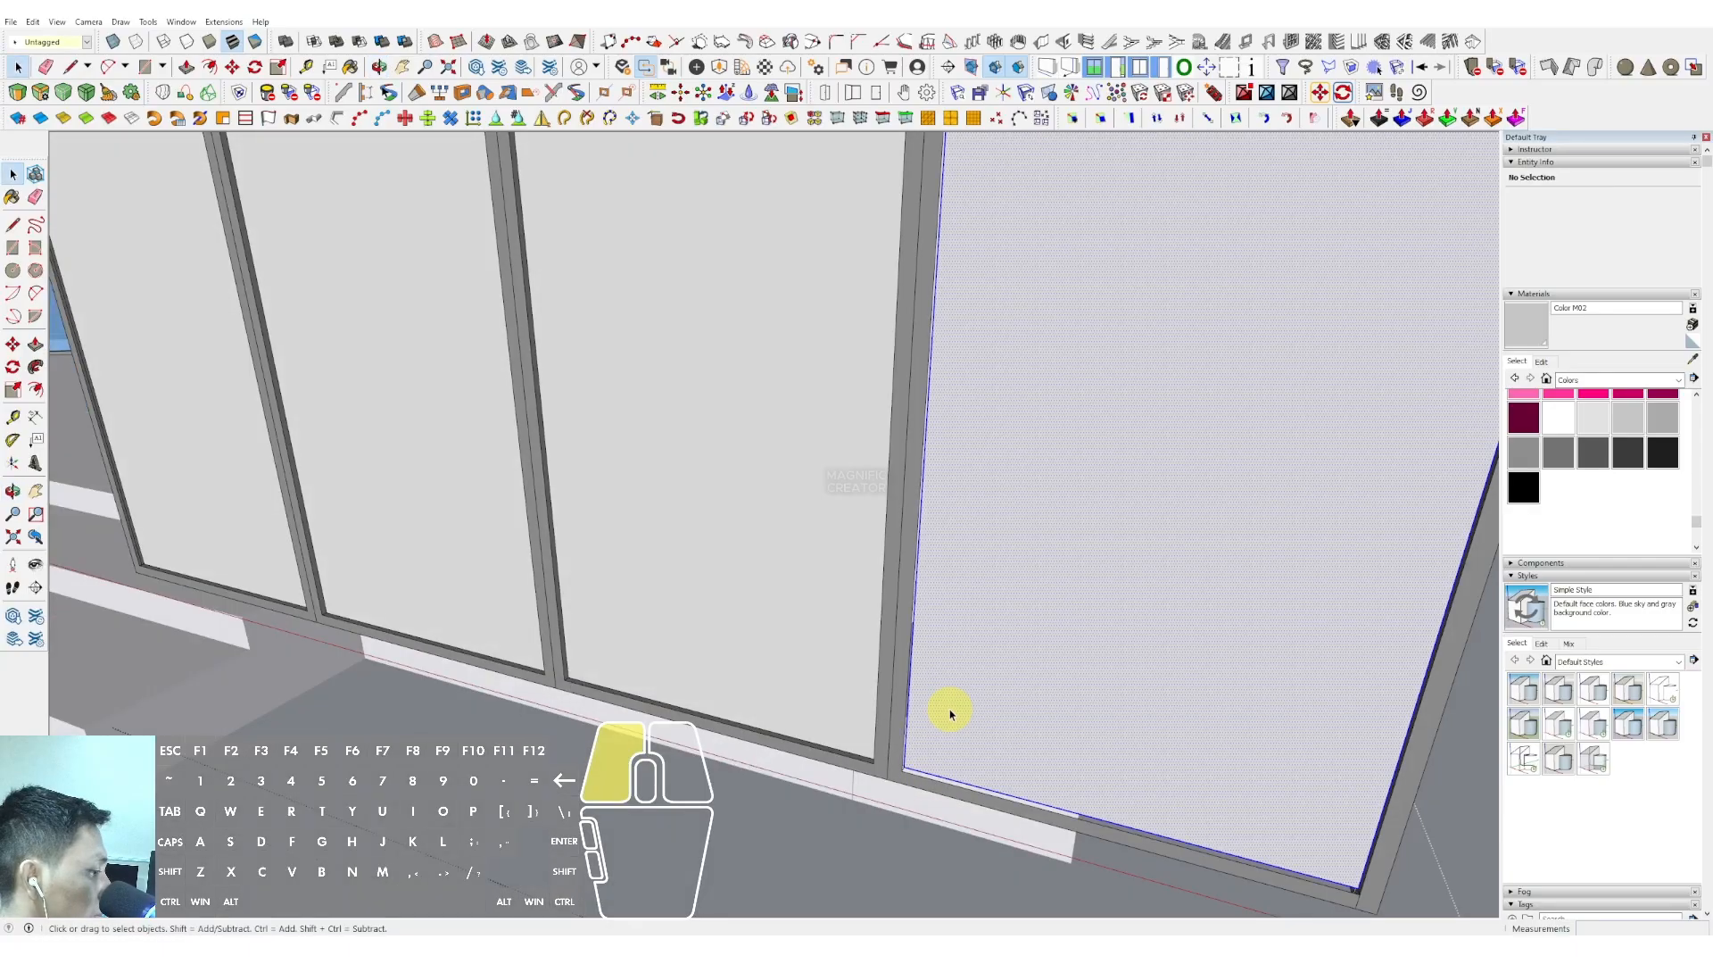
{"action": "scroll", "coordinate": [935, 769], "scroll_direction": "up", "scroll_amount": 2}
{"action": "left_click", "coordinate": [921, 779]}
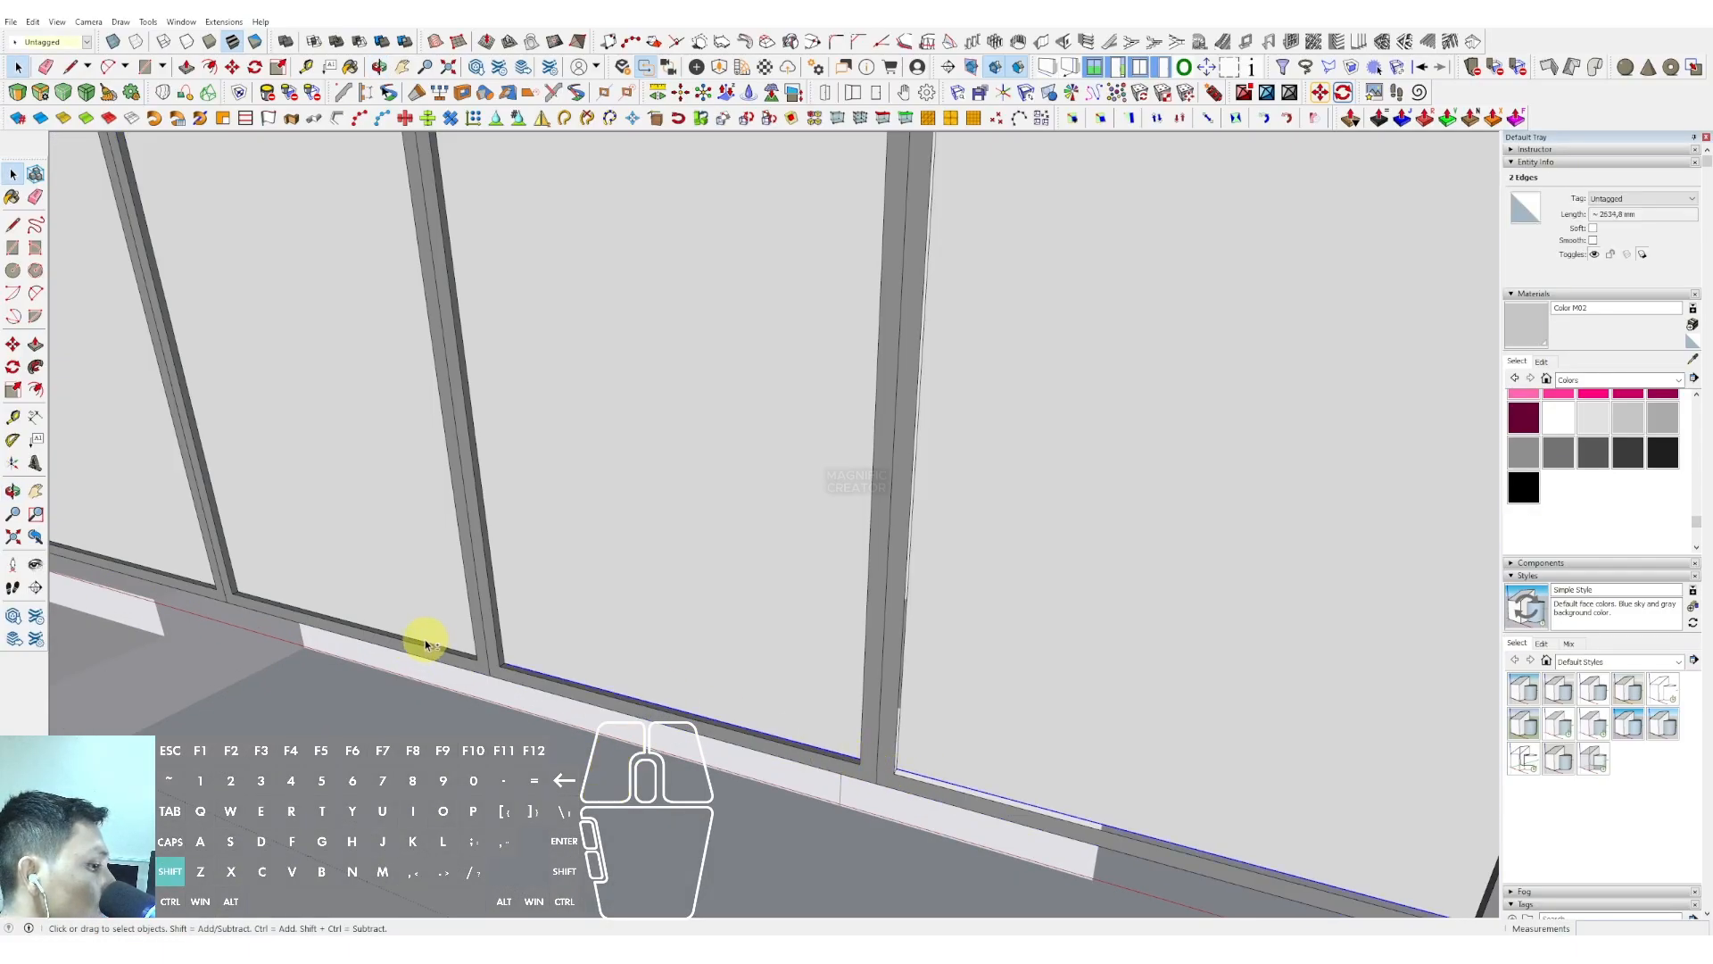
{"action": "middle_click_drag", "start_coordinate": [411, 639], "coordinate": [767, 656], "text": "shift"}
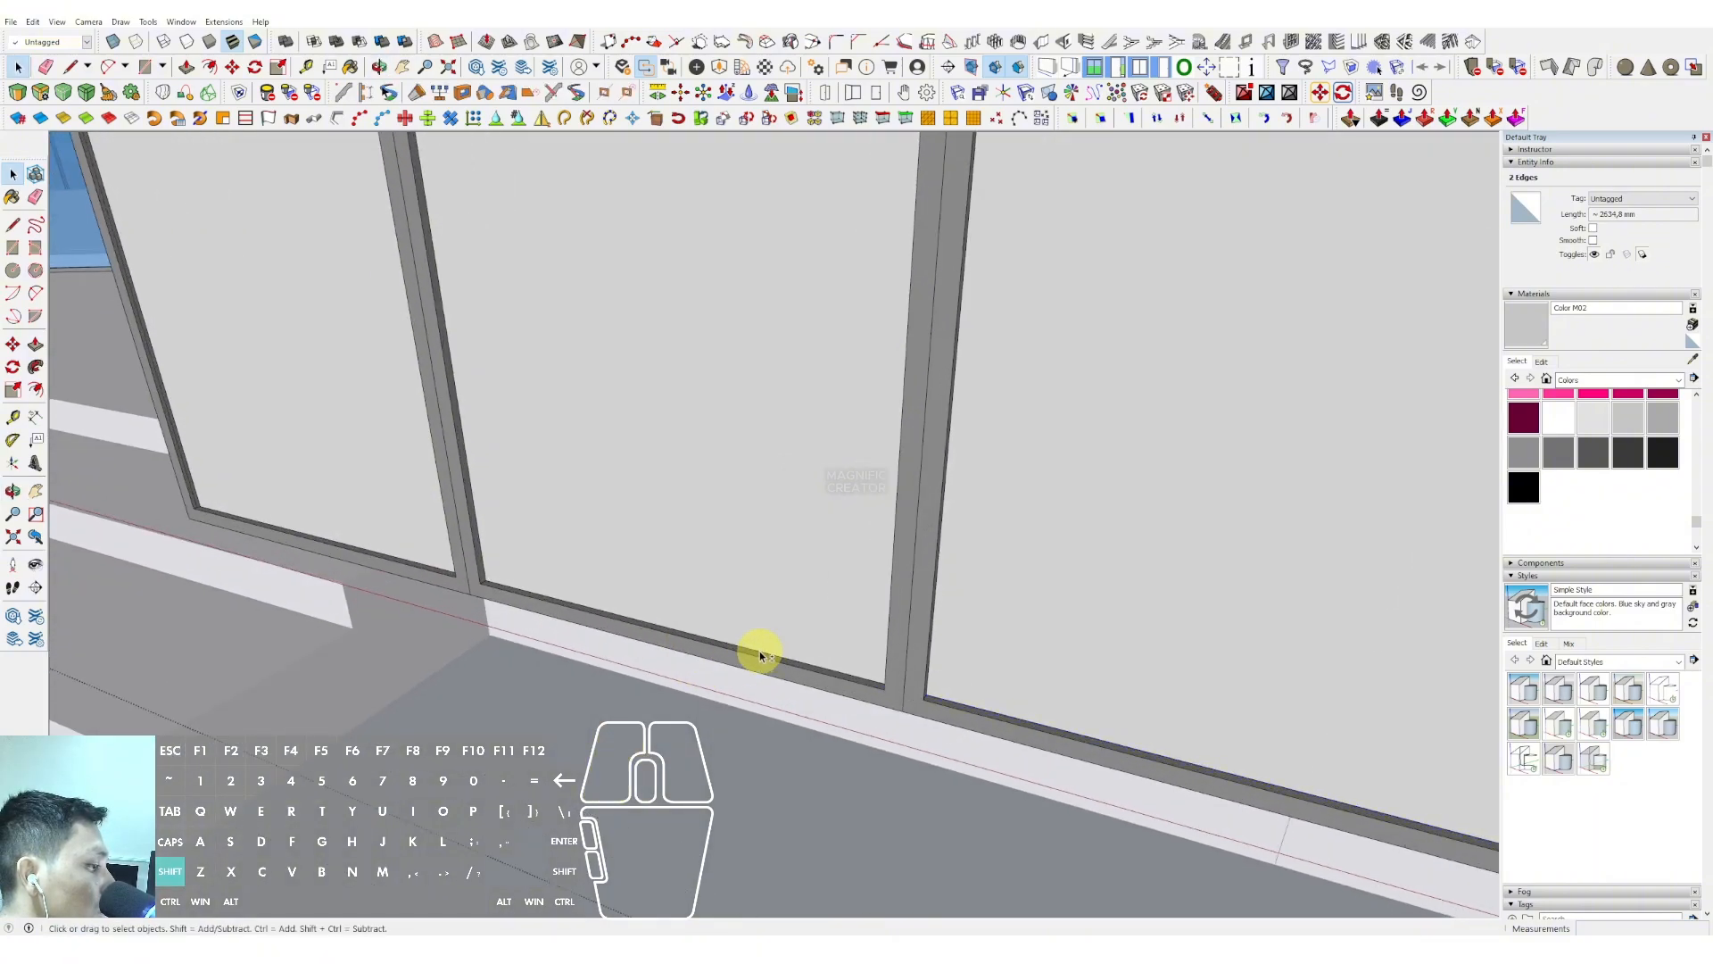
{"action": "triple_click", "coordinate": [753, 597]}
{"action": "scroll", "coordinate": [584, 569], "scroll_direction": "up", "scroll_amount": 2}
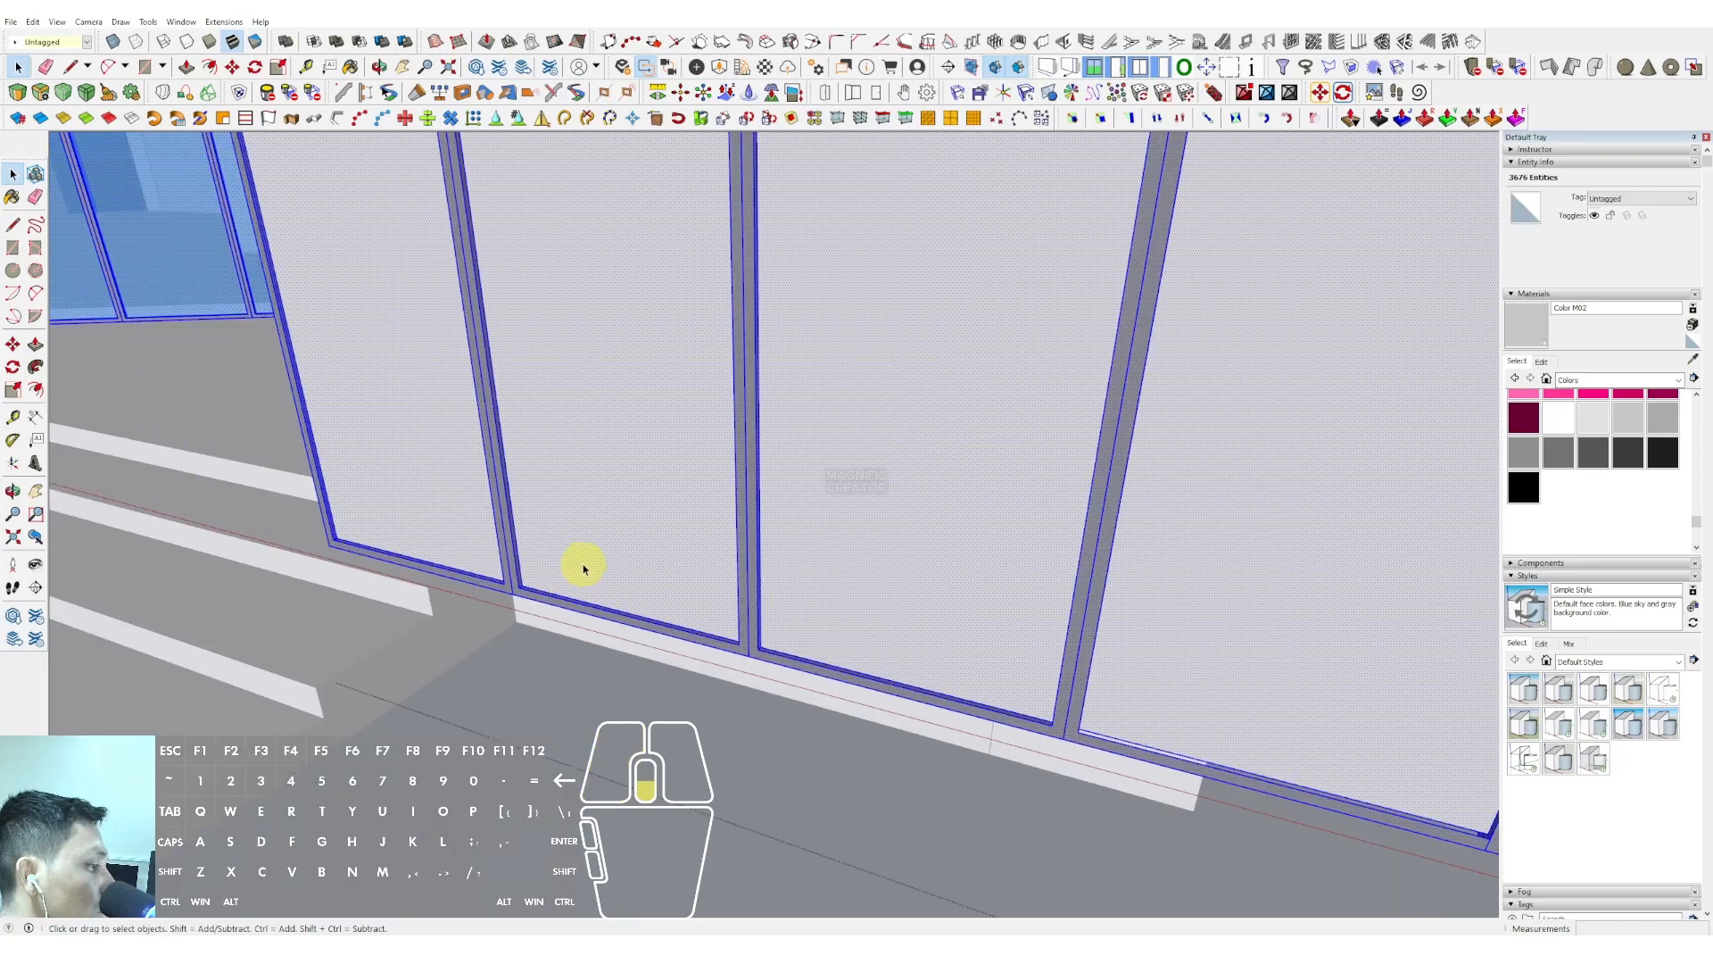
{"action": "scroll", "coordinate": [585, 569], "scroll_direction": "down", "scroll_amount": 3}
{"action": "scroll", "coordinate": [794, 627], "scroll_direction": "up", "scroll_amount": 5}
{"action": "left_click", "coordinate": [822, 665]}
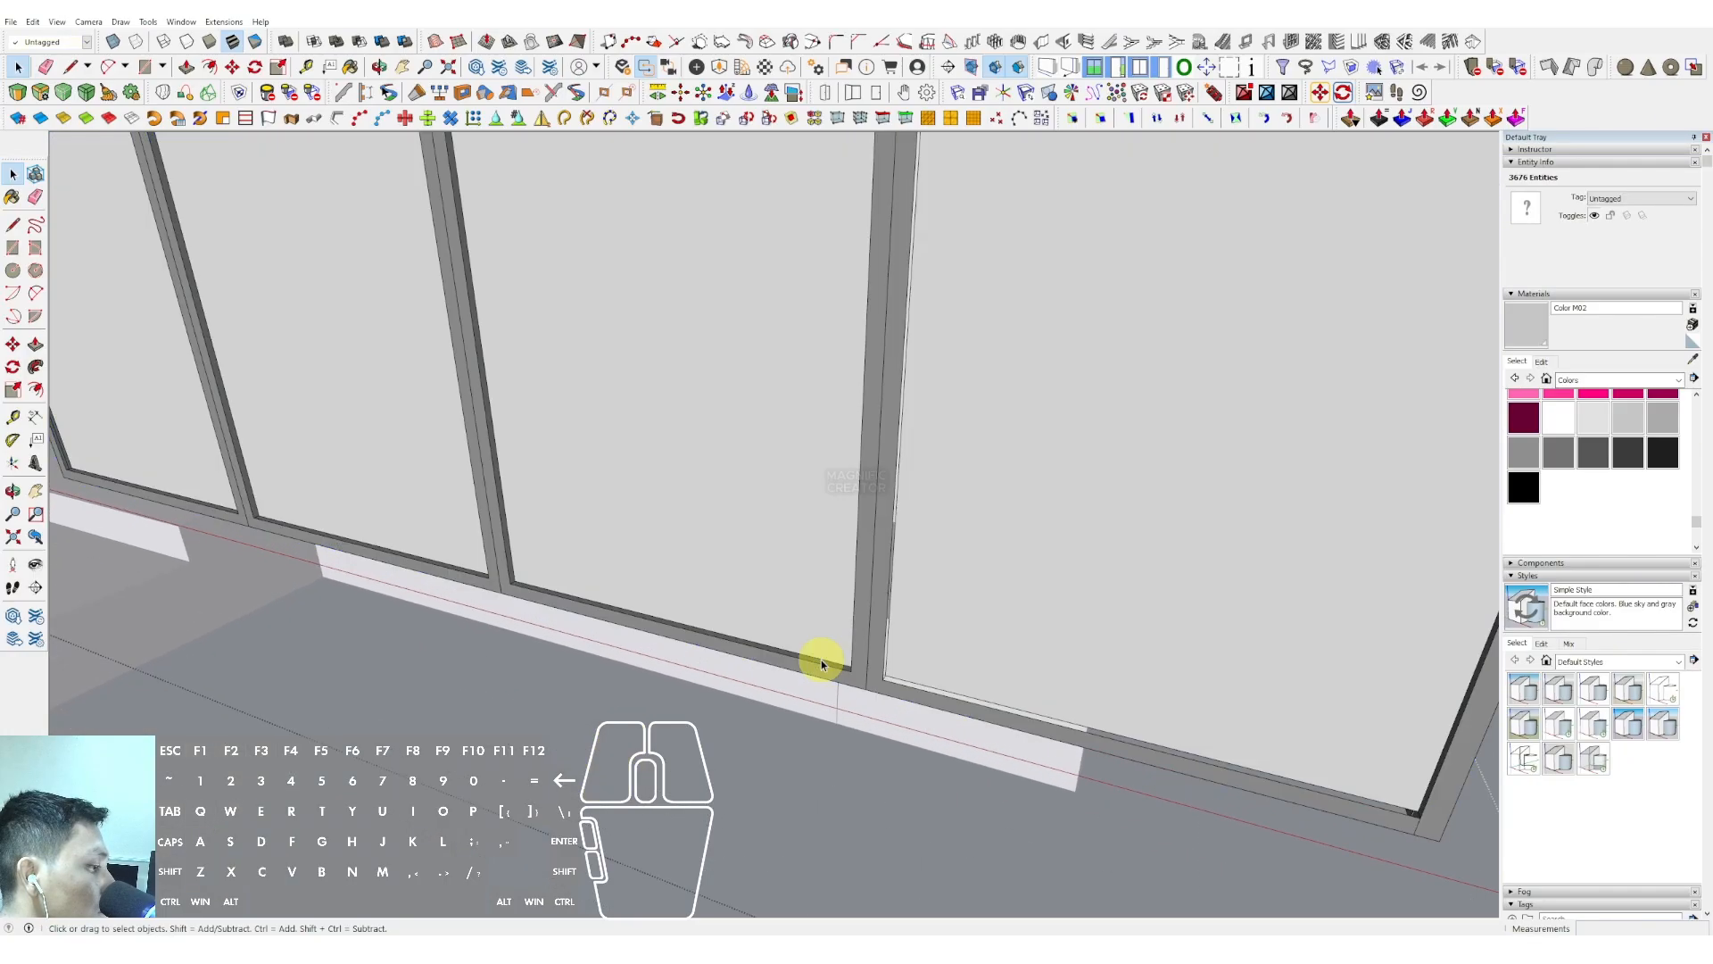
{"action": "triple_click", "coordinate": [901, 673]}
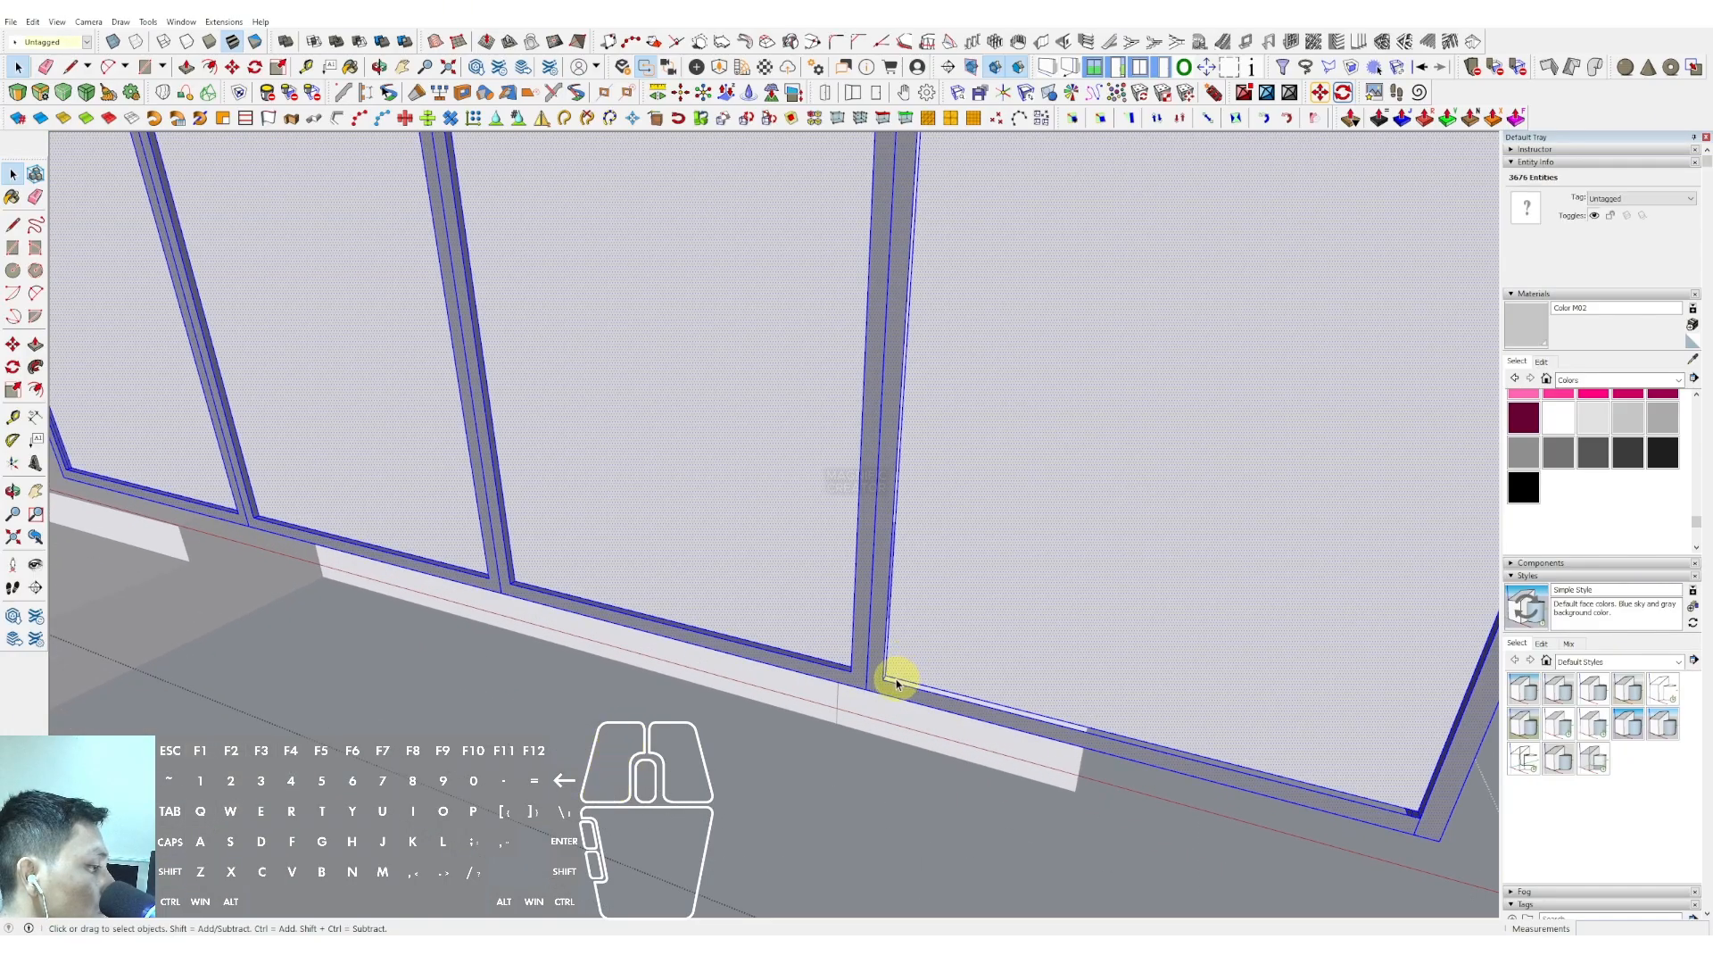
Copy the outermost front panel's bottom edge 23100 mm up to the roof edge and array evenly spaced horizontal lines between
{"action": "left_click", "coordinate": [896, 683]}
{"action": "scroll", "coordinate": [808, 658], "scroll_direction": "down", "scroll_amount": 8}
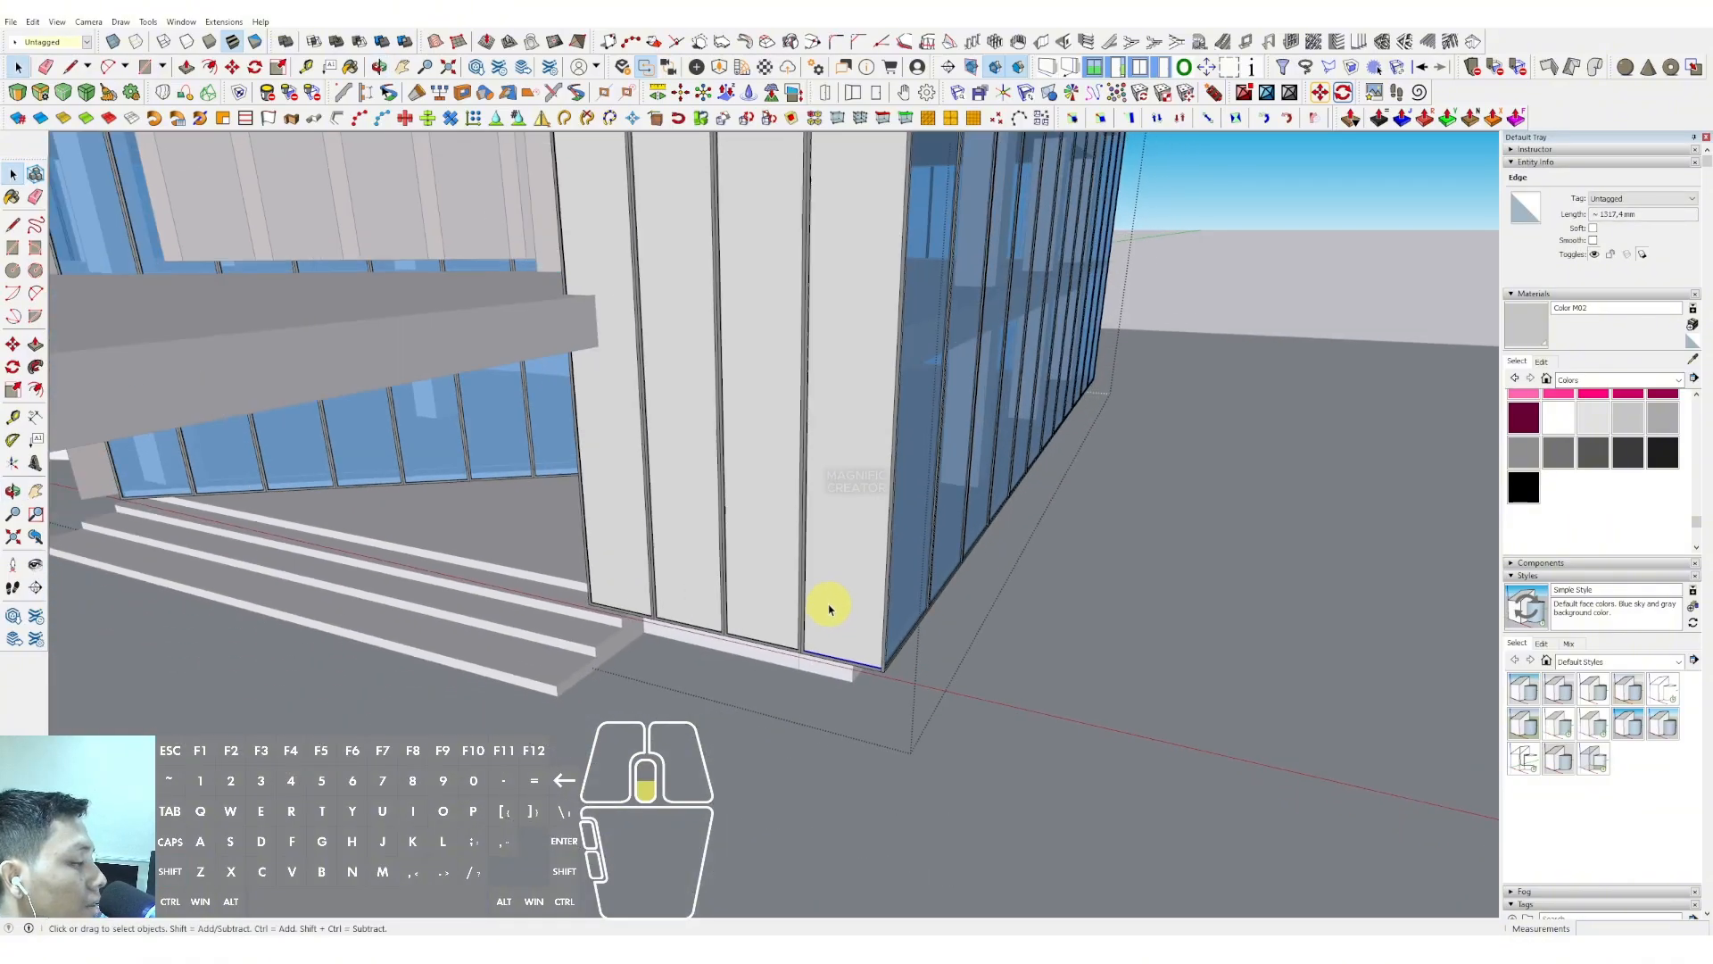
{"action": "middle_click_drag", "start_coordinate": [829, 608], "coordinate": [849, 670]}
{"action": "scroll", "coordinate": [850, 670], "scroll_direction": "up", "scroll_amount": 3}
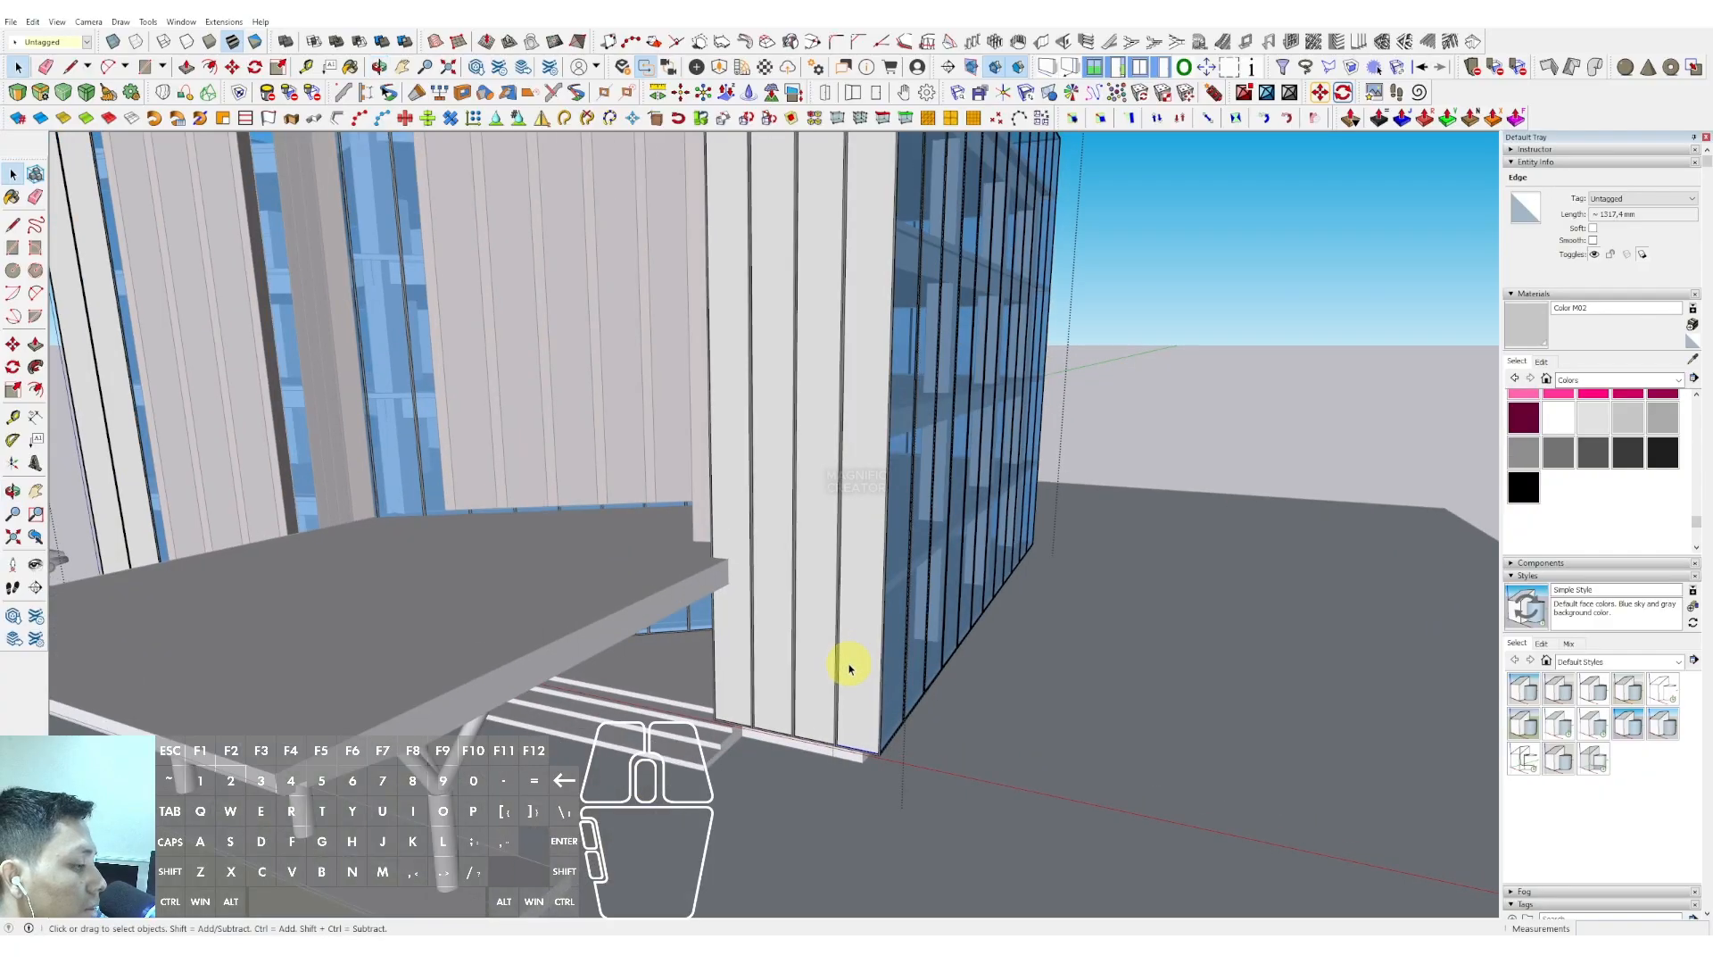
{"action": "scroll", "coordinate": [886, 671], "scroll_direction": "up", "scroll_amount": 5}
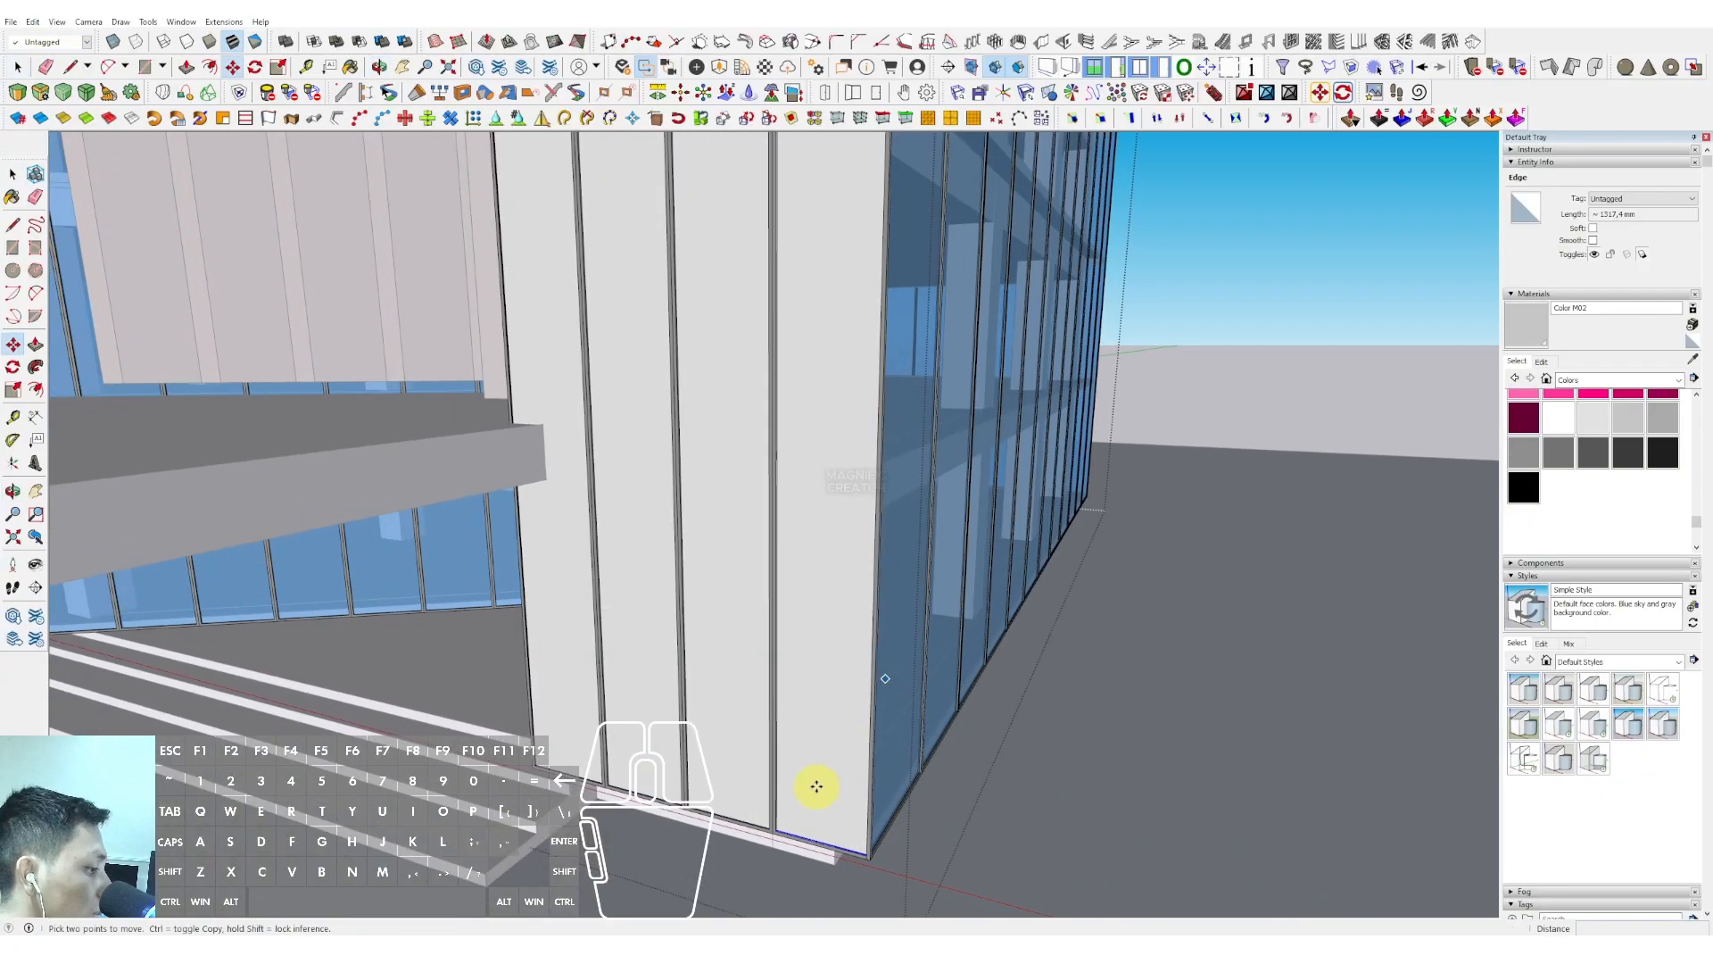
{"action": "key", "text": "m"}
{"action": "scroll", "coordinate": [799, 690], "scroll_direction": "down", "scroll_amount": 2}
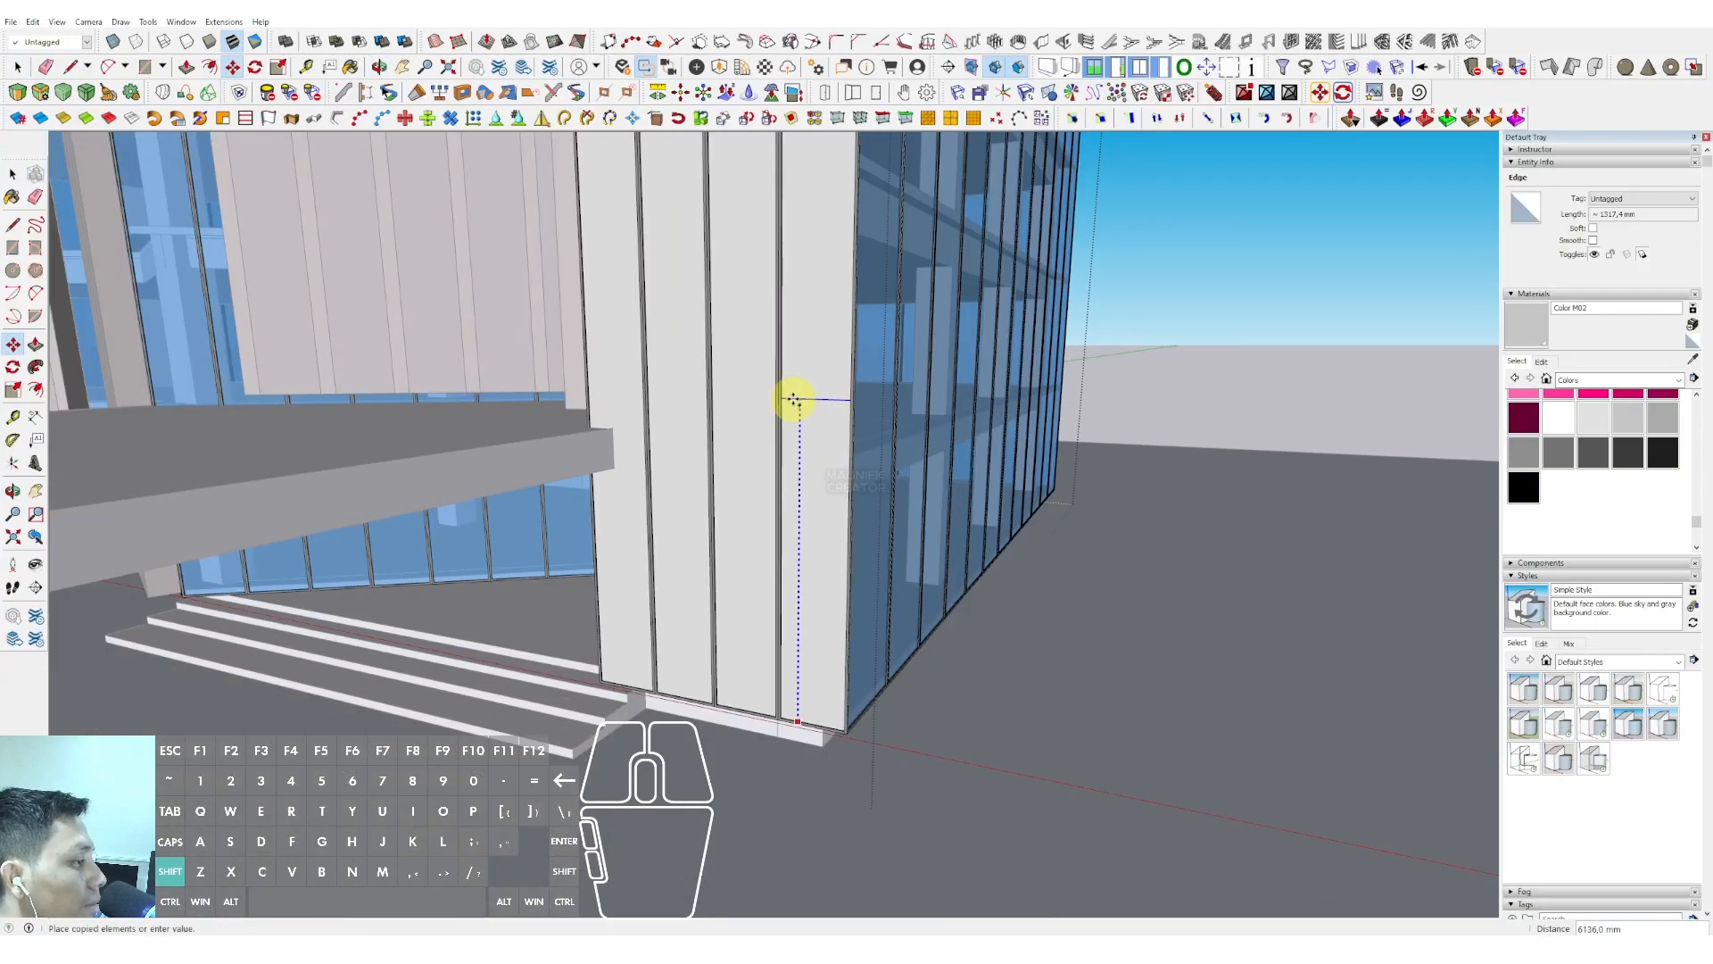
{"action": "scroll", "coordinate": [797, 448], "scroll_direction": "down", "scroll_amount": 3}
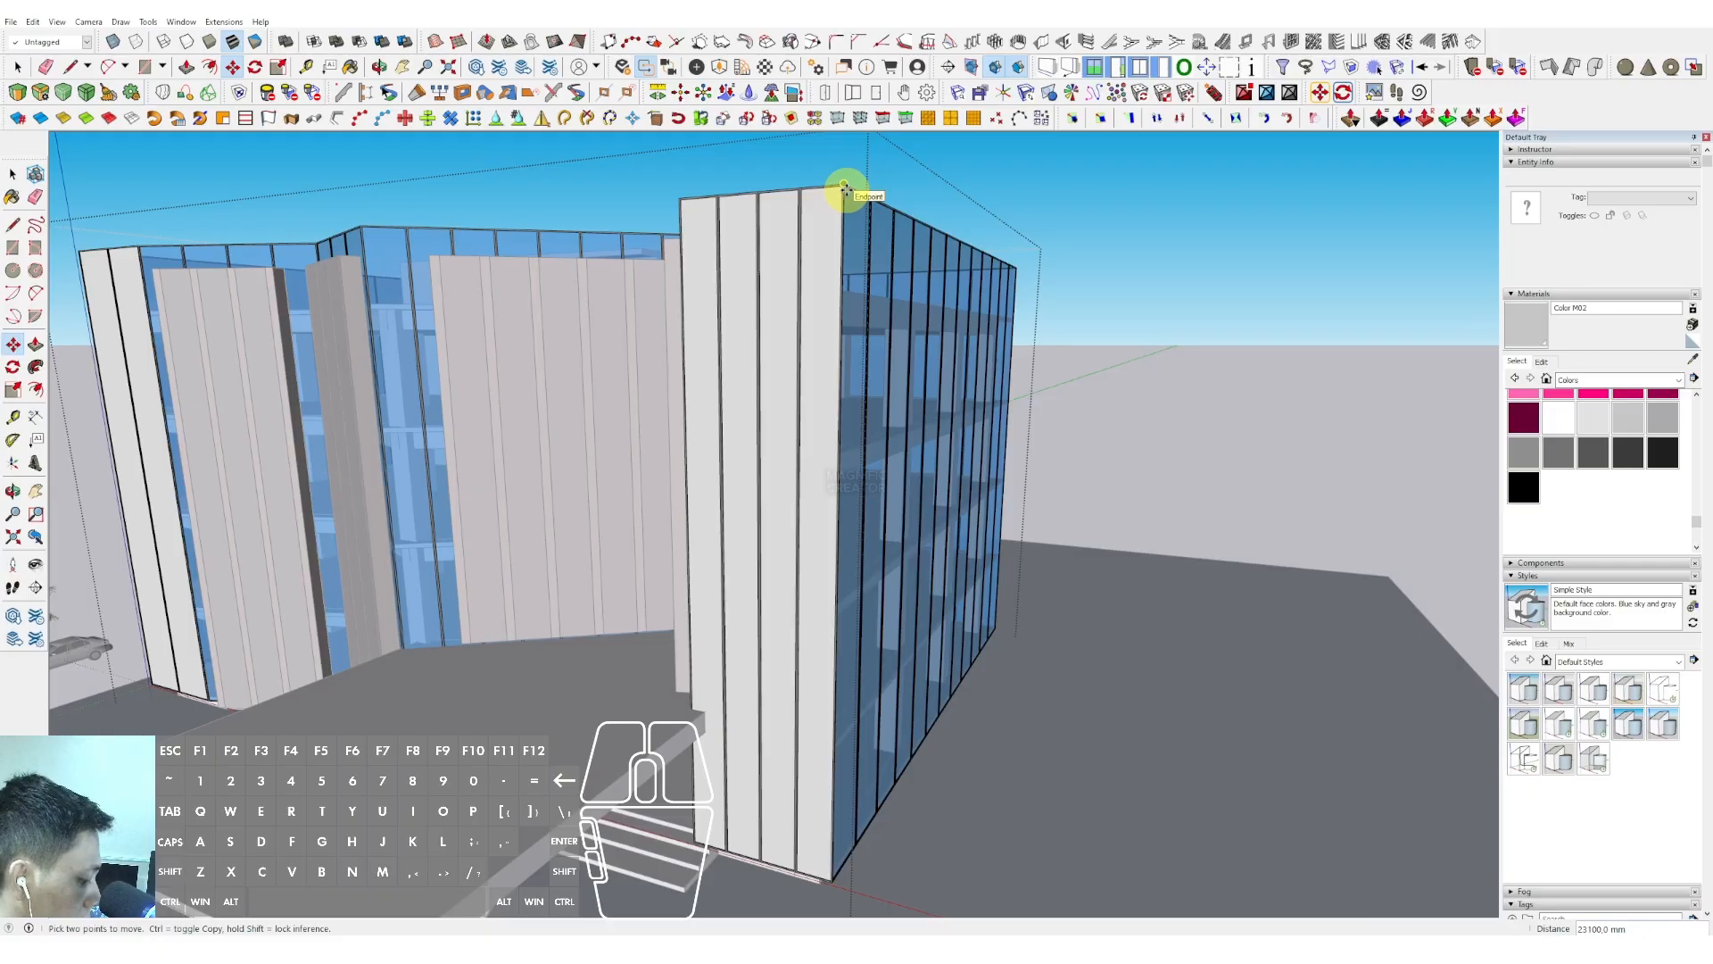
{"action": "scroll", "coordinate": [826, 524], "scroll_direction": "down", "scroll_amount": 2}
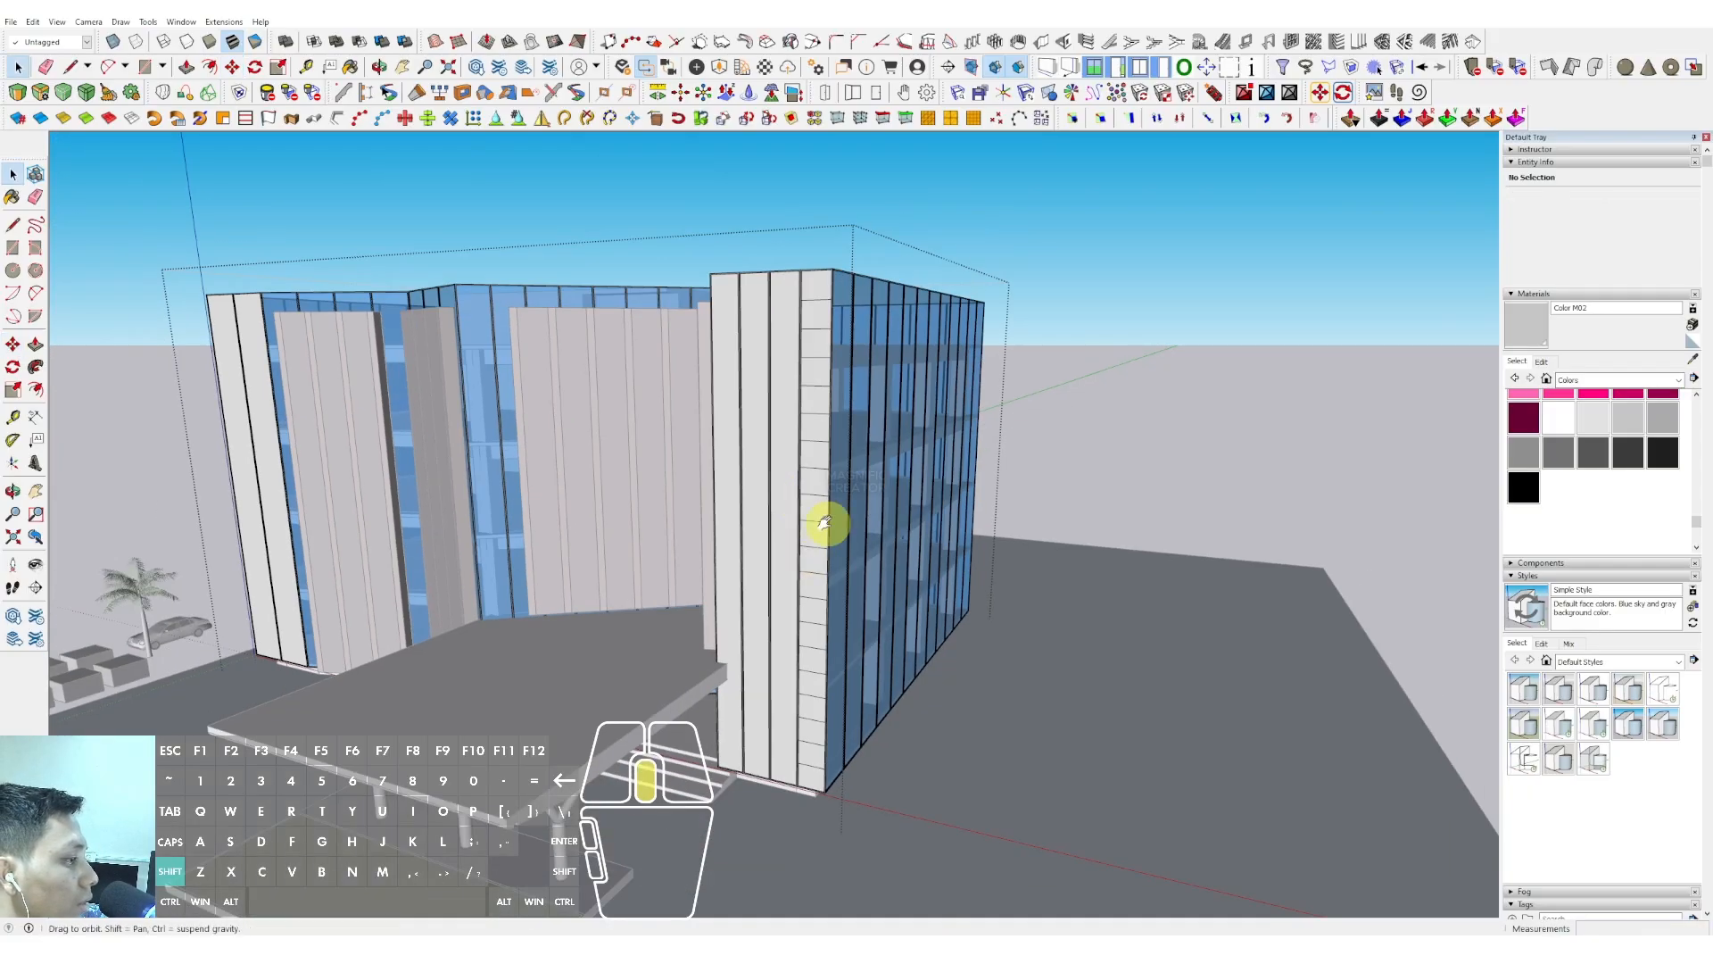
Copy the bottom edges of the projecting wing's other three front panels 23100 mm up to the roof edge, filling between with evenly spaced horizontal lines
{"action": "middle_click_drag", "start_coordinate": [826, 524], "coordinate": [800, 657]}
{"action": "scroll", "coordinate": [776, 742], "scroll_direction": "up", "scroll_amount": 6}
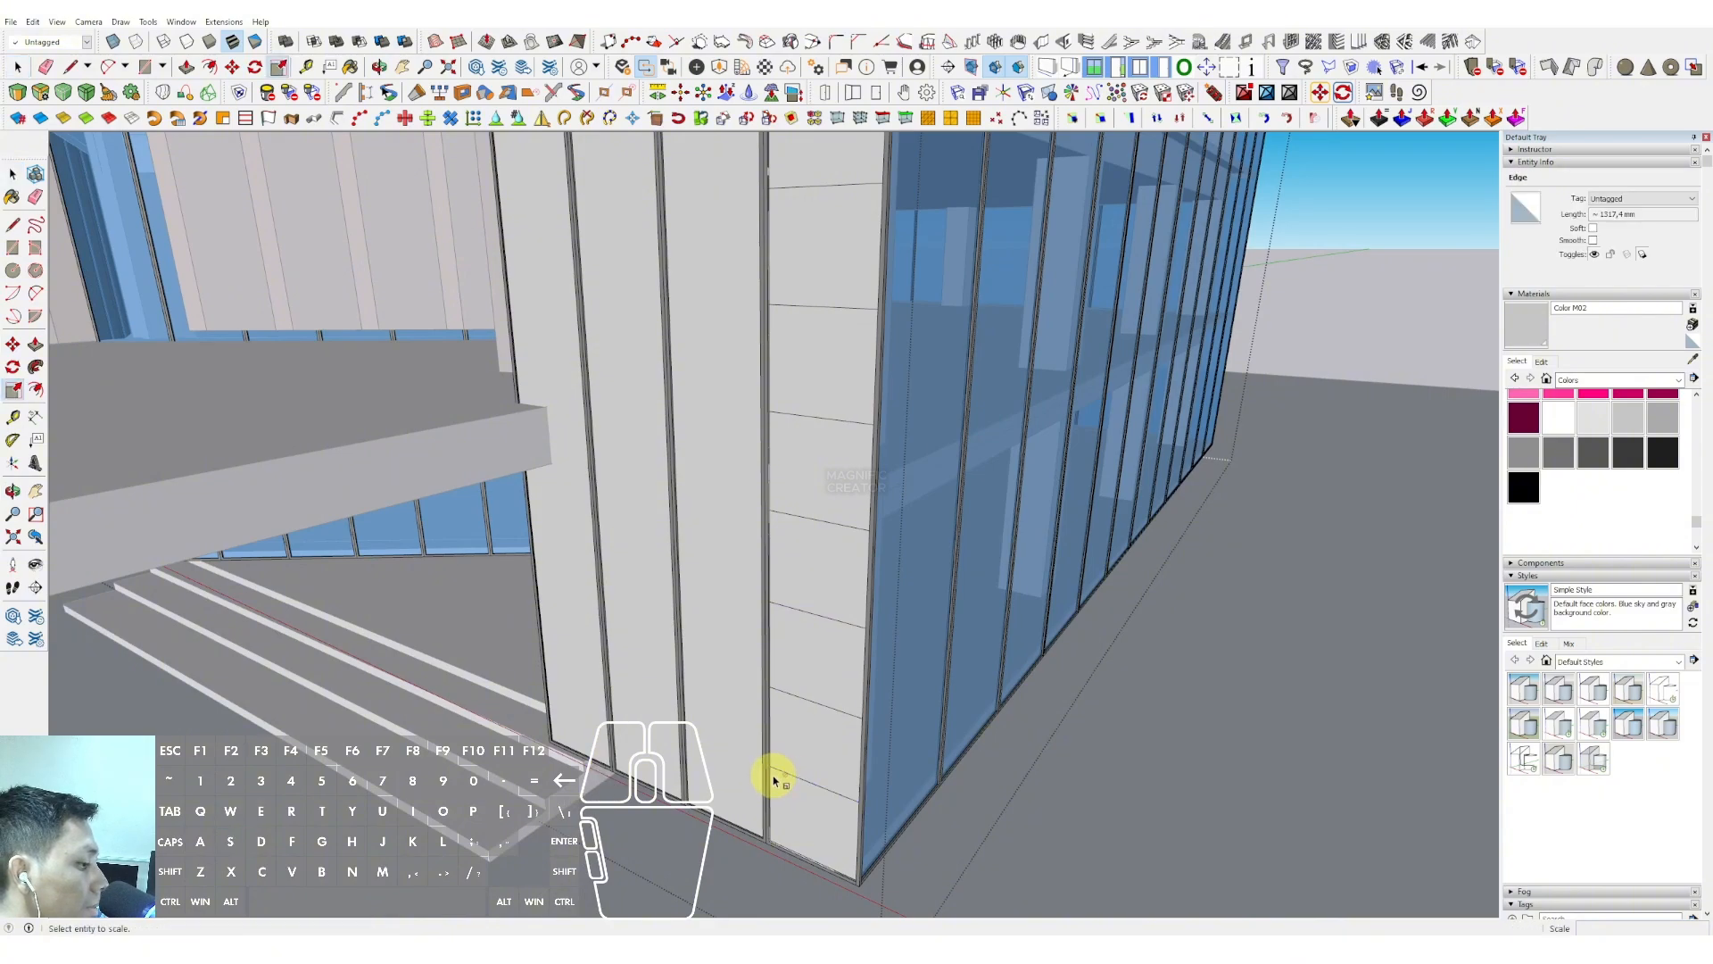
{"action": "scroll", "coordinate": [750, 789], "scroll_direction": "up", "scroll_amount": 8}
{"action": "left_click", "coordinate": [660, 785]}
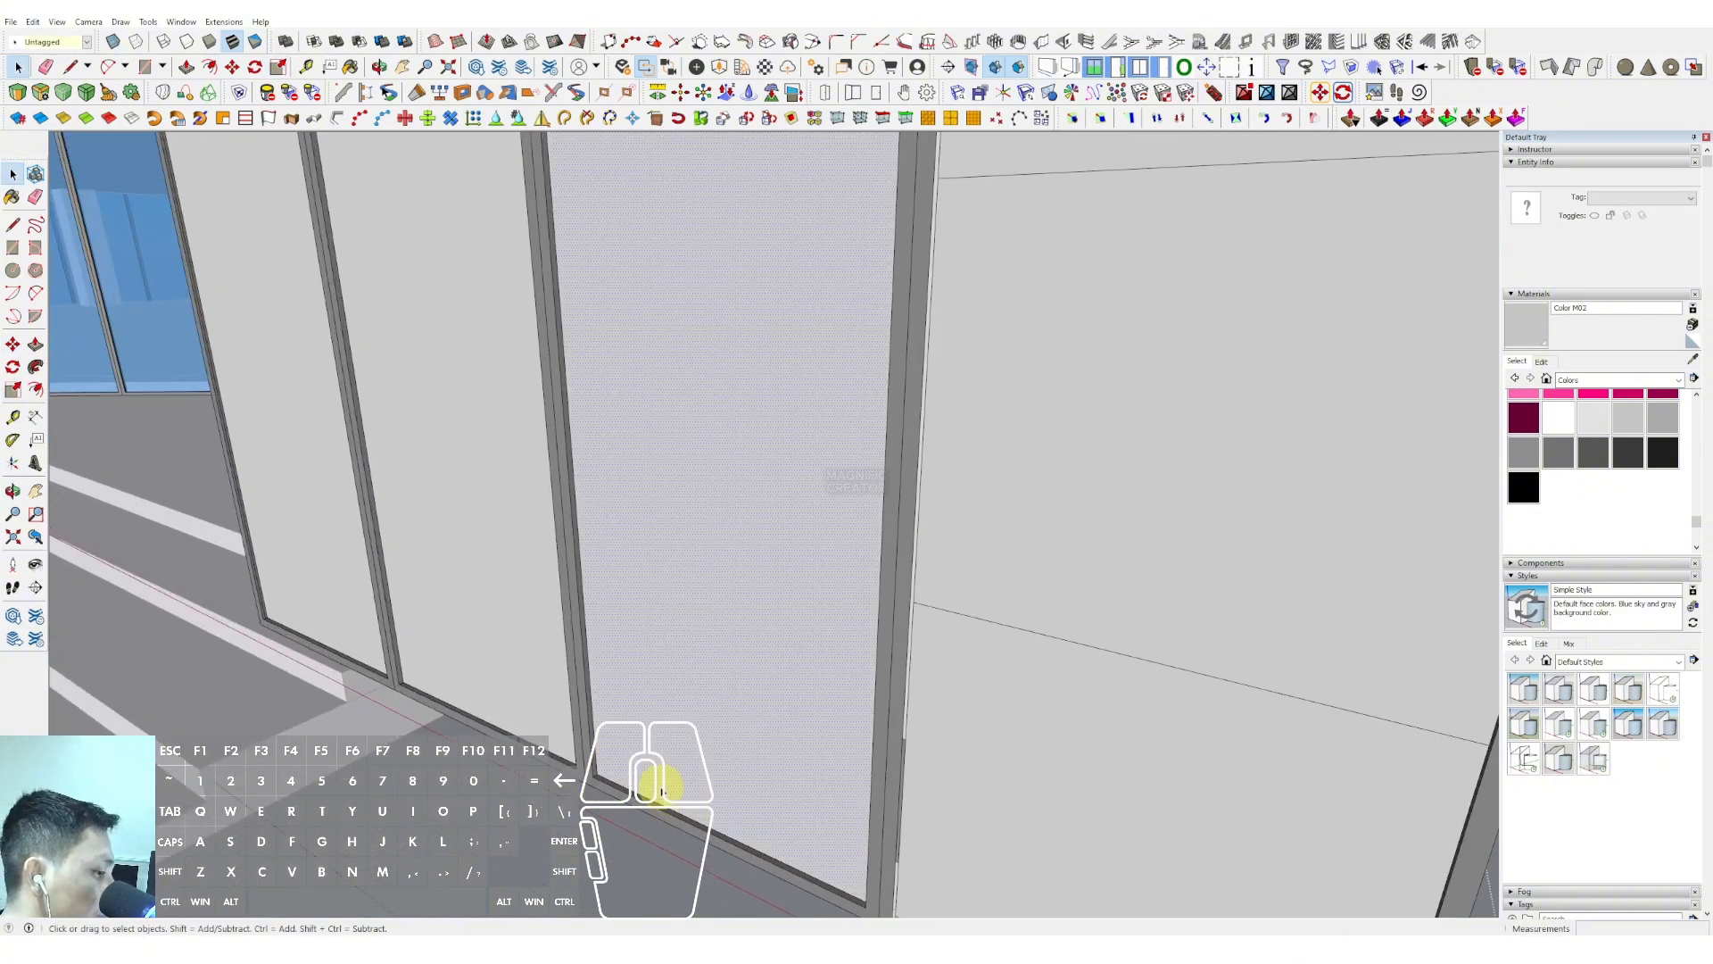
{"action": "scroll", "coordinate": [616, 792], "scroll_direction": "up", "scroll_amount": 2}
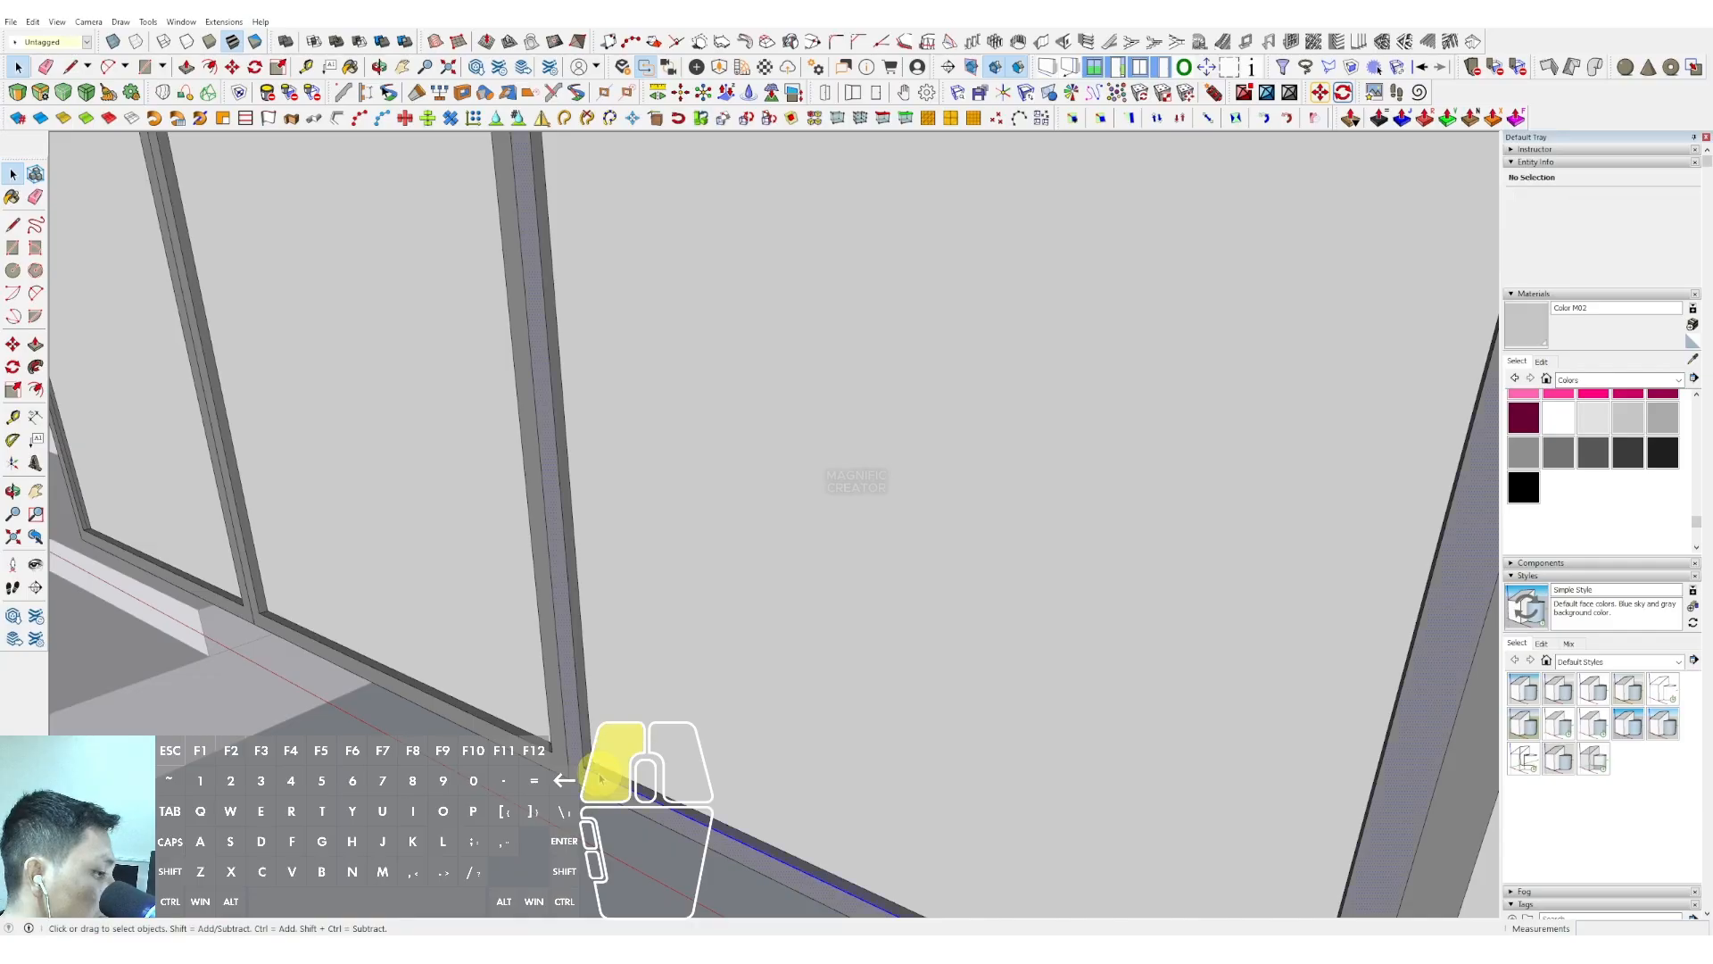
{"action": "triple_click", "coordinate": [600, 778]}
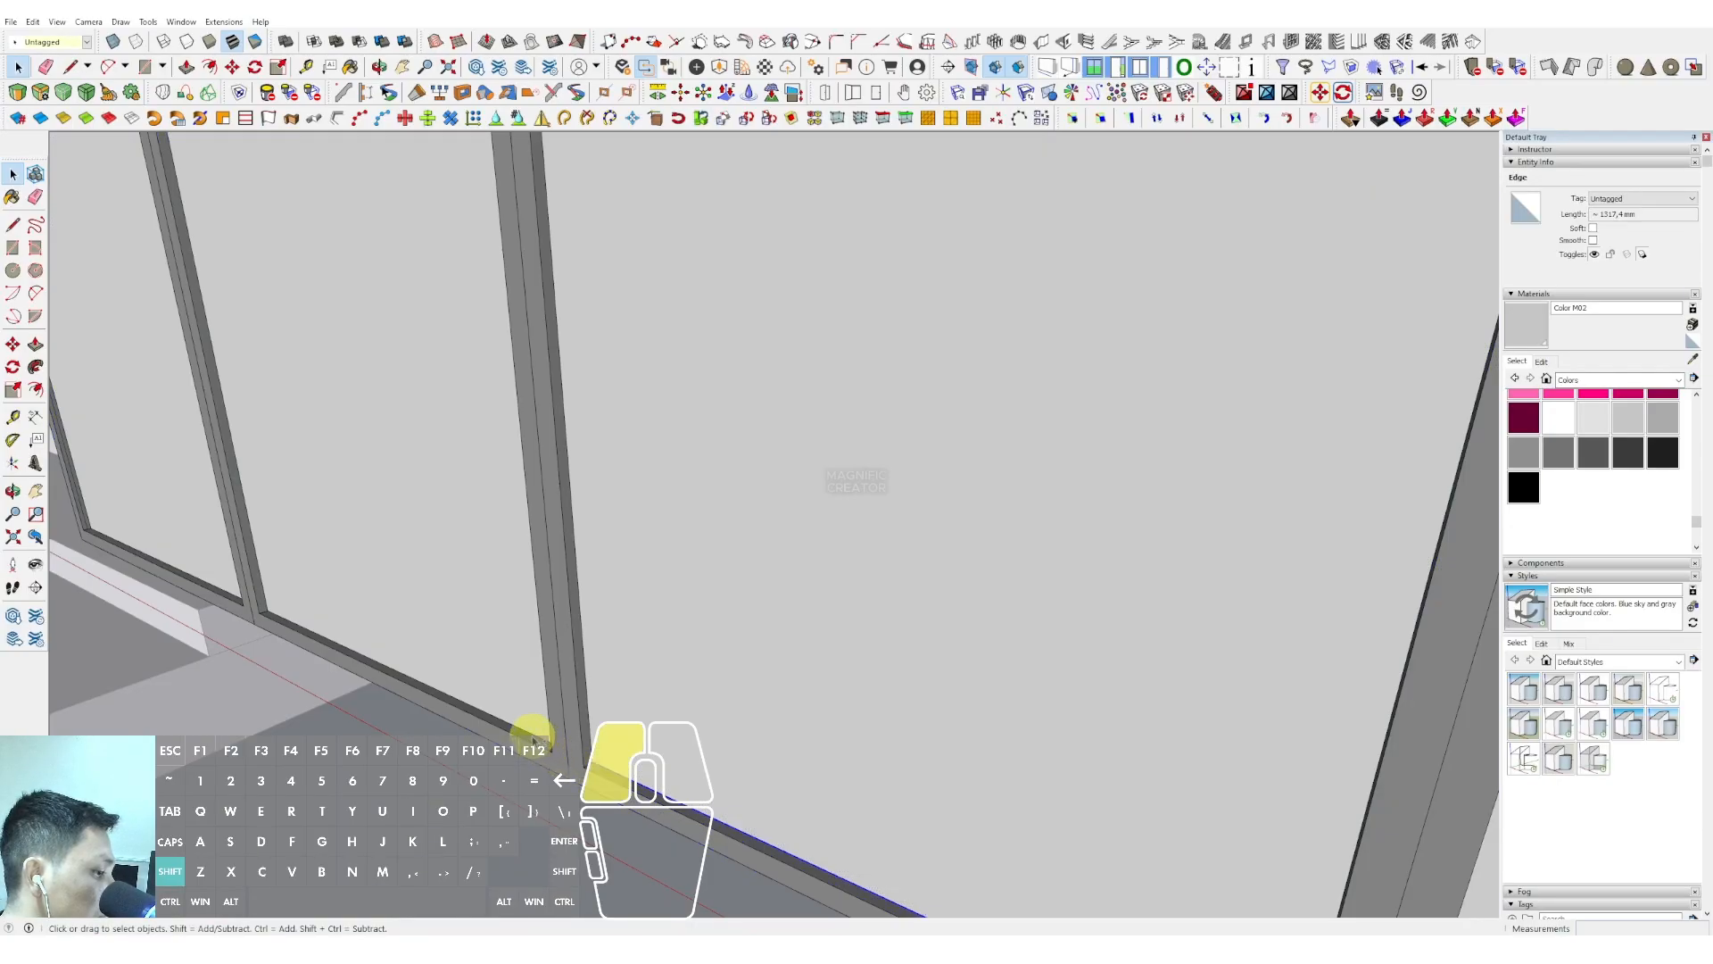
{"action": "scroll", "coordinate": [214, 596], "scroll_direction": "up", "scroll_amount": 2}
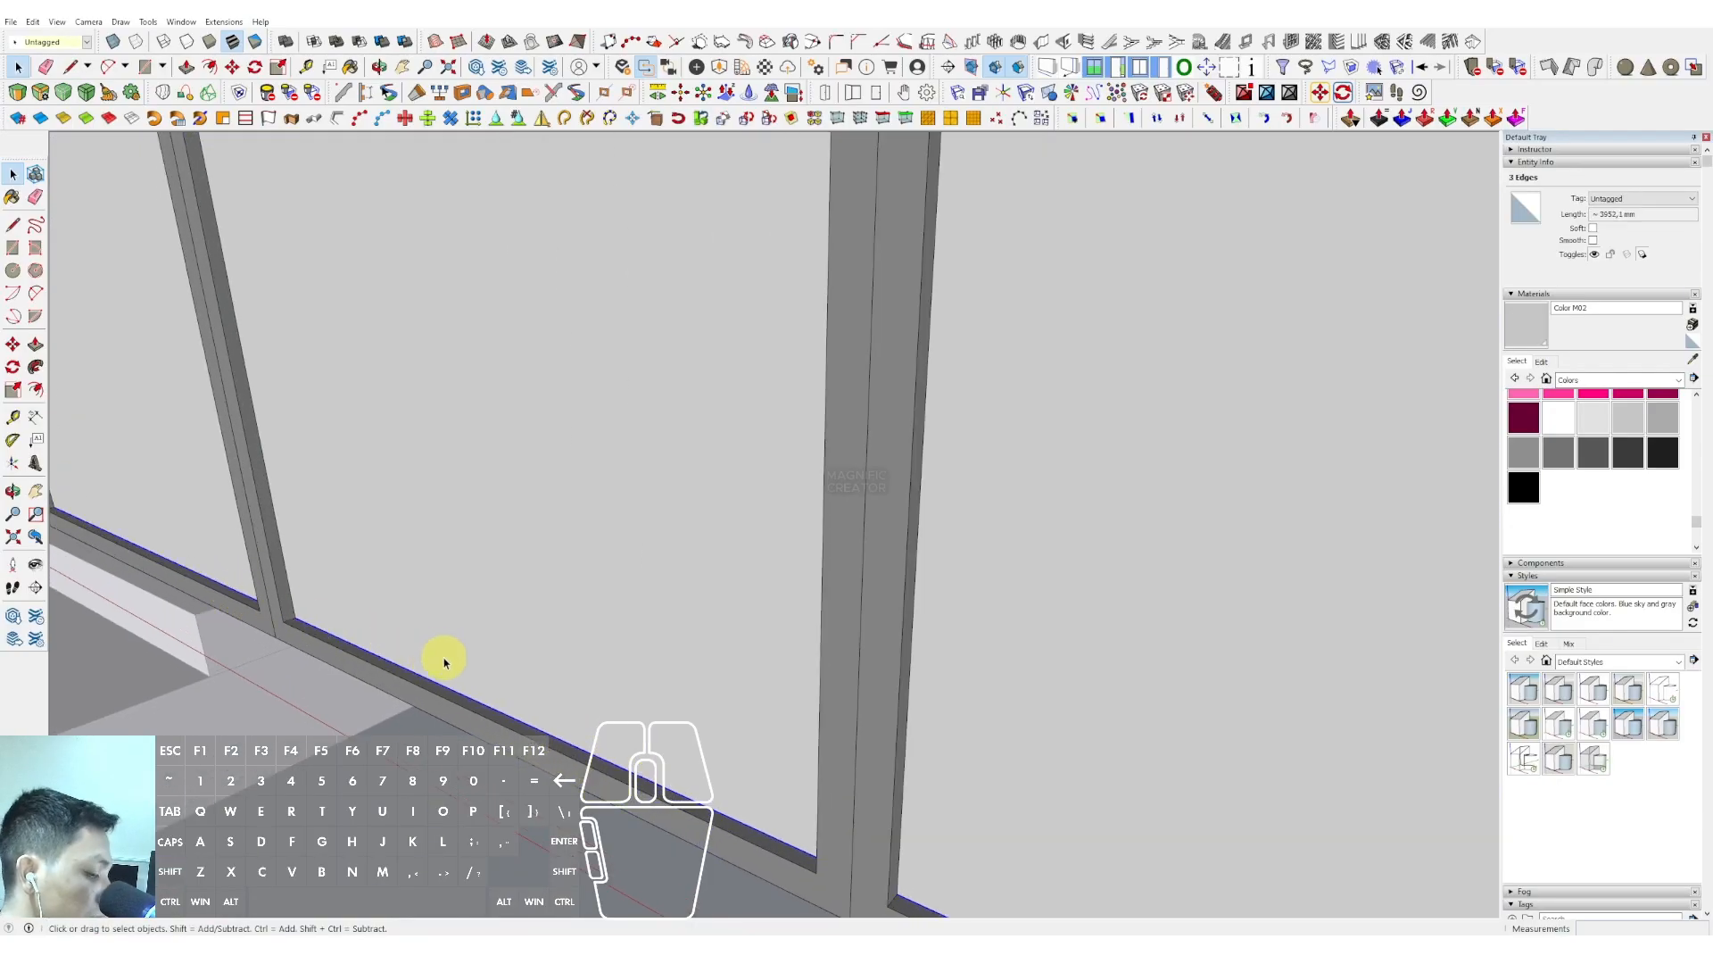
{"action": "left_click", "coordinate": [306, 622]}
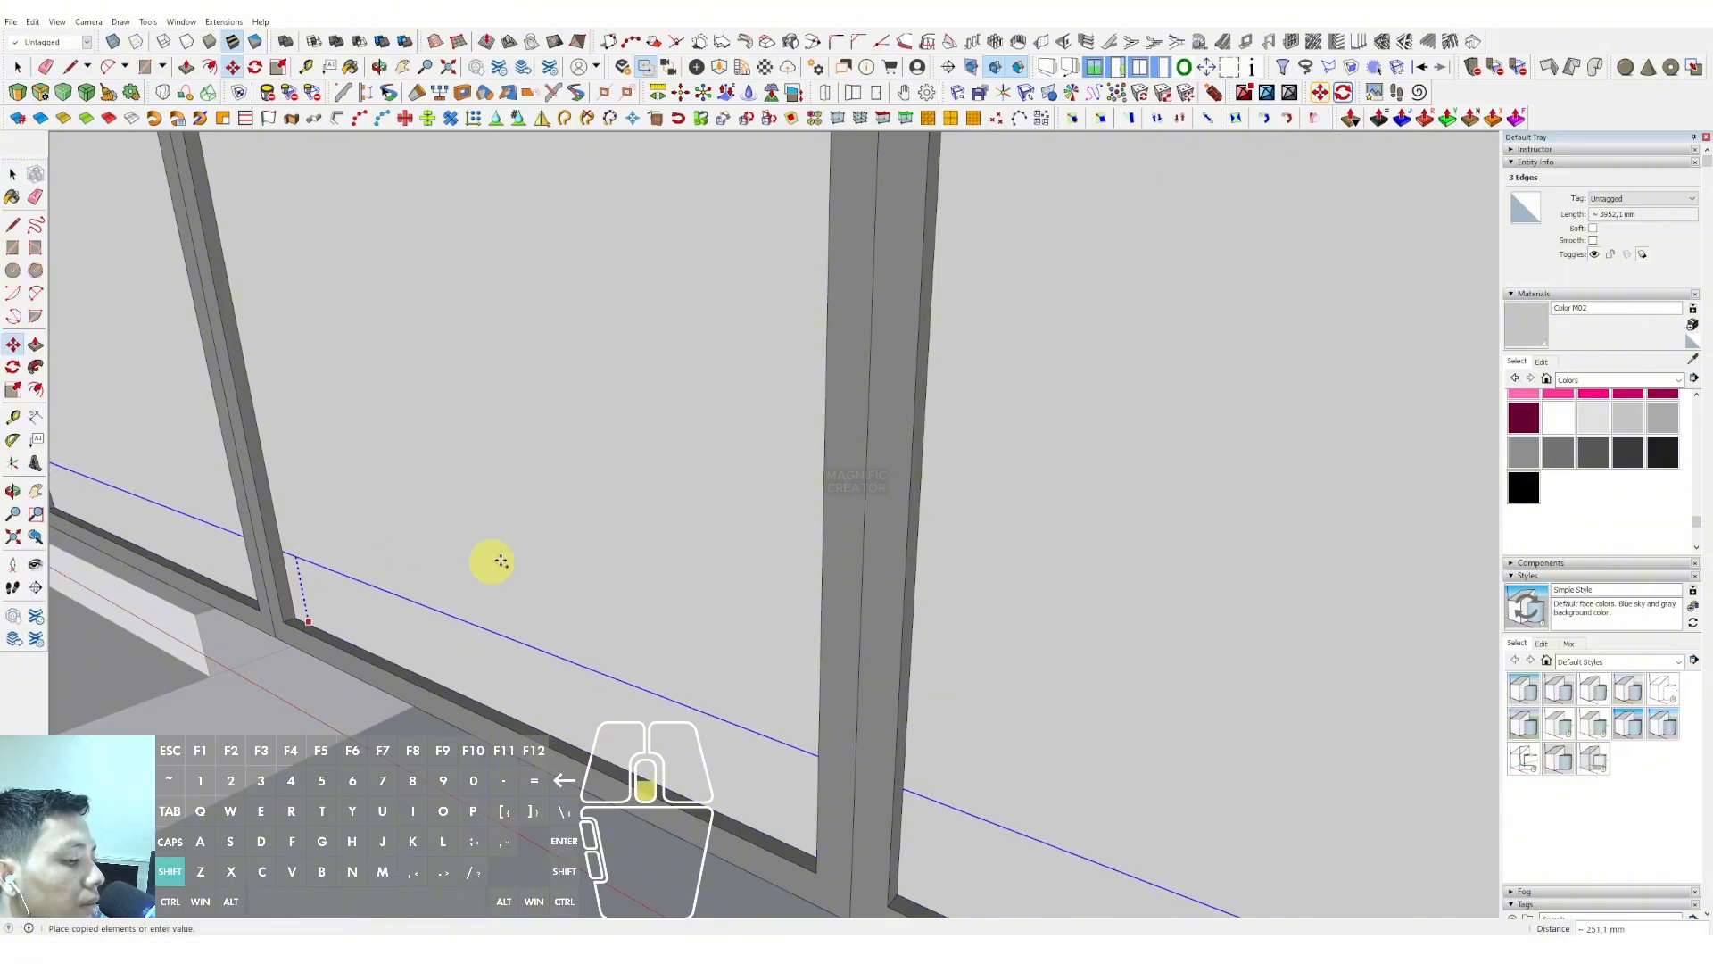
{"action": "scroll", "coordinate": [568, 586], "scroll_direction": "down", "scroll_amount": 2}
{"action": "middle_click_drag", "start_coordinate": [807, 308], "coordinate": [834, 643]}
{"action": "scroll", "coordinate": [859, 184], "scroll_direction": "up", "scroll_amount": 2}
{"action": "scroll", "coordinate": [866, 161], "scroll_direction": "up", "scroll_amount": 1}
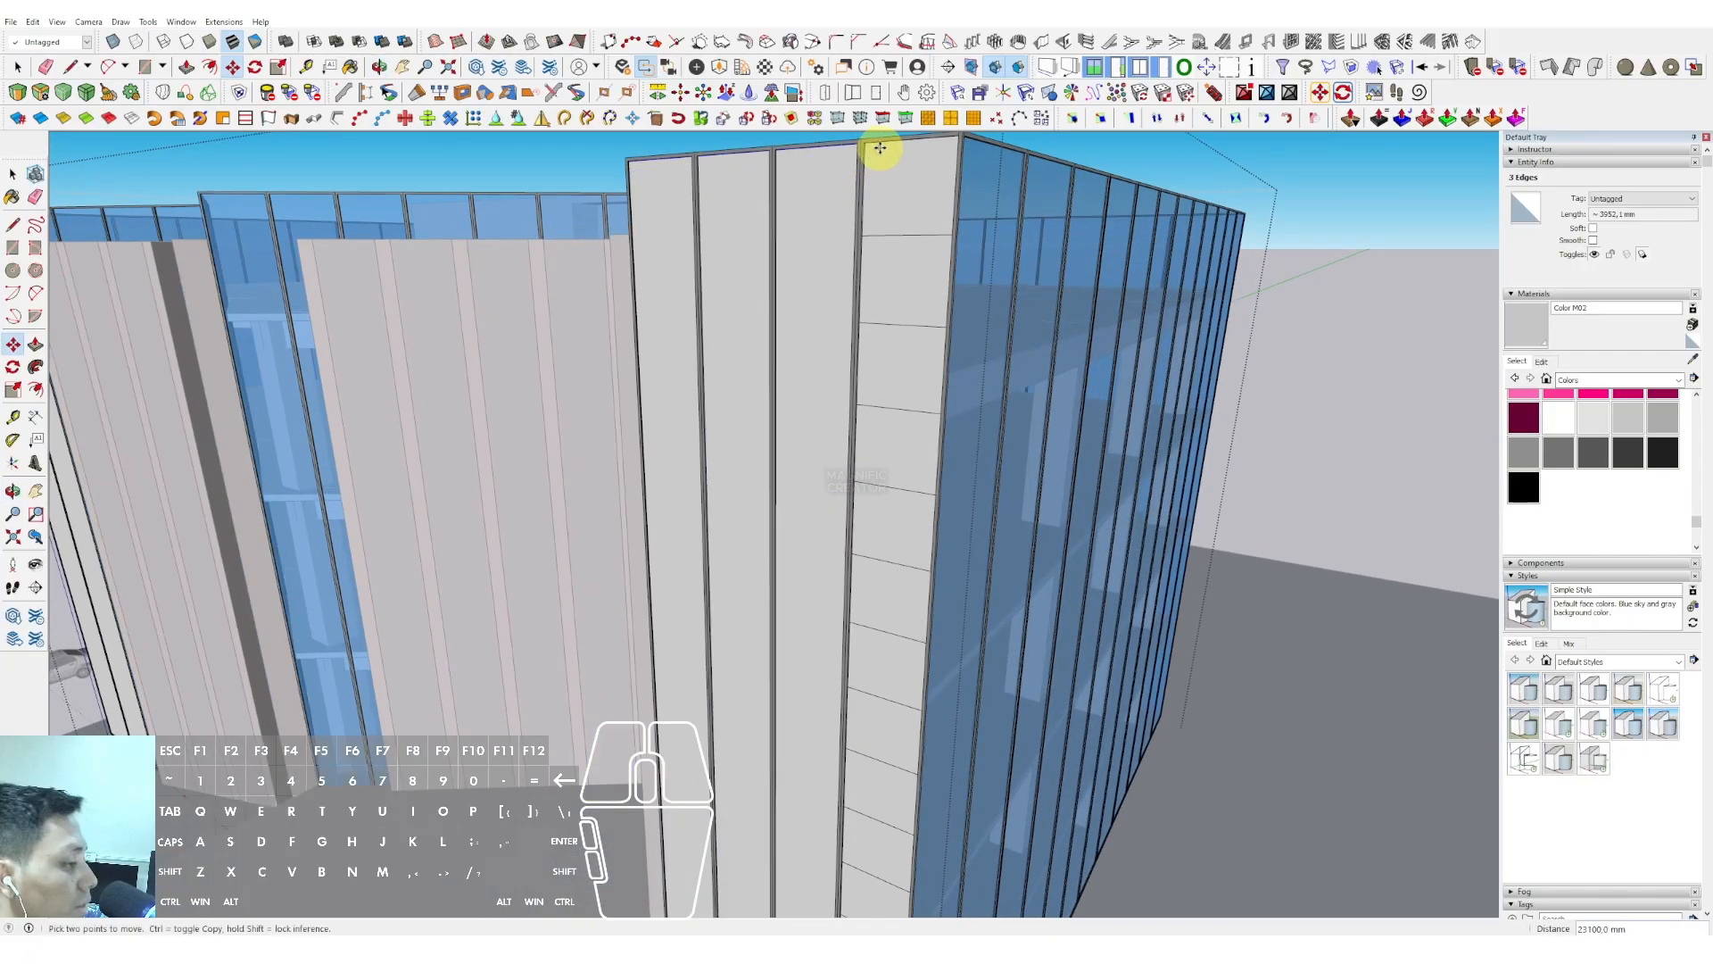
{"action": "key", "text": "space"}
{"action": "scroll", "coordinate": [879, 153], "scroll_direction": "down", "scroll_amount": 8}
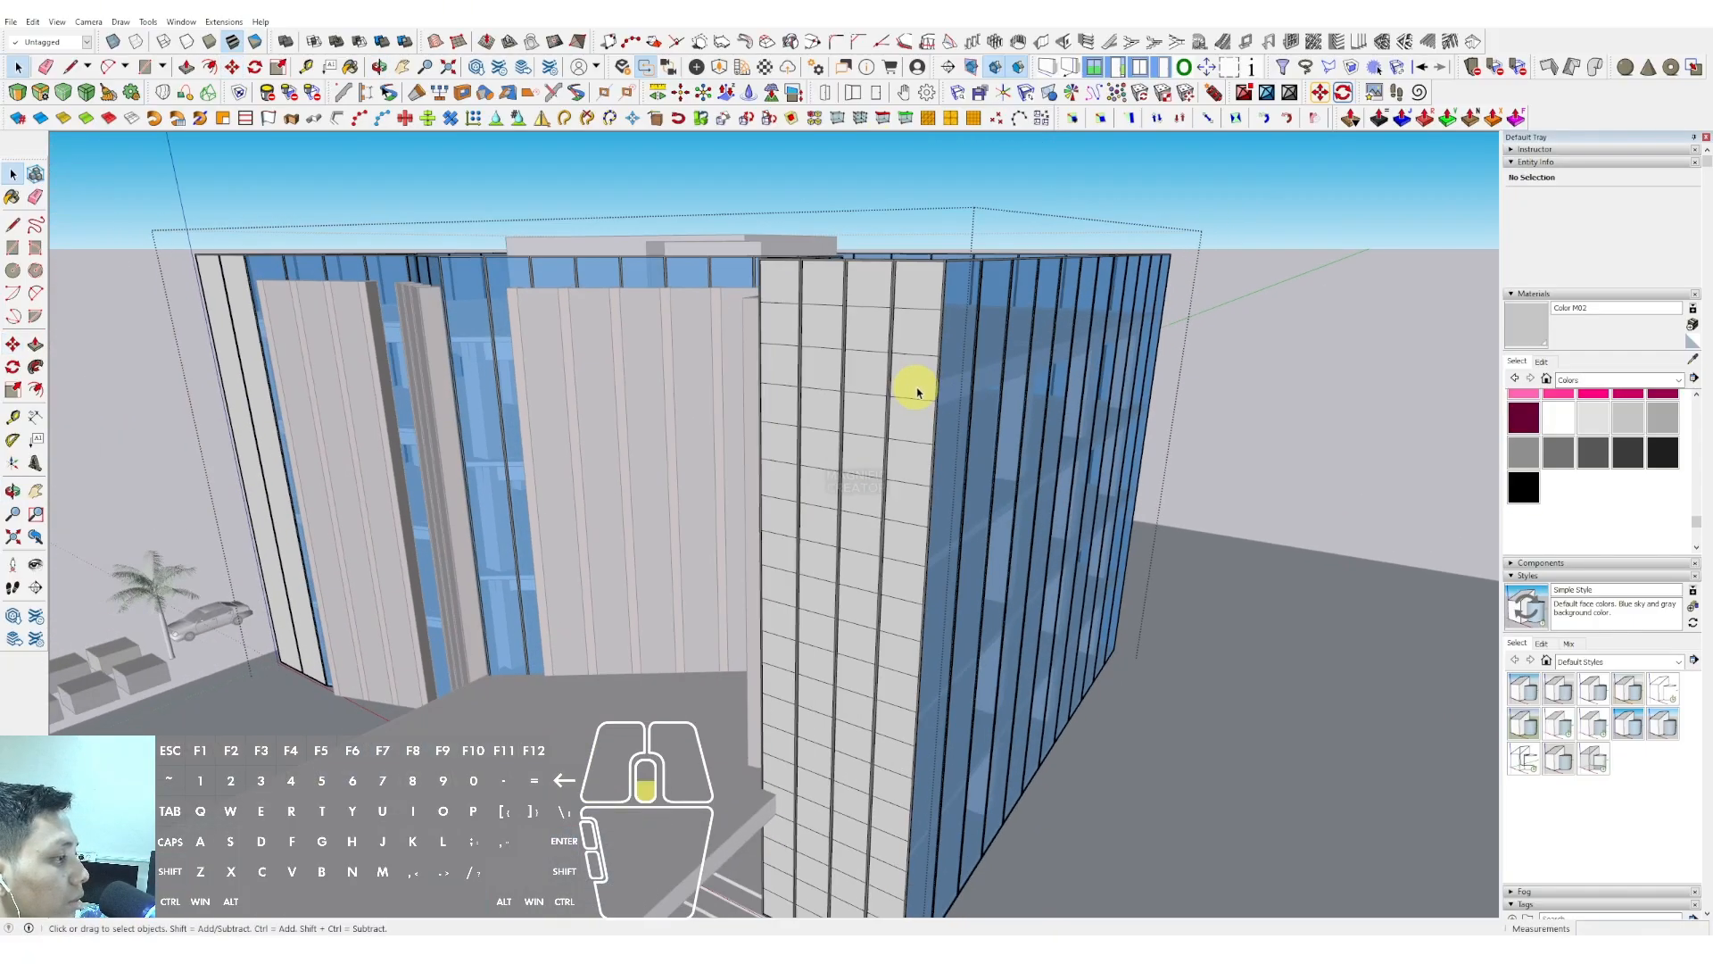
Open the curtain wall group for editing at the two front panels on the end opposite the projecting wing
{"action": "middle_click_drag", "start_coordinate": [815, 454], "coordinate": [749, 616]}
{"action": "scroll", "coordinate": [842, 536], "scroll_direction": "up", "scroll_amount": 5}
{"action": "scroll", "coordinate": [665, 633], "scroll_direction": "up", "scroll_amount": 5}
{"action": "double_click", "coordinate": [681, 659]}
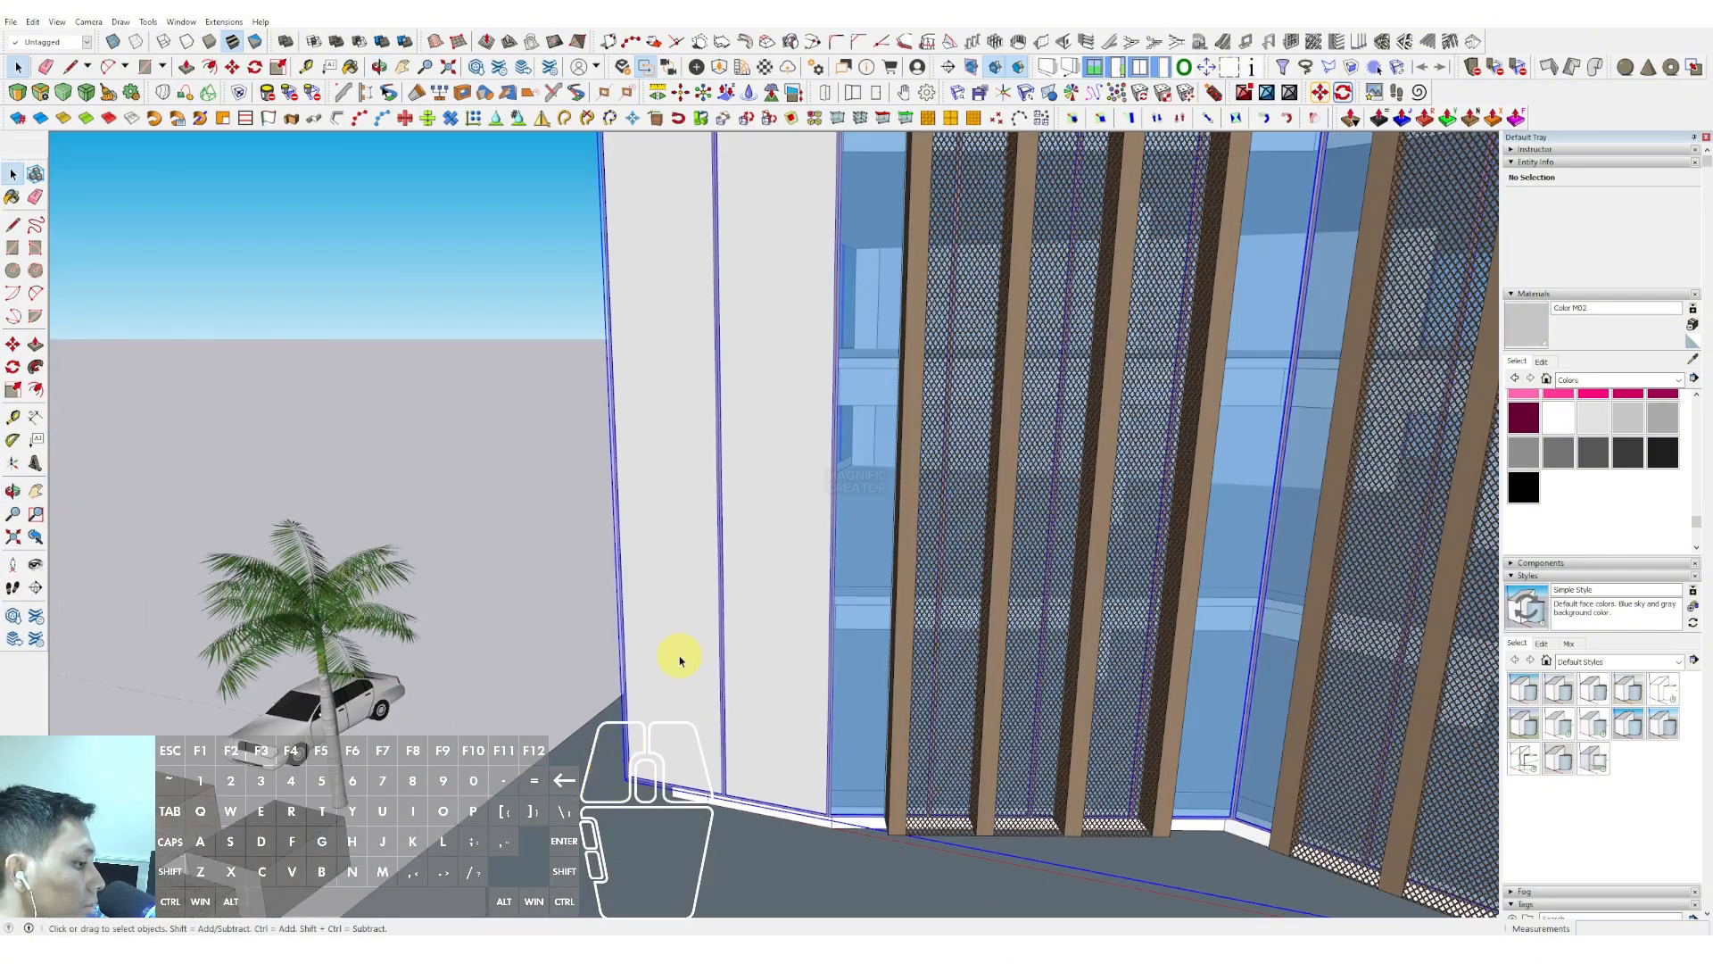
{"action": "triple_click", "coordinate": [680, 660]}
Copy both opposite-end panels' bottom edges up to the roof edge, divide the span into 20 equal joints, and close the group
{"action": "scroll", "coordinate": [749, 799], "scroll_direction": "up", "scroll_amount": 2}
{"action": "scroll", "coordinate": [711, 808], "scroll_direction": "up", "scroll_amount": 5}
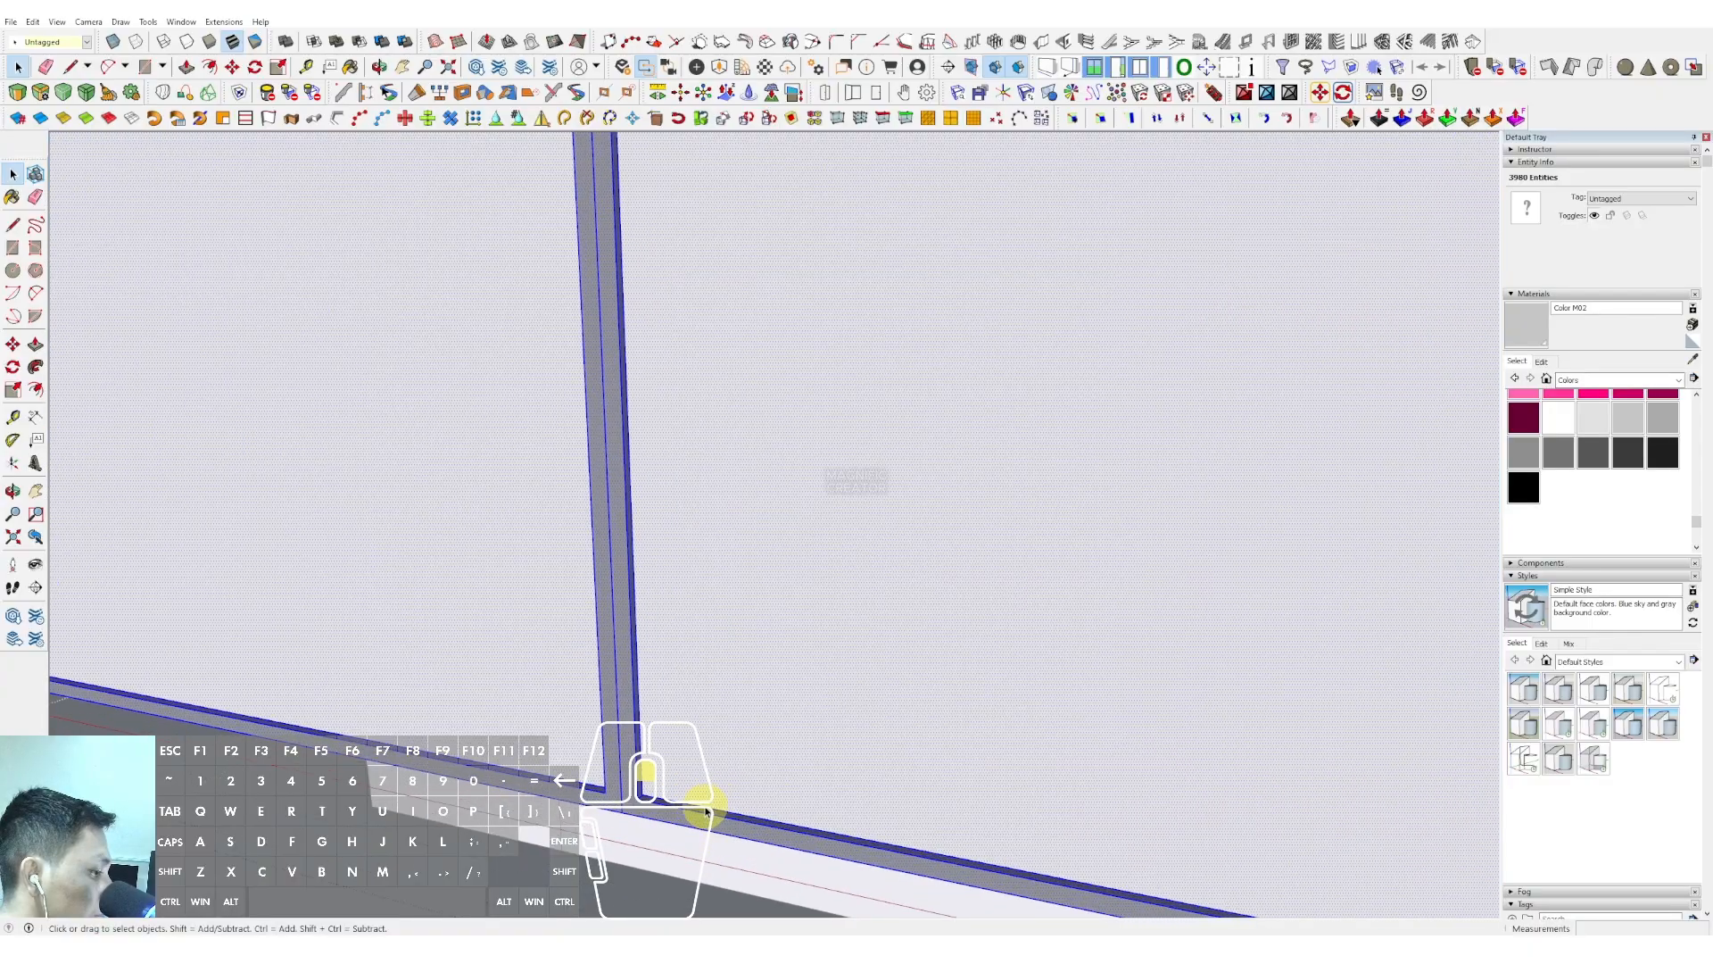
{"action": "left_click", "coordinate": [675, 805], "text": "shift"}
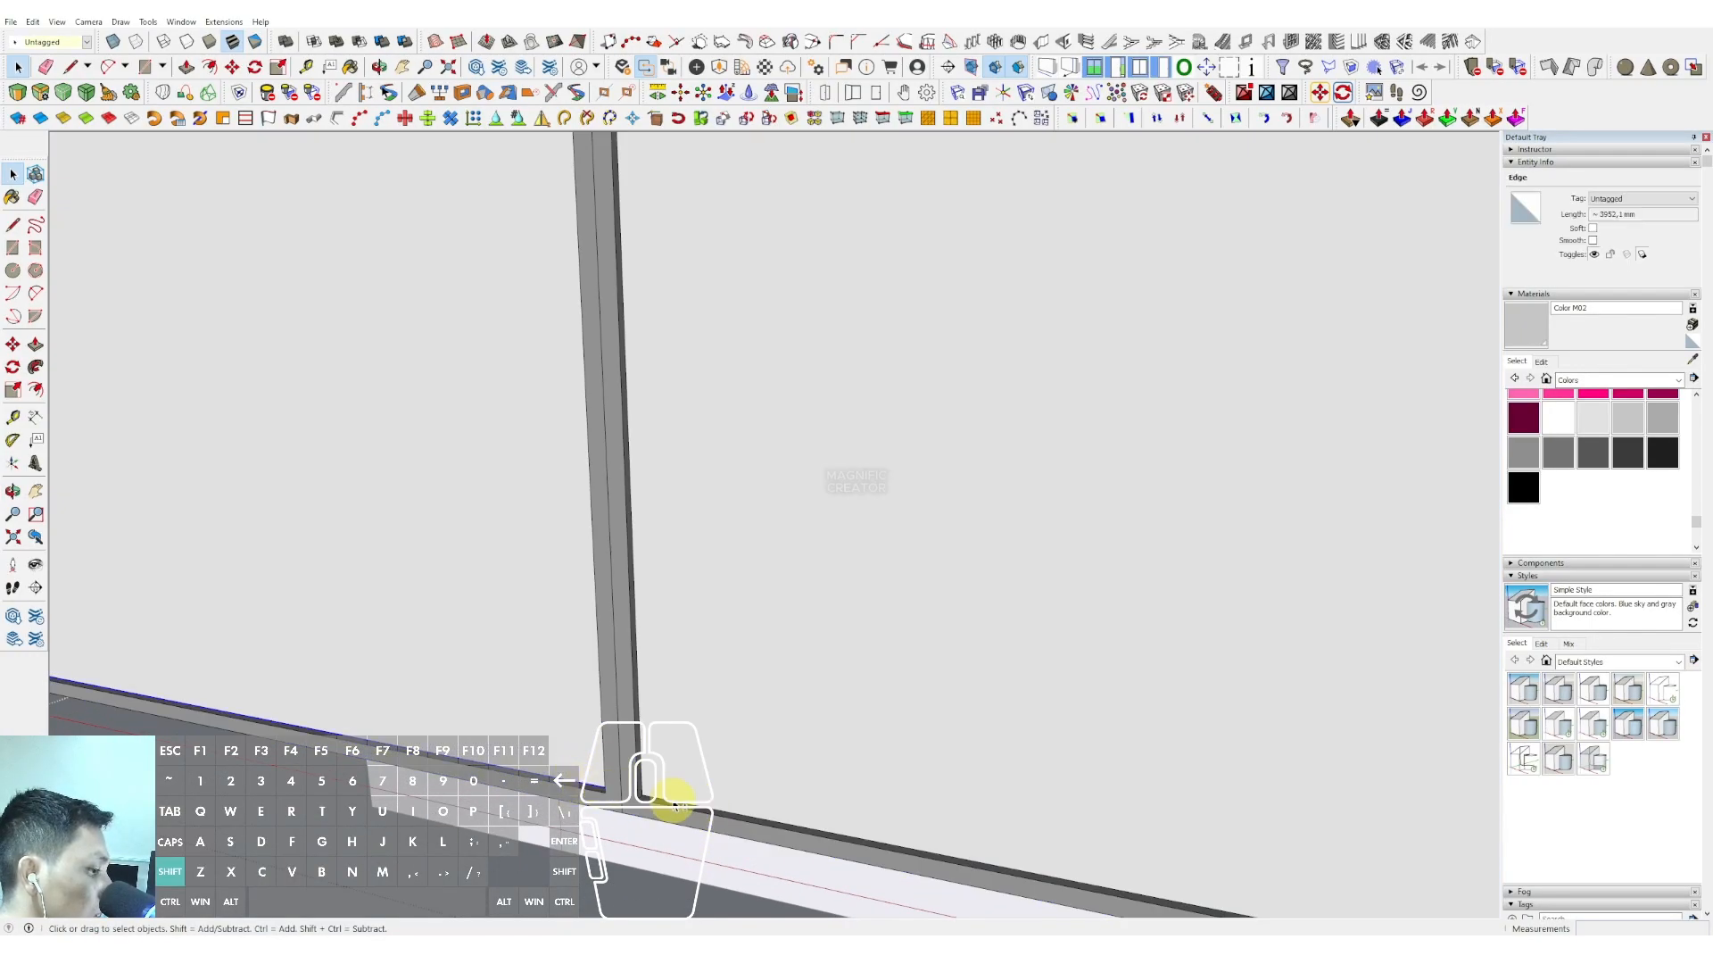
{"action": "middle_click_drag", "start_coordinate": [662, 797], "coordinate": [610, 779]}
{"action": "key", "text": "m"}
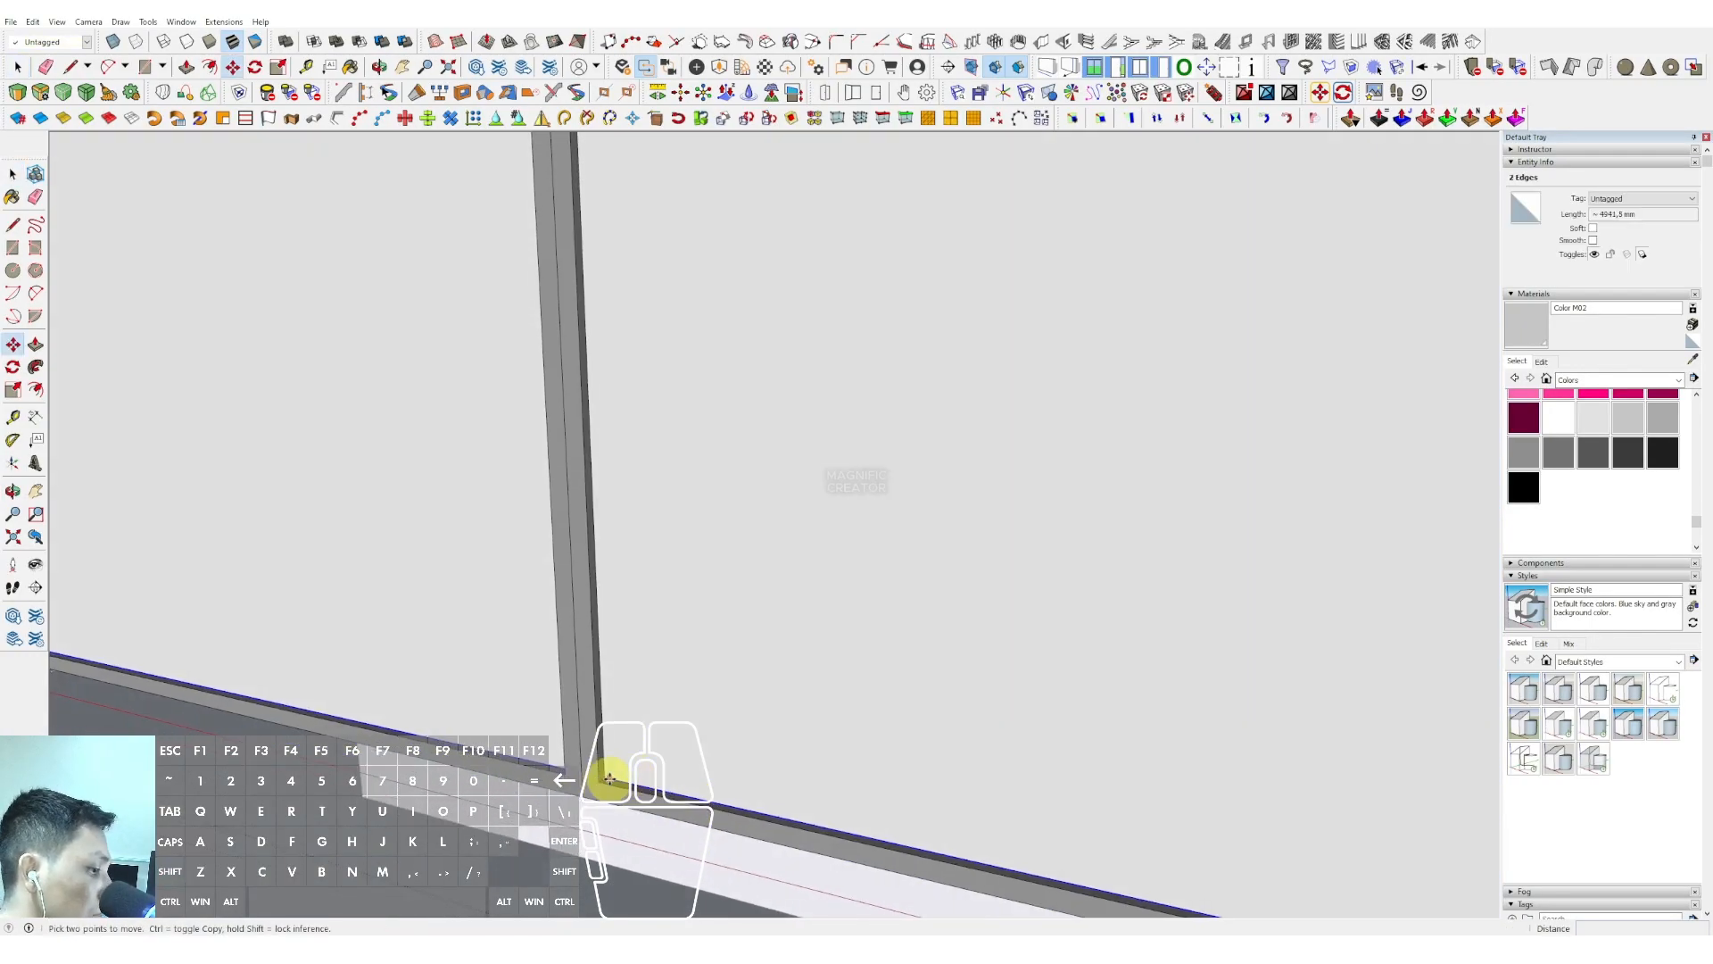
{"action": "scroll", "coordinate": [605, 779], "scroll_direction": "up", "scroll_amount": 2}
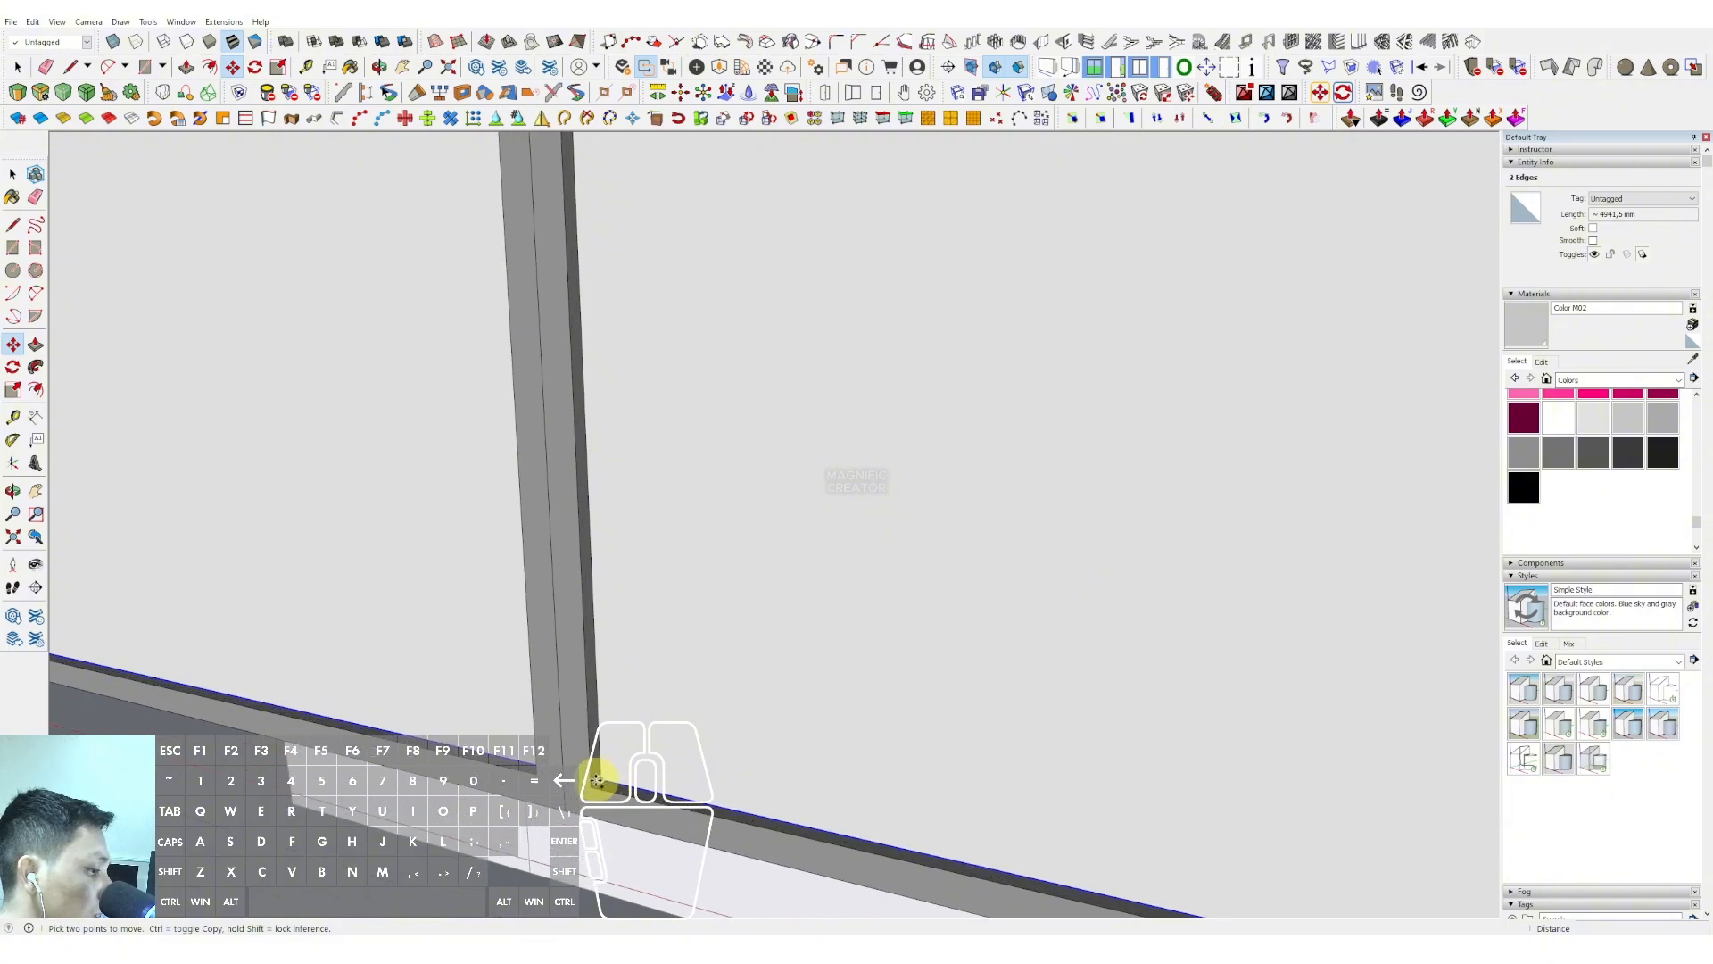
{"action": "scroll", "coordinate": [599, 500], "scroll_direction": "down", "scroll_amount": 6}
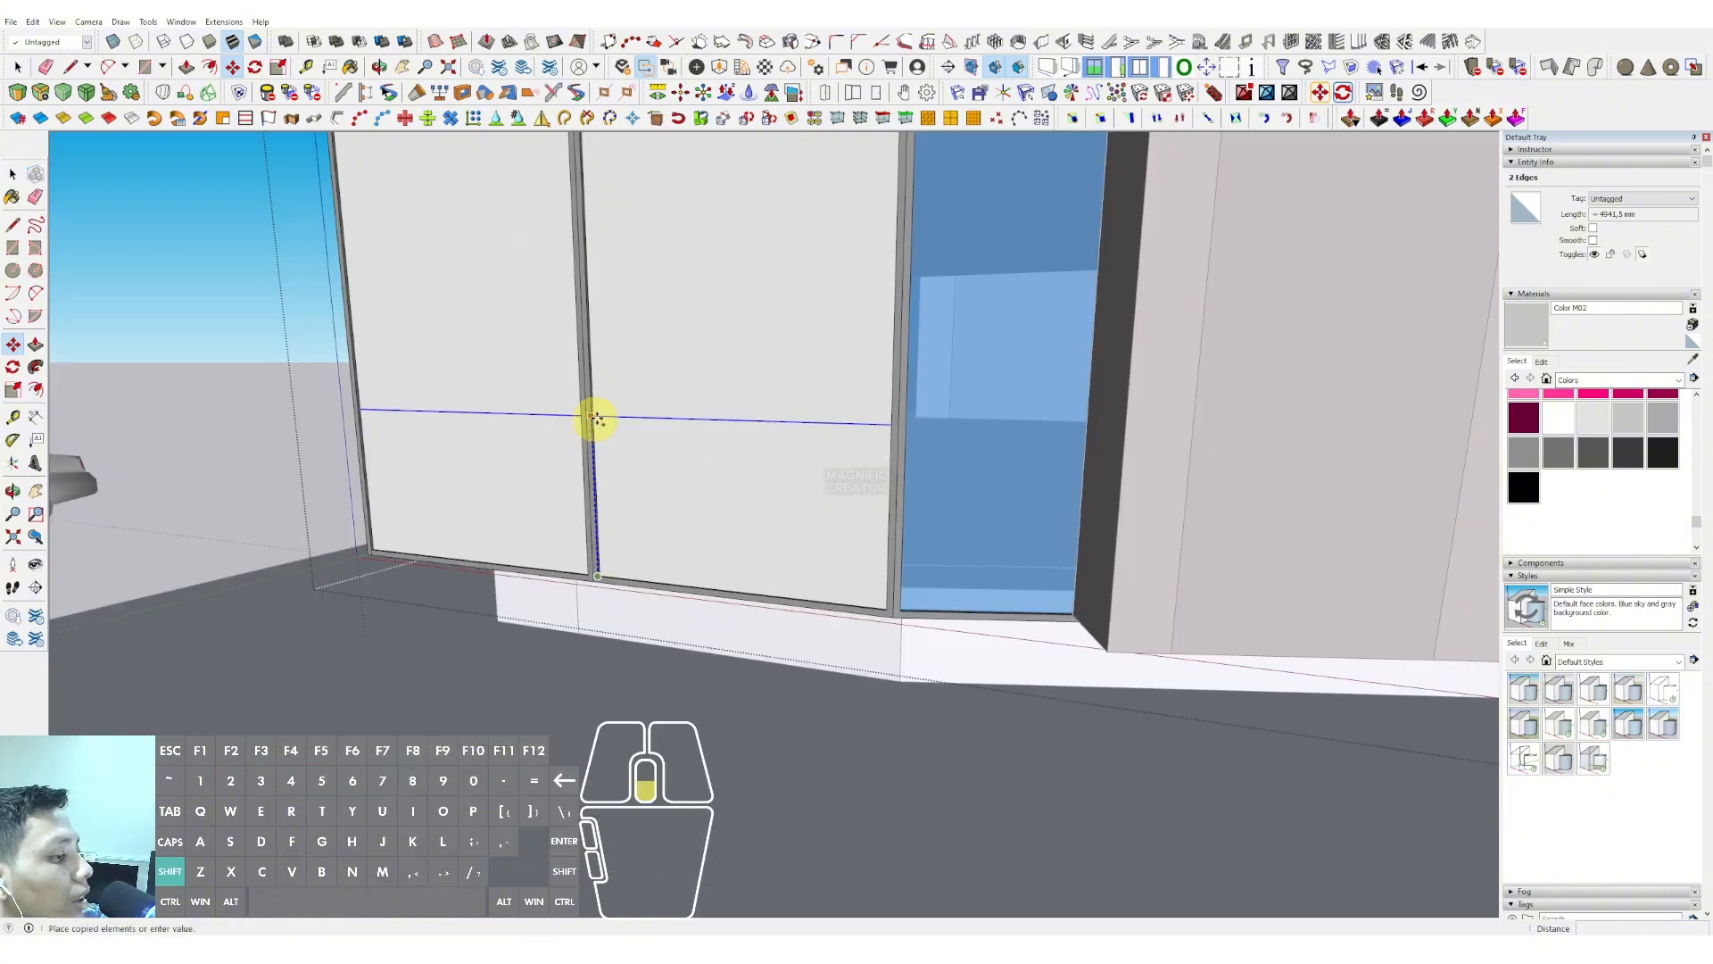
{"action": "scroll", "coordinate": [614, 357], "scroll_direction": "down", "scroll_amount": 6}
{"action": "scroll", "coordinate": [616, 267], "scroll_direction": "up", "scroll_amount": 5}
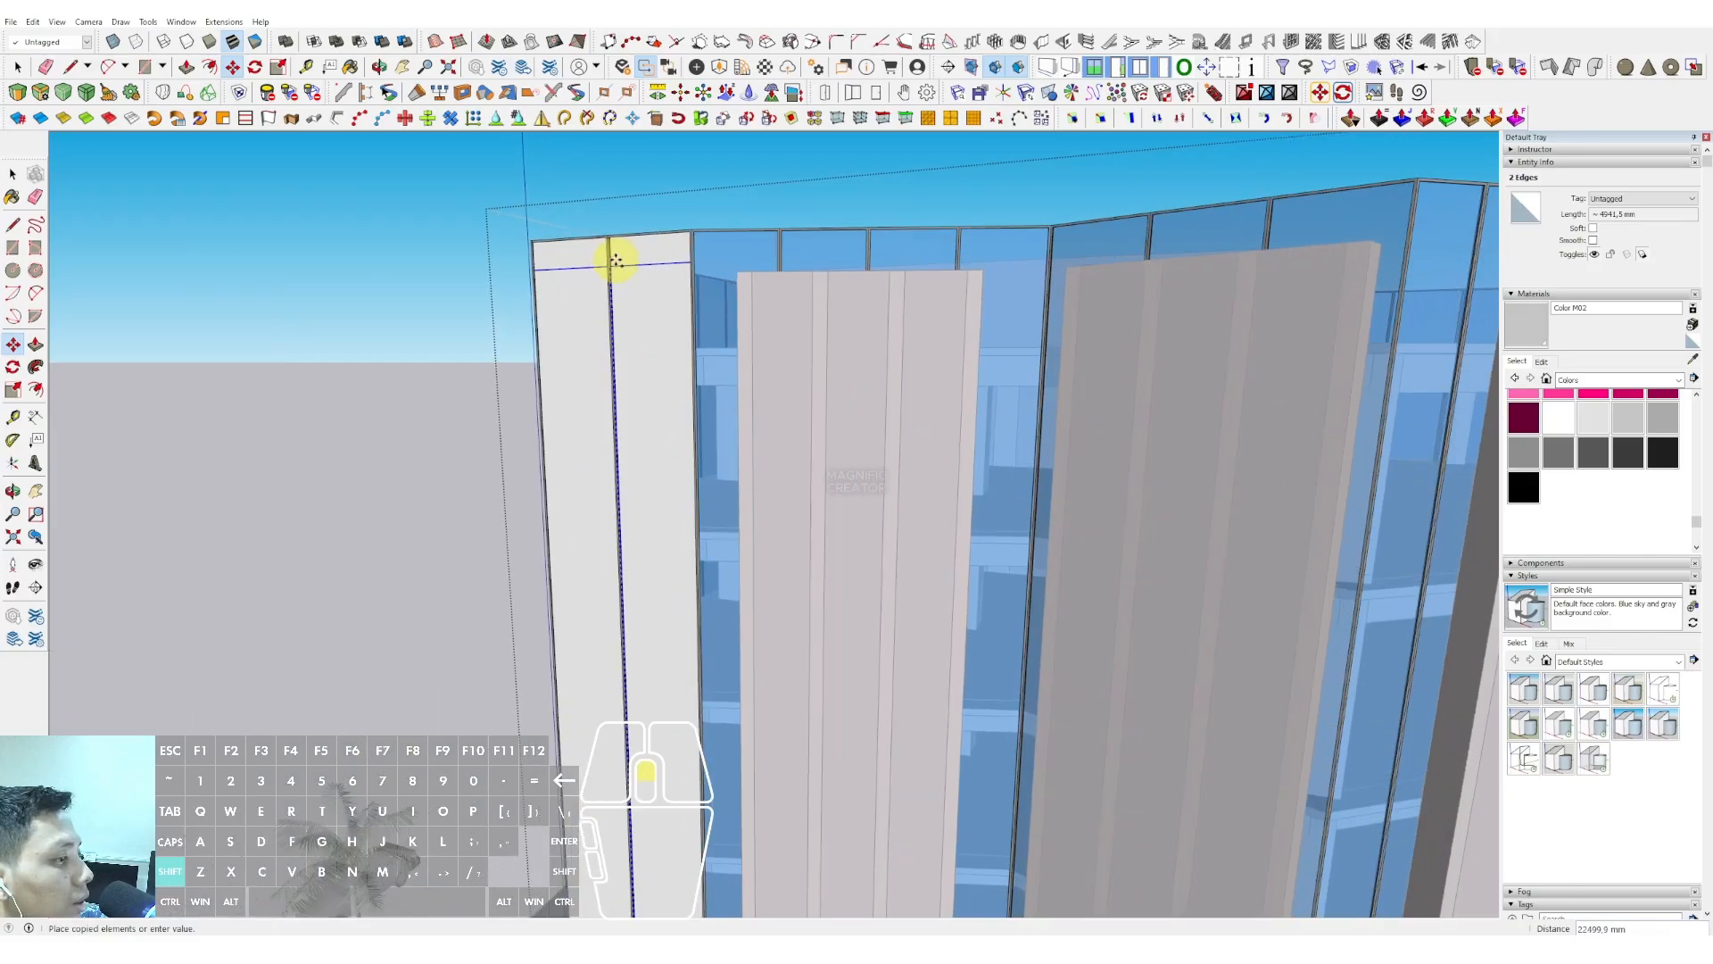
{"action": "type", "text": "20/"}
{"action": "key", "text": "Return"}
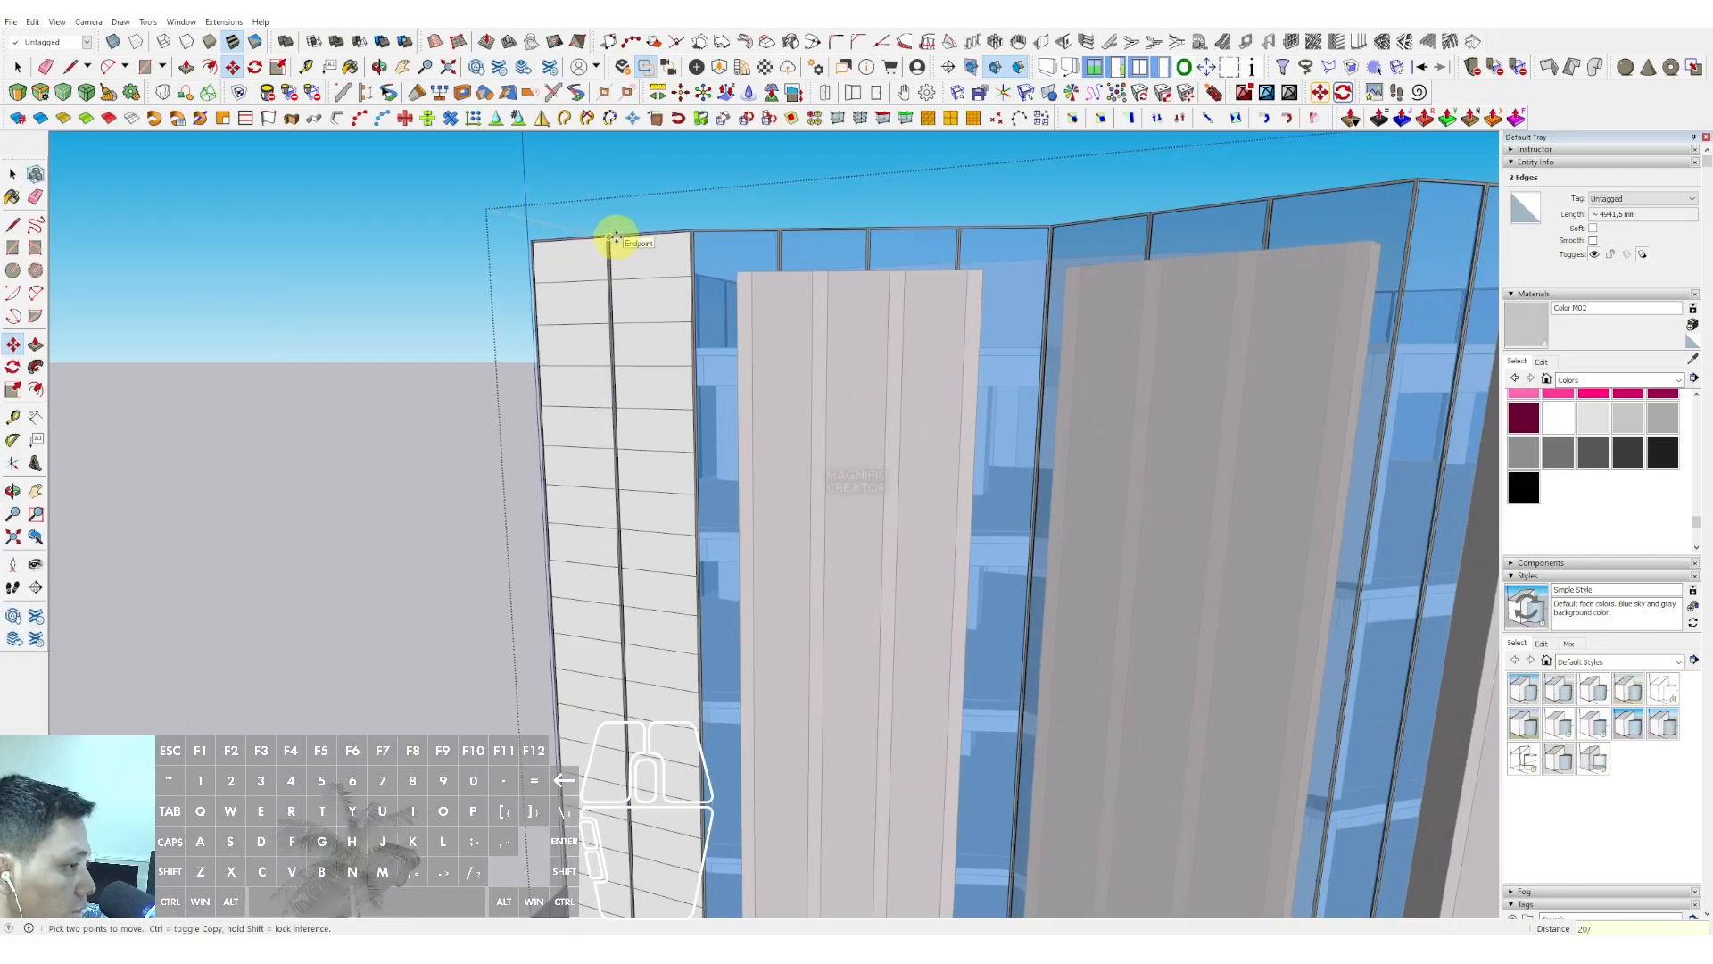
{"action": "key", "text": "space"}
{"action": "scroll", "coordinate": [612, 354], "scroll_direction": "down", "scroll_amount": 4}
{"action": "left_click", "coordinate": [375, 367]}
Draw two long narrow rectangles on the ground, one near the material sample blocks and one beyond the projecting wing
{"action": "middle_click_drag", "start_coordinate": [828, 501], "coordinate": [487, 683]}
{"action": "key", "text": "r"}
{"action": "left_click", "coordinate": [367, 762]}
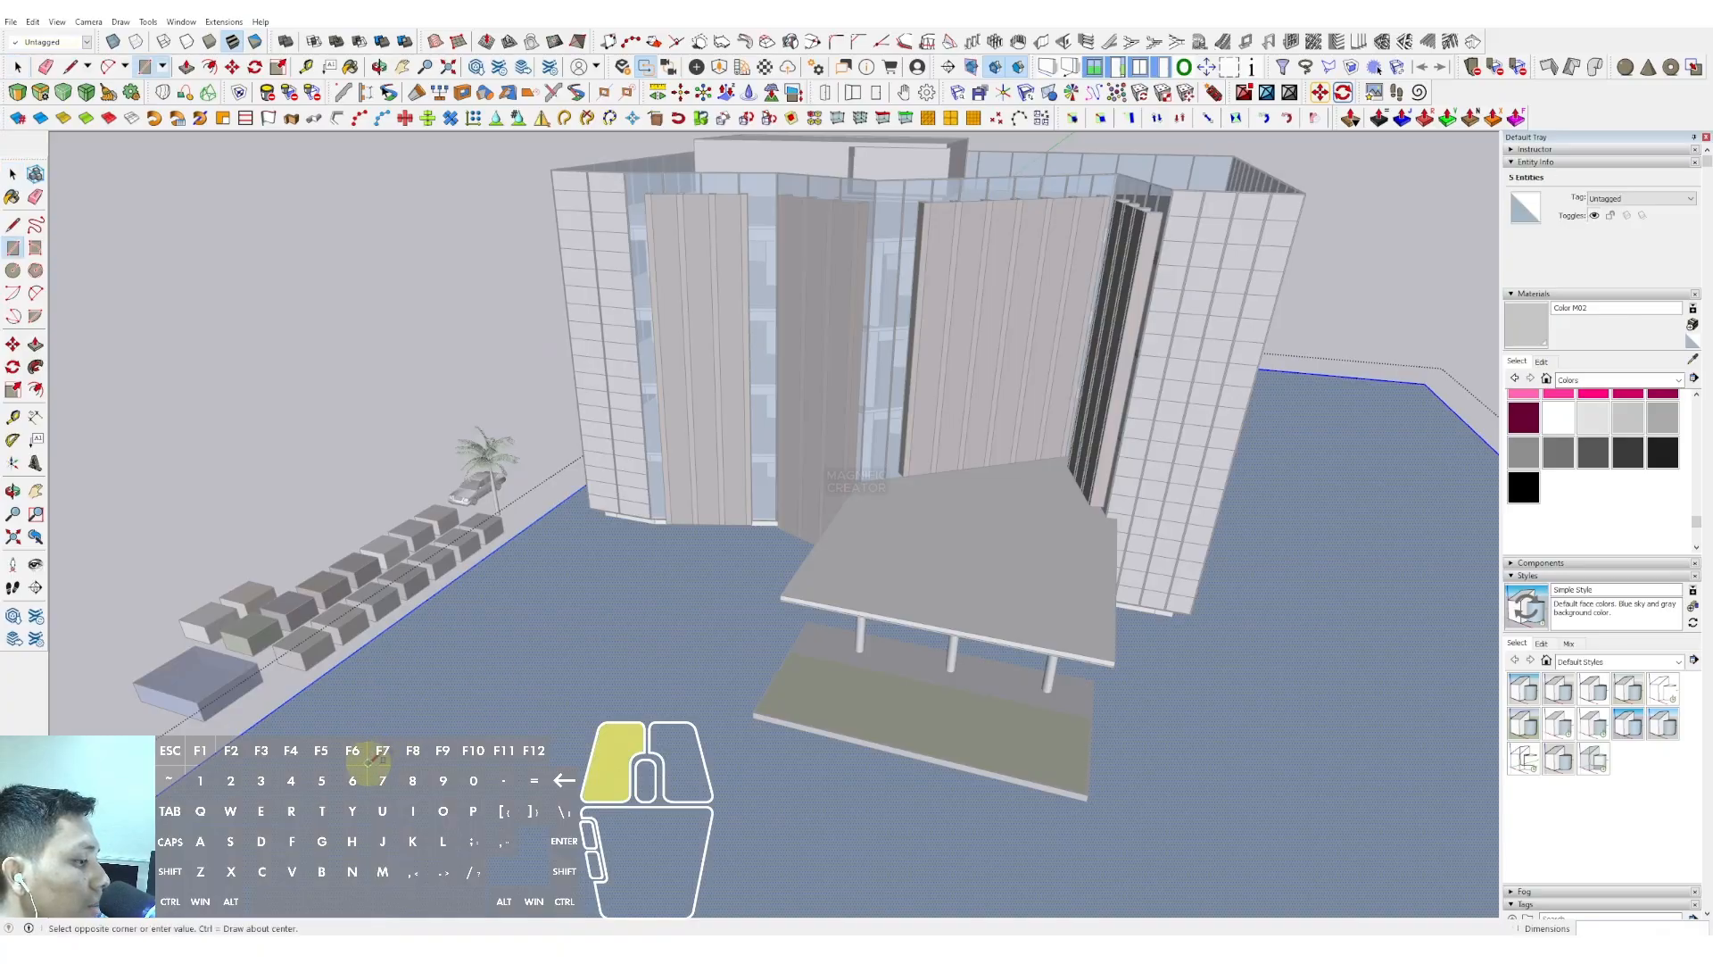
{"action": "left_click", "coordinate": [612, 587]}
{"action": "scroll", "coordinate": [612, 591], "scroll_direction": "down", "scroll_amount": 3}
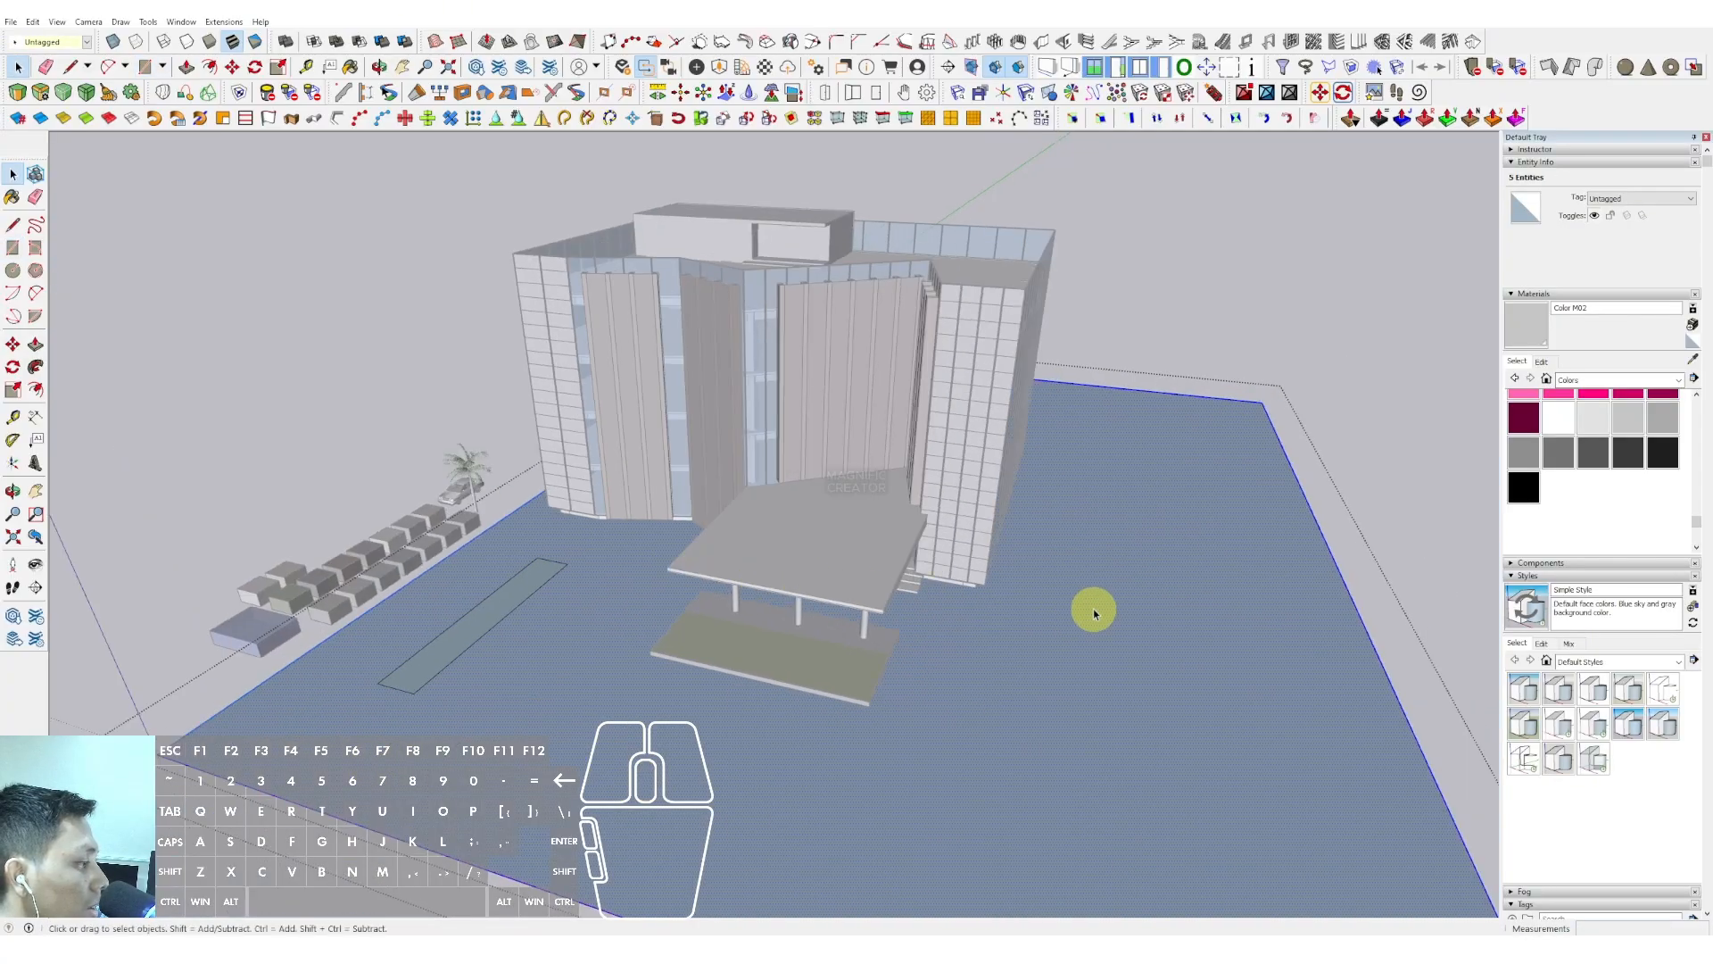
{"action": "left_click", "coordinate": [1072, 581]}
{"action": "left_click", "coordinate": [1316, 588]}
{"action": "key", "text": "space"}
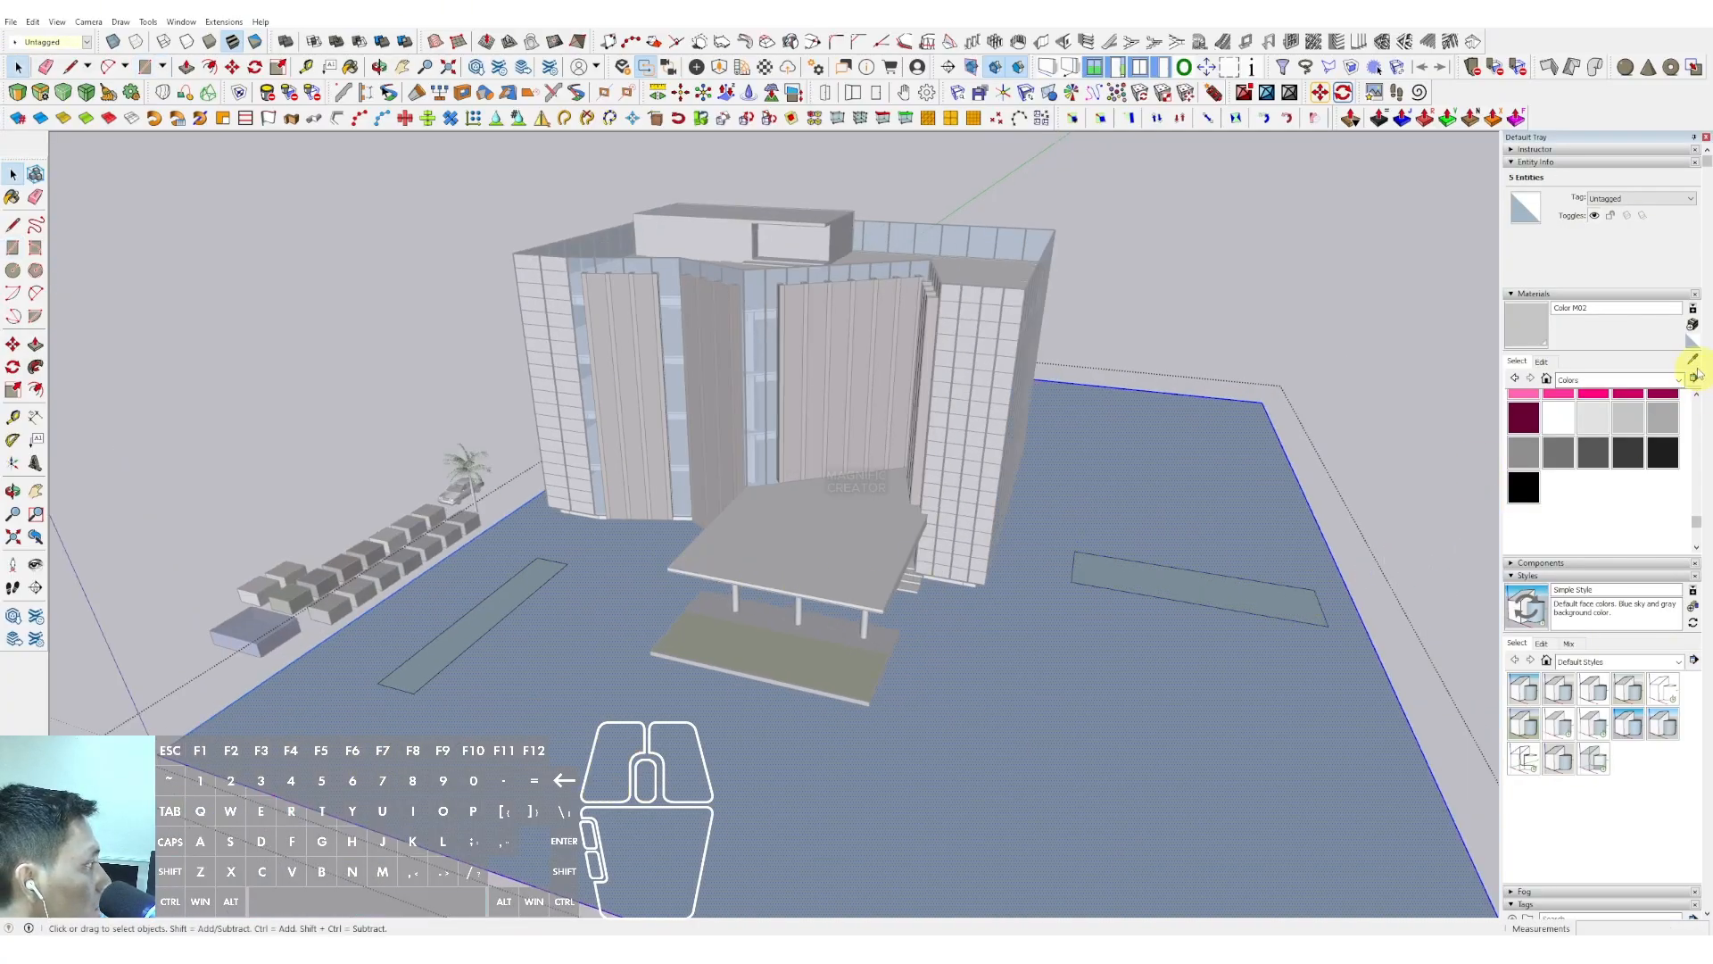
Sample Grass Light Green from the canopy planter and paint both new ground strips with it
{"action": "left_click", "coordinate": [1694, 361]}
{"action": "scroll", "coordinate": [789, 673], "scroll_direction": "up", "scroll_amount": 2}
{"action": "left_click", "coordinate": [796, 669]}
{"action": "left_click", "coordinate": [1158, 560]}
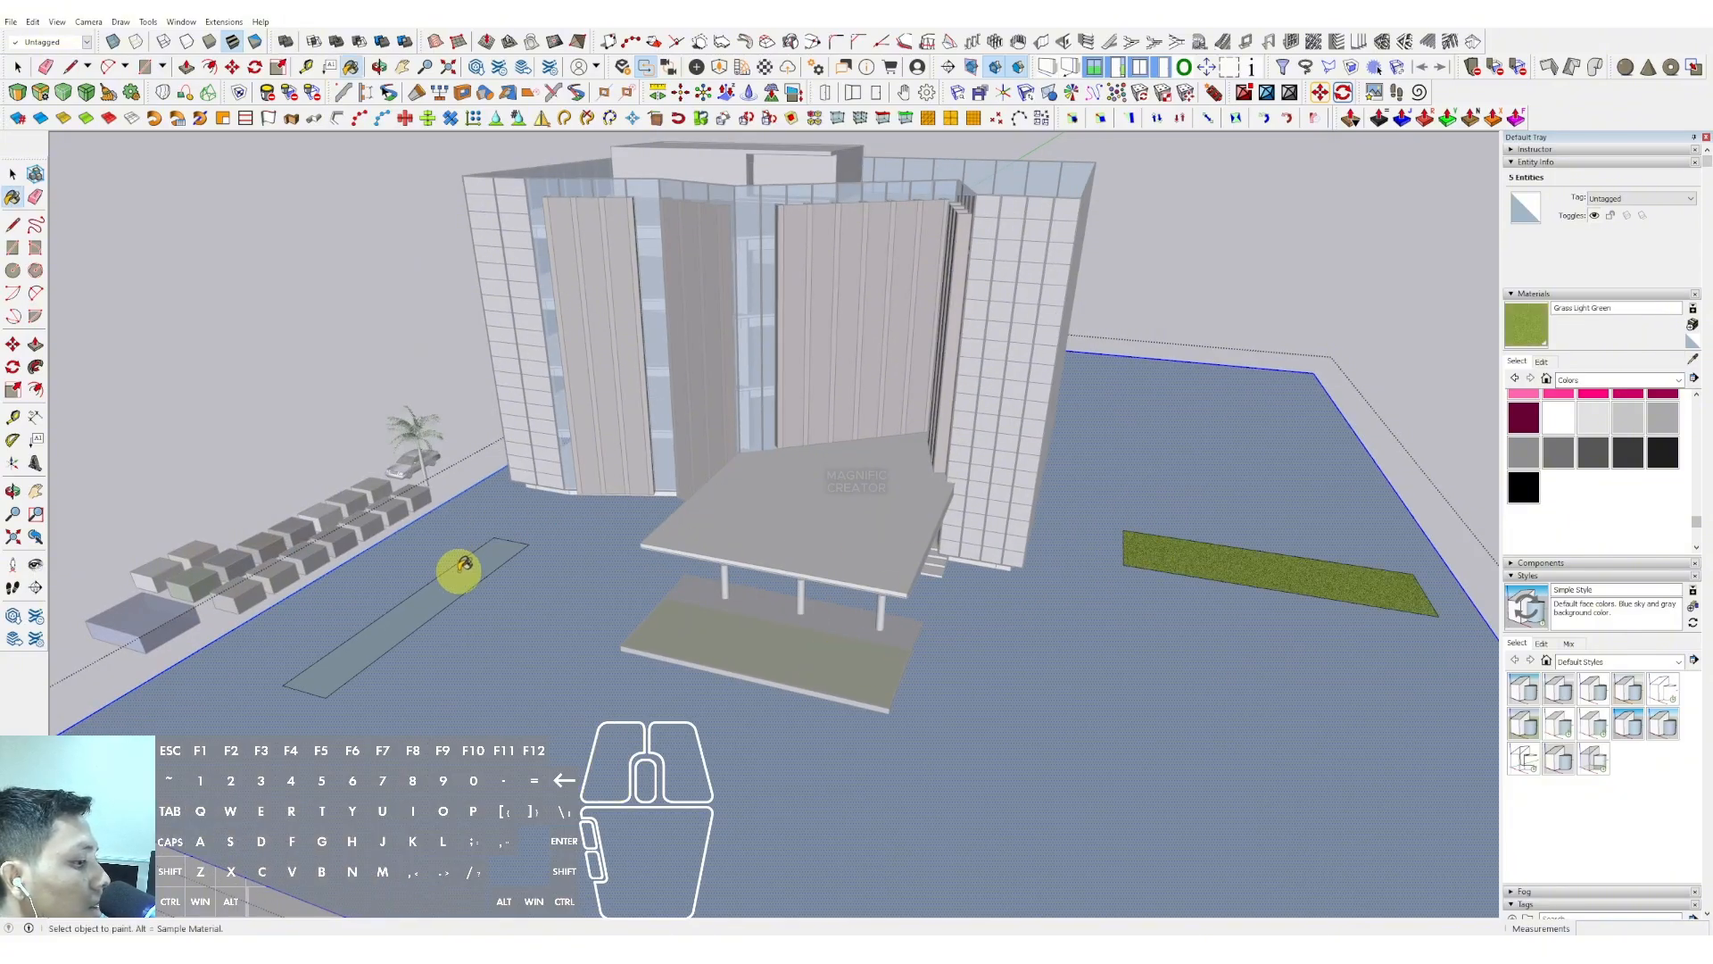
{"action": "left_click", "coordinate": [458, 571]}
{"action": "key", "text": "space"}
Copy the palm tree beside the parked car onto the front end of the grass strip near the sample blocks
{"action": "left_click", "coordinate": [417, 340]}
{"action": "scroll", "coordinate": [421, 440], "scroll_direction": "up", "scroll_amount": 4}
{"action": "left_click", "coordinate": [420, 440]}
{"action": "scroll", "coordinate": [455, 520], "scroll_direction": "up", "scroll_amount": 5}
{"action": "key", "text": "m"}
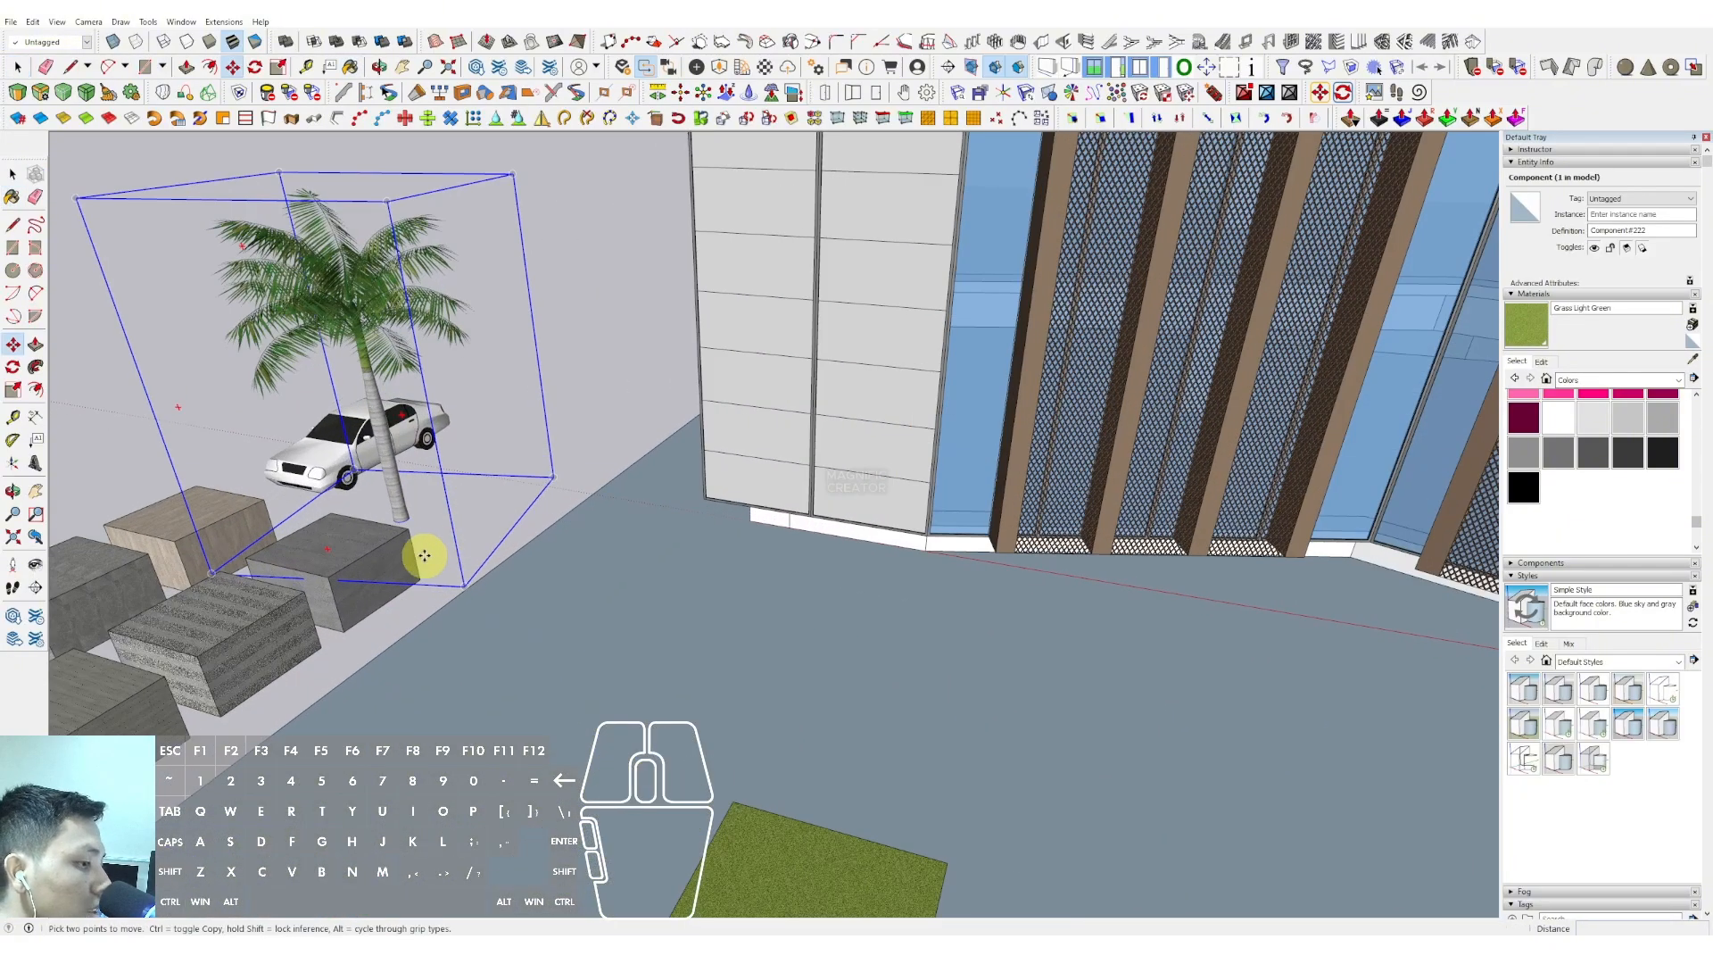
{"action": "left_click", "coordinate": [408, 519]}
{"action": "scroll", "coordinate": [623, 497], "scroll_direction": "down", "scroll_amount": 5}
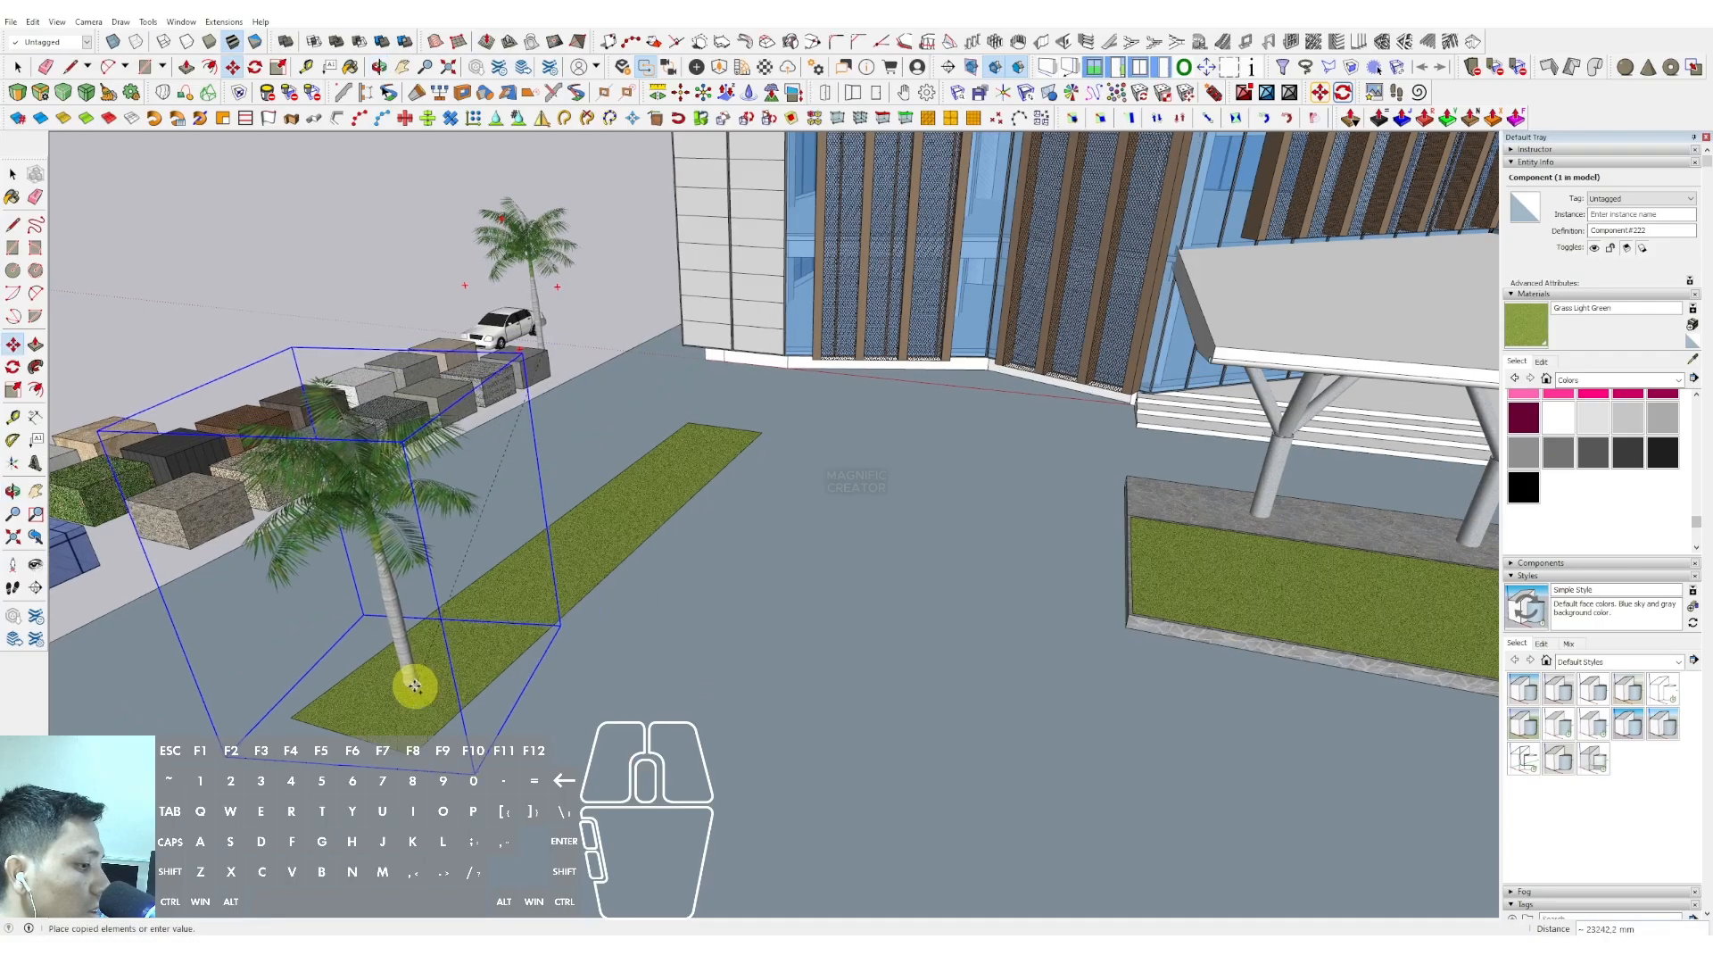
{"action": "scroll", "coordinate": [413, 721], "scroll_direction": "up", "scroll_amount": 3}
{"action": "key", "text": "ctrl"}
{"action": "left_click", "coordinate": [414, 721]}
Place three more palm copies in a row along the grass strip near the sample blocks
{"action": "left_click", "coordinate": [593, 659]}
{"action": "key", "text": "ctrl"}
{"action": "left_click", "coordinate": [614, 641]}
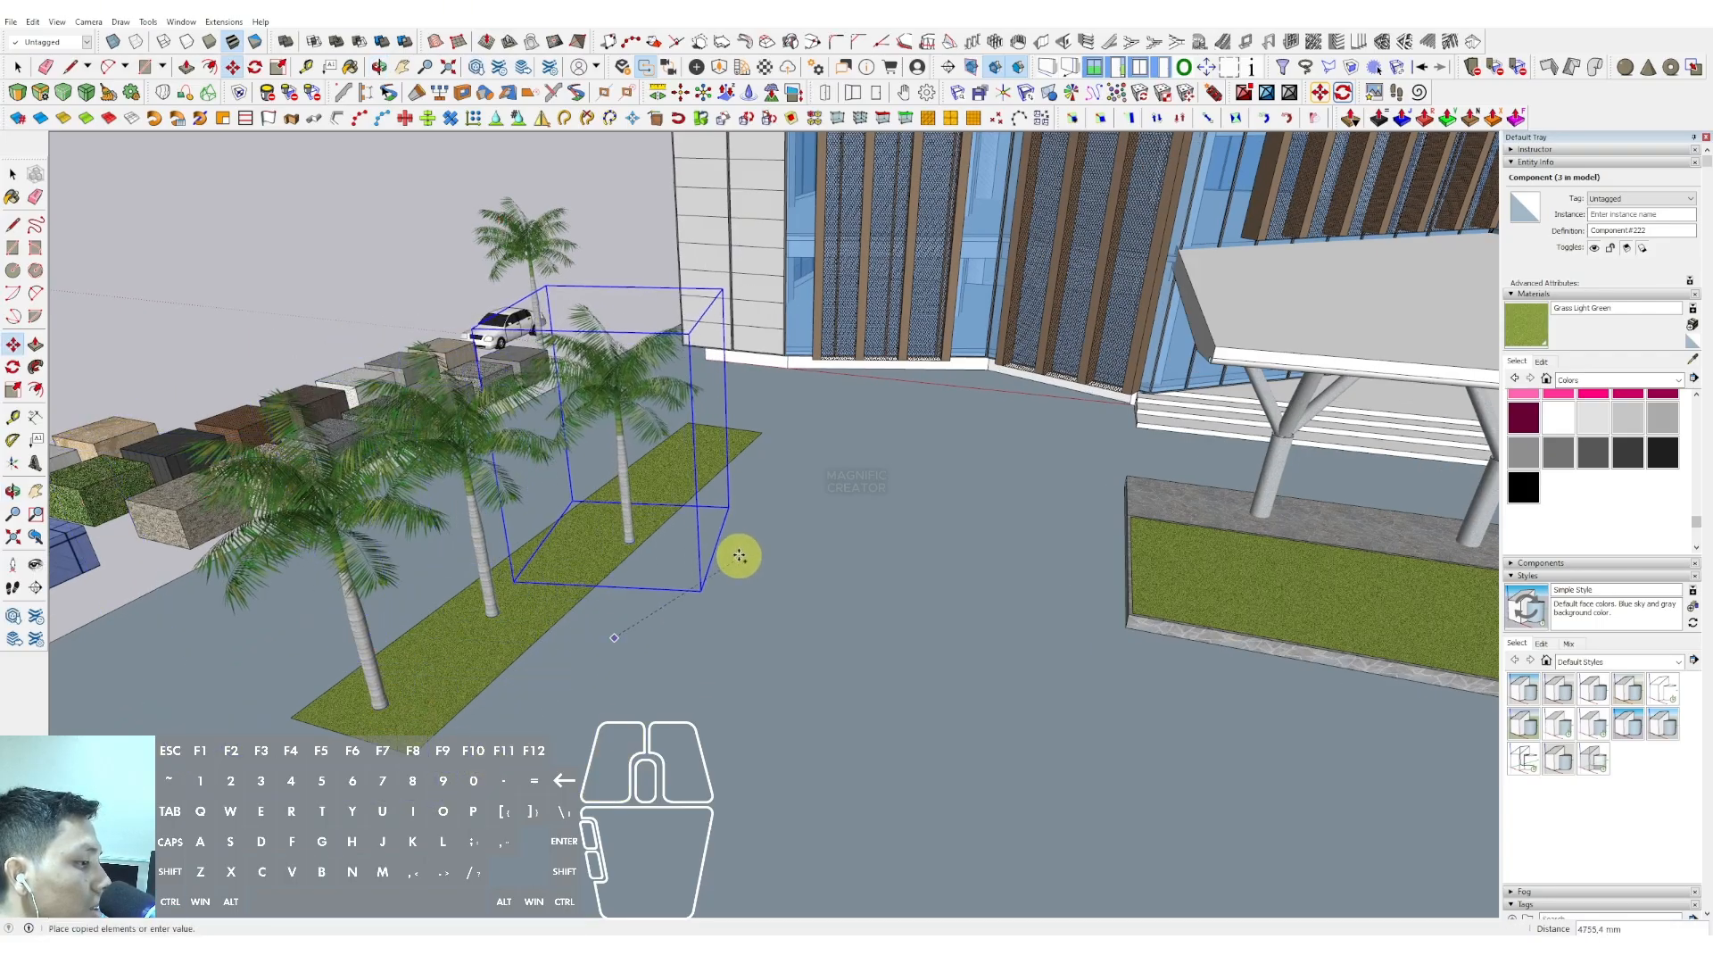
{"action": "left_click", "coordinate": [796, 470]}
Copy two palms onto the canopy's grass planter, one at each end of its front edge
{"action": "key", "text": "ctrl"}
{"action": "left_click", "coordinate": [796, 471]}
{"action": "scroll", "coordinate": [921, 551], "scroll_direction": "down", "scroll_amount": 2}
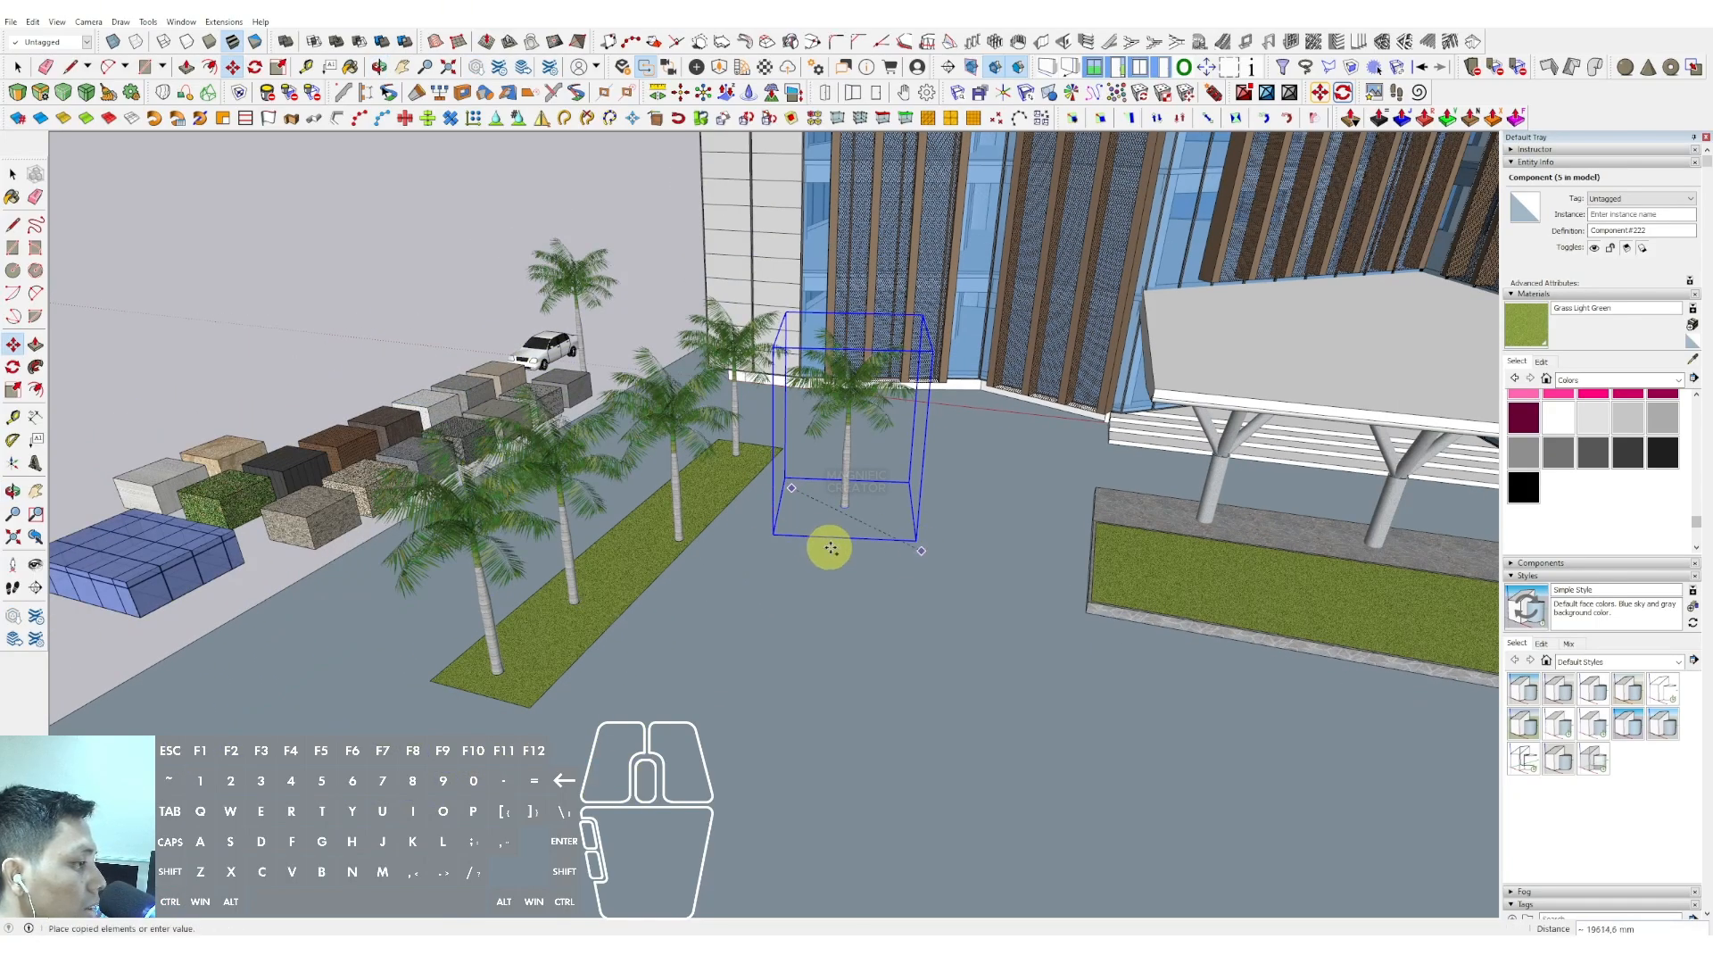
{"action": "middle_click_drag", "start_coordinate": [830, 548], "coordinate": [746, 527]}
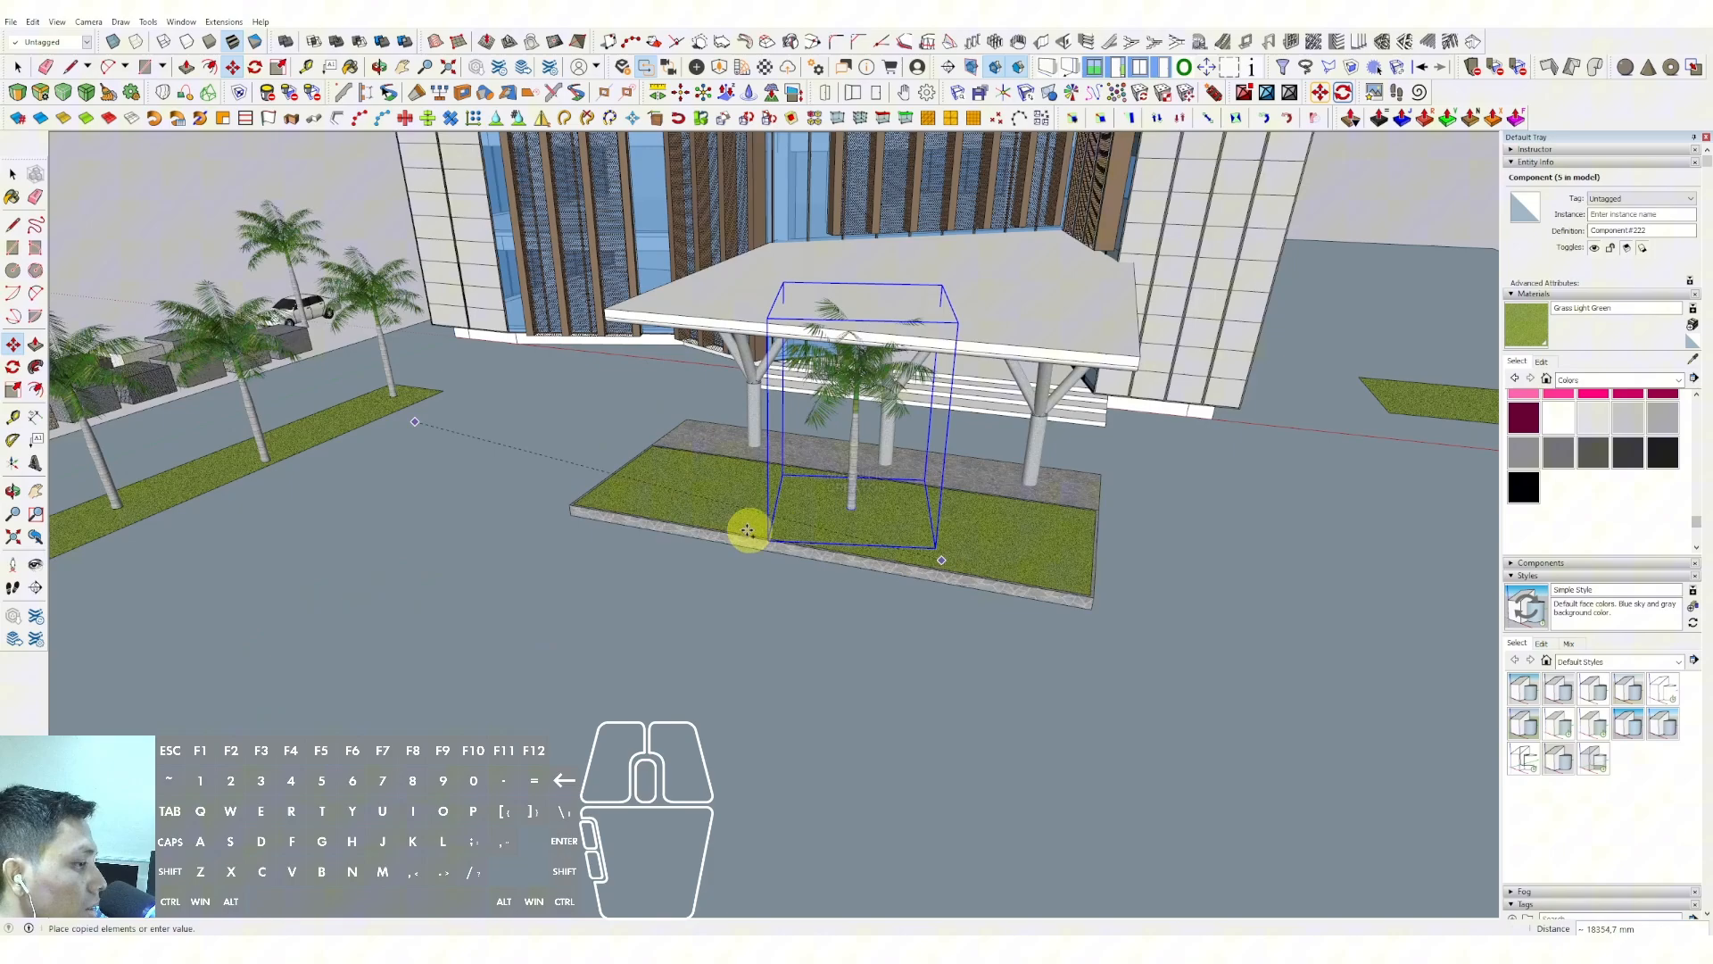
{"action": "left_click", "coordinate": [662, 559]}
{"action": "scroll", "coordinate": [615, 503], "scroll_direction": "up", "scroll_amount": 2}
{"action": "key", "text": "ctrl"}
{"action": "left_click", "coordinate": [625, 505]}
{"action": "scroll", "coordinate": [821, 530], "scroll_direction": "down", "scroll_amount": 2, "text": "shift"}
{"action": "middle_click_drag", "start_coordinate": [819, 527], "coordinate": [563, 486], "text": "shift"}
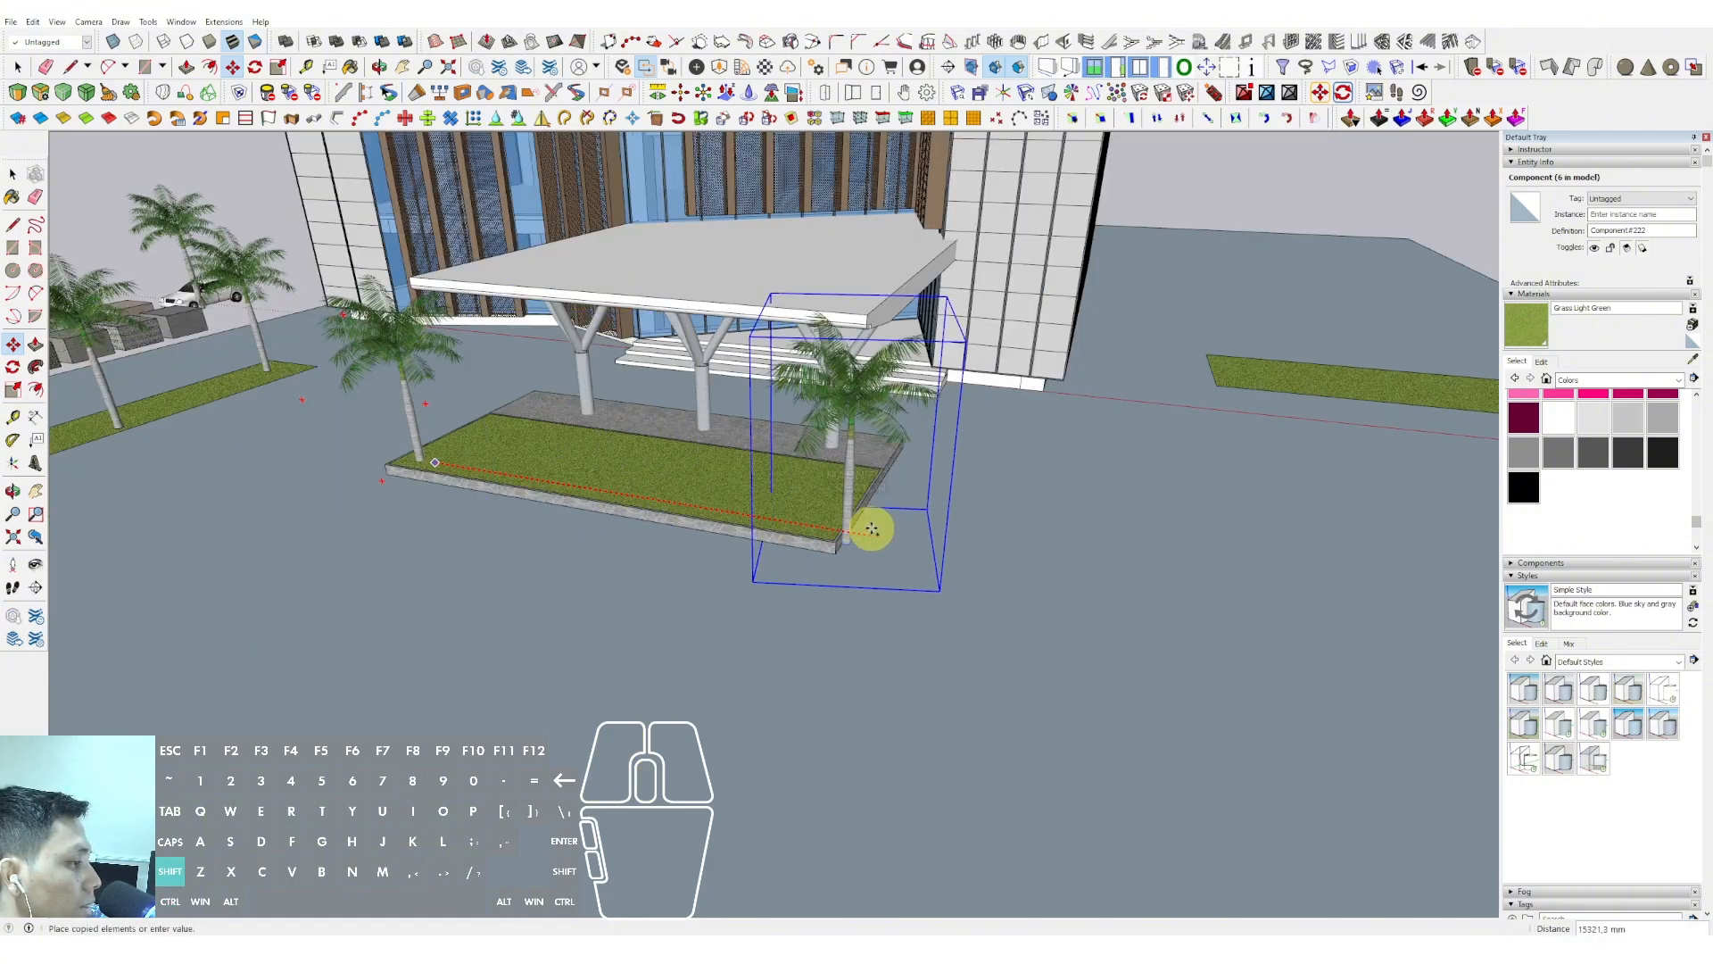
{"action": "left_click", "coordinate": [866, 522], "text": "shift"}
Copy a palm from the canopy planter onto the near end of the grass strip beyond the projecting wing
{"action": "key", "text": "ctrl"}
{"action": "left_click", "coordinate": [807, 526]}
{"action": "scroll", "coordinate": [867, 557], "scroll_direction": "down", "scroll_amount": 1}
{"action": "middle_click_drag", "start_coordinate": [867, 557], "coordinate": [583, 601], "text": "shift"}
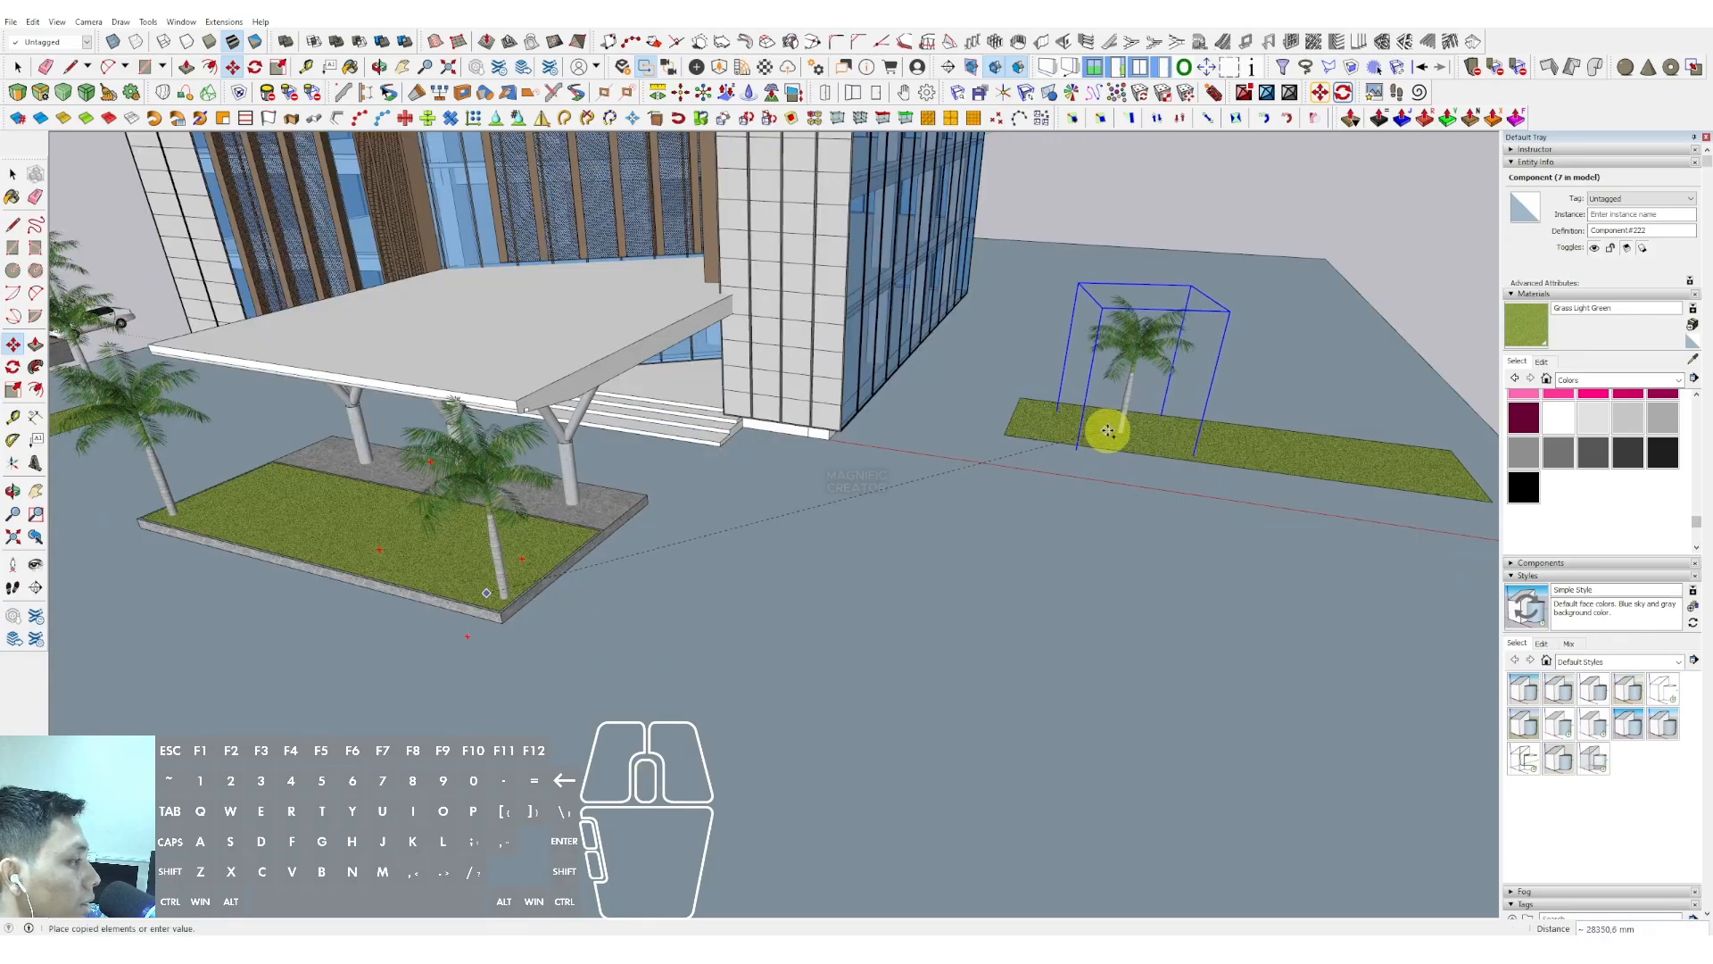
{"action": "left_click", "coordinate": [1035, 430]}
Place three more palm copies in a row along the grass strip beyond the projecting wing
{"action": "key", "text": "ctrl"}
{"action": "left_click", "coordinate": [1134, 490]}
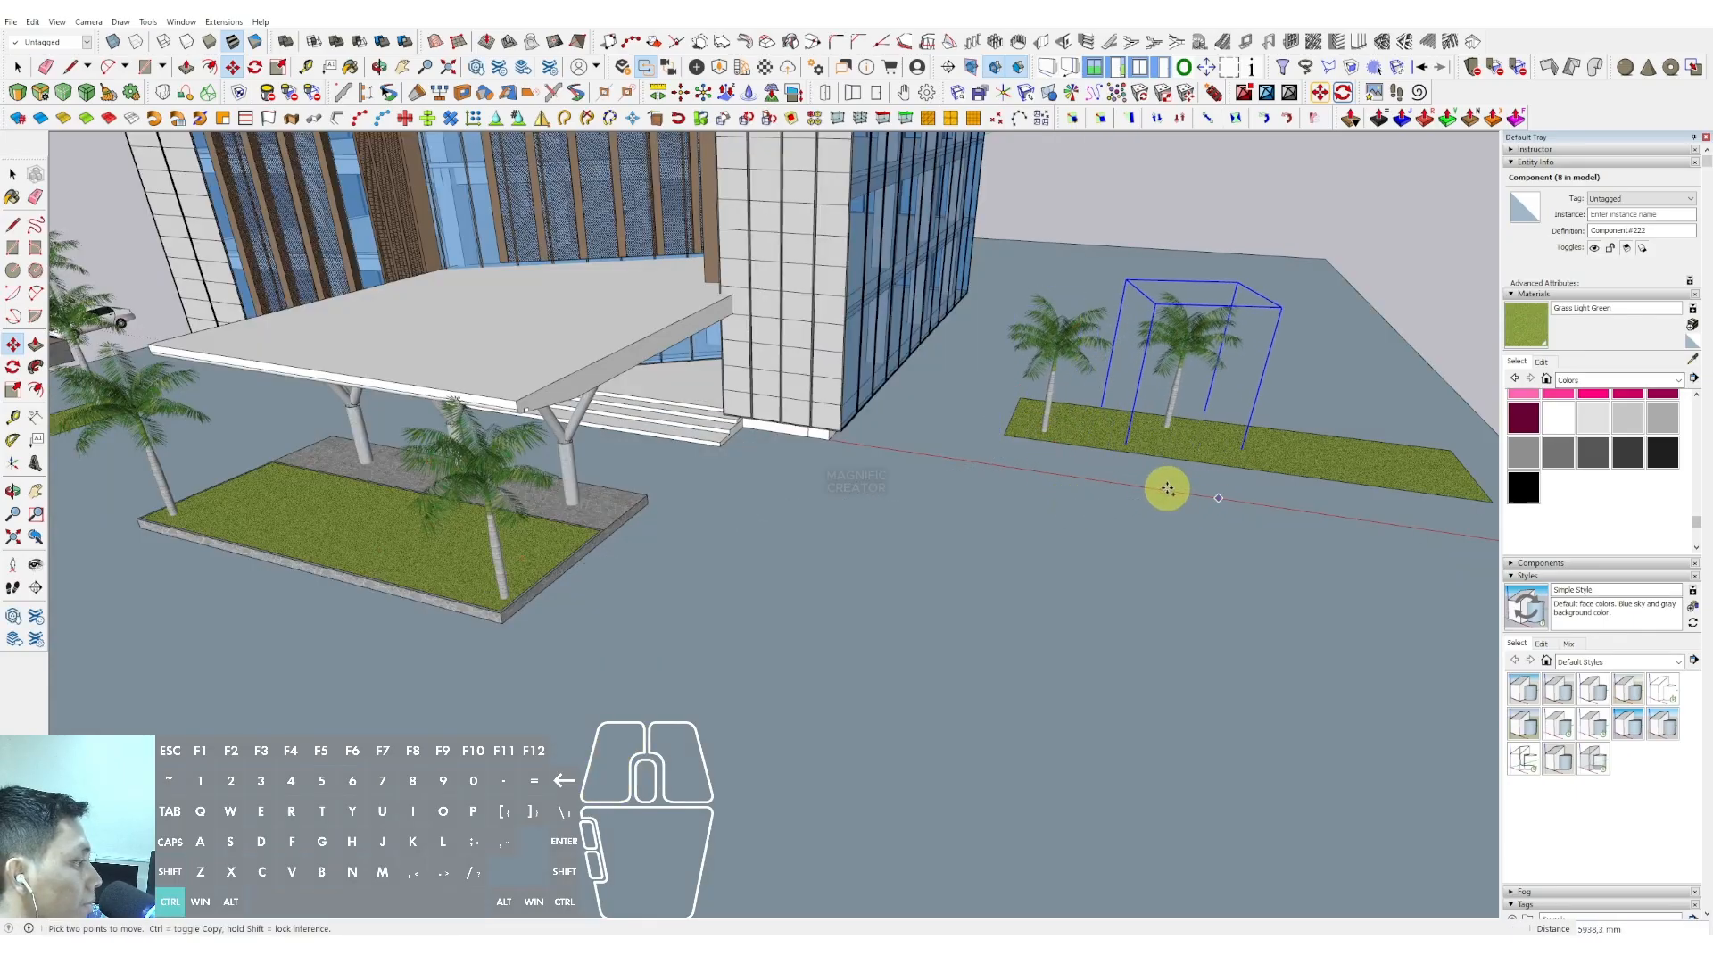
{"action": "left_click", "coordinate": [1168, 489]}
{"action": "key", "text": "ctrl"}
{"action": "left_click", "coordinate": [1160, 491]}
{"action": "left_click", "coordinate": [1301, 531]}
{"action": "key", "text": "ctrl"}
{"action": "left_click", "coordinate": [1268, 539]}
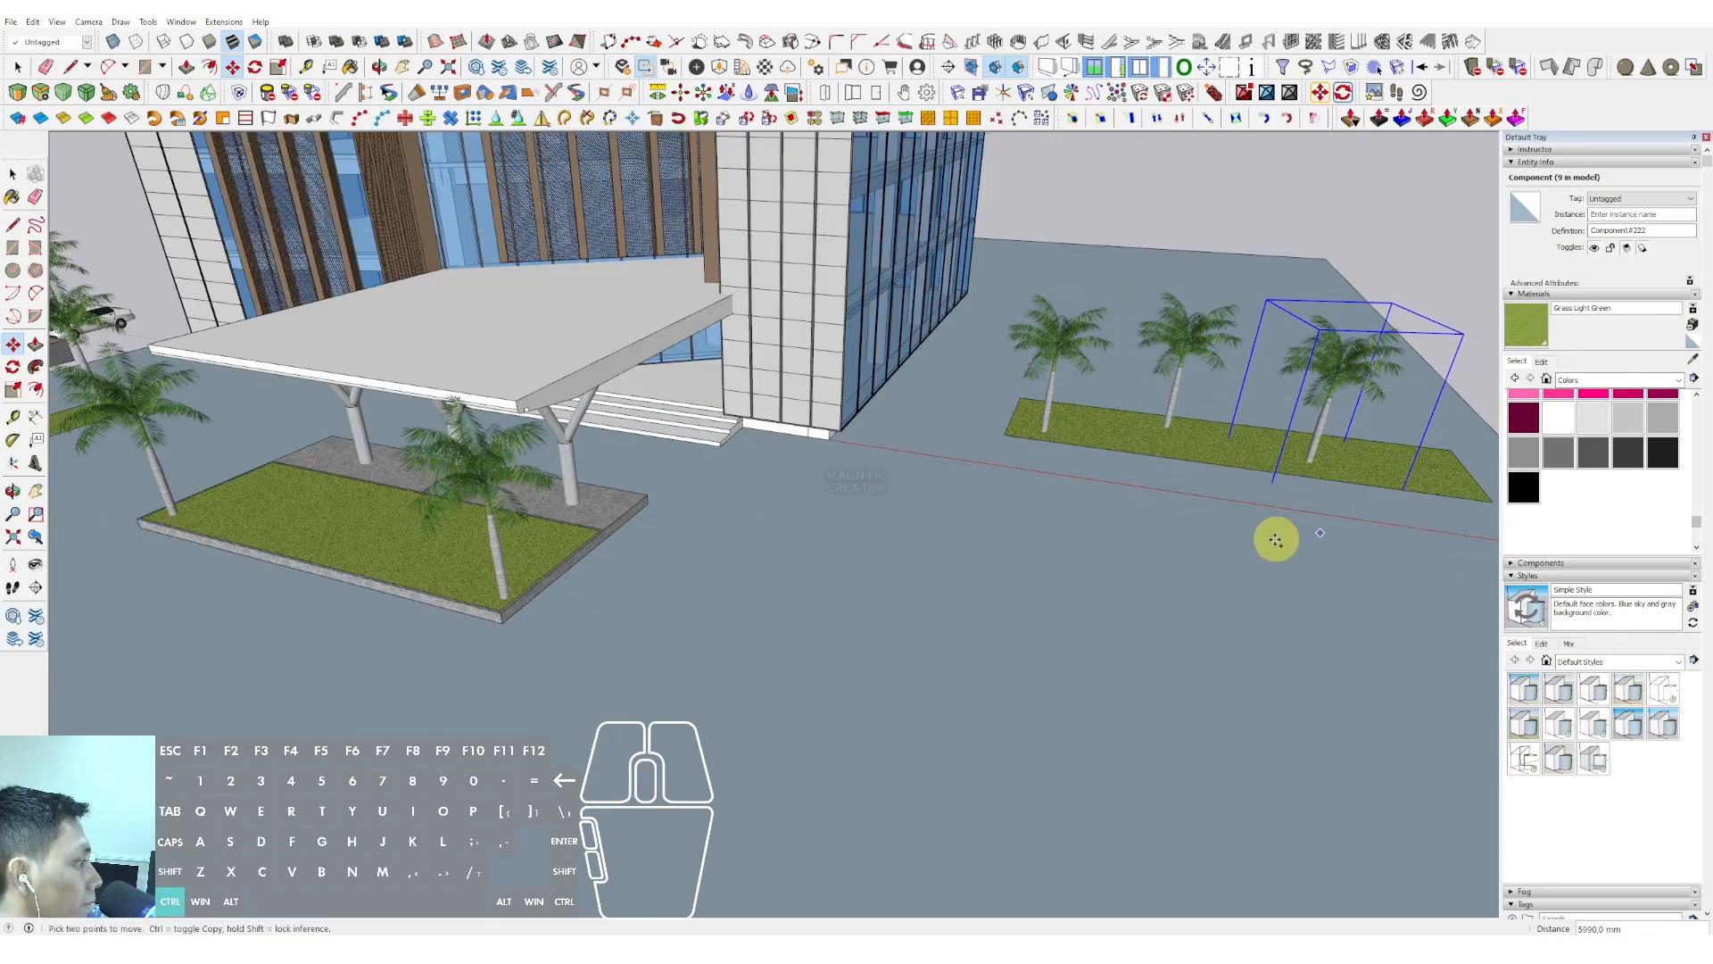
{"action": "left_click", "coordinate": [1401, 536]}
{"action": "middle_click_drag", "start_coordinate": [1128, 490], "coordinate": [834, 535]}
{"action": "key", "text": "space"}
{"action": "left_click", "coordinate": [1681, 380]}
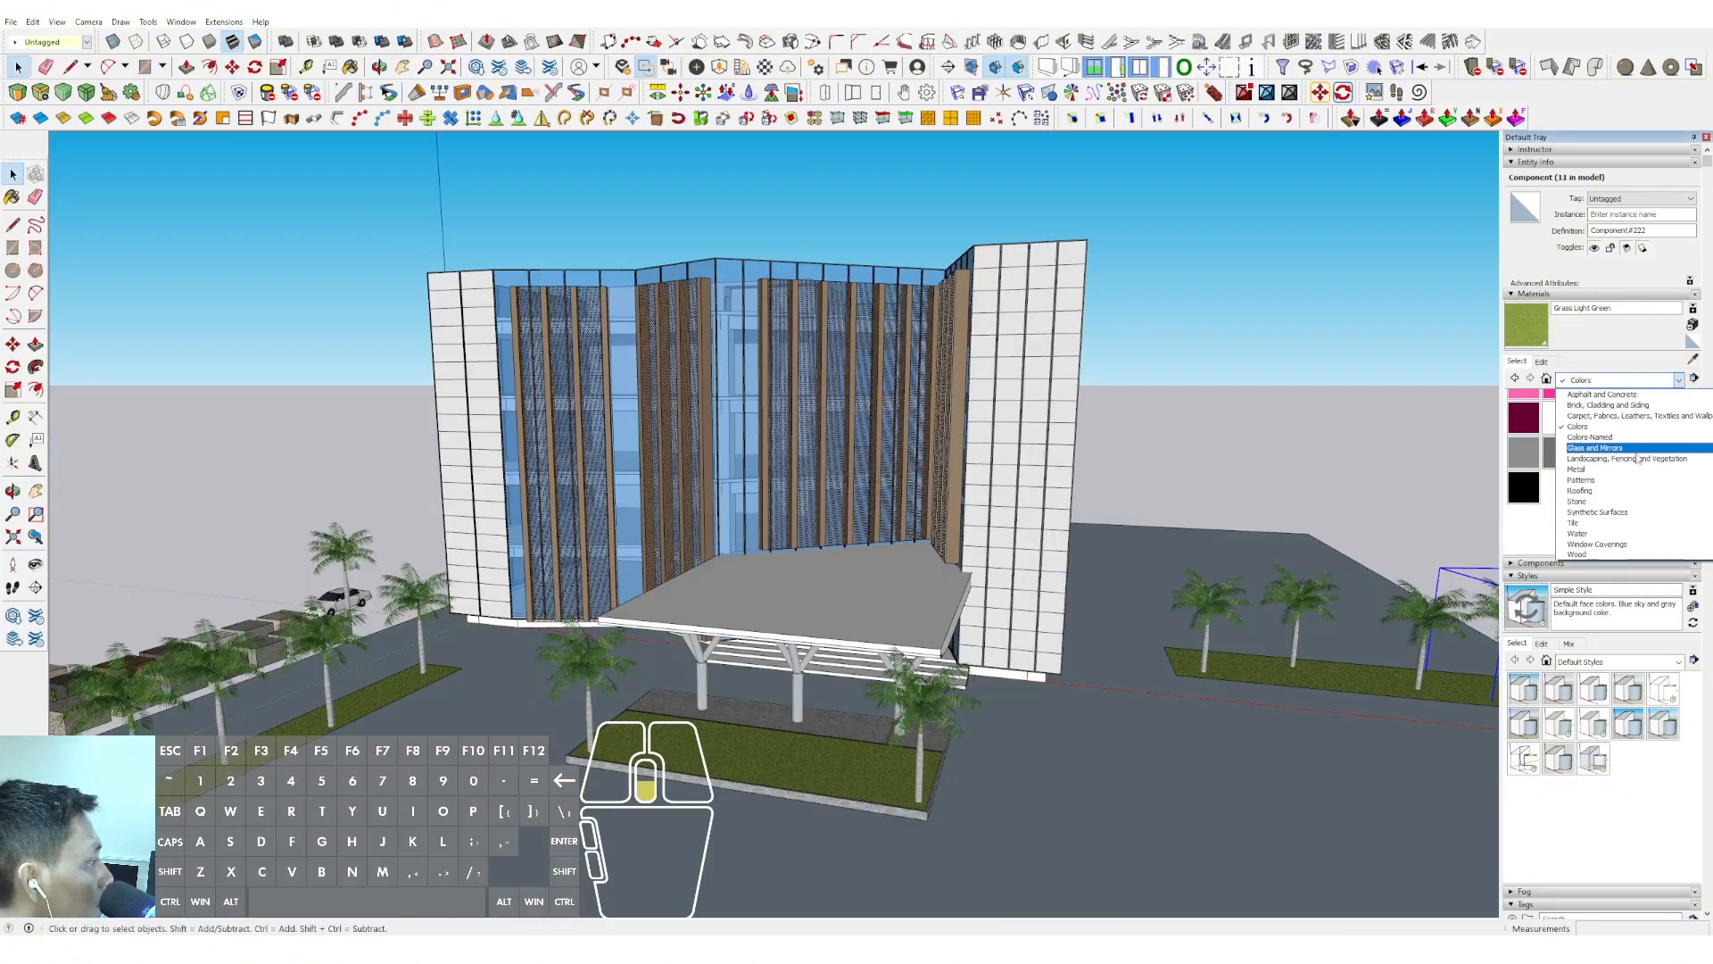
{"action": "left_click", "coordinate": [1535, 532]}
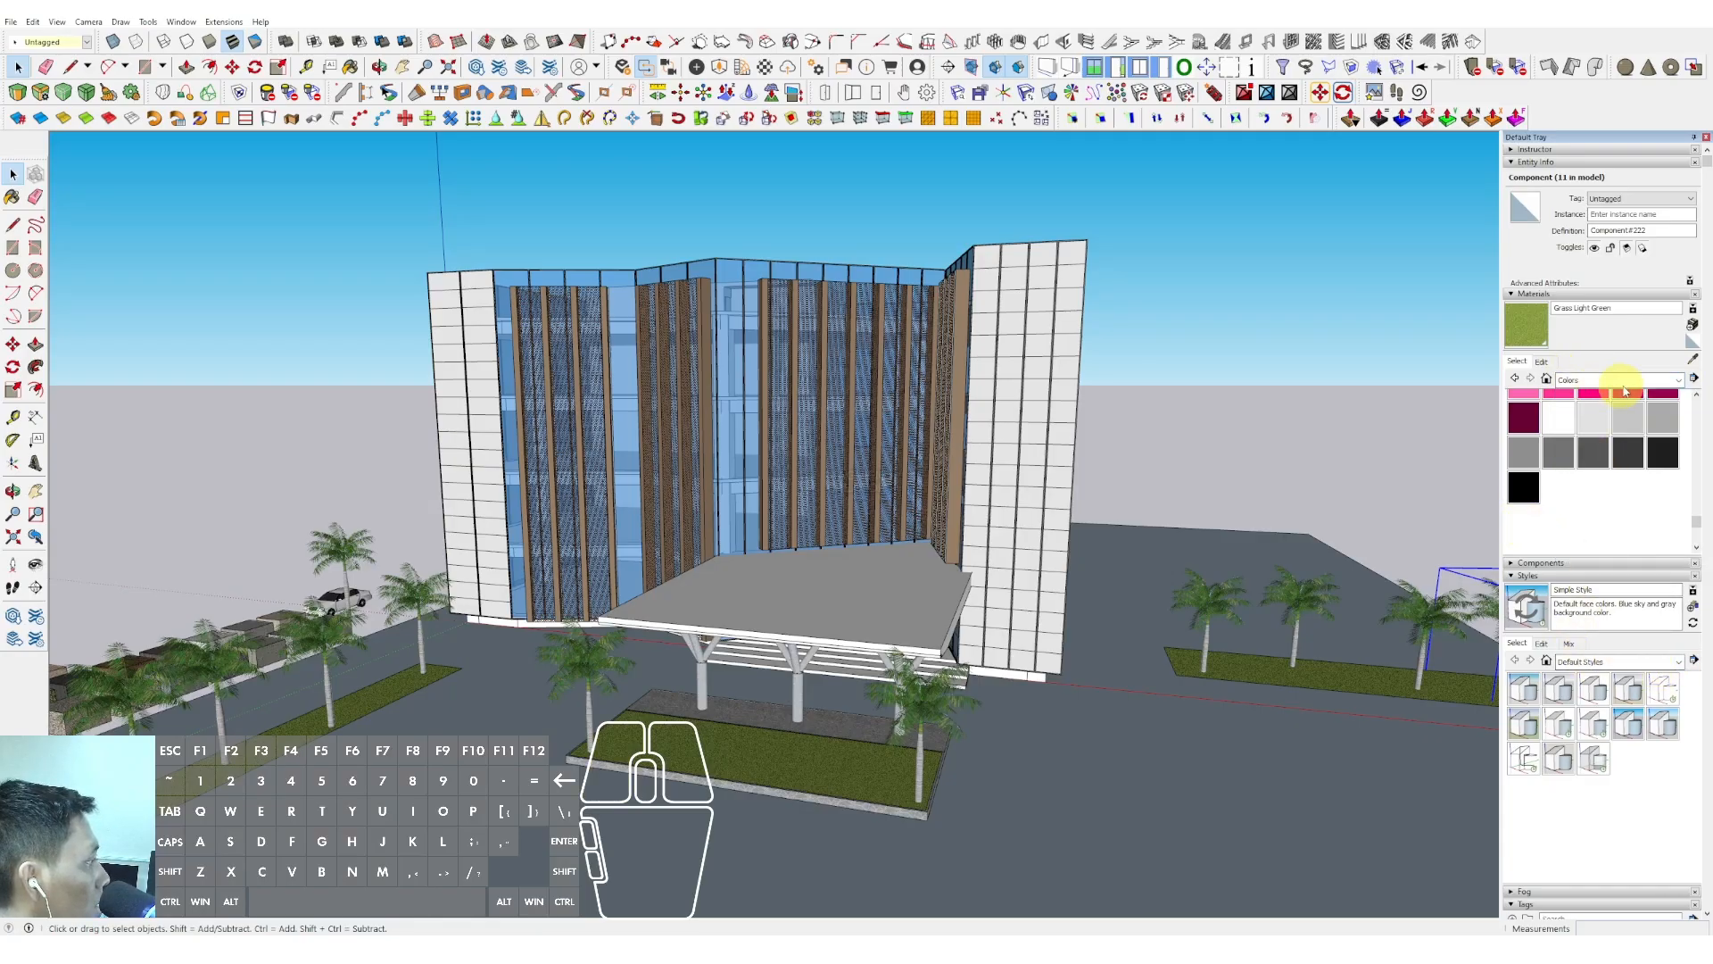
{"action": "left_click", "coordinate": [1678, 383]}
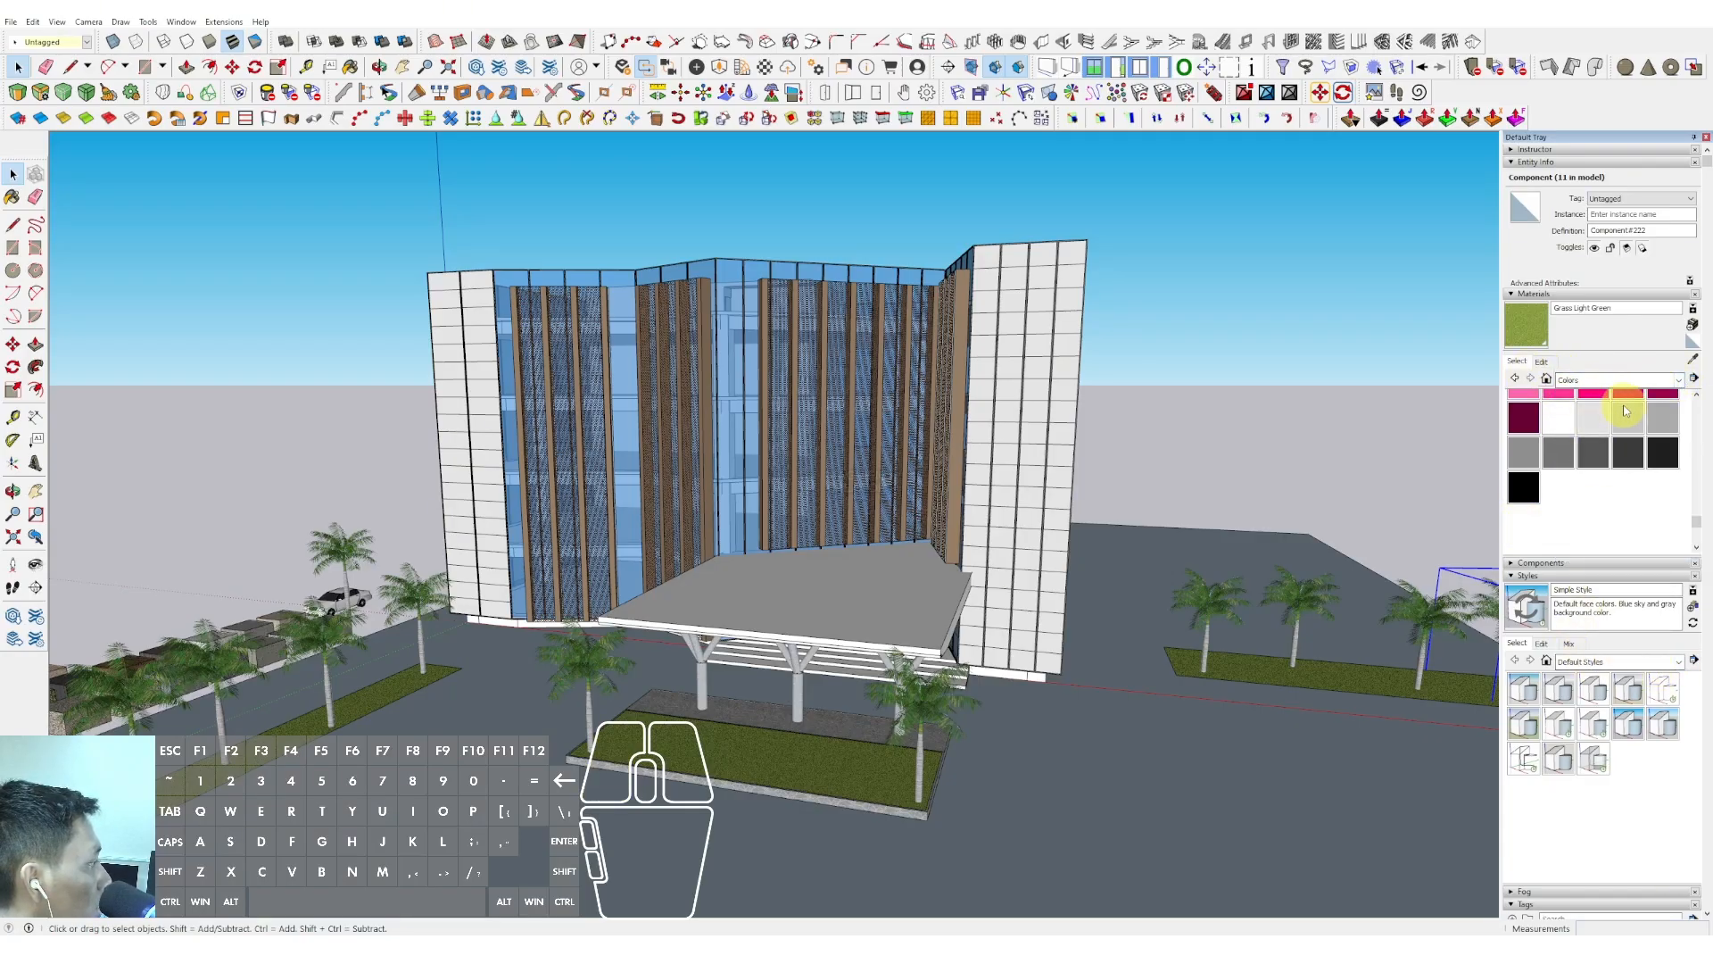
{"action": "scroll", "coordinate": [1601, 411], "scroll_direction": "up", "scroll_amount": 5}
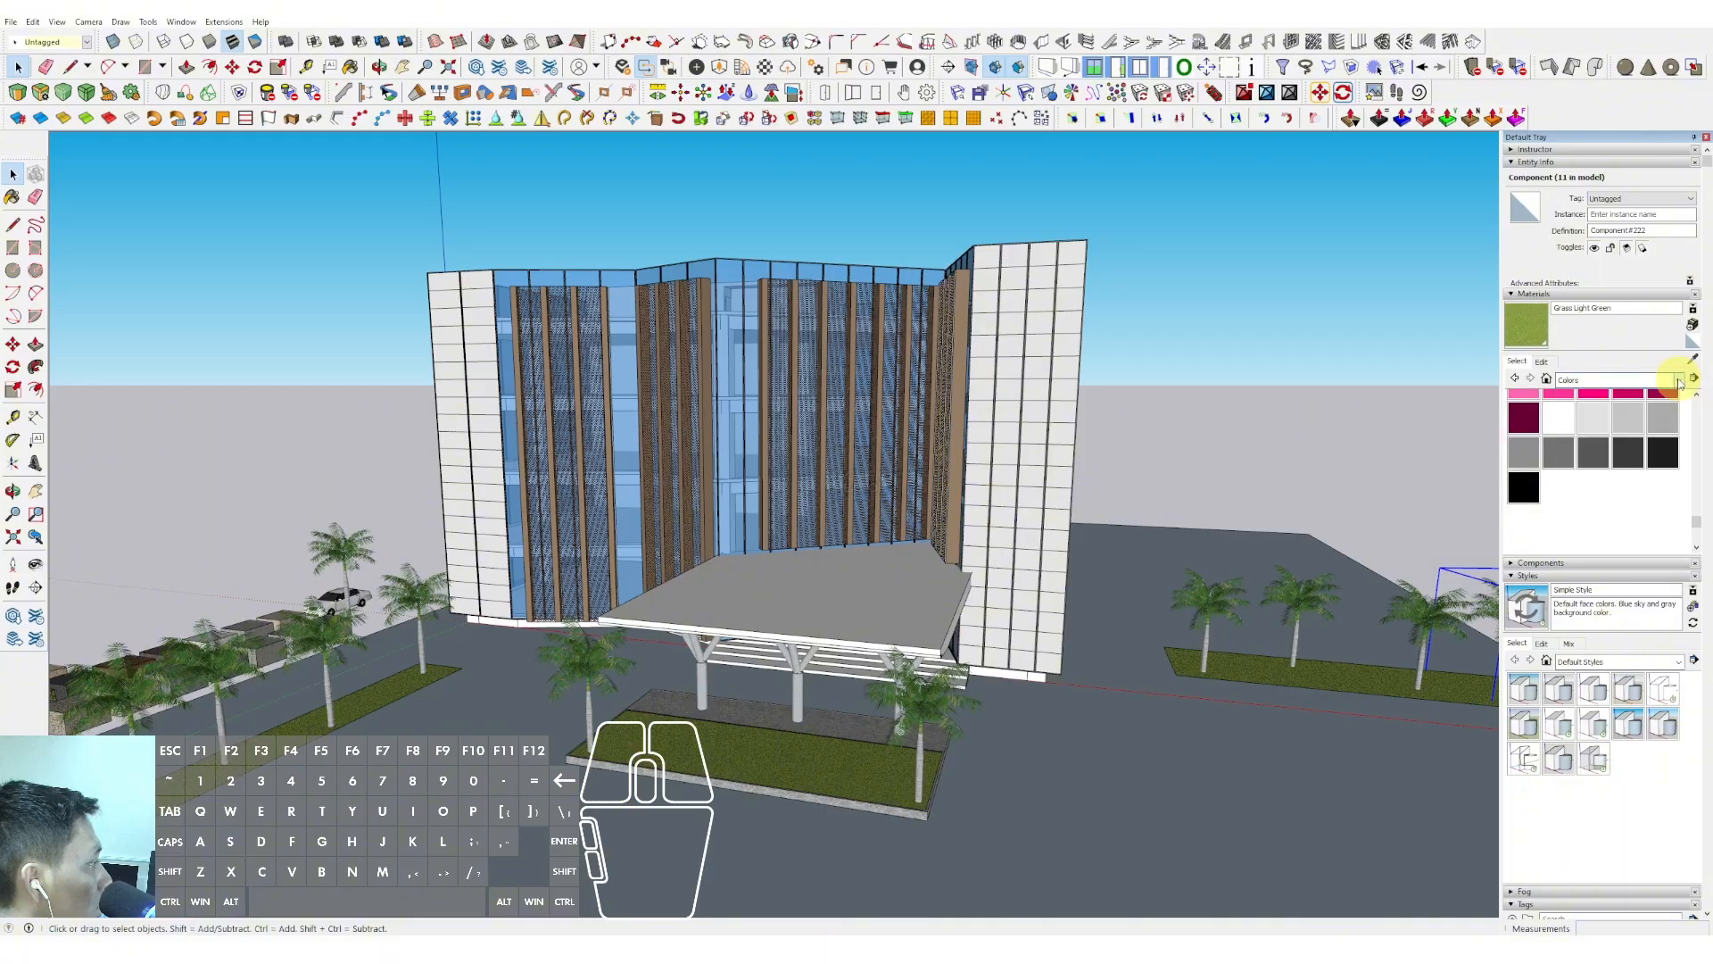
Show the Components Sampler collection in the component library
{"action": "left_click", "coordinate": [1512, 295]}
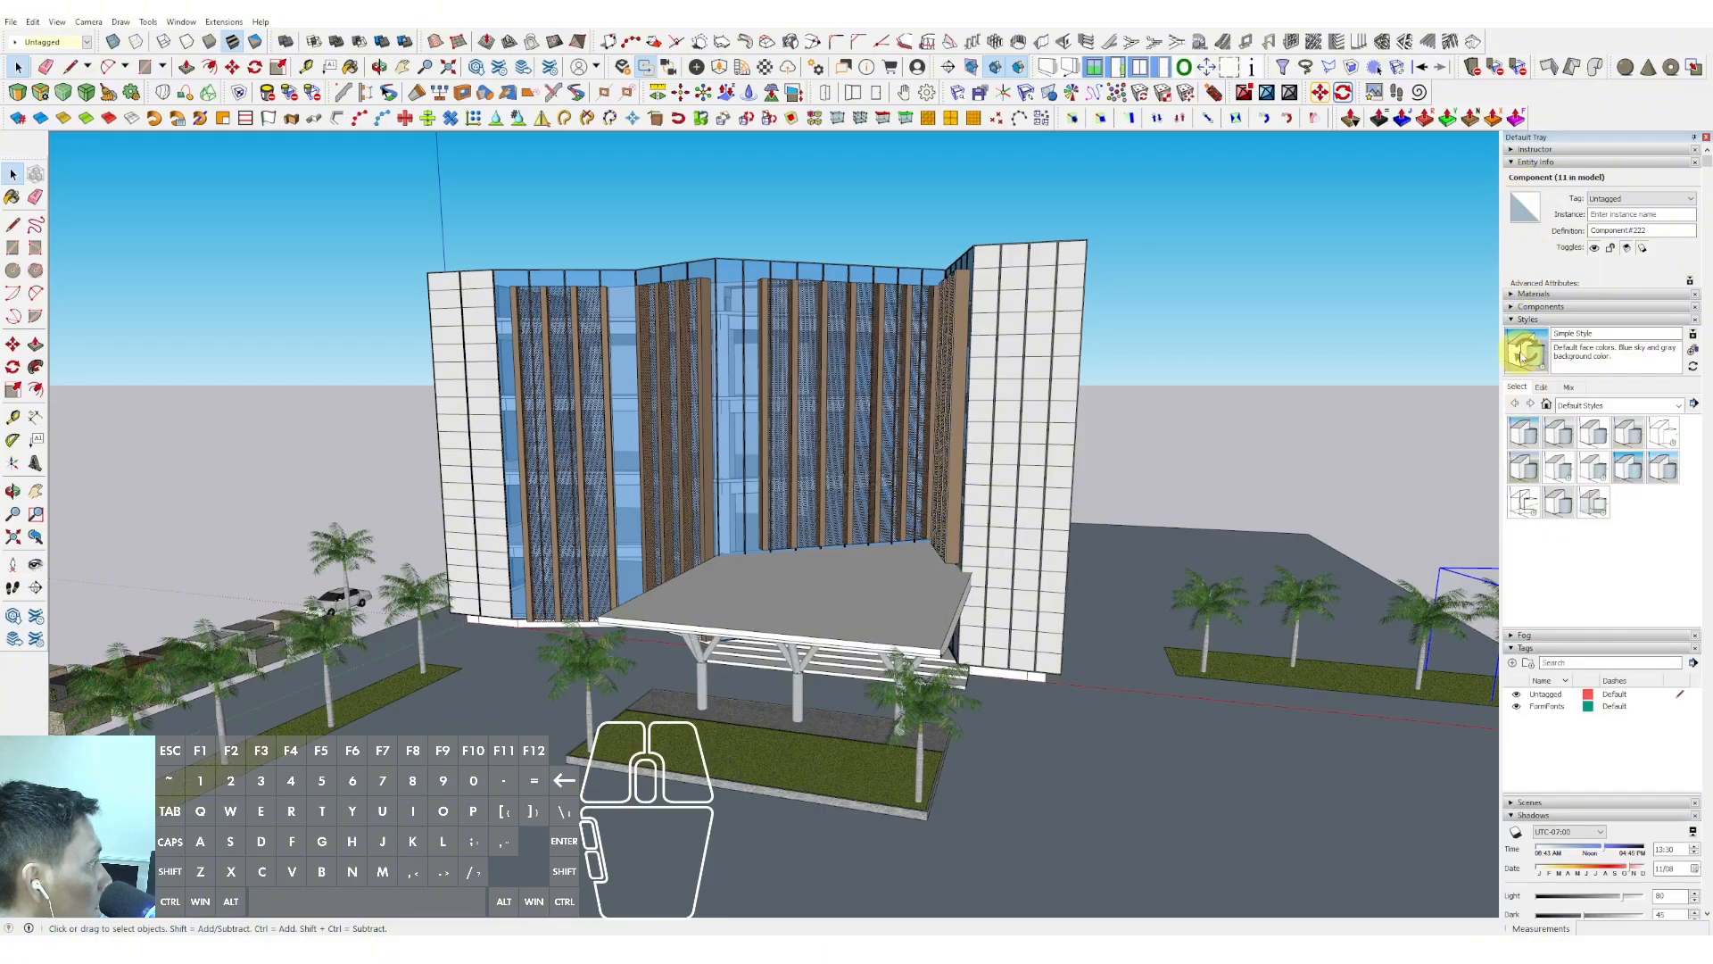
{"action": "left_click", "coordinate": [1511, 308]}
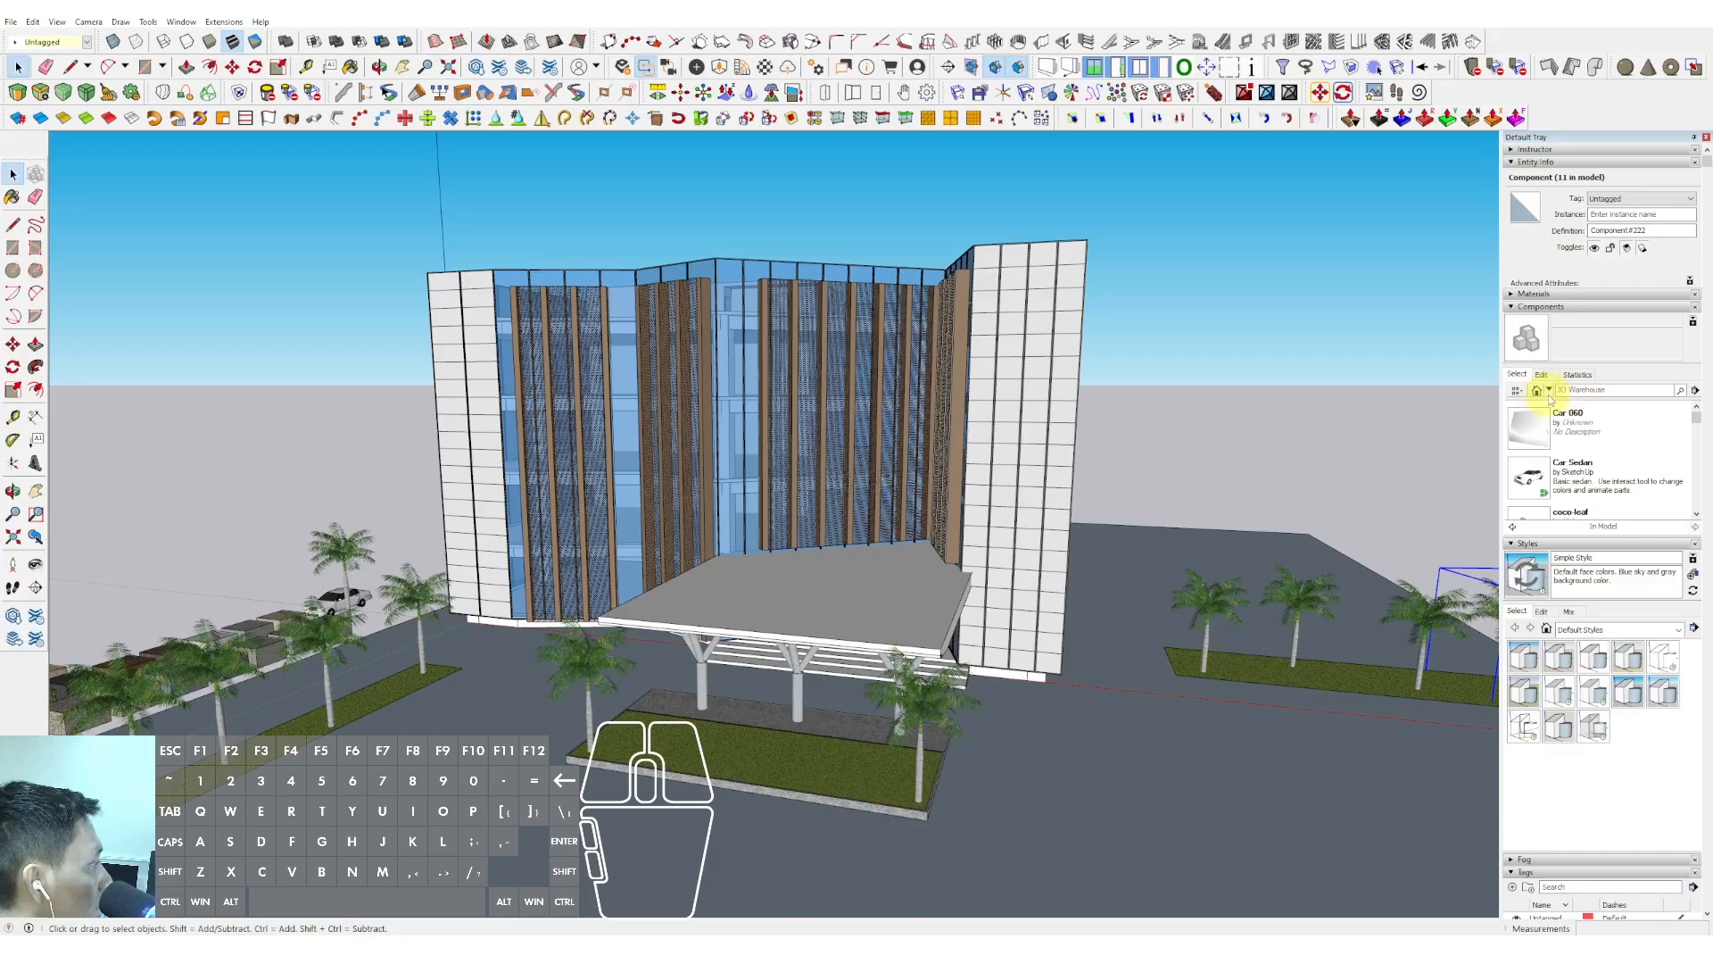
{"action": "left_click", "coordinate": [1549, 392]}
{"action": "left_click", "coordinate": [1575, 427]}
{"action": "left_click", "coordinate": [1585, 435]}
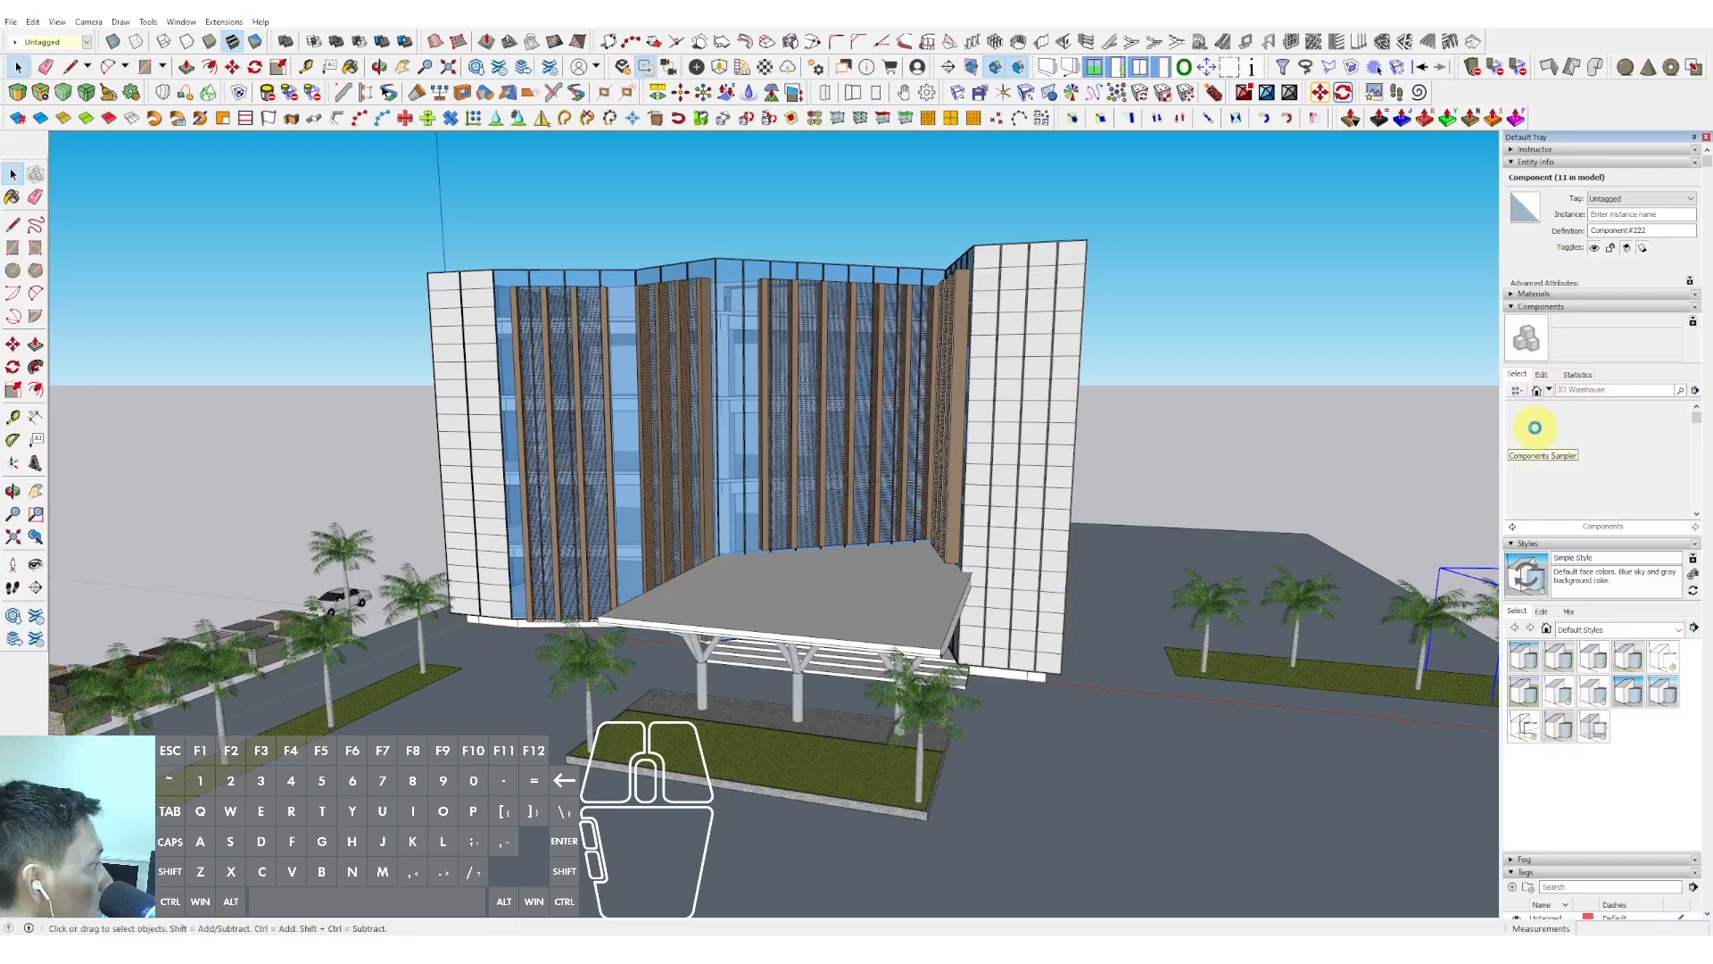
Insert Silhouette Man Walking Bag and Silhouette Woman Walking Sideways side by side on the plaza in front of the planter
{"action": "left_click_drag", "start_coordinate": [1698, 423], "coordinate": [1698, 503]}
{"action": "scroll", "coordinate": [1612, 457], "scroll_direction": "up", "scroll_amount": 6}
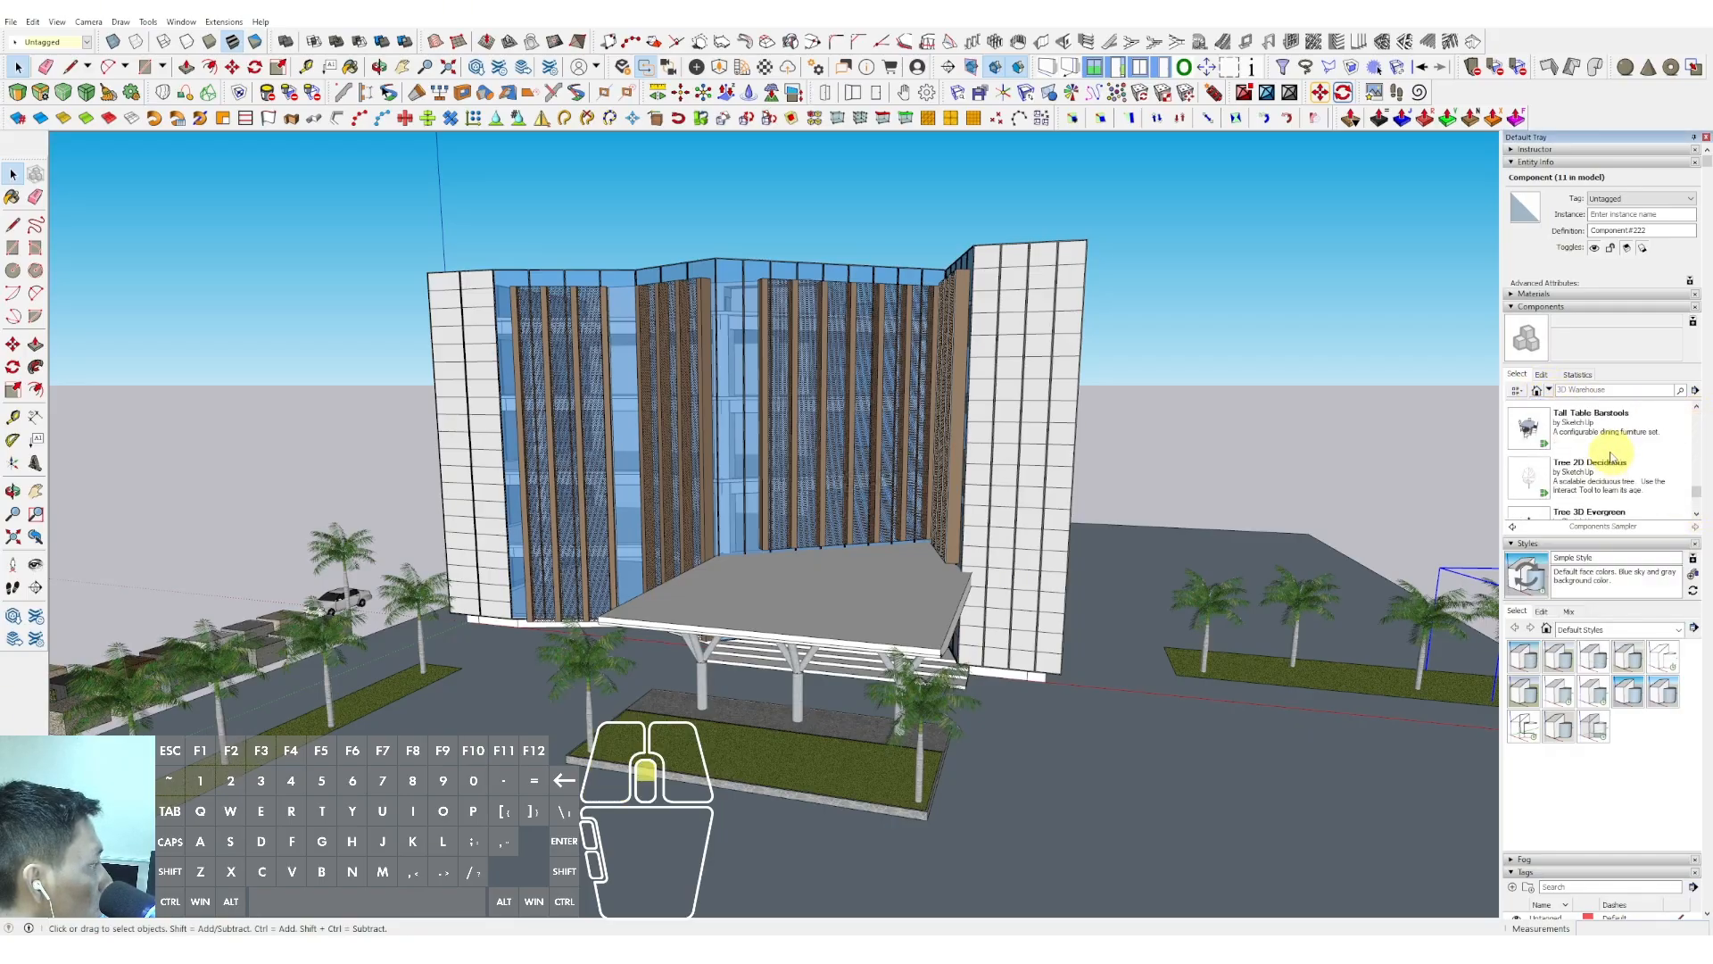
{"action": "left_click", "coordinate": [1529, 427]}
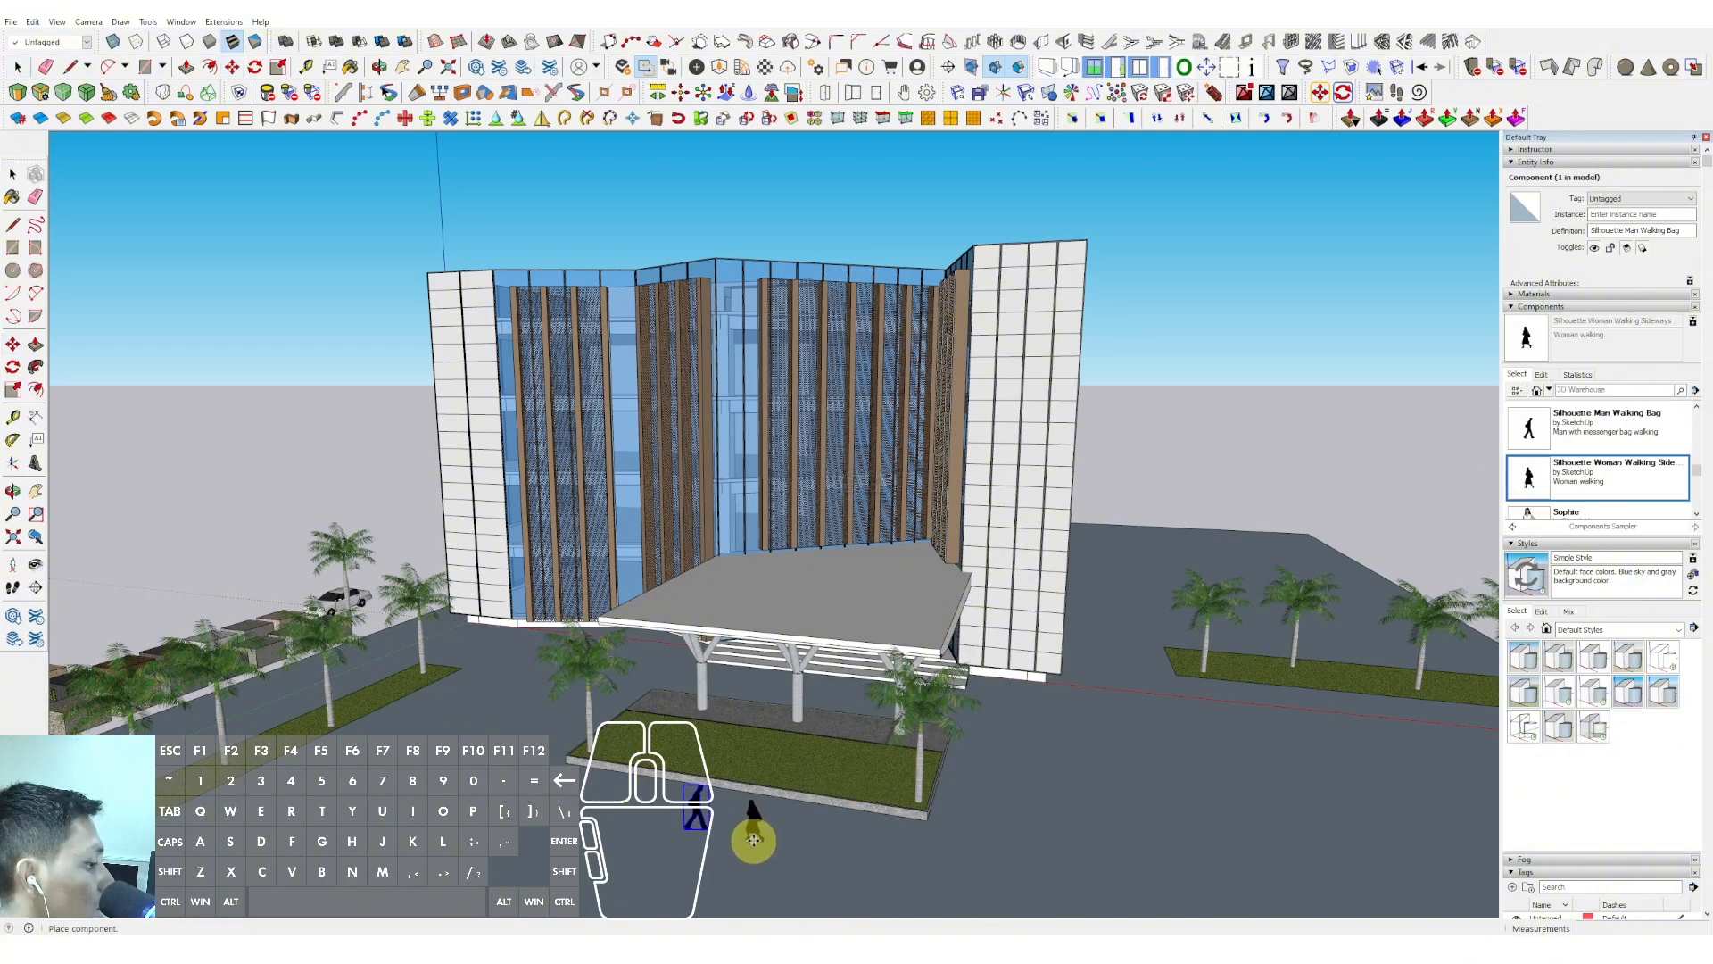
{"action": "left_click", "coordinate": [752, 840]}
Copy the pair of walking silhouettes to three spots on the plaza between the planter and the grass strip near the sample blocks
{"action": "middle_click_drag", "start_coordinate": [745, 837], "coordinate": [793, 717], "text": "shift"}
{"action": "key", "text": "m"}
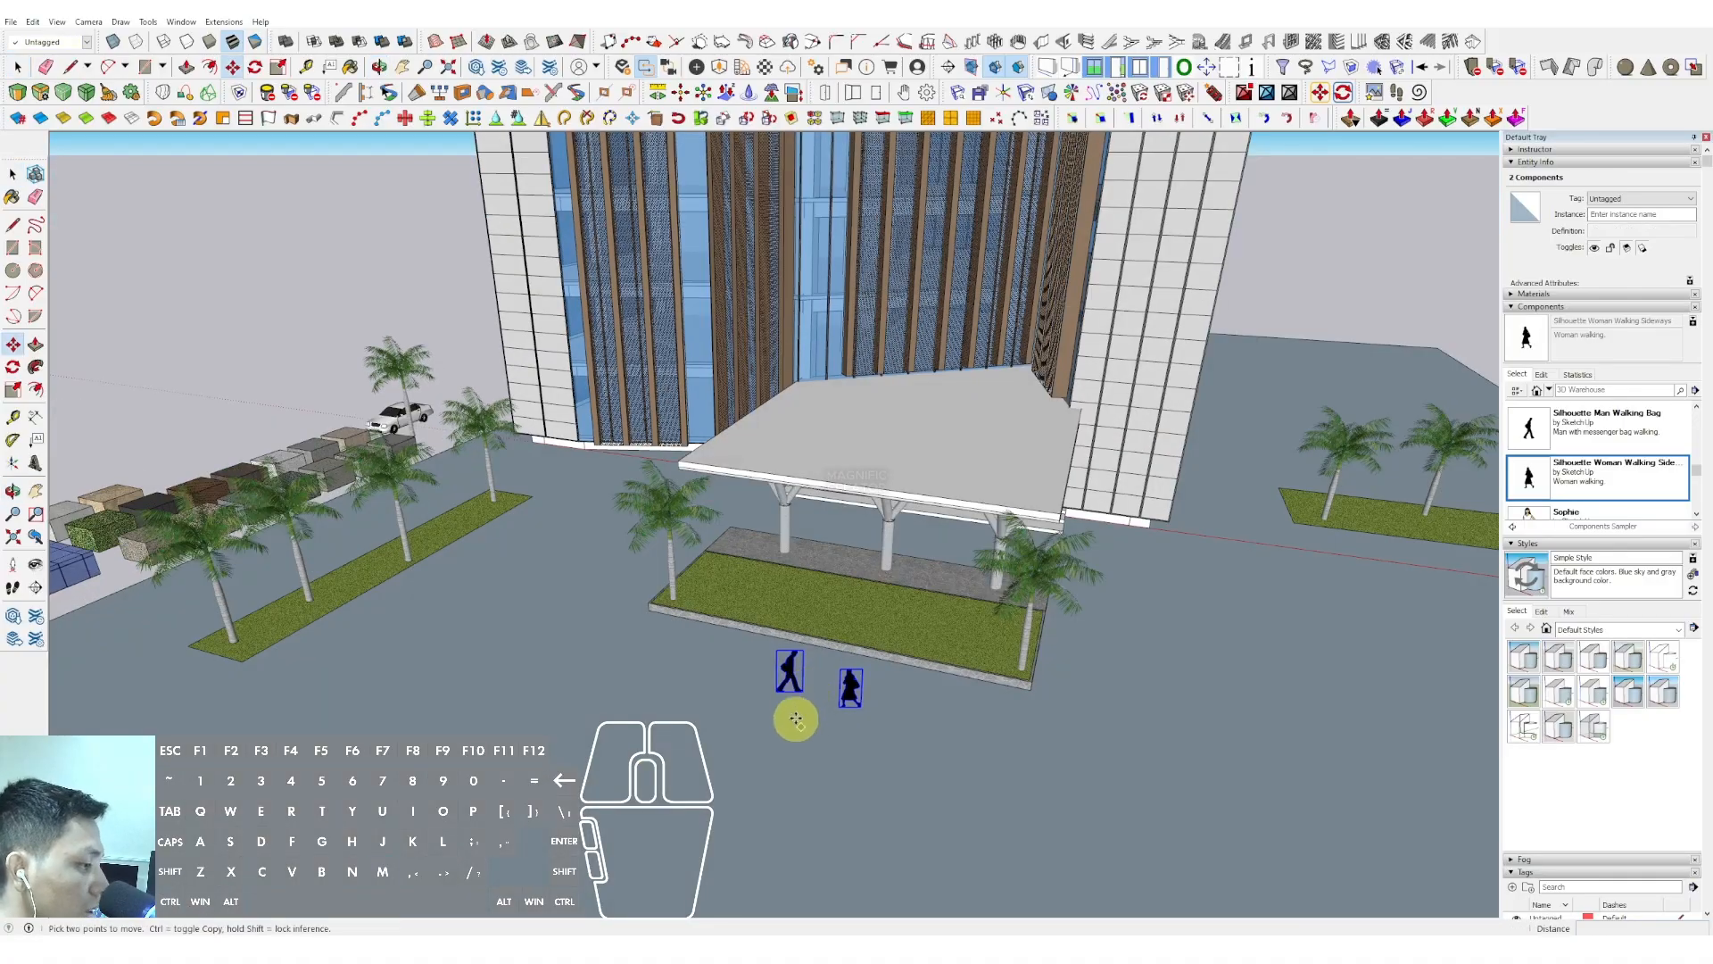
{"action": "left_click", "coordinate": [812, 717]}
{"action": "key", "text": "ctrl"}
{"action": "left_click", "coordinate": [415, 653]}
{"action": "left_click", "coordinate": [428, 654]}
{"action": "key", "text": "ctrl"}
{"action": "left_click", "coordinate": [656, 707]}
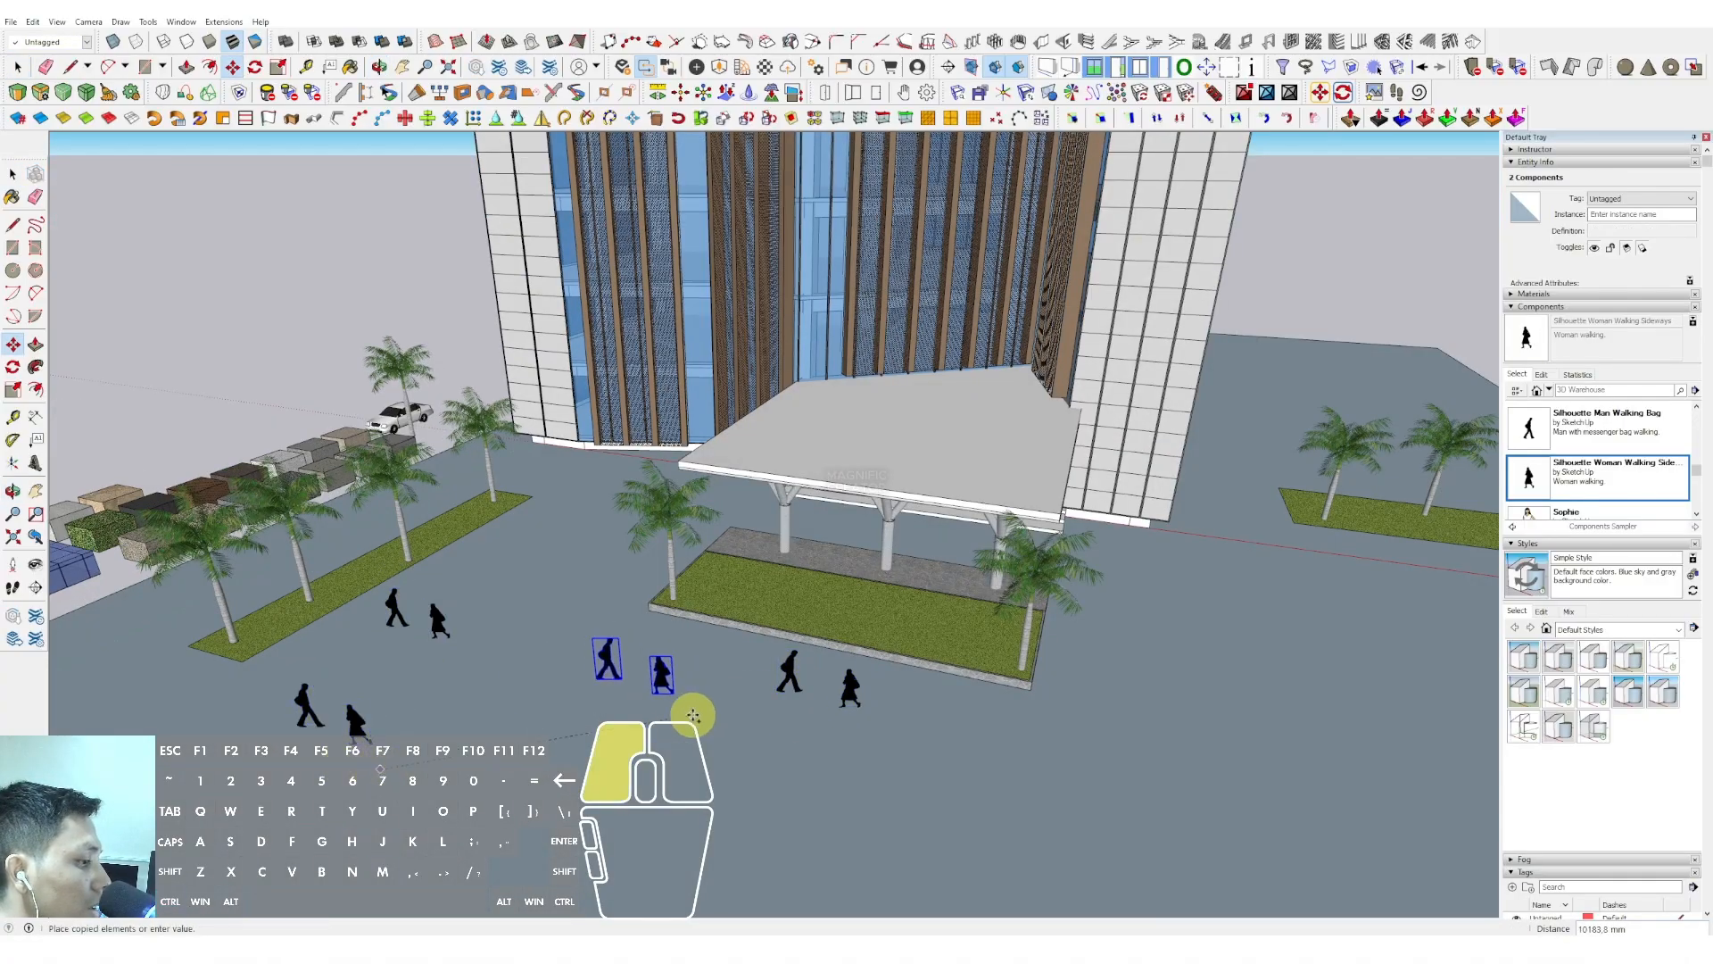
Copy the silhouette pair under the canopy and to several spots between the planter and the grass strip beyond the projecting wing
{"action": "middle_click_drag", "start_coordinate": [900, 715], "coordinate": [616, 523]}
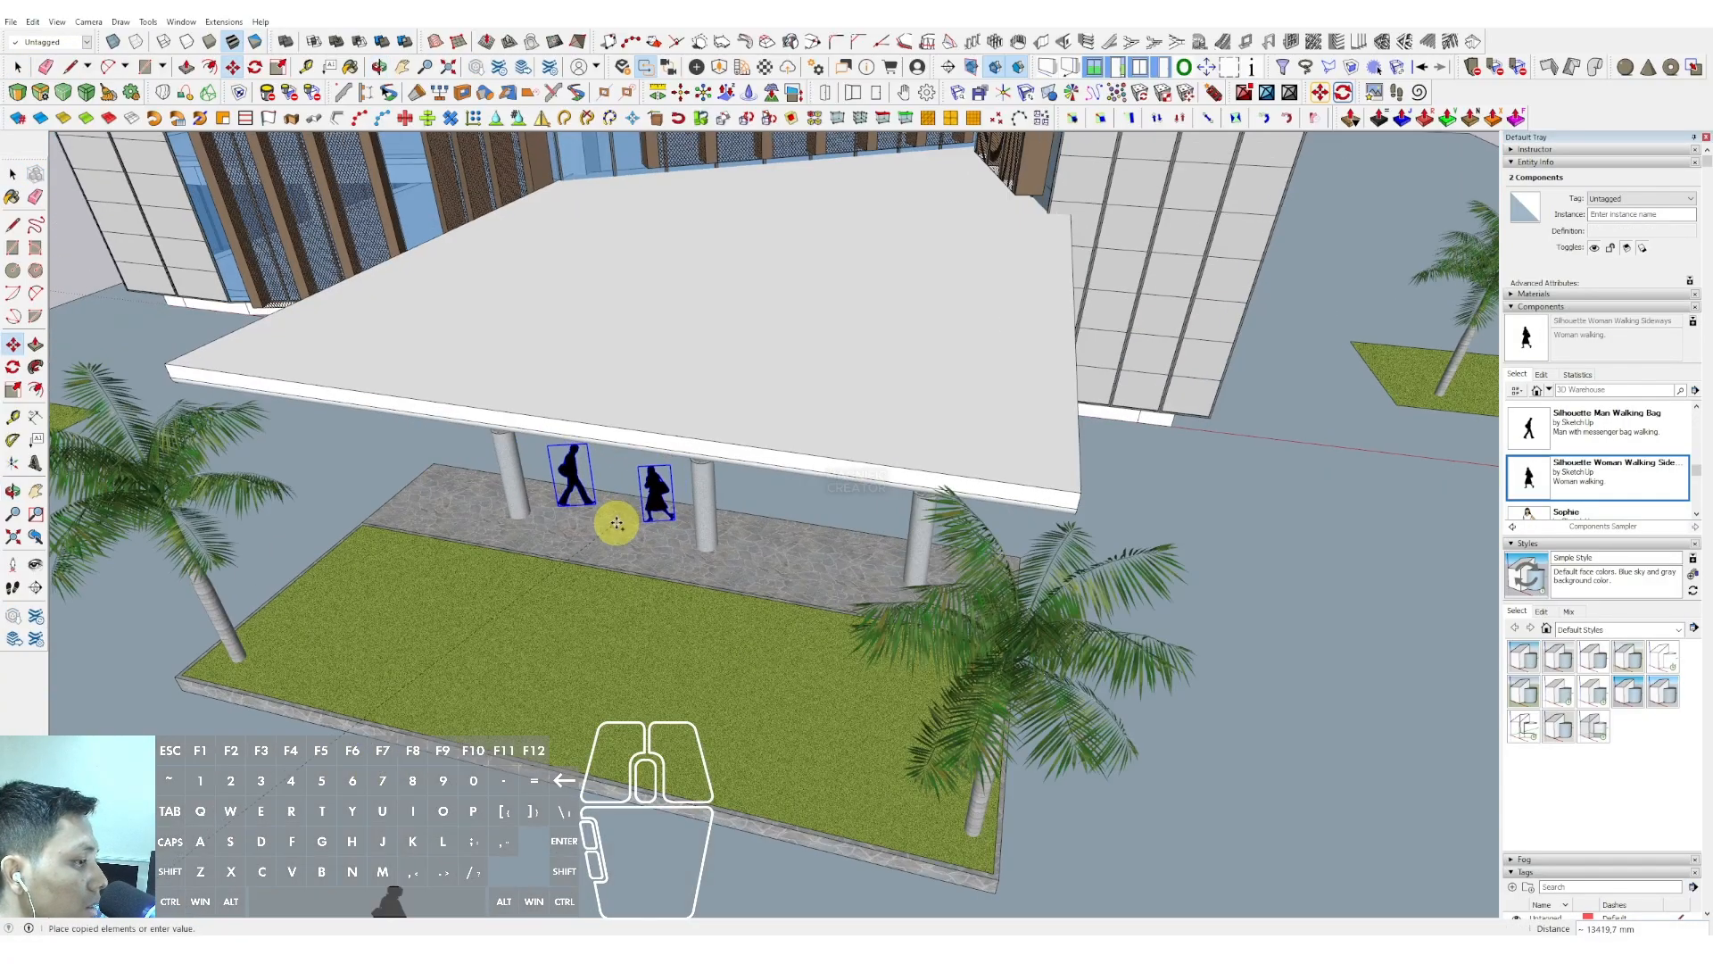
{"action": "scroll", "coordinate": [611, 533], "scroll_direction": "down", "scroll_amount": 4}
{"action": "middle_click_drag", "start_coordinate": [1040, 514], "coordinate": [843, 532], "text": "shift"}
{"action": "left_click", "coordinate": [1191, 533]}
{"action": "left_click", "coordinate": [1160, 542]}
{"action": "key", "text": "ctrl"}
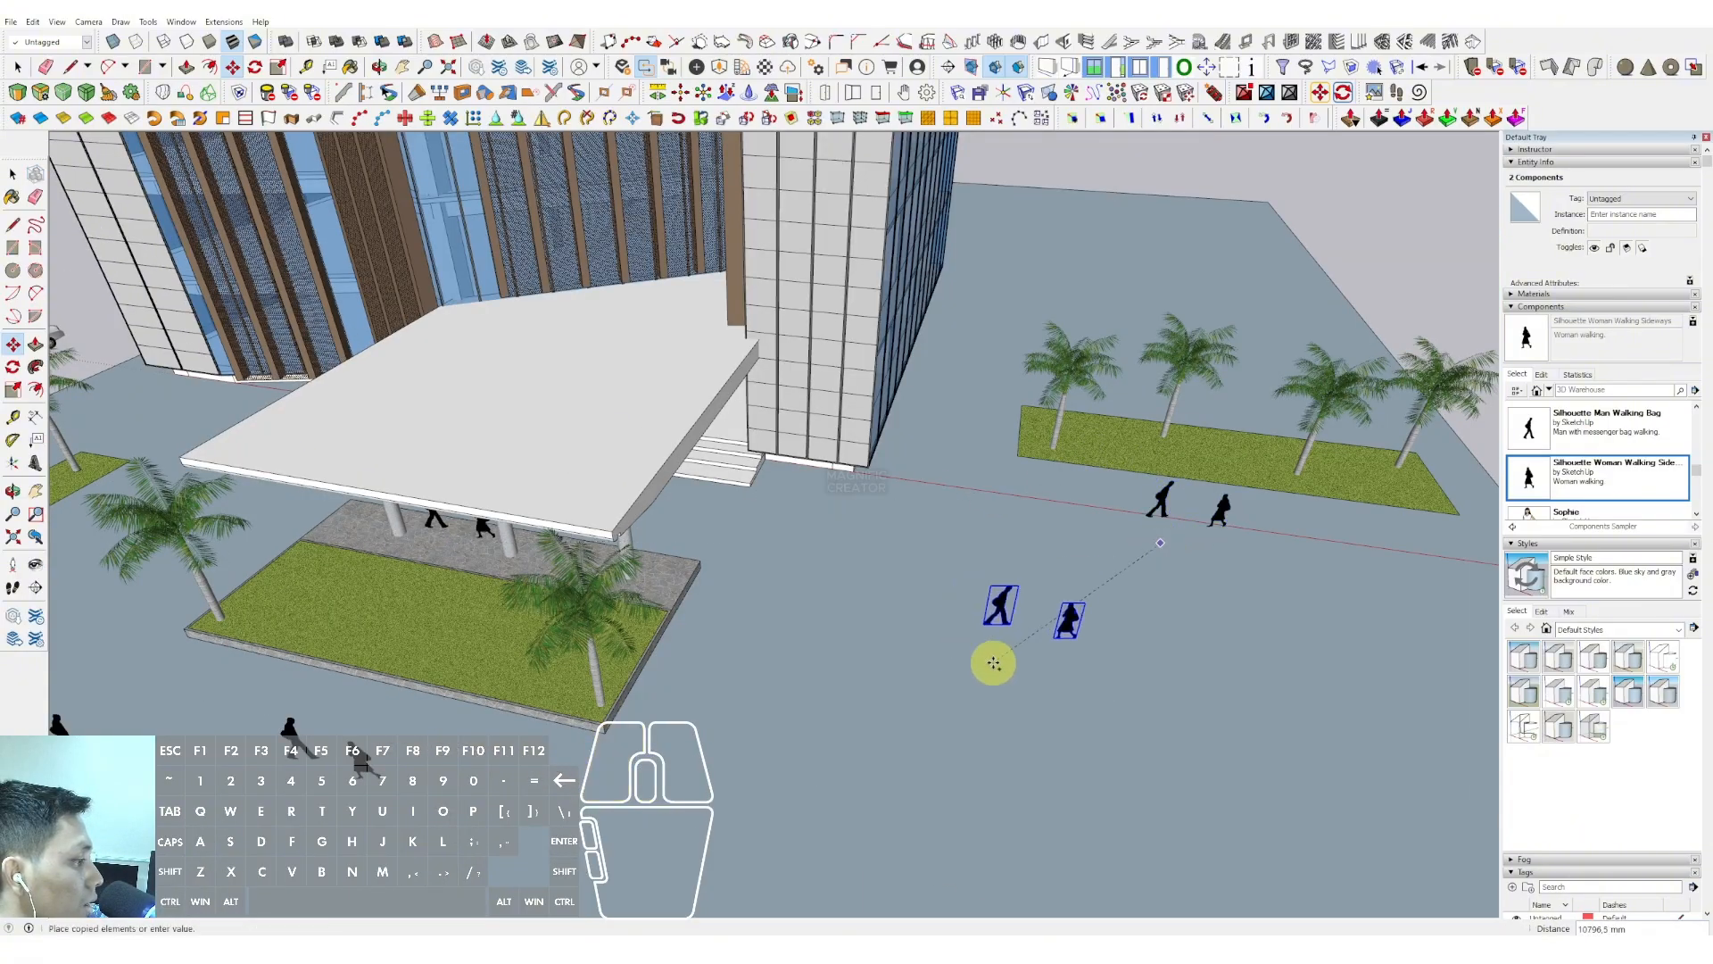
{"action": "left_click", "coordinate": [1244, 692]}
{"action": "left_click", "coordinate": [1243, 699]}
{"action": "key", "text": "ctrl"}
{"action": "middle_click_drag", "start_coordinate": [768, 742], "coordinate": [939, 607], "text": "shift"}
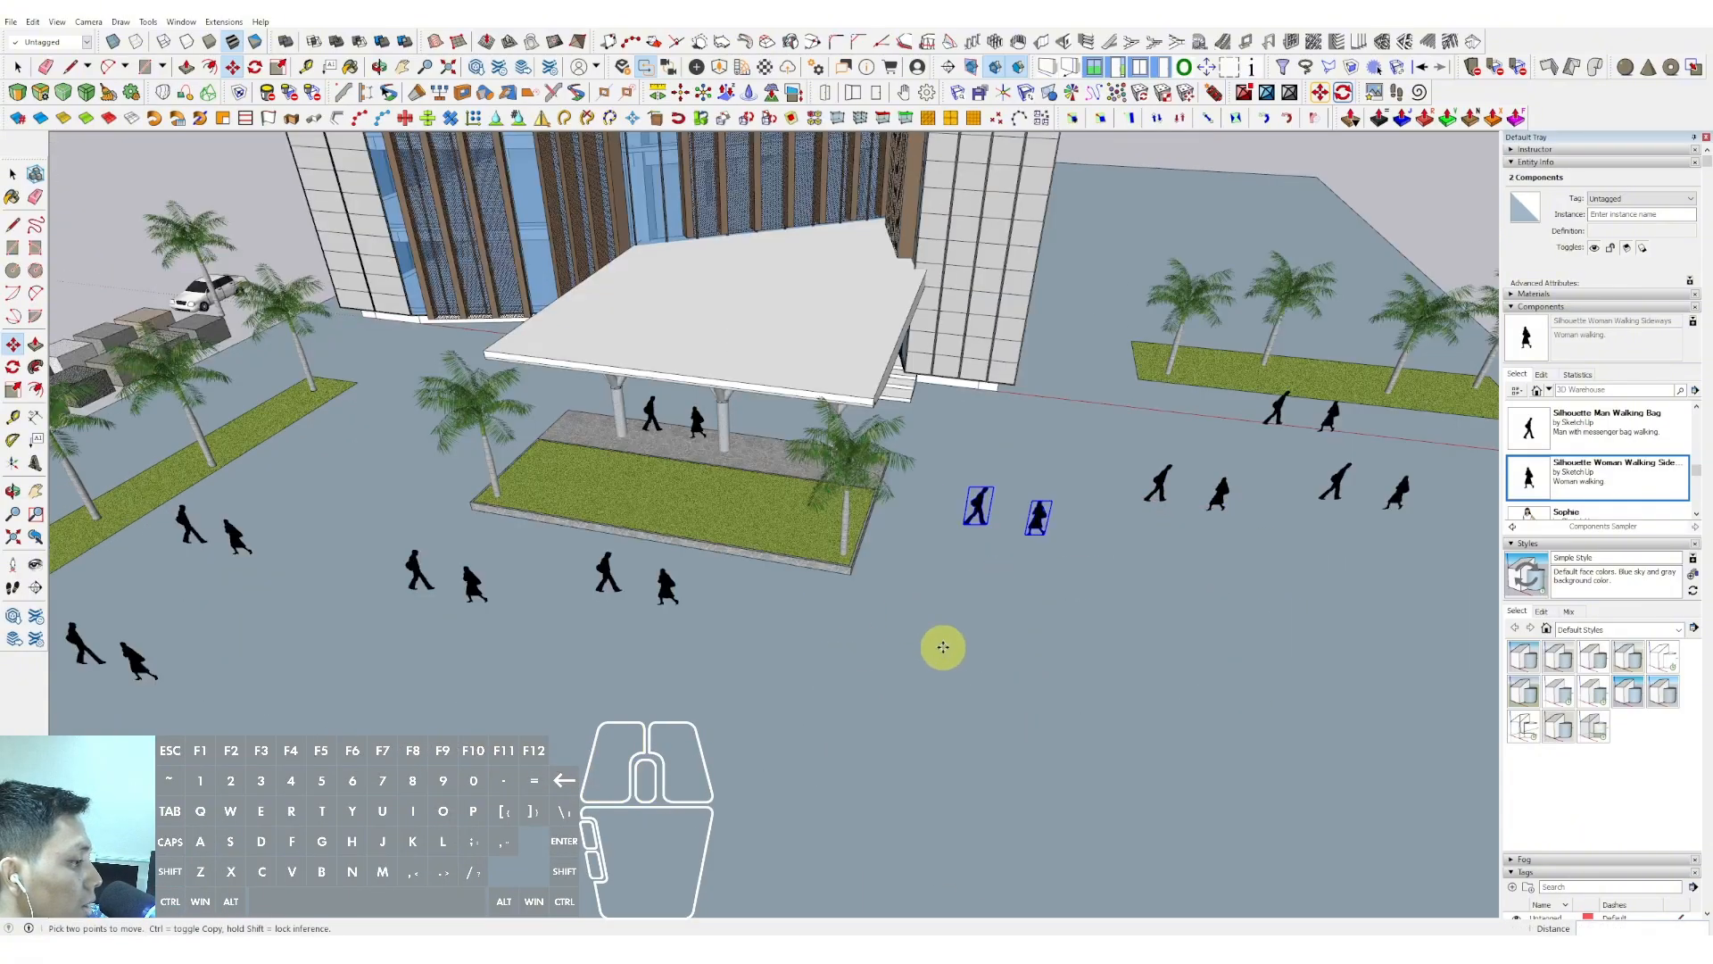
Place two more copies of the silhouette pair on the open plaza in front of the canopy planter
{"action": "left_click", "coordinate": [947, 638]}
{"action": "left_click", "coordinate": [948, 638]}
{"action": "key", "text": "ctrl"}
{"action": "scroll", "coordinate": [812, 698], "scroll_direction": "down", "scroll_amount": 1}
{"action": "scroll", "coordinate": [802, 702], "scroll_direction": "down", "scroll_amount": 1}
{"action": "left_click", "coordinate": [863, 768]}
{"action": "left_click", "coordinate": [864, 739]}
{"action": "left_click", "coordinate": [538, 818]}
{"action": "left_click", "coordinate": [639, 787]}
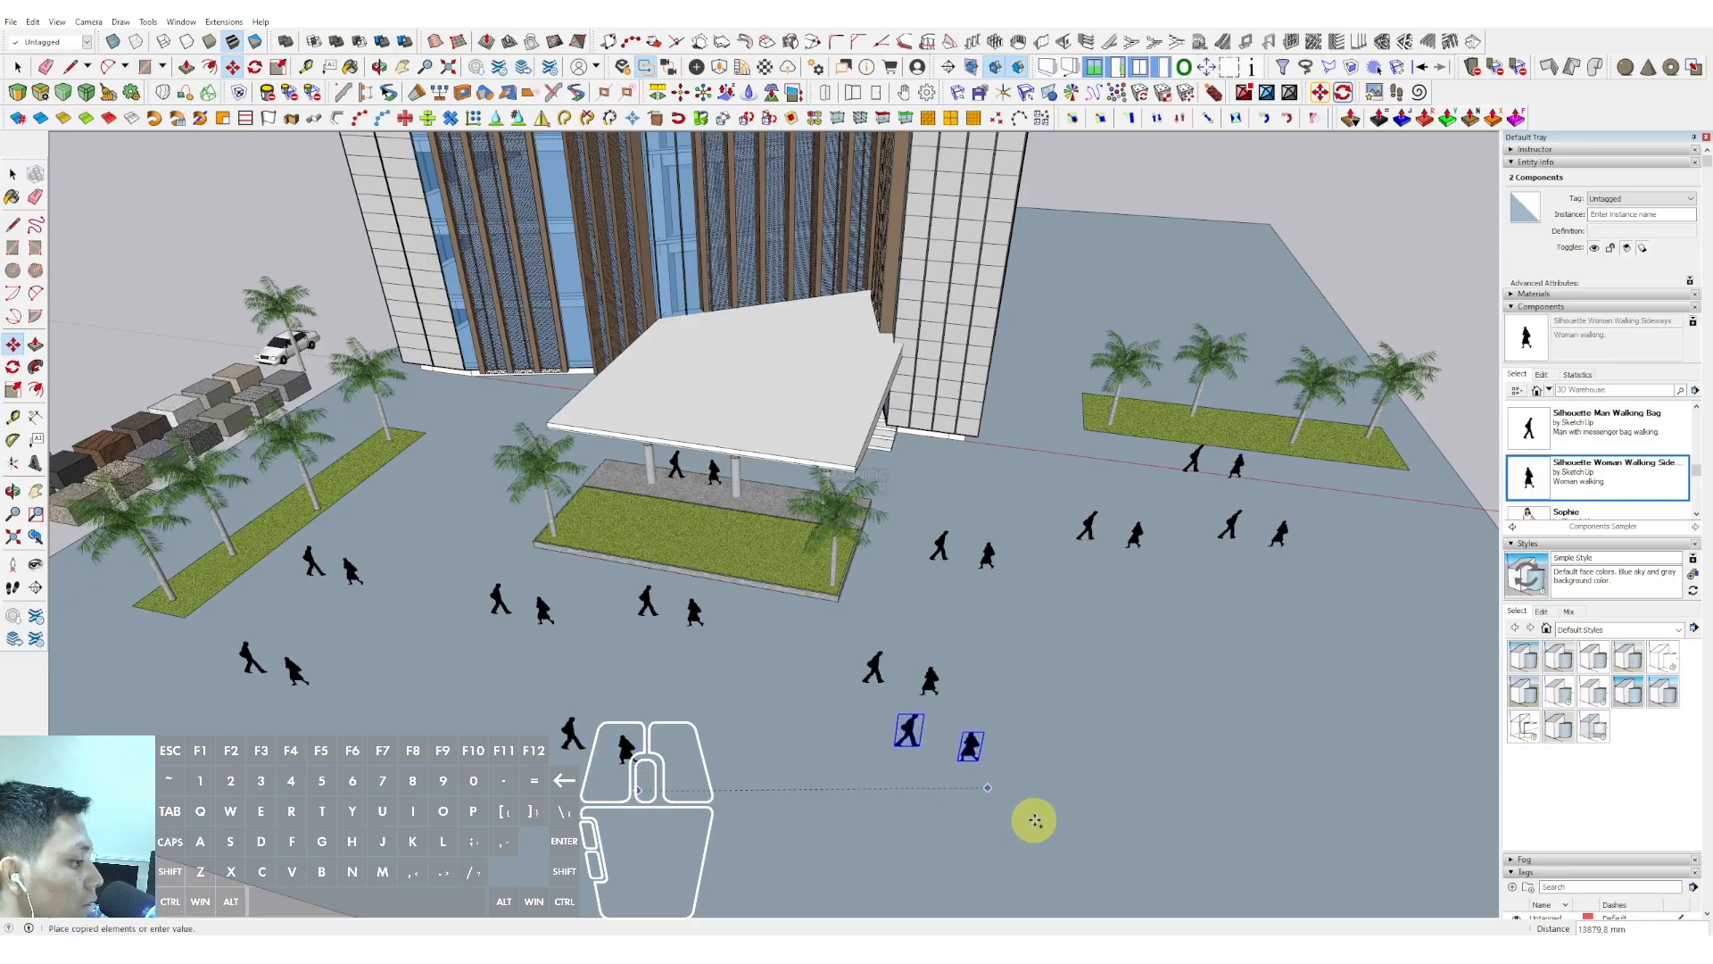
Scatter further copies of the silhouette pair across the plaza between the two palm-lined grass strips
{"action": "left_click", "coordinate": [1034, 820]}
{"action": "left_click", "coordinate": [962, 828]}
{"action": "key", "text": "ctrl"}
{"action": "left_click", "coordinate": [1089, 661]}
{"action": "key", "text": "ctrl"}
{"action": "left_click", "coordinate": [1090, 681]}
{"action": "left_click", "coordinate": [762, 793]}
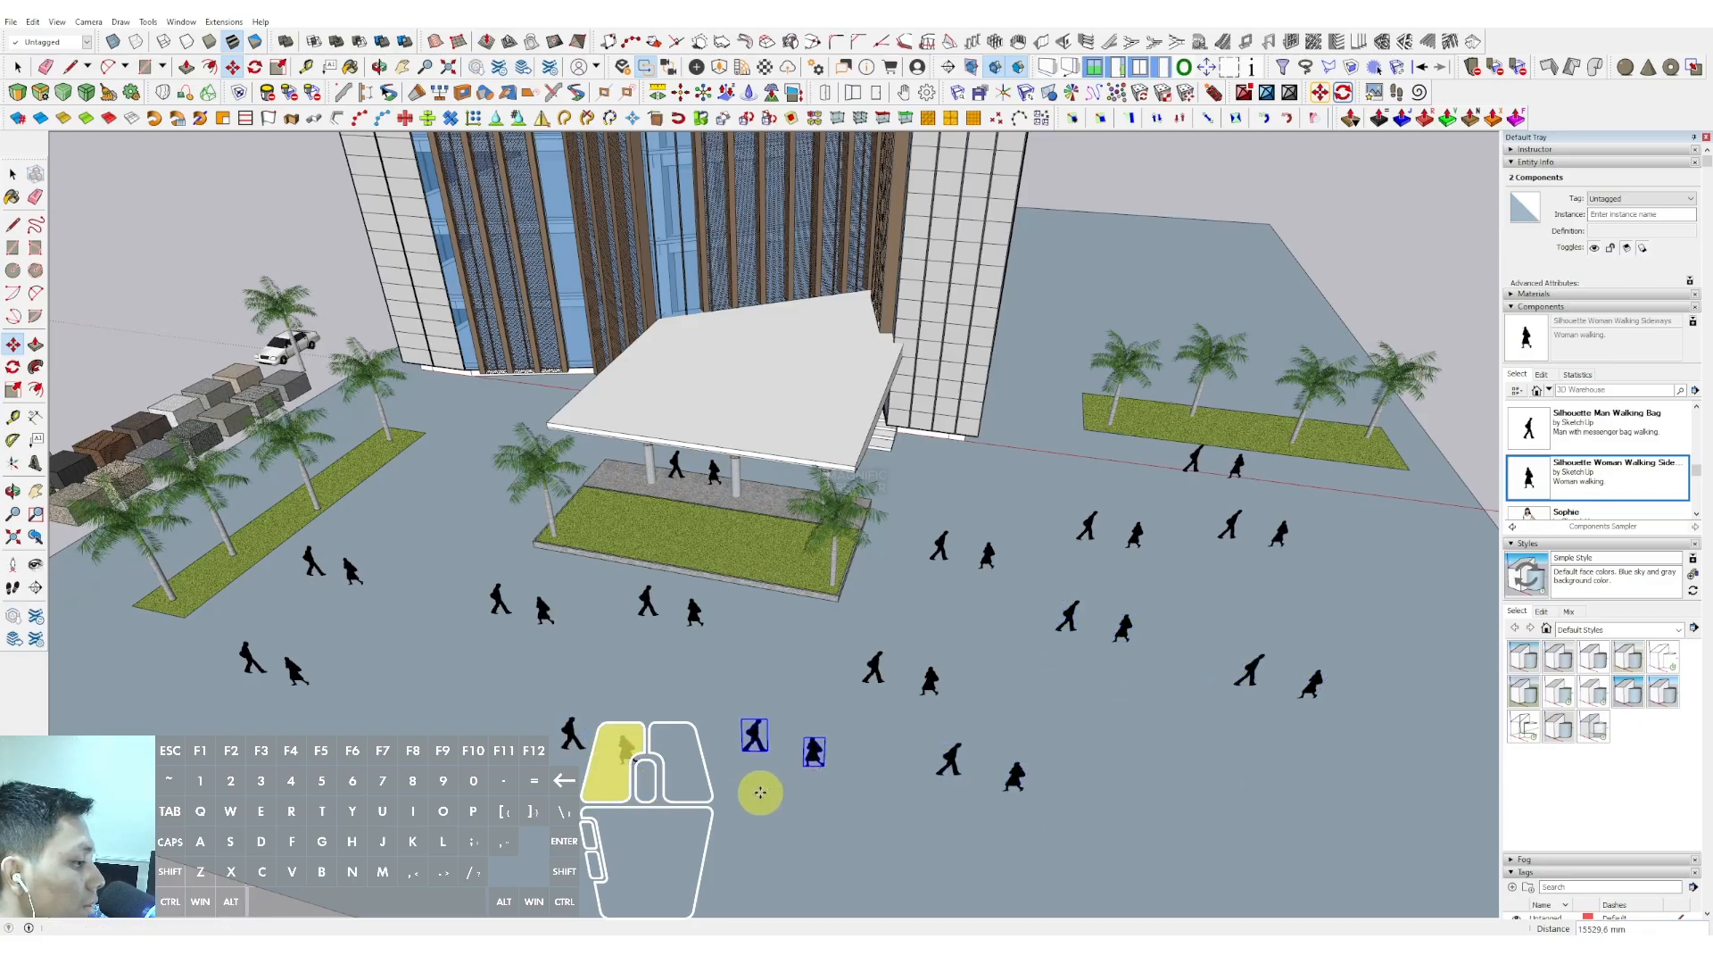
{"action": "key", "text": "ctrl"}
{"action": "left_click", "coordinate": [764, 800]}
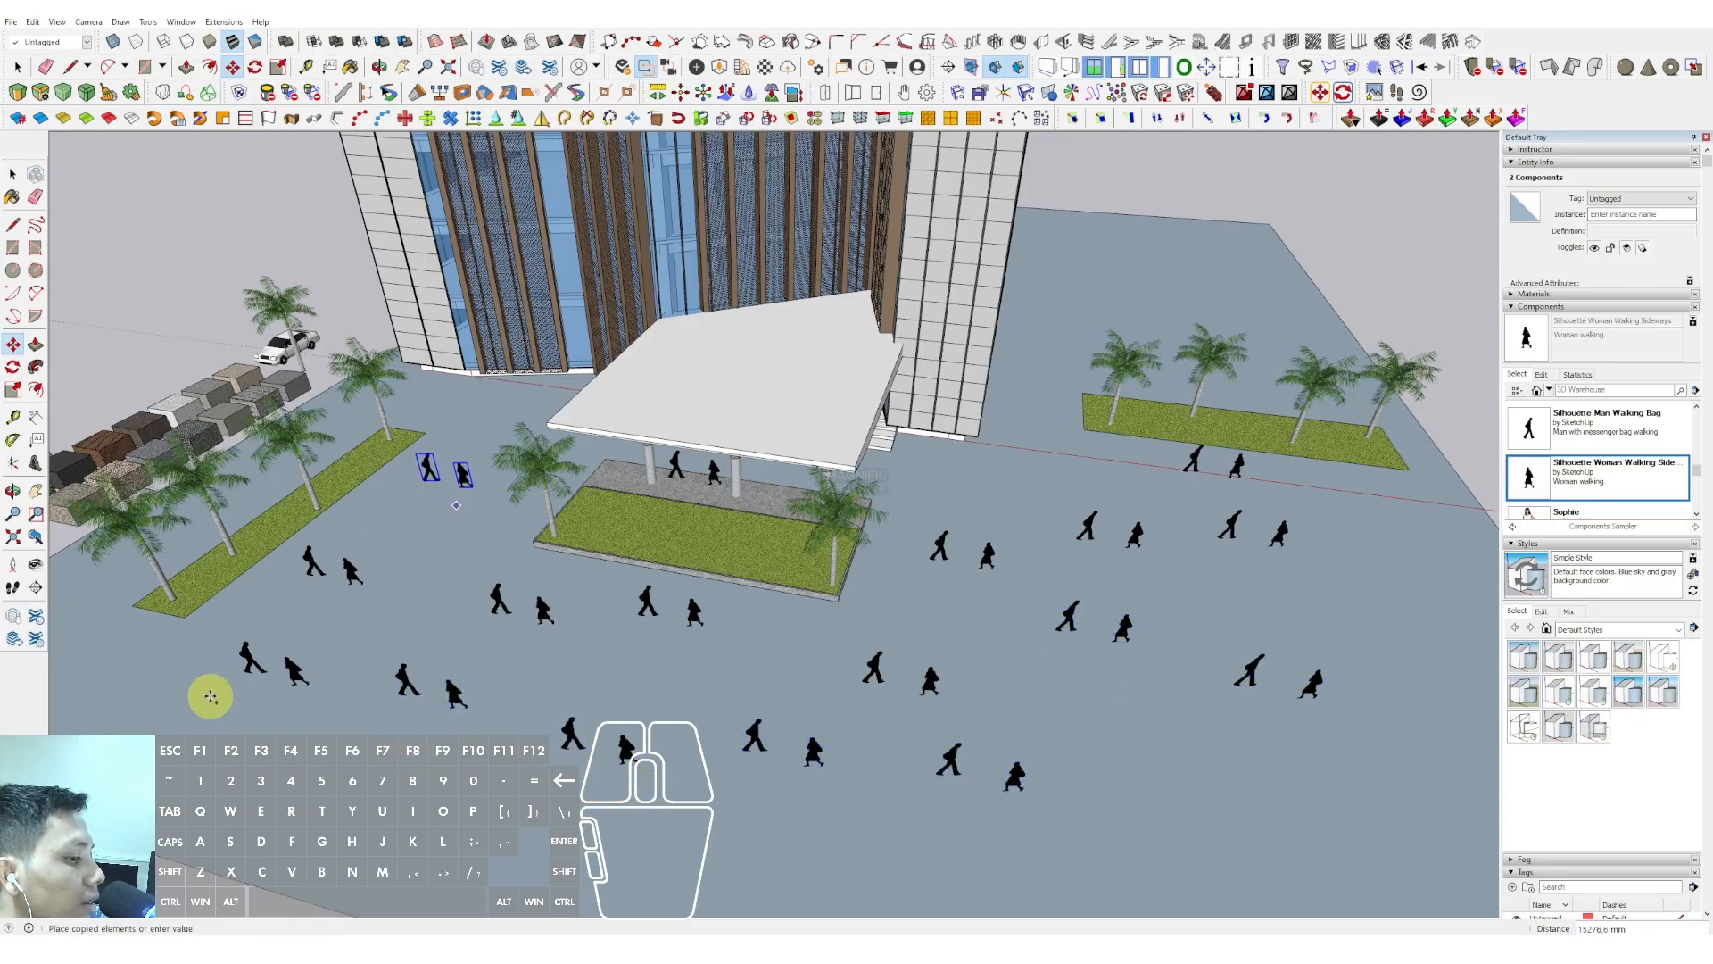
{"action": "left_click", "coordinate": [1323, 627]}
{"action": "key", "text": "space"}
Insert the Picnic Table component and space three of them along the grass strip near the sample blocks
{"action": "middle_click_drag", "start_coordinate": [1096, 465], "coordinate": [988, 509]}
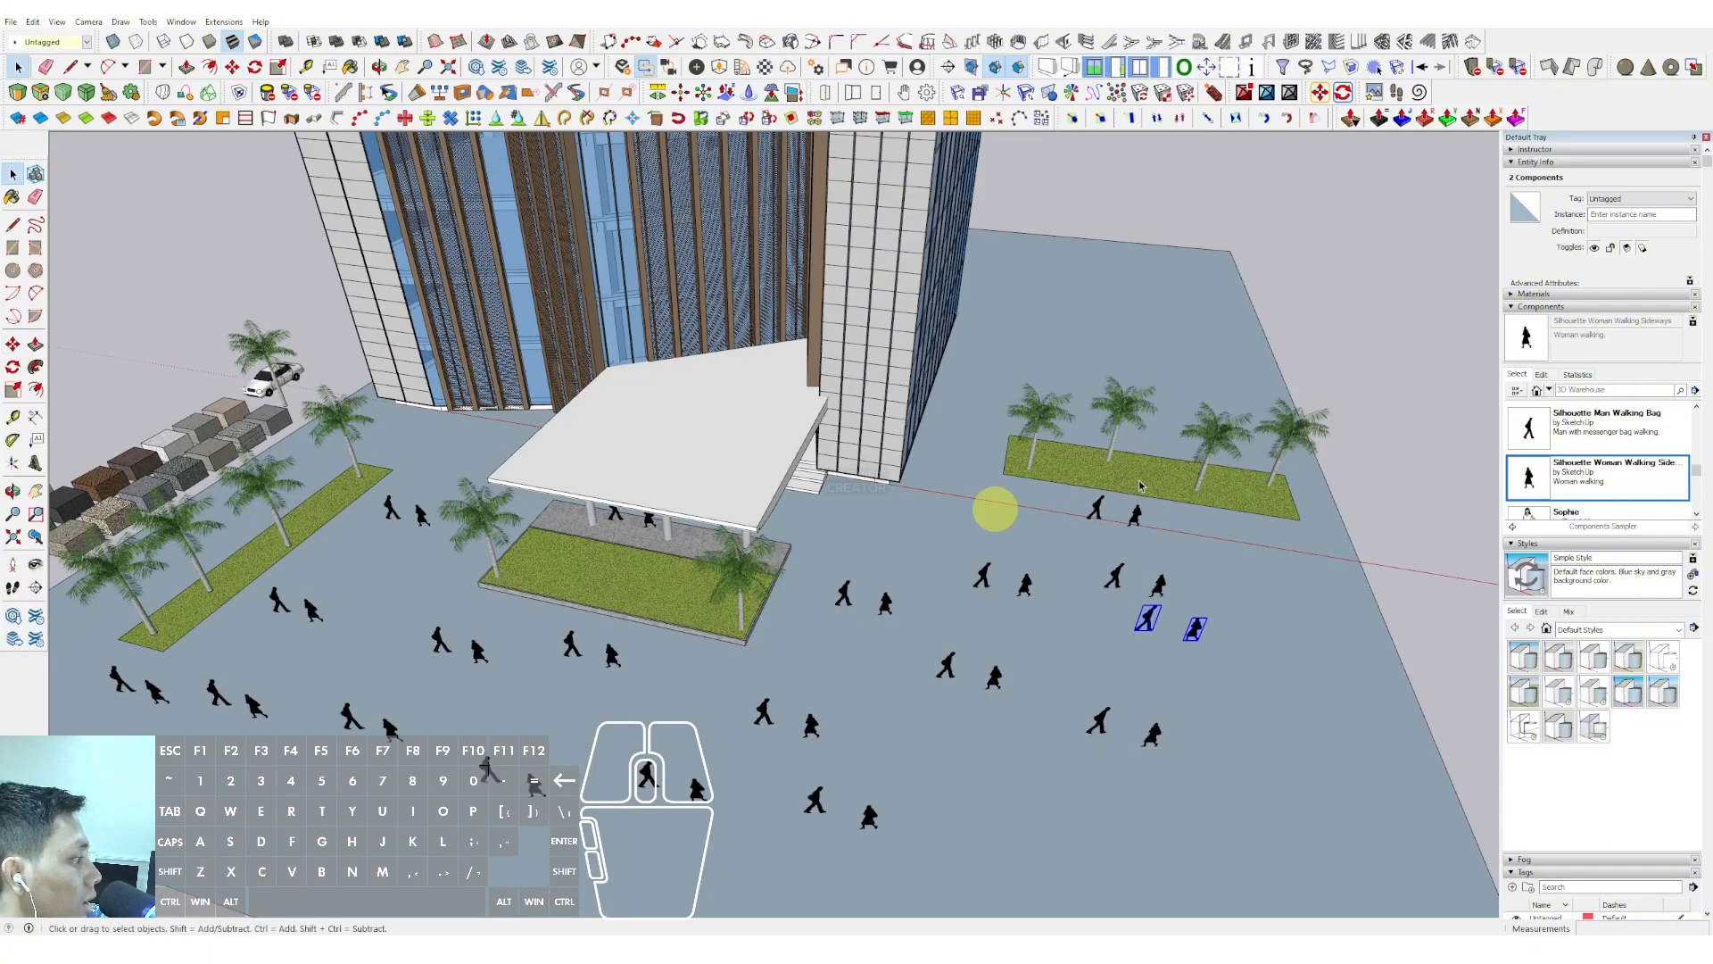
{"action": "scroll", "coordinate": [1600, 464], "scroll_direction": "up", "scroll_amount": 6}
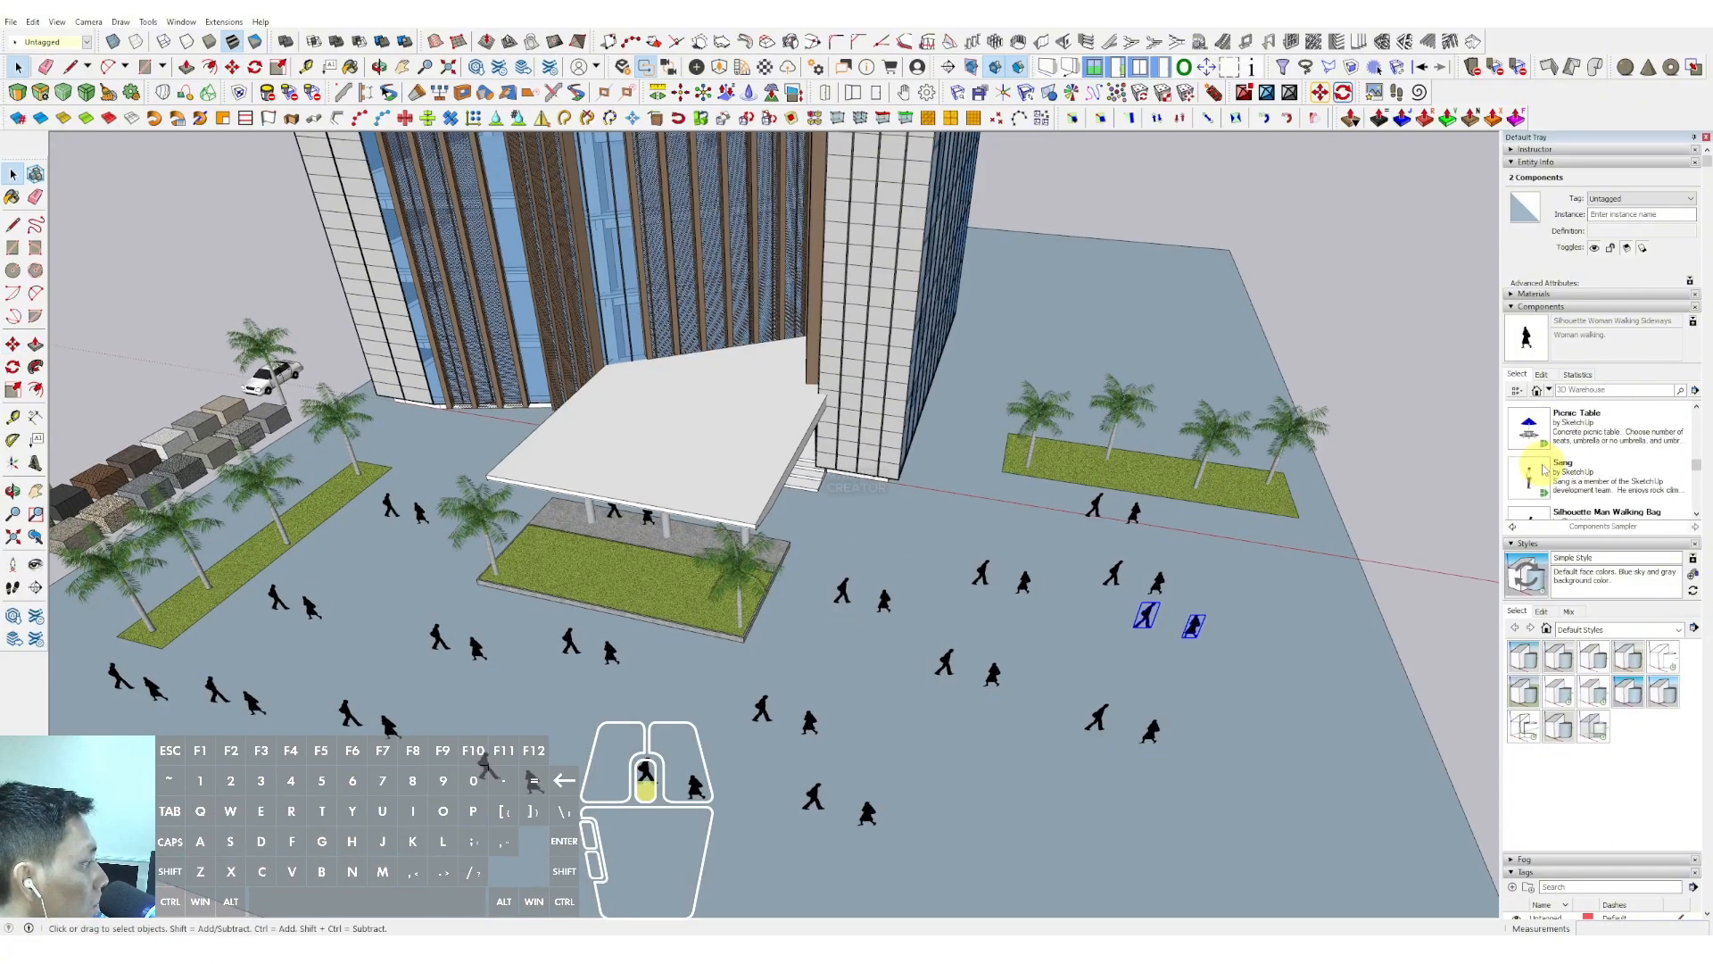
{"action": "left_click", "coordinate": [1530, 427]}
{"action": "scroll", "coordinate": [268, 580], "scroll_direction": "up", "scroll_amount": 5}
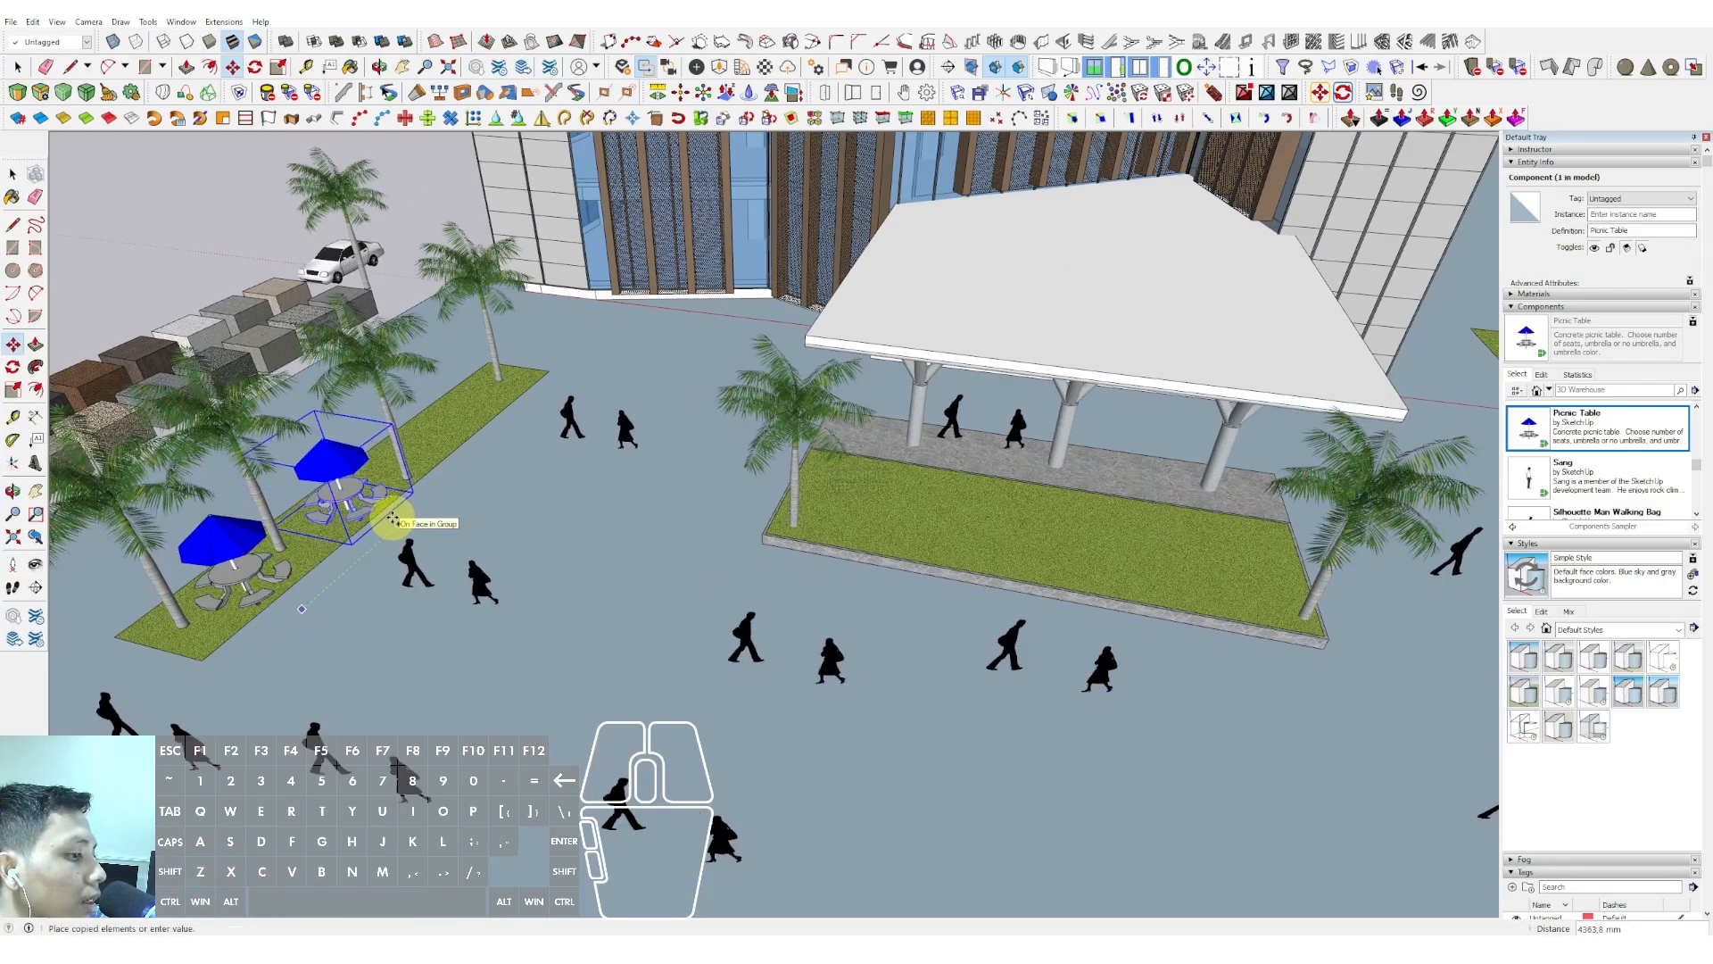
{"action": "left_click", "coordinate": [497, 440]}
Copy the picnic table to three spots between the palms on the grass strip beyond the projecting wing
{"action": "middle_click_drag", "start_coordinate": [497, 440], "coordinate": [1138, 385]}
{"action": "key", "text": "ctrl"}
{"action": "left_click", "coordinate": [1151, 398]}
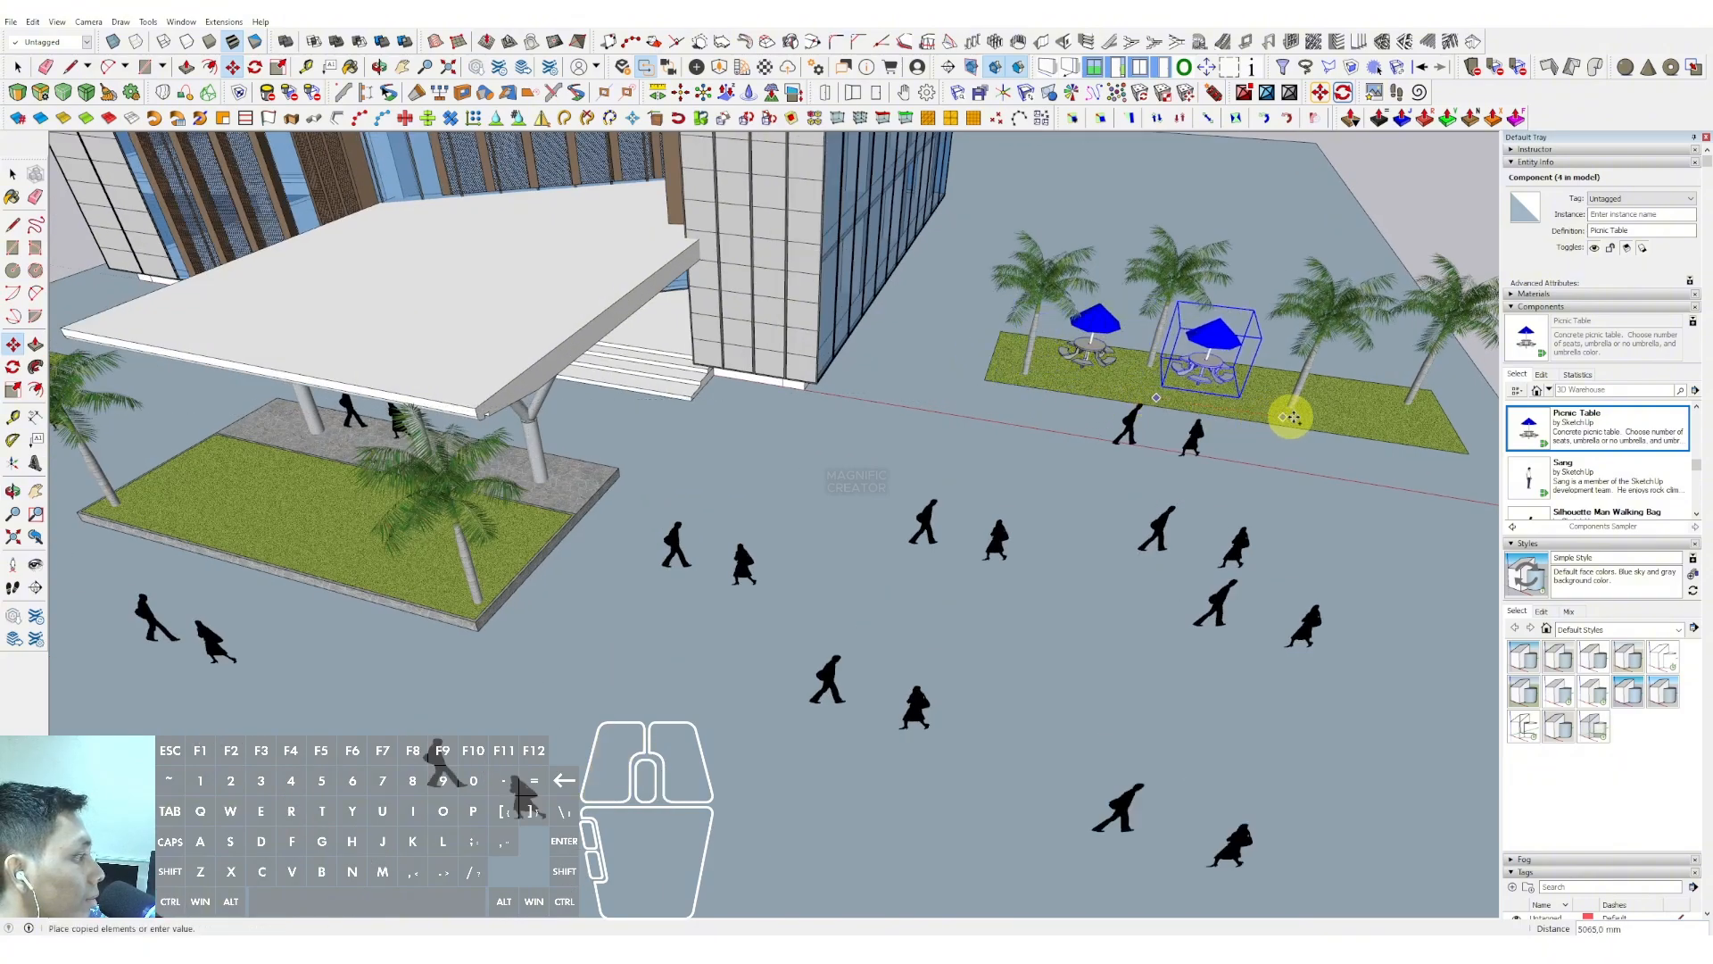
{"action": "left_click", "coordinate": [1306, 421]}
{"action": "key", "text": "ctrl"}
{"action": "left_click", "coordinate": [1277, 451]}
{"action": "left_click", "coordinate": [1420, 472]}
{"action": "key", "text": "space"}
{"action": "scroll", "coordinate": [1071, 468], "scroll_direction": "down", "scroll_amount": 5}
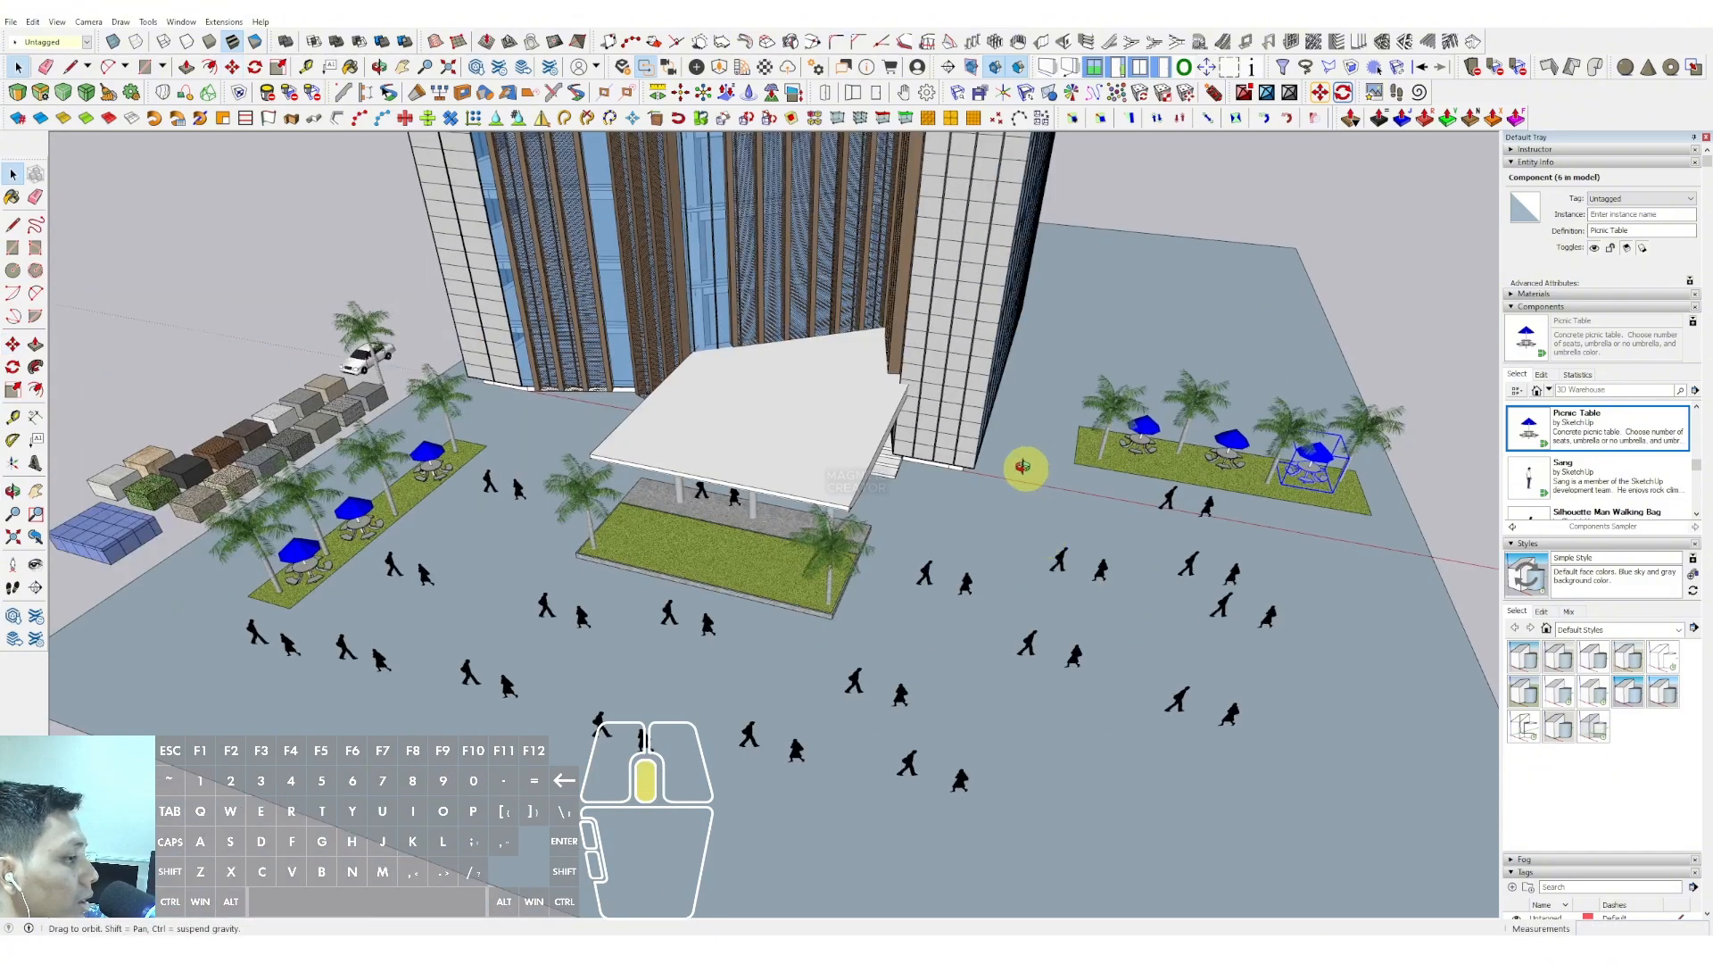
Frame the building's front from a lower viewpoint and turn on shadows for the model
{"action": "middle_click_drag", "start_coordinate": [1021, 467], "coordinate": [964, 303]}
{"action": "middle_click_drag", "start_coordinate": [764, 459], "coordinate": [708, 500], "text": "shift"}
{"action": "scroll", "coordinate": [712, 478], "scroll_direction": "up", "scroll_amount": 2}
{"action": "key", "text": "space"}
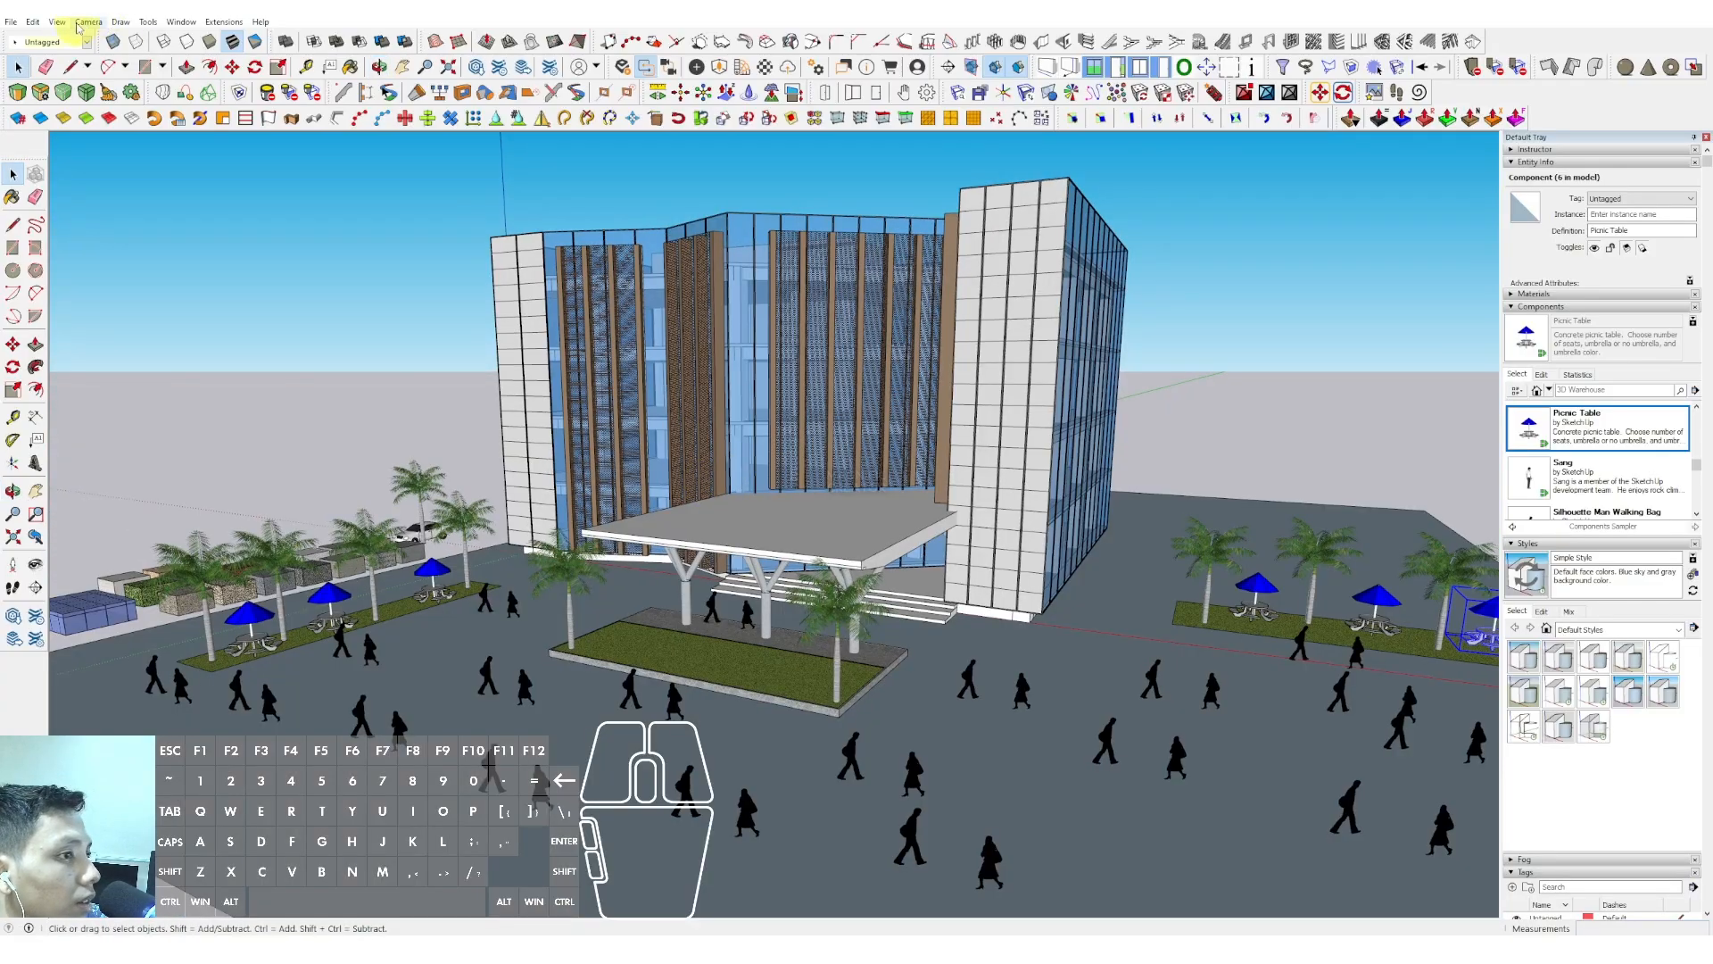
{"action": "left_click", "coordinate": [57, 21]}
{"action": "left_click", "coordinate": [91, 182]}
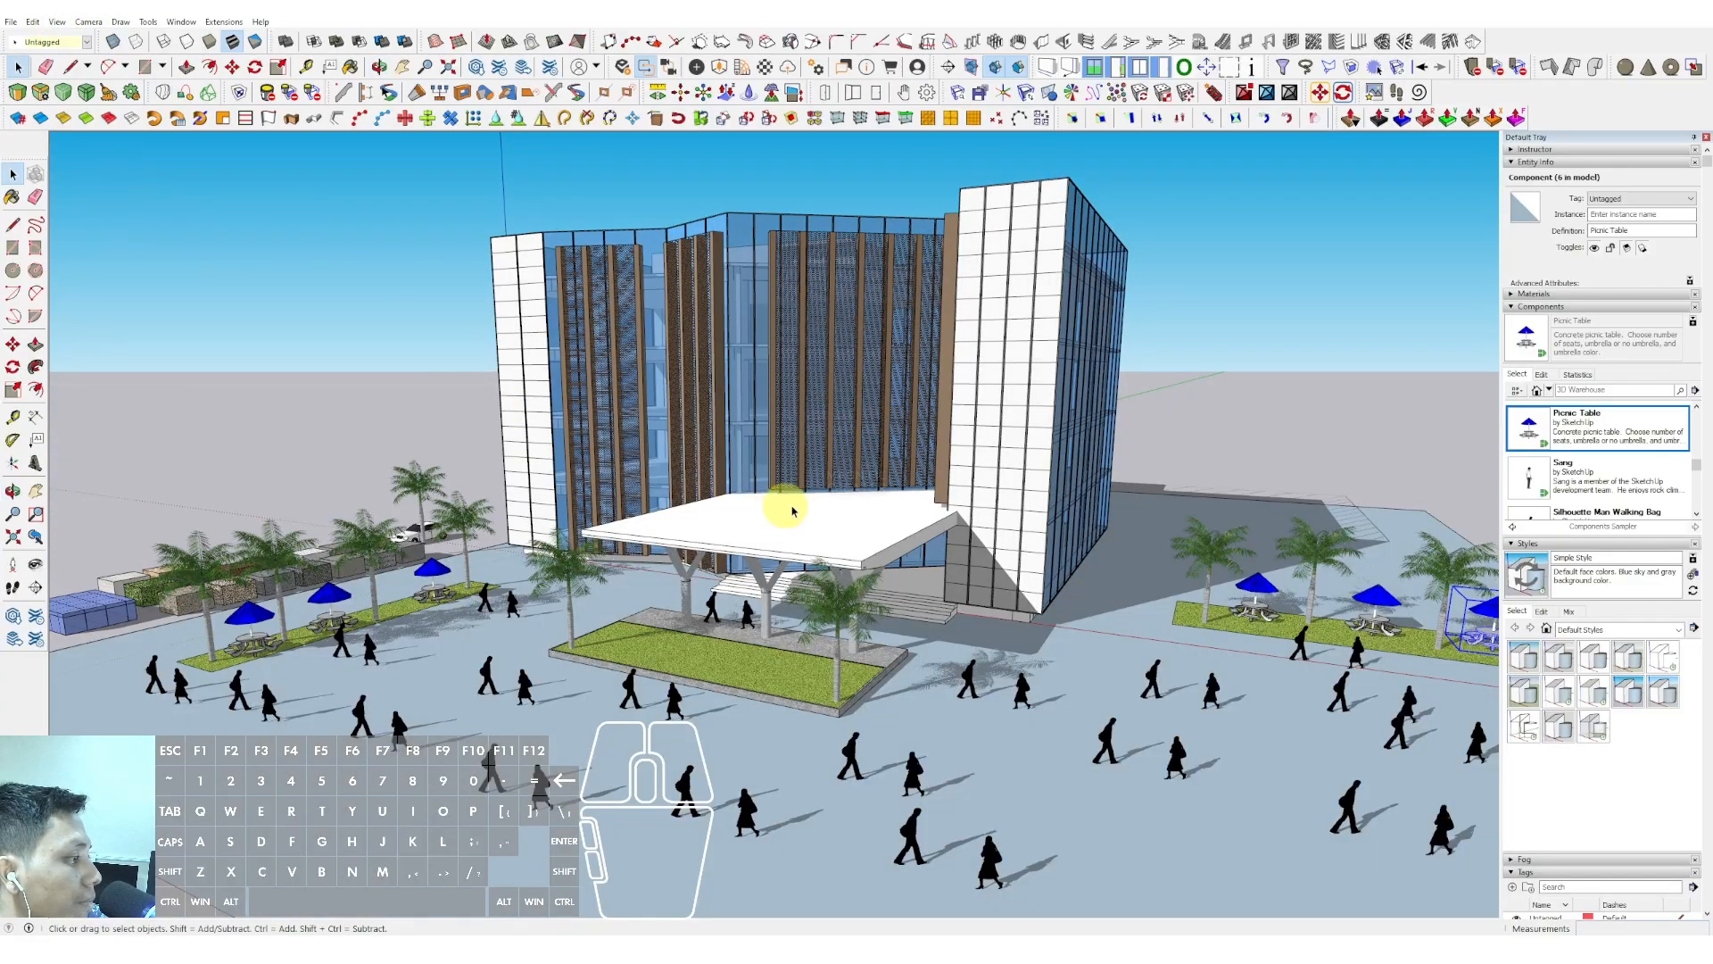
Apply the Urban Planning Style to the model and switch off Profiles in its edge settings
{"action": "scroll", "coordinate": [903, 533], "scroll_direction": "down", "scroll_amount": 3}
{"action": "scroll", "coordinate": [924, 522], "scroll_direction": "up", "scroll_amount": 3}
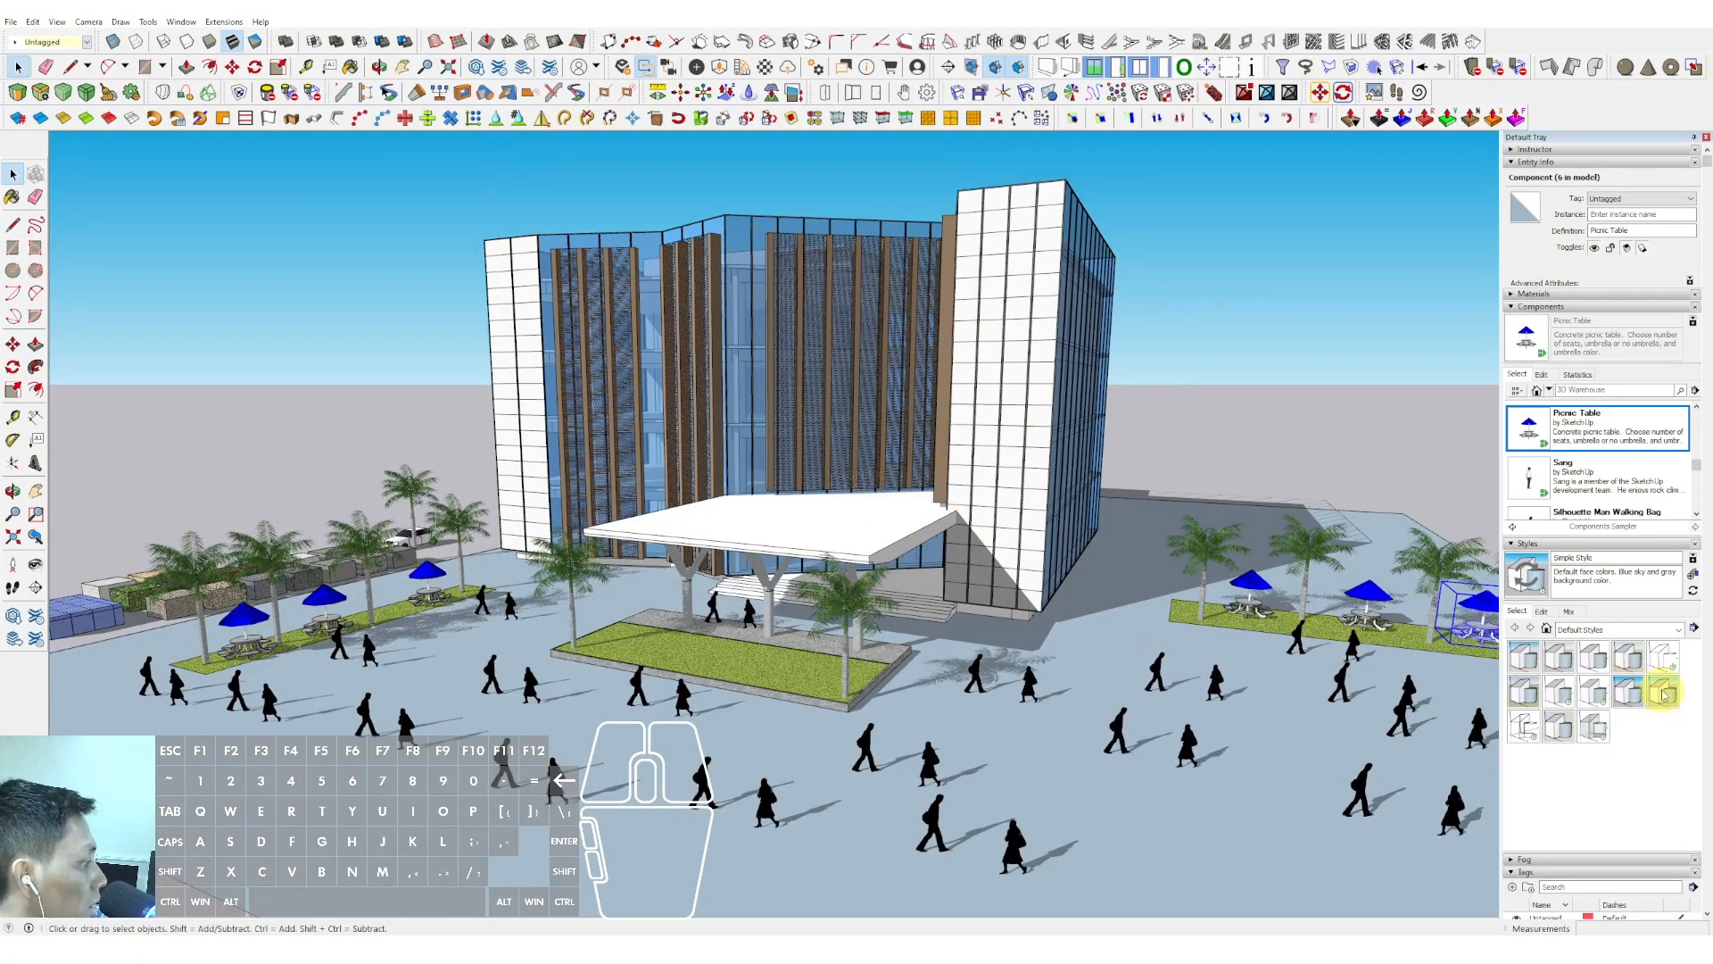
{"action": "middle_click_drag", "start_coordinate": [790, 421], "coordinate": [827, 455]}
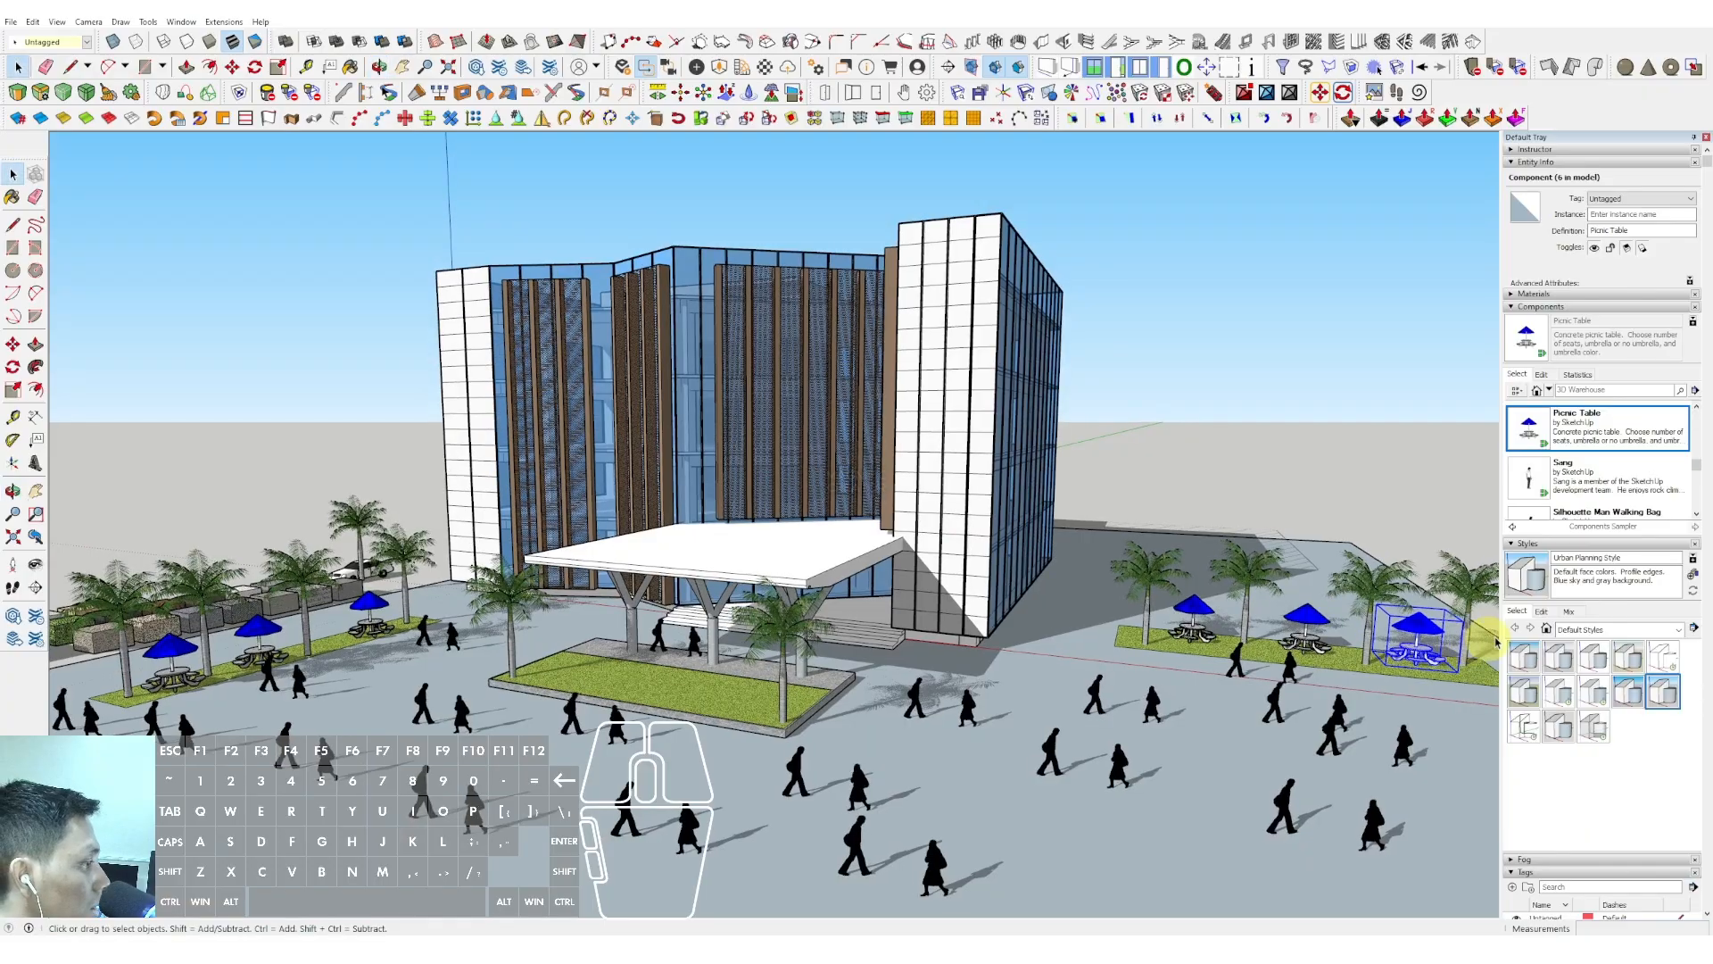
{"action": "left_click", "coordinate": [1541, 612]}
{"action": "left_click", "coordinate": [1515, 628]}
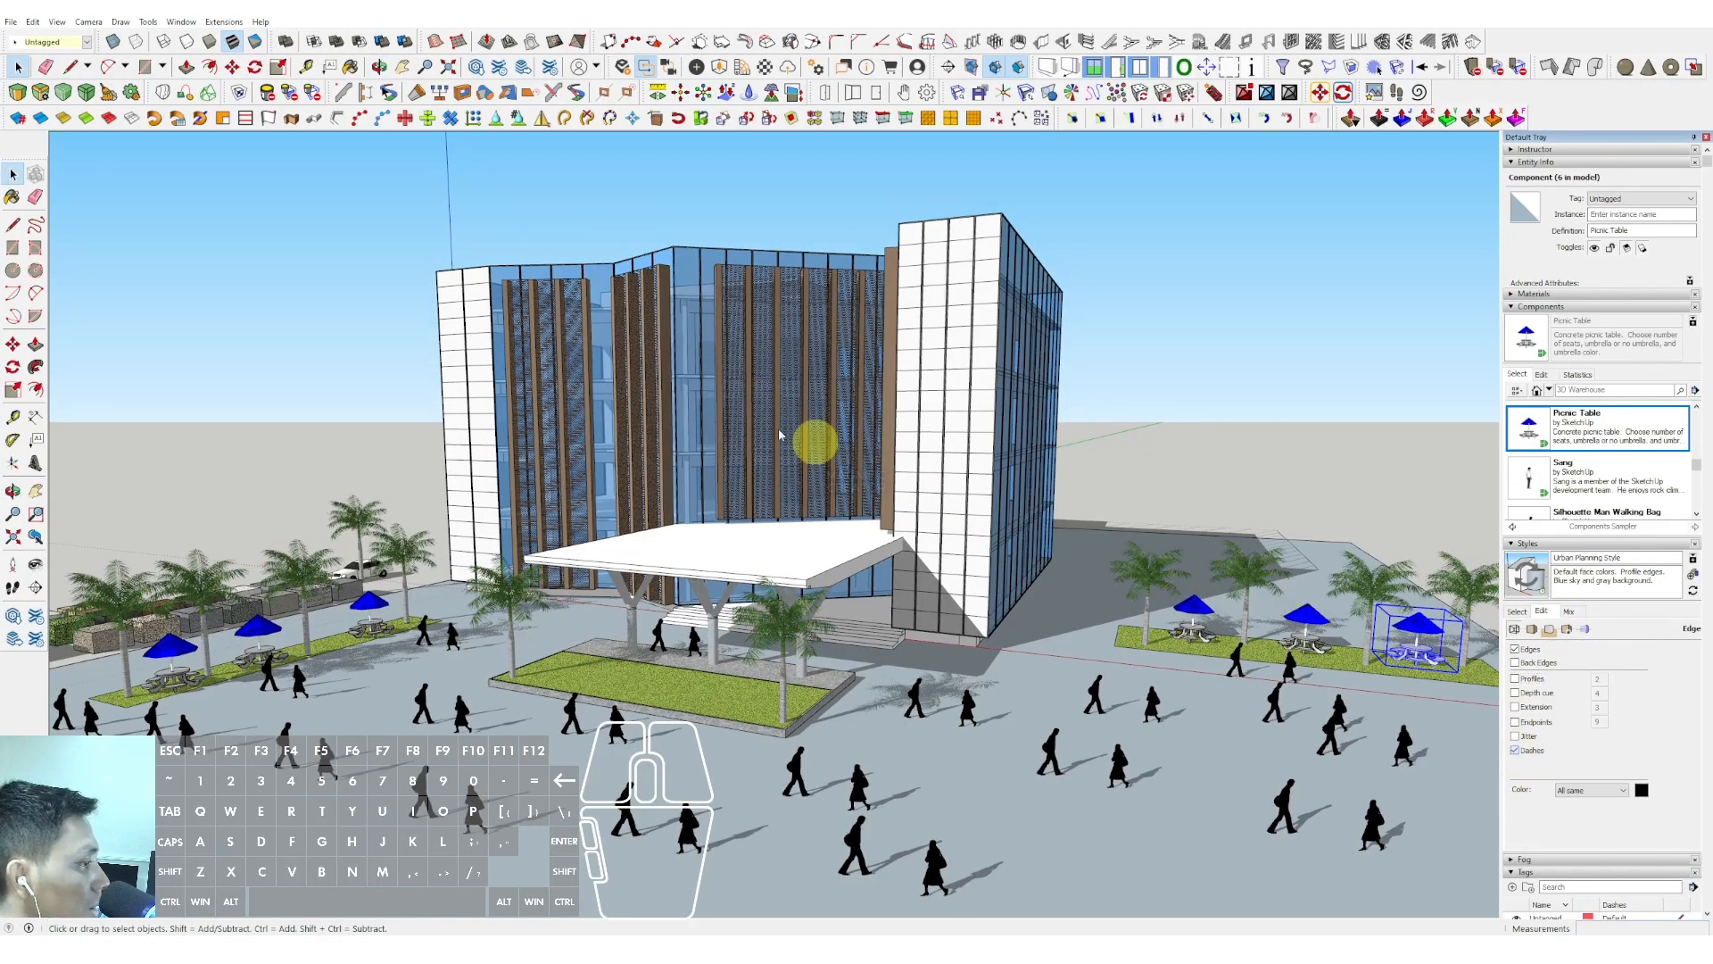
Switch off Dashes in the style's edge settings and view the building's front from near ground level
{"action": "middle_click_drag", "start_coordinate": [779, 434], "coordinate": [947, 478]}
{"action": "middle_click_drag", "start_coordinate": [803, 446], "coordinate": [1162, 454]}
{"action": "middle_click_drag", "start_coordinate": [979, 423], "coordinate": [957, 561]}
{"action": "scroll", "coordinate": [911, 551], "scroll_direction": "down", "scroll_amount": 6}
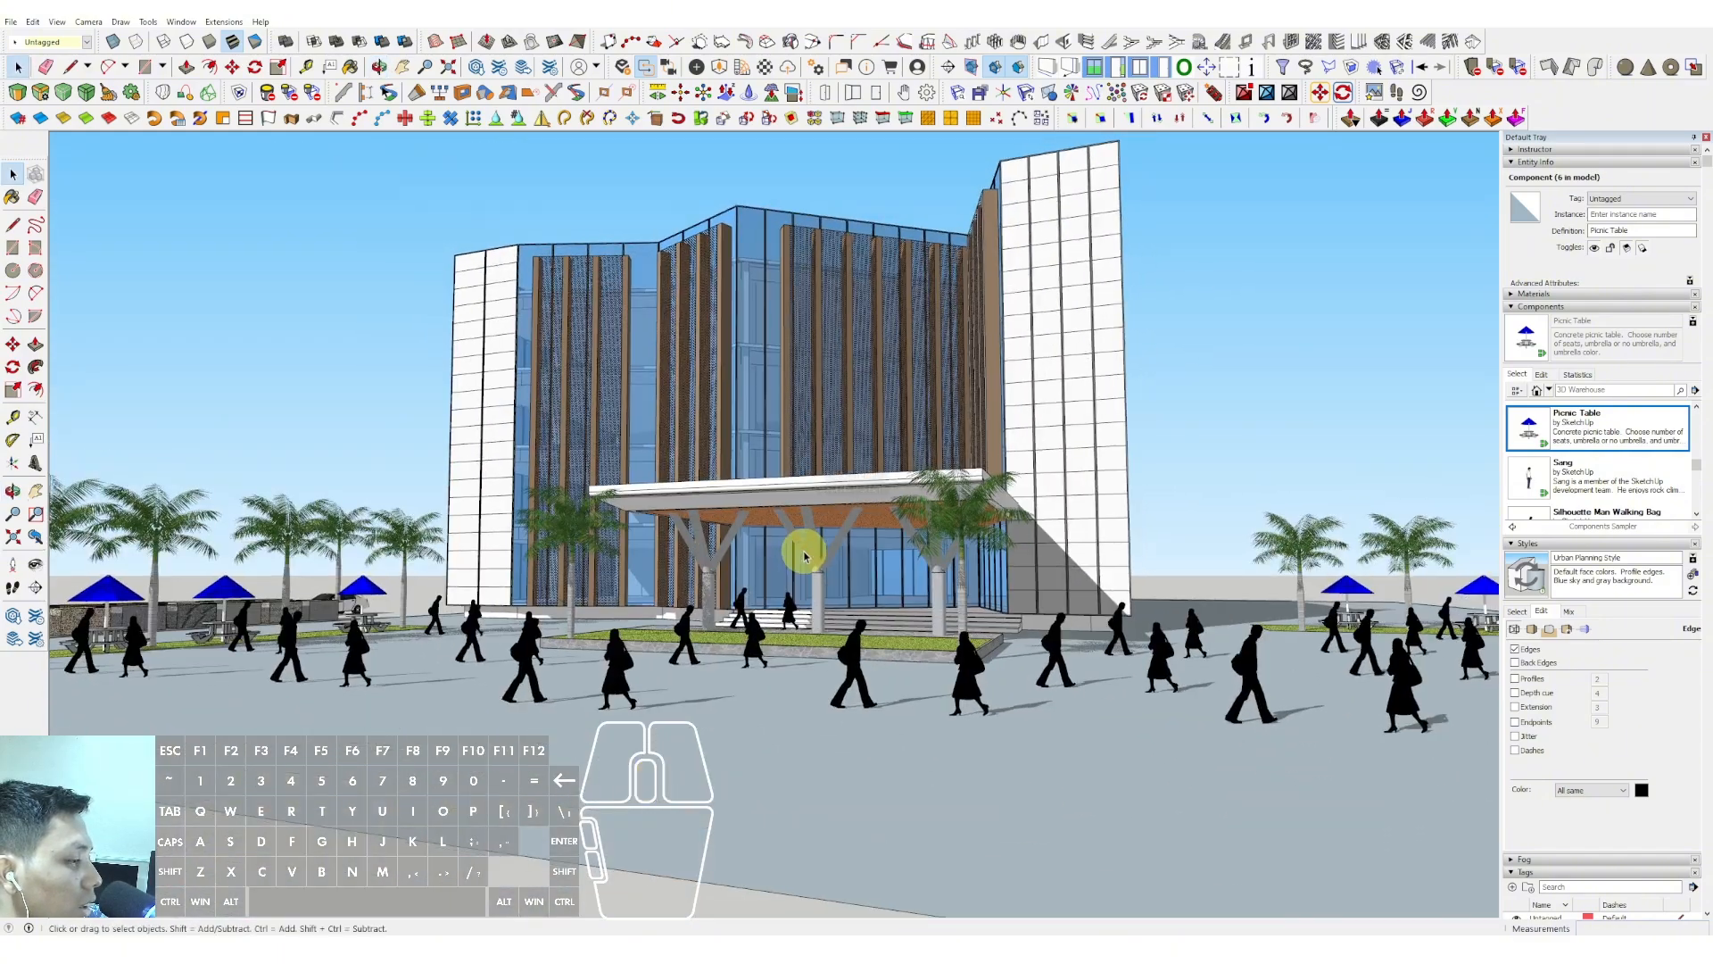
{"action": "middle_click_drag", "start_coordinate": [804, 555], "coordinate": [811, 446]}
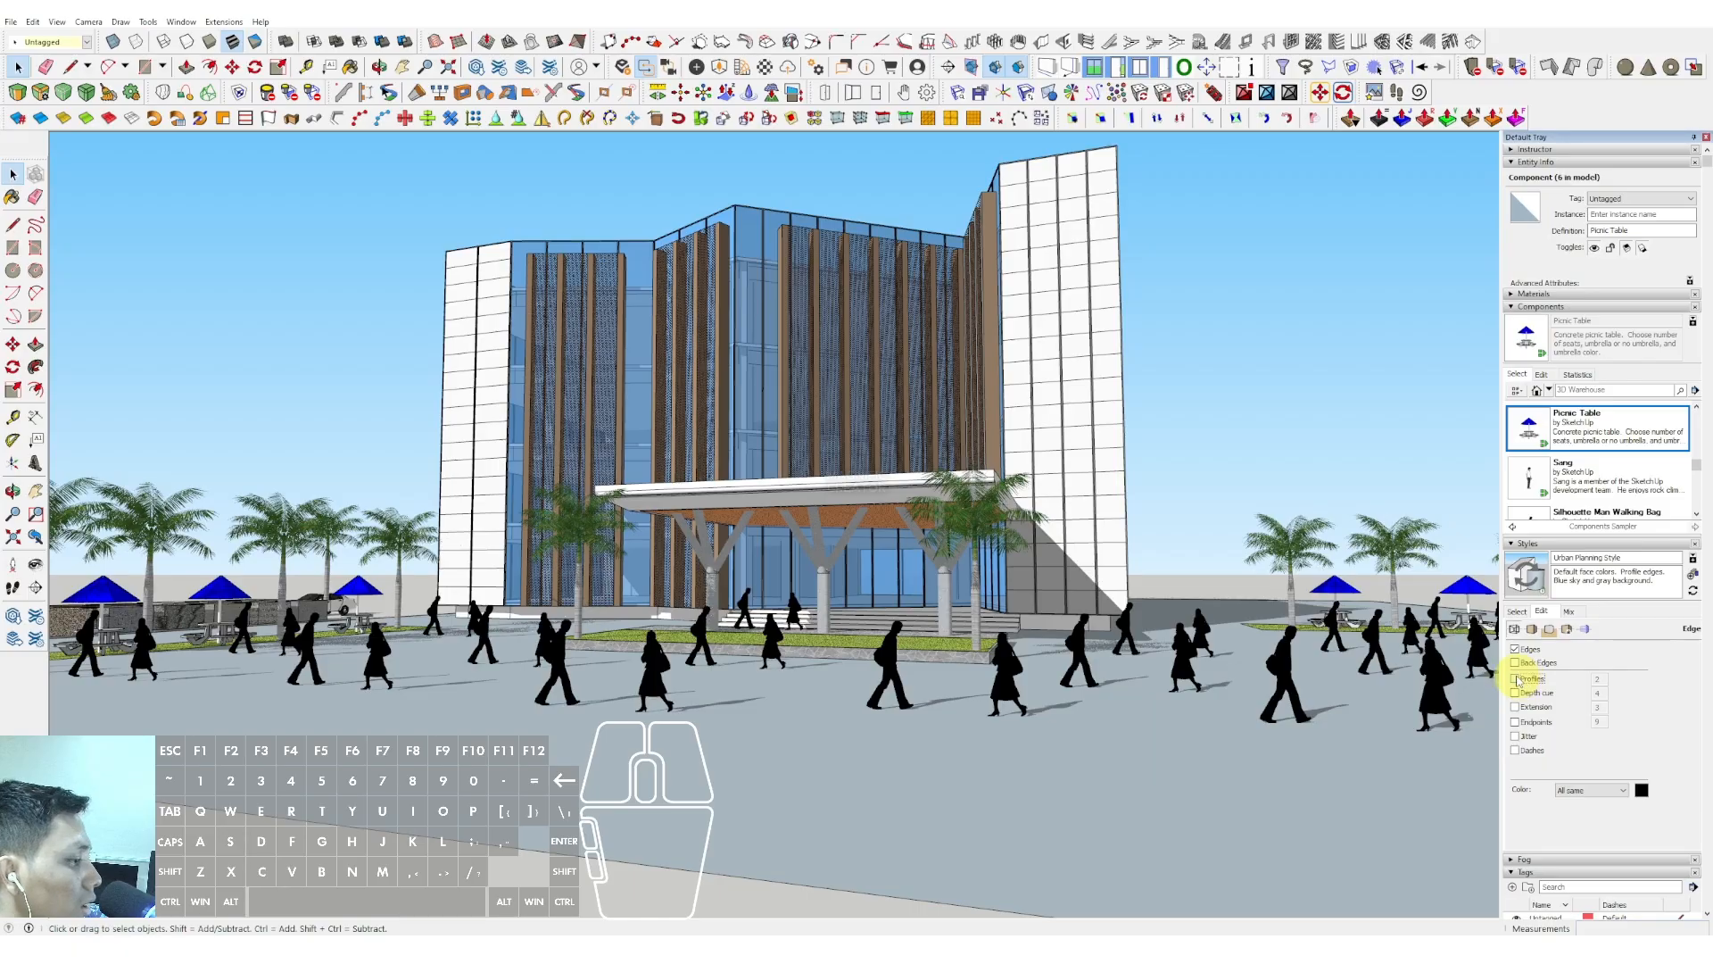
Turn Profiles back on in the style and orbit to a low corner view of the front and glazed side
{"action": "mouse_move", "coordinate": [868, 417]}
{"action": "middle_mouse_down"}
{"action": "mouse_move", "coordinate": [834, 405]}
{"action": "mouse_move", "coordinate": [872, 447]}
{"action": "mouse_move", "coordinate": [890, 415]}
{"action": "middle_mouse_up"}
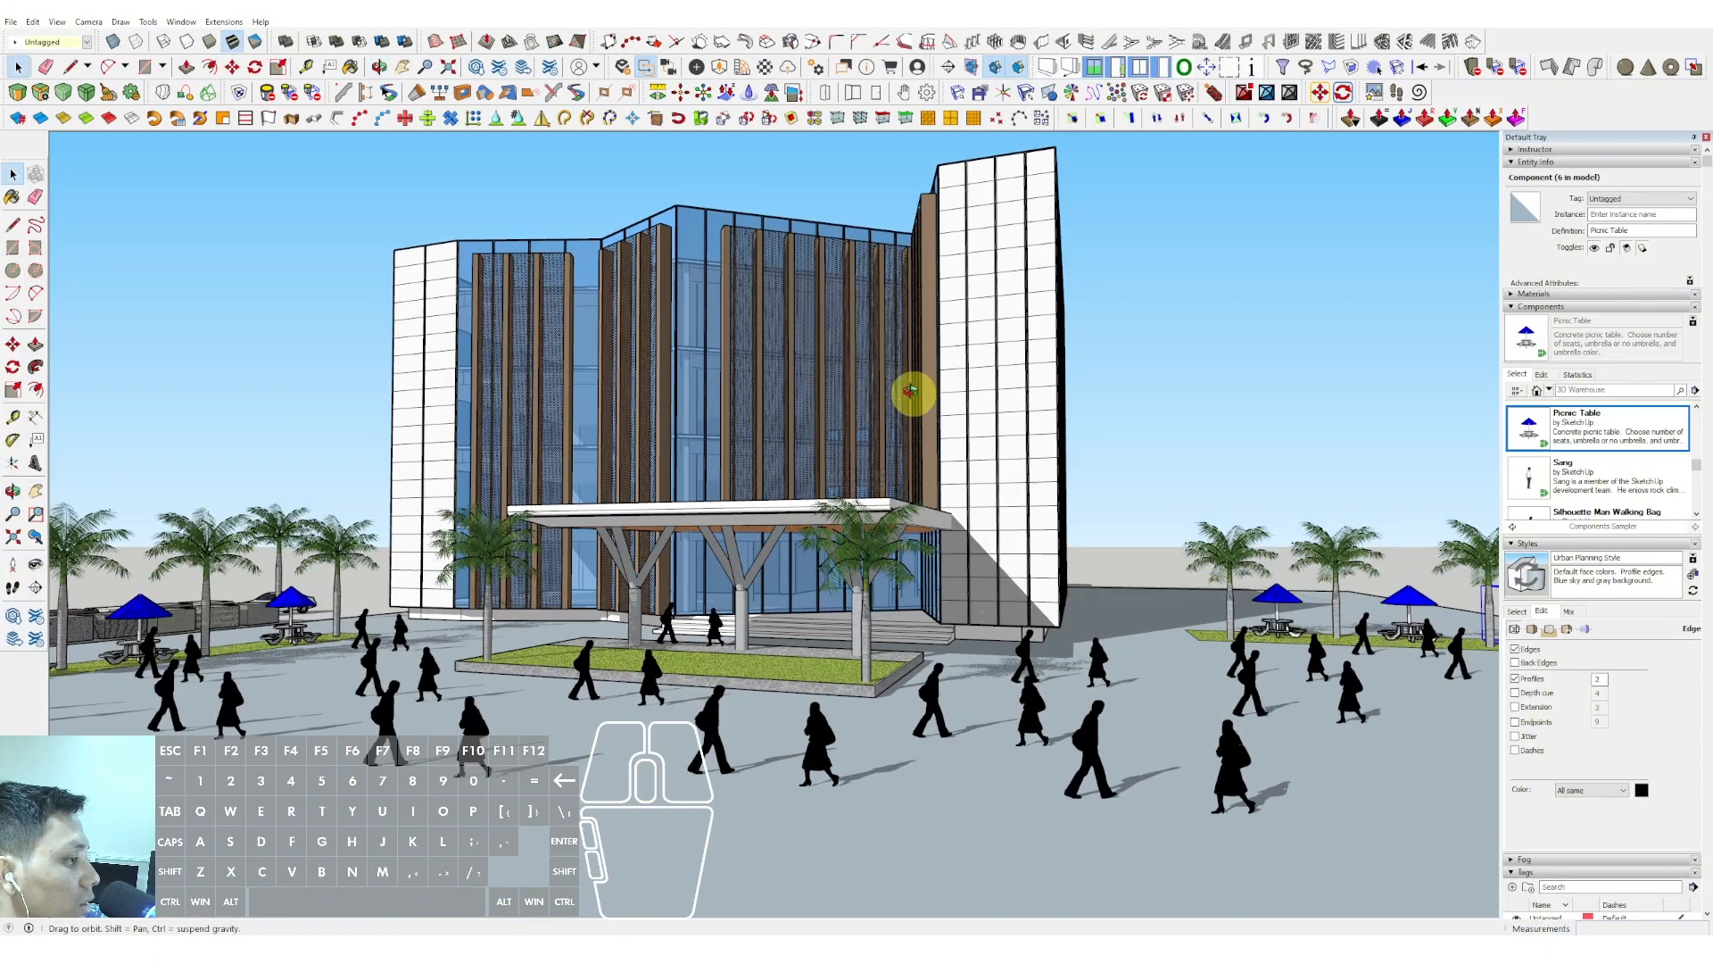
{"action": "middle_click_drag", "start_coordinate": [914, 373], "coordinate": [1189, 367]}
{"action": "middle_click_drag", "start_coordinate": [1029, 412], "coordinate": [862, 373]}
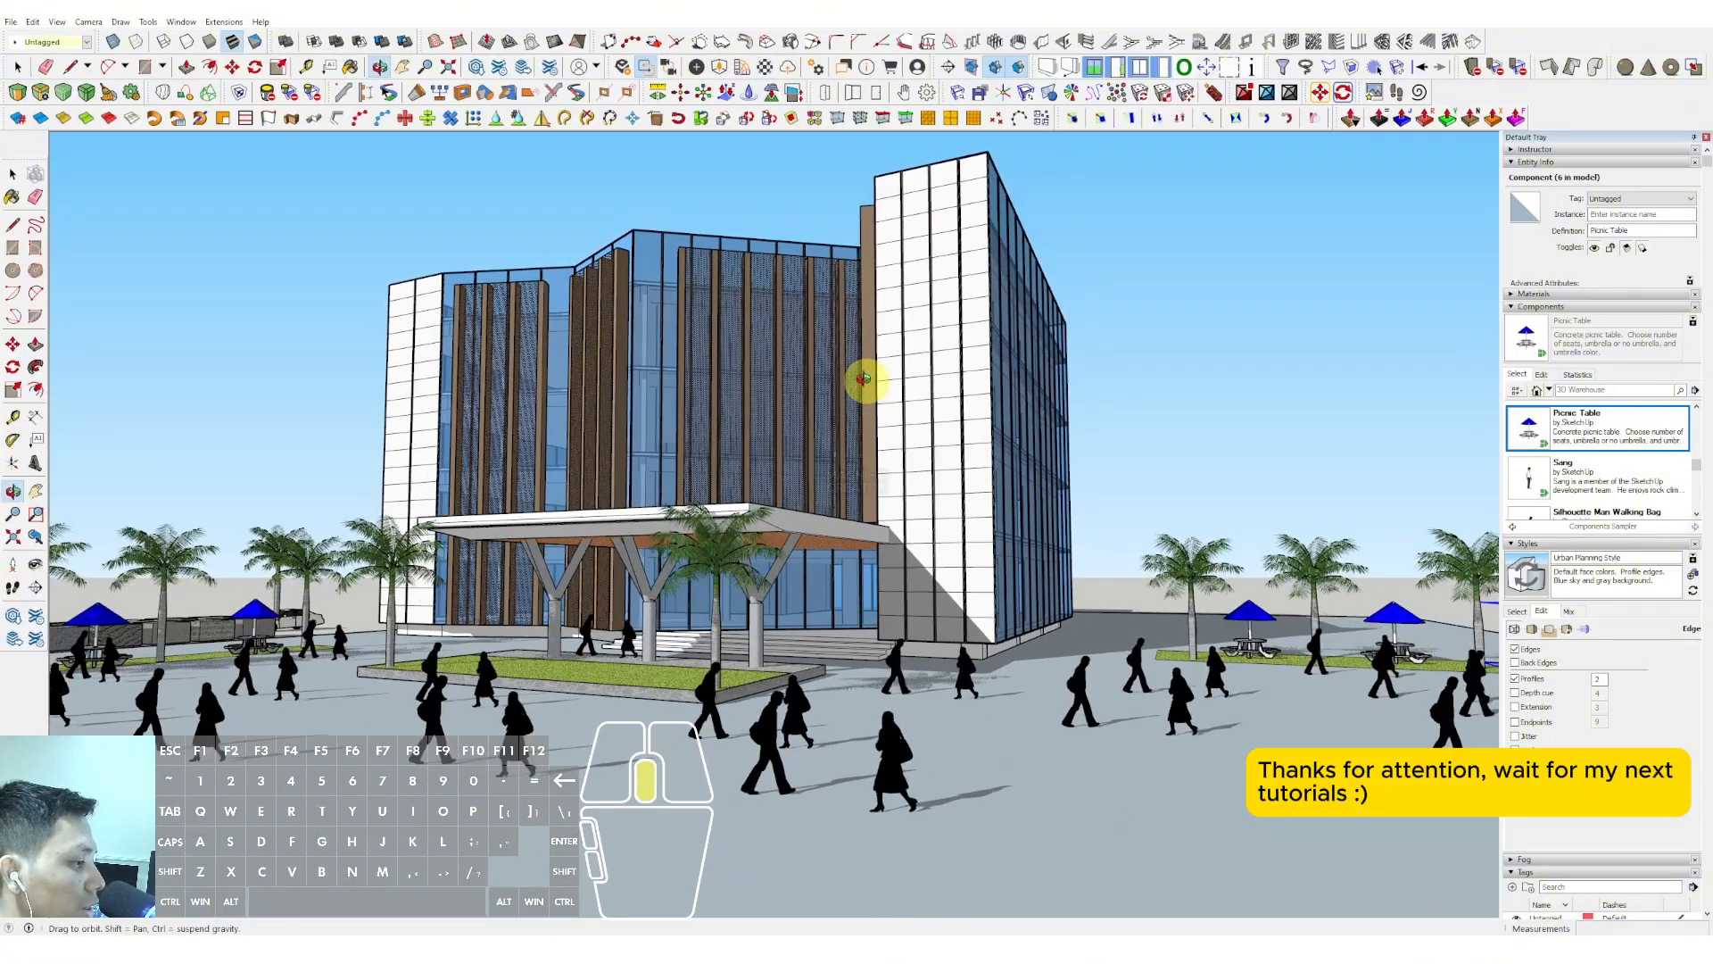